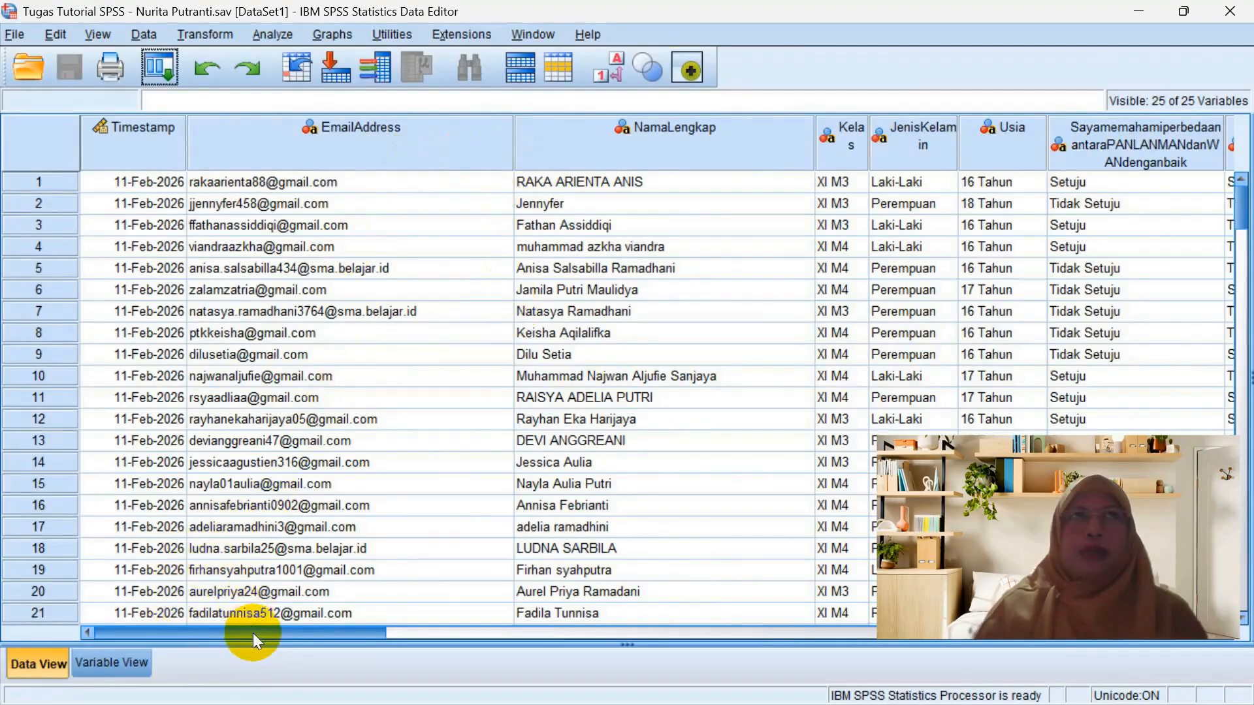
# Review the questionnaire columns in the data, from JenisKelamin through the last statement, and the list of variable definitions.
pyautogui.moveTo(253, 633); pyautogui.dragTo(419, 633)
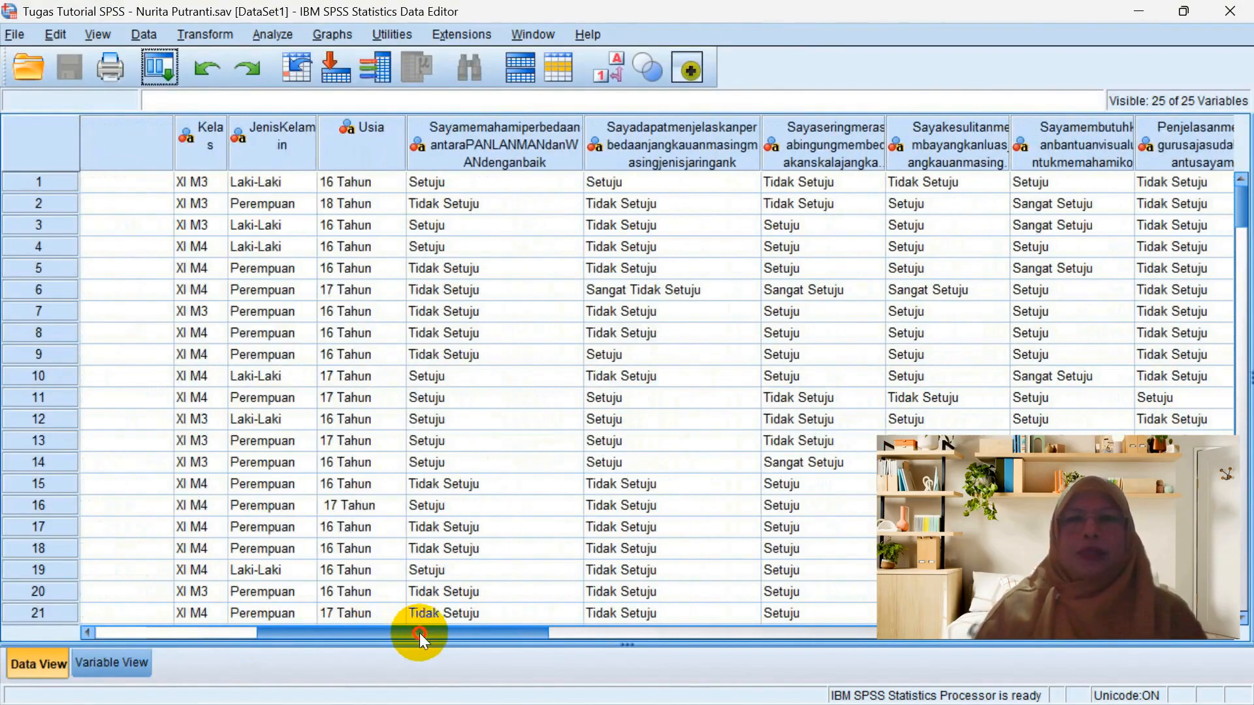
pyautogui.click(273, 127)
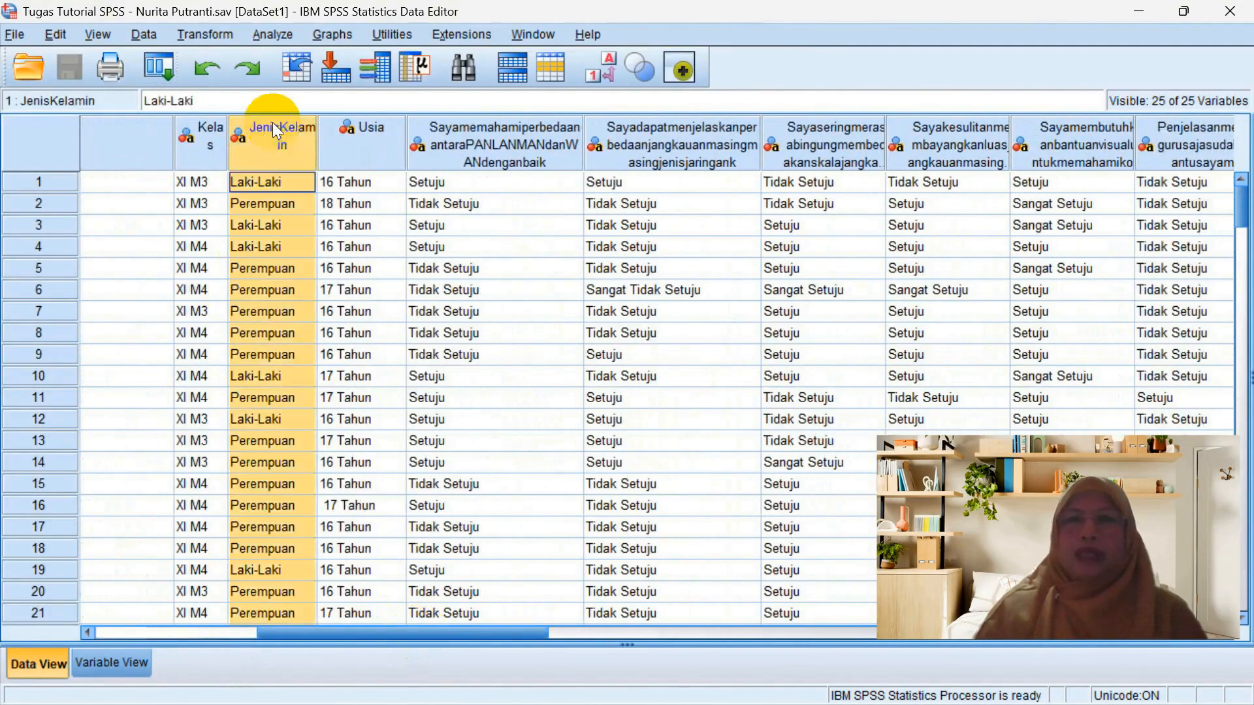
pyautogui.click(481, 136)
pyautogui.press('Right')
pyautogui.press('Right')
pyautogui.press('Right')
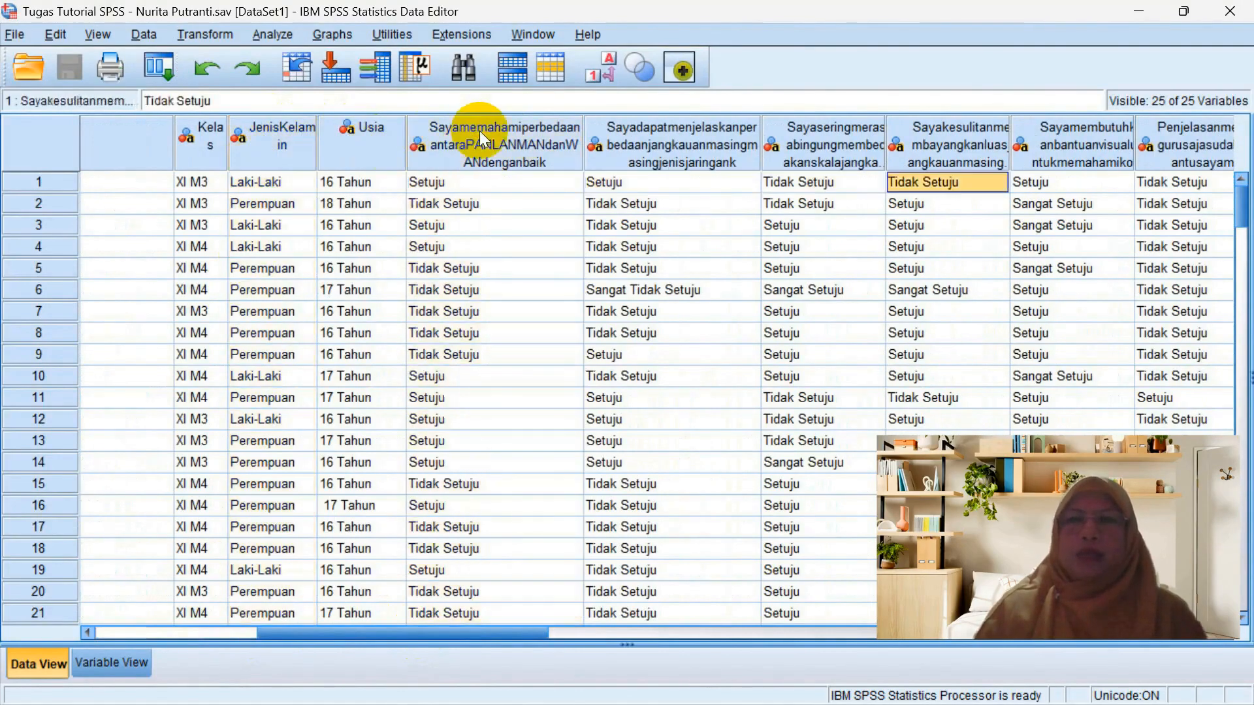
pyautogui.click(617, 138)
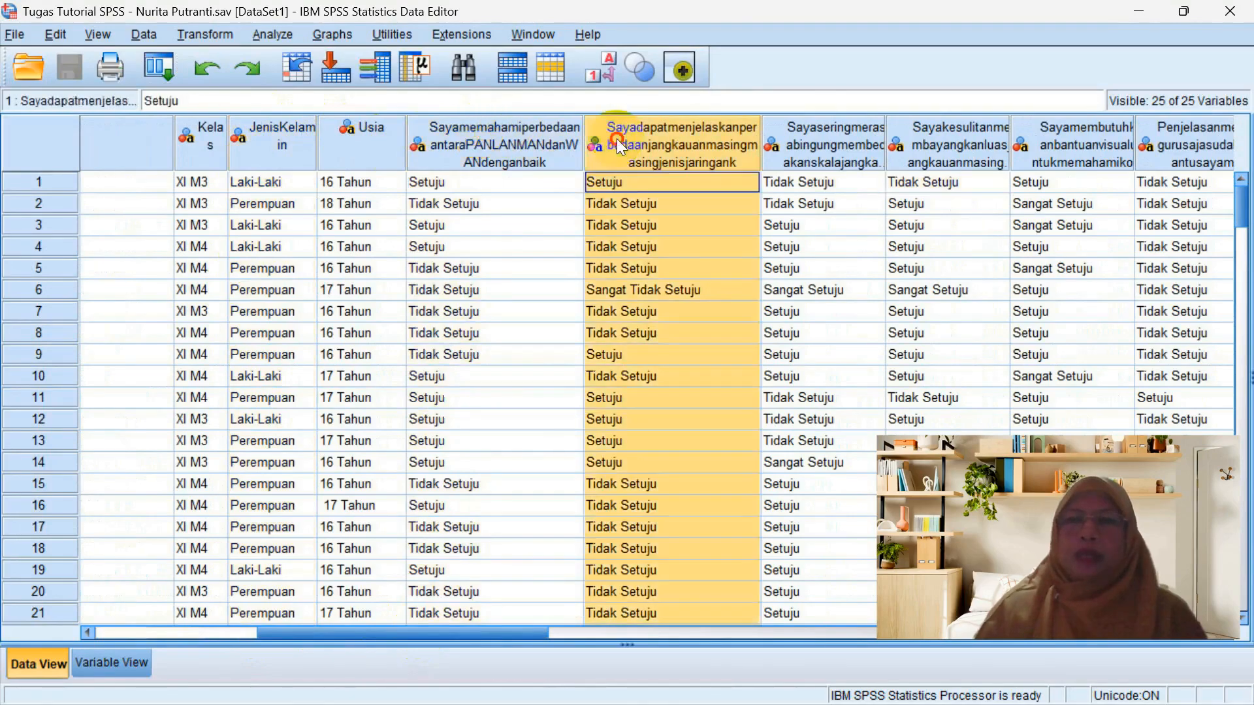
pyautogui.click(577, 631)
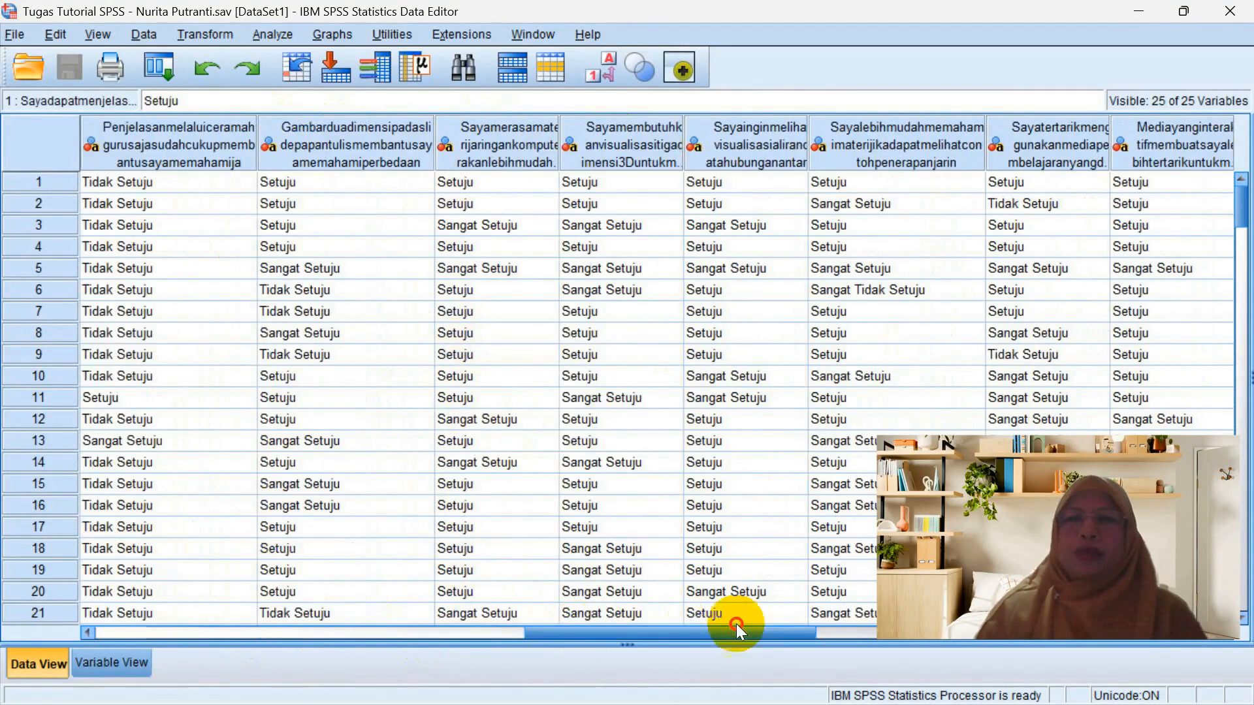
pyautogui.click(842, 628)
pyautogui.click(965, 146)
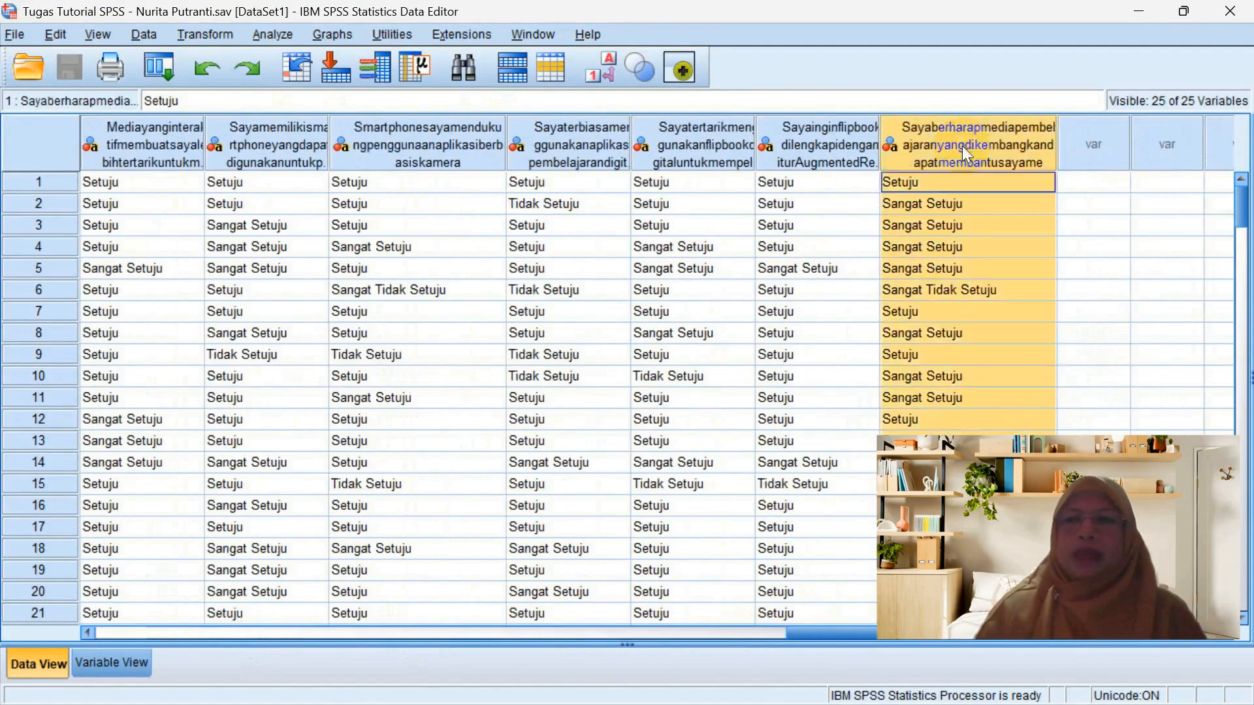
pyautogui.click(101, 669)
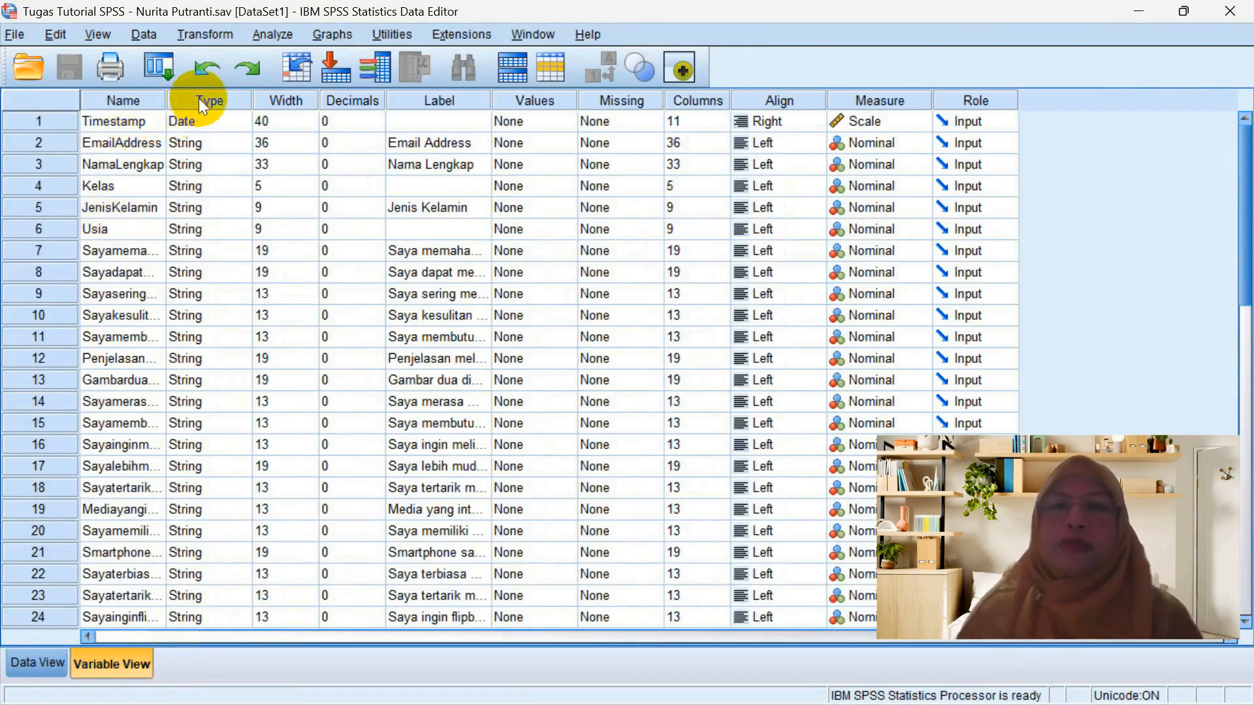
# Start a recode of Jenis Kelamin into a different variable, with JK as the output variable's name and label.
pyautogui.click(208, 35)
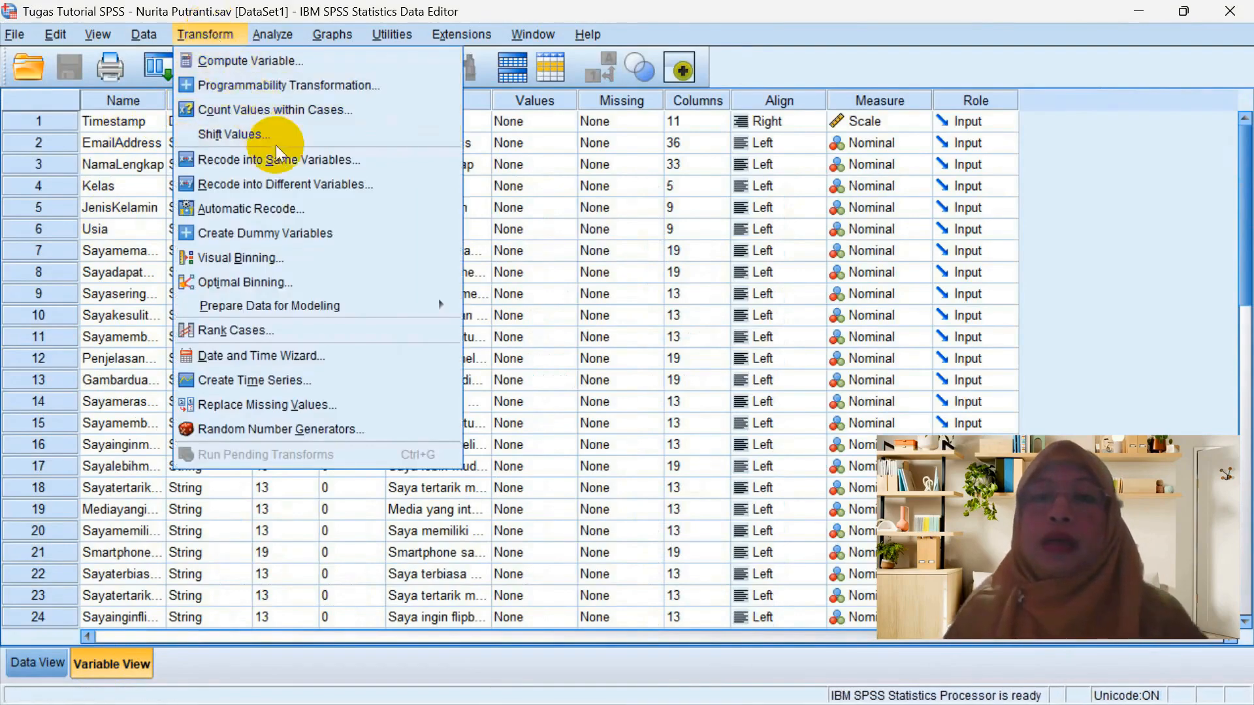
pyautogui.click(293, 185)
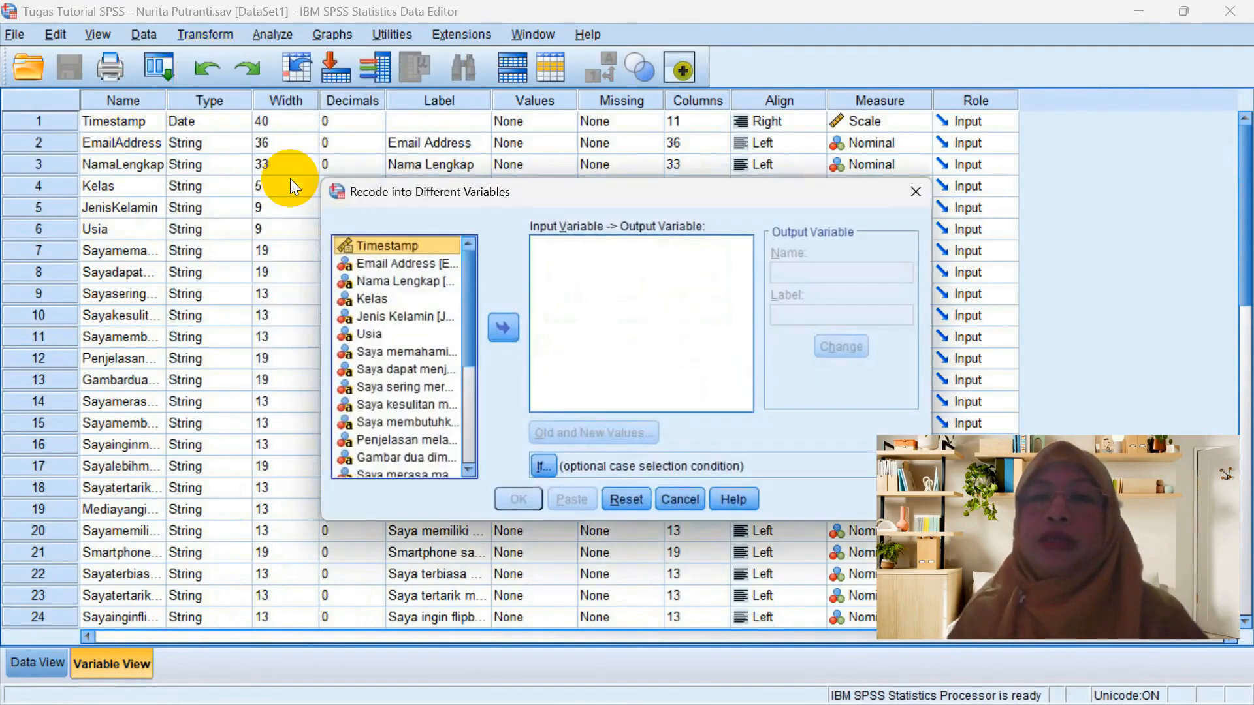
pyautogui.click(416, 318)
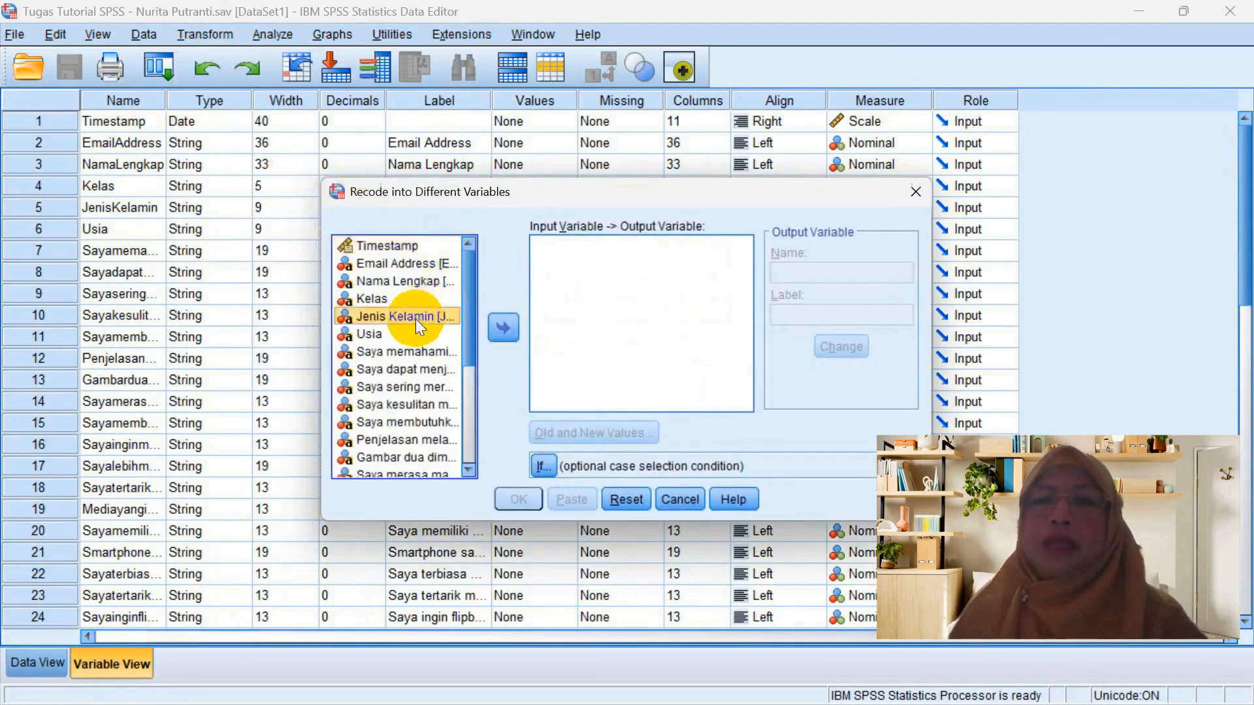
pyautogui.click(500, 328)
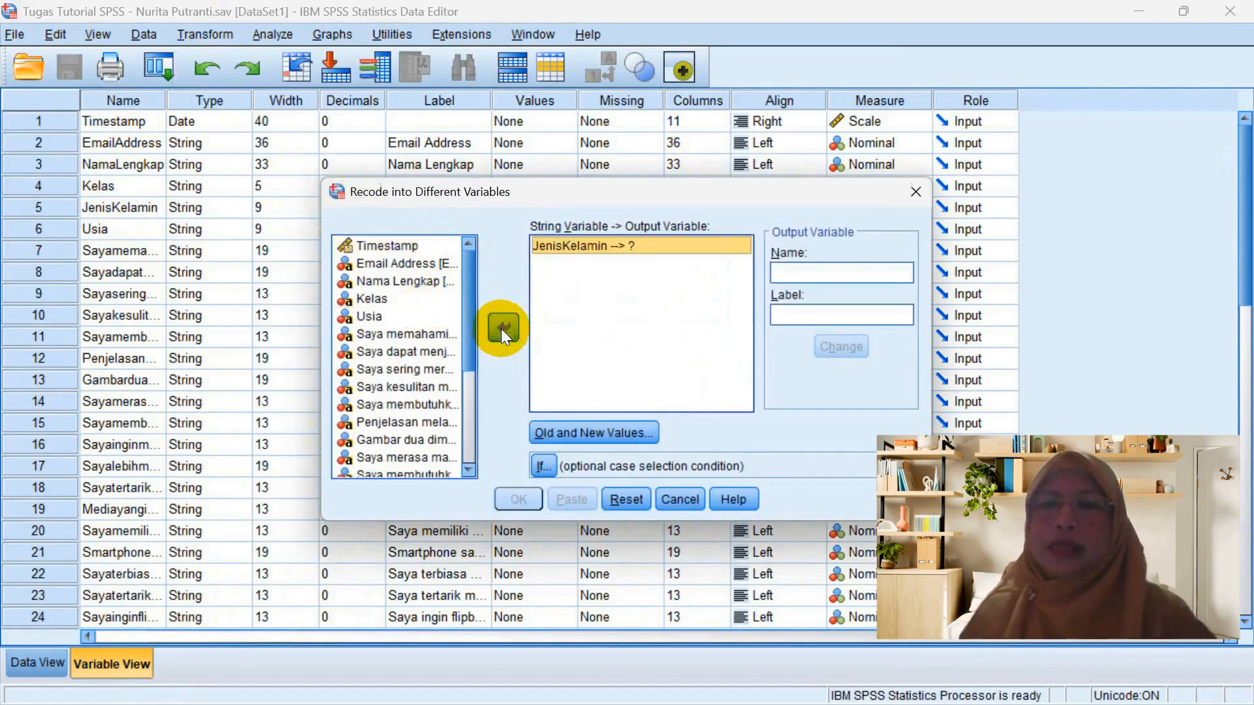
pyautogui.click(792, 271)
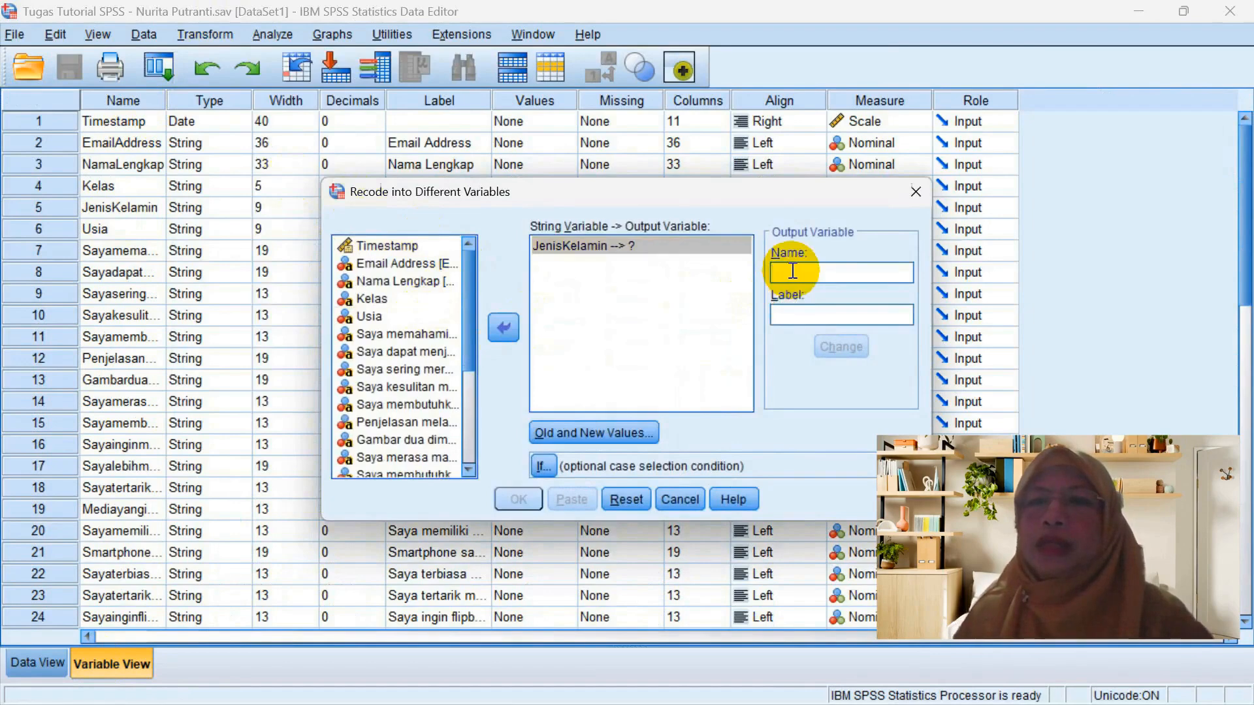
pyautogui.write('JK')
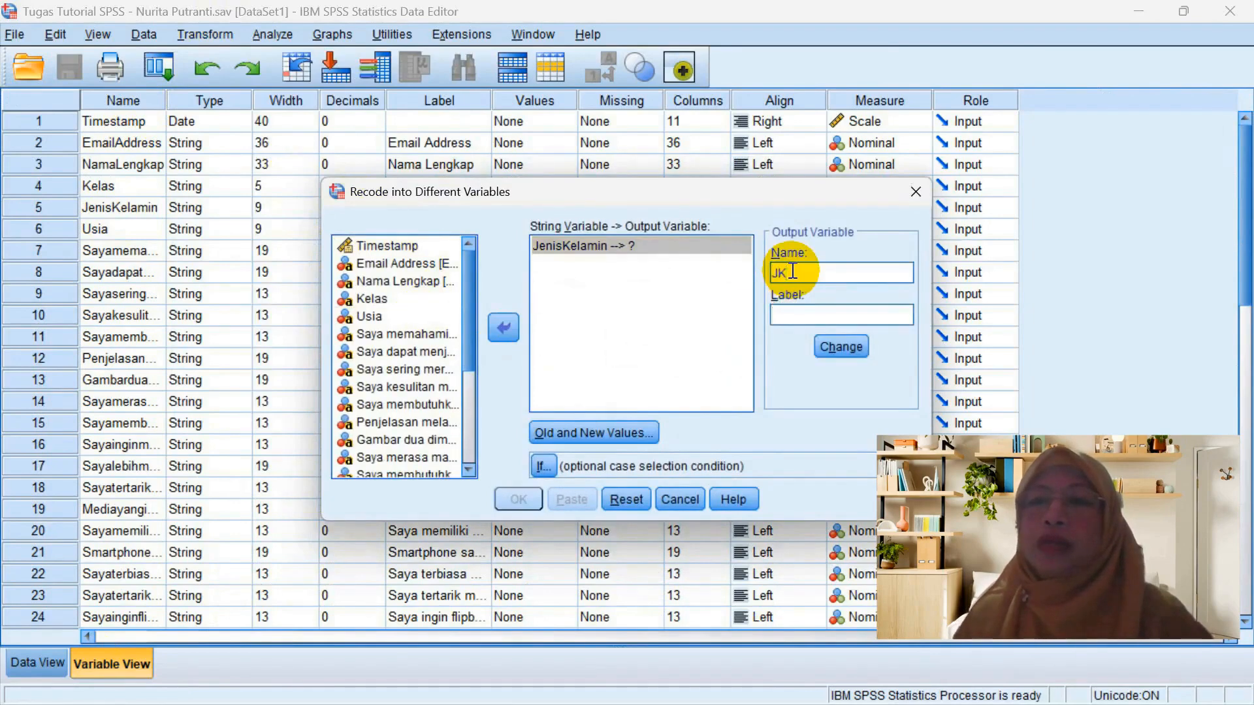
pyautogui.press('Tab')
pyautogui.write('JK')
pyautogui.click(840, 346)
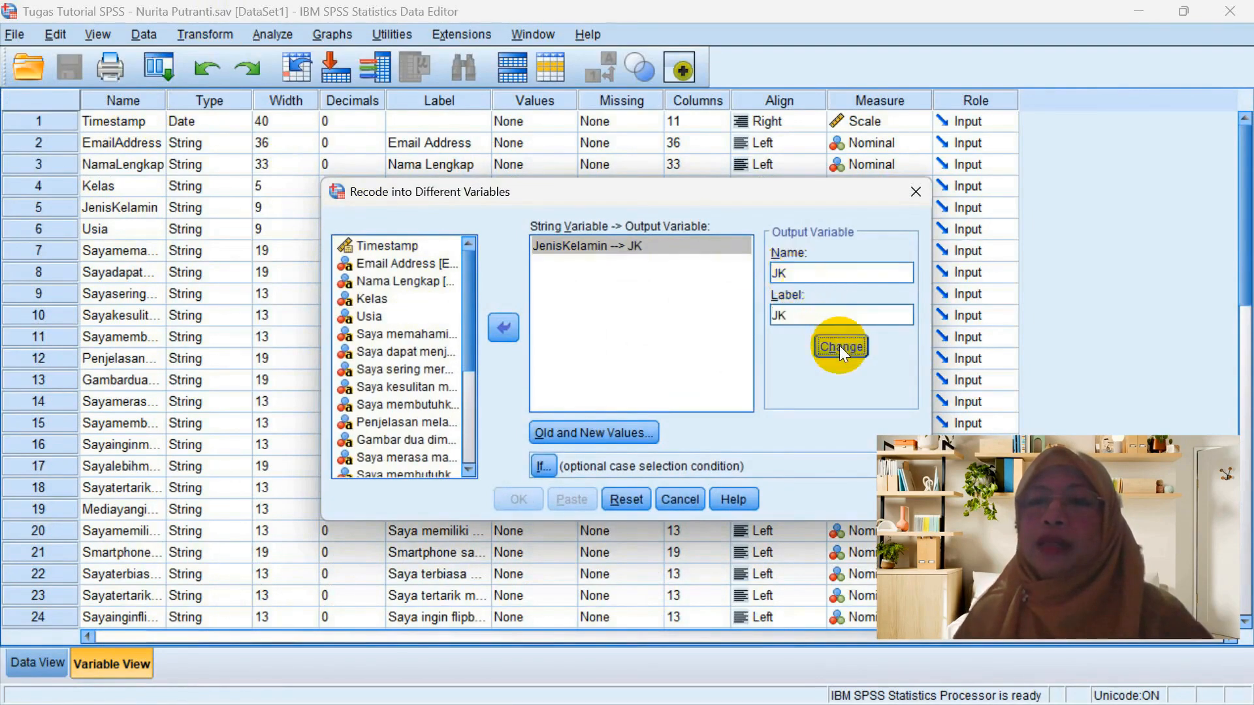
# Add a recode rule that converts the old value Perempuan to the new value 1.
pyautogui.click(639, 431)
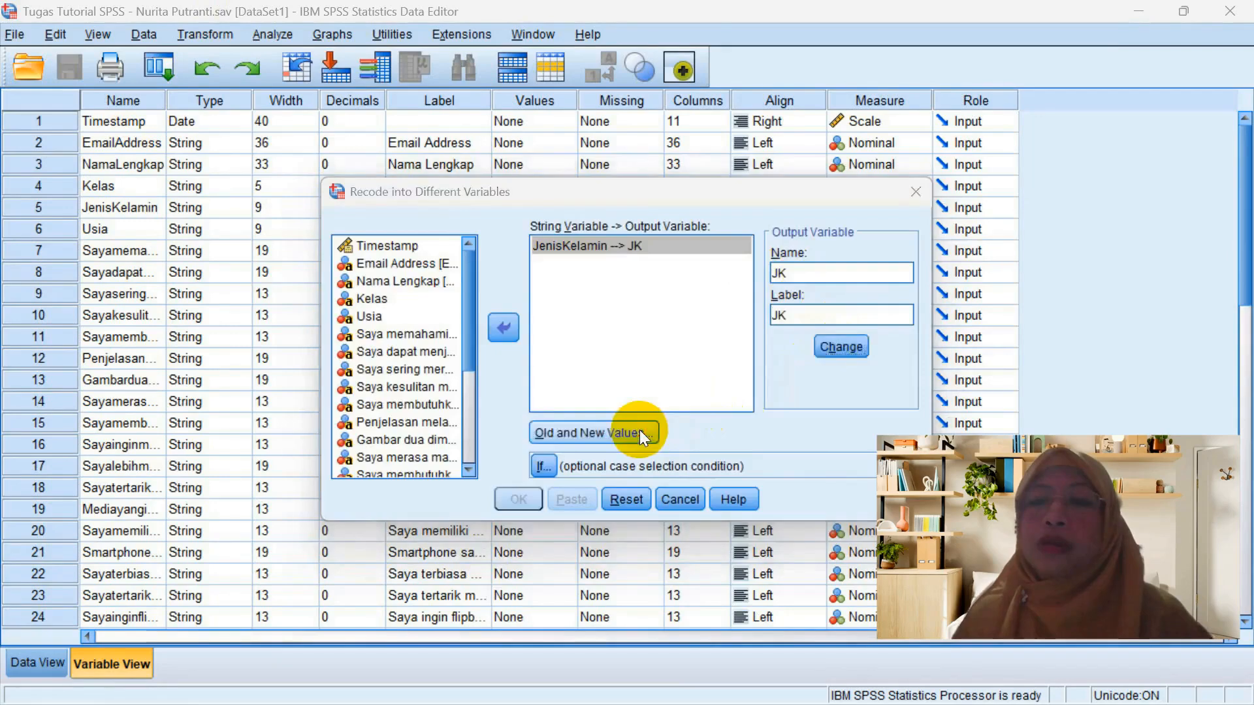
pyautogui.click(503, 245)
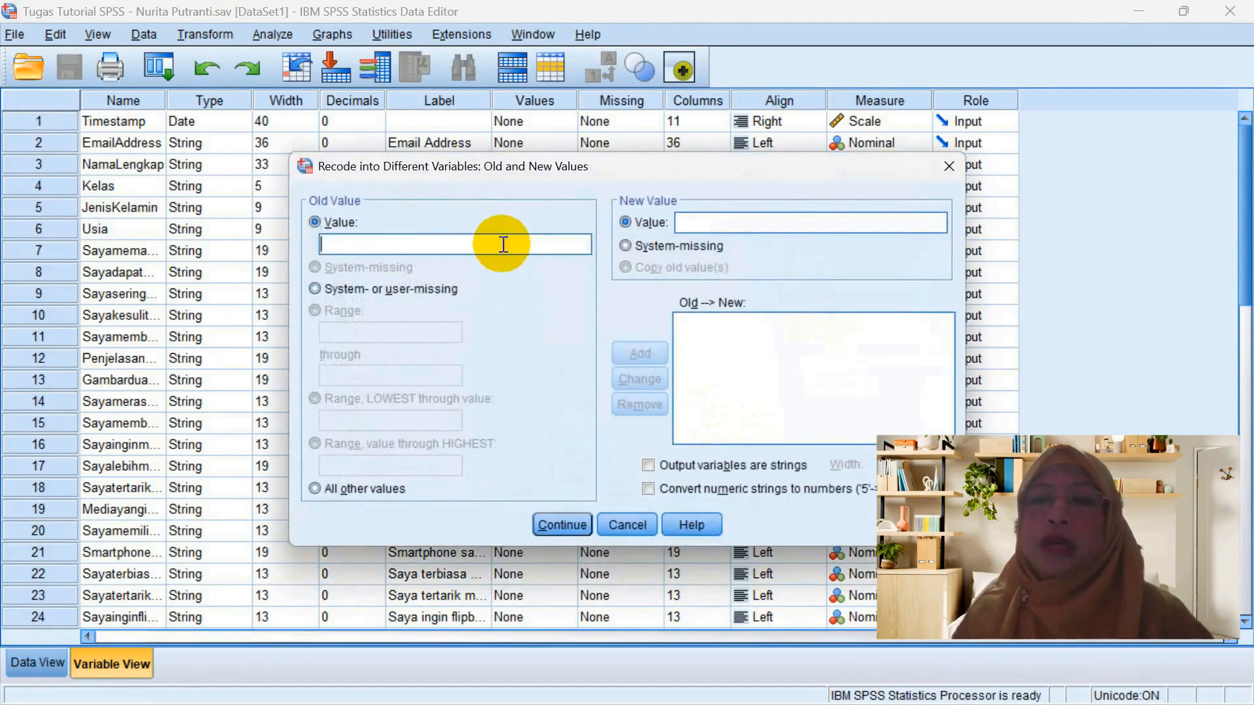
pyautogui.write('Perempuan')
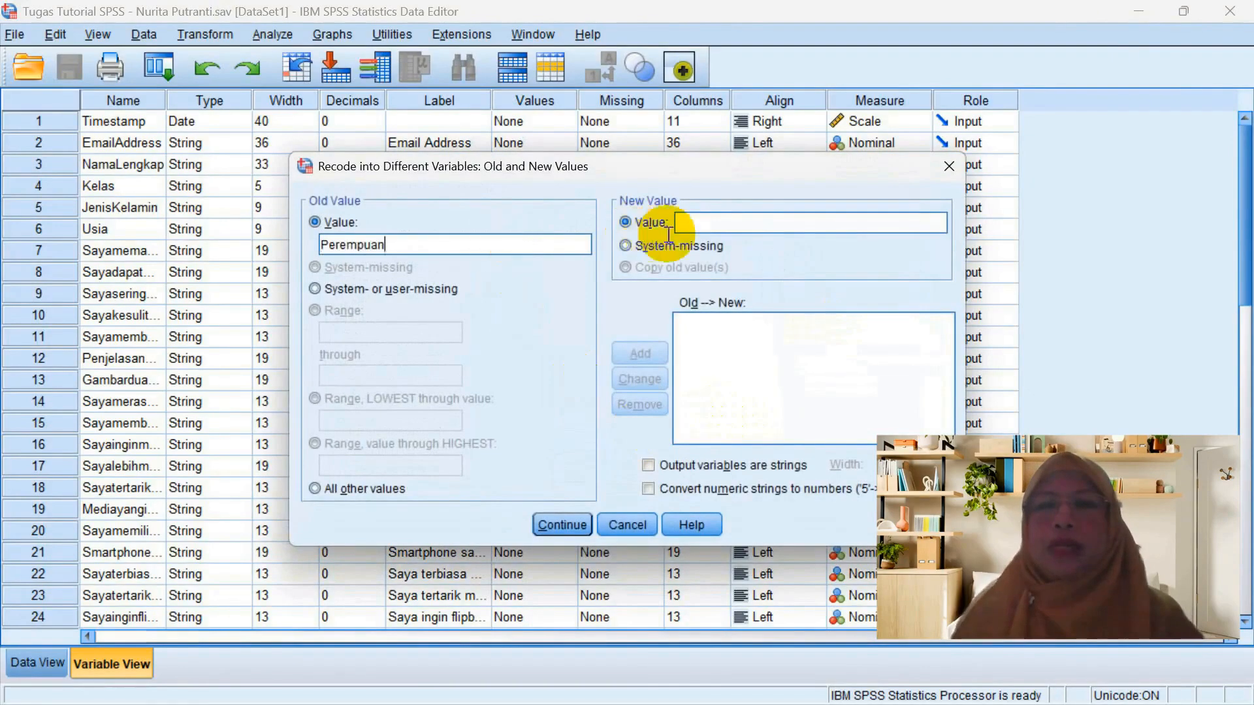
pyautogui.click(698, 219)
pyautogui.write('1')
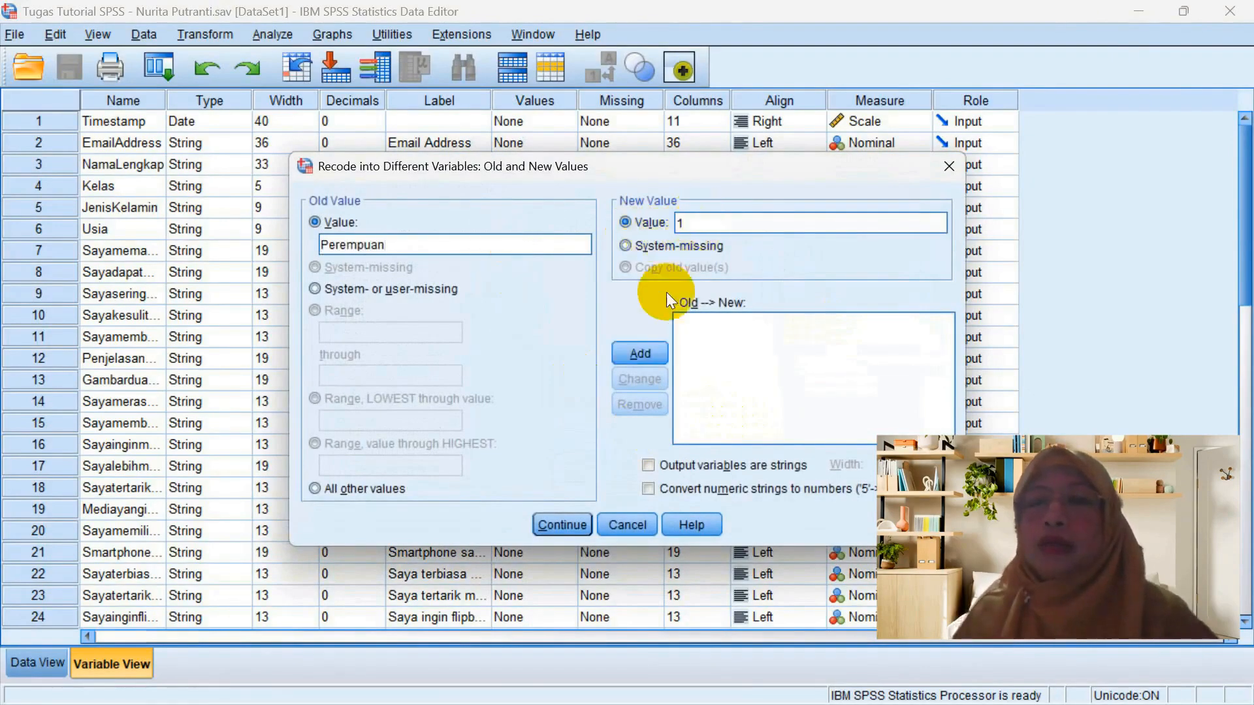
pyautogui.click(644, 352)
# Add a recode rule that converts Laki-Laki to 2, and accept the old and new values.
pyautogui.click(466, 245)
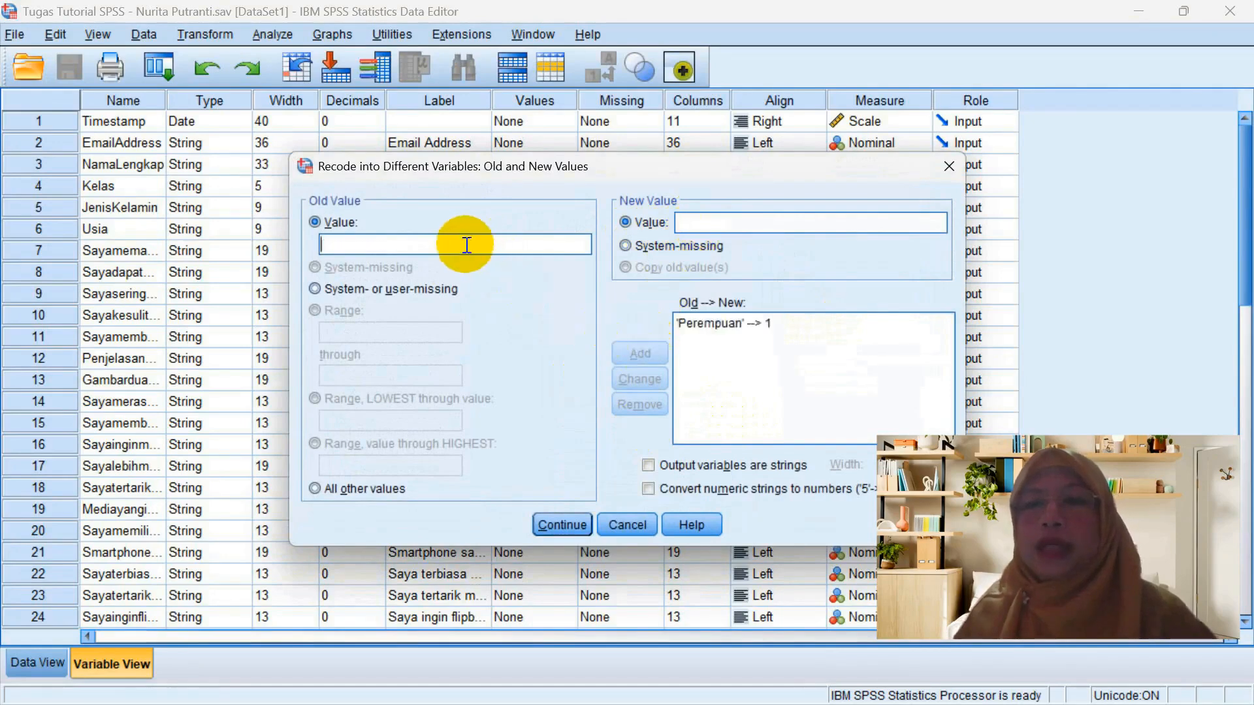
pyautogui.write('Laki-Laki')
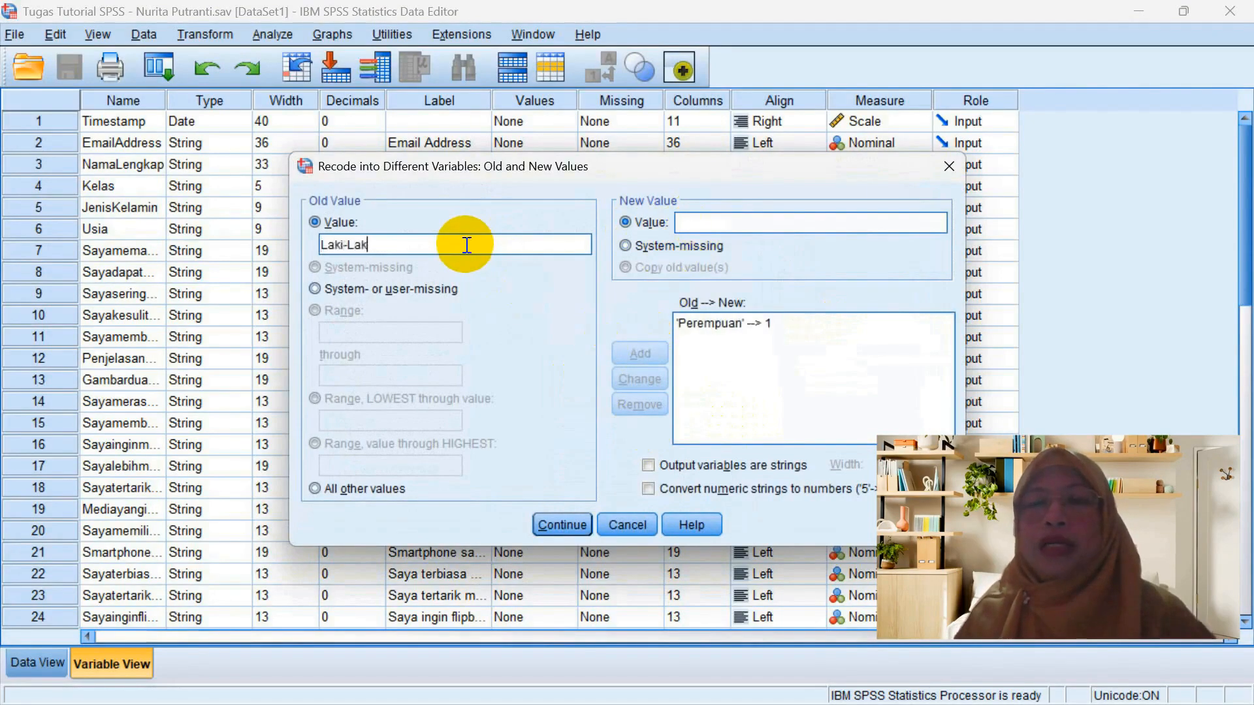
pyautogui.click(708, 221)
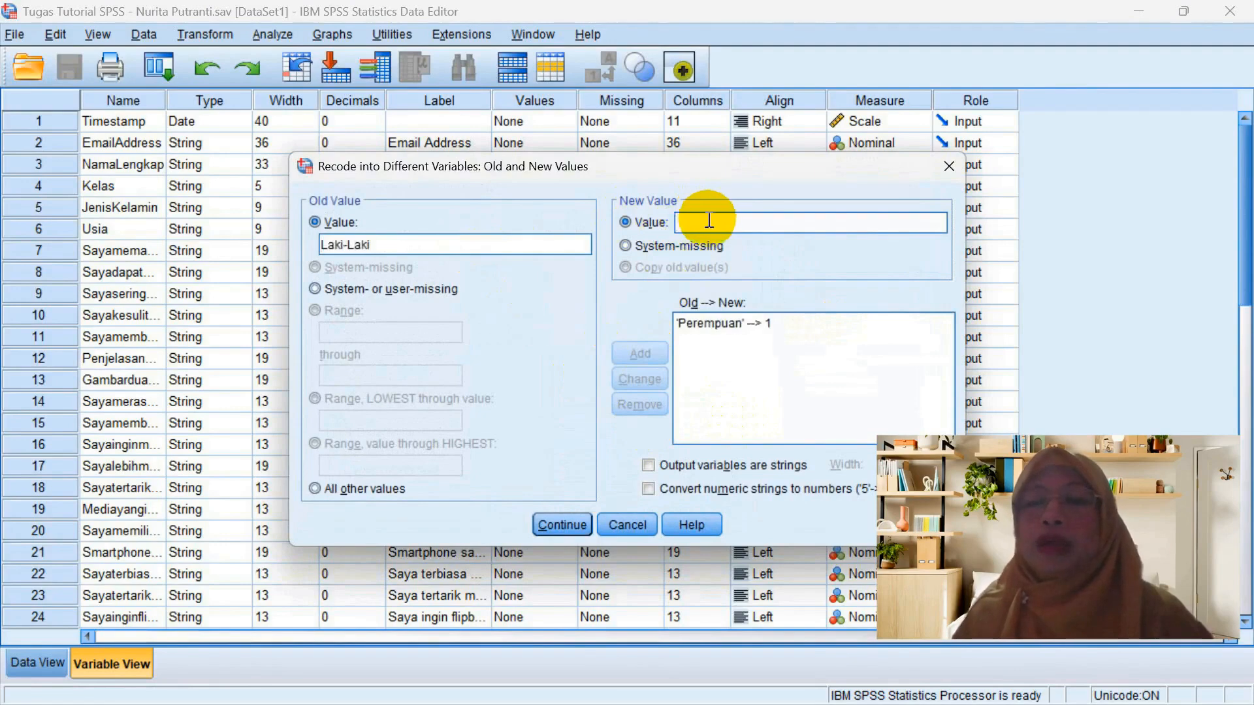
pyautogui.write('2')
pyautogui.click(641, 353)
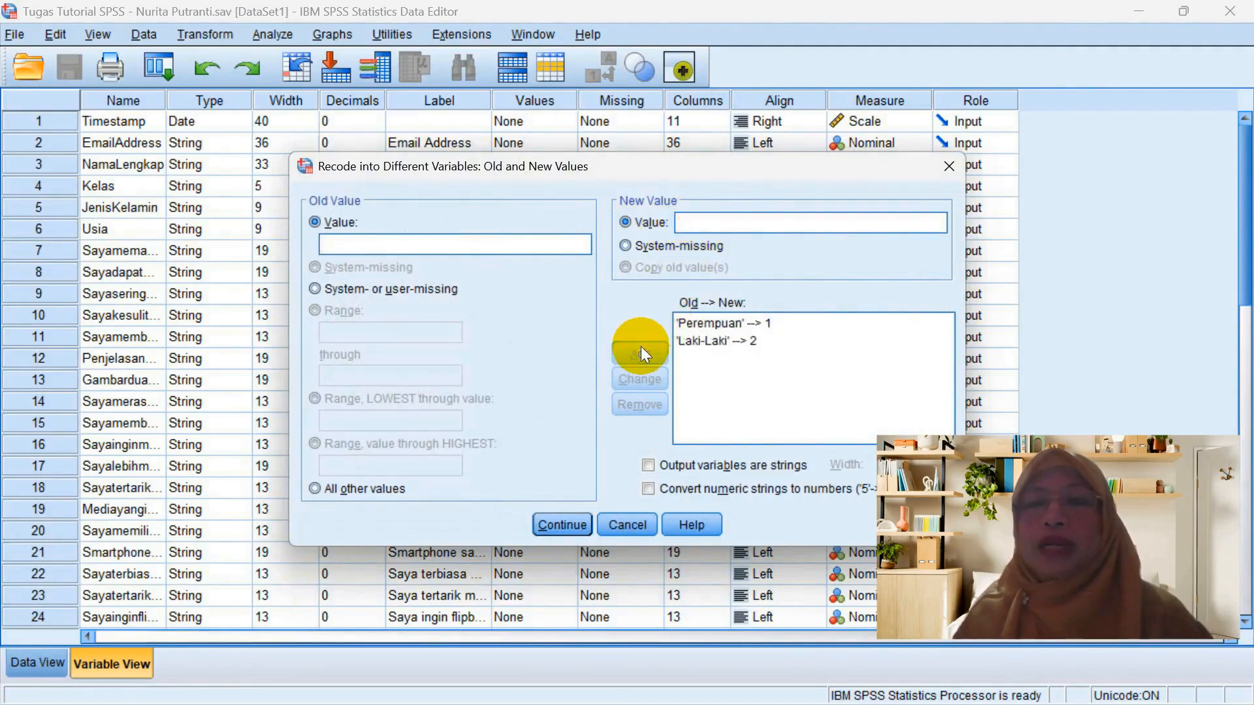
pyautogui.click(573, 522)
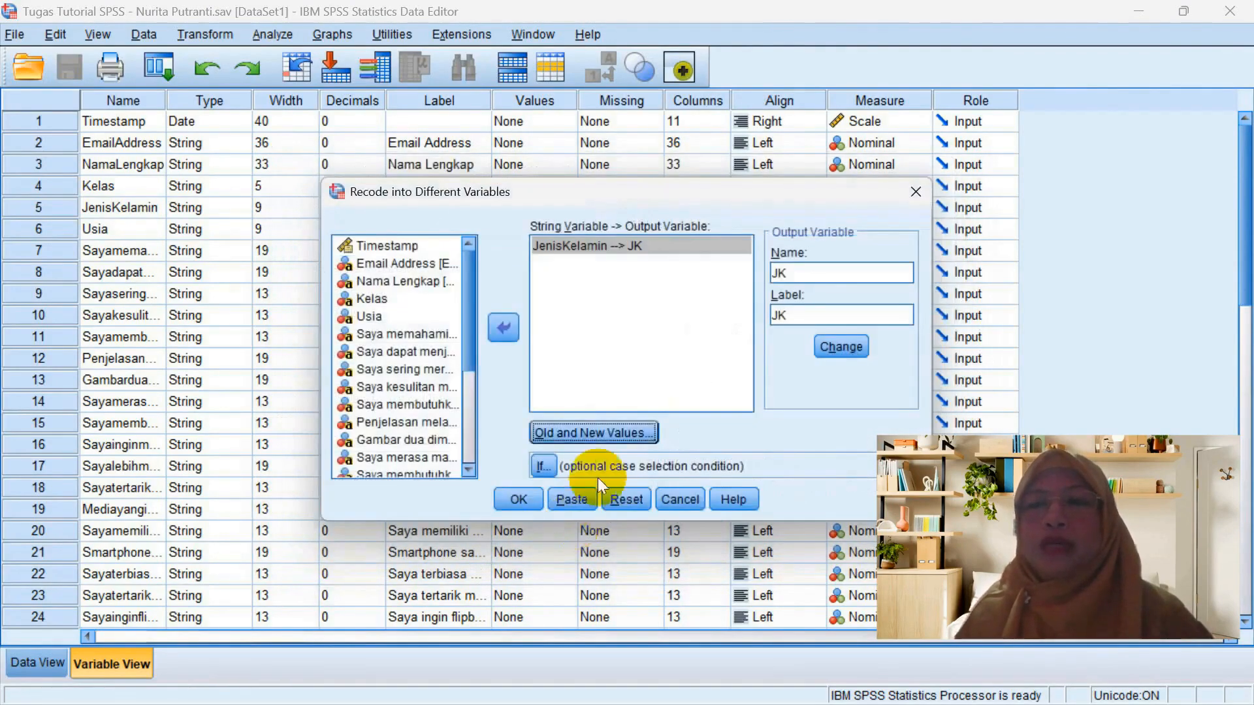
pyautogui.click(606, 431)
pyautogui.click(563, 525)
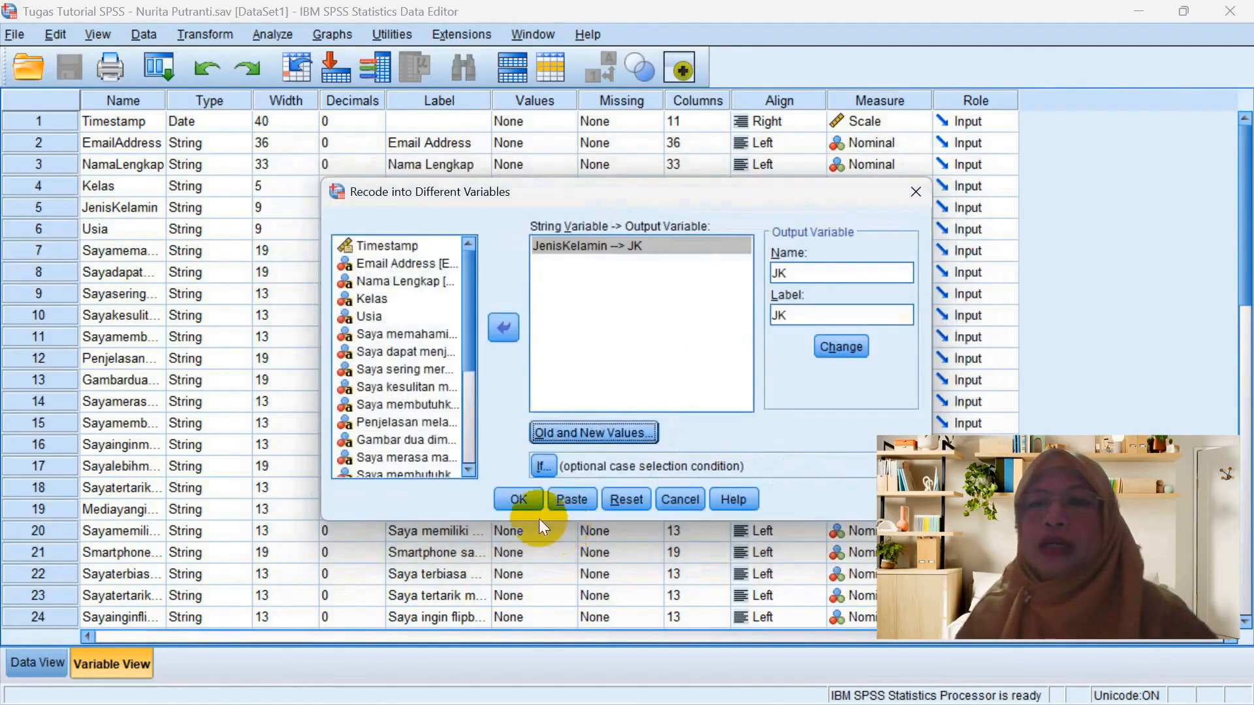
# Run the recode into JK and close the output viewer without saving its contents.
pyautogui.click(519, 499)
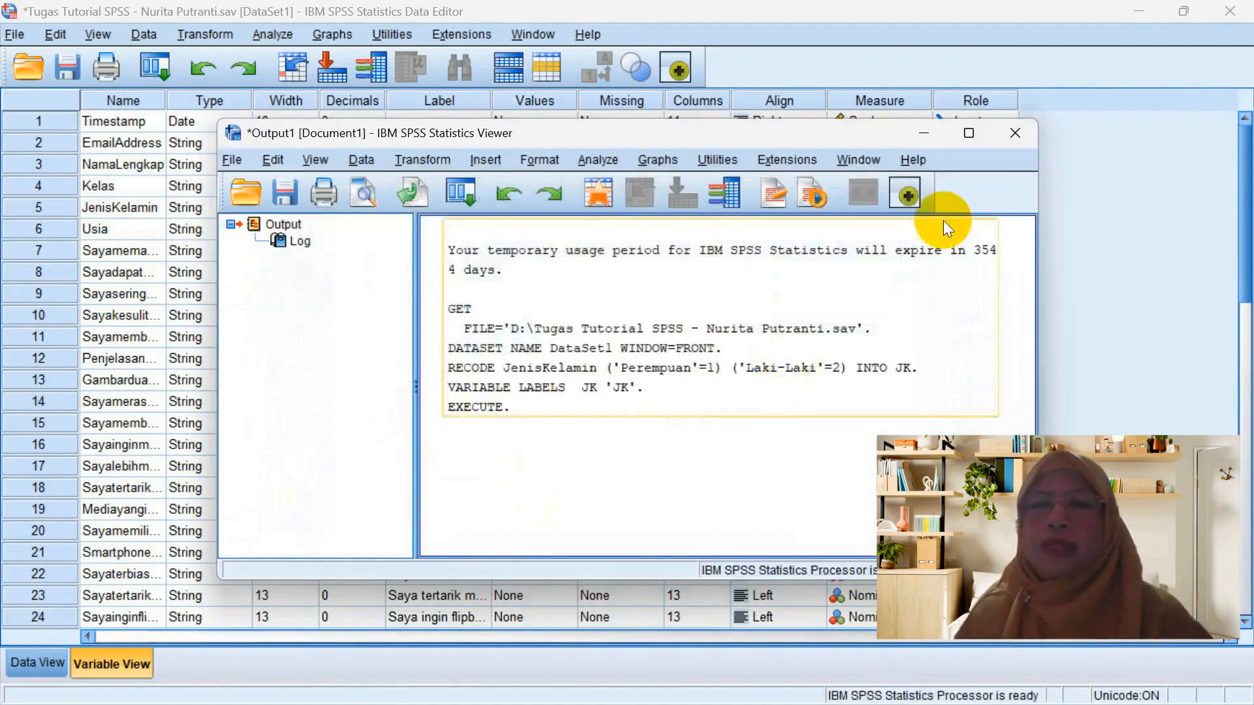
pyautogui.click(1006, 135)
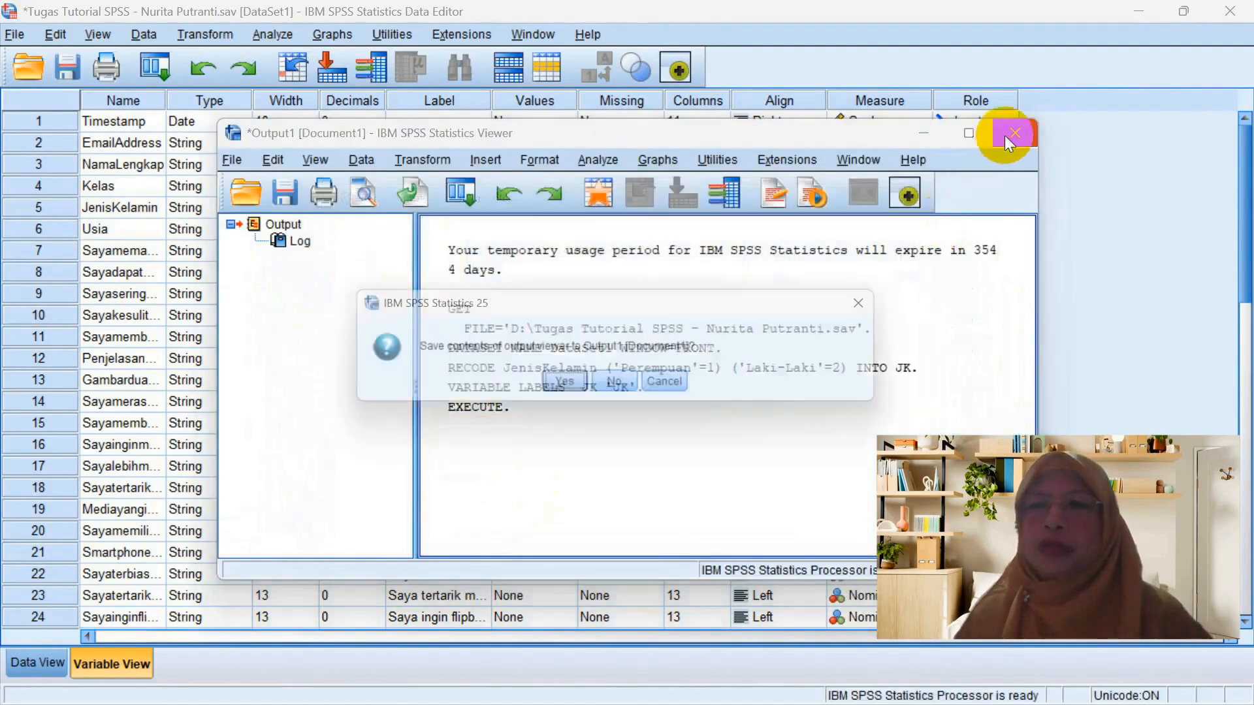
pyautogui.click(620, 386)
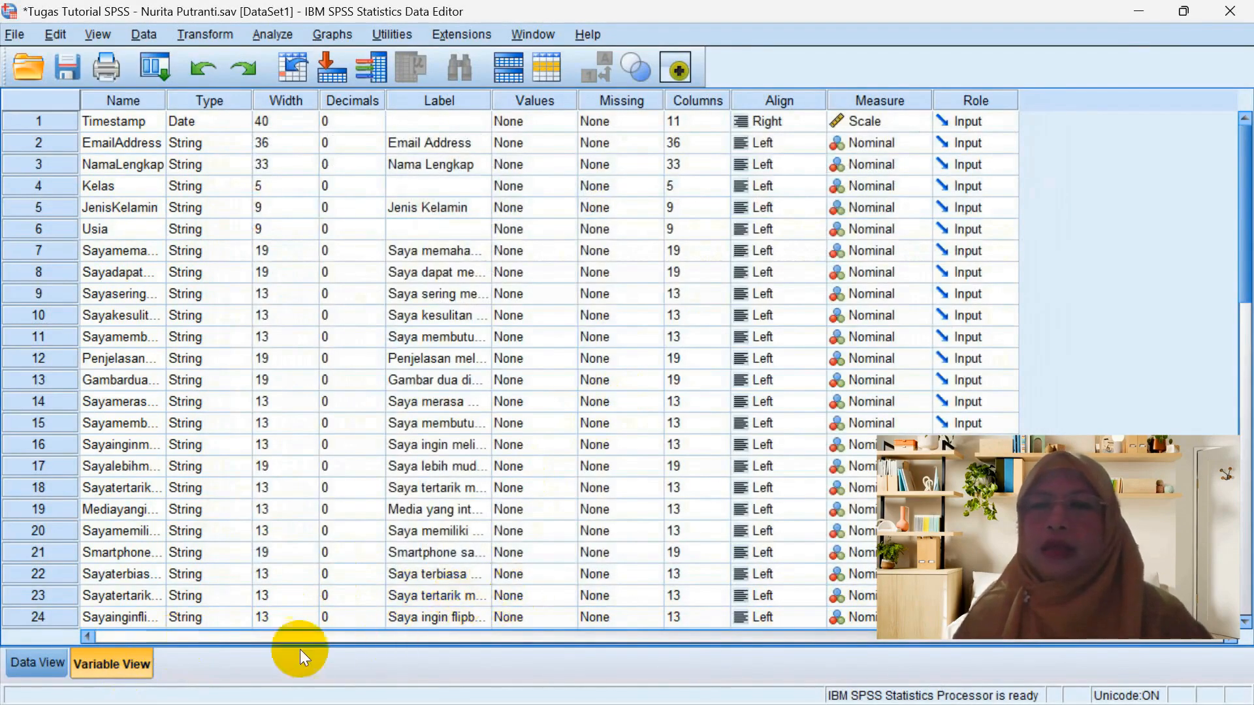
# Check the recoded values in the new JK column across the cases in the data.
pyautogui.click(43, 663)
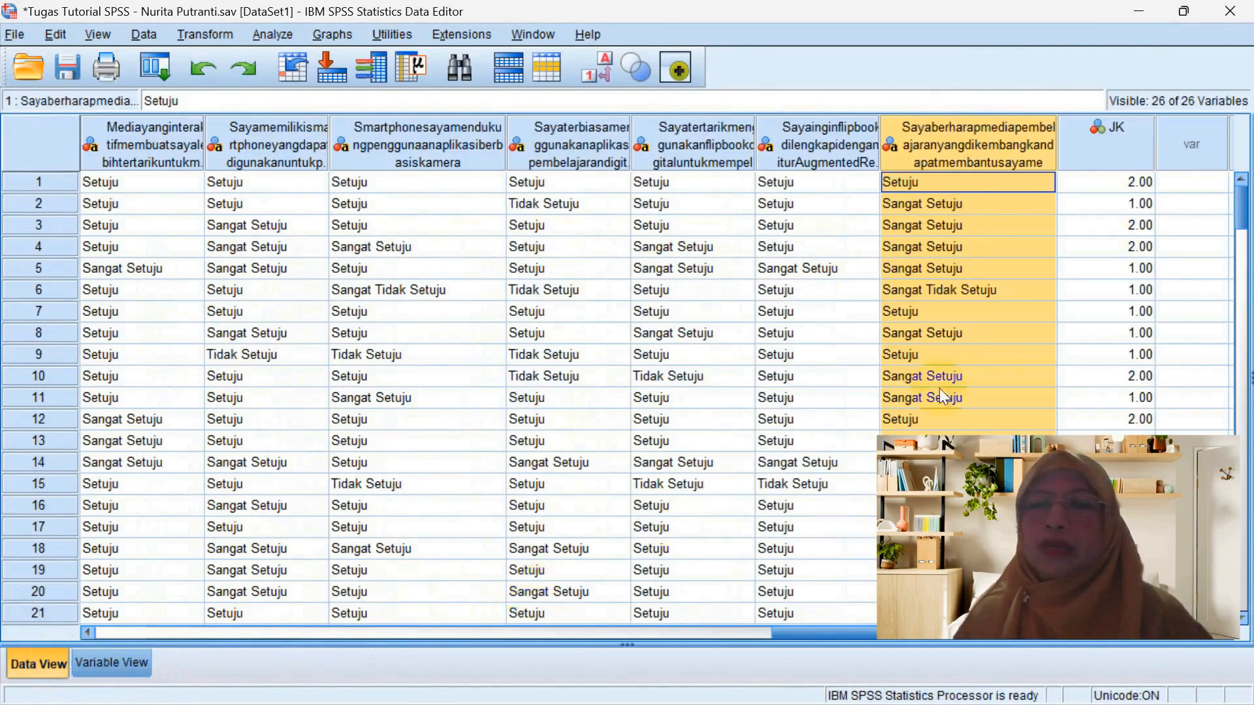
pyautogui.click(1097, 183)
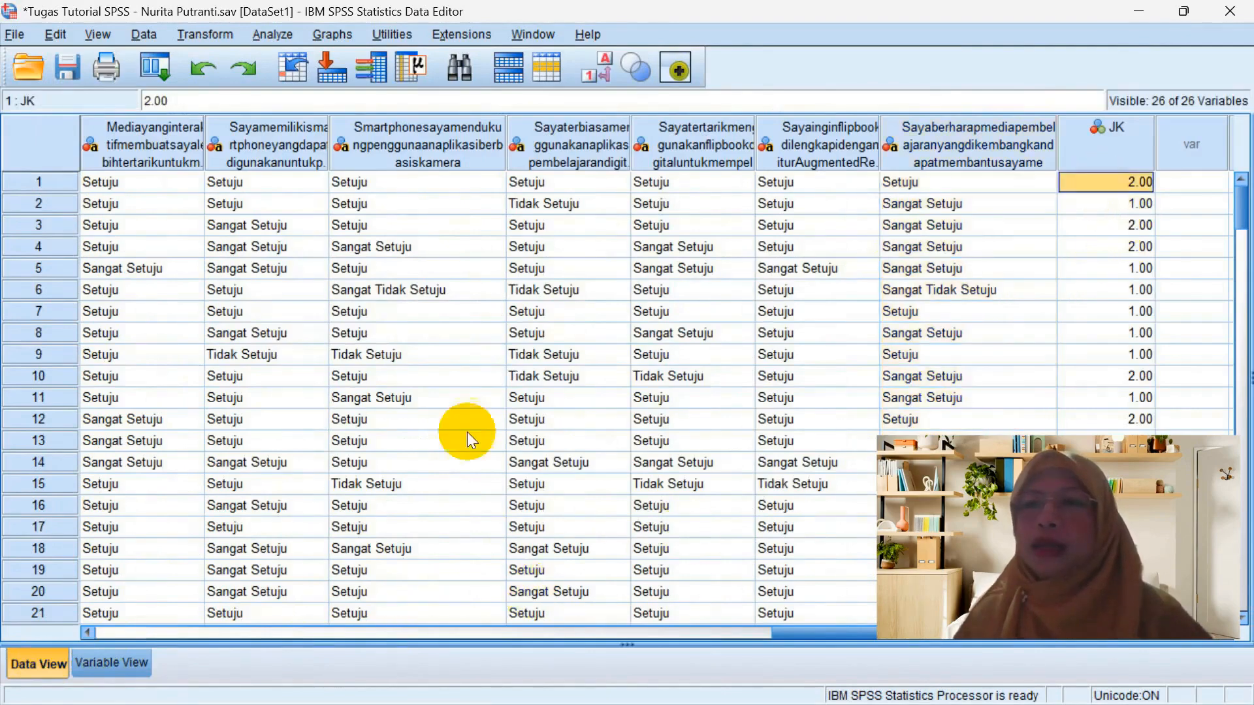
pyautogui.click(1240, 280)
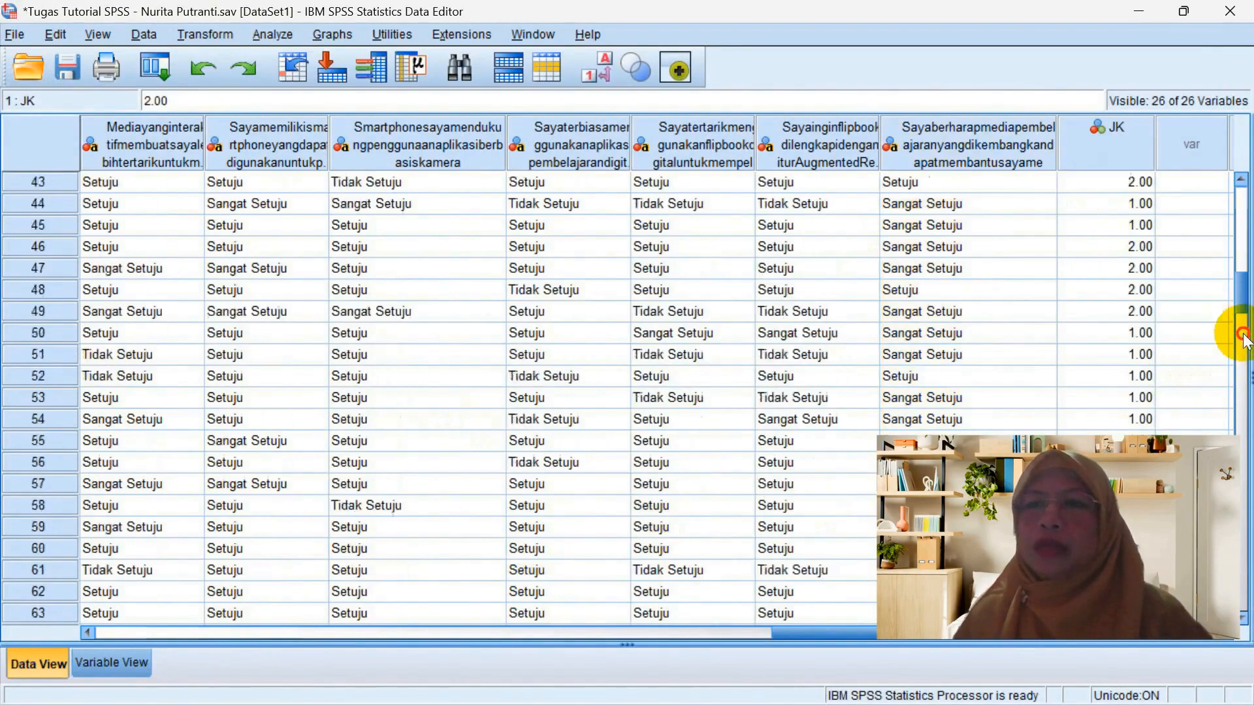
pyautogui.click(1242, 334)
pyautogui.click(1241, 286)
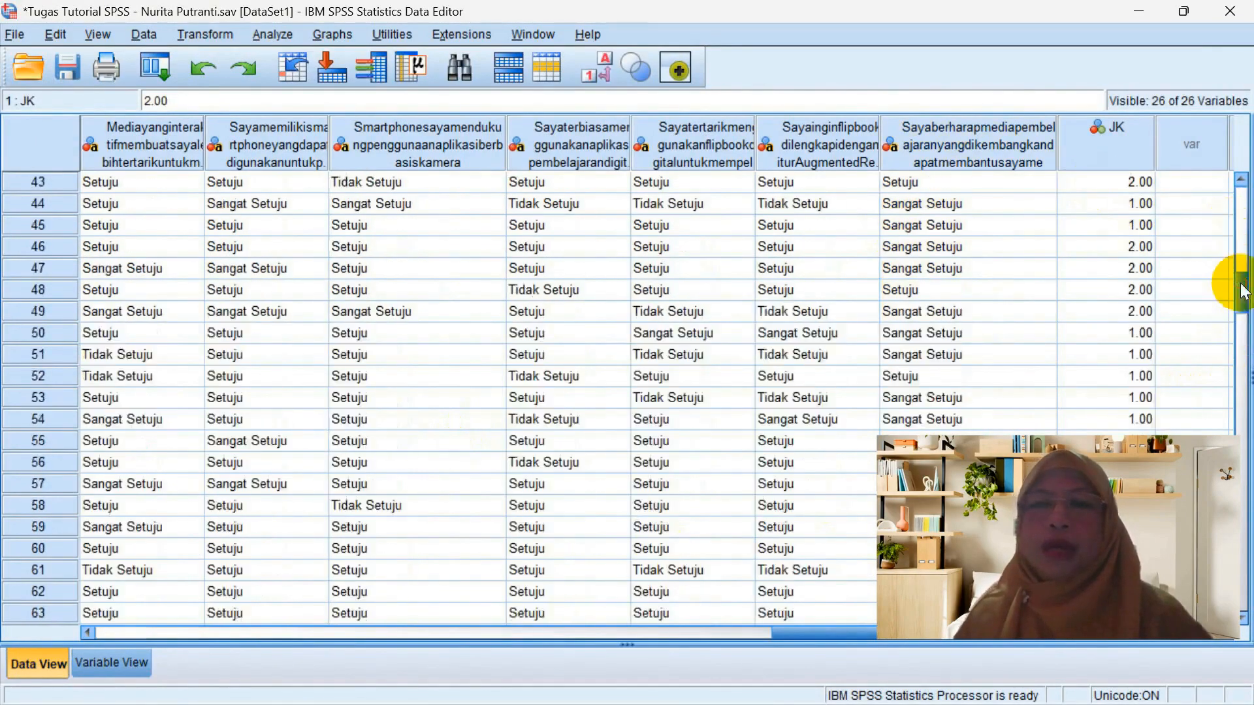
pyautogui.moveTo(1242, 292); pyautogui.dragTo(1223, 70)
pyautogui.click(1085, 144)
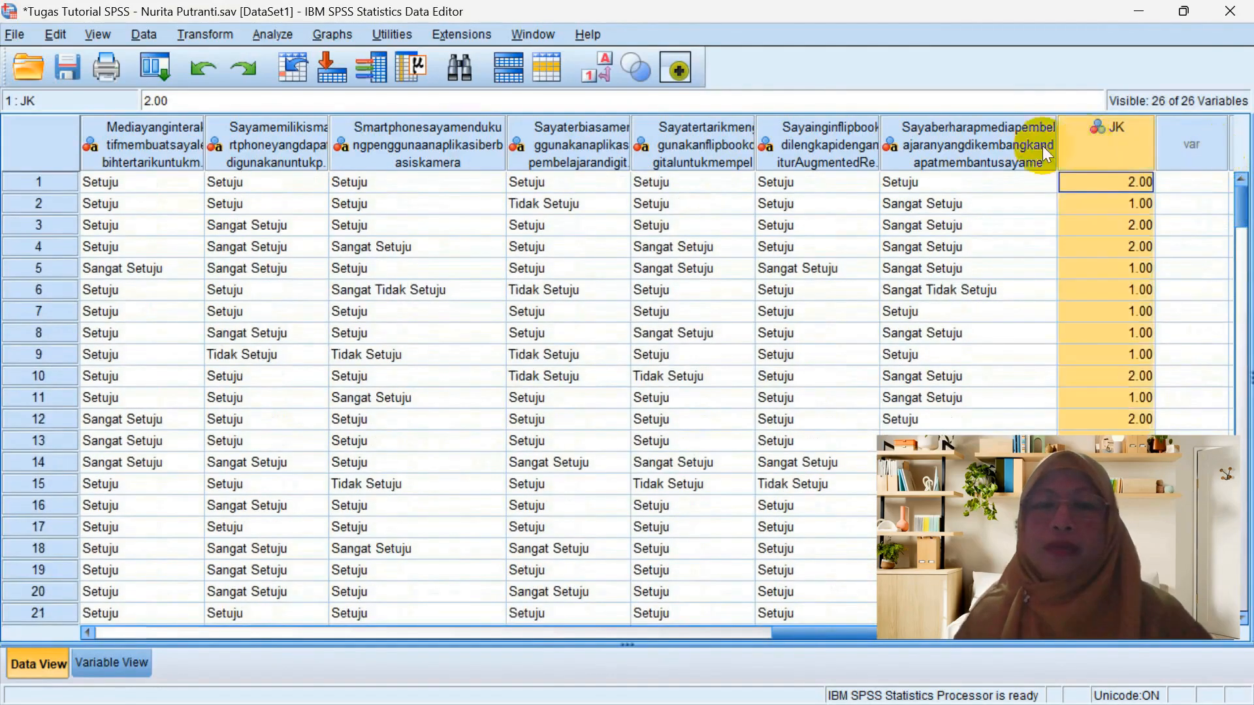
# Set the JK variable's decimals to 0 in its variable definition.
pyautogui.click(108, 663)
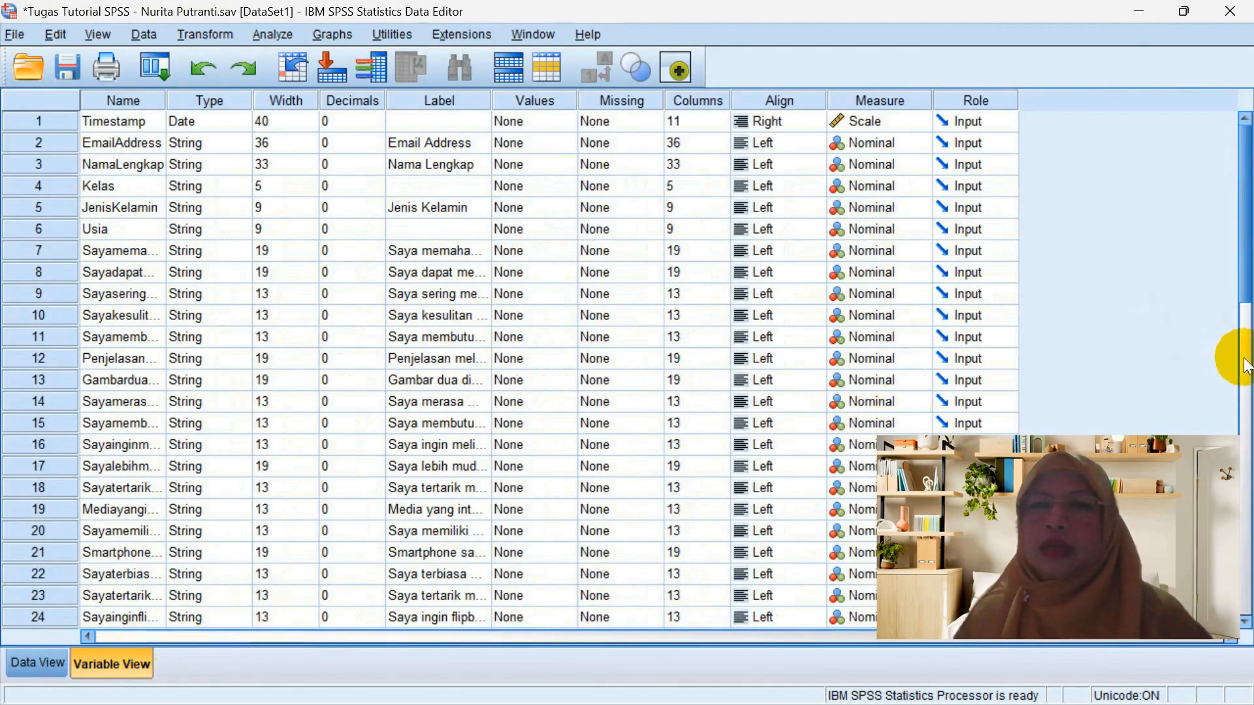
pyautogui.click(1244, 408)
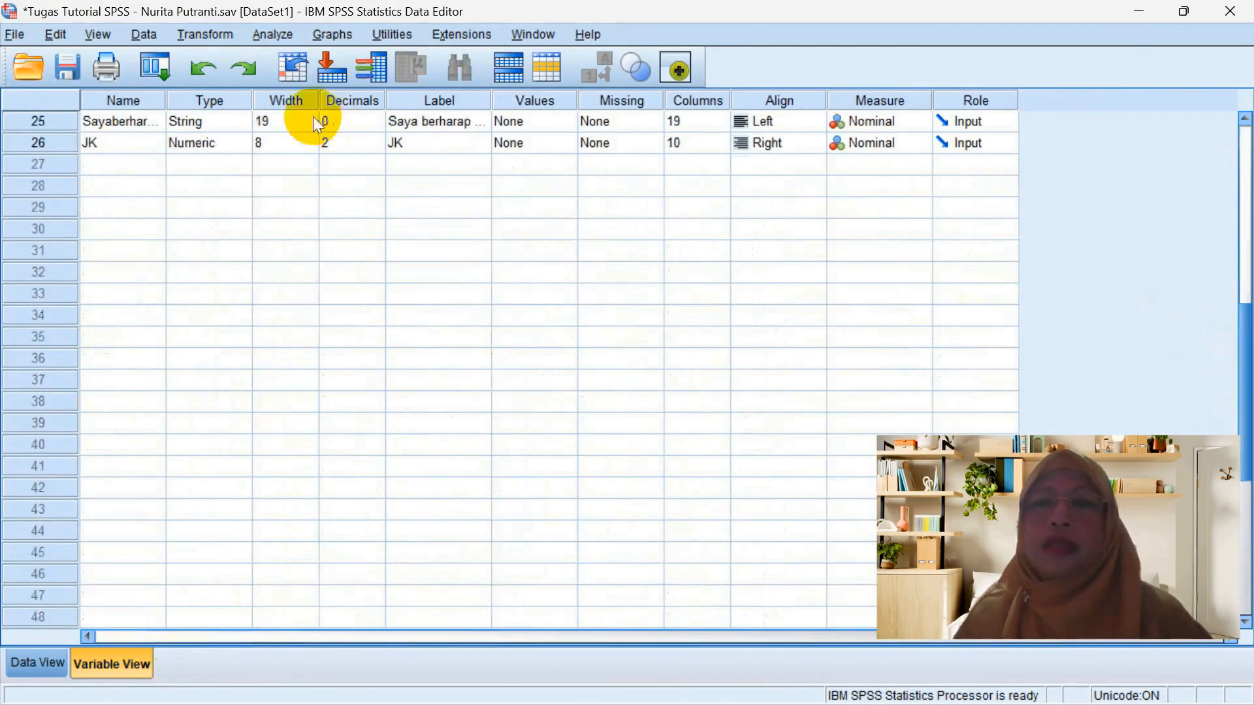
pyautogui.click(331, 140)
pyautogui.click(377, 147)
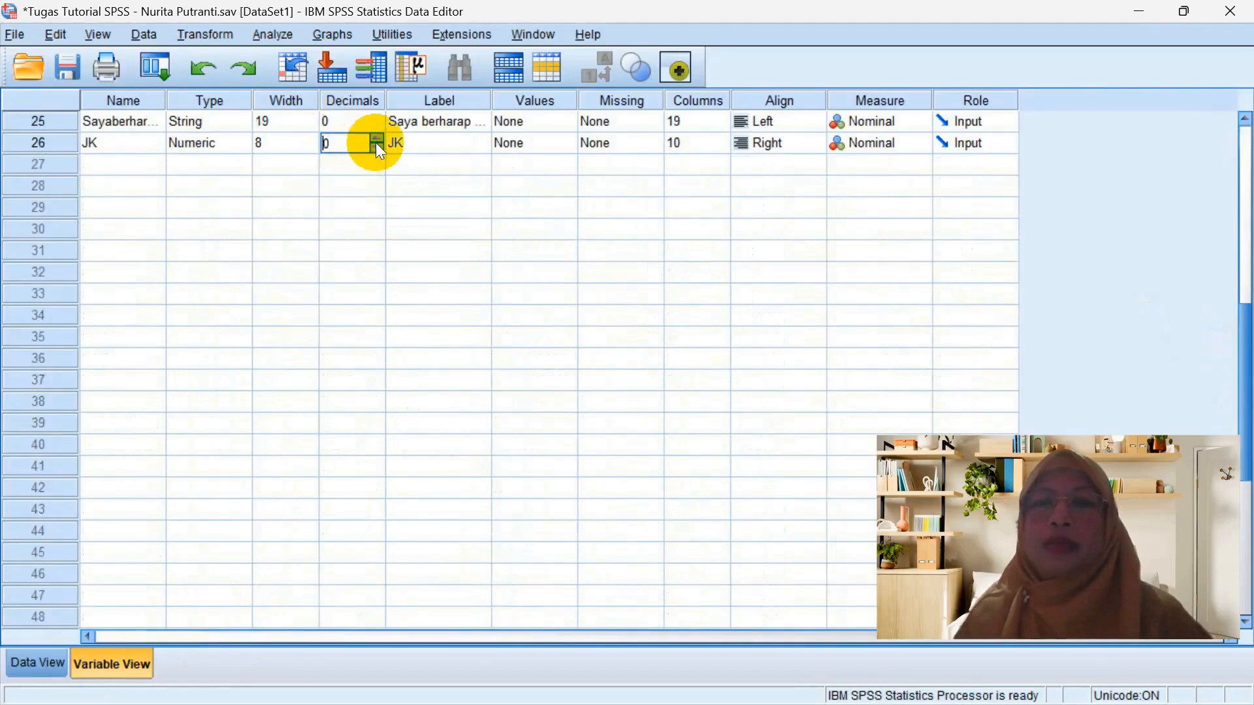
# Check how the JK values display in the data after the decimals change.
pyautogui.click(39, 662)
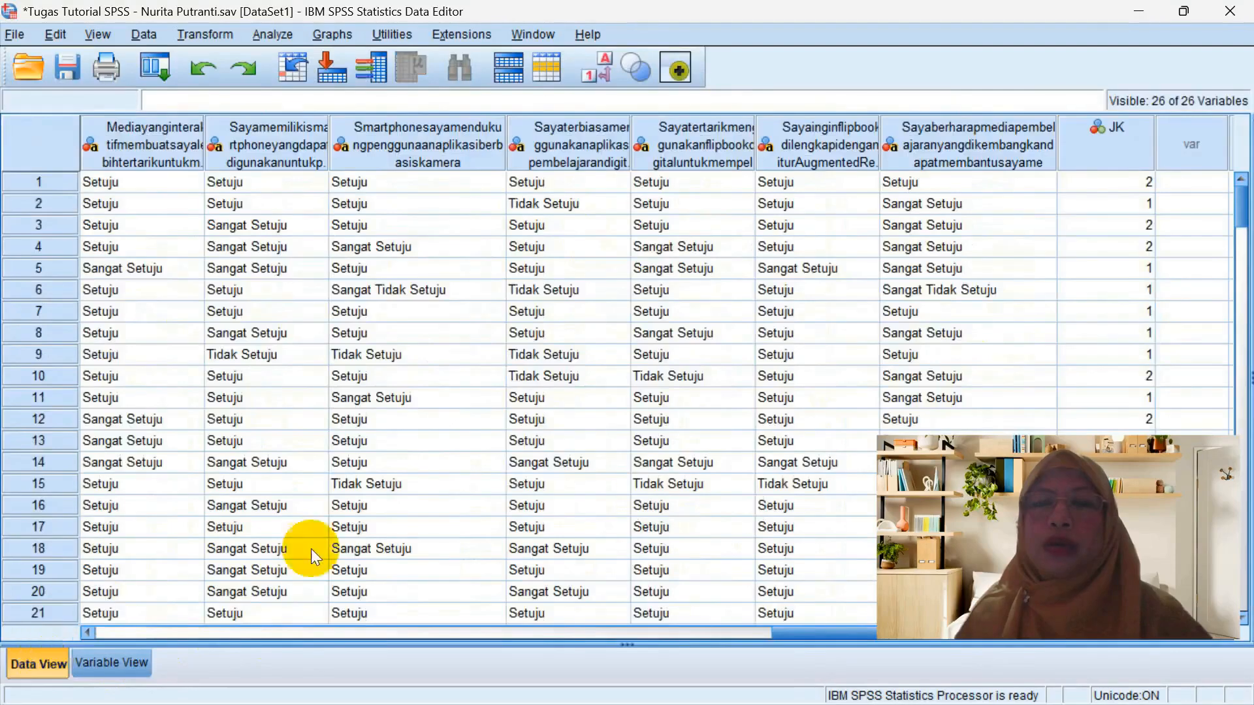
pyautogui.click(866, 633)
pyautogui.click(605, 157)
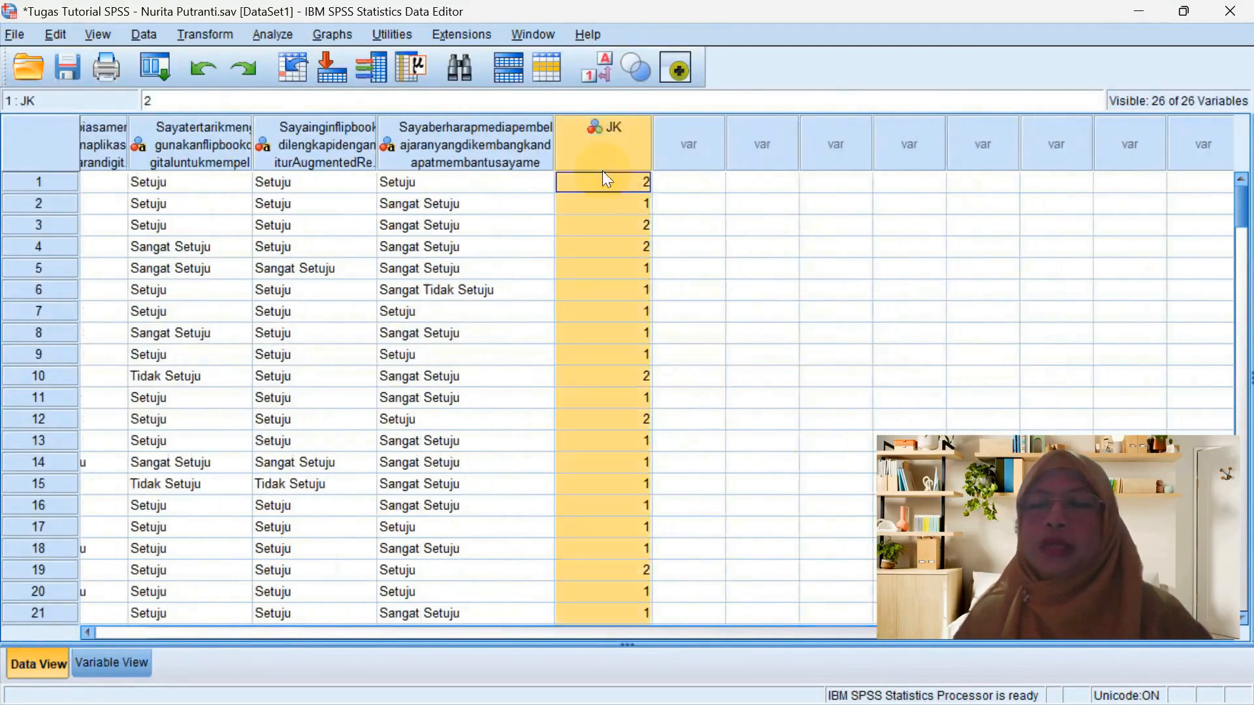
# Add a value label to the JK variable that defines 1 as Perempuan.
pyautogui.click(122, 649)
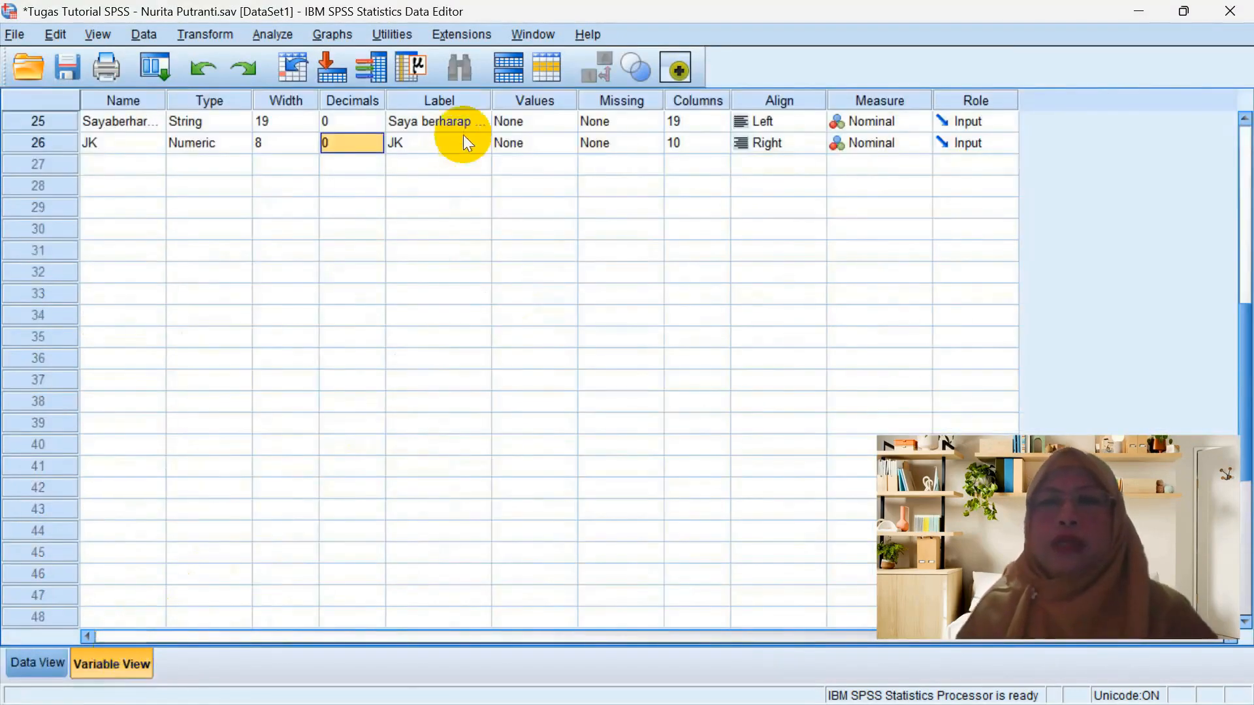
pyautogui.click(533, 147)
pyautogui.click(567, 143)
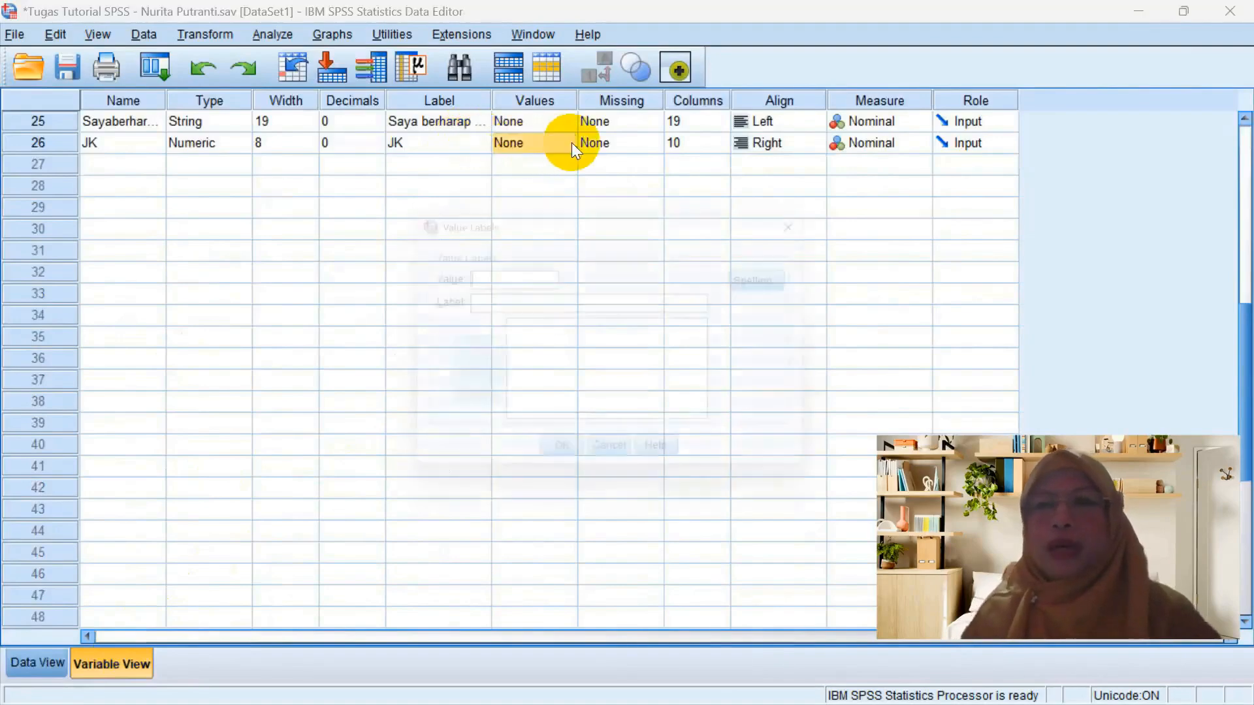
pyautogui.write('1')
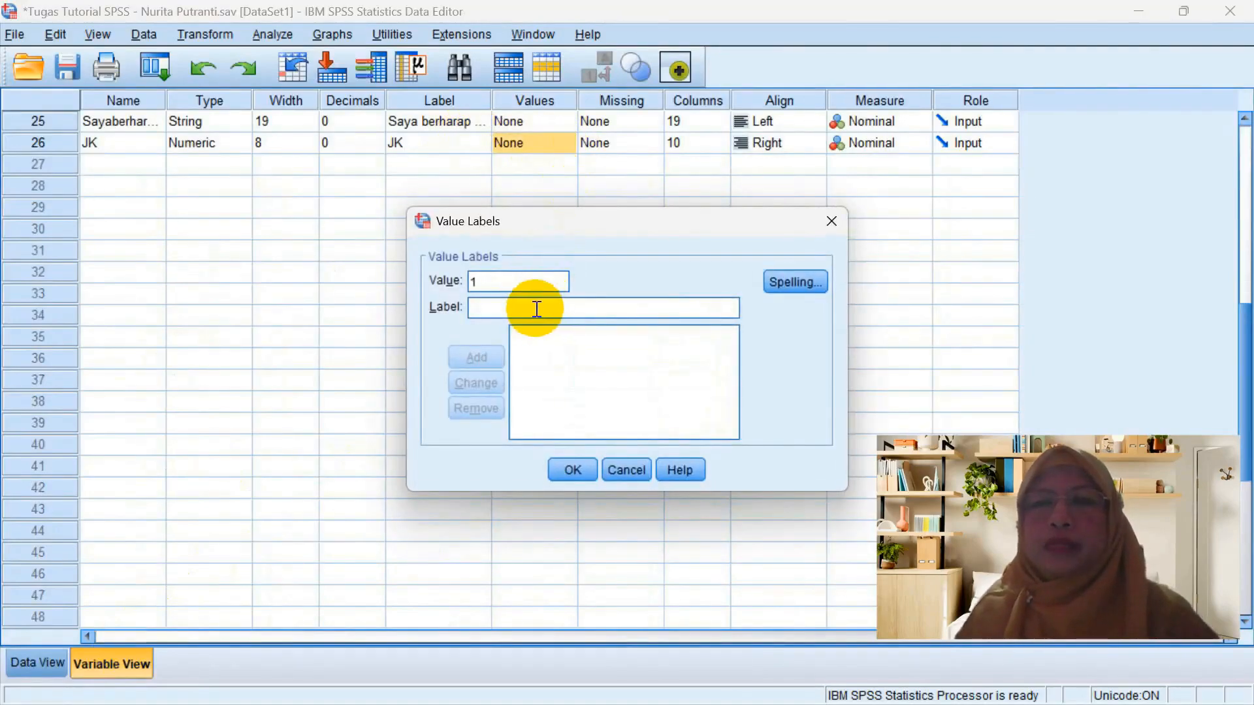
pyautogui.click(536, 308)
pyautogui.write('Perem')
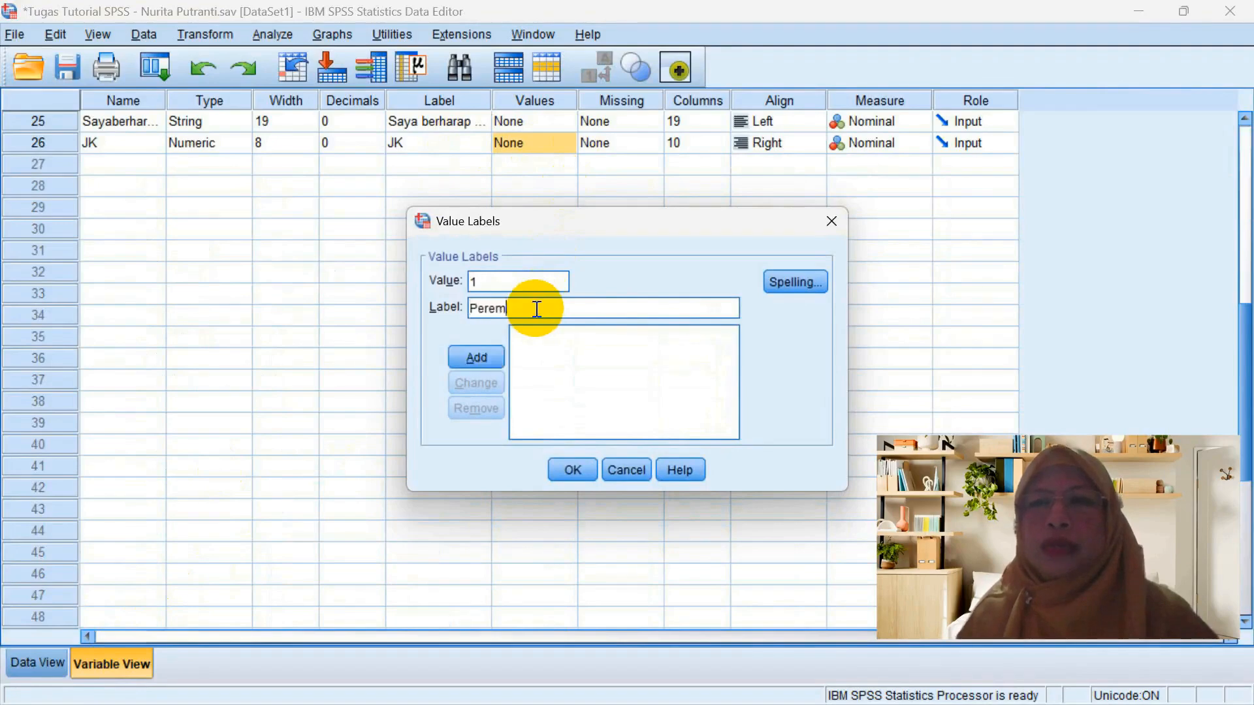
pyautogui.write('puan')
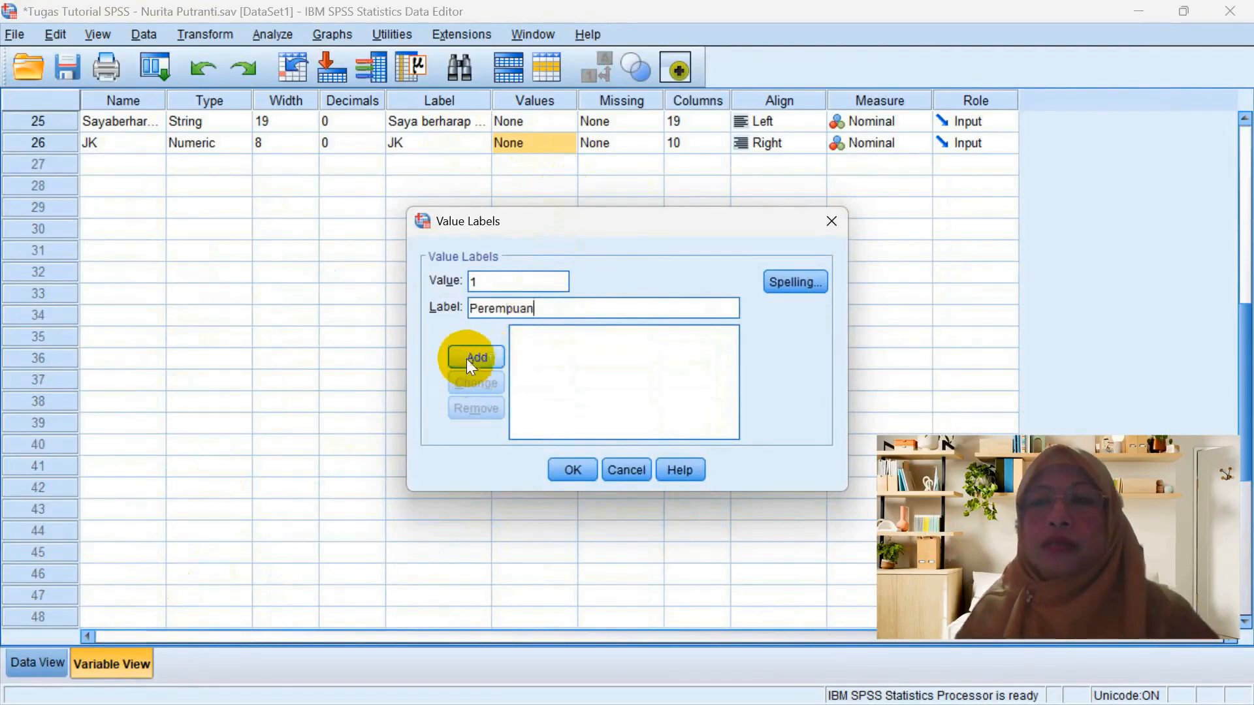
pyautogui.click(470, 360)
# Add the value label 2 = Laki-Laki for JK and accept the value labels.
pyautogui.write('2')
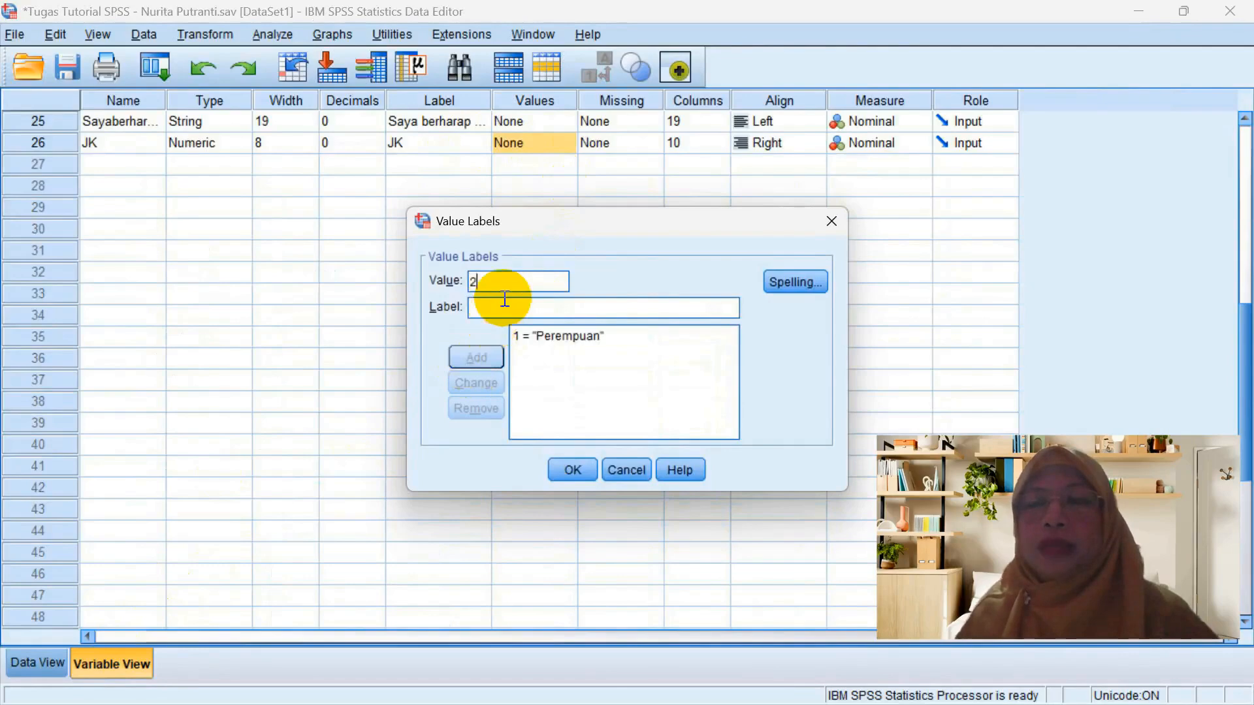
pyautogui.click(504, 308)
pyautogui.write('Laki')
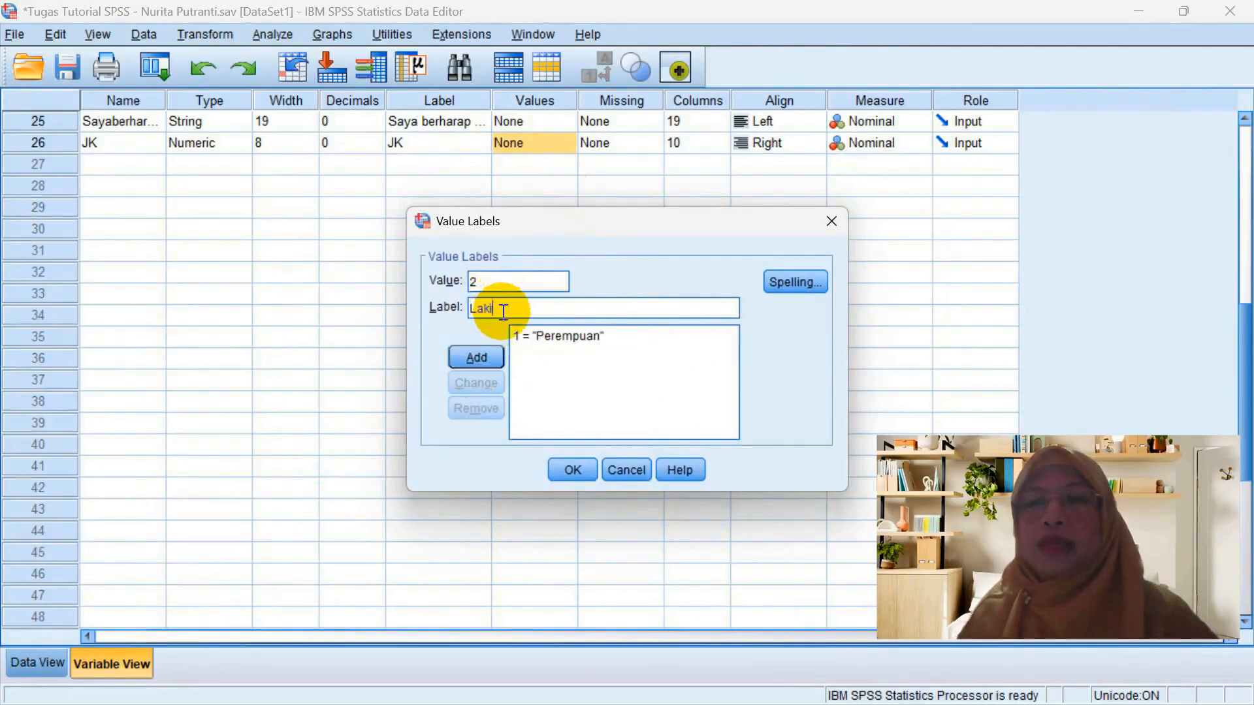
pyautogui.write('-Laki')
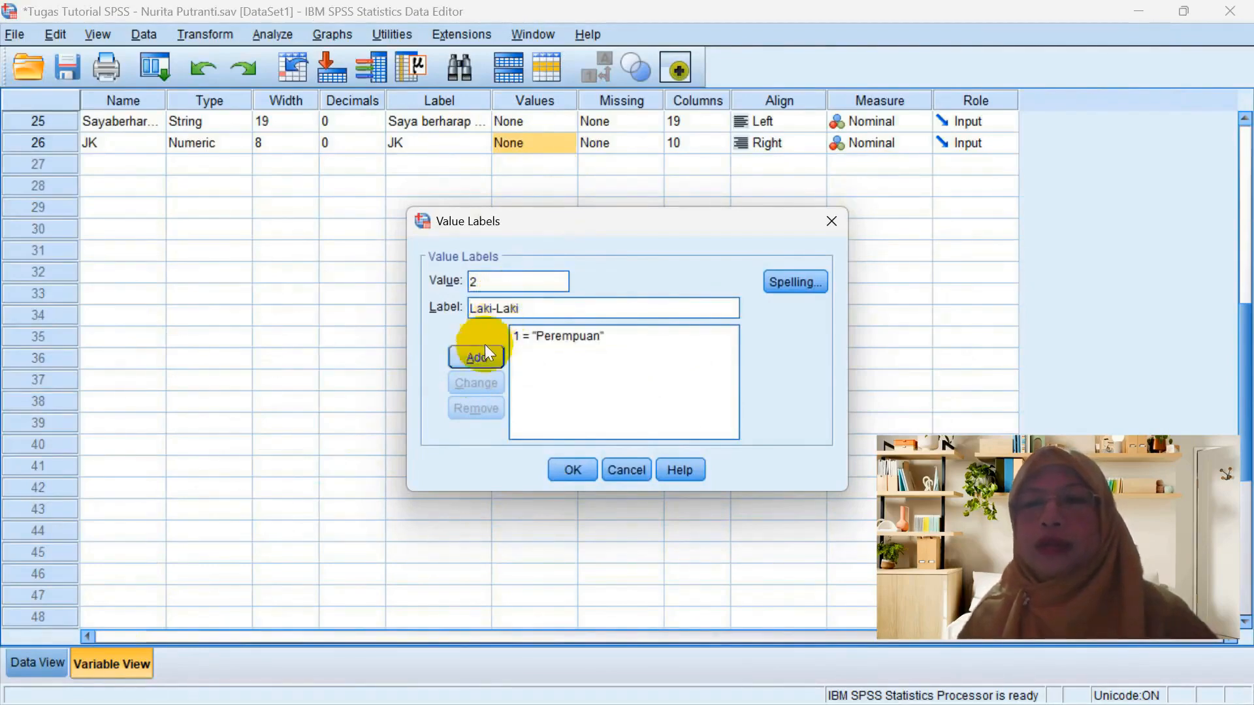
pyautogui.click(478, 358)
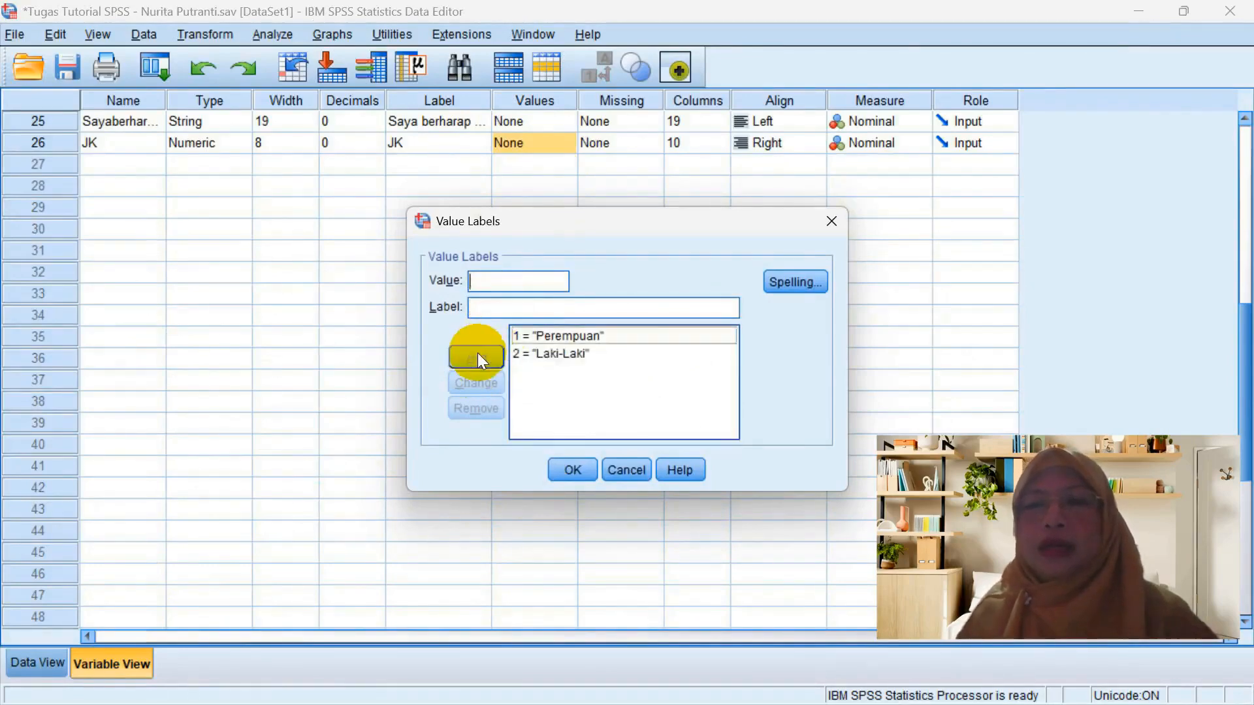
pyautogui.click(572, 470)
pyautogui.click(529, 300)
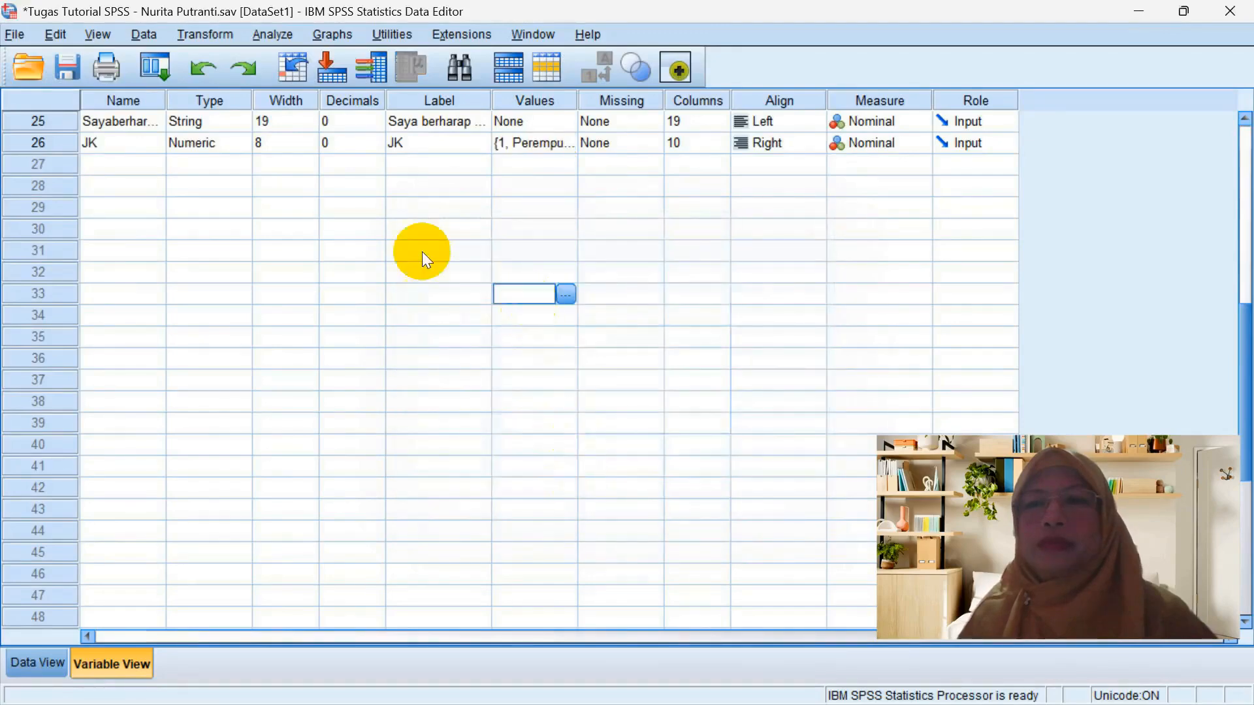
# Start another recode into different variables, replacing JenisKelamin with the first "Saya memahami" questionnaire item as the input variable.
pyautogui.click(230, 36)
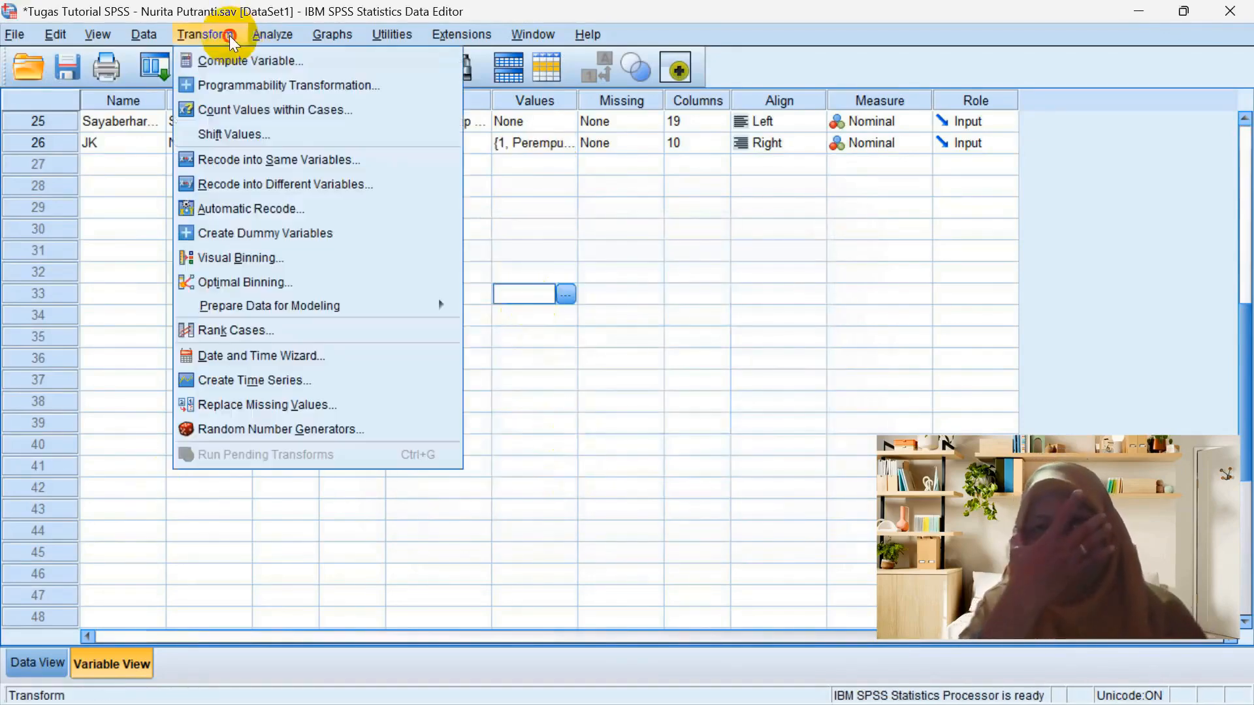
pyautogui.click(259, 185)
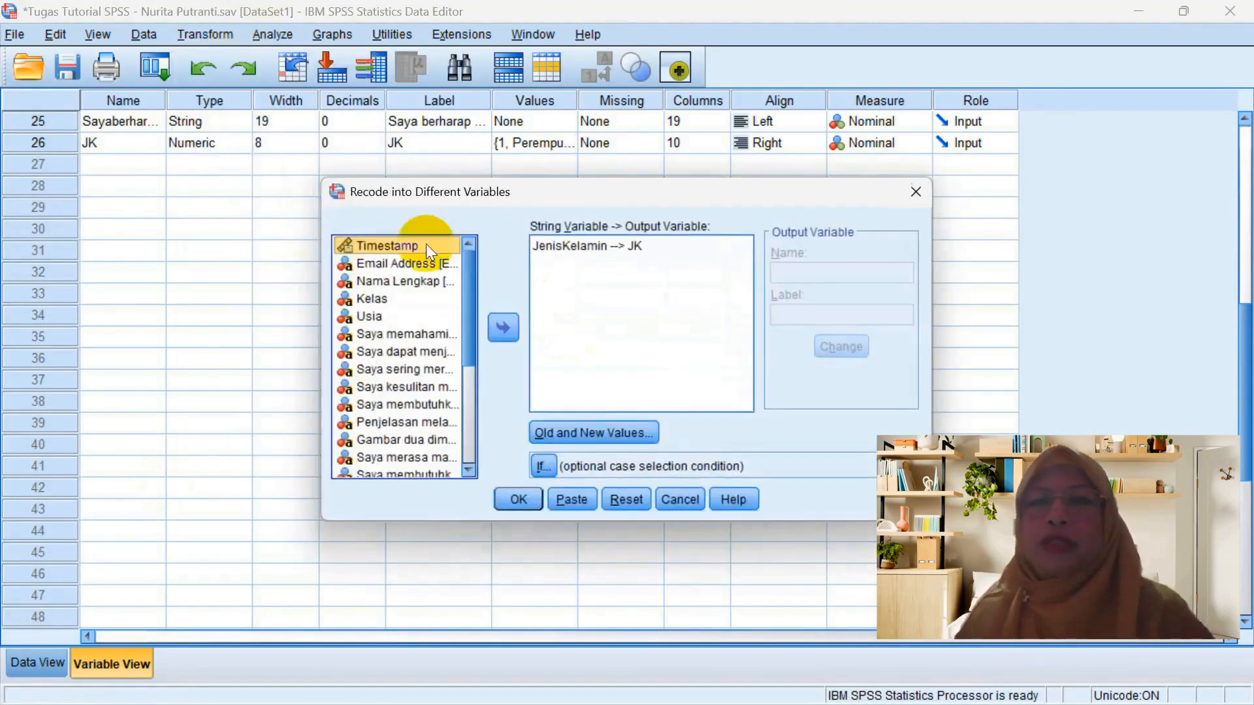
pyautogui.click(563, 247)
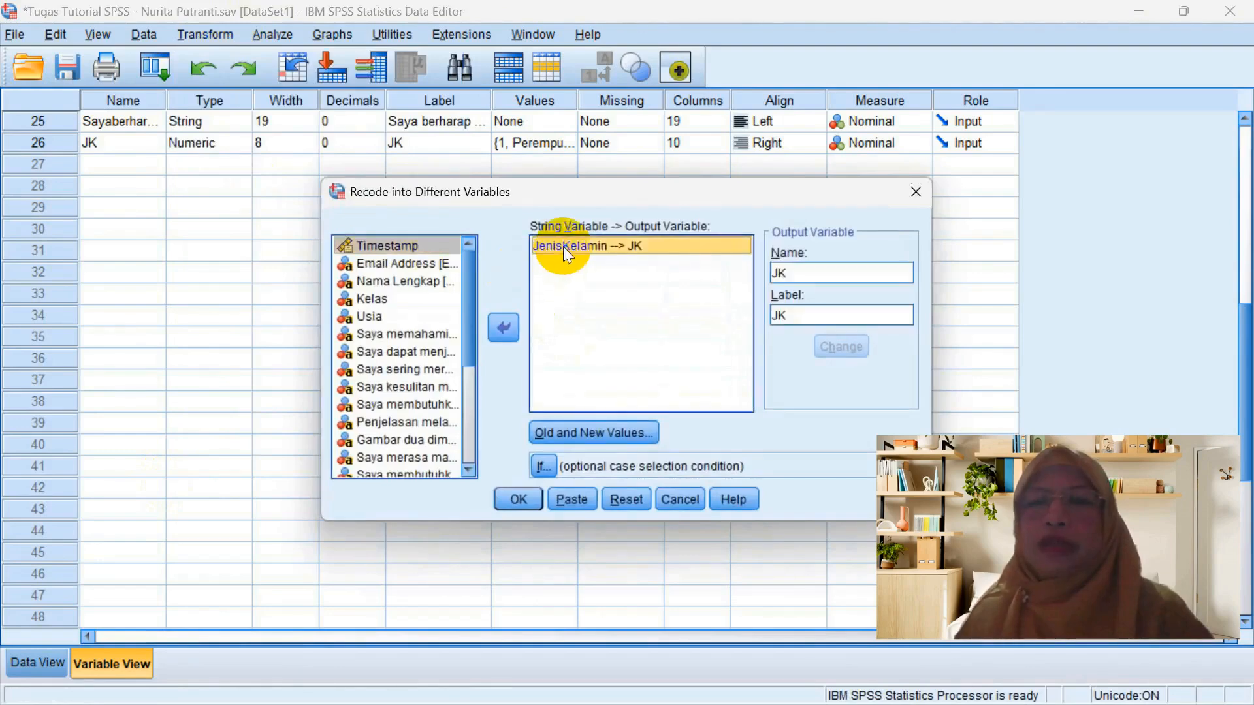
pyautogui.click(488, 329)
pyautogui.click(432, 351)
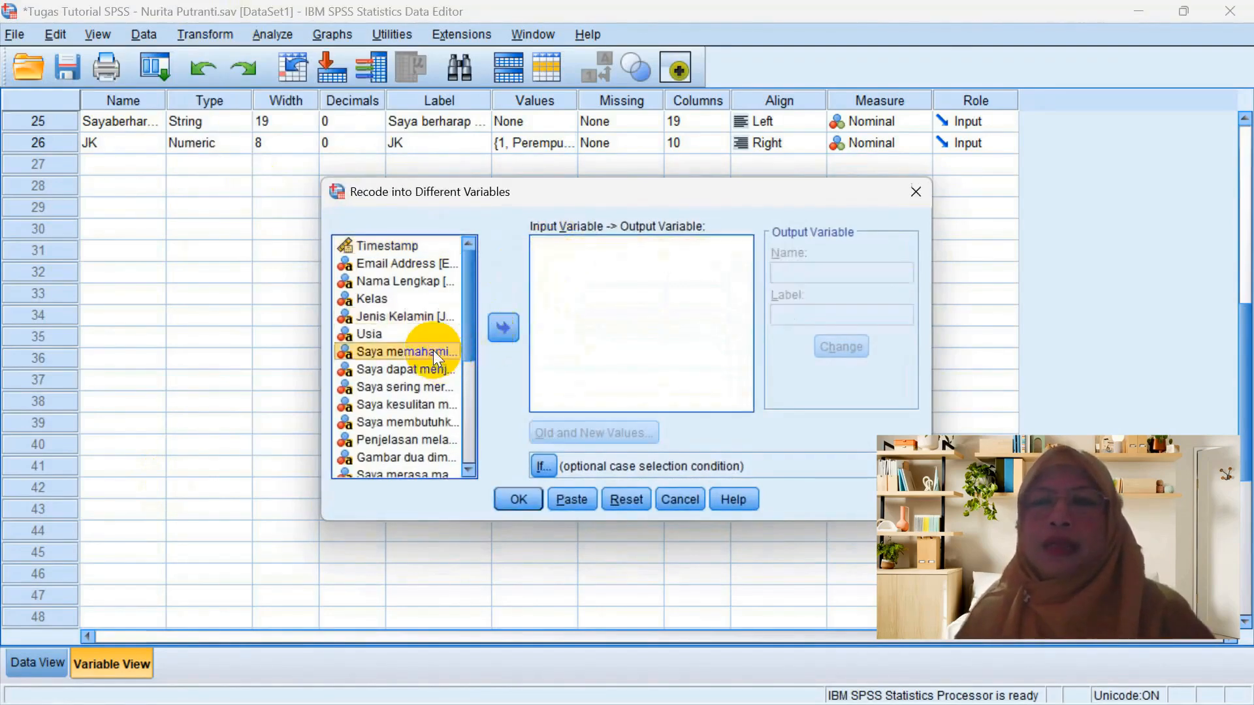
pyautogui.click(502, 331)
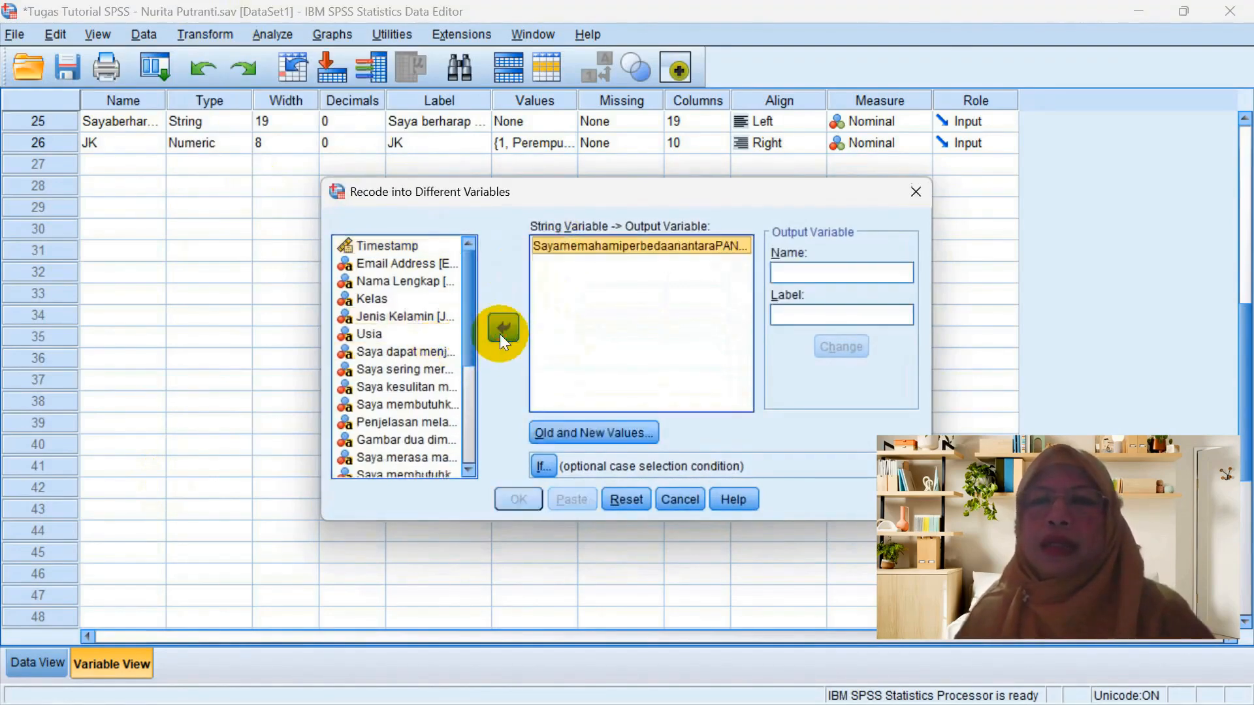
# Name the output variable R1, label it R1, and apply it to the selected questionnaire item.
pyautogui.click(824, 273)
pyautogui.write('R1')
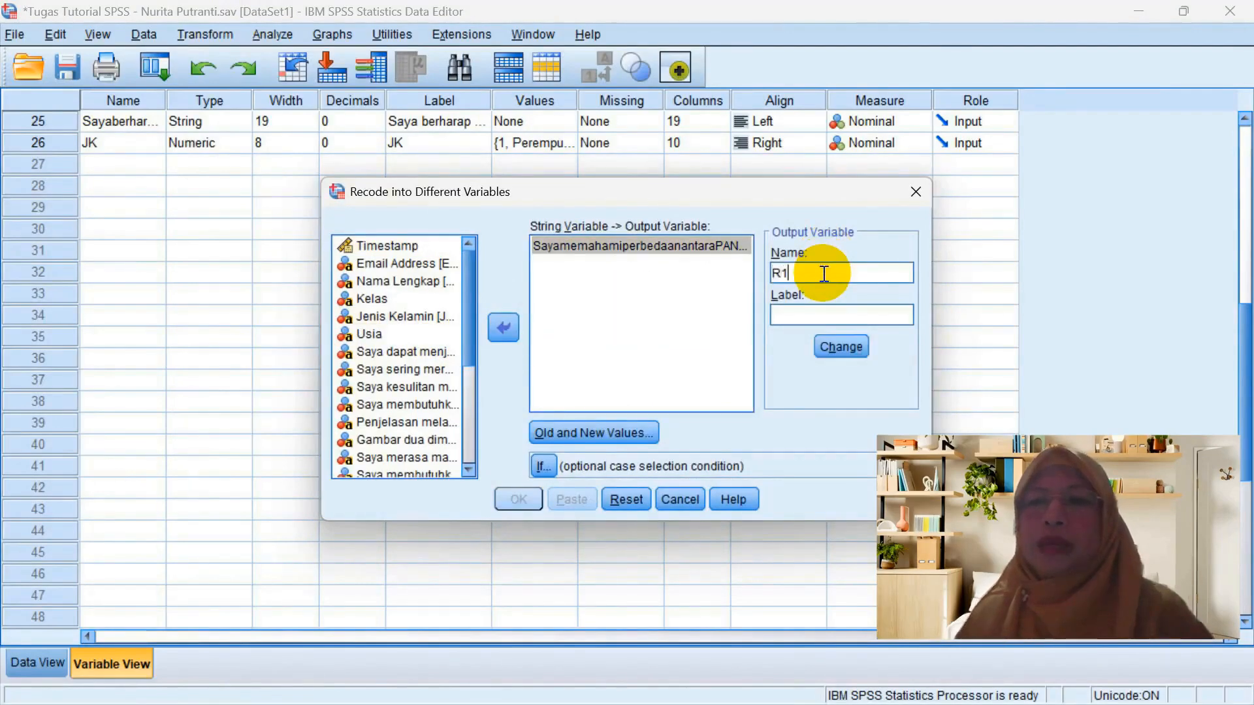
pyautogui.click(816, 314)
pyautogui.write('R1')
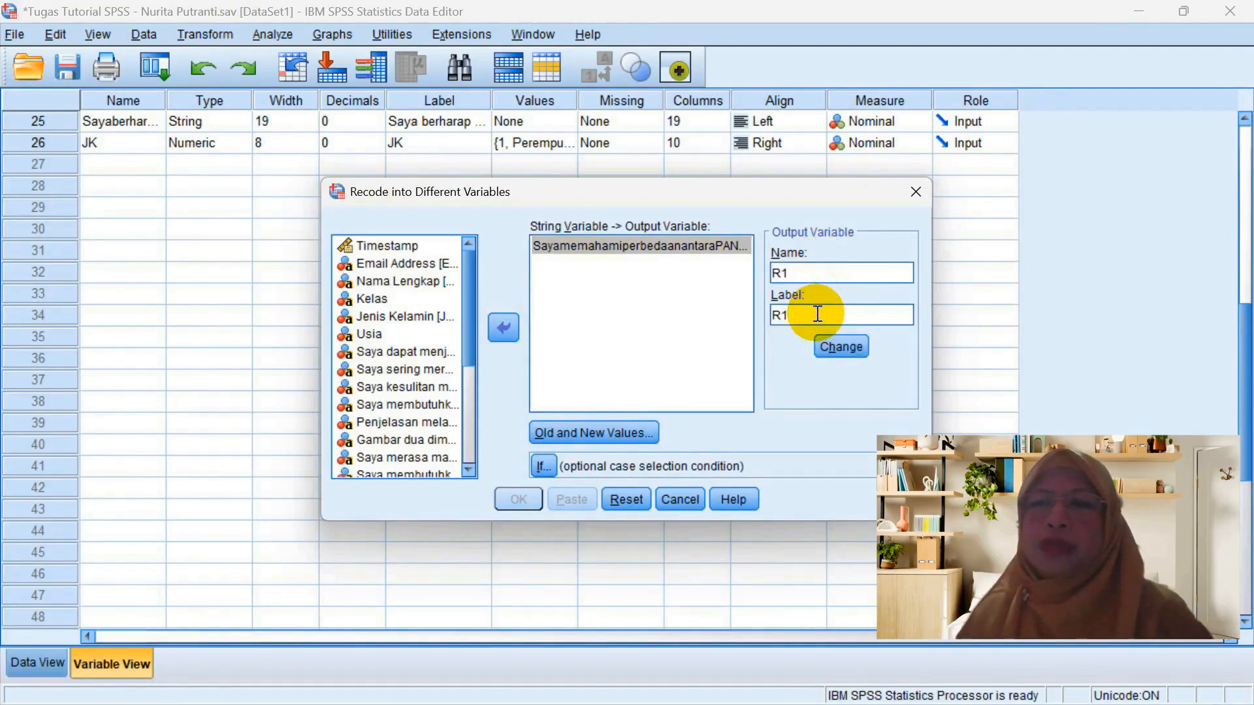
pyautogui.click(832, 344)
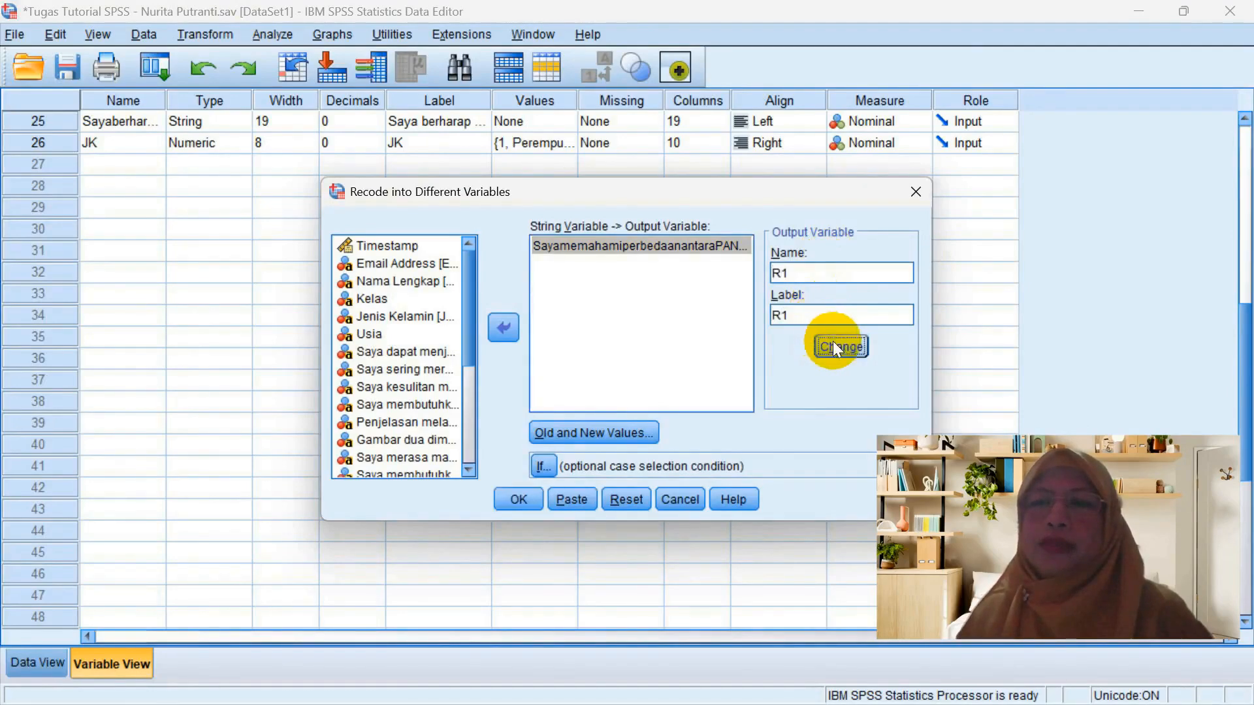
# Remove the leftover Perempuan and Laki-Laki rules from the recode's old and new values.
pyautogui.click(636, 428)
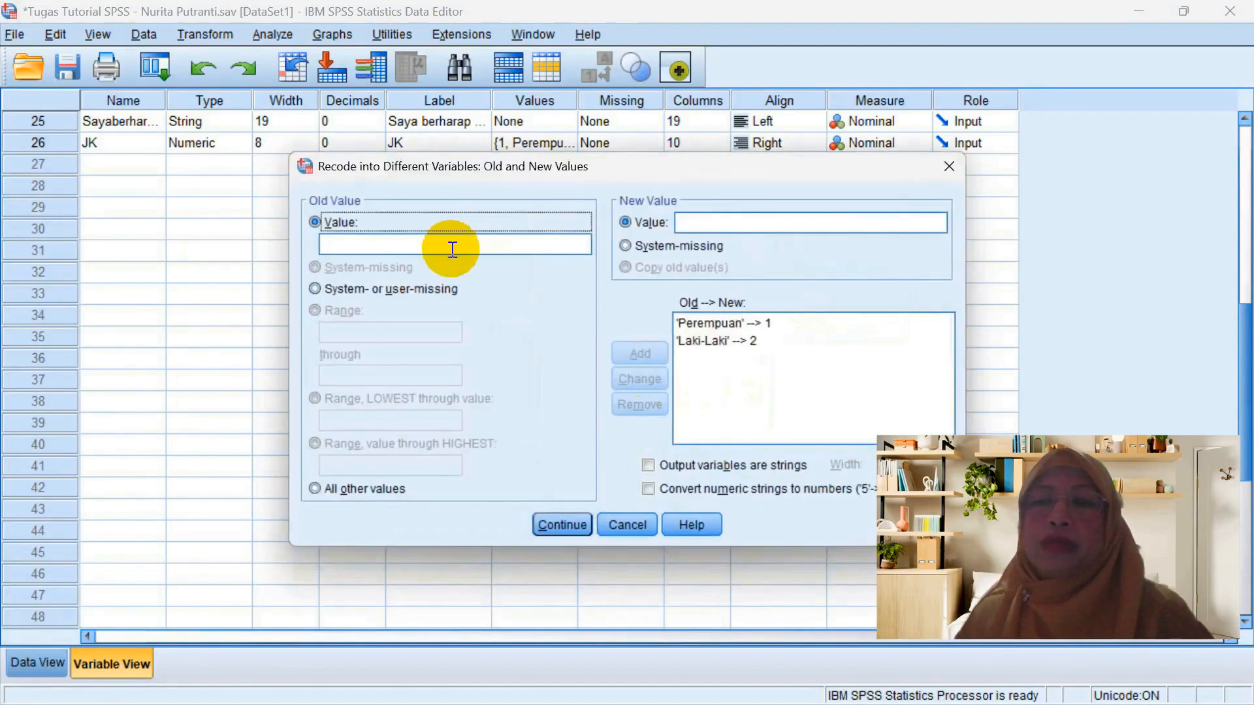
pyautogui.click(692, 323)
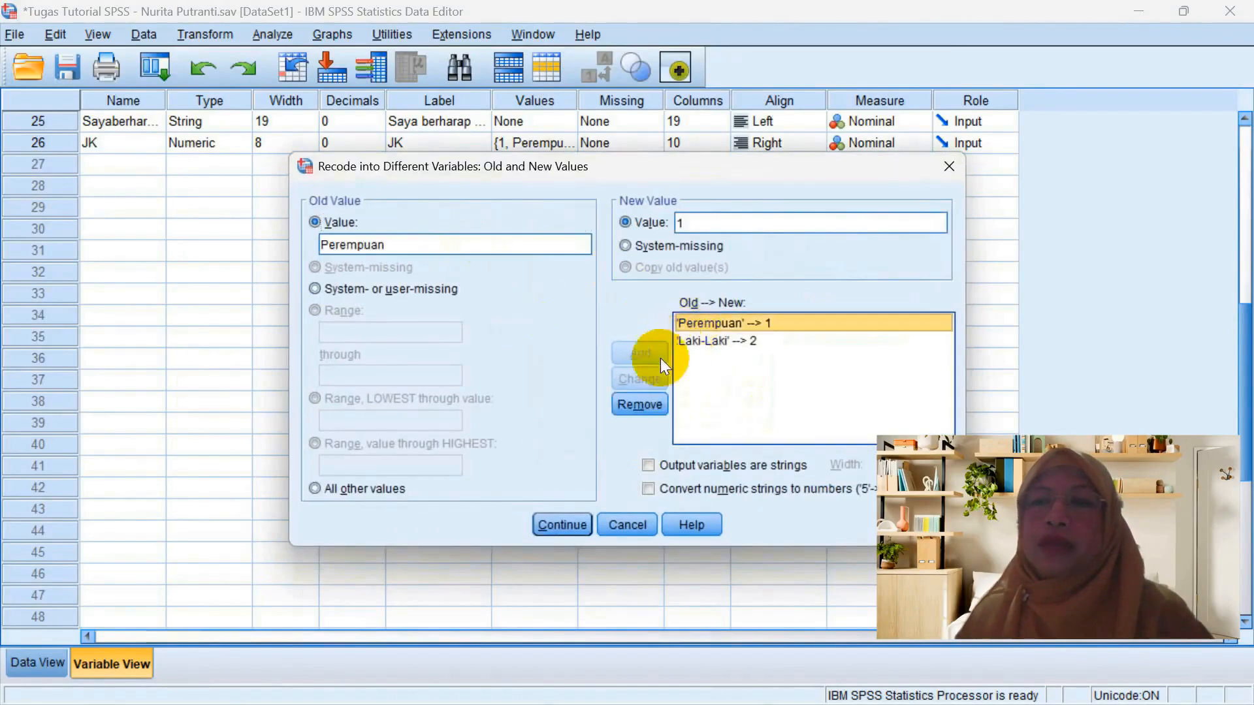
pyautogui.click(641, 405)
pyautogui.click(698, 325)
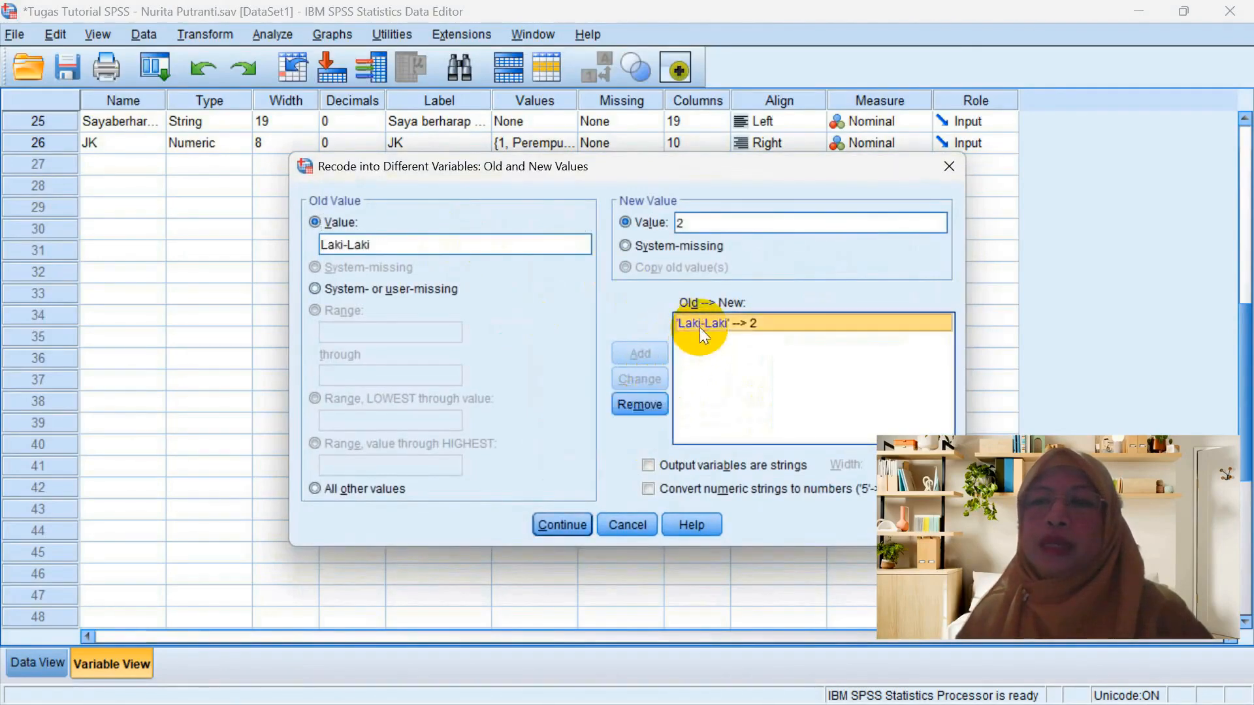
pyautogui.click(647, 404)
# Add a recode rule that converts Sangat Setuju to 4.
pyautogui.click(350, 238)
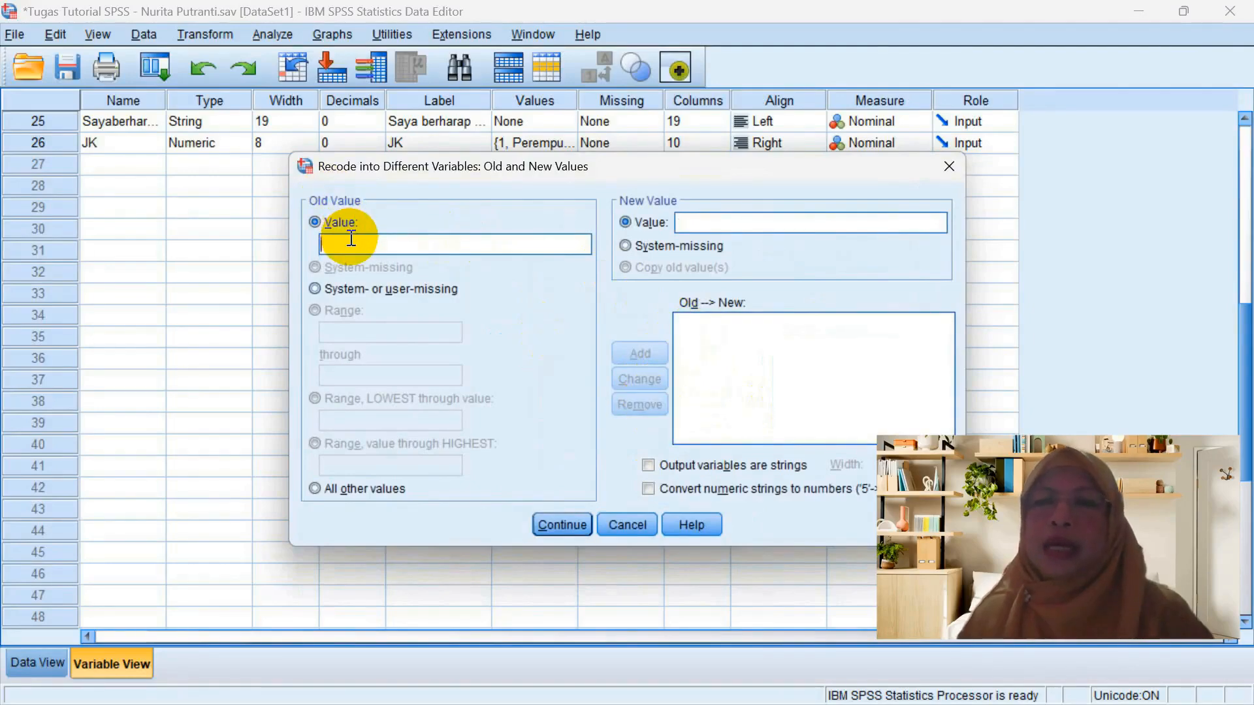
pyautogui.write('Sangat')
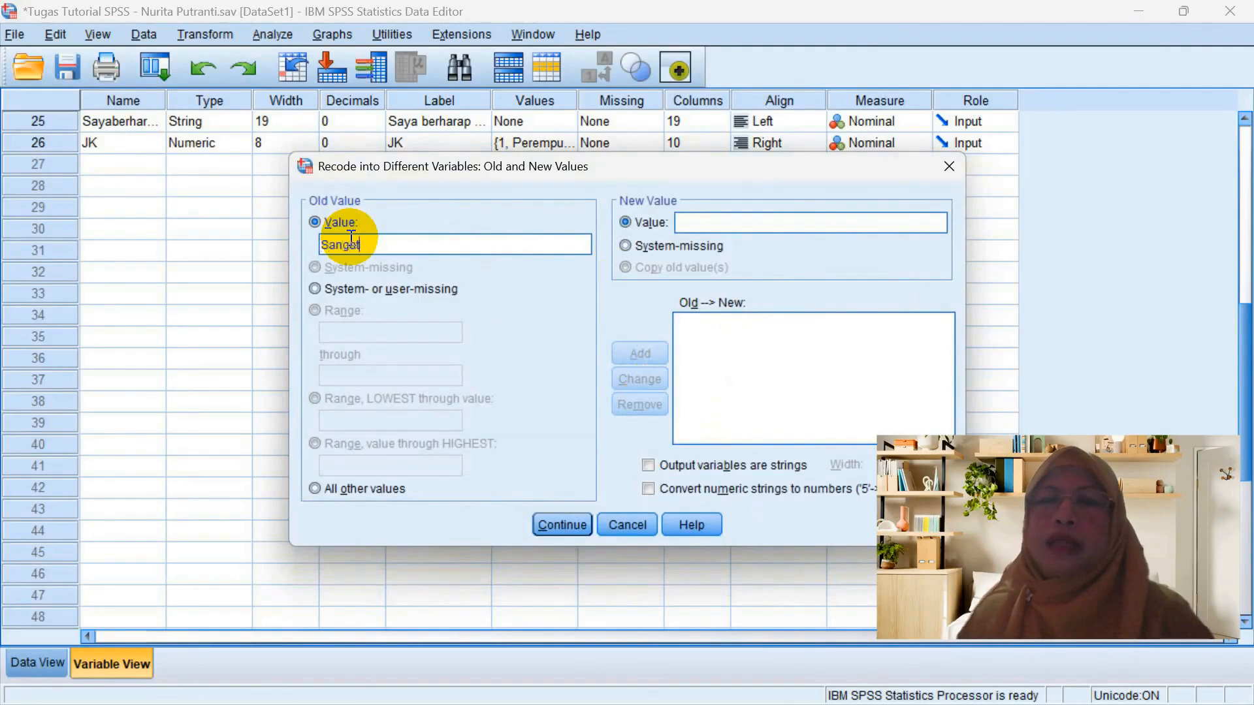
pyautogui.write(' Setuju')
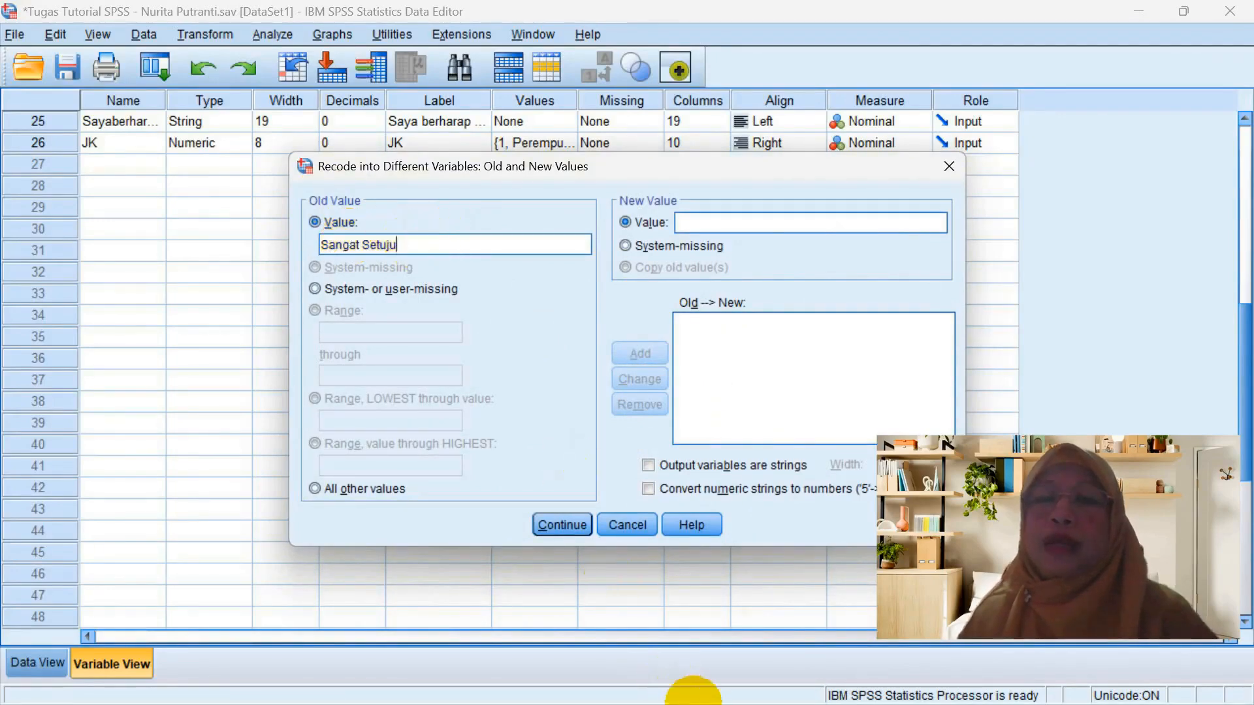
pyautogui.moveTo(711, 698)
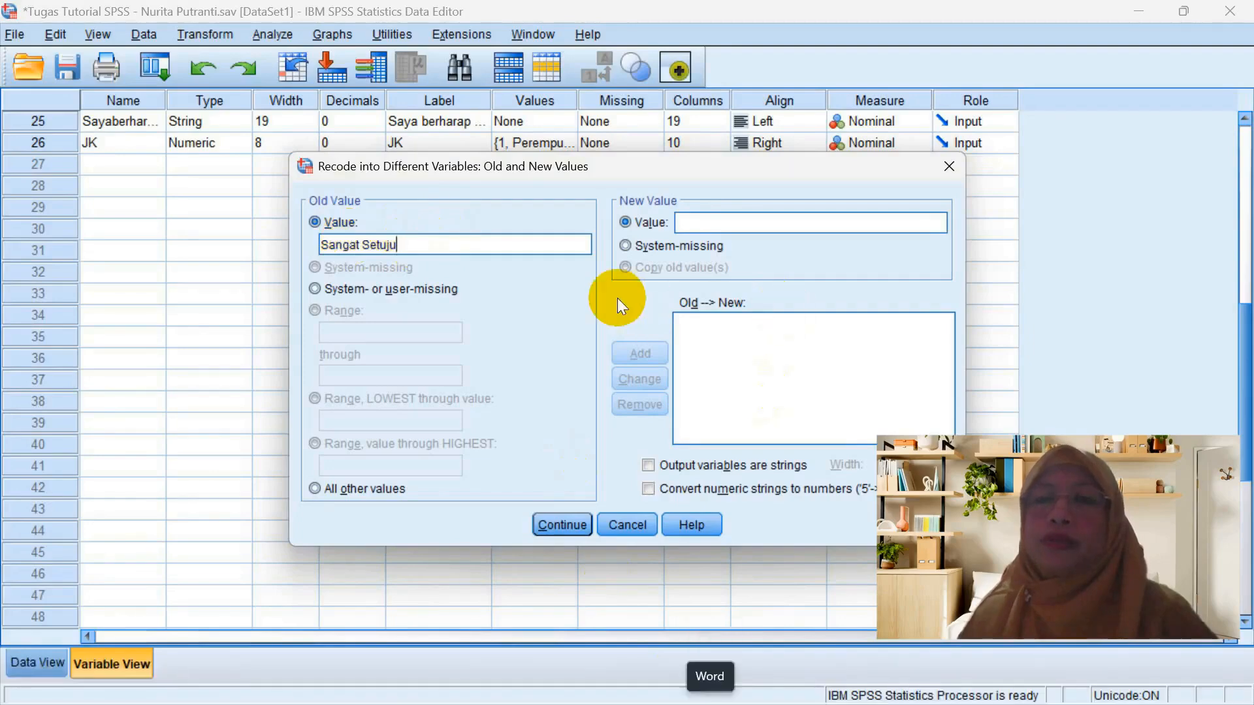
pyautogui.click(706, 223)
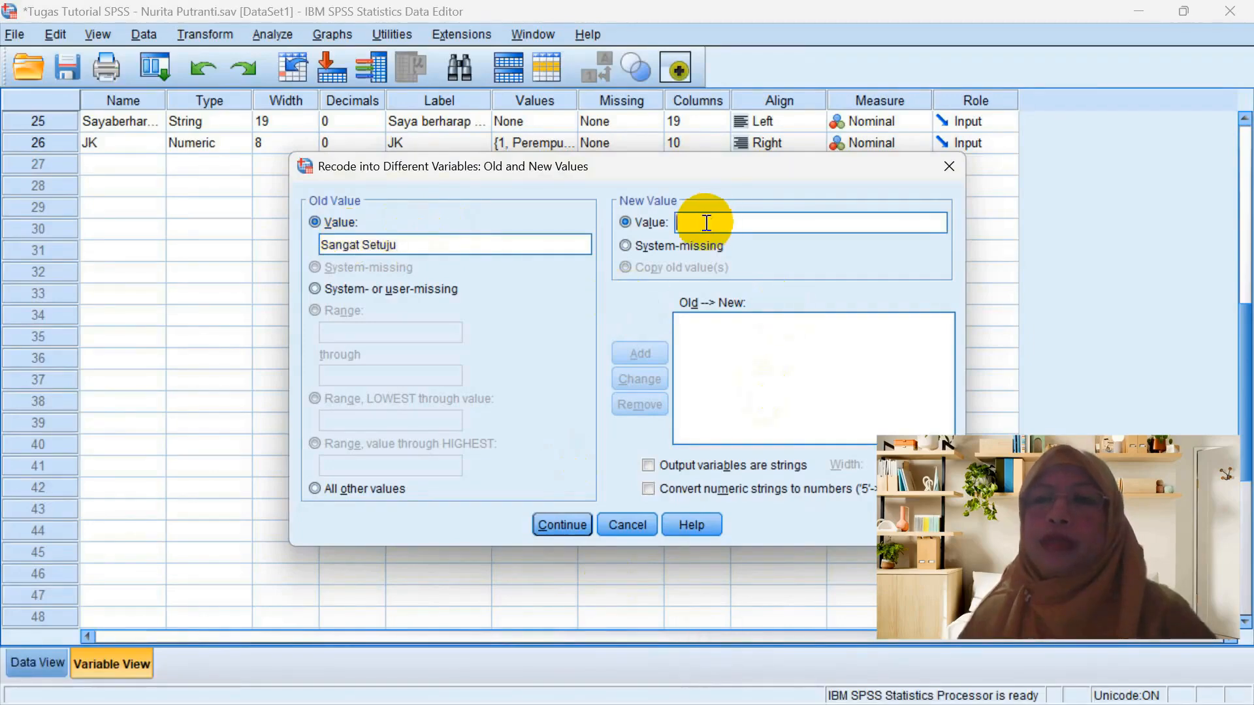
pyautogui.write('4')
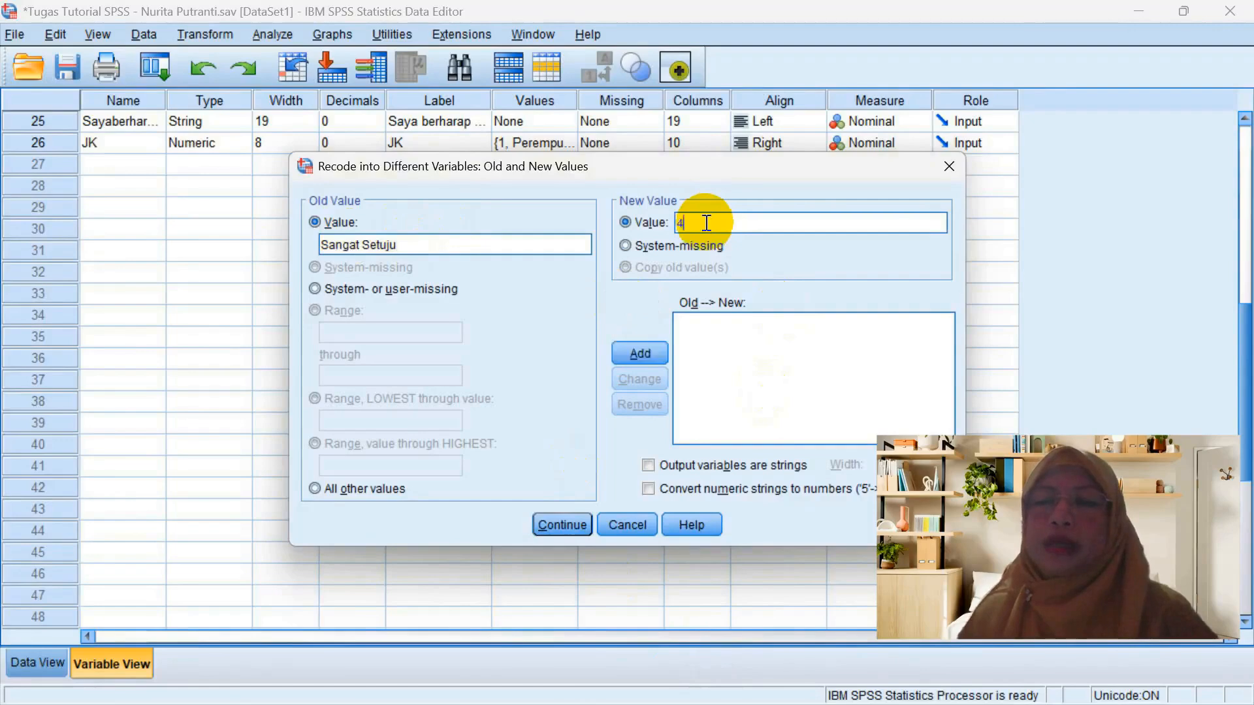
pyautogui.click(649, 351)
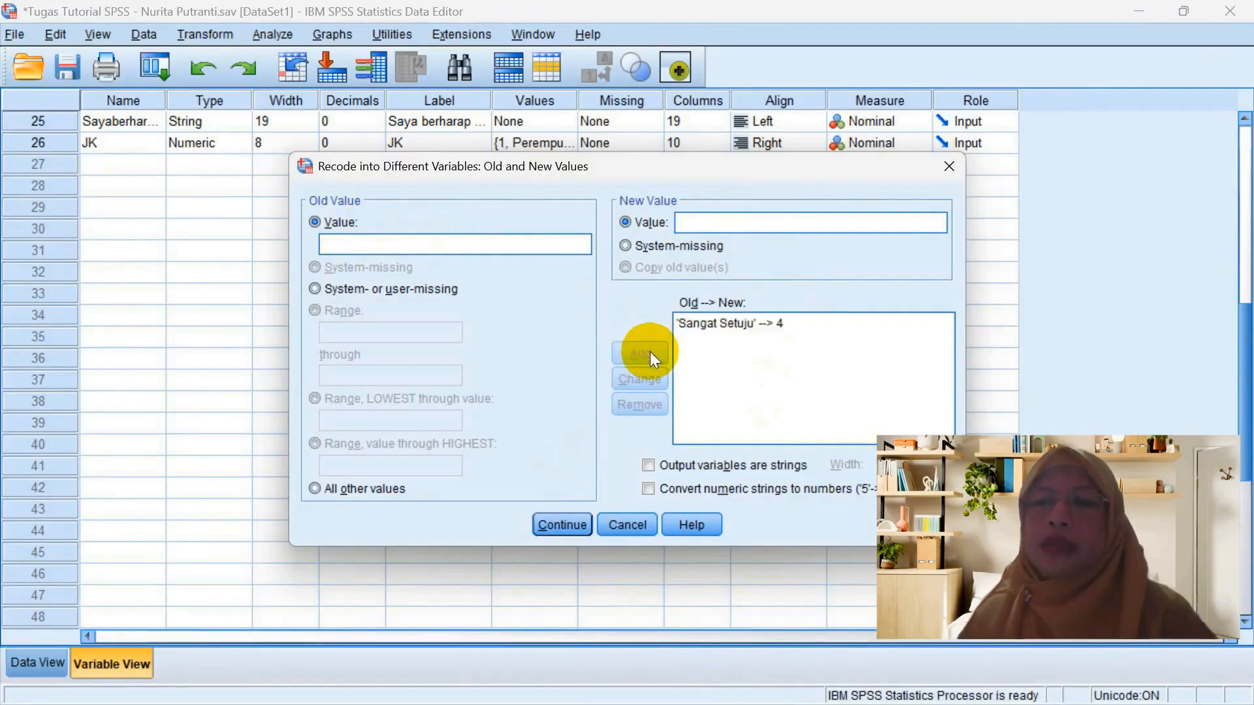
# Add a recode rule that converts Setuju to 3.
pyautogui.click(484, 243)
pyautogui.write('Setuju')
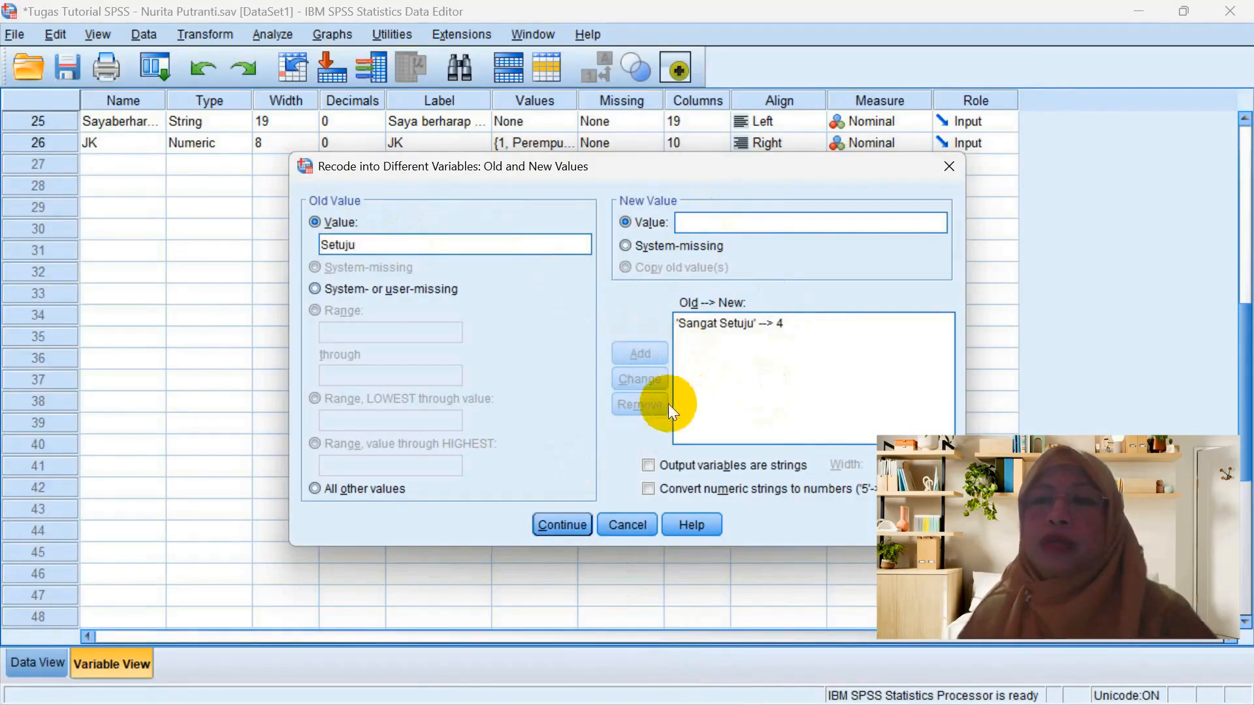
pyautogui.moveTo(722, 685)
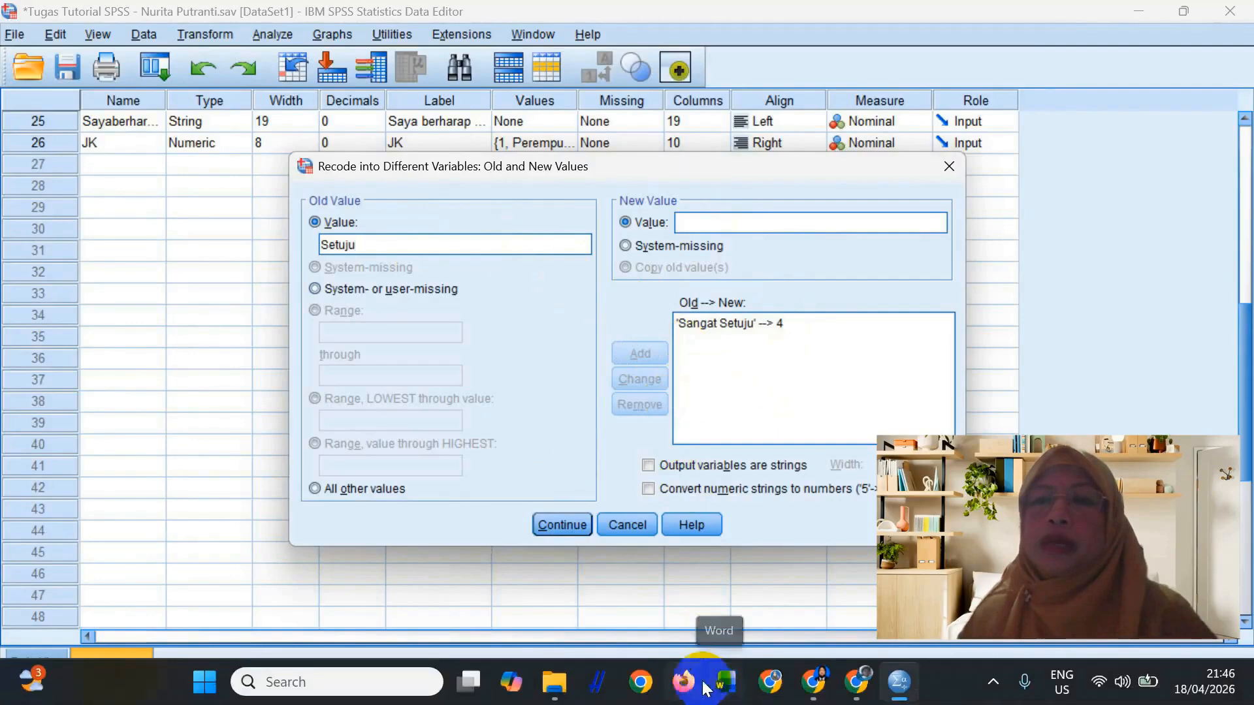
pyautogui.click(731, 222)
pyautogui.write('3')
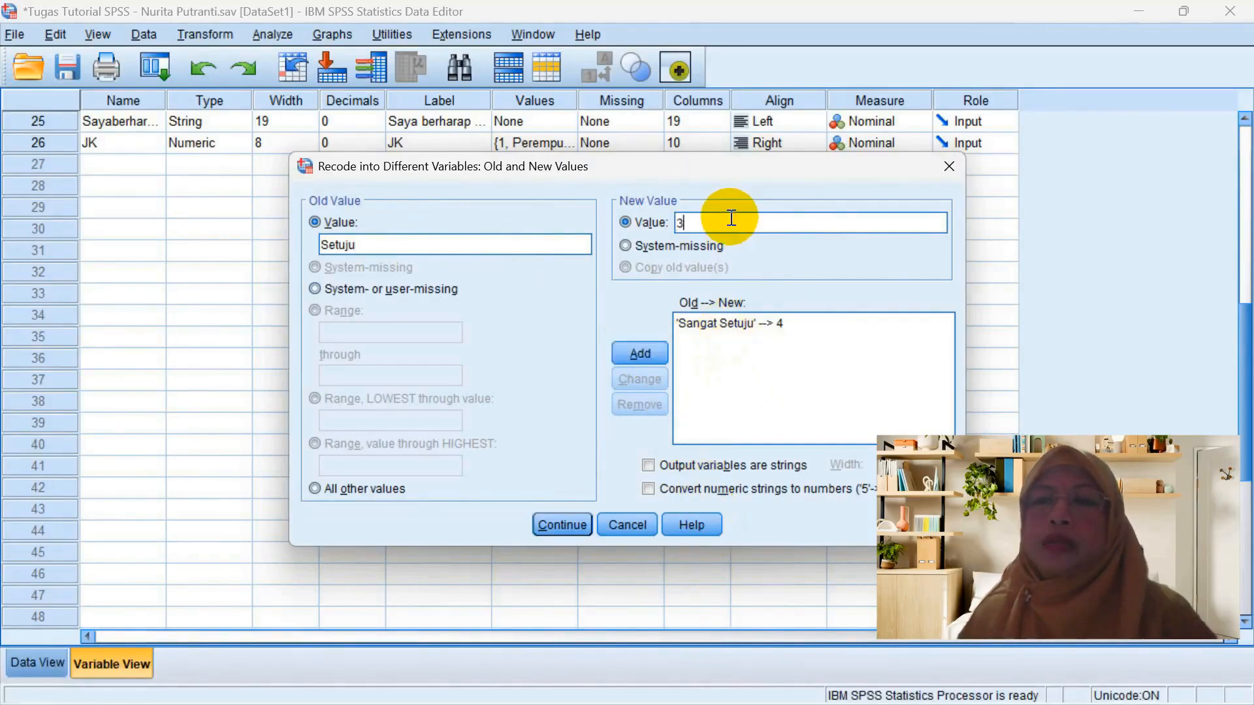
pyautogui.click(640, 354)
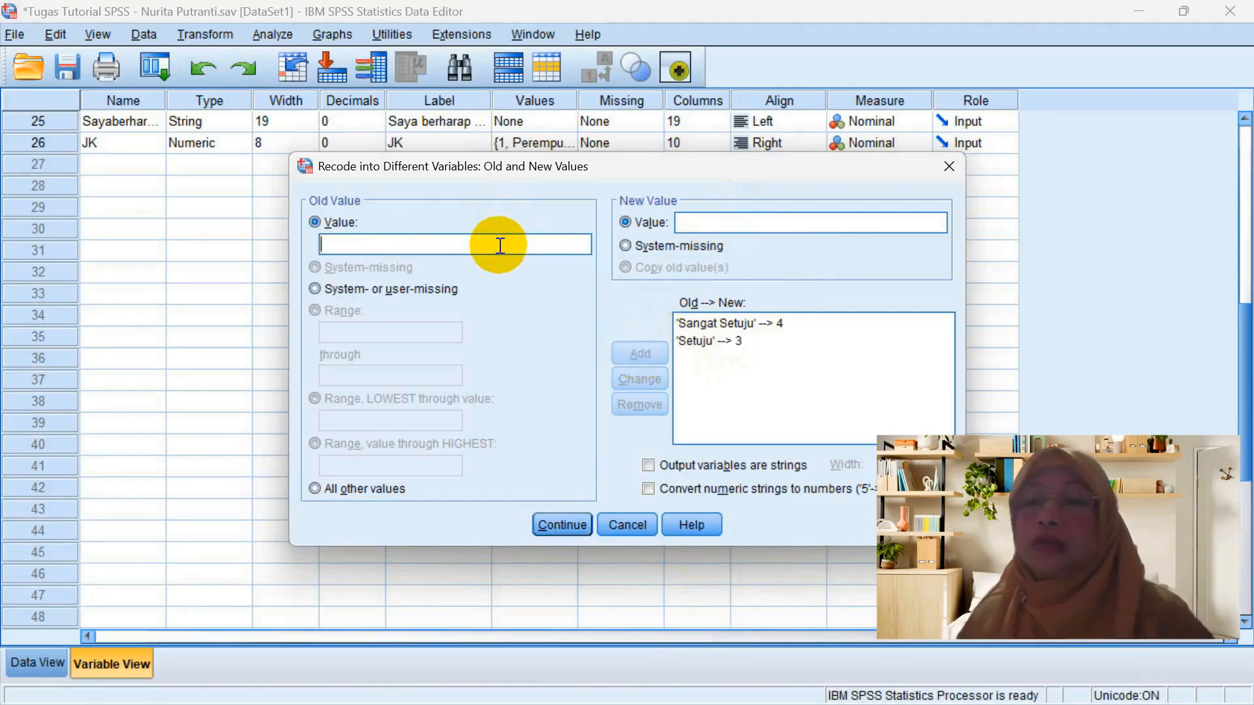
# Add a recode rule that converts Tidak Setuju to 2.
pyautogui.write('Tidak ')
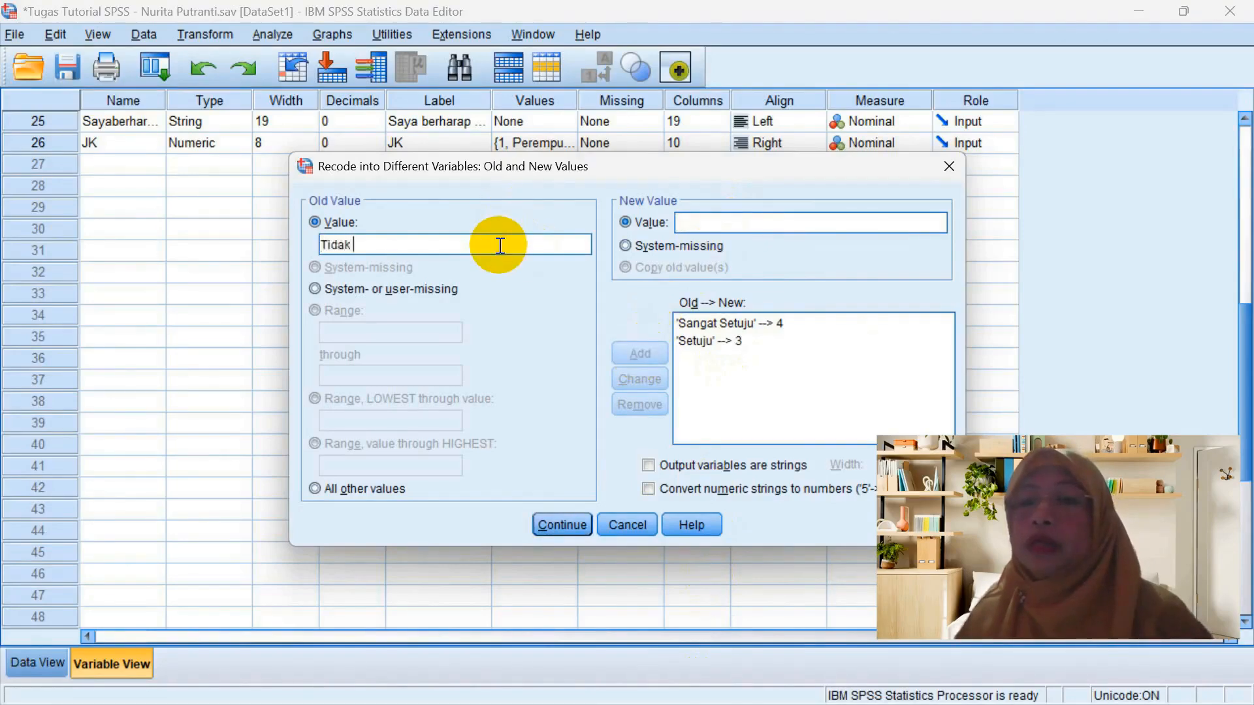
pyautogui.write('Setuju')
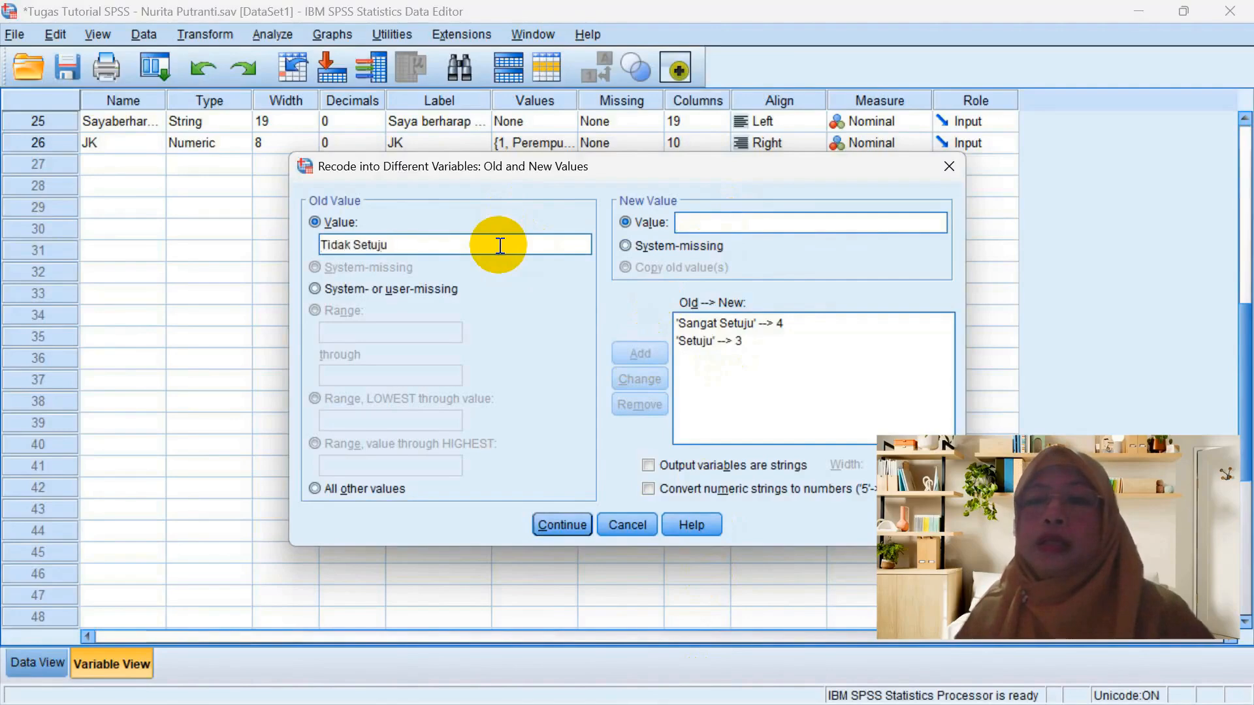
pyautogui.click(705, 223)
pyautogui.write('2')
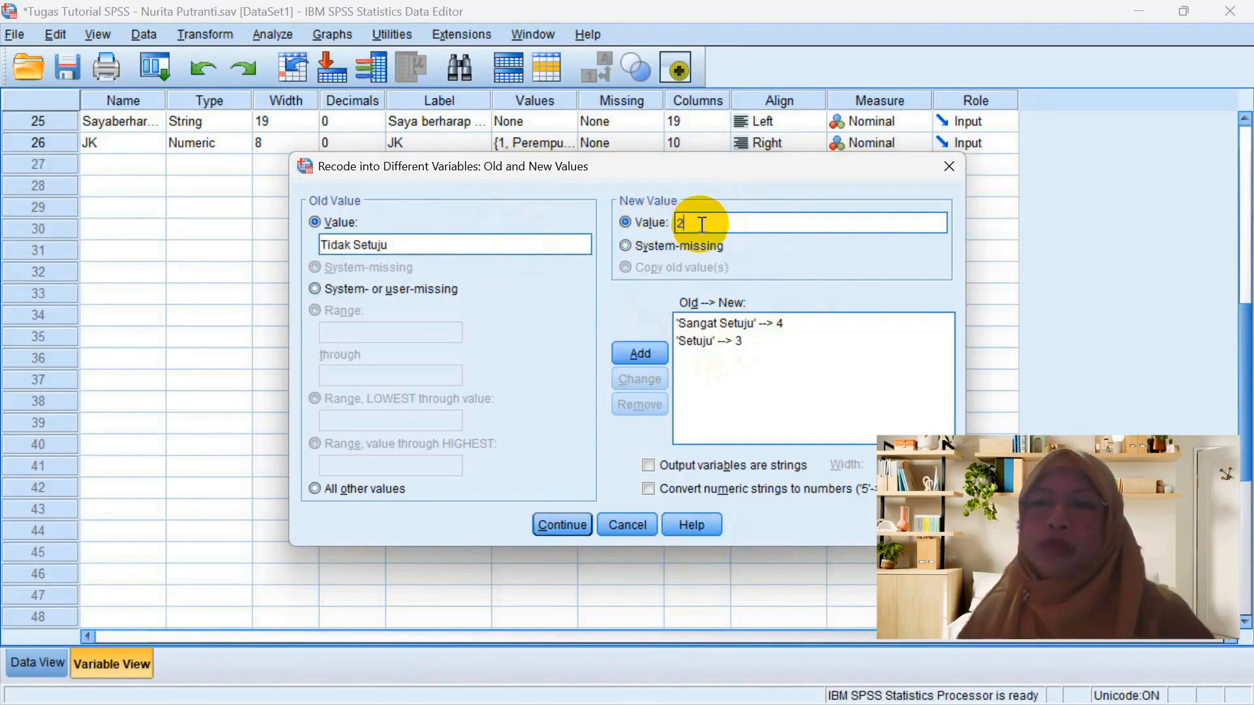
pyautogui.click(640, 354)
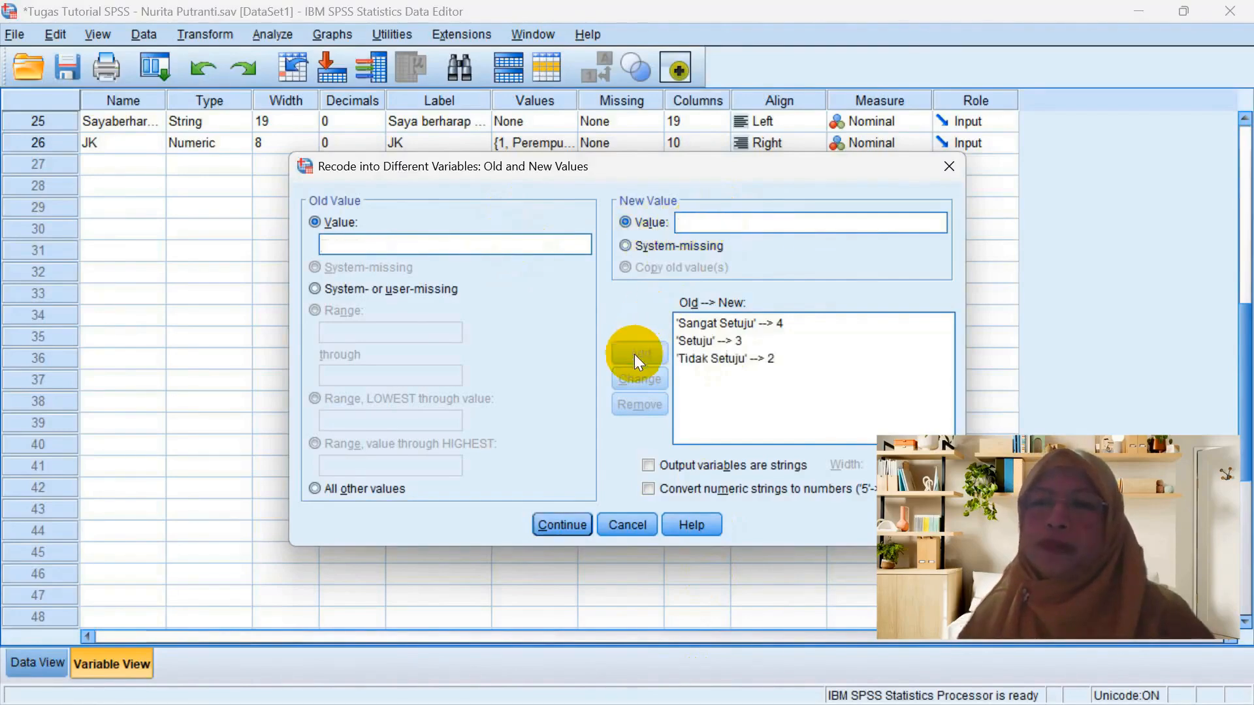
# Add a recode rule that converts Sangat Tidak Setuju to 1.
pyautogui.click(421, 245)
pyautogui.write('Sanga')
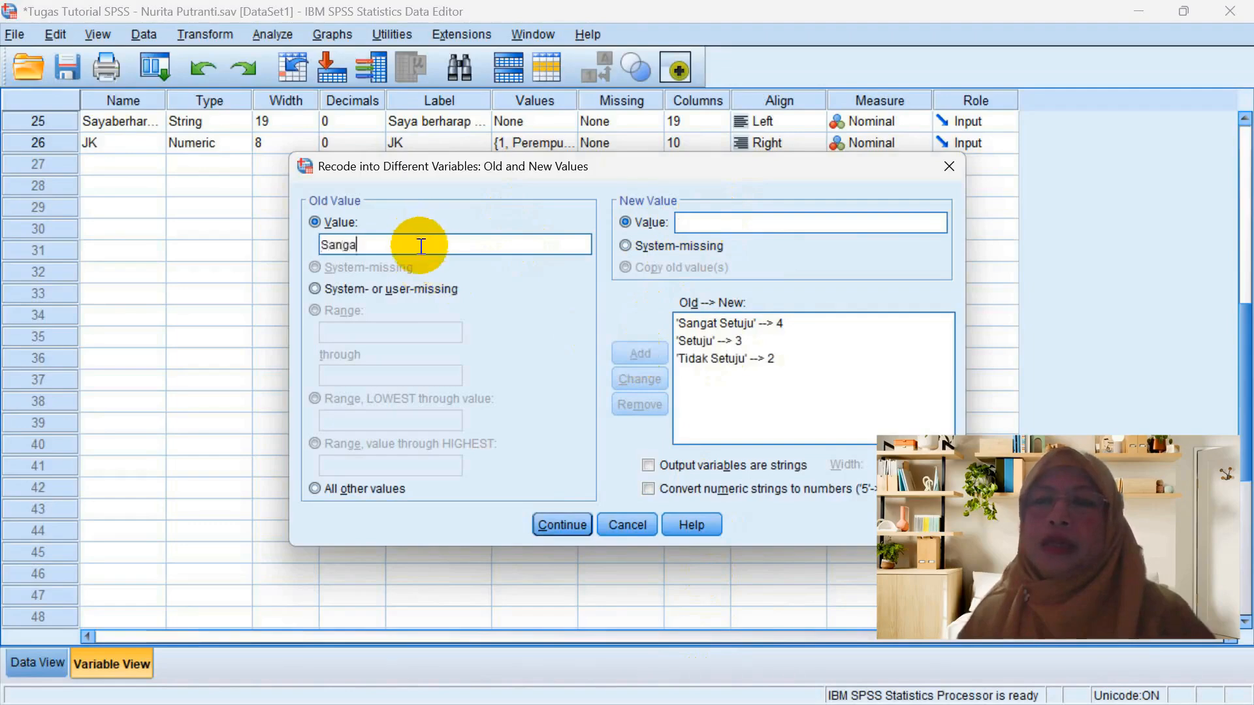
pyautogui.write('t Tidak')
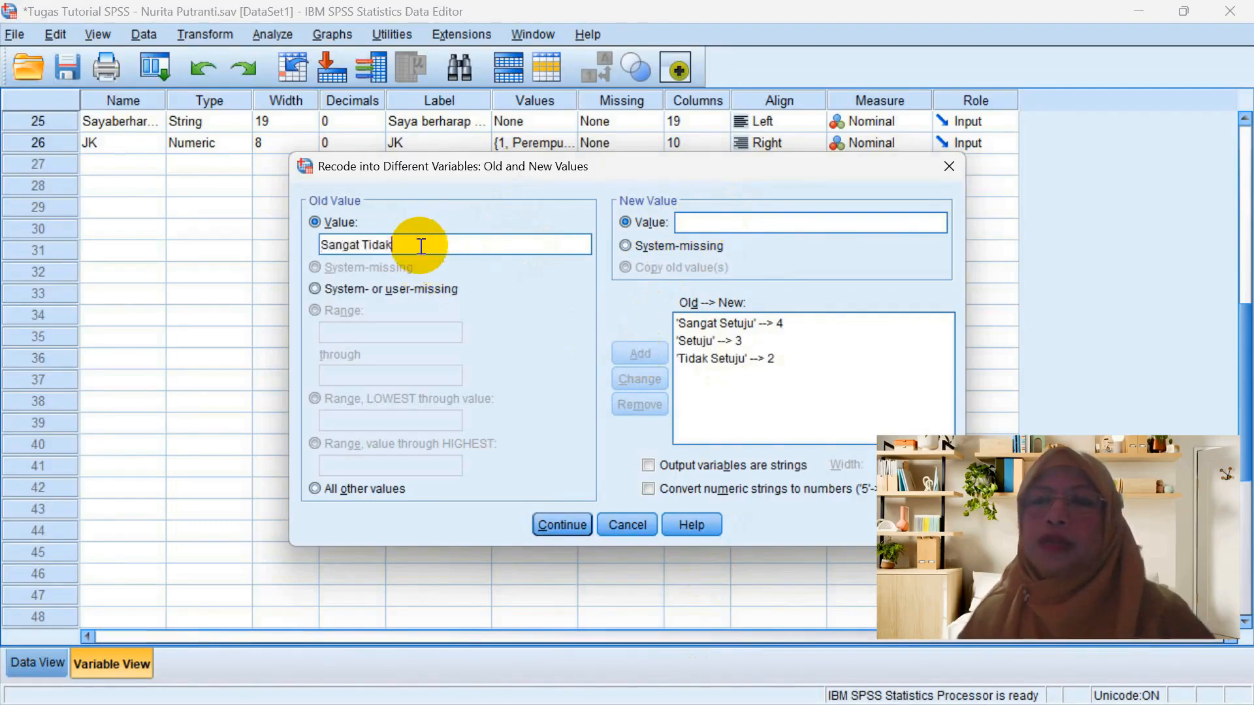
pyautogui.press('BackSpace')
pyautogui.press('BackSpace')
pyautogui.press('BackSpace')
pyautogui.press('BackSpace')
pyautogui.write('dak Setuju')
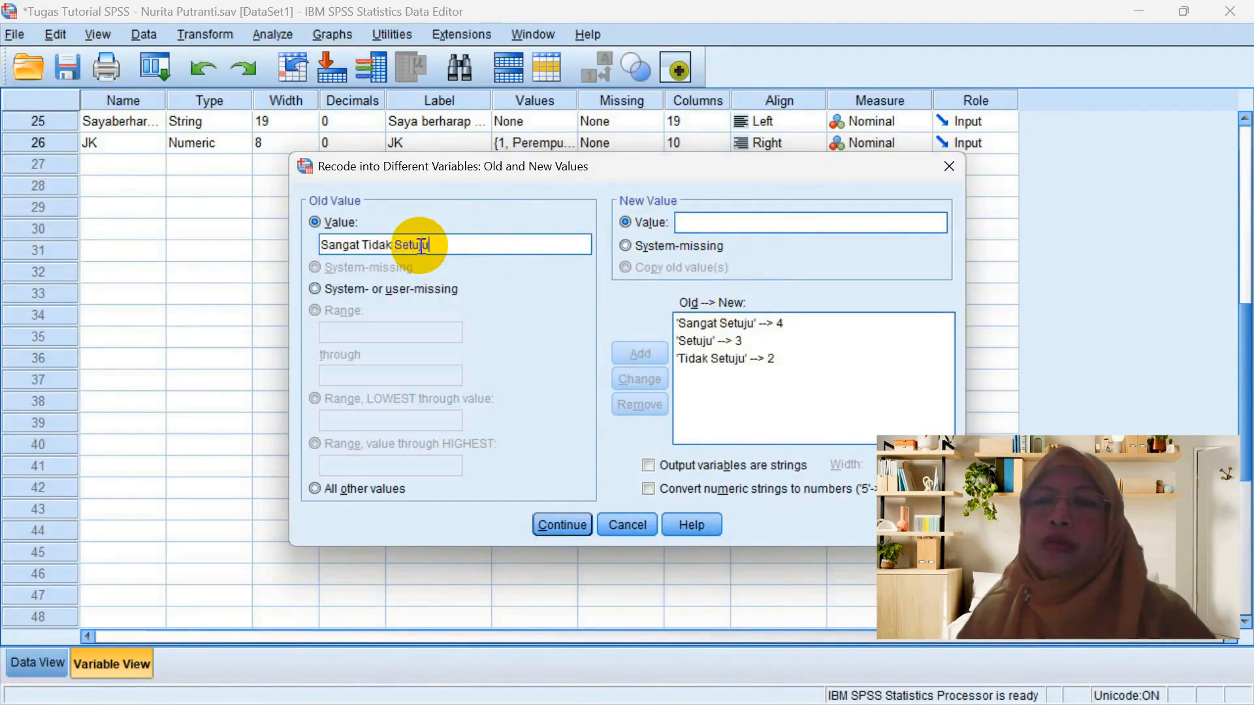
pyautogui.click(680, 221)
pyautogui.write('1')
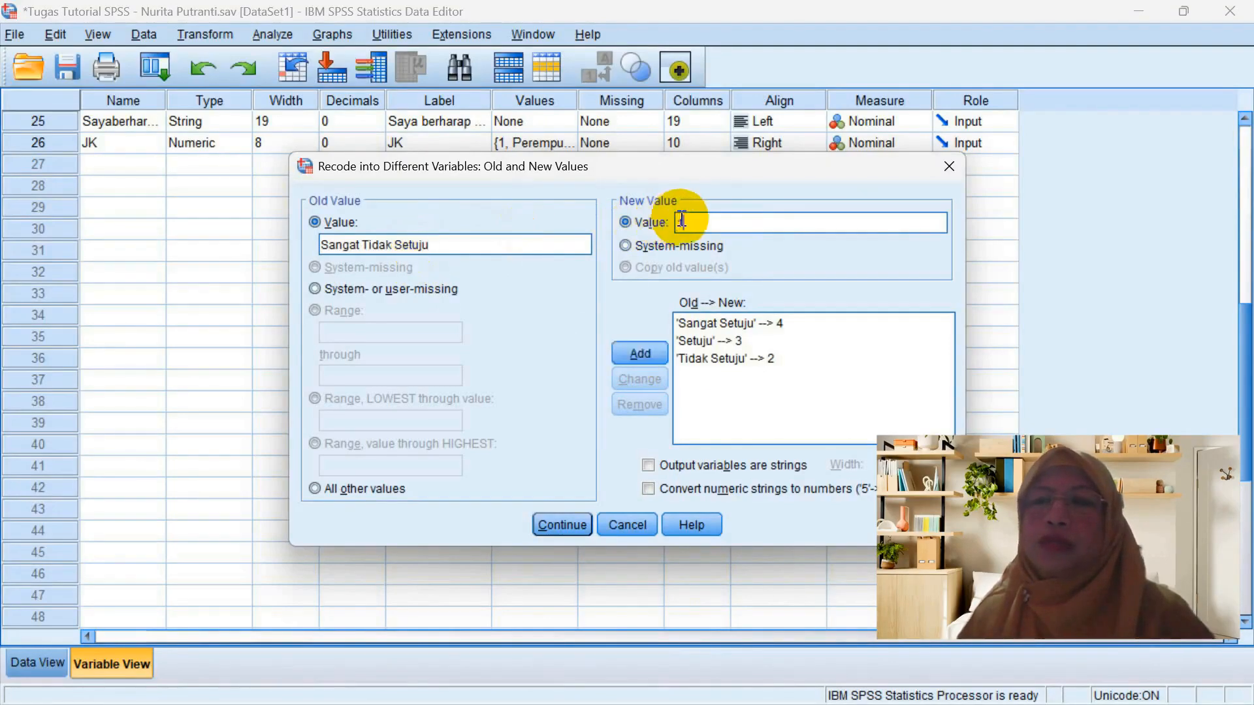
pyautogui.click(641, 348)
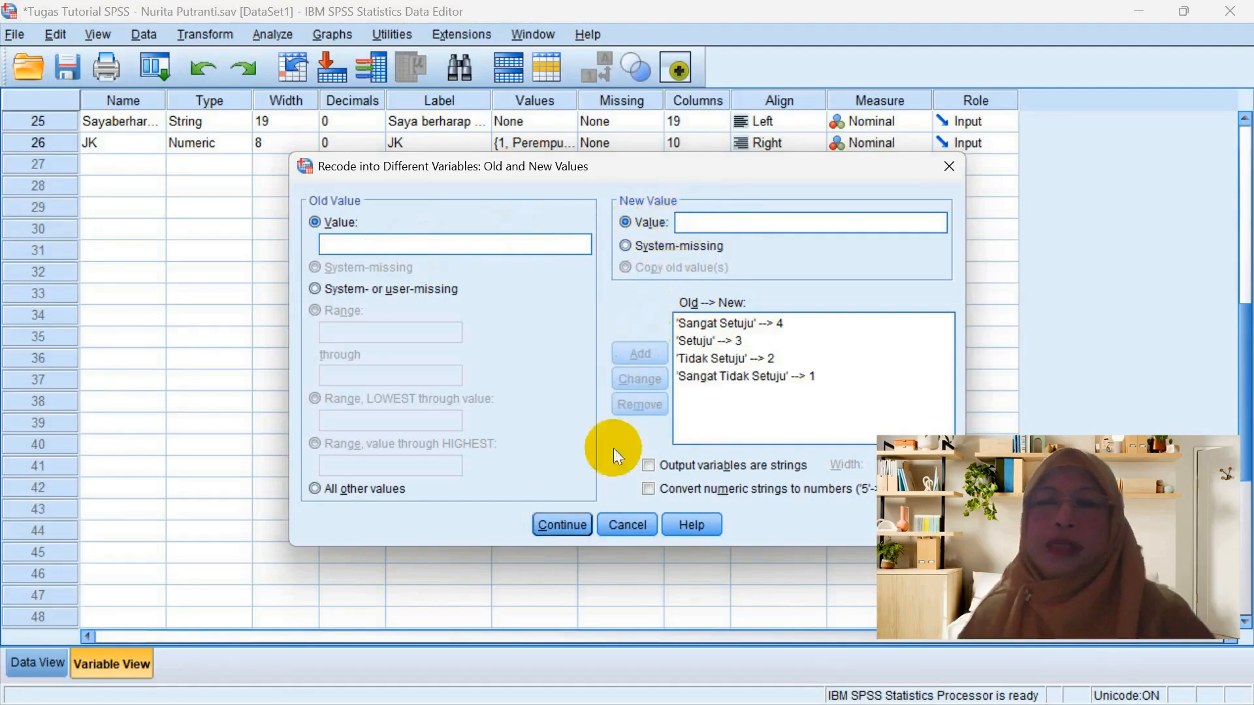
# Accept the recode rules, run the recode into R1, and close the output window.
pyautogui.click(570, 525)
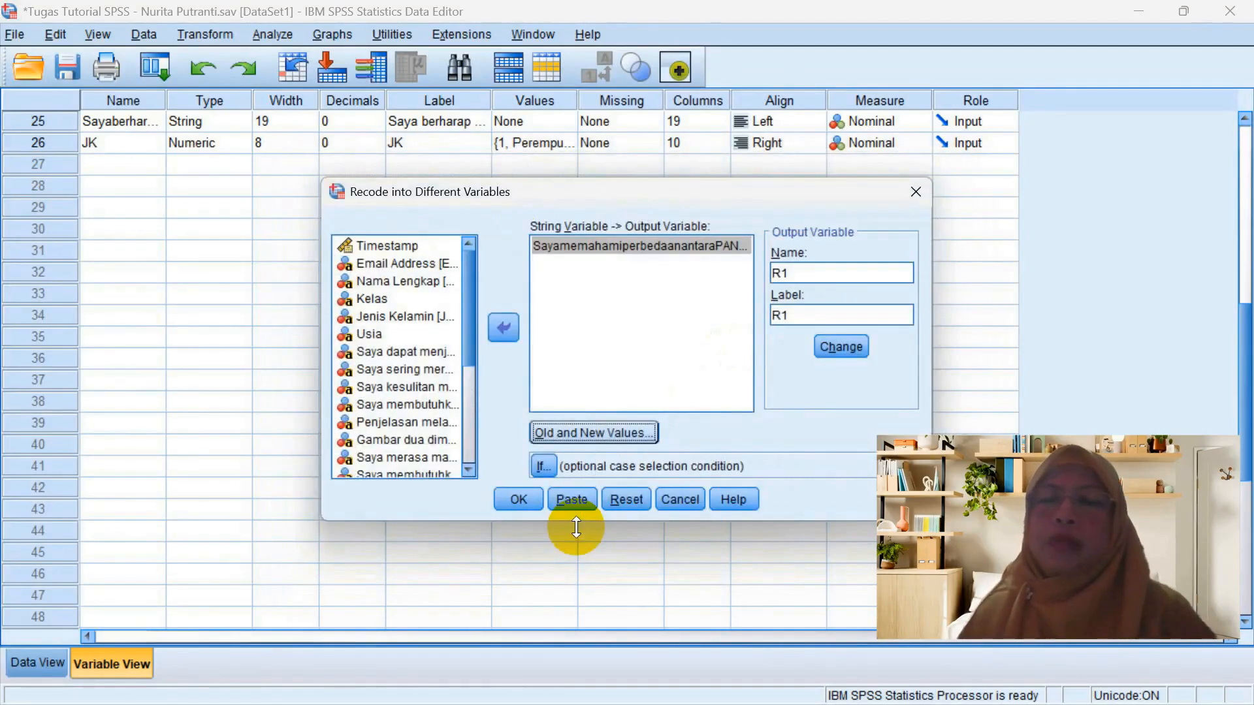
pyautogui.click(519, 499)
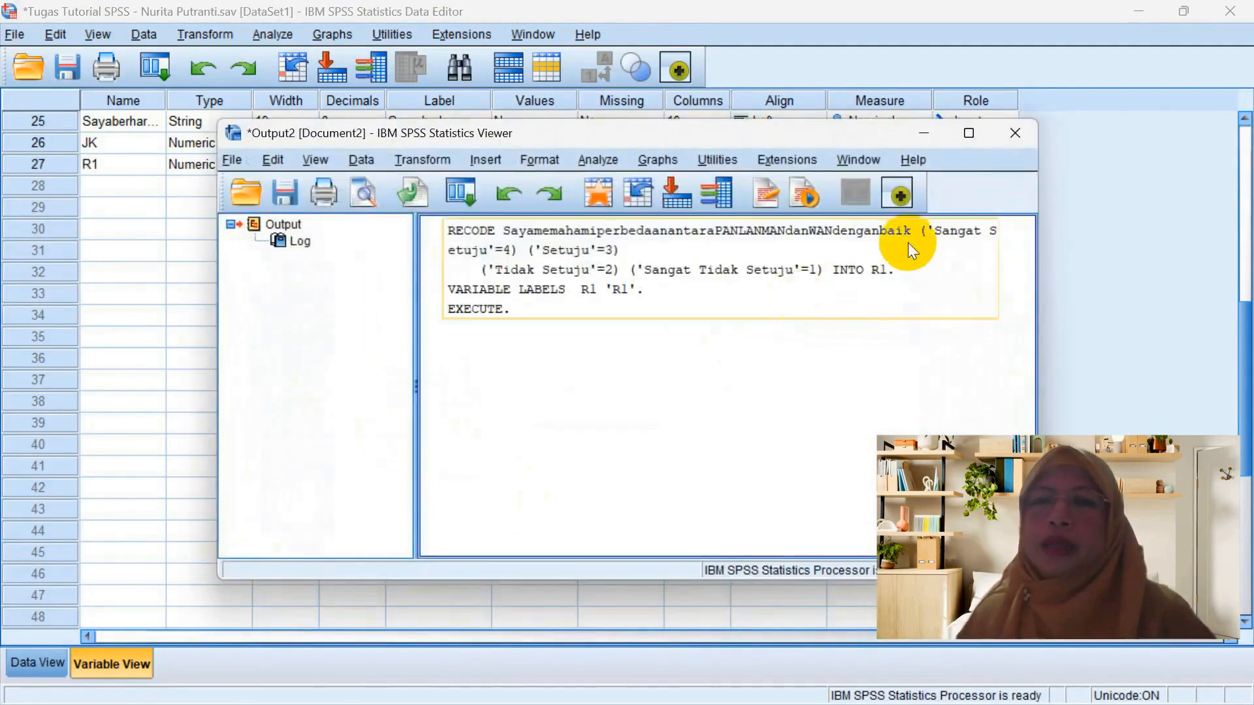
pyautogui.click(1014, 135)
pyautogui.click(634, 390)
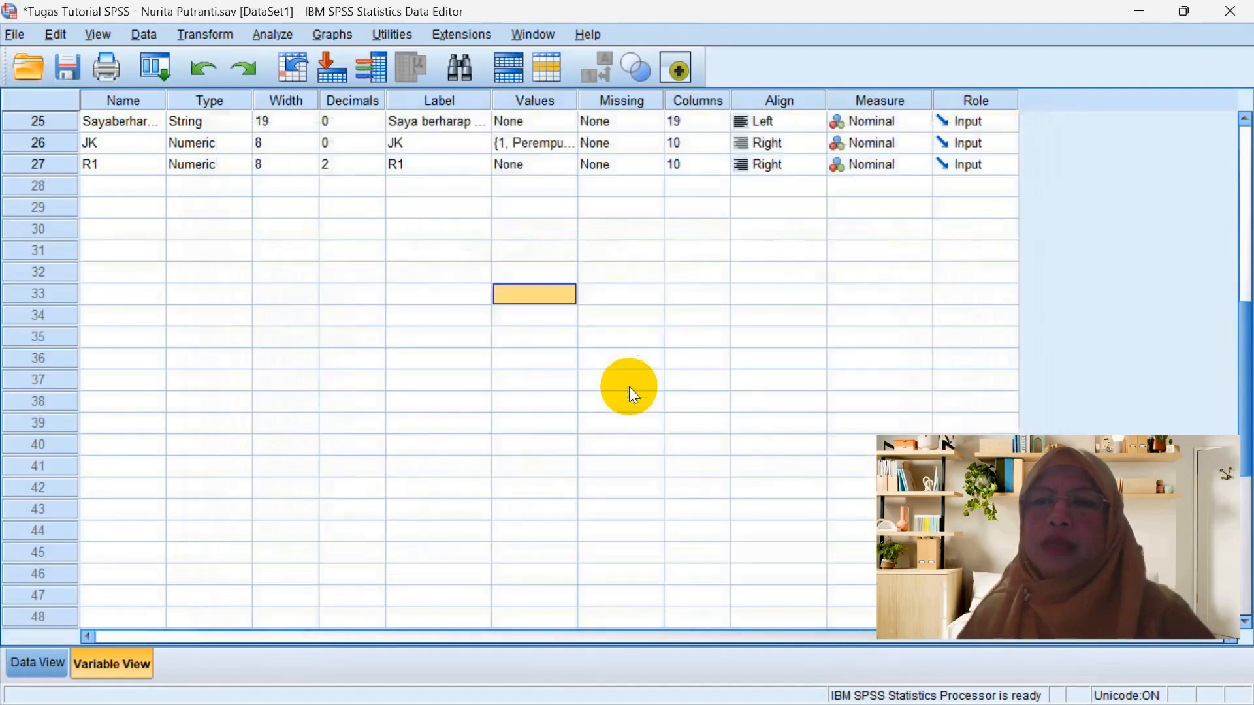
# Set the decimals of variable R1 to 0 and check its recoded values in the data sheet.
pyautogui.click(364, 169)
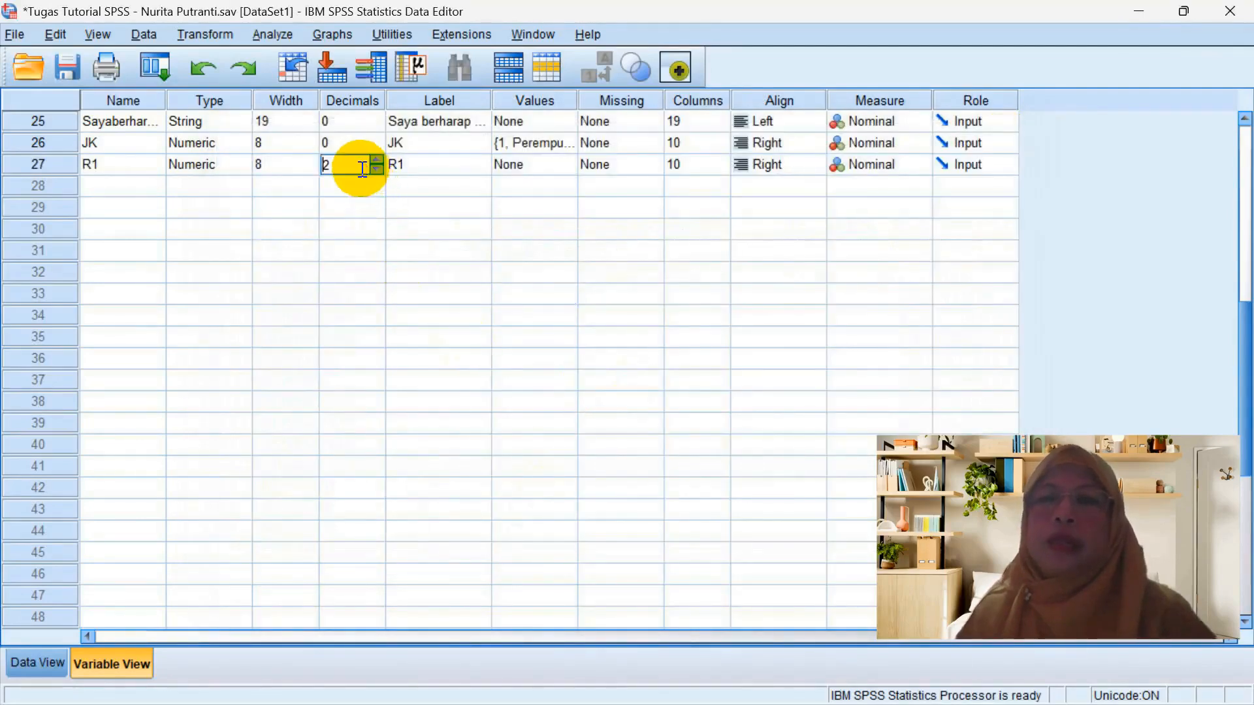
pyautogui.click(376, 167)
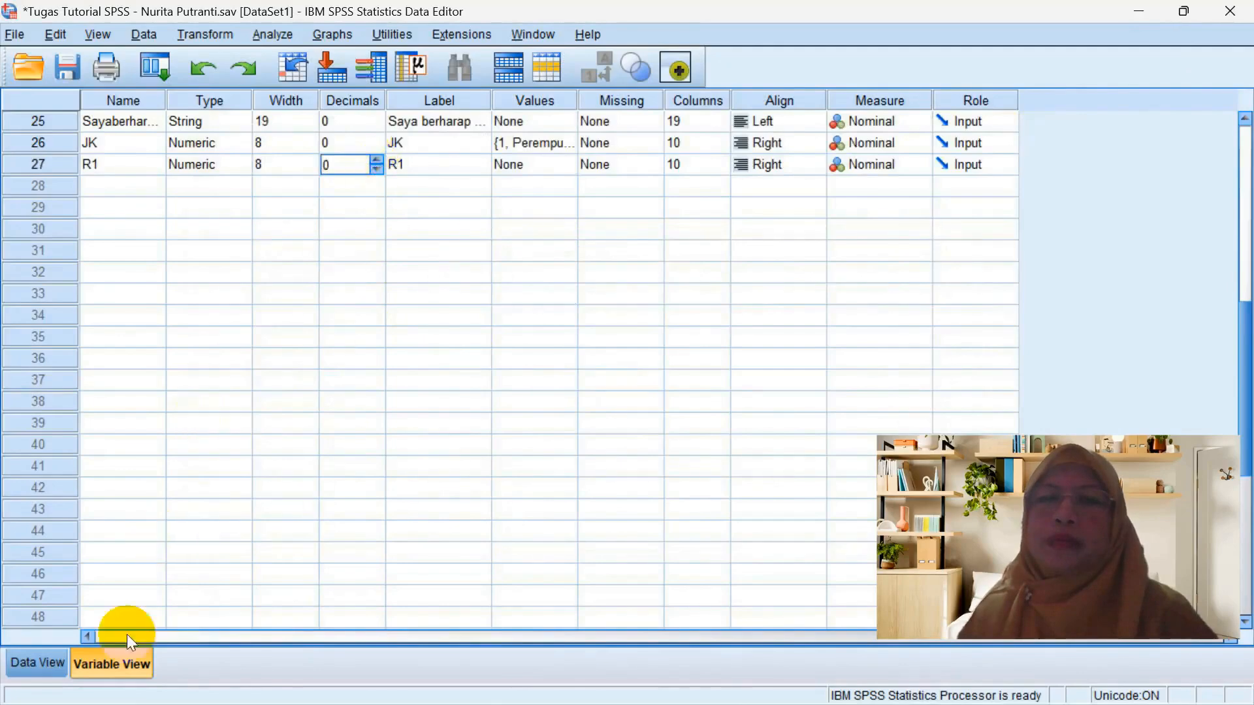
pyautogui.click(47, 662)
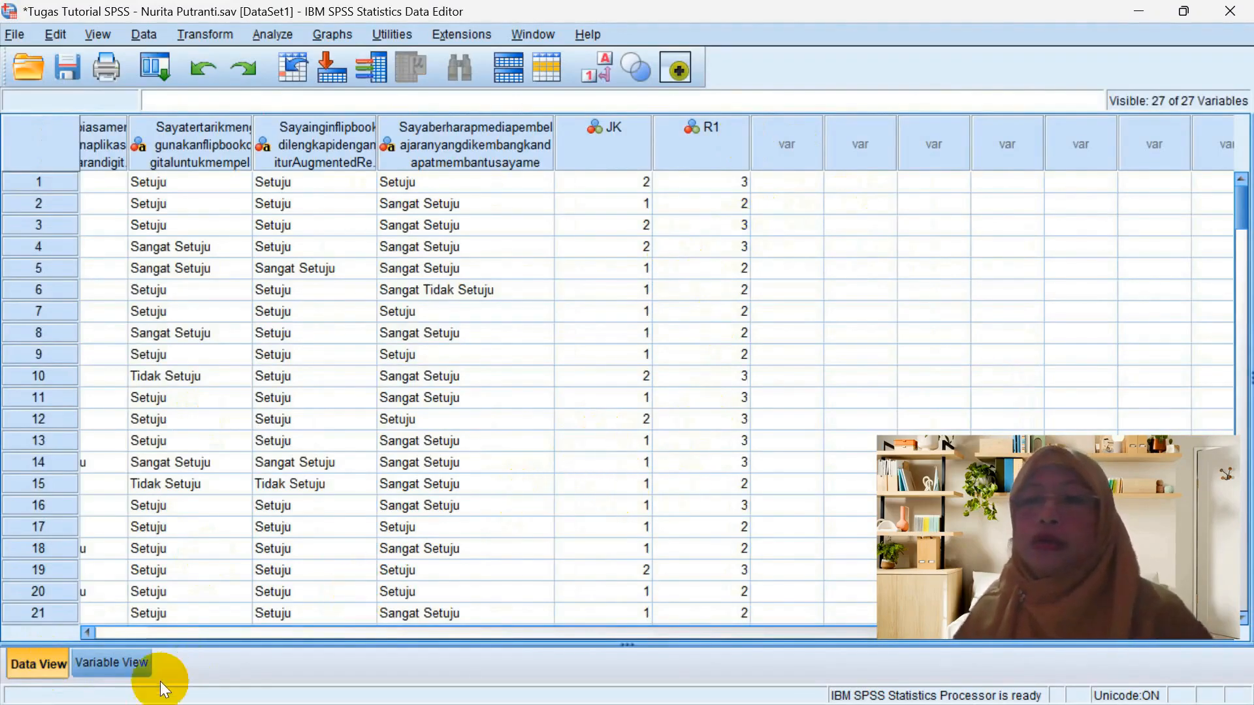
pyautogui.click(125, 667)
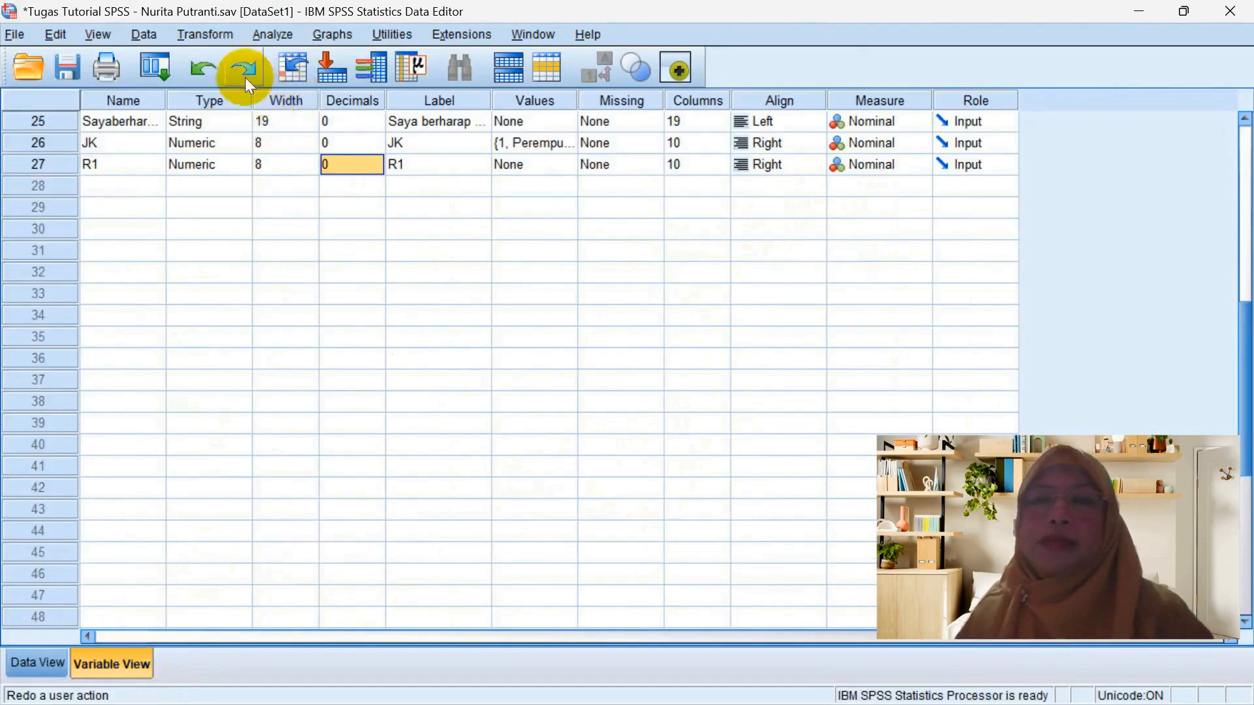
pyautogui.click(209, 41)
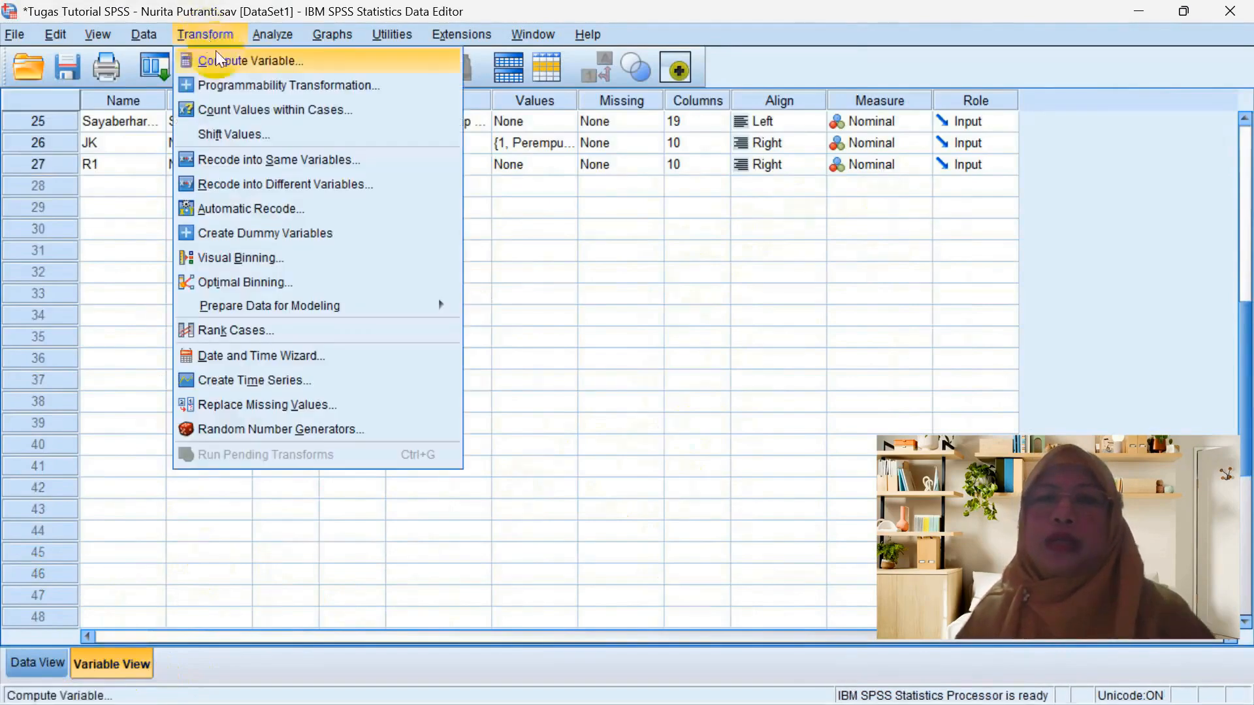
pyautogui.click(546, 232)
# Add value labels to R1 for 4 as Sangat Setuju and 3 as Setuju.
pyautogui.click(557, 167)
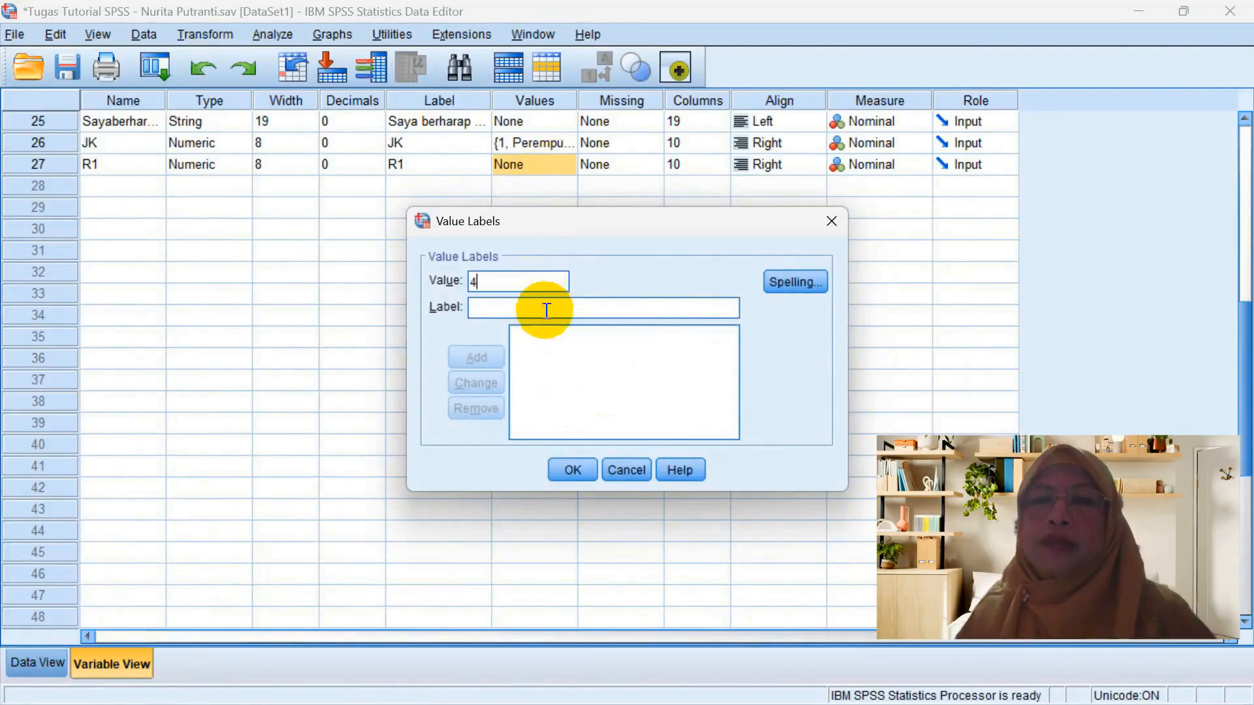
pyautogui.write('Sangat ')
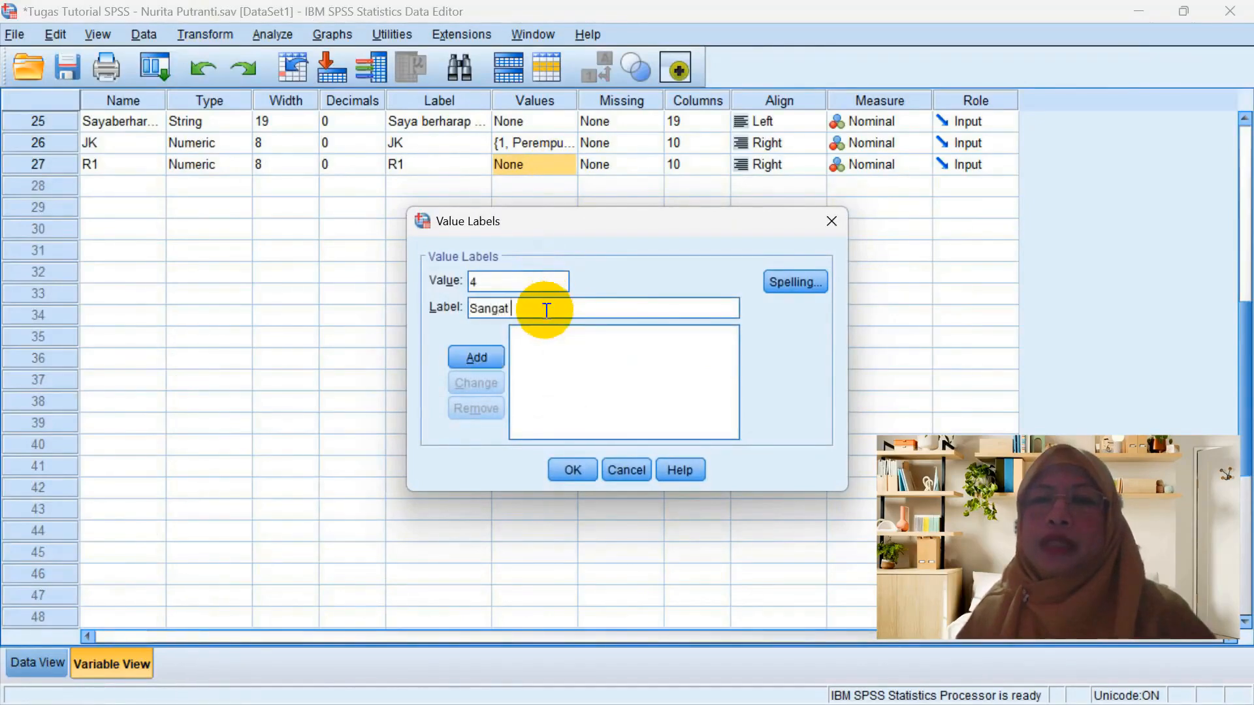
pyautogui.write('Setuju')
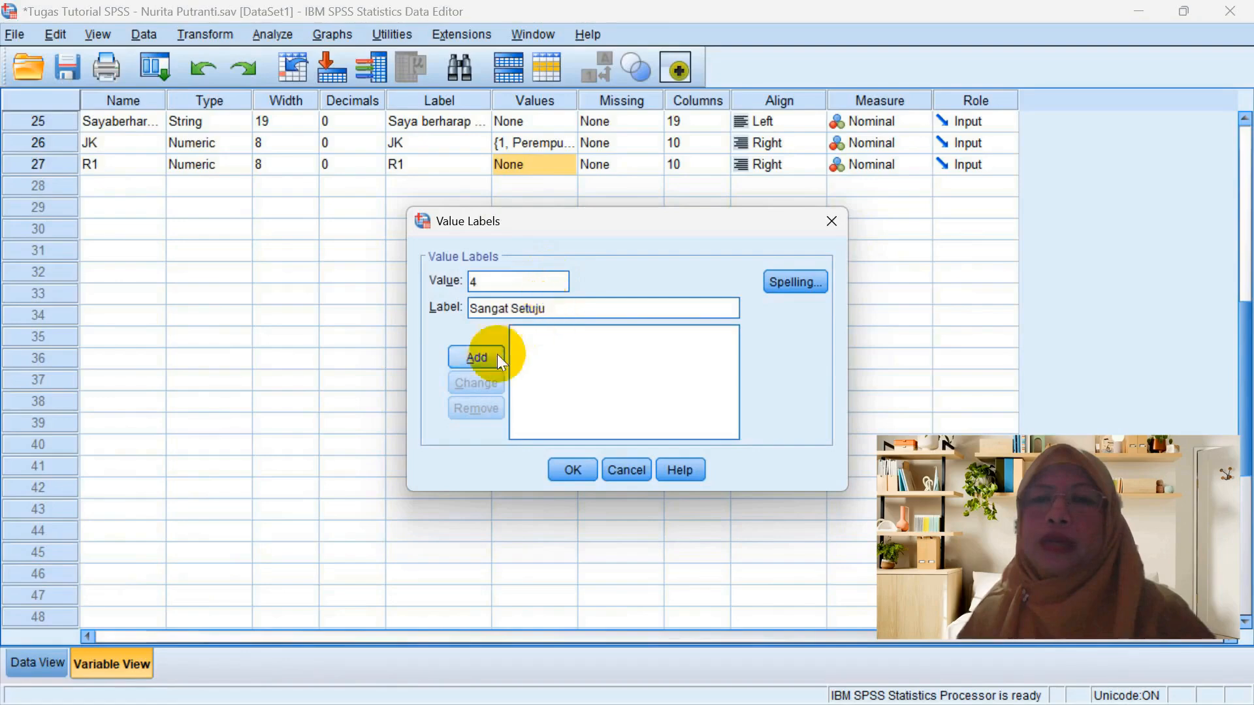
pyautogui.click(487, 359)
pyautogui.write('3')
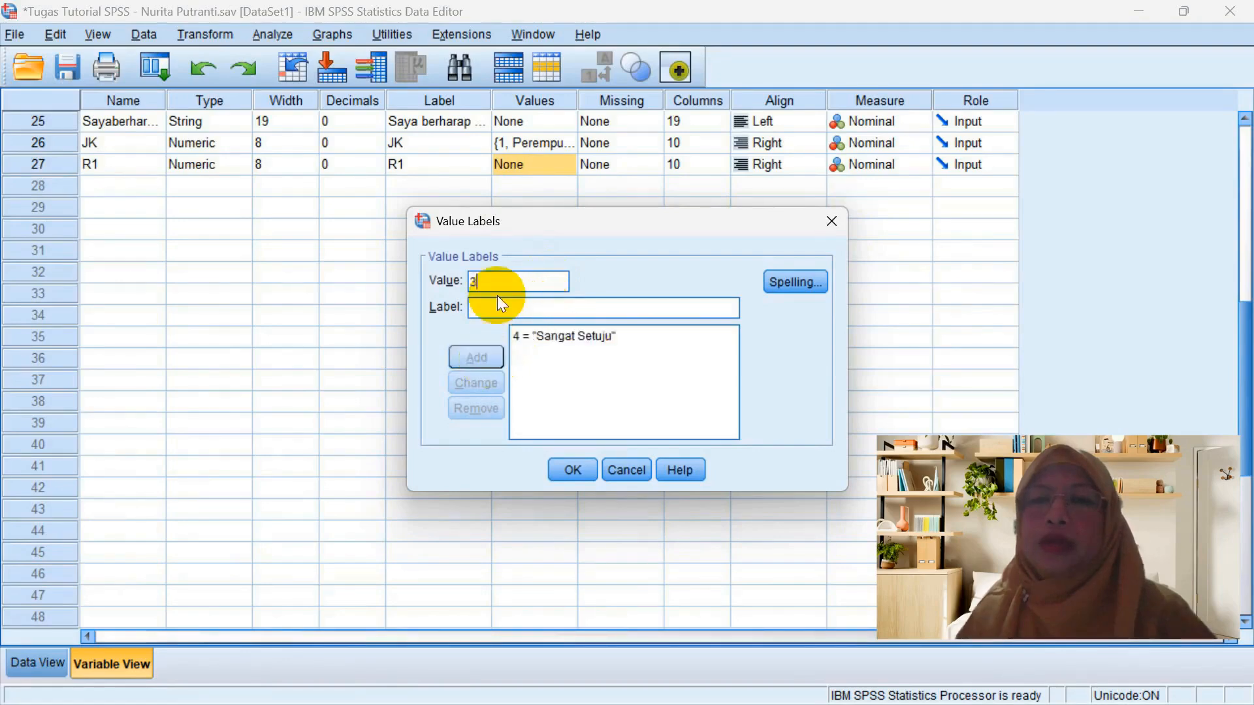
pyautogui.click(498, 302)
pyautogui.write('Setuju')
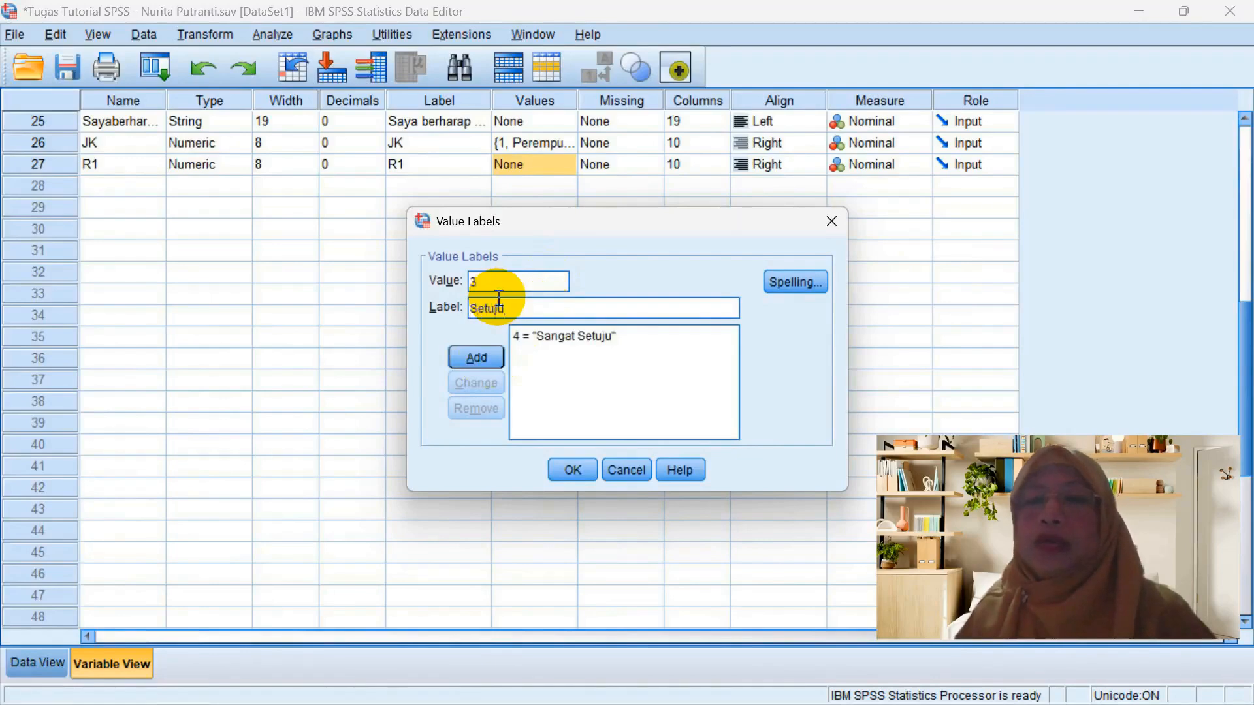
pyautogui.click(475, 356)
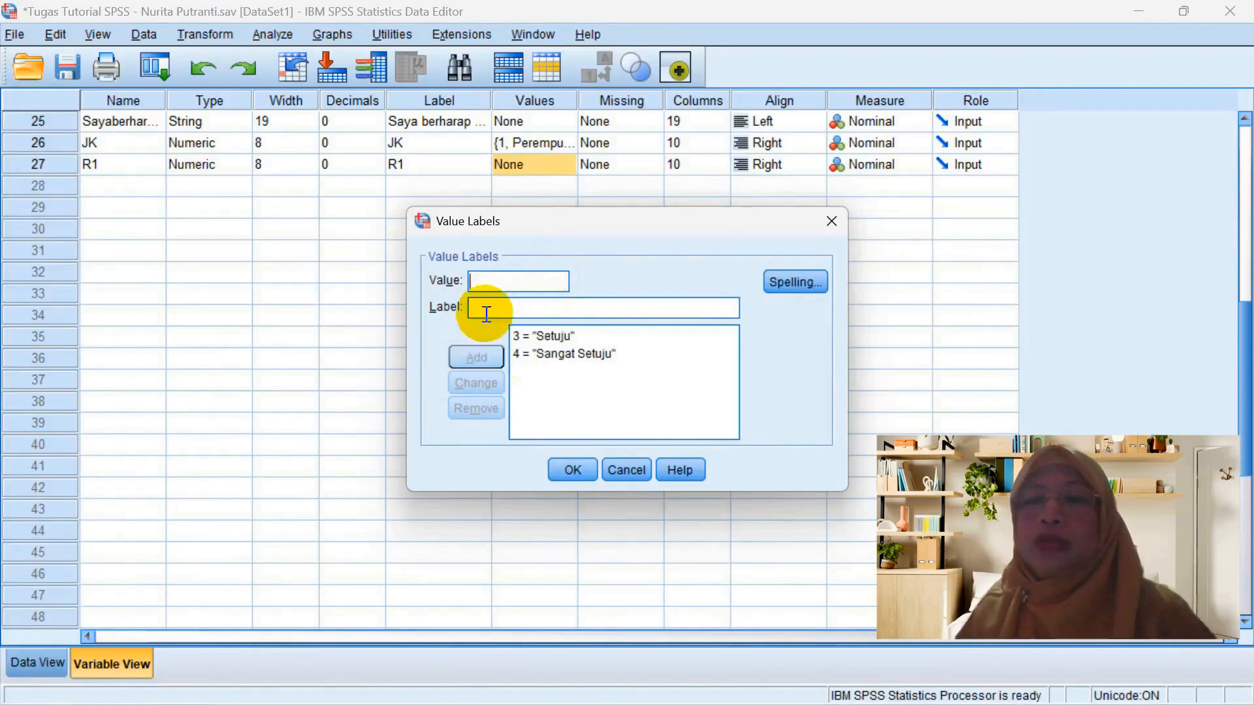
# Add value labels to R1 for 2 as Tidak Setuju and 1 as Sangat Tidak Setuju, and apply the labels.
pyautogui.click(498, 303)
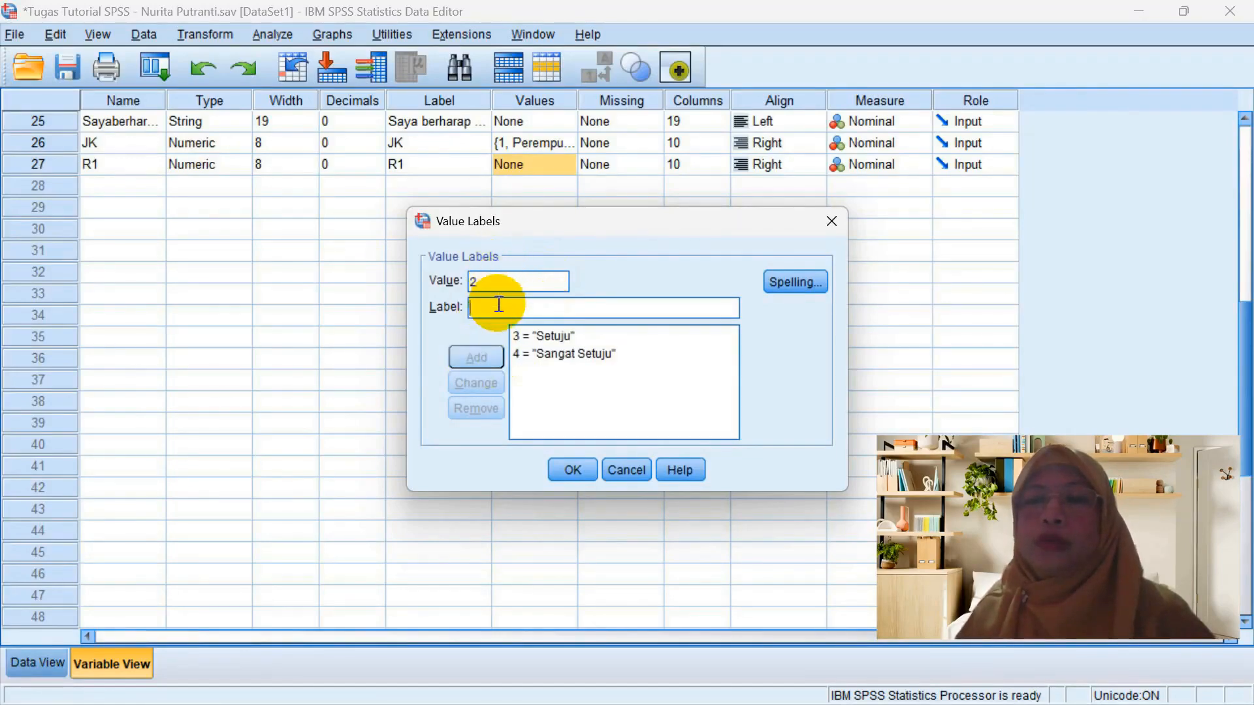
pyautogui.write('Tidak Se')
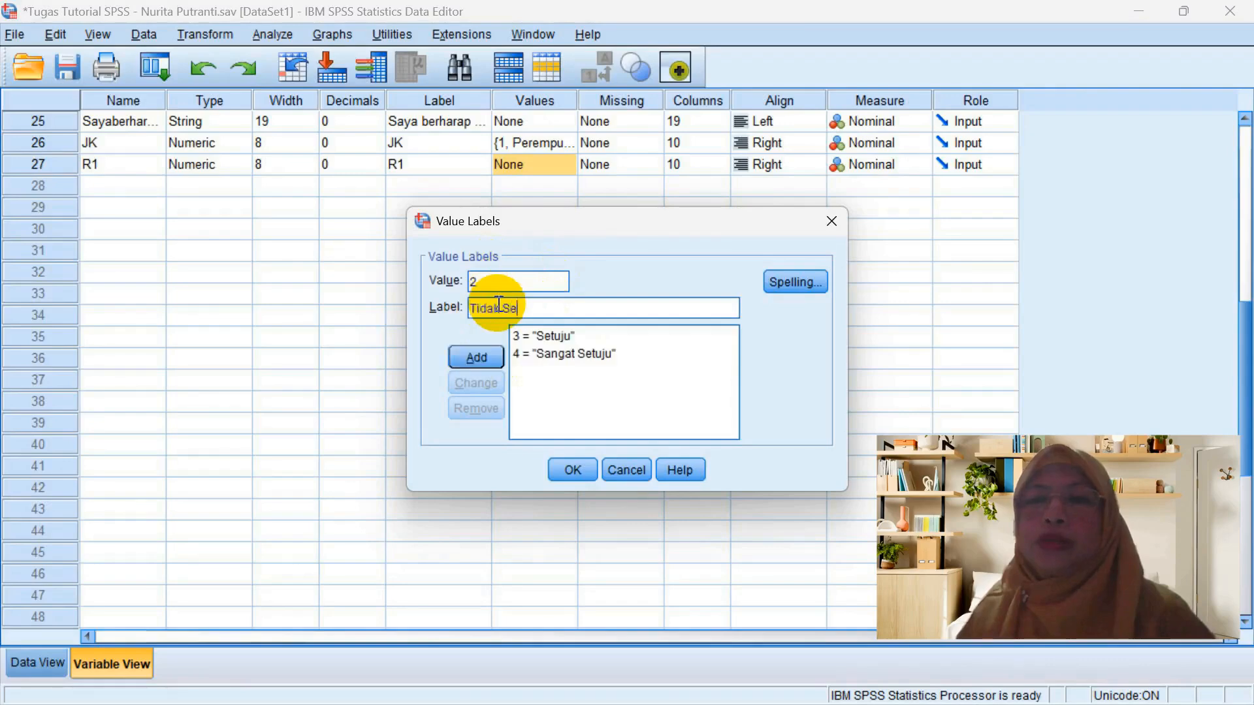
pyautogui.write('tuju')
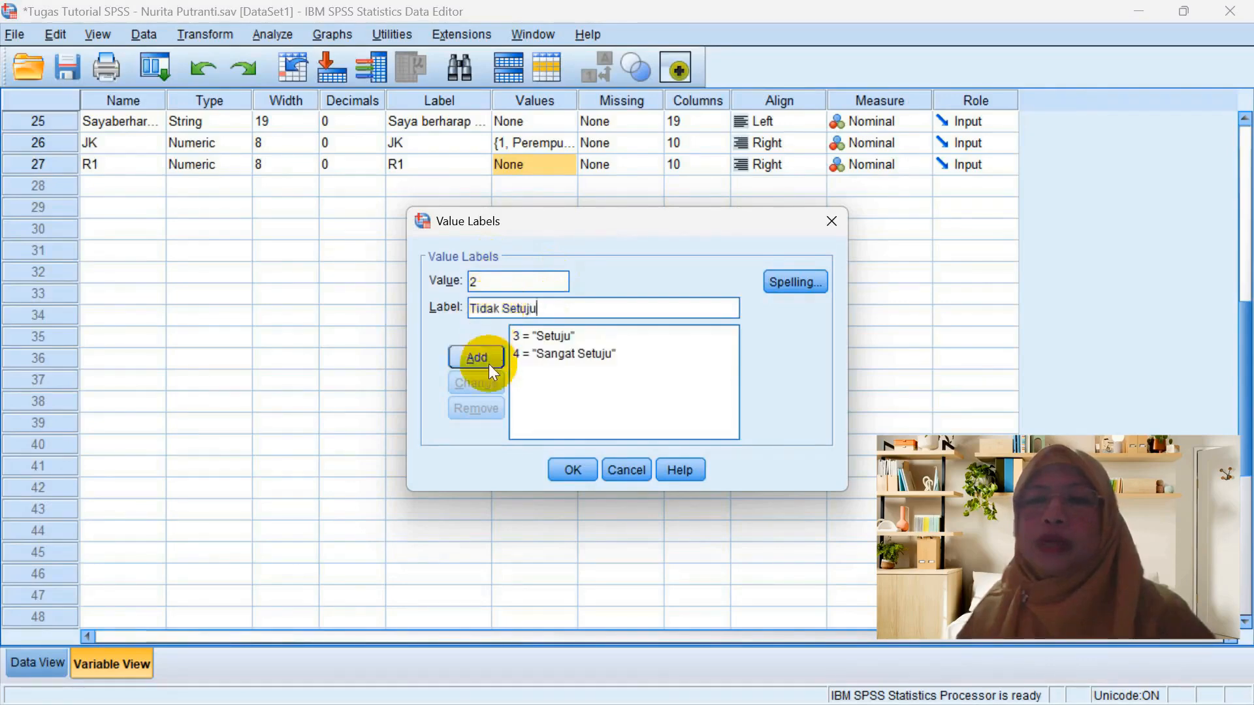
pyautogui.click(488, 363)
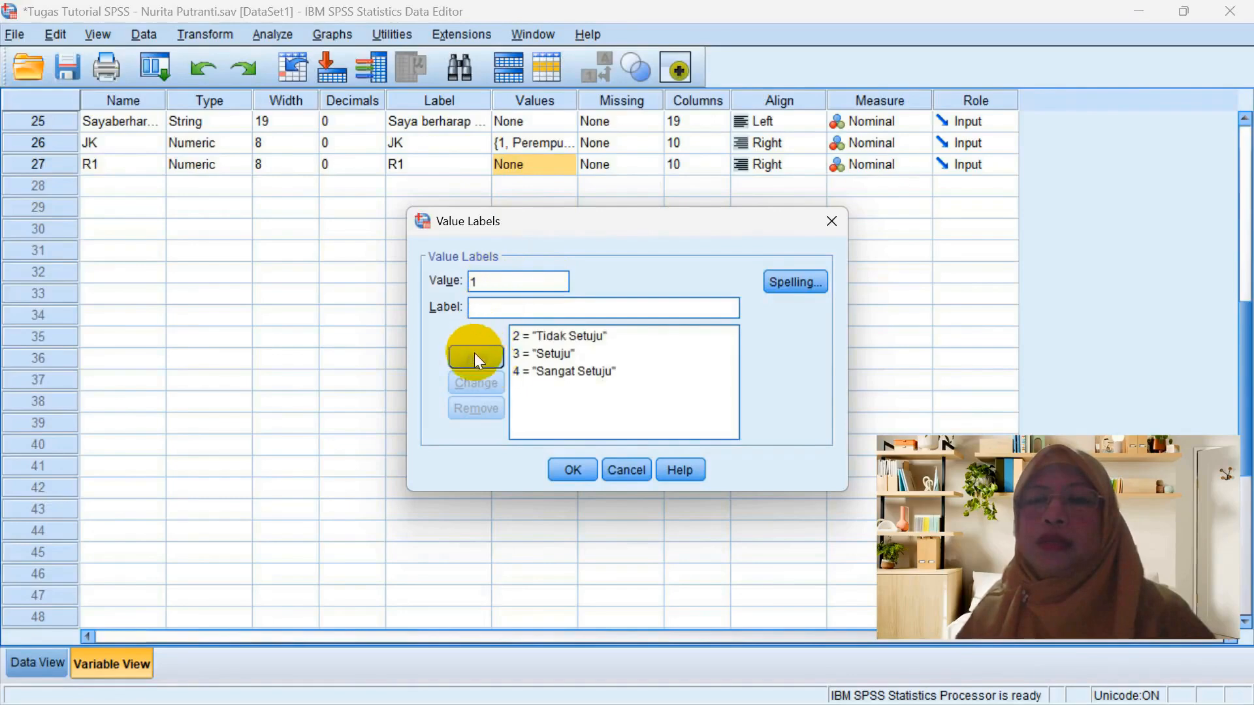
pyautogui.write('Sangat Ti')
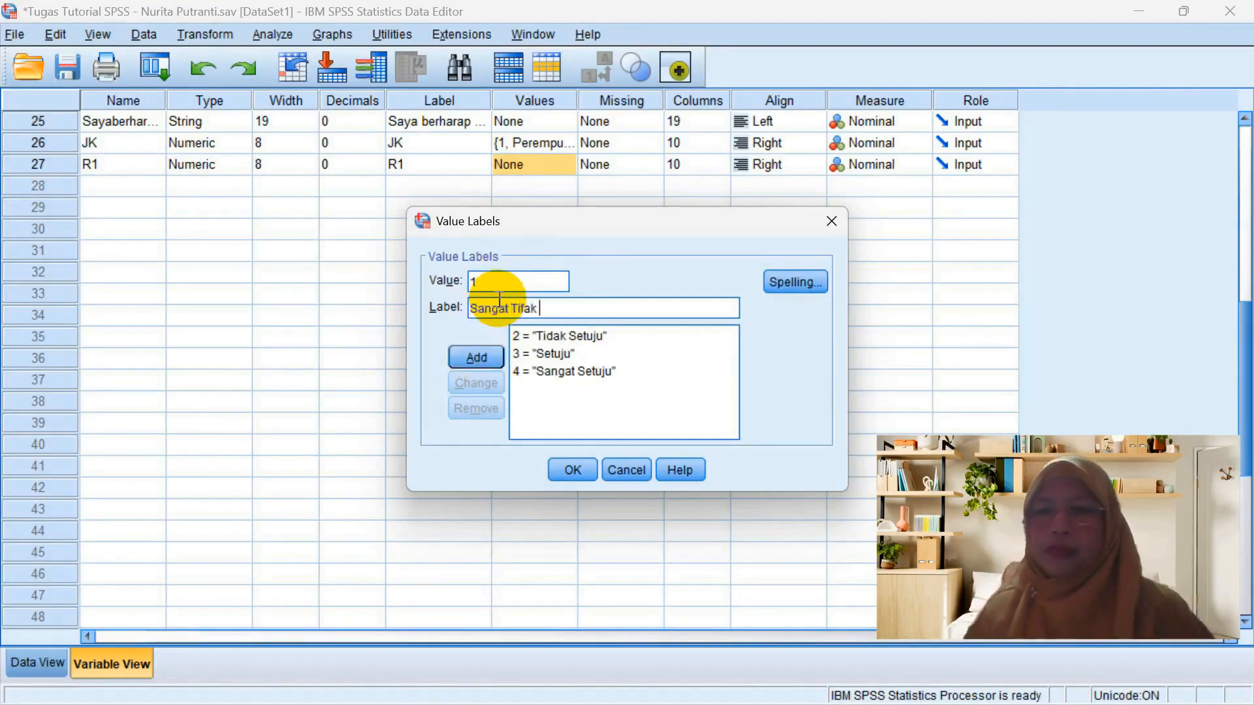
pyautogui.write('dak Setuju')
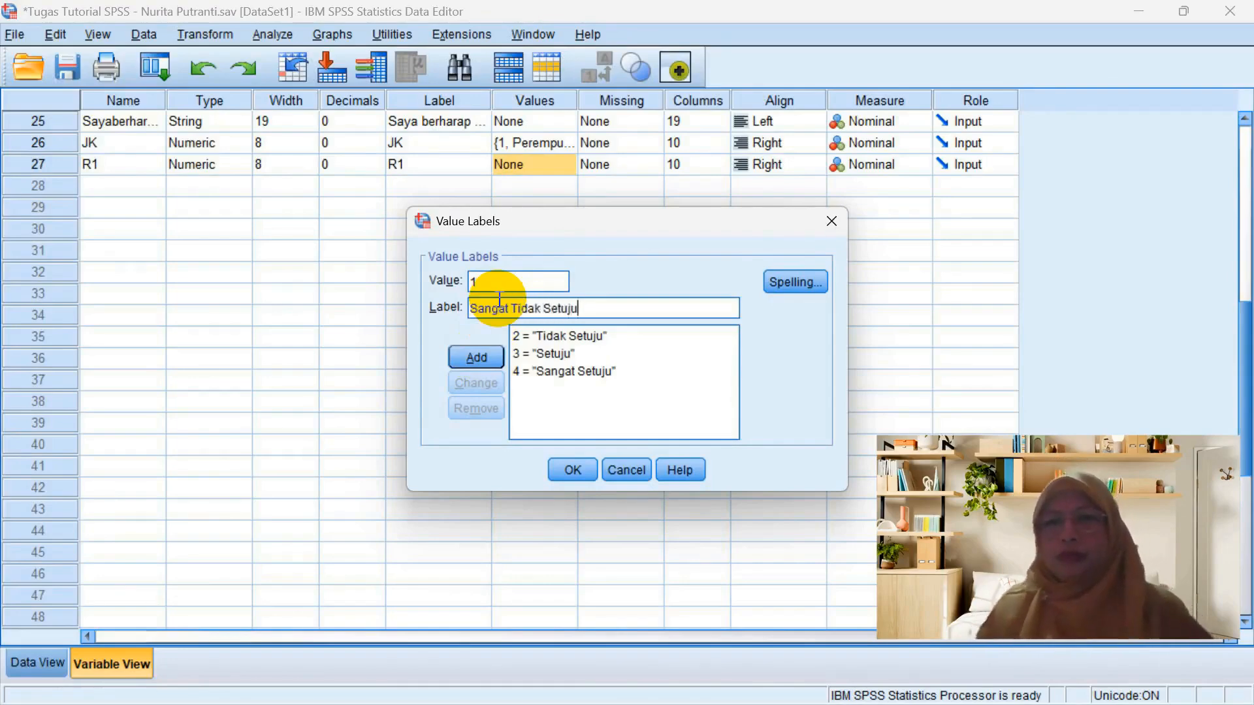
pyautogui.click(477, 357)
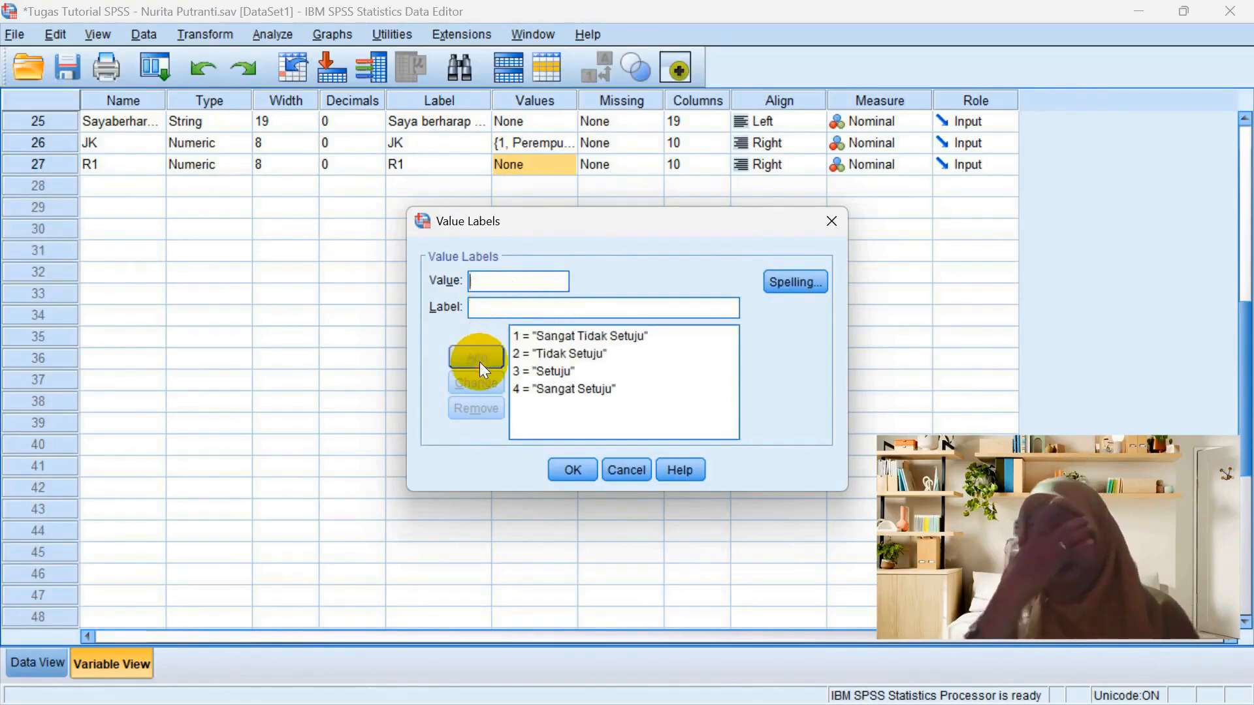
pyautogui.click(571, 462)
pyautogui.doubleClick(557, 441)
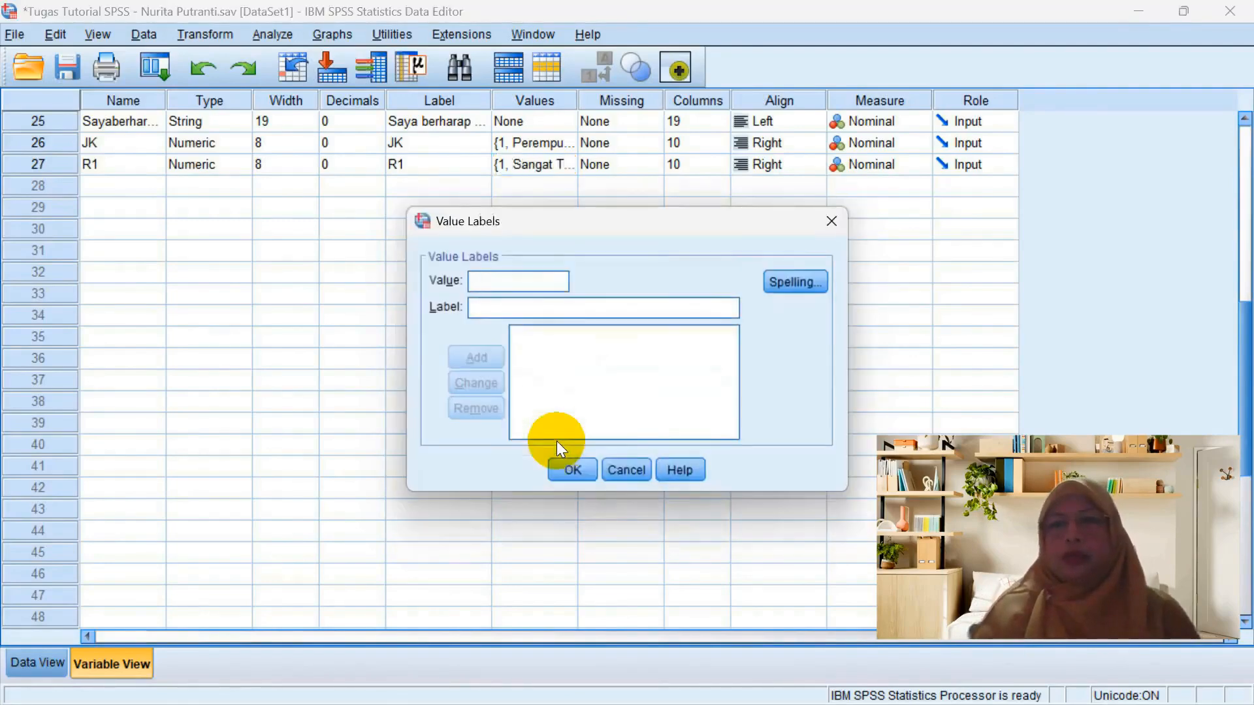
pyautogui.click(641, 475)
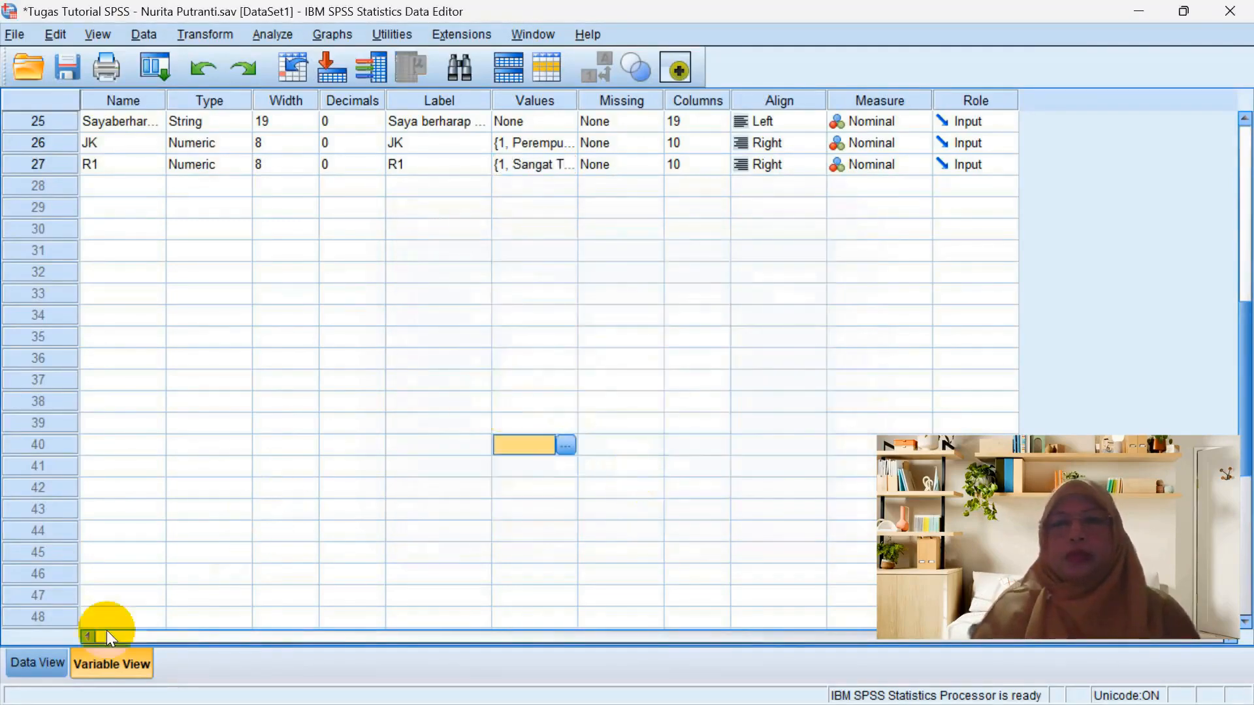
# Start Recode into Different Variables and add the "Saya dapat menjelaskan perbedaan jangkauan" item as a source variable.
pyautogui.click(210, 32)
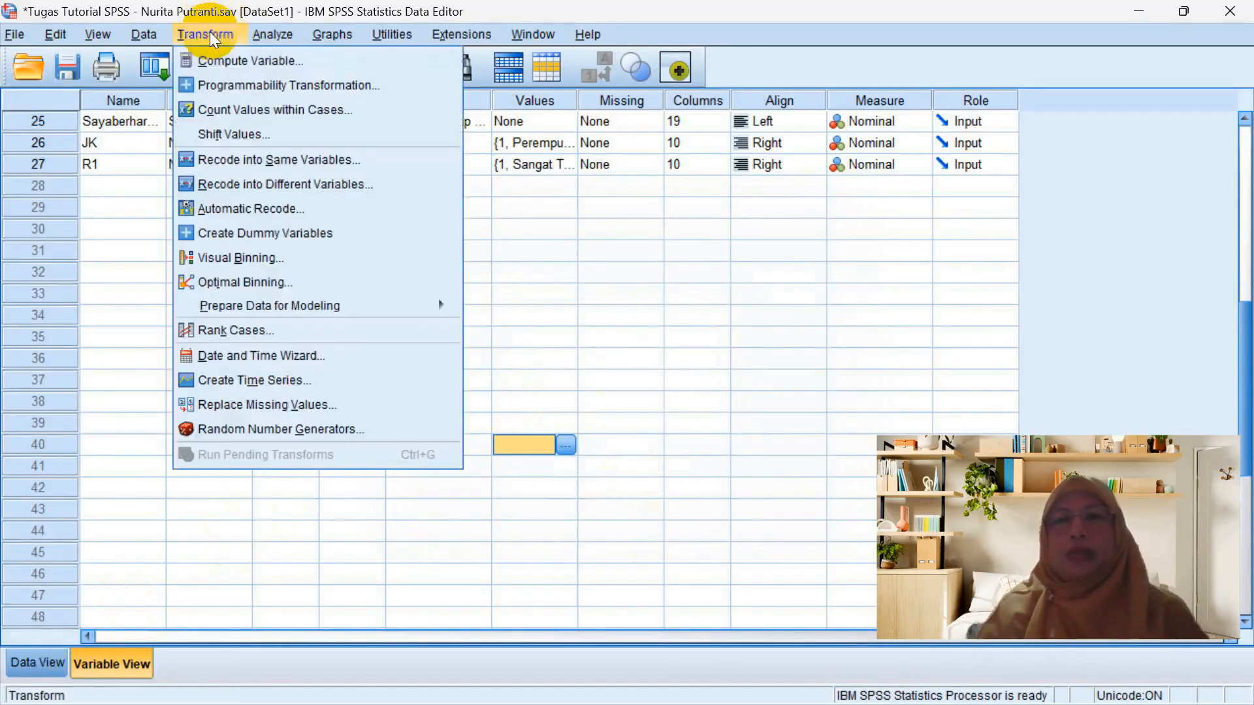
pyautogui.click(263, 183)
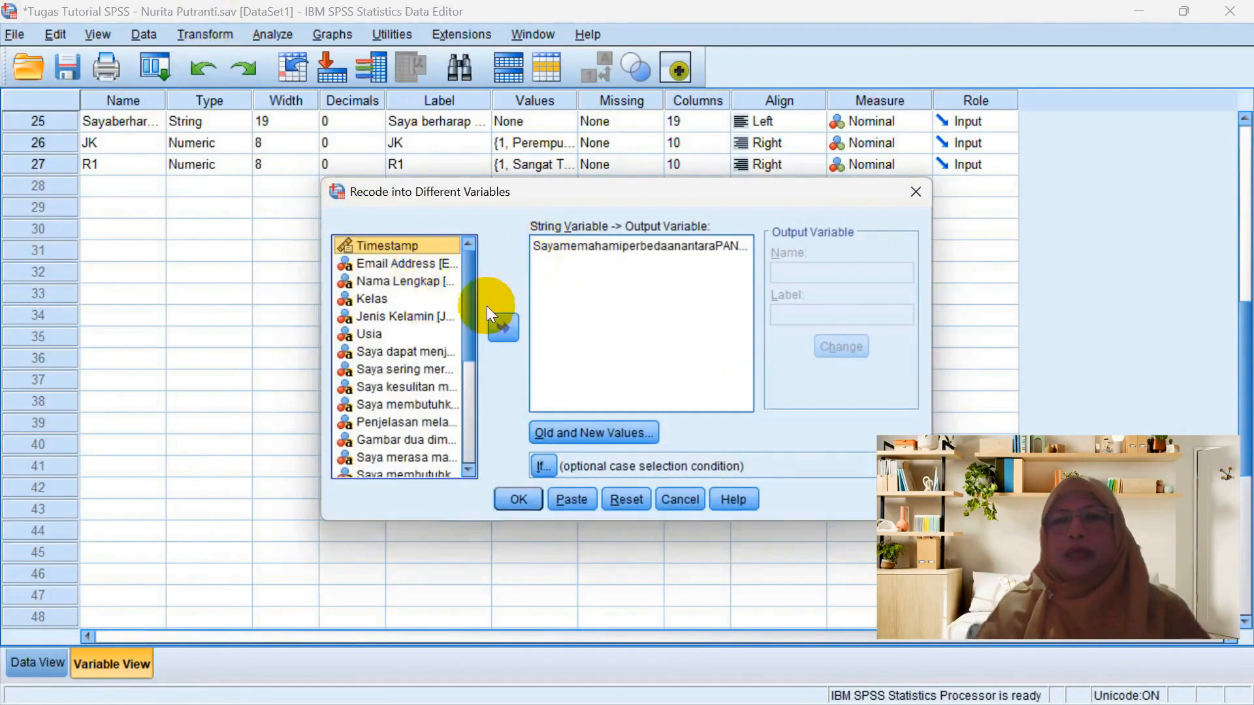
pyautogui.click(421, 369)
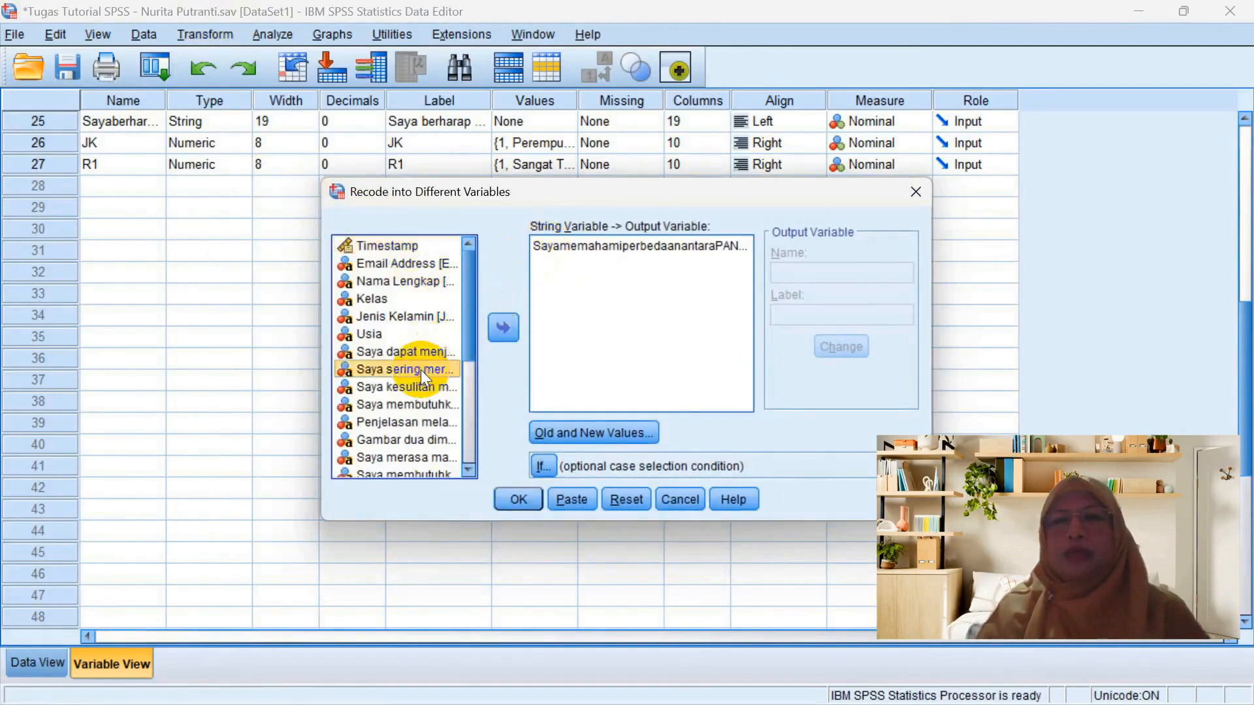
pyautogui.click(420, 353)
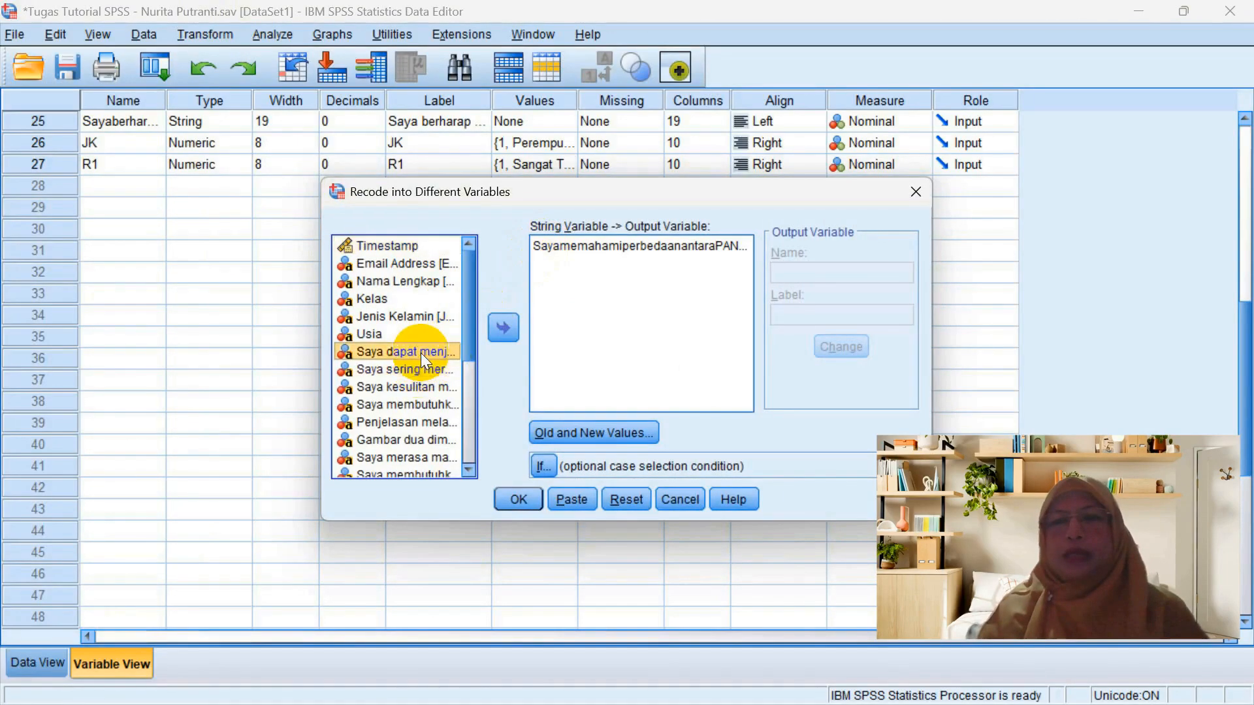
pyautogui.click(506, 328)
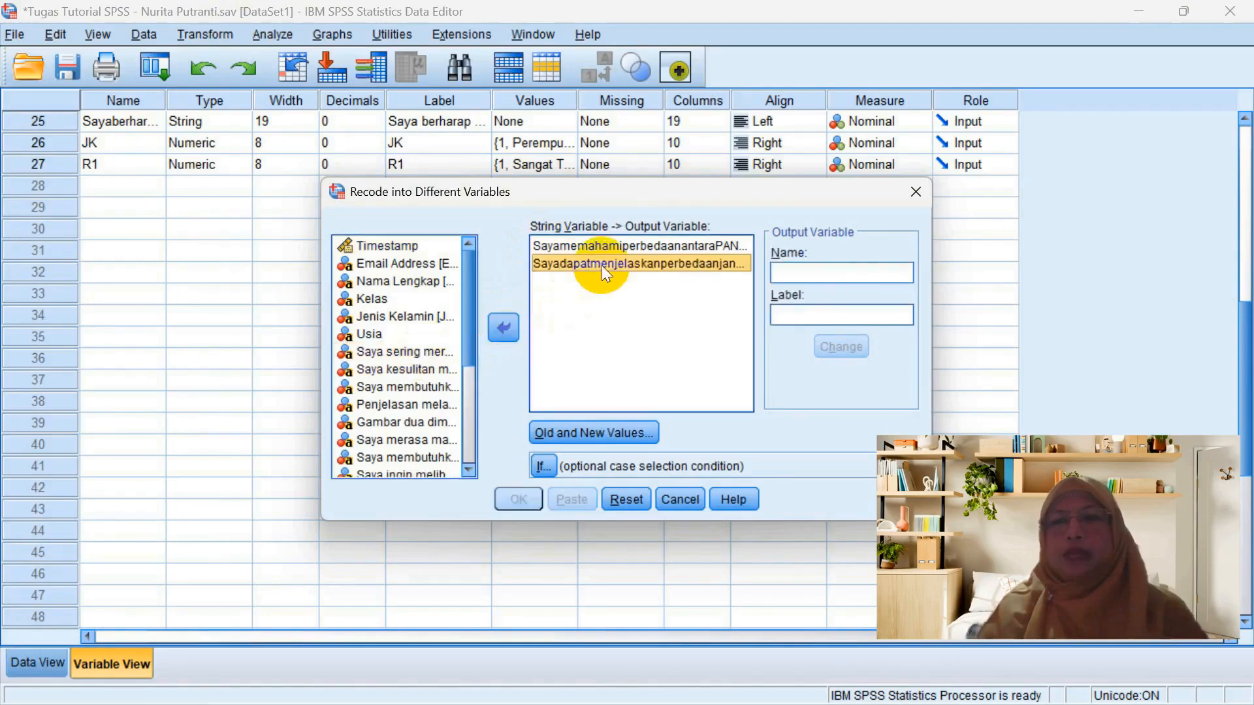
# Name the output variable for the "Saya dapat menjelaskan" item R2, label it R2, and apply the change.
pyautogui.click(803, 271)
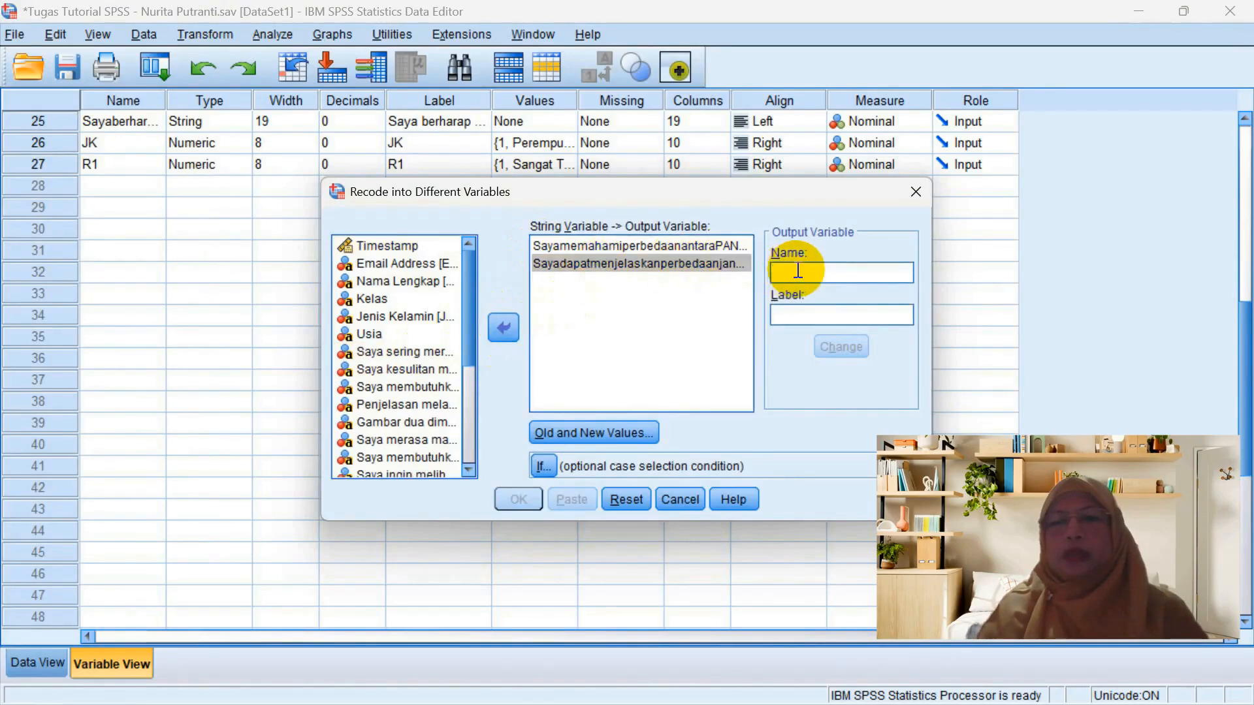
pyautogui.write('R')
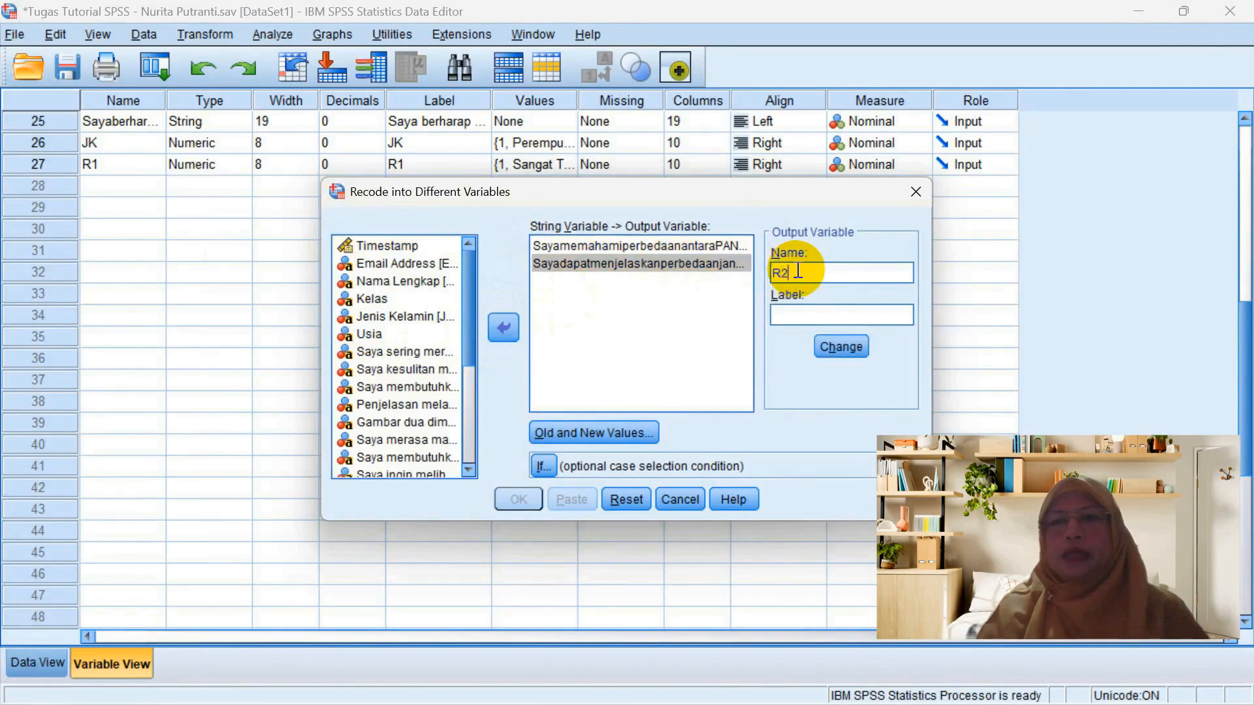
pyautogui.write('2')
pyautogui.click(794, 314)
pyautogui.write('R')
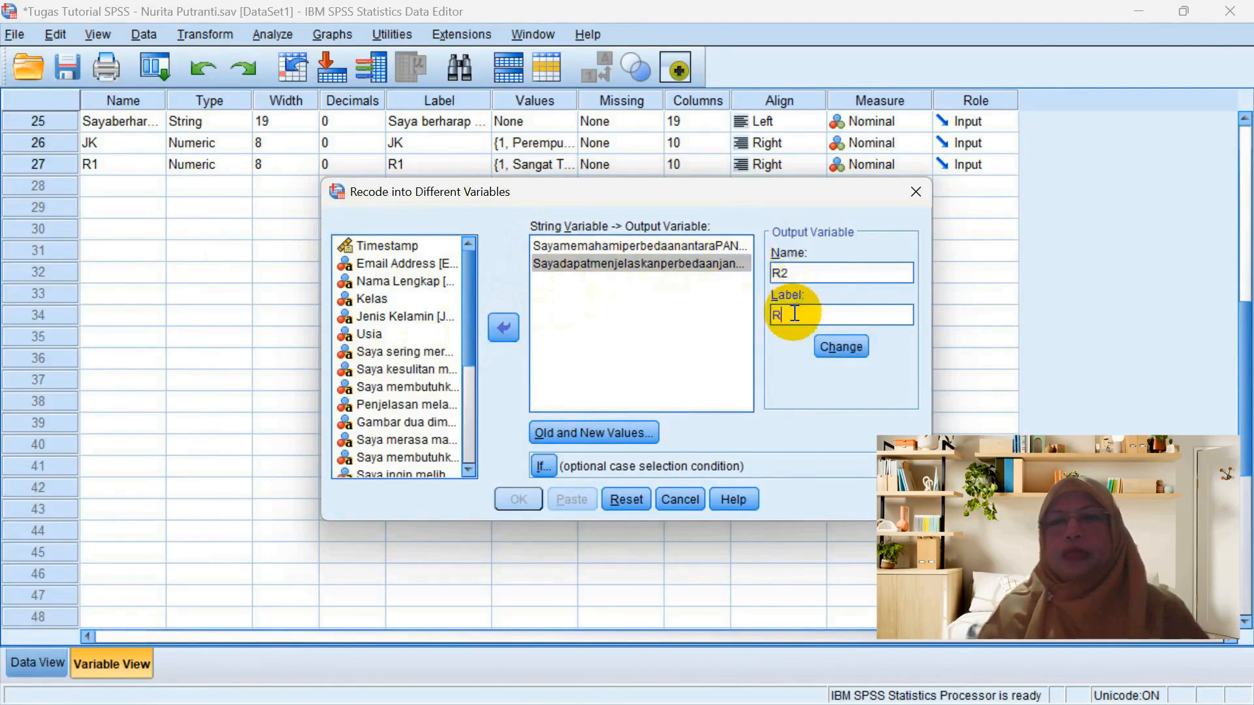
pyautogui.write('2')
pyautogui.click(842, 347)
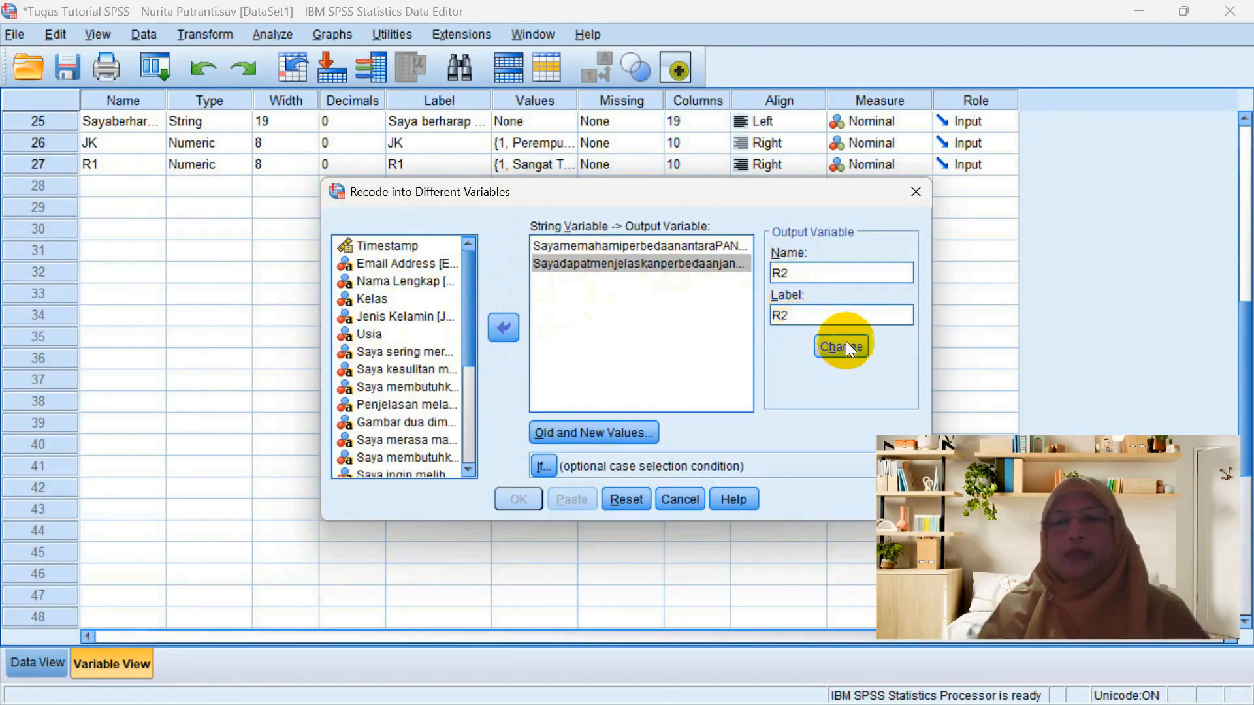
# Review and accept the existing recode rules mapping Sangat Setuju, Setuju, Tidak Setuju and Sangat Tidak Setuju to 4, 3, 2 and 1.
pyautogui.click(640, 433)
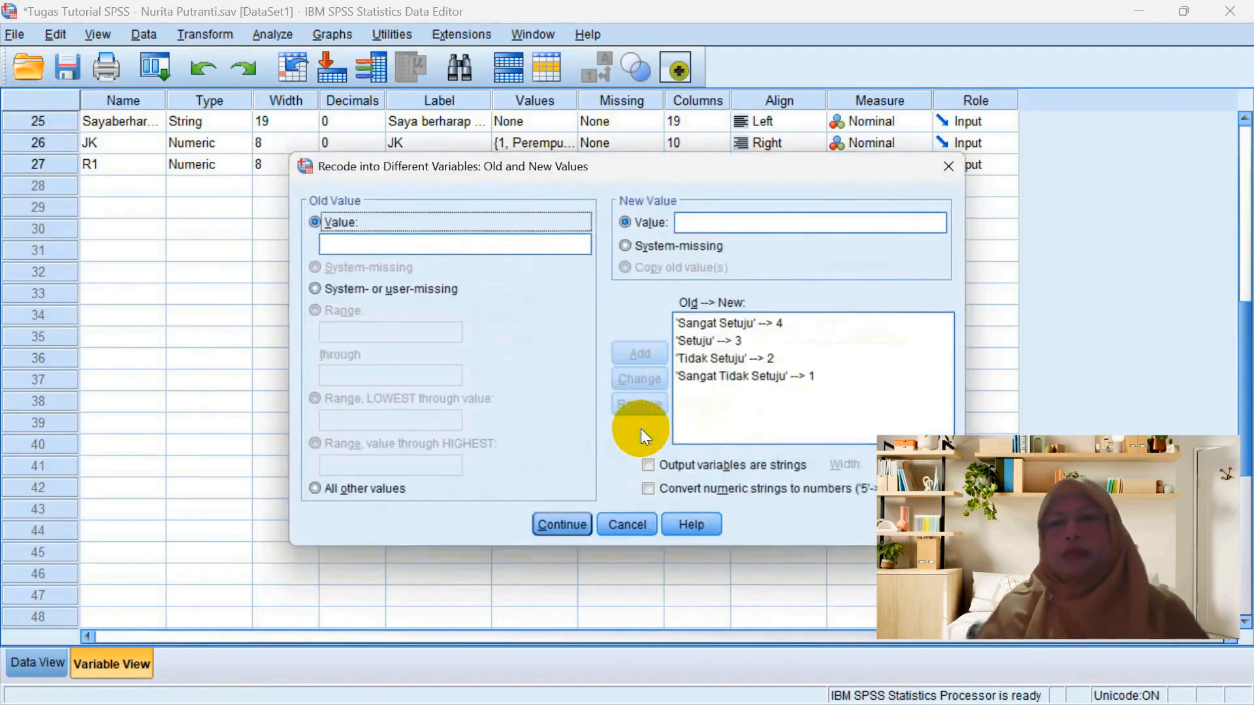
pyautogui.click(495, 246)
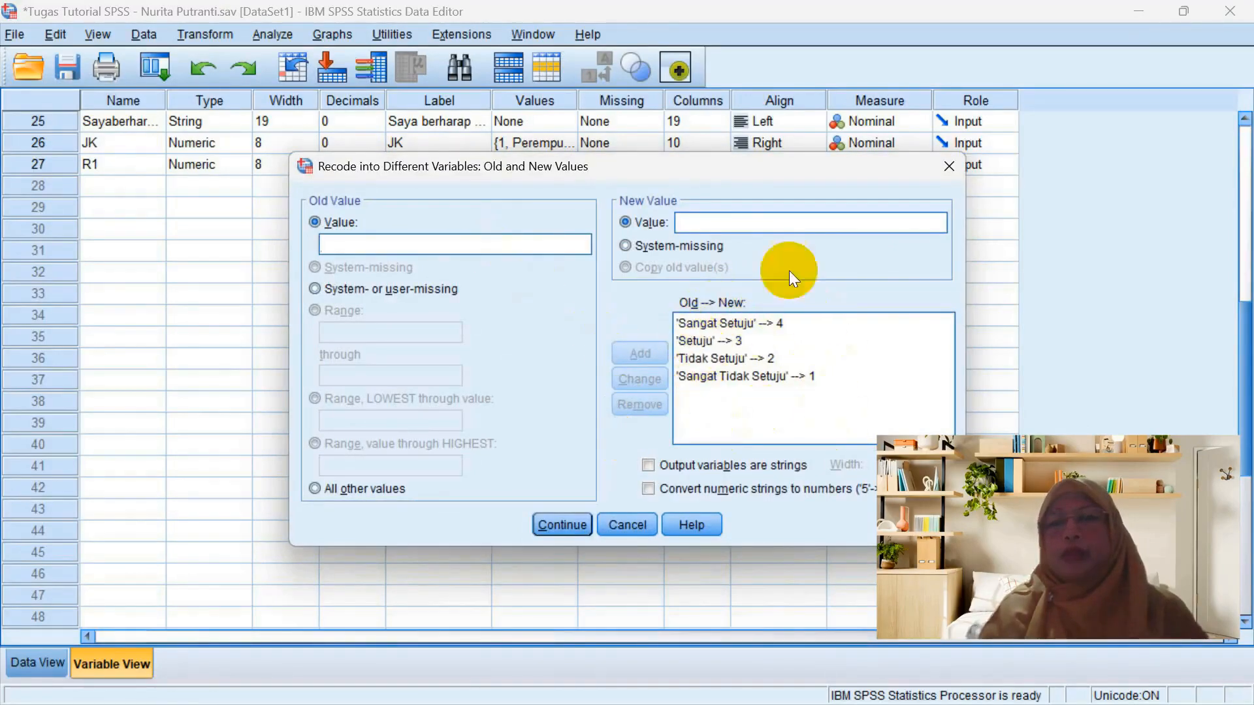
pyautogui.click(570, 526)
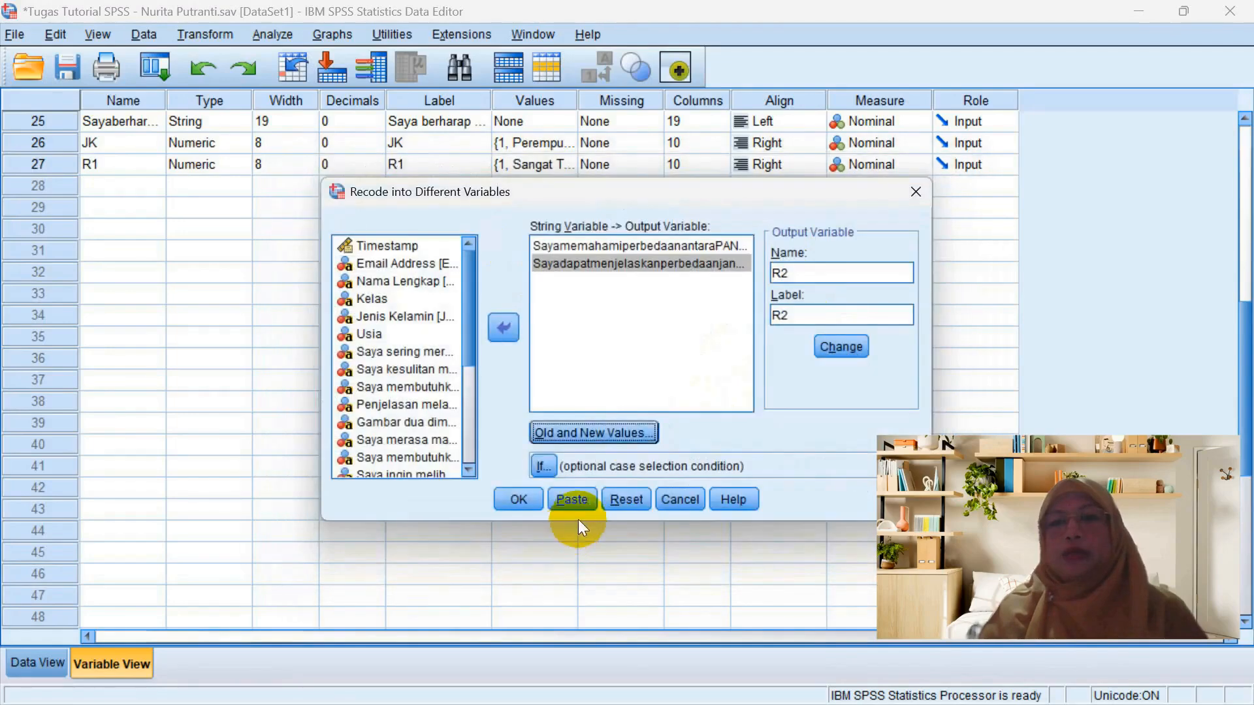
# Run the recode into R2 and close the output window without saving its contents.
pyautogui.click(518, 499)
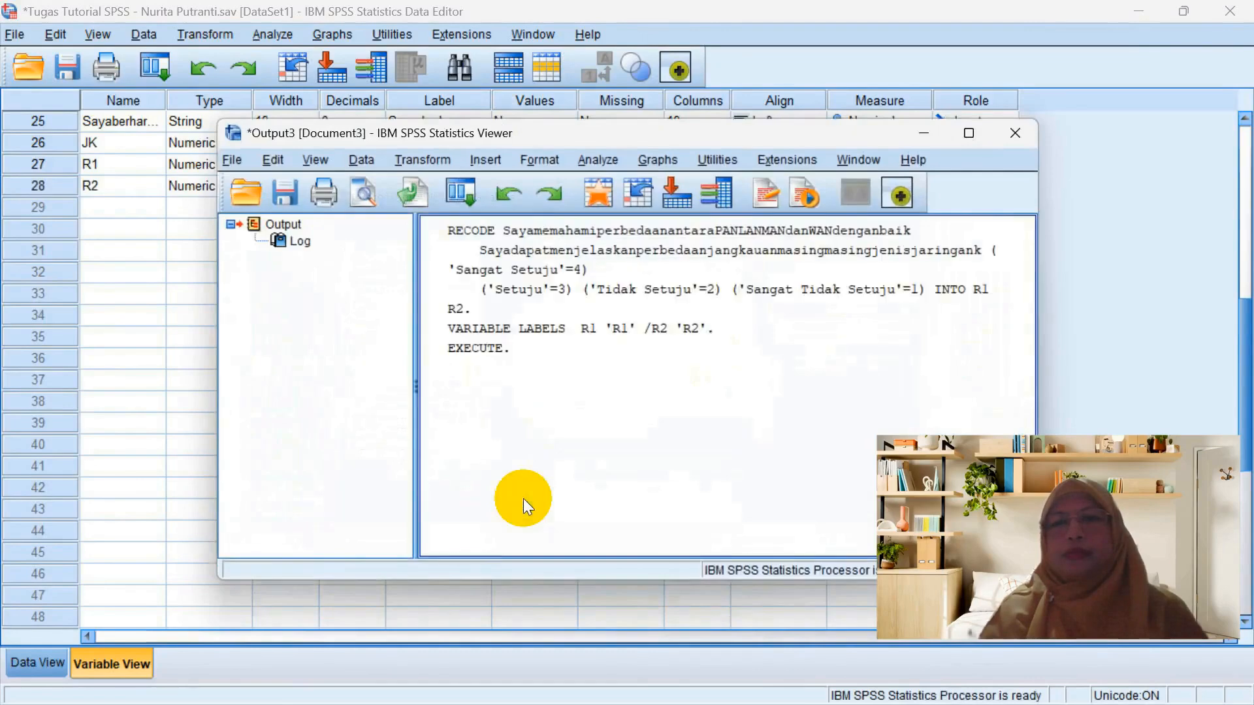
pyautogui.click(778, 291)
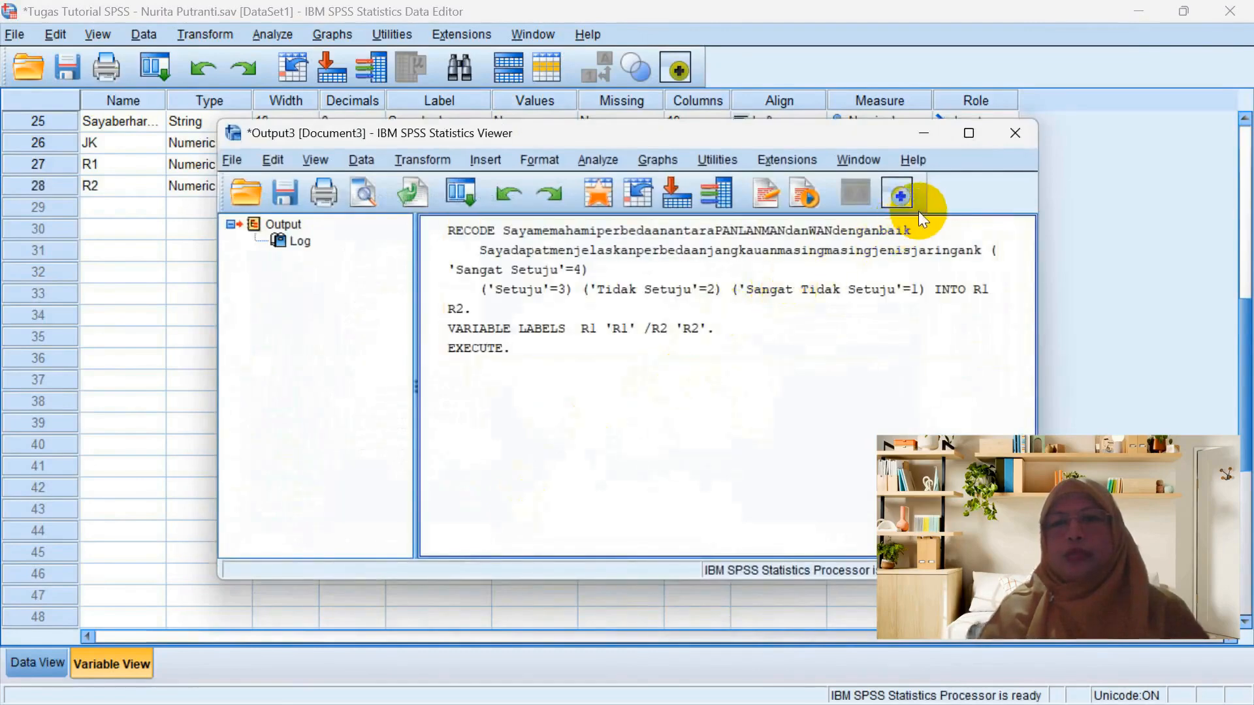
pyautogui.click(1013, 134)
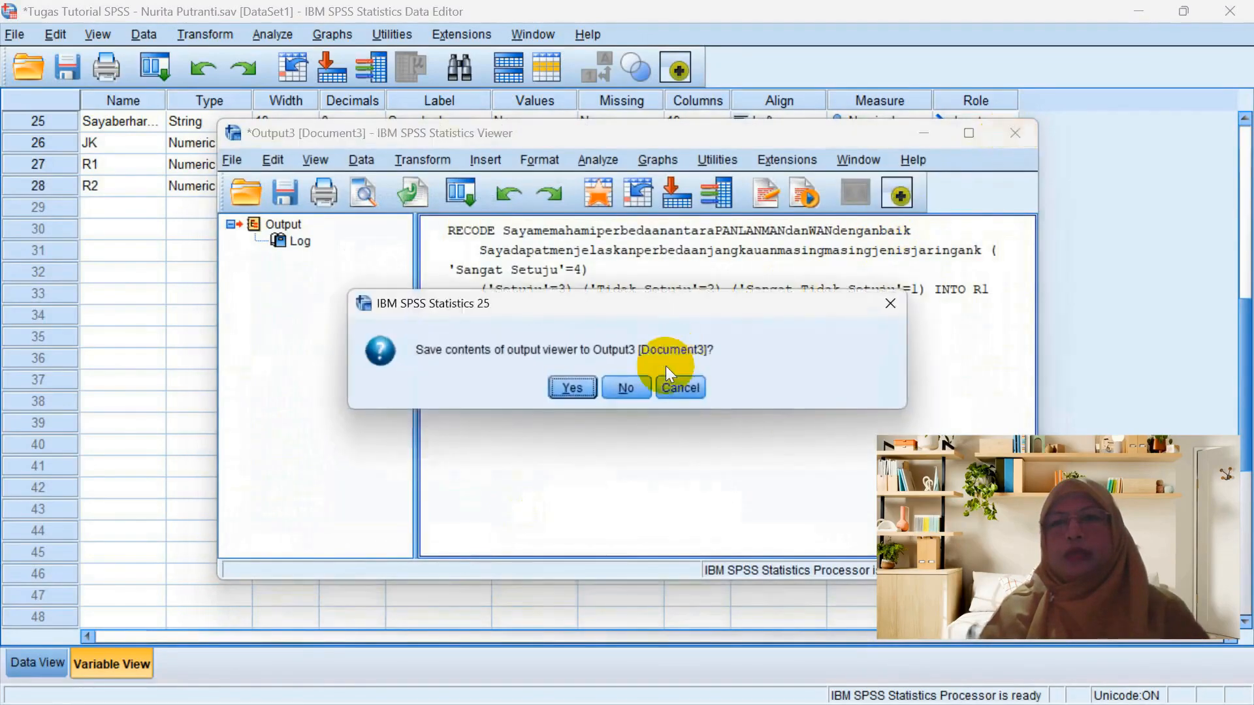
pyautogui.click(626, 390)
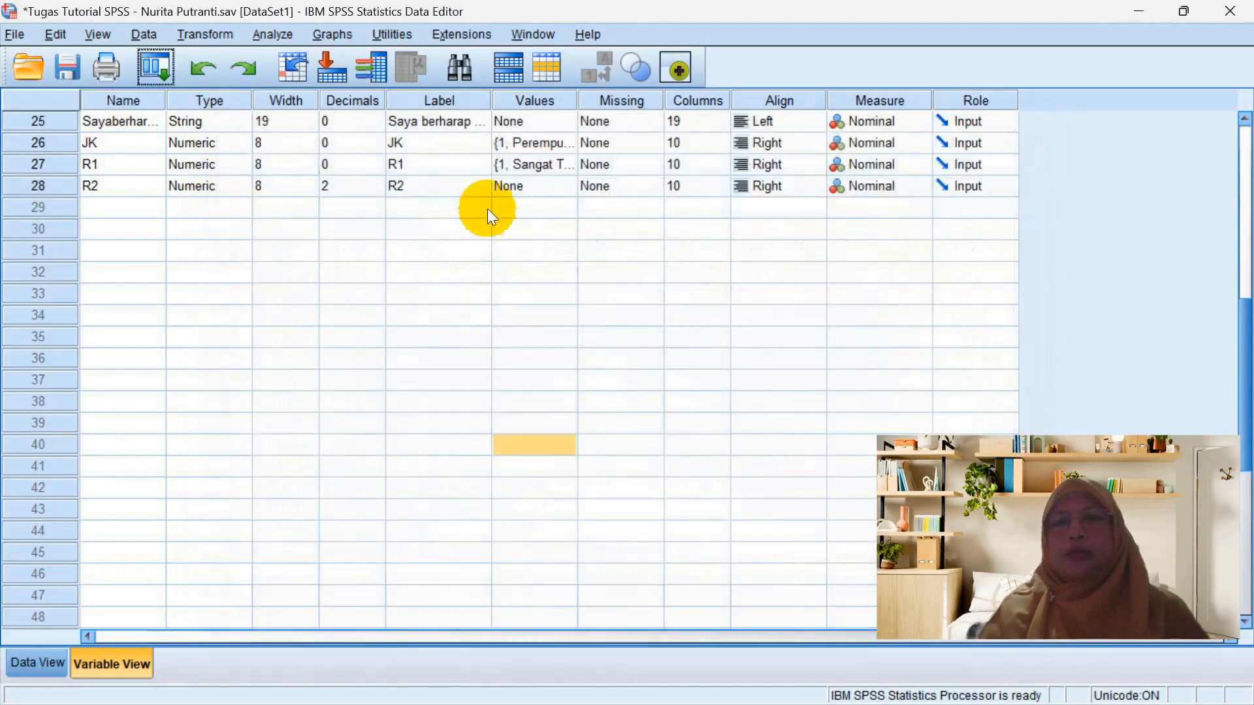
# Open the value labels of R2 and add the label Sangat Setuju for value 4.
pyautogui.click(529, 193)
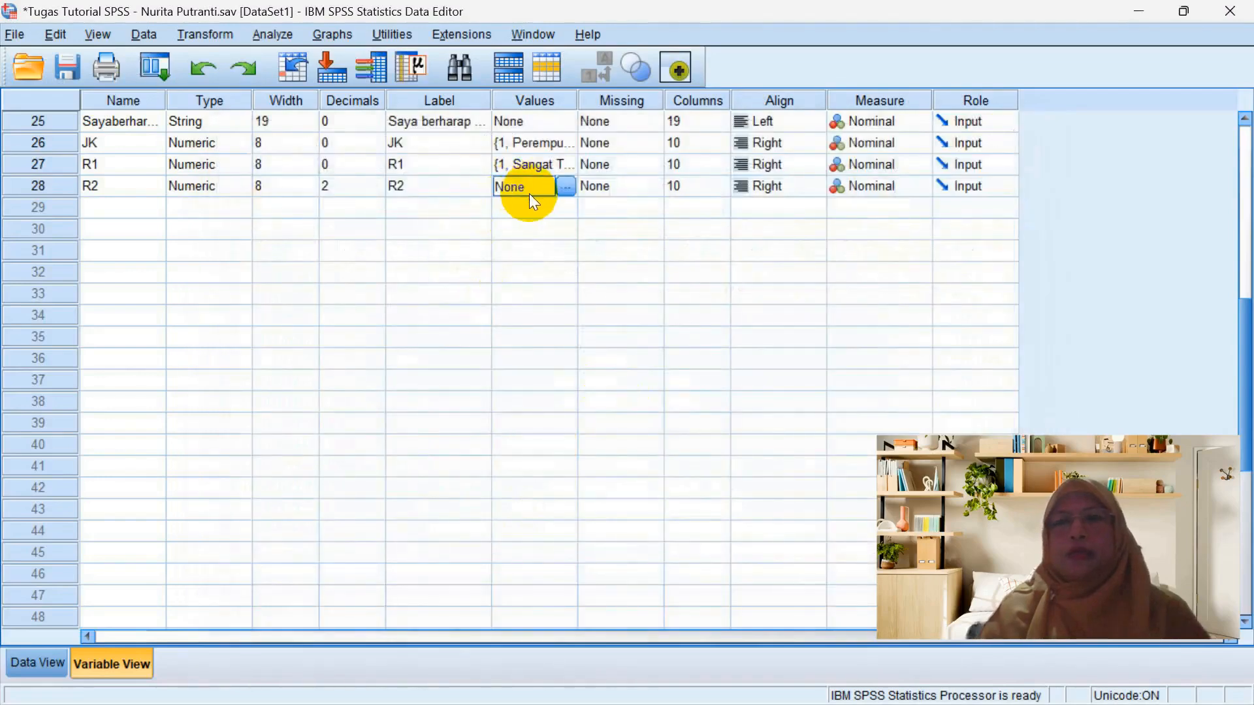
pyautogui.click(563, 188)
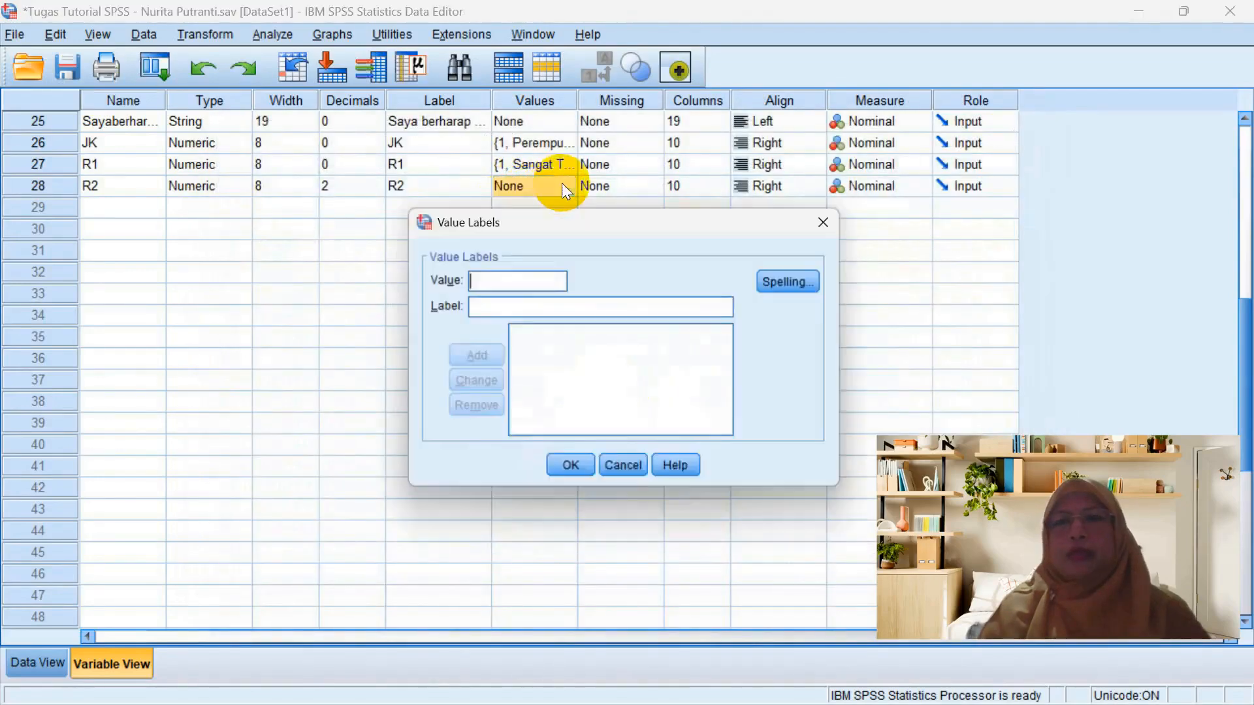
pyautogui.write('4')
pyautogui.click(515, 309)
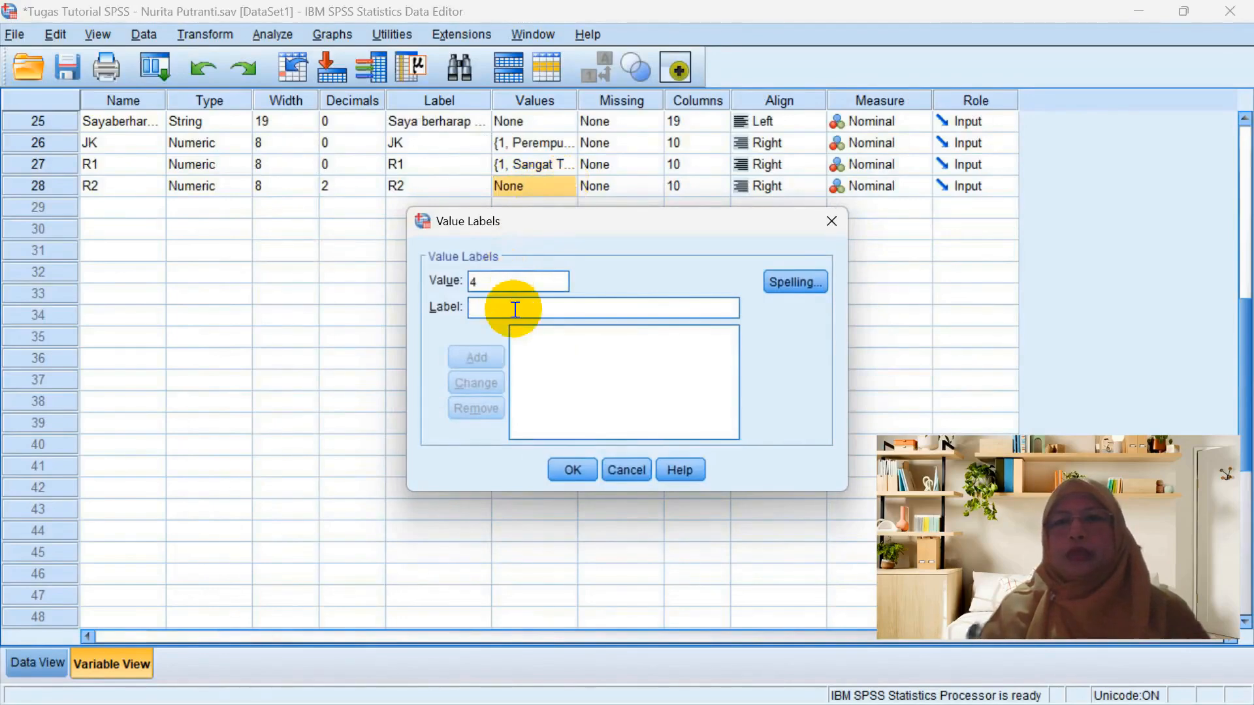
pyautogui.write('Sangat Setuj')
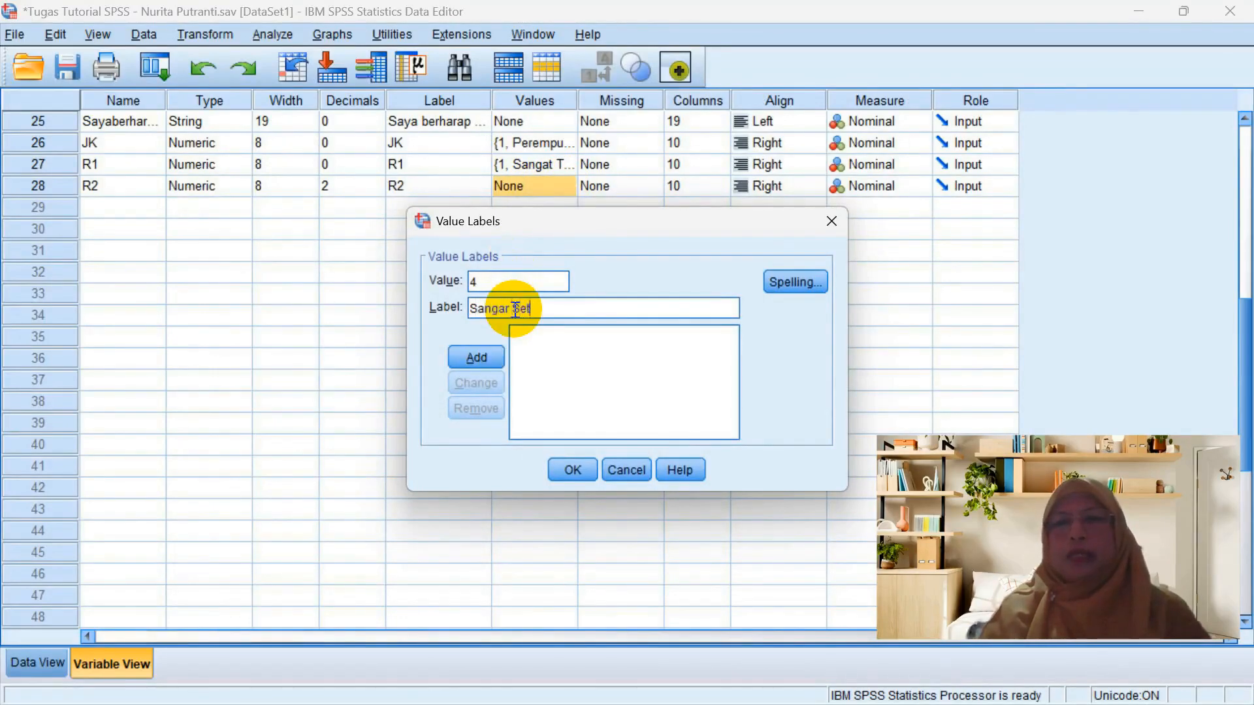
pyautogui.write('uju')
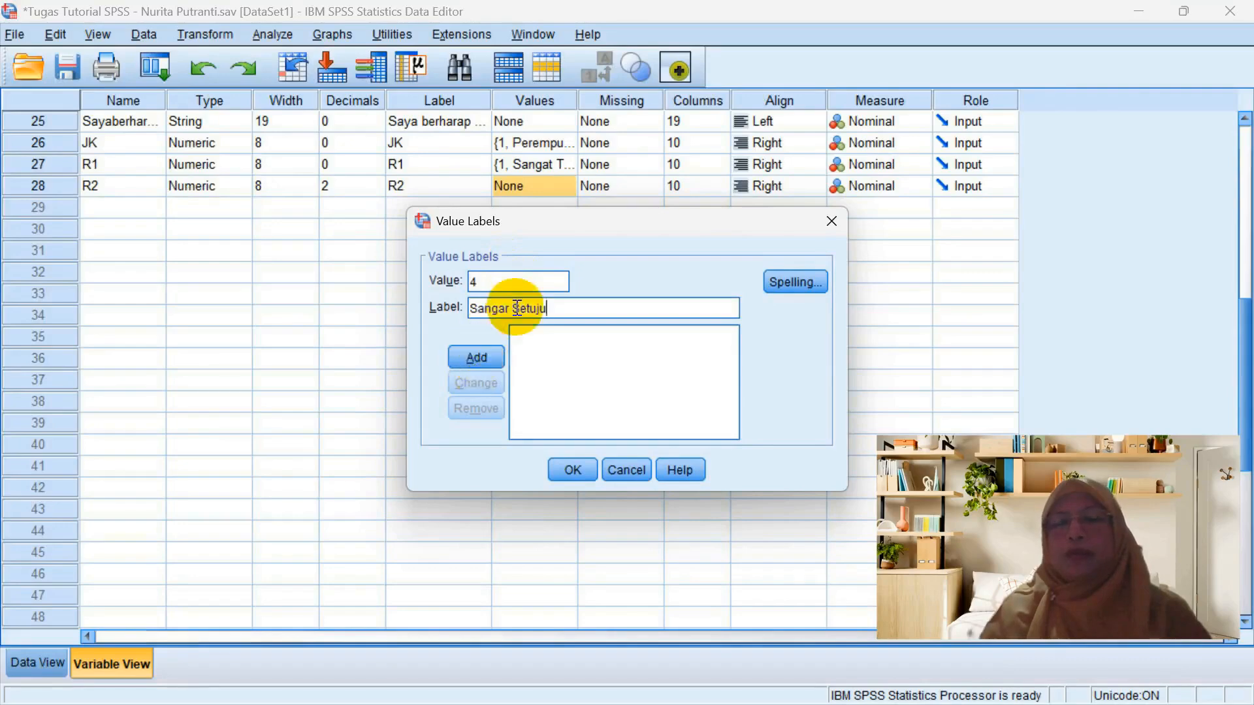
pyautogui.click(510, 308)
pyautogui.press('BackSpace')
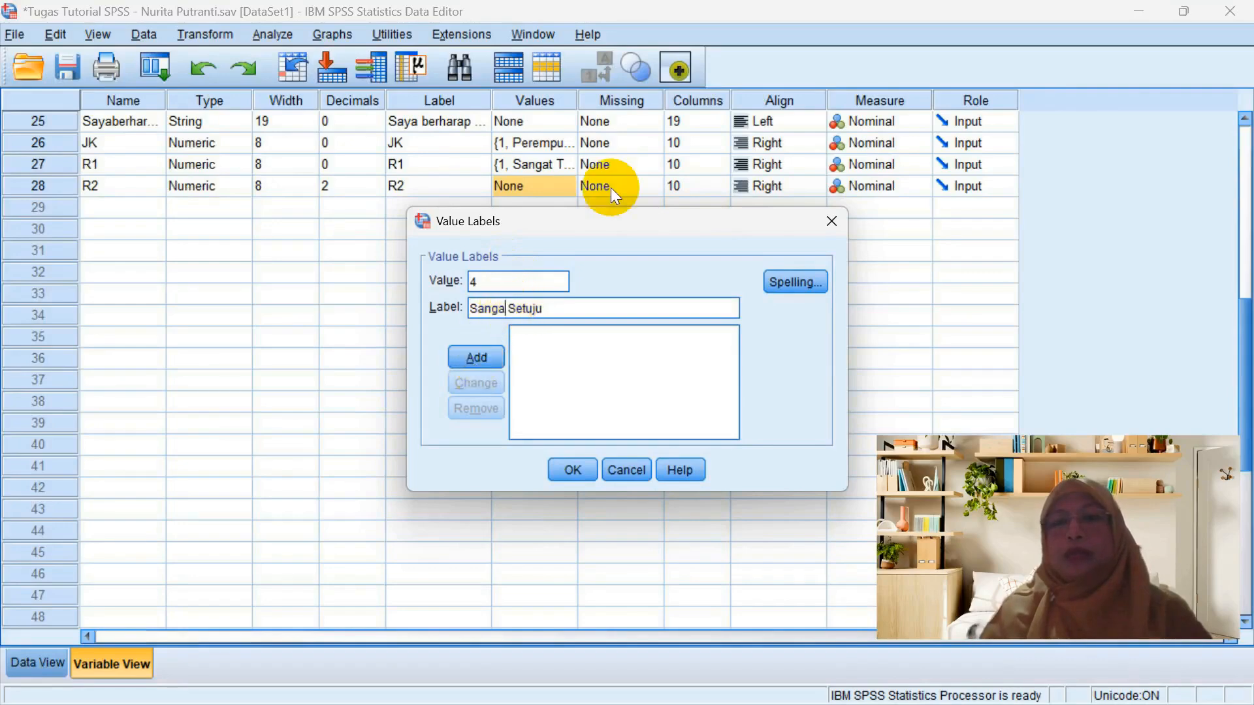
pyautogui.write('t')
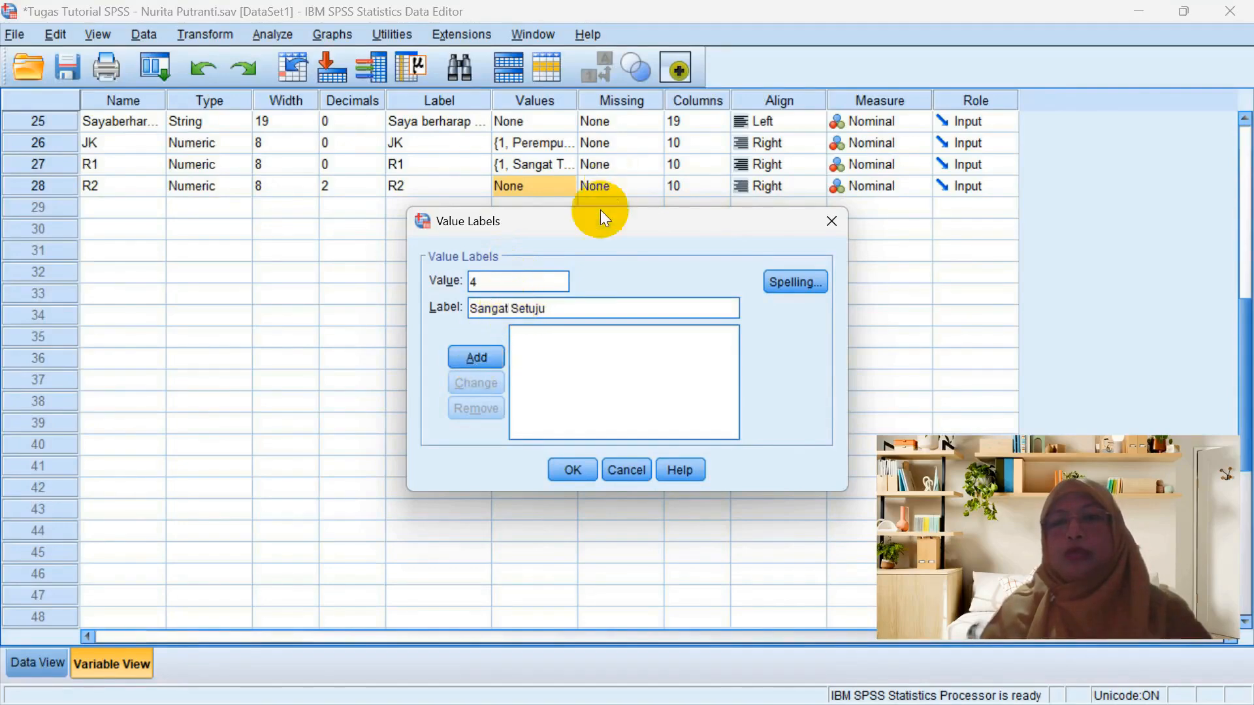
pyautogui.click(473, 358)
# Add the label Setuju for value 3 of R2.
pyautogui.click(493, 291)
pyautogui.write('3')
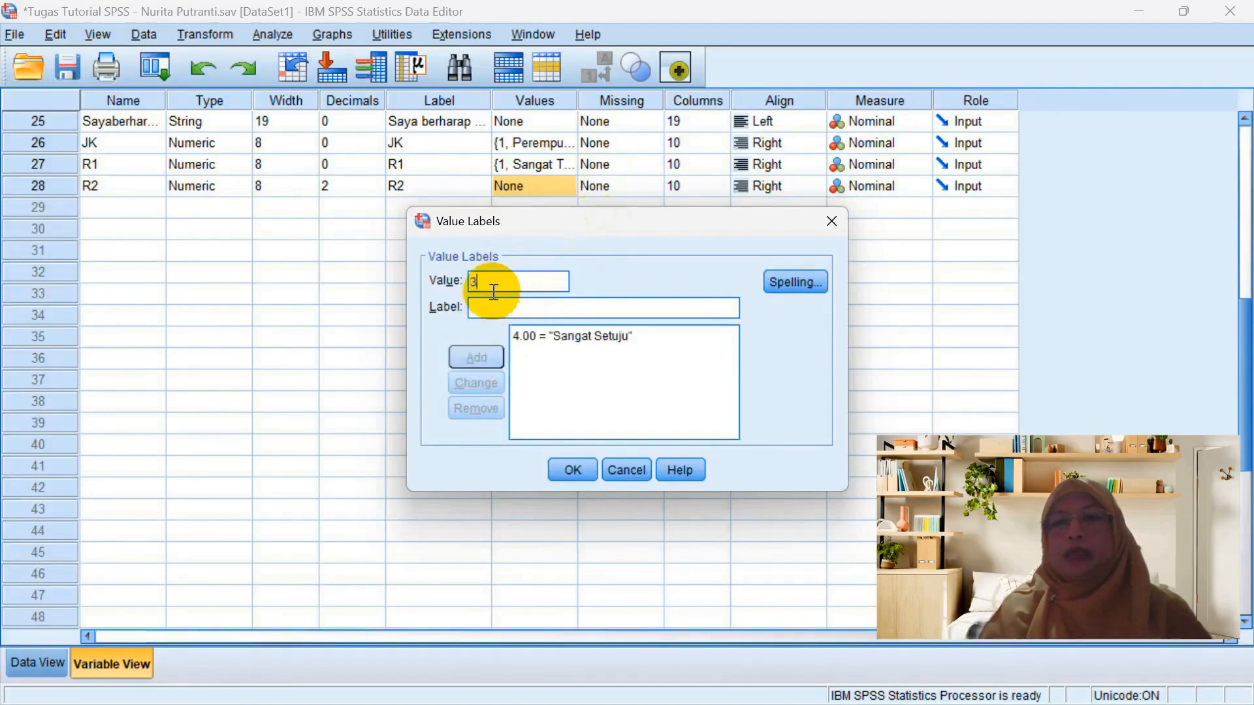
pyautogui.click(498, 308)
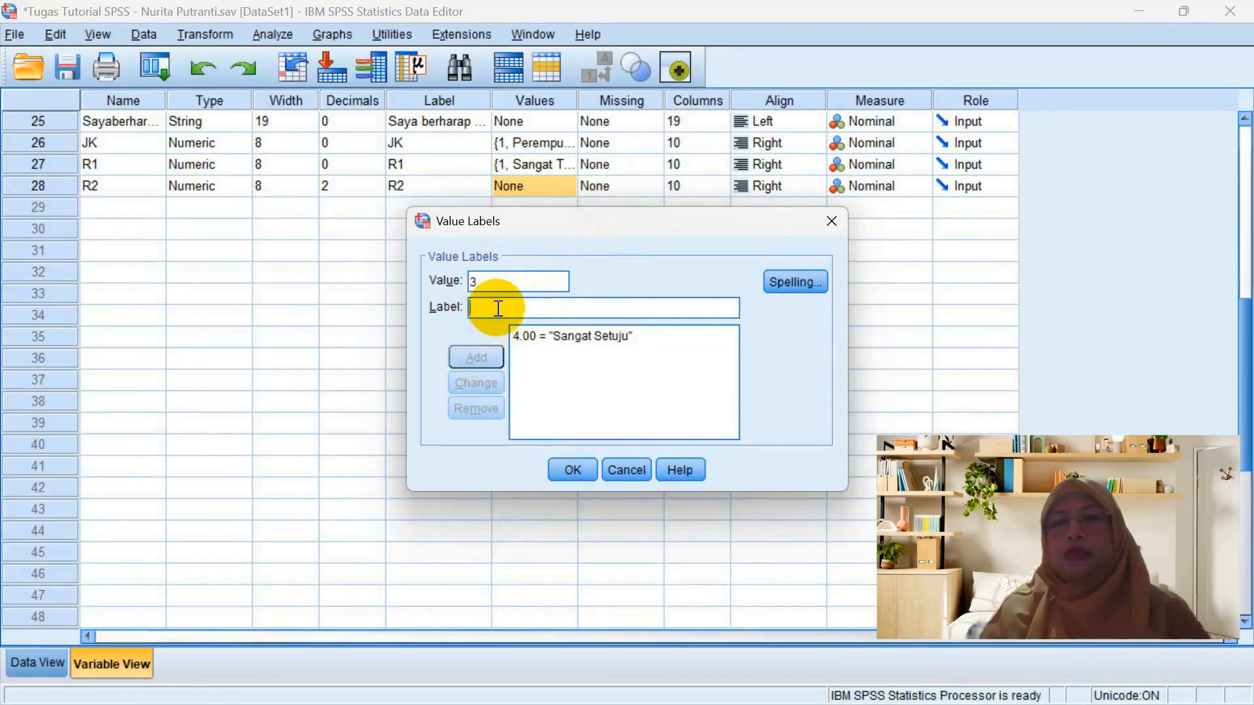
pyautogui.write('S')
pyautogui.press('BackSpace')
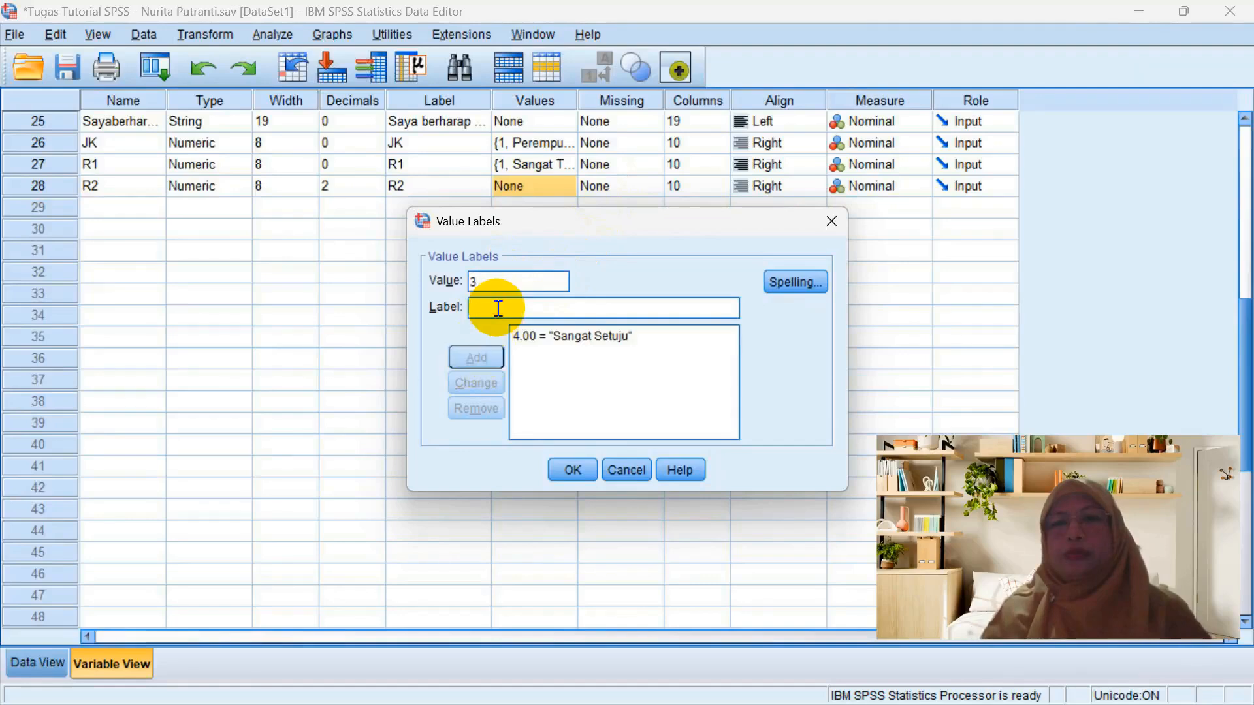
pyautogui.write('Setuju')
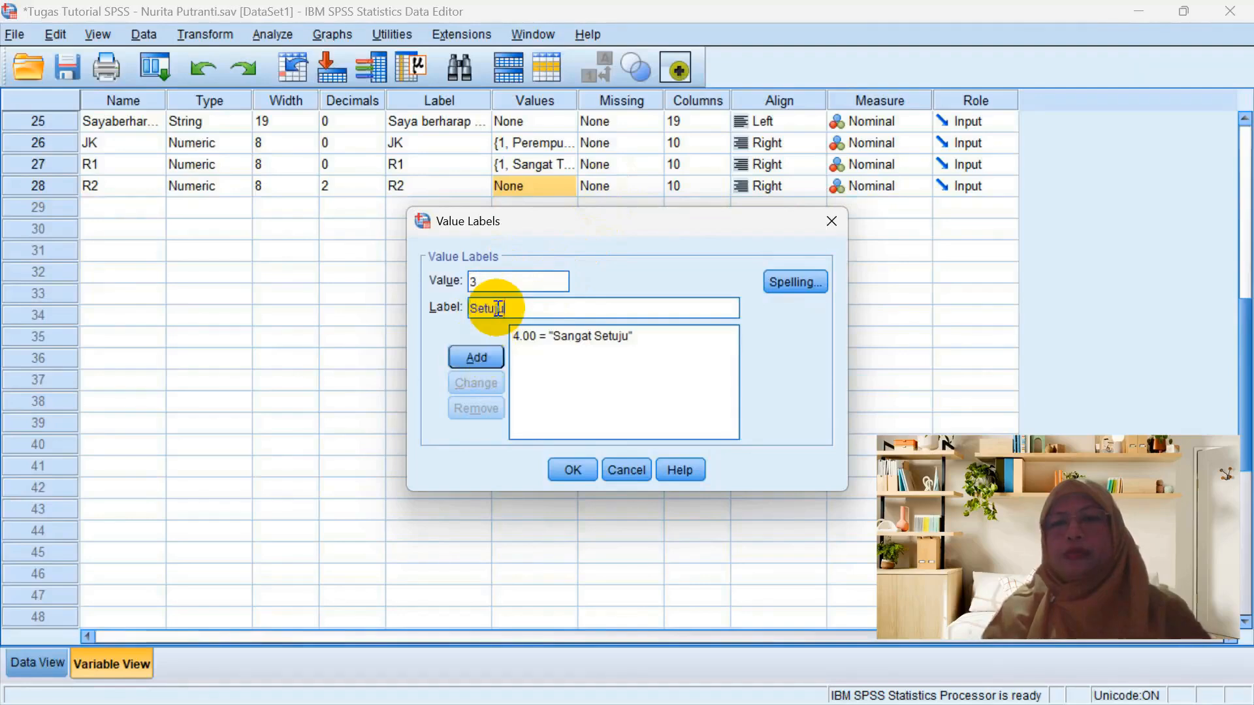
pyautogui.click(476, 357)
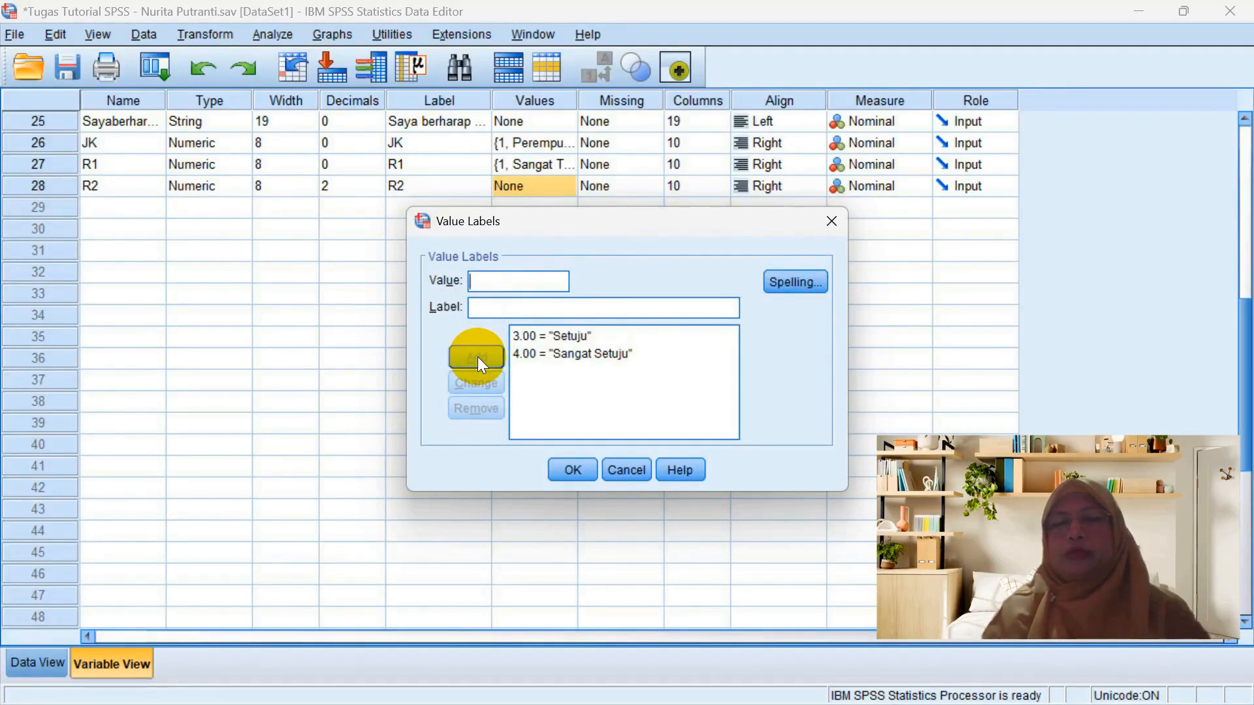
# Add the label Tidak Setuju for value 2 of R2.
pyautogui.write('2')
pyautogui.press('Tab')
pyautogui.write('T')
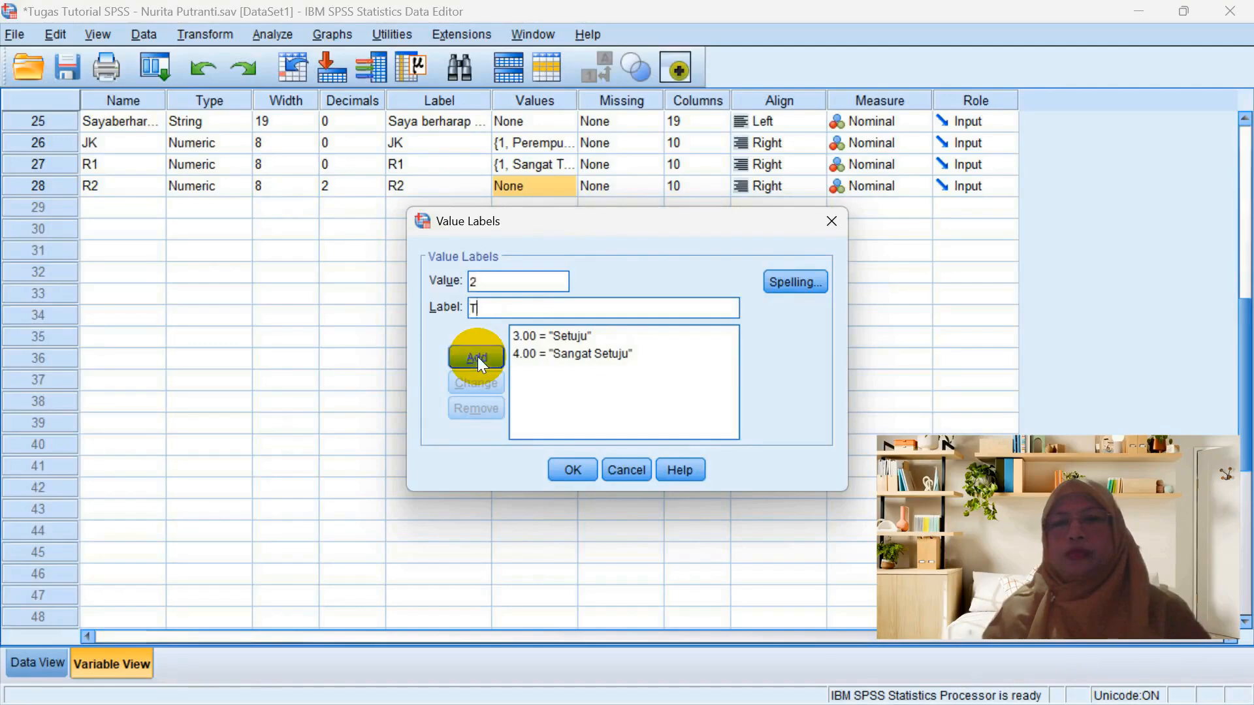
pyautogui.write('idak Setuju')
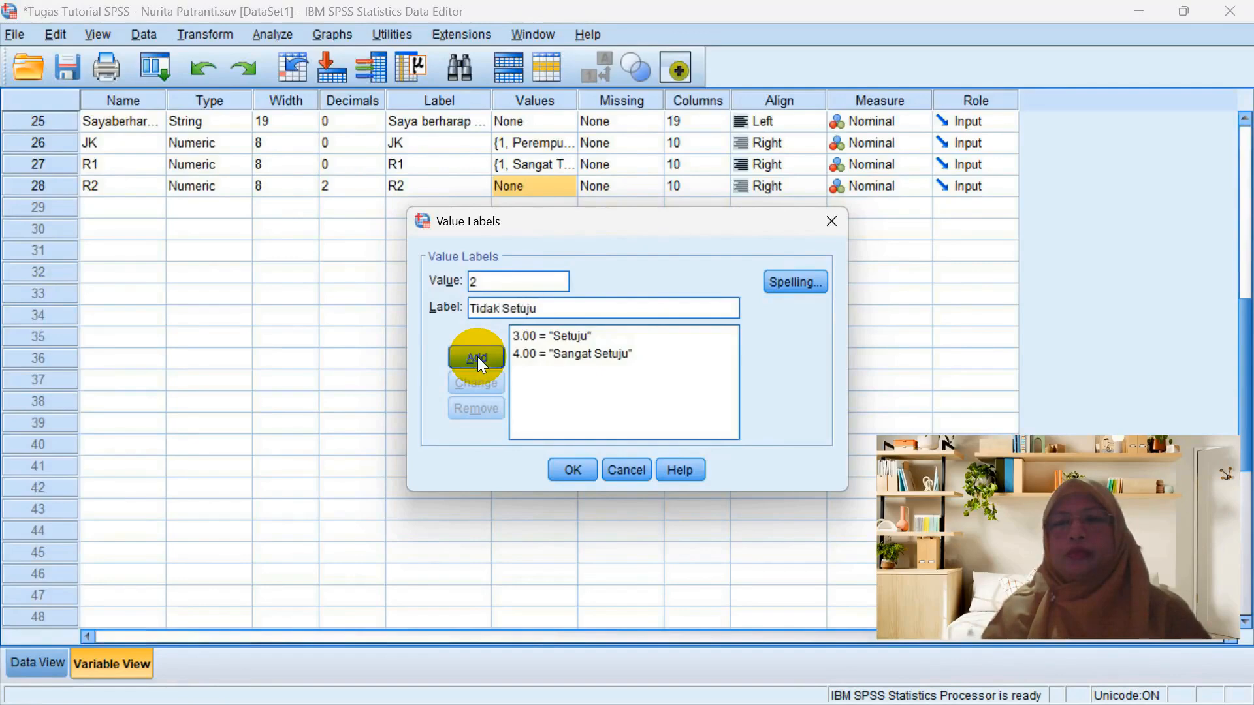
pyautogui.click(476, 357)
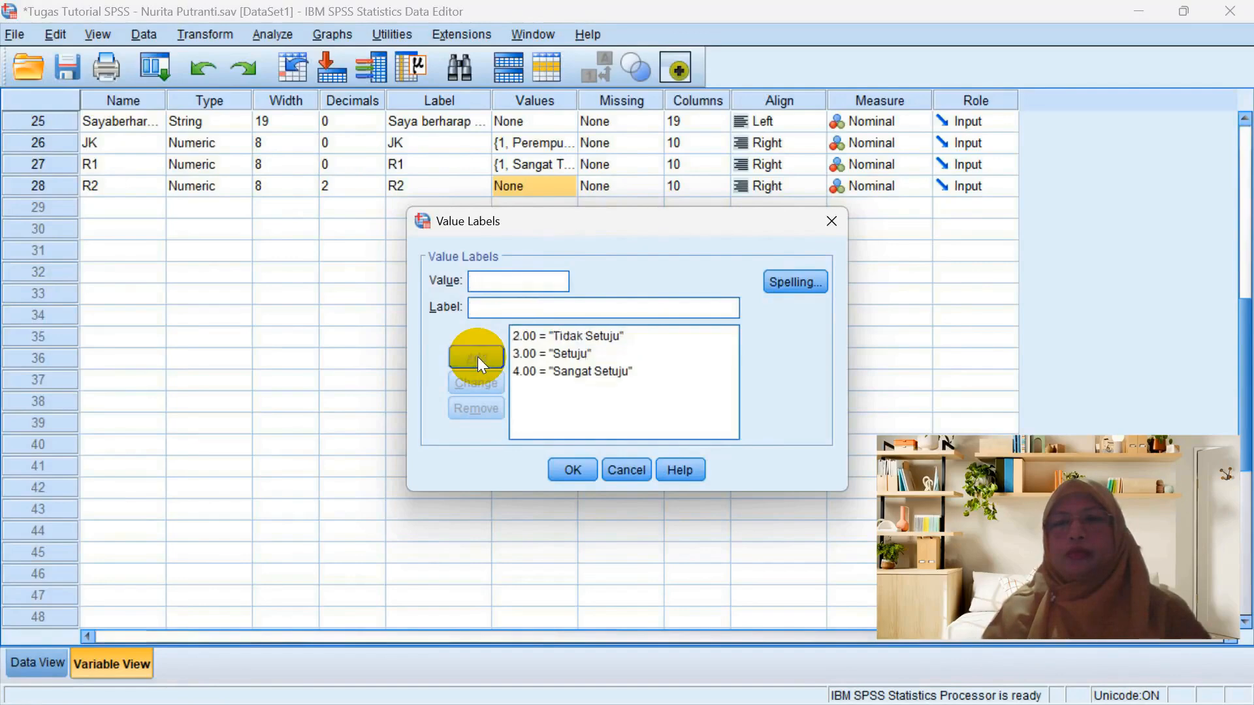
# Add the label Sangat Tidak Setuju for value 1 of R2 and accept the value labels.
pyautogui.write('1')
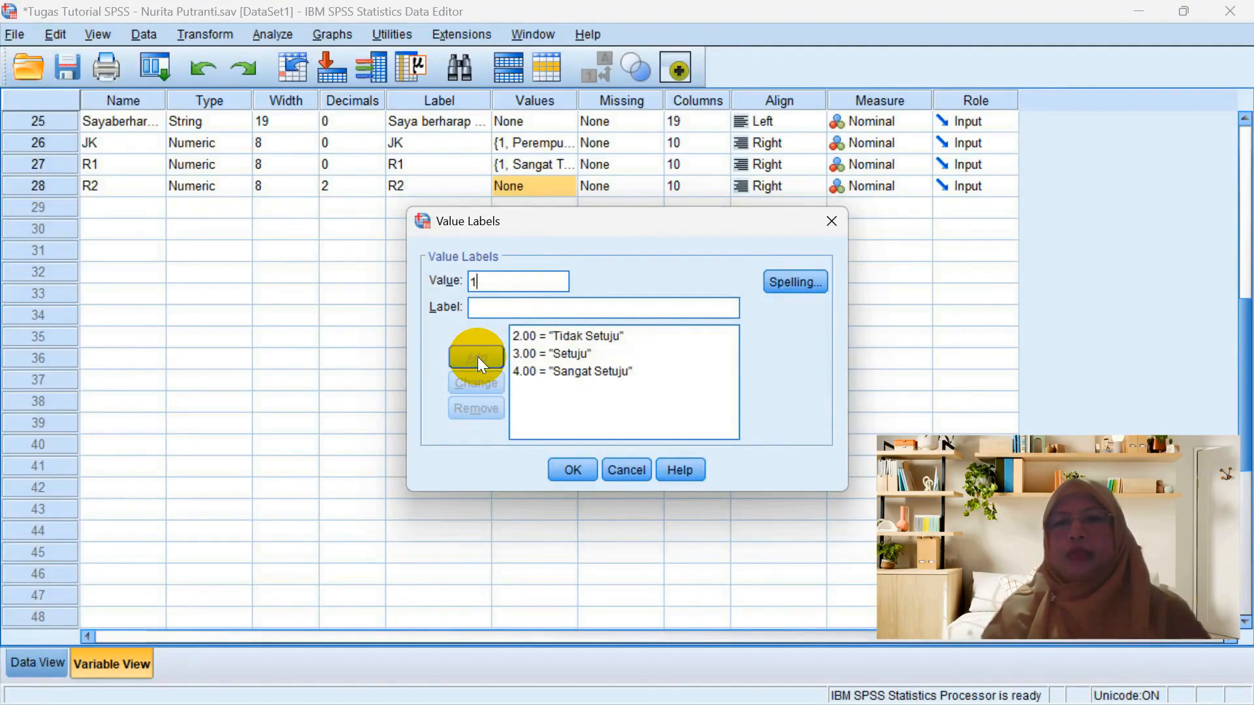
pyautogui.click(489, 305)
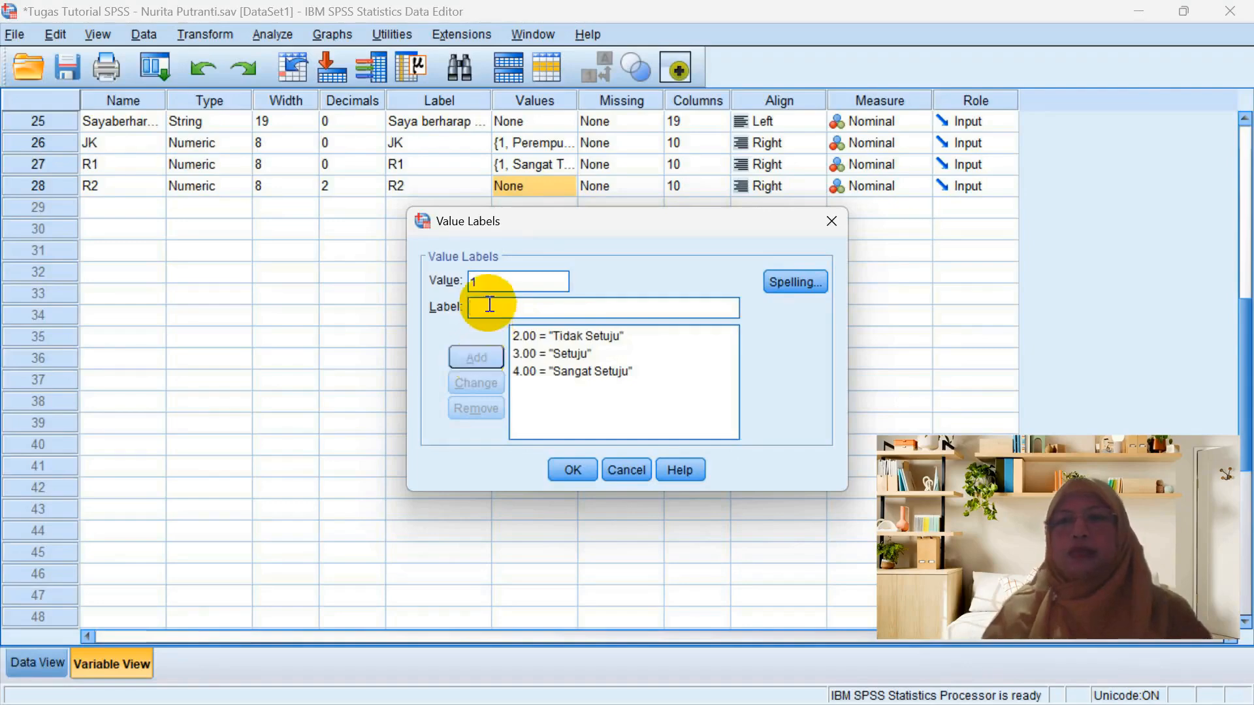
pyautogui.write('Sangat Tifa')
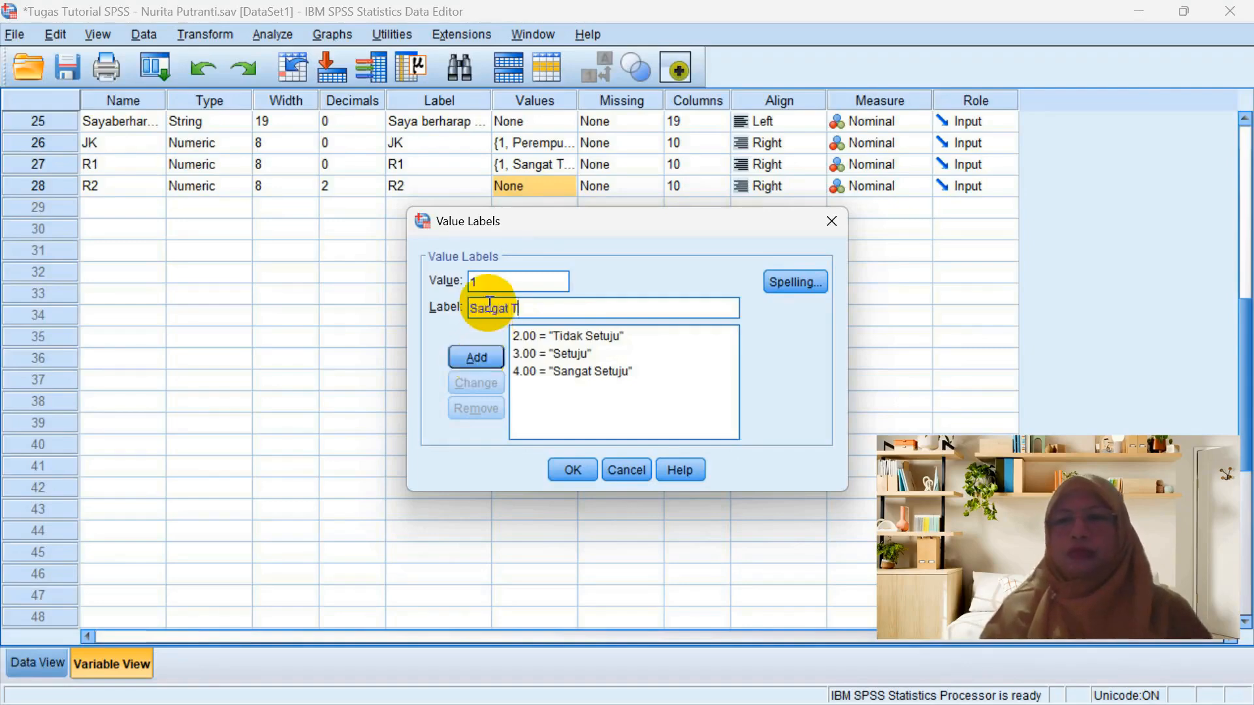
pyautogui.press('BackSpace')
pyautogui.press('BackSpace')
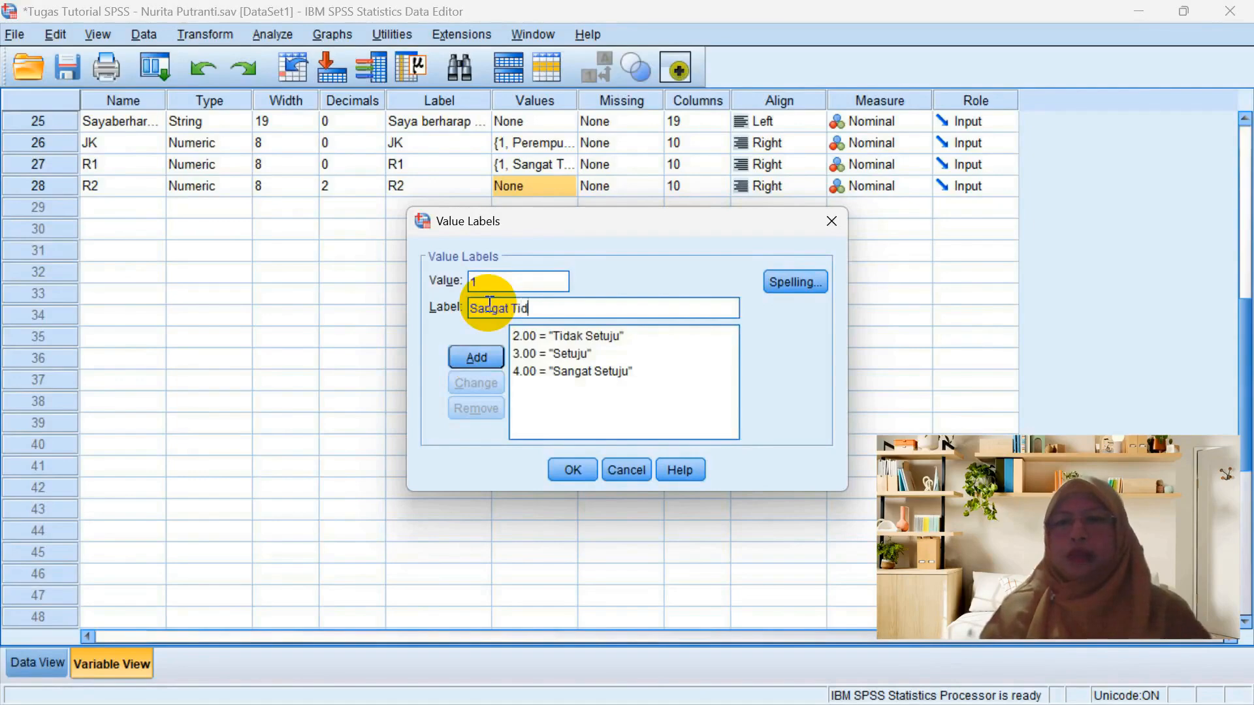
pyautogui.write('dak Setuju')
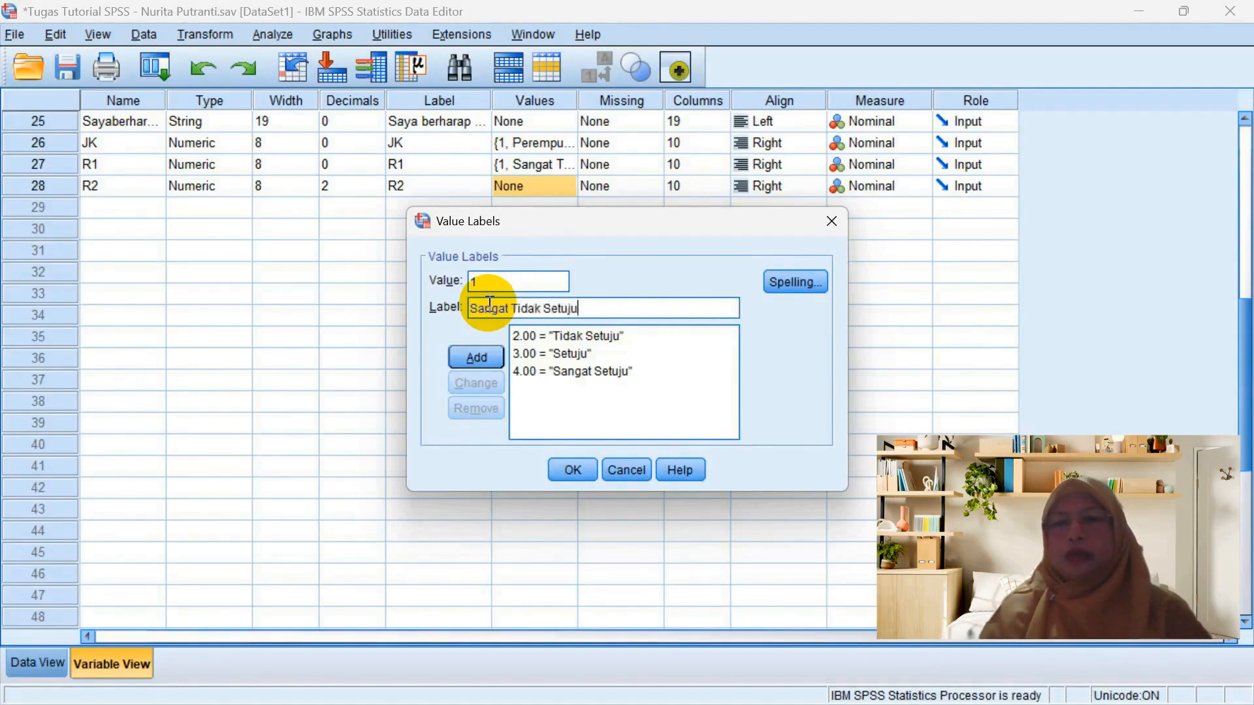
pyautogui.click(489, 356)
pyautogui.click(586, 470)
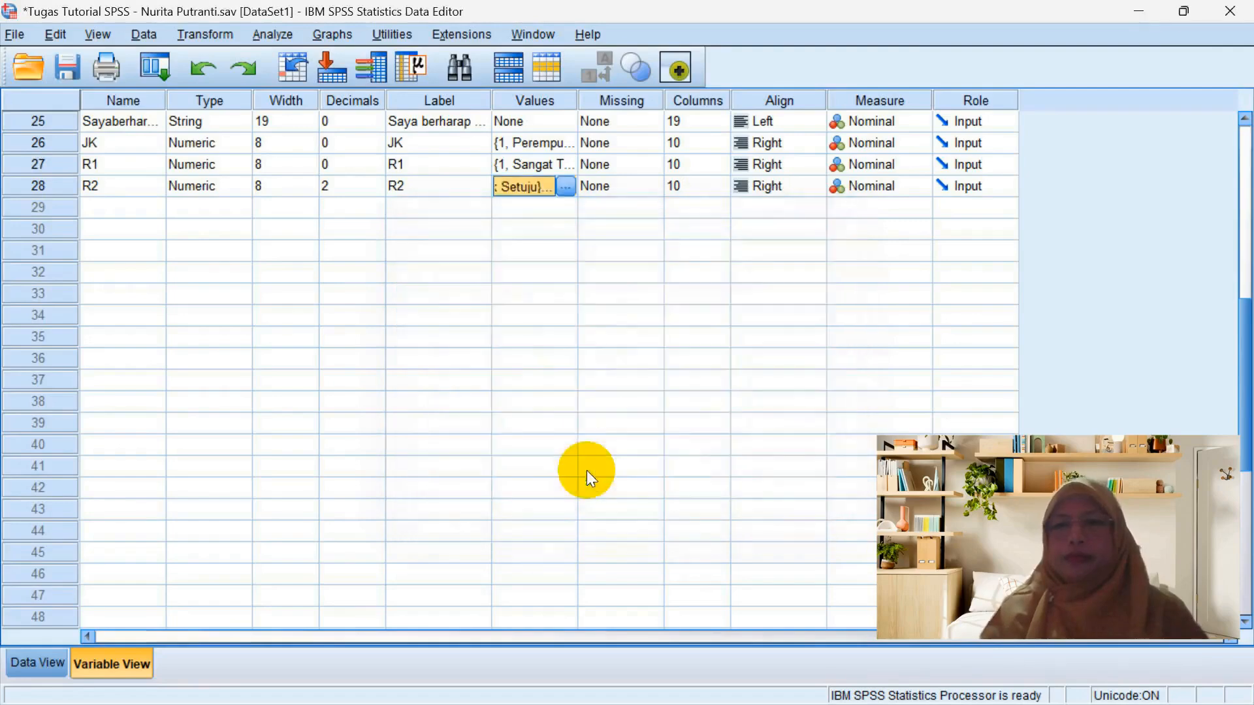
# Set the decimals of R2 to 0.
pyautogui.click(337, 190)
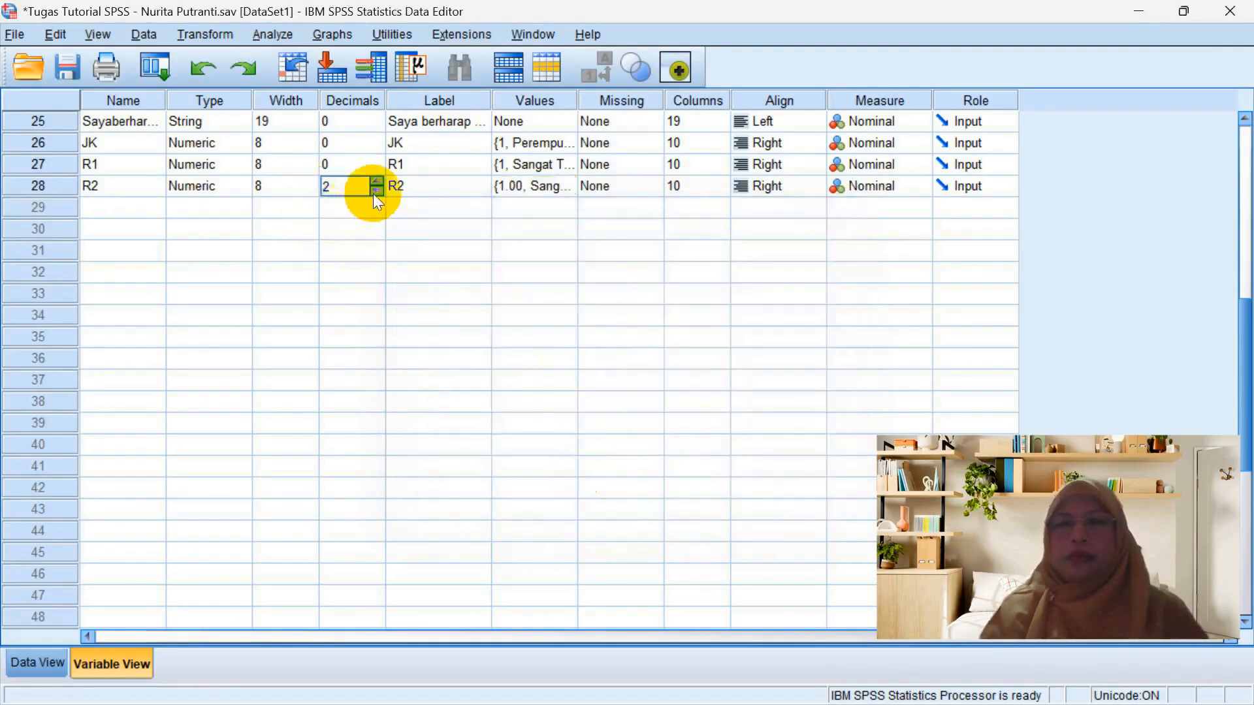
pyautogui.click(376, 191)
pyautogui.click(377, 191)
pyautogui.click(512, 187)
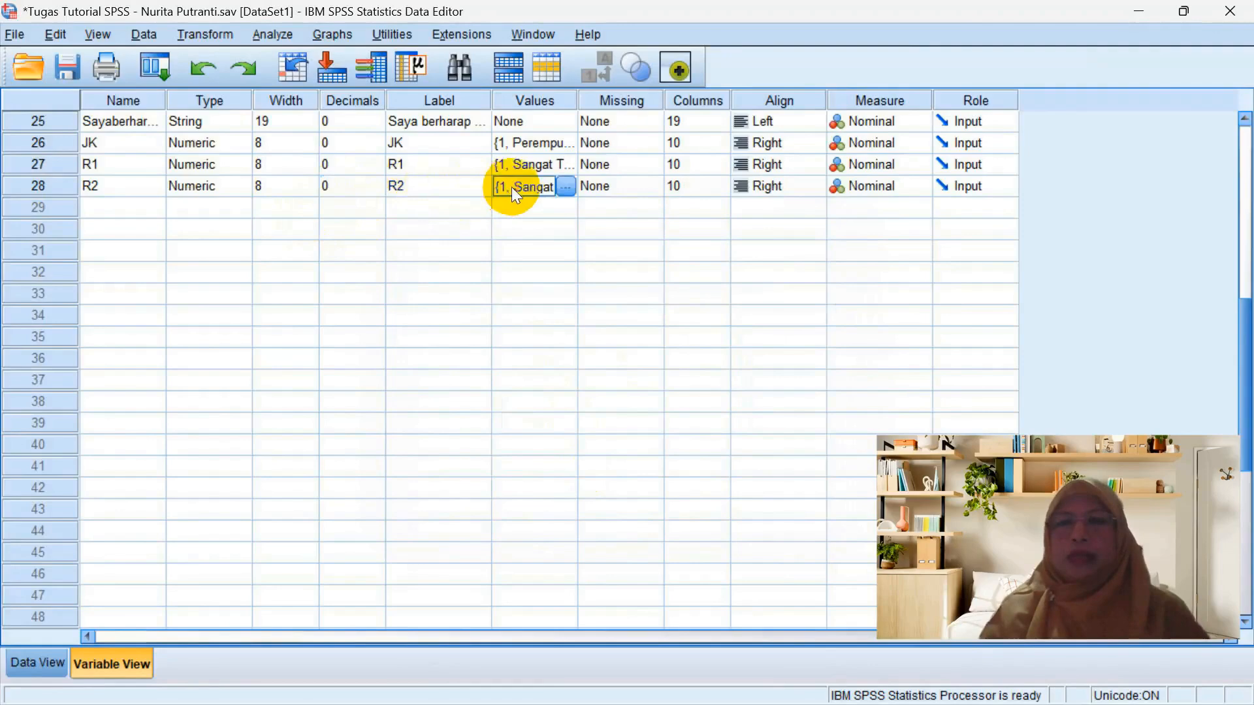
pyautogui.click(544, 277)
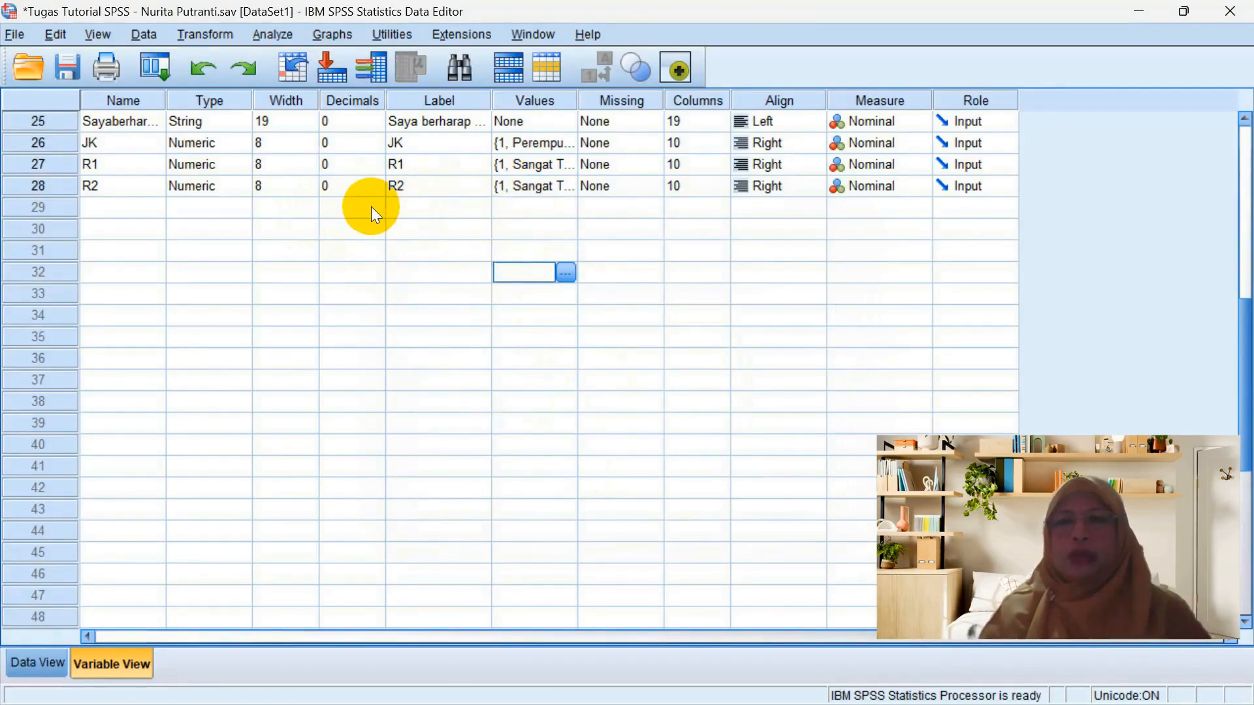
# Add the item starting "Saya sering merasa bingung" to the recode into different variables, with output name and label R3.
pyautogui.click(208, 34)
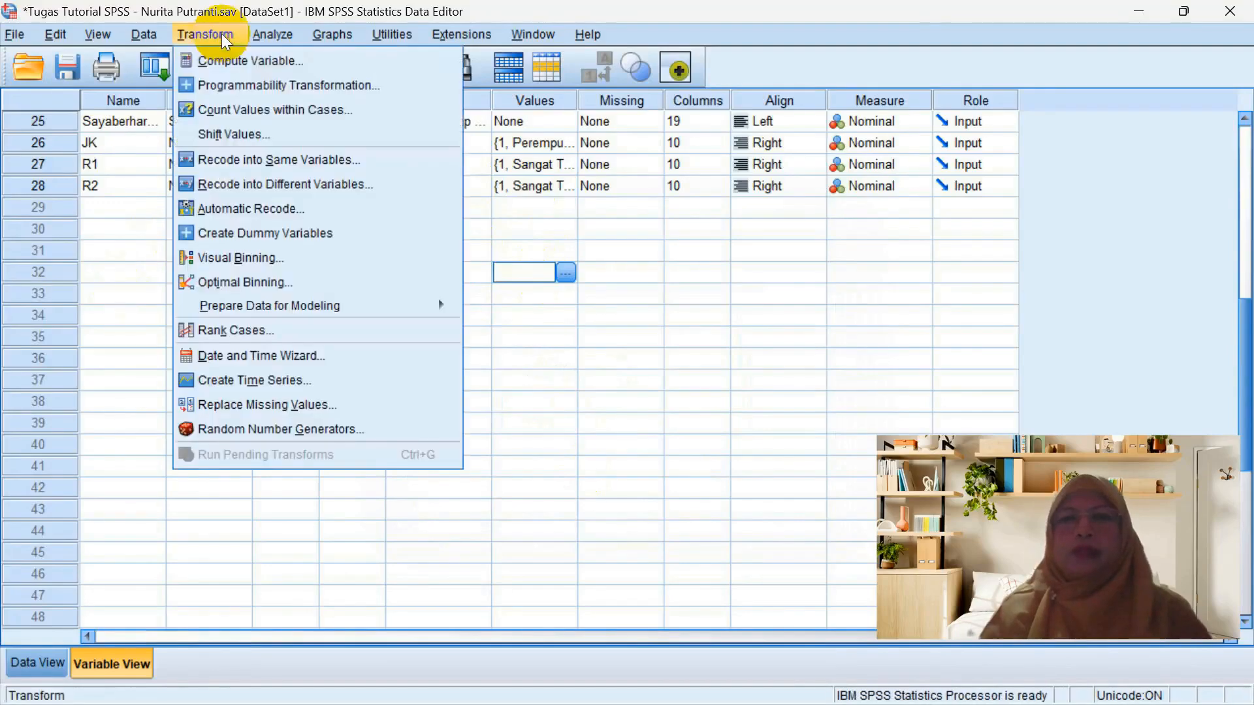
pyautogui.click(264, 185)
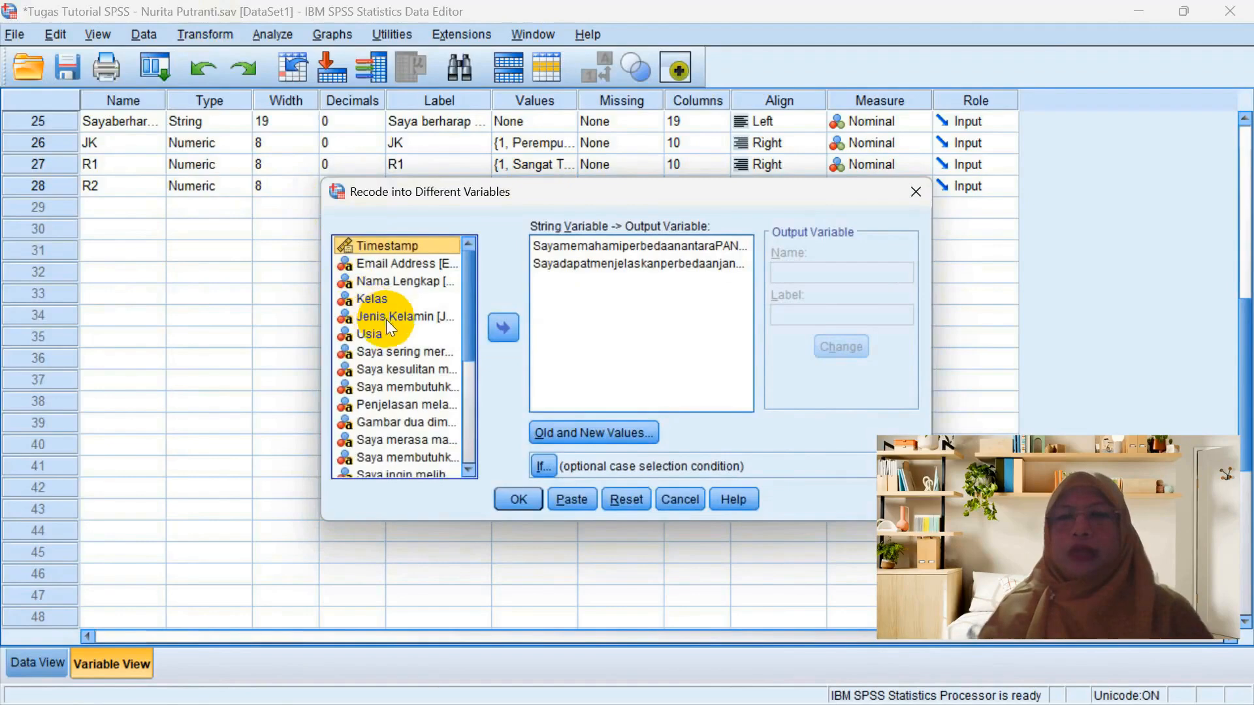
pyautogui.click(404, 352)
pyautogui.click(504, 327)
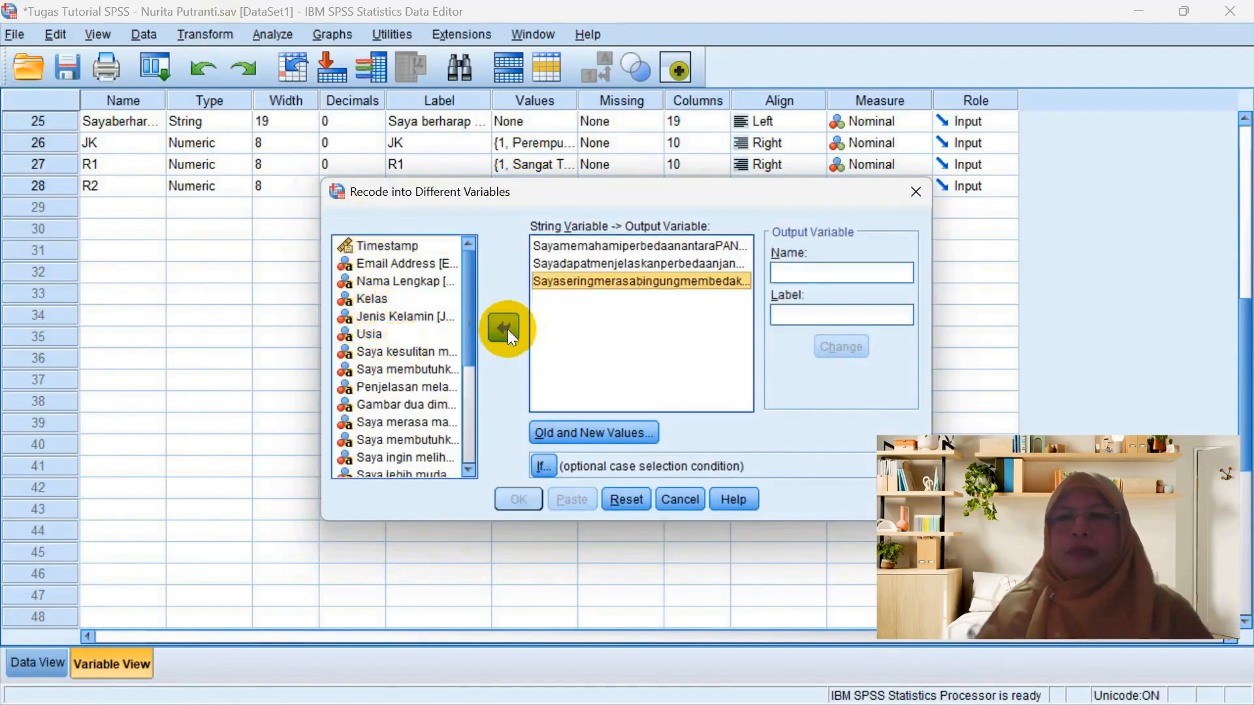
pyautogui.click(788, 273)
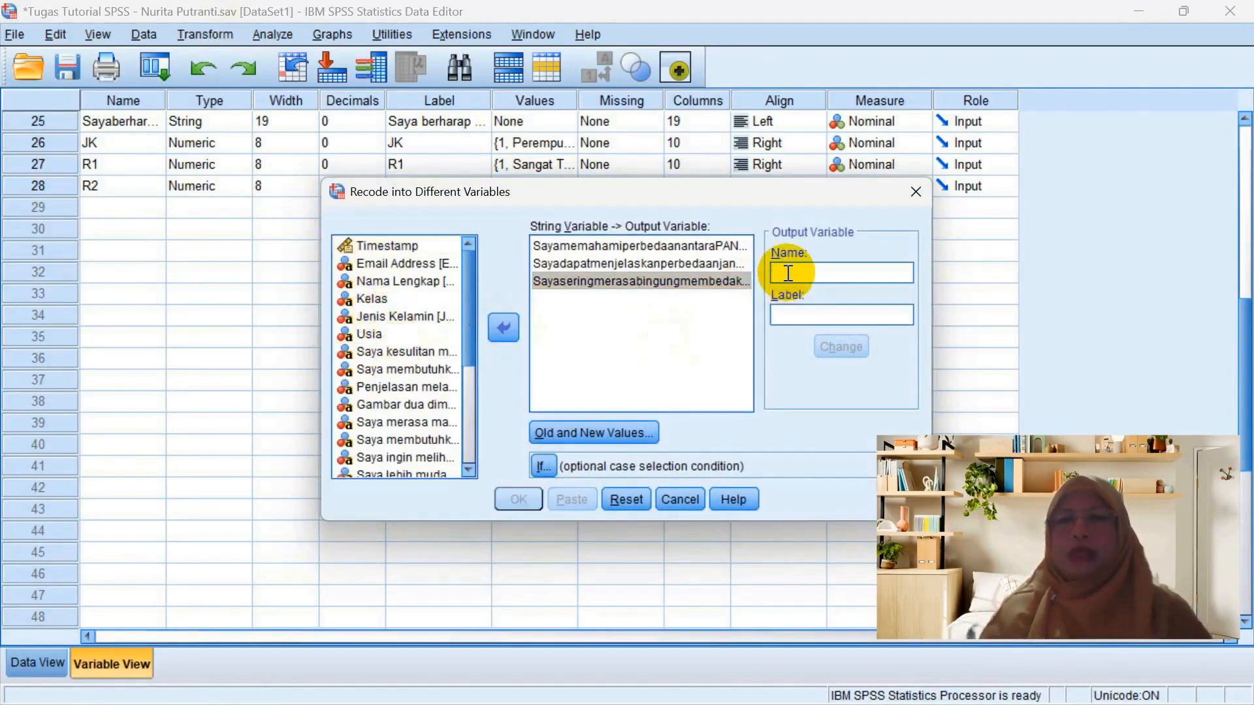
pyautogui.write('R3')
pyautogui.click(790, 306)
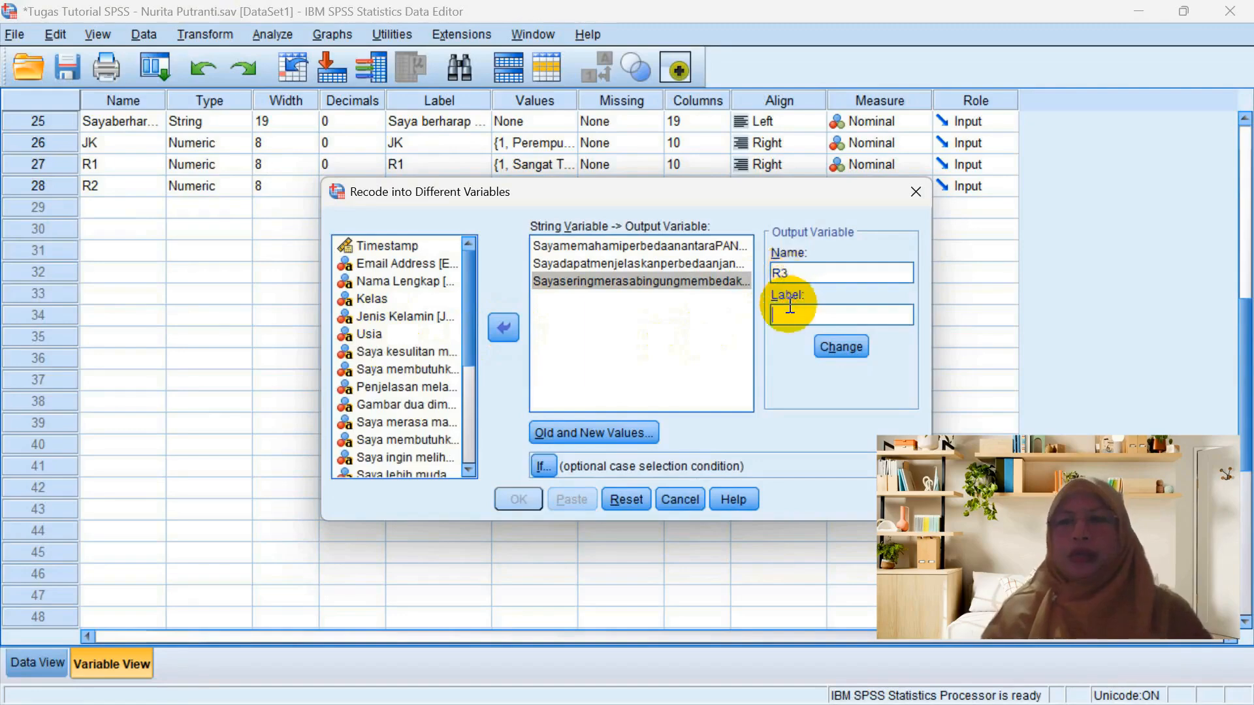
pyautogui.write('R3')
pyautogui.click(824, 341)
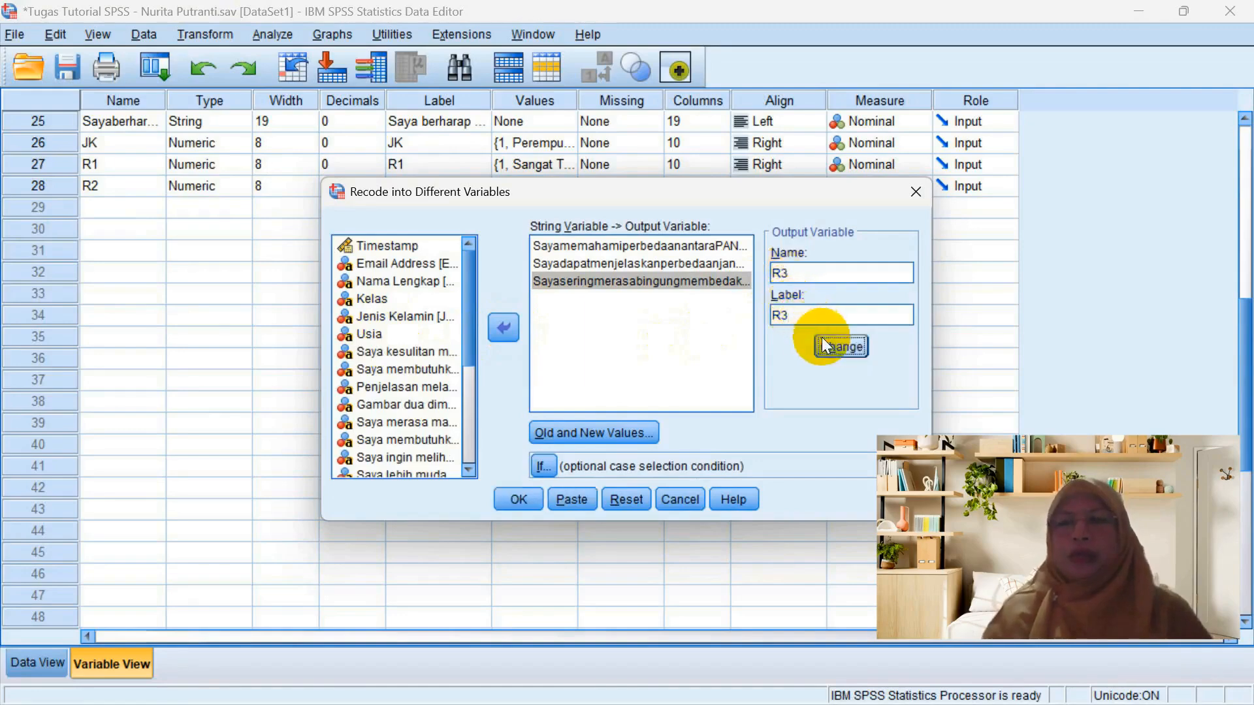
# Run the recode into R3 with the existing value mapping and close the output window without saving its contents.
pyautogui.click(635, 431)
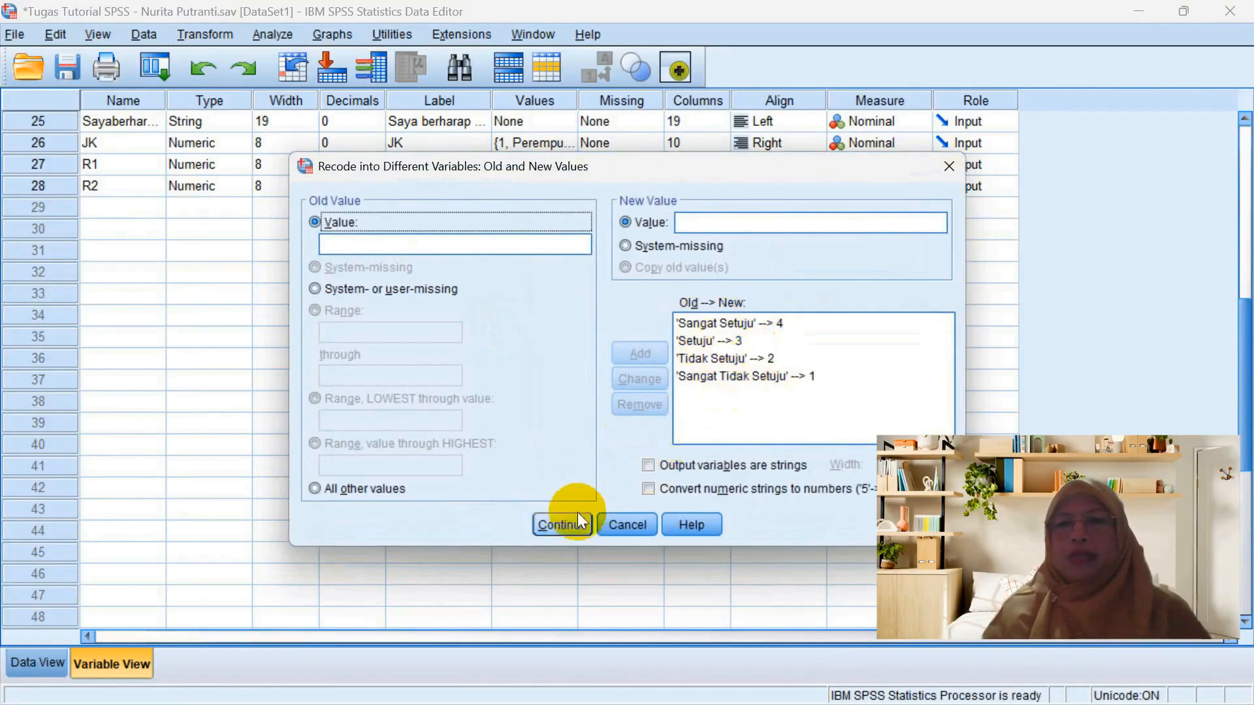
pyautogui.click(558, 525)
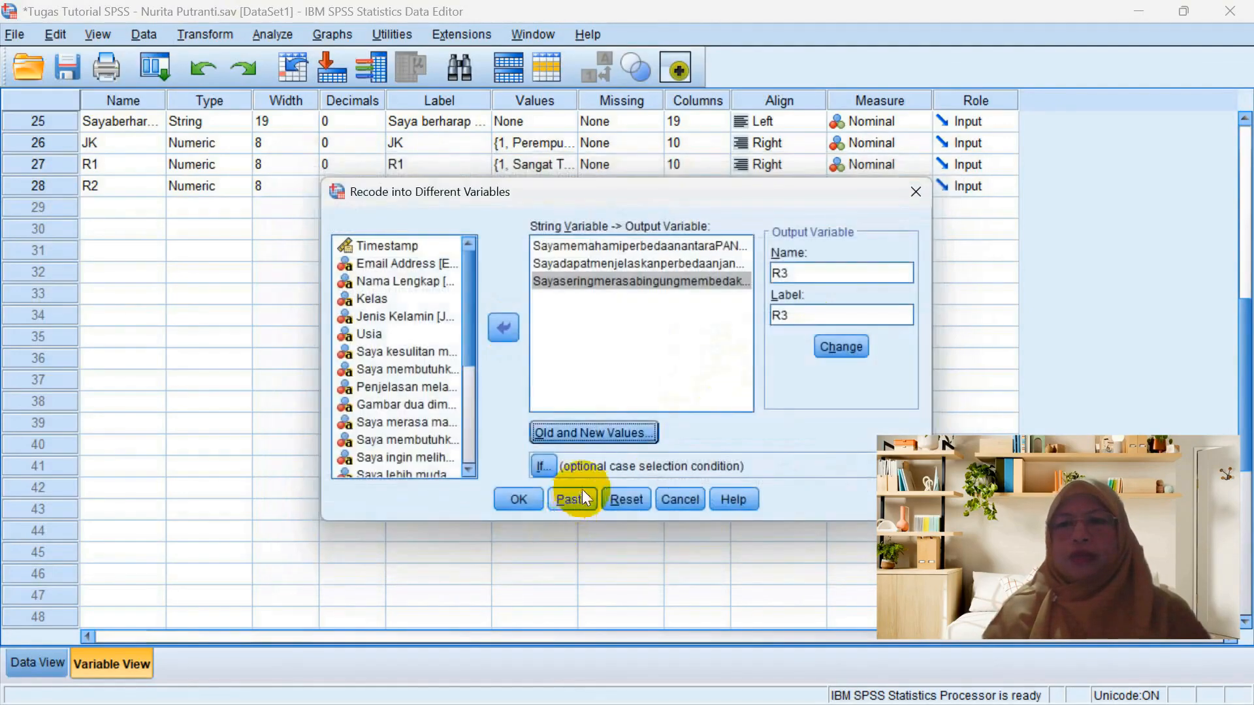
pyautogui.click(520, 500)
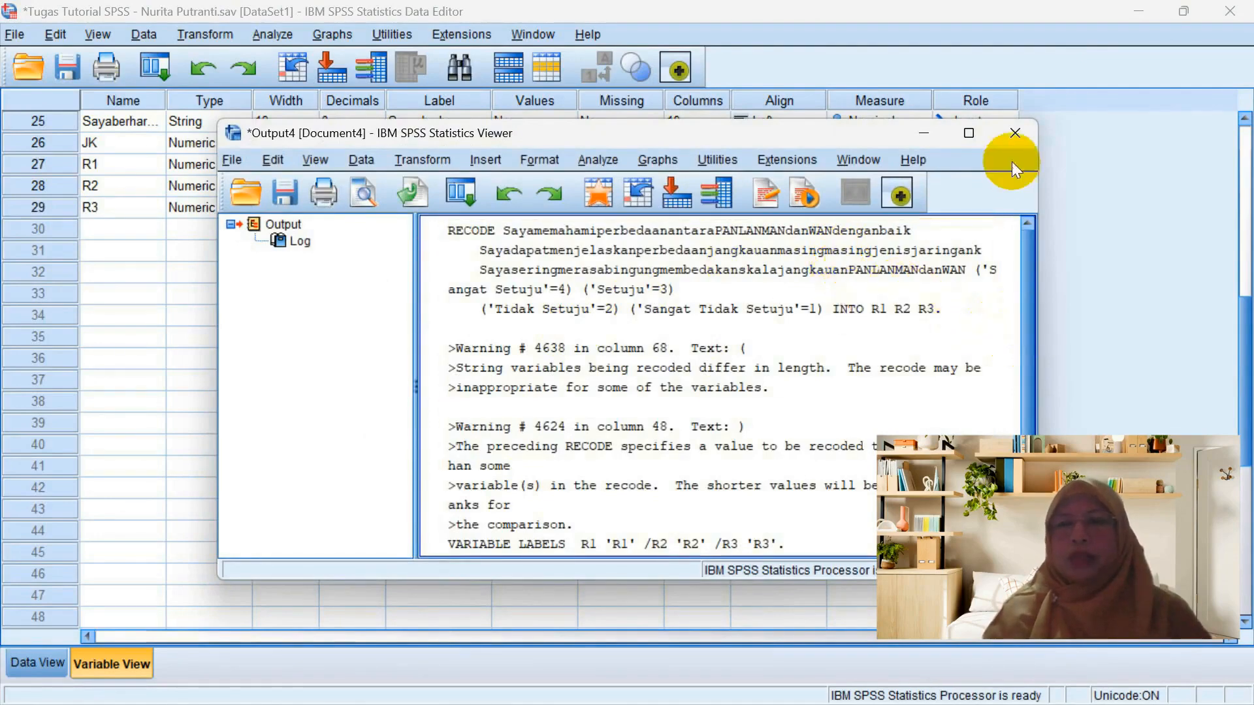
pyautogui.click(1014, 133)
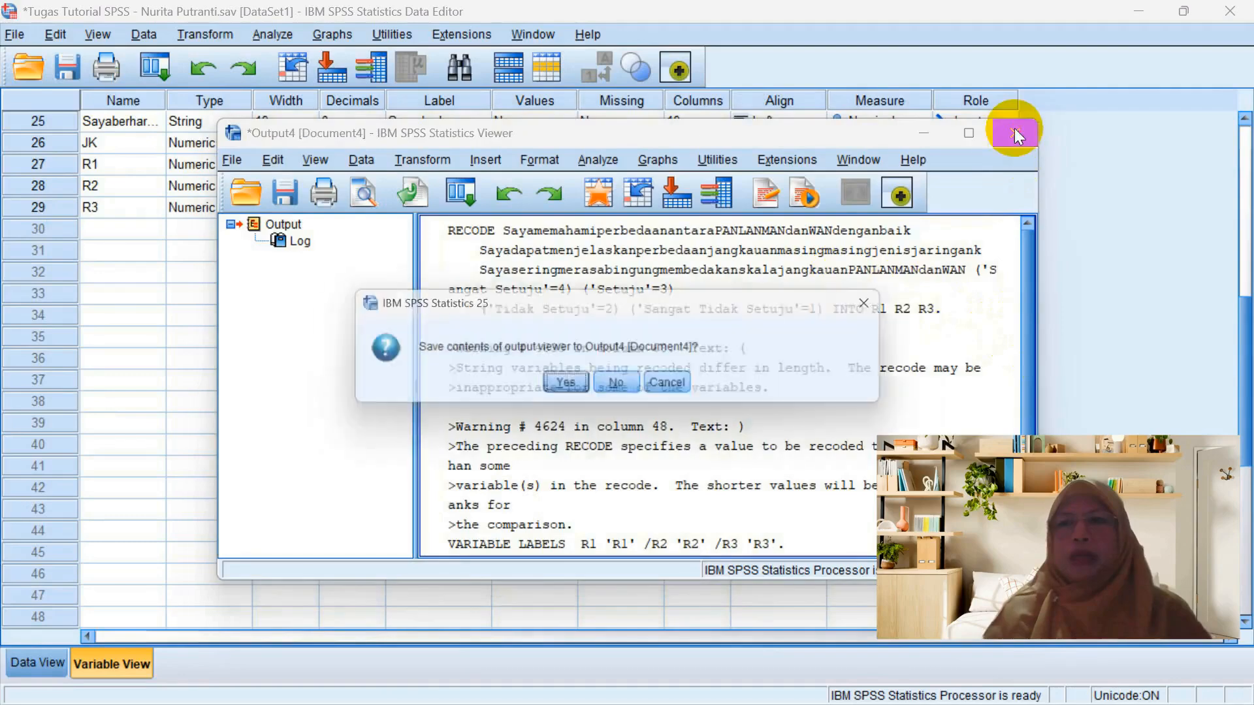
pyautogui.click(634, 389)
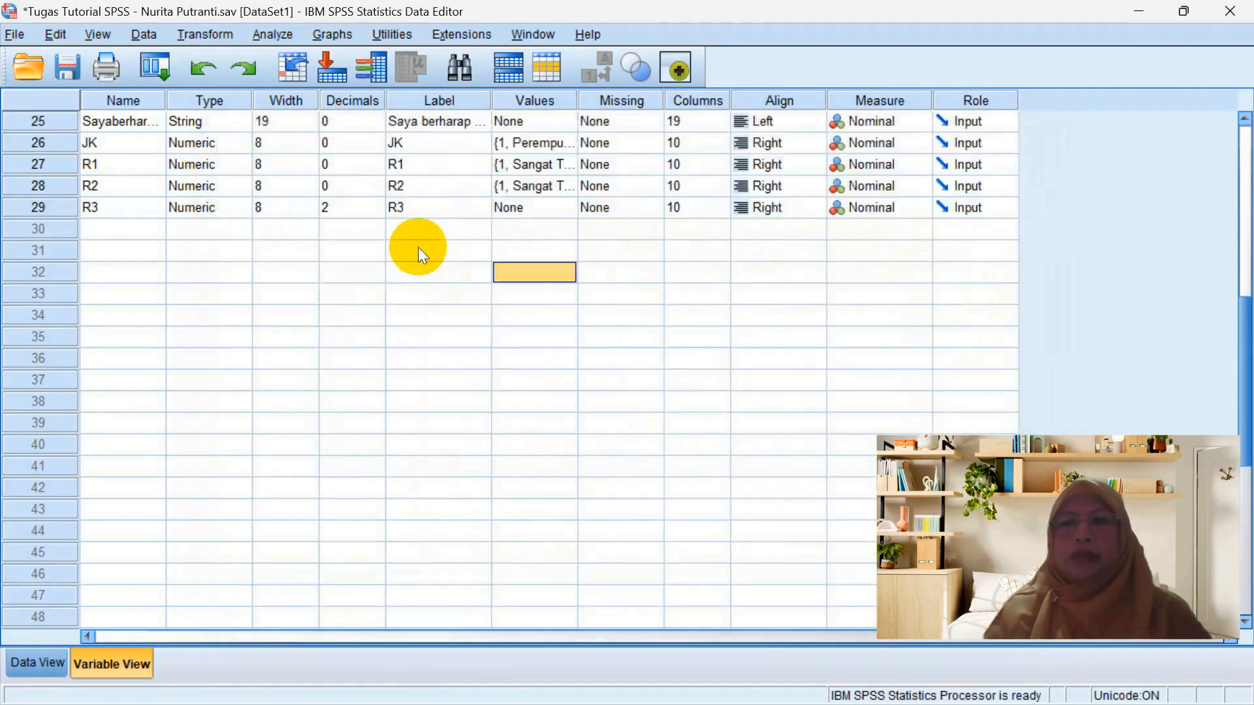
# Set the decimals of R3 to 0.
pyautogui.click(460, 209)
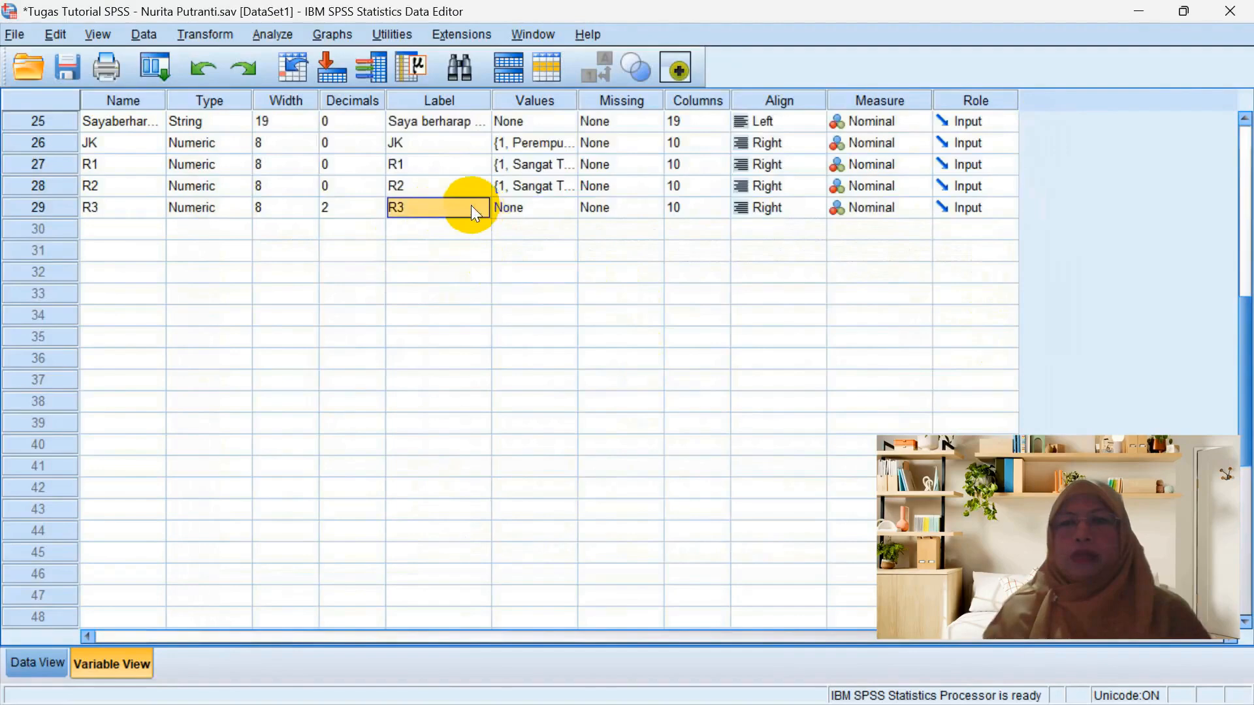
pyautogui.click(356, 209)
pyautogui.click(376, 212)
pyautogui.click(376, 211)
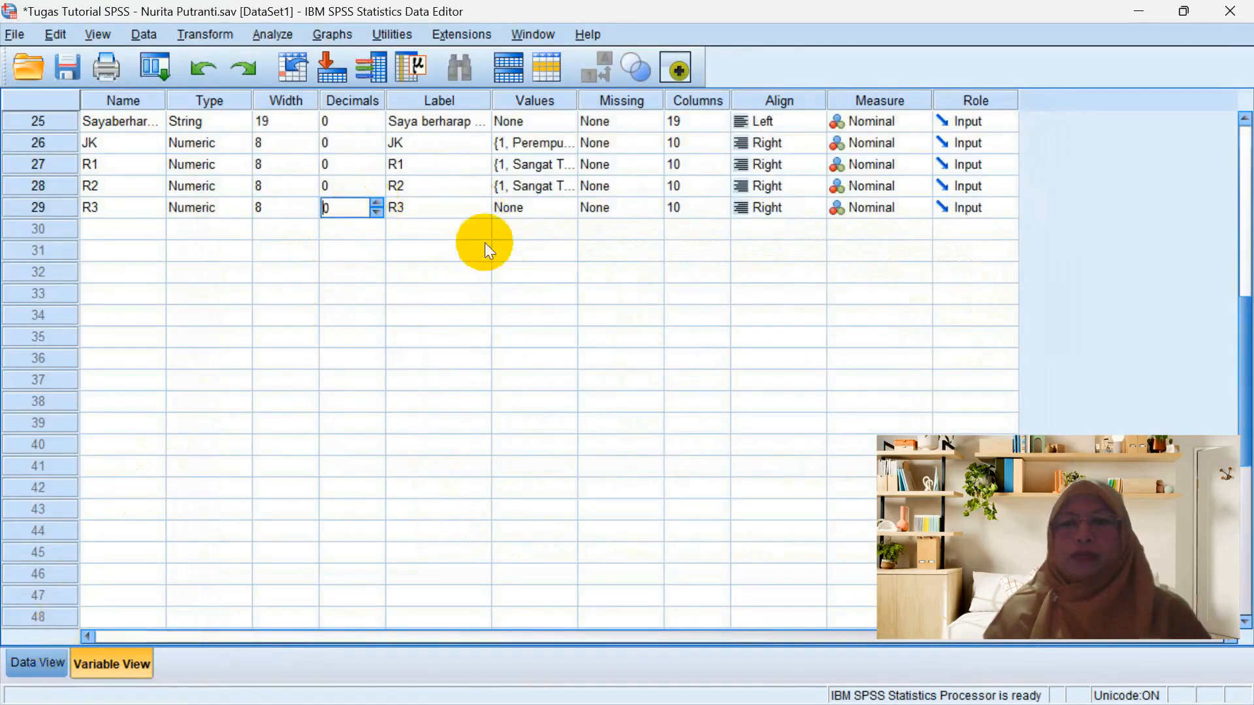
# Check the recoded data, open the value labels of R3 and add the label Sangat Setuju for value 4.
pyautogui.click(520, 209)
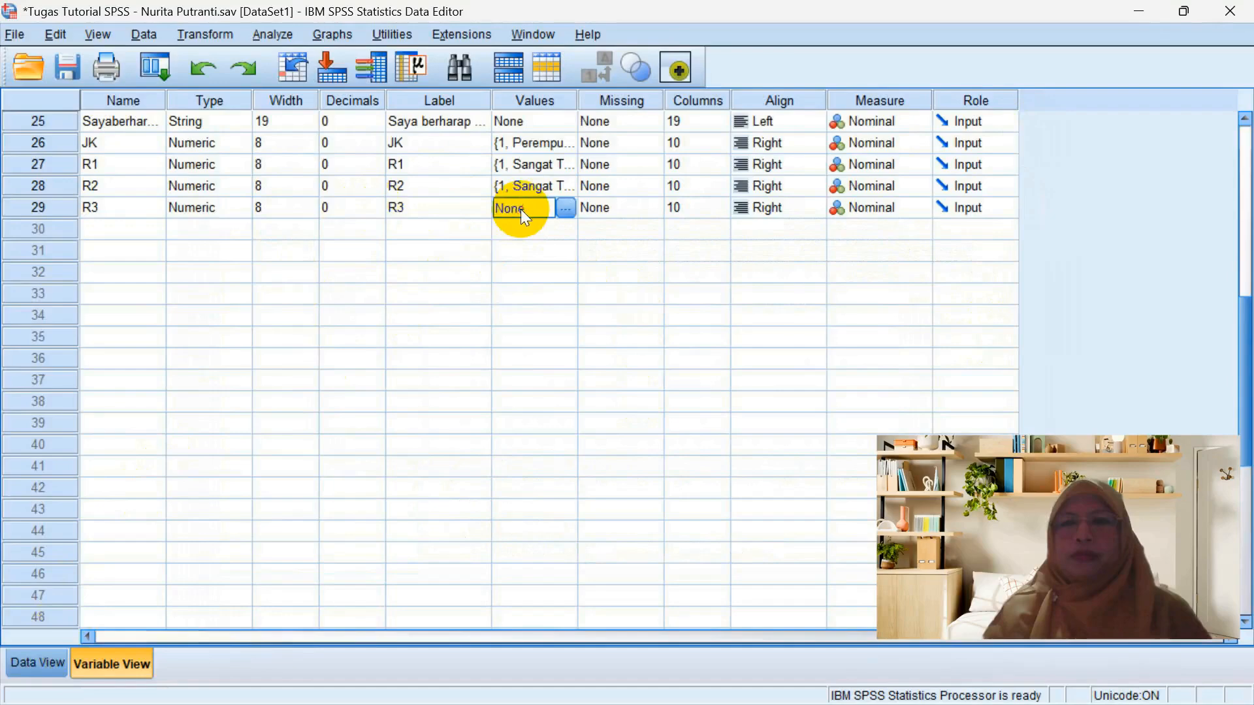
pyautogui.click(36, 660)
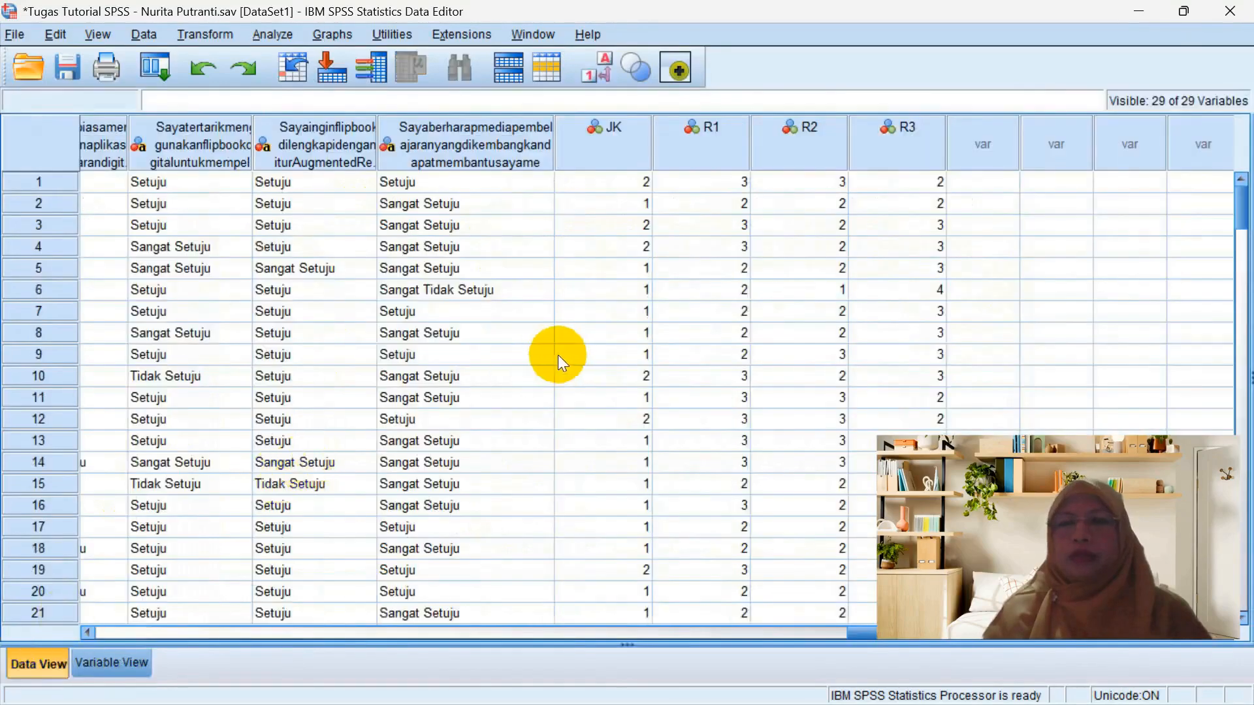
pyautogui.click(131, 655)
pyautogui.click(530, 210)
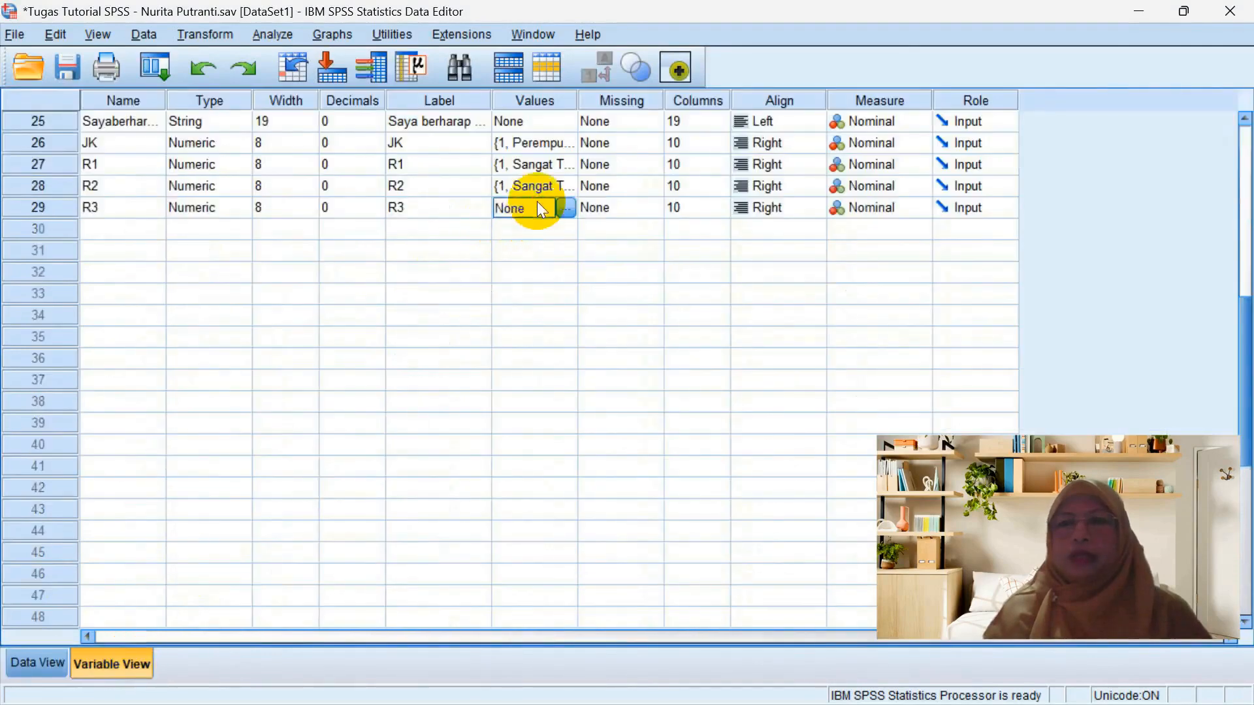
pyautogui.click(565, 207)
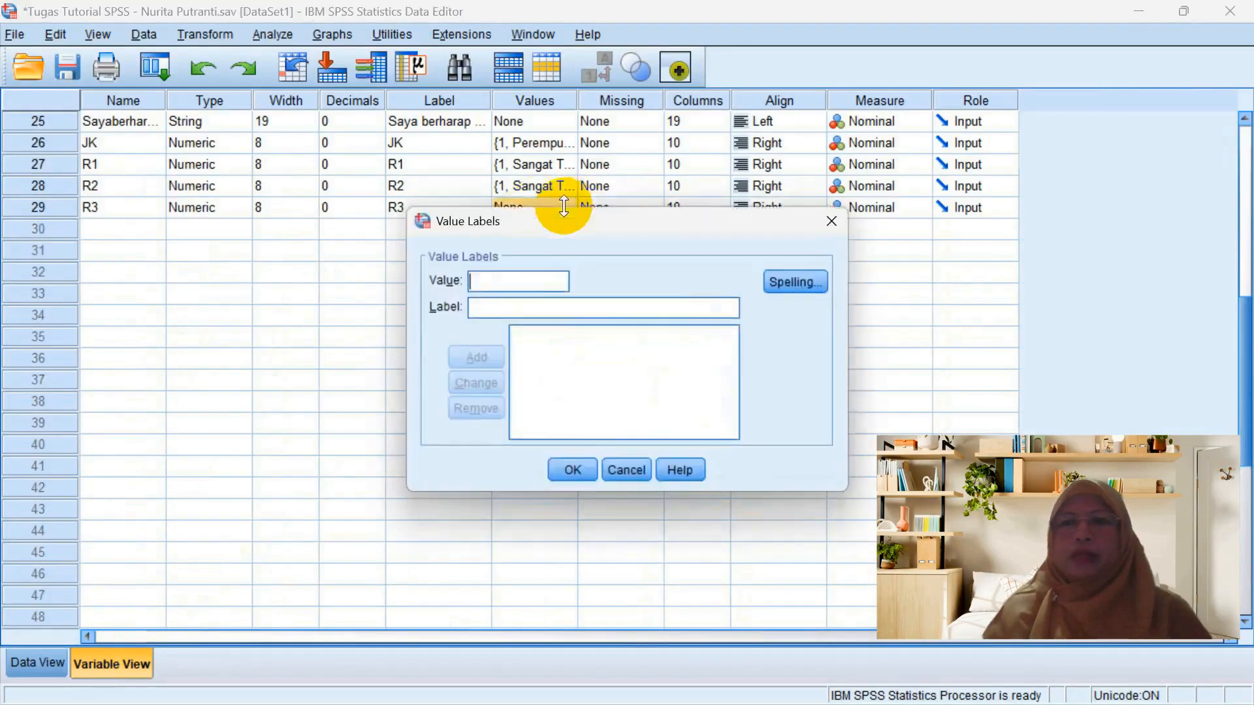
pyautogui.write('4')
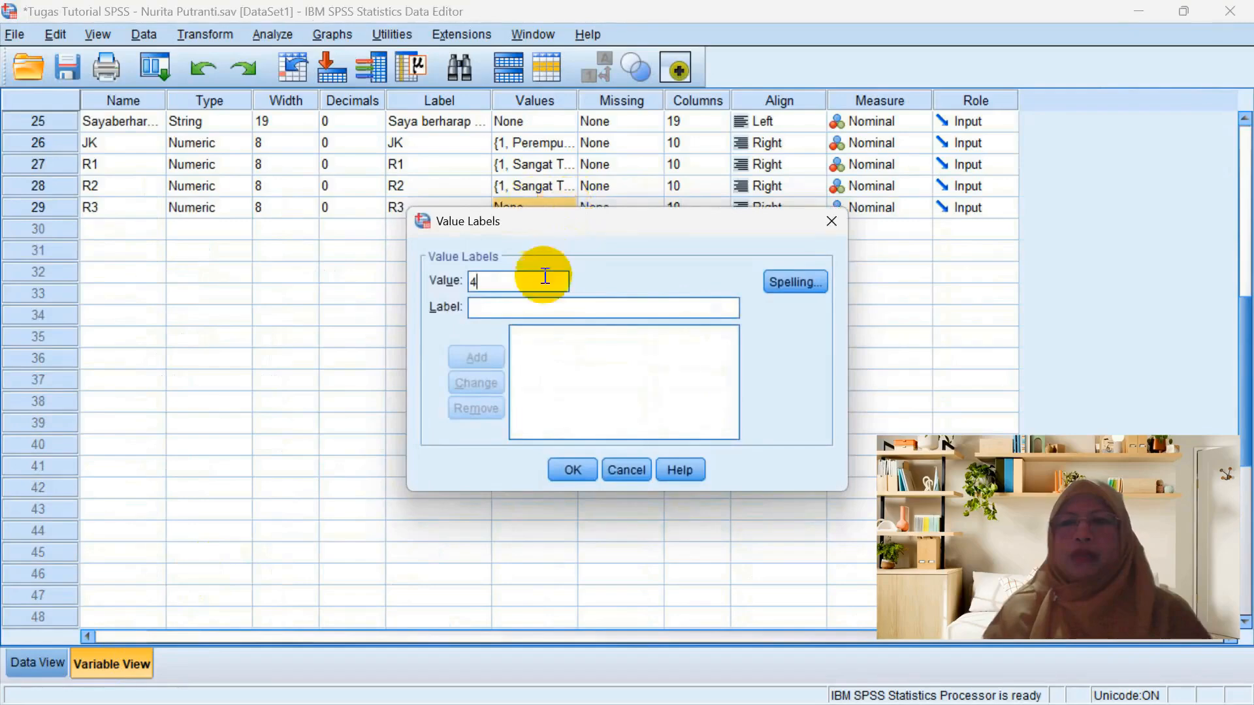
pyautogui.click(535, 301)
pyautogui.write('Sang')
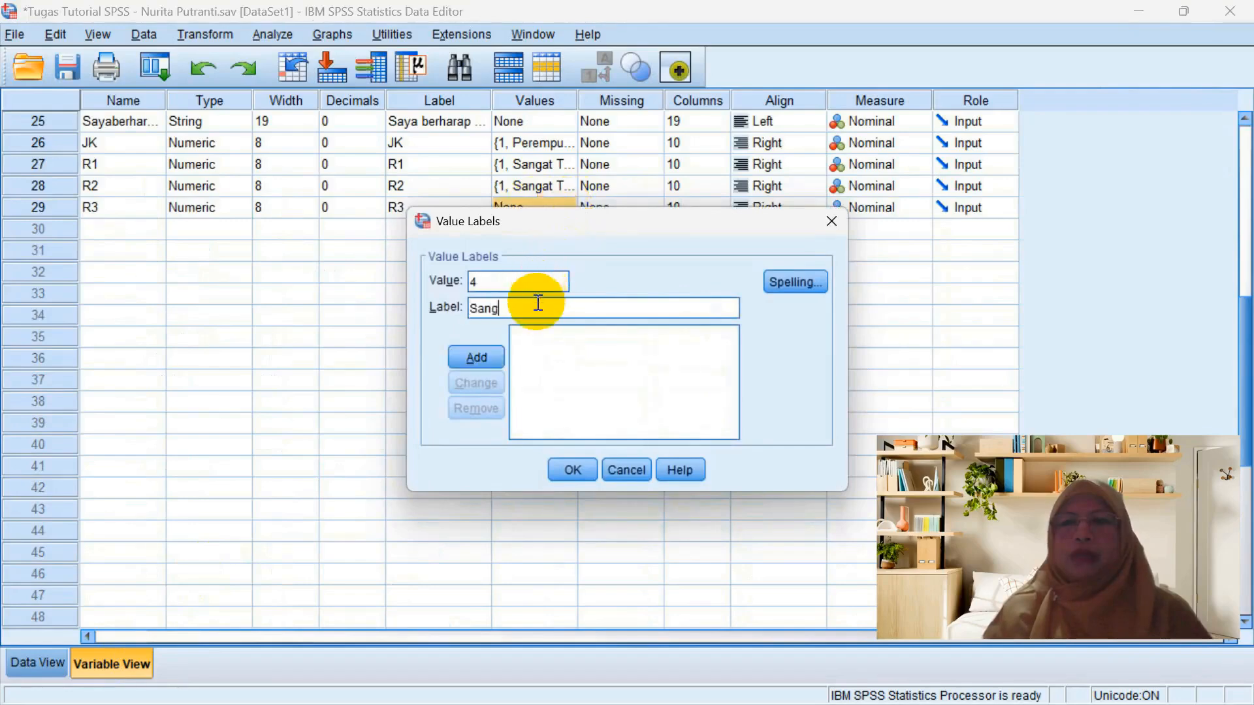
pyautogui.write('at Setuju')
pyautogui.click(476, 357)
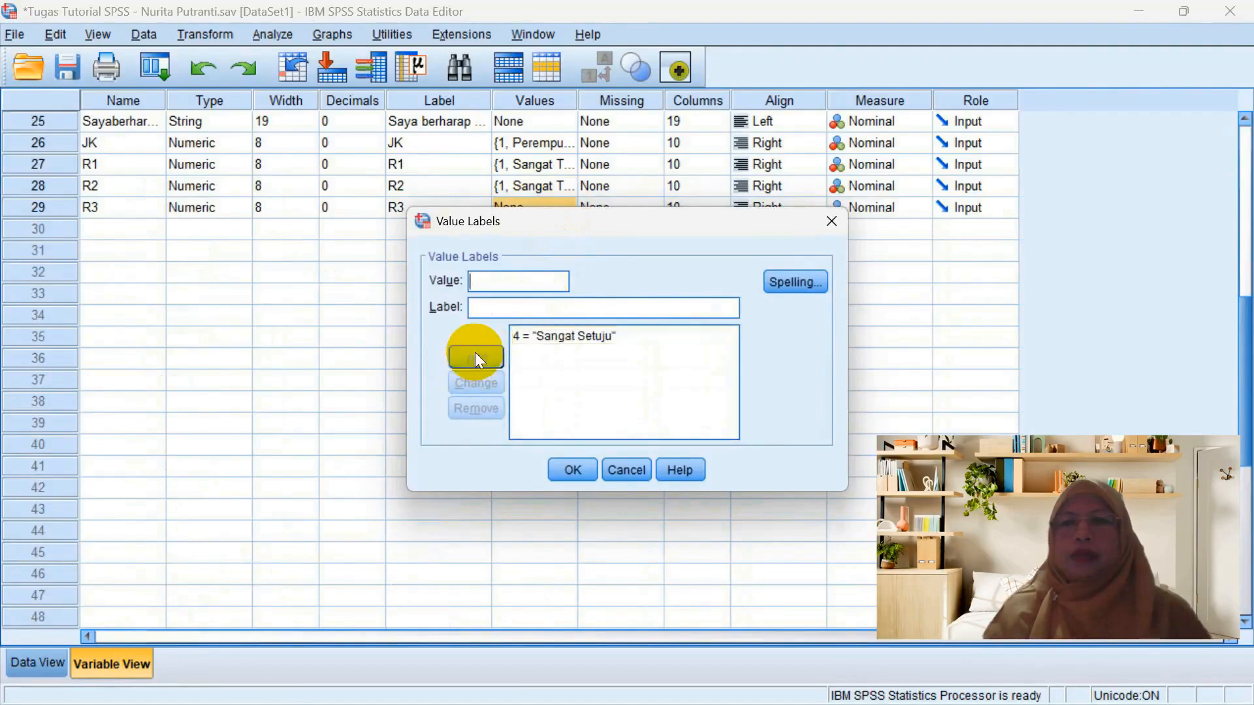
# Add the label Setuju for value 3 of R3.
pyautogui.write('3')
pyautogui.click(491, 310)
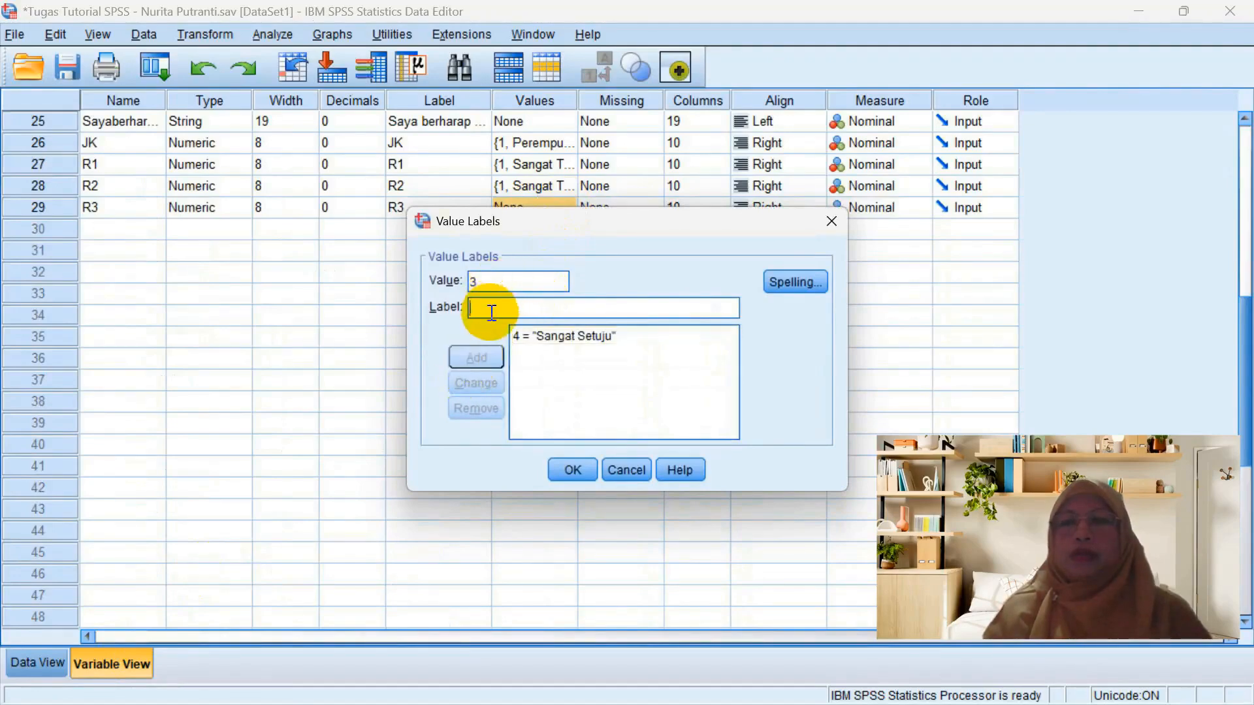
pyautogui.write('Setuju')
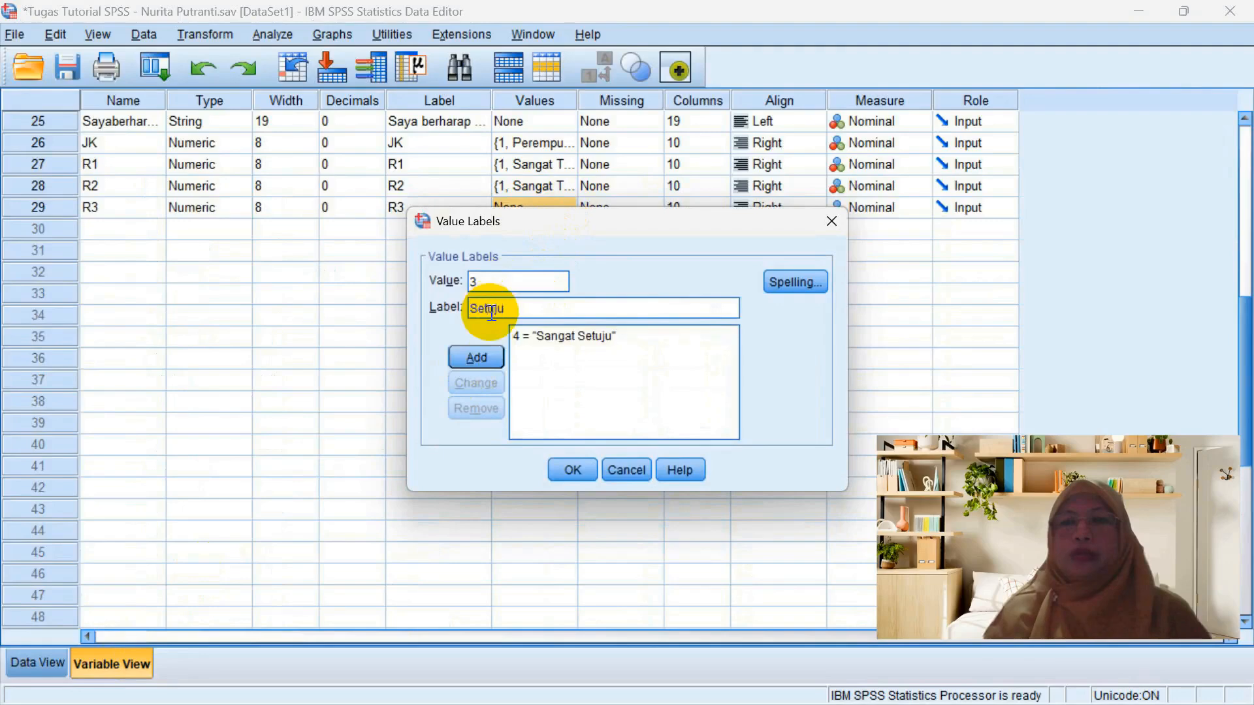
pyautogui.click(457, 356)
# Add the label Tidak Setuju for value 2 of R3.
pyautogui.write('2')
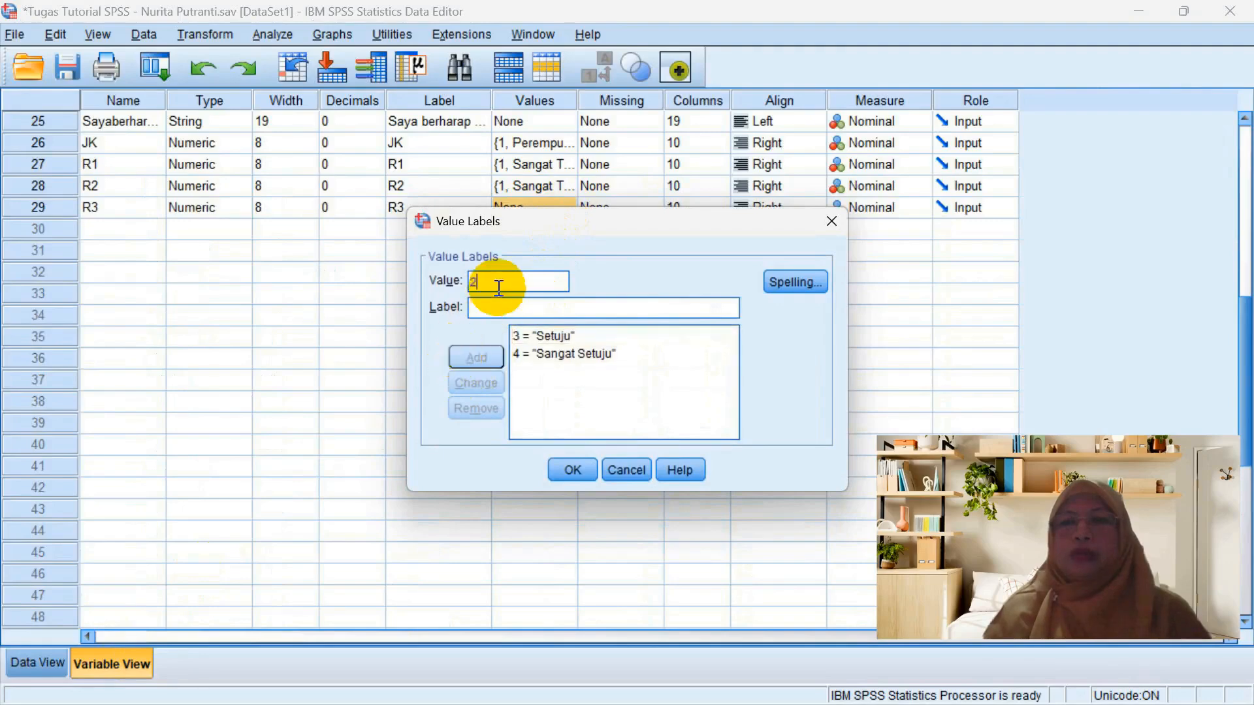
pyautogui.click(495, 313)
pyautogui.write('Ti')
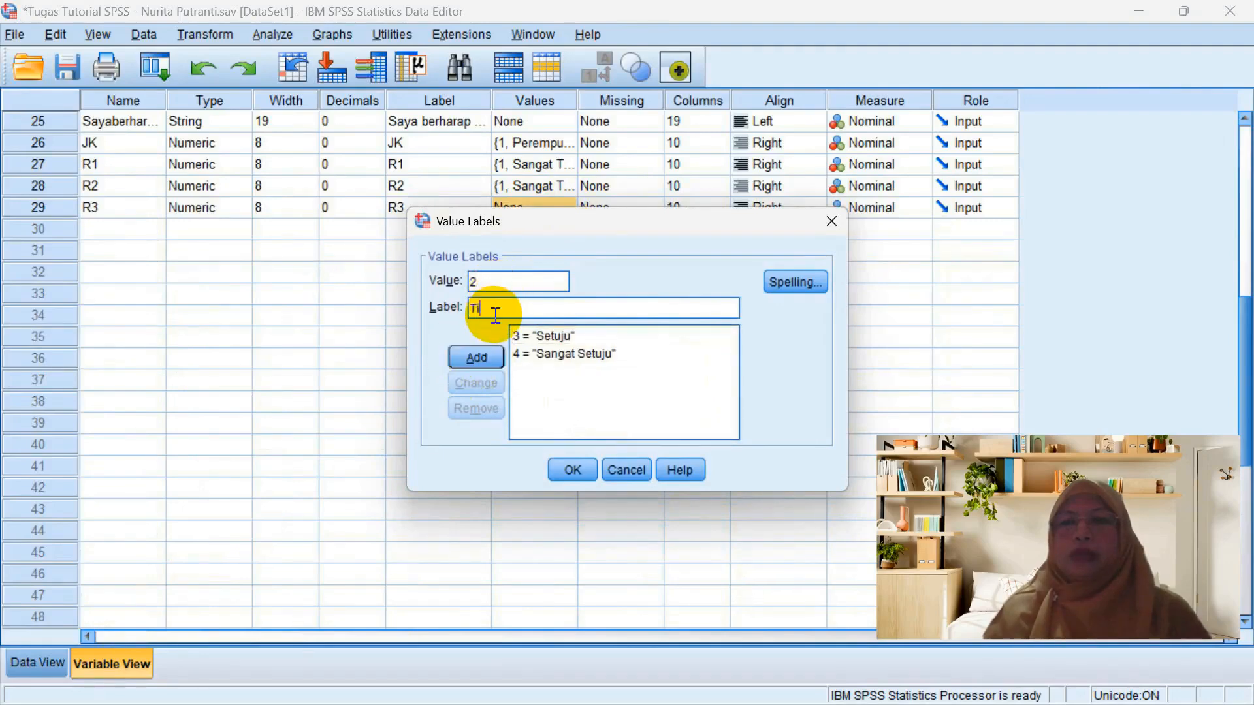
pyautogui.write('dak Setuju')
pyautogui.click(485, 358)
# Add the label Sangat Tidak Setuju for value 1 of R3 and accept the value labels.
pyautogui.click(497, 282)
pyautogui.write('1')
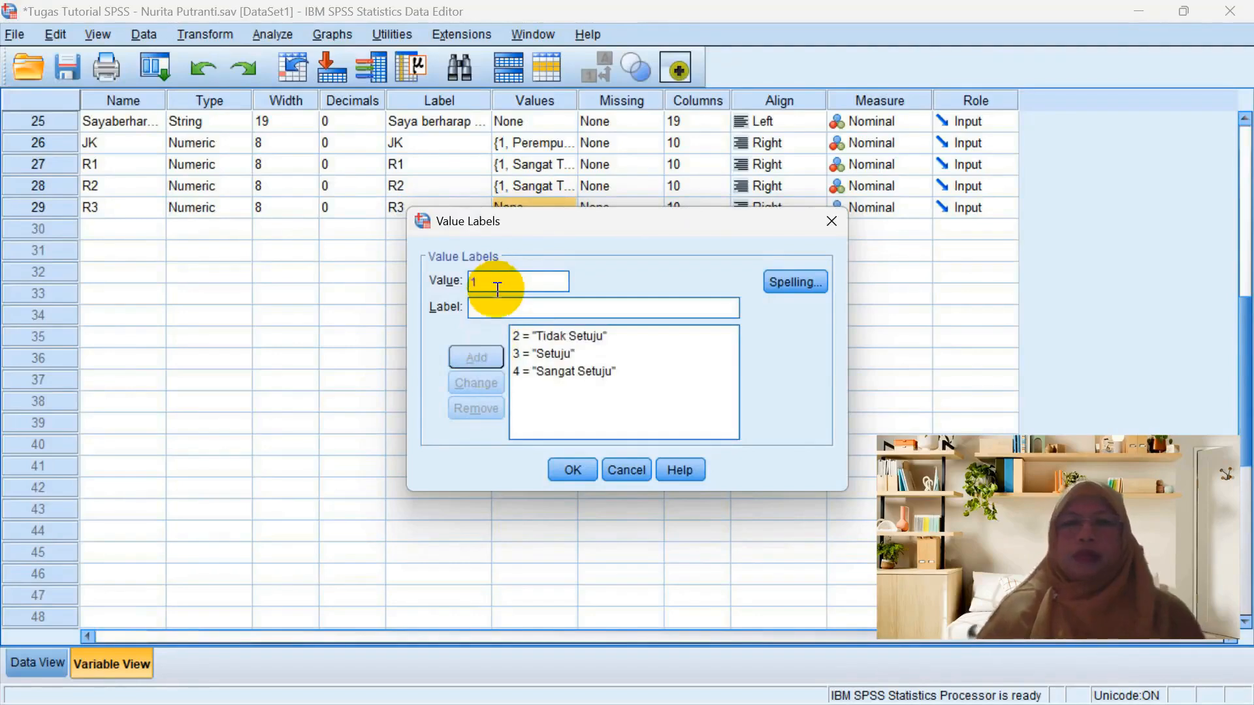
pyautogui.click(496, 307)
pyautogui.write('Sanga')
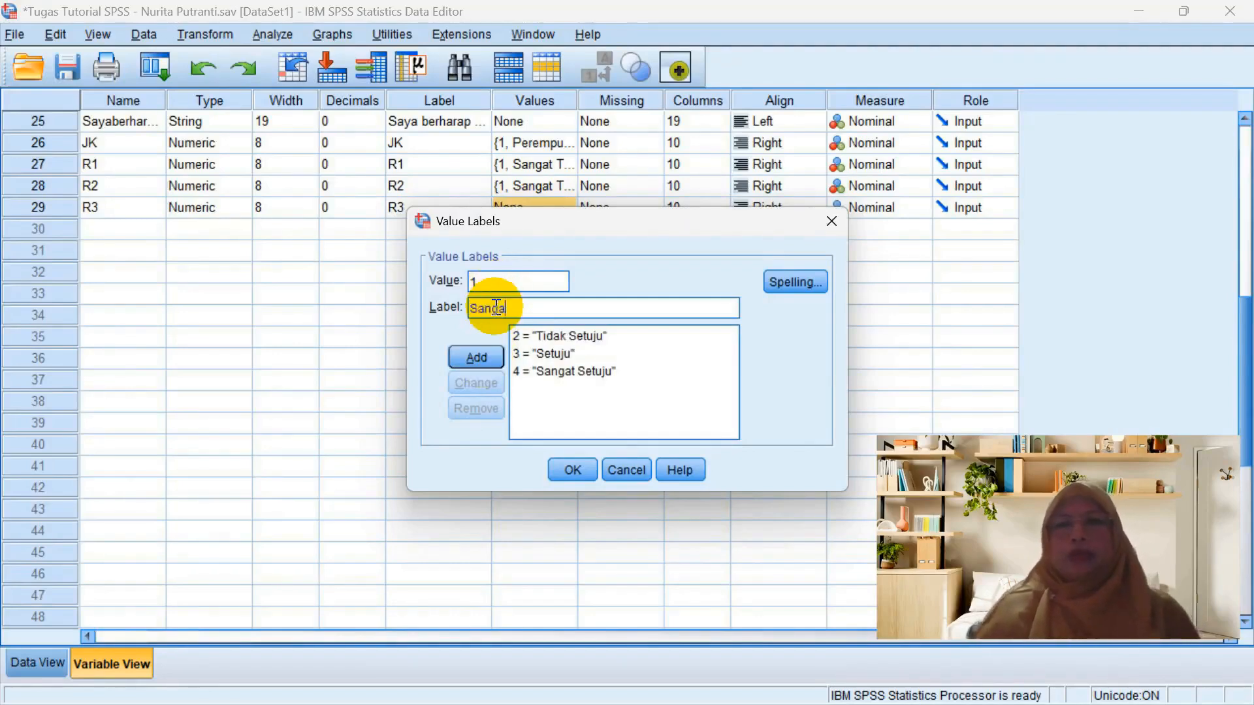
pyautogui.write('t Tidak Setuju')
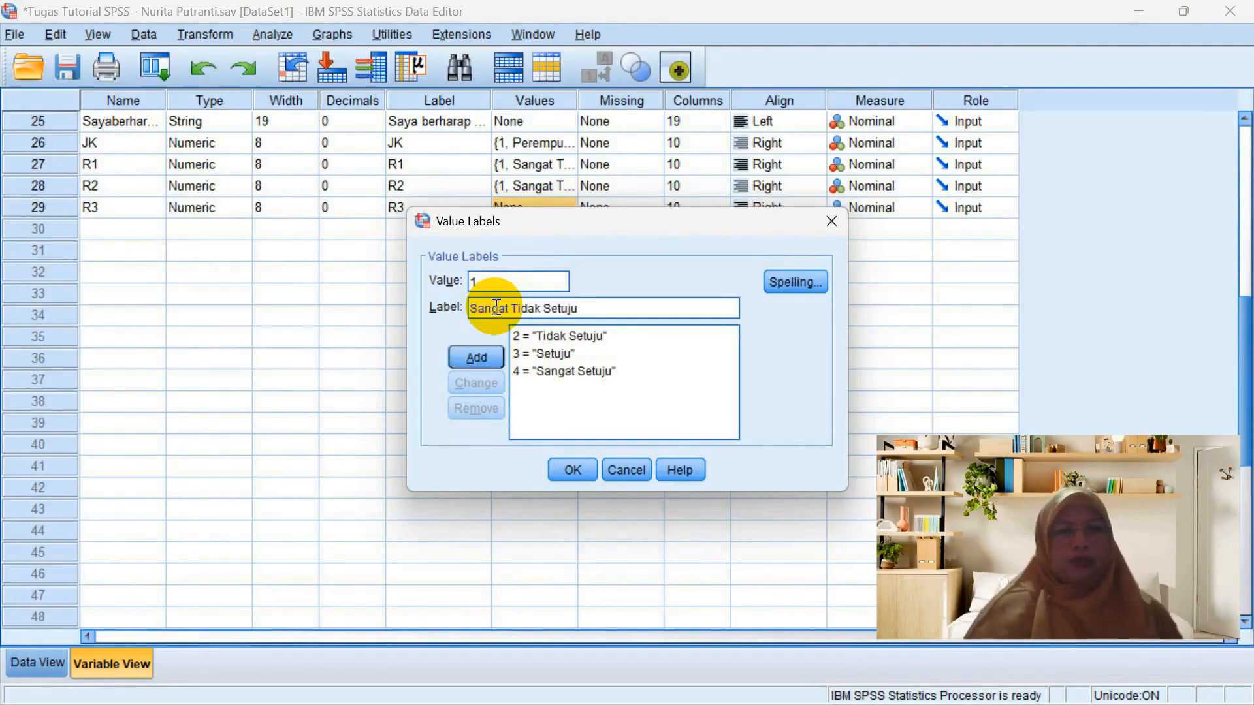
pyautogui.click(472, 353)
pyautogui.click(563, 469)
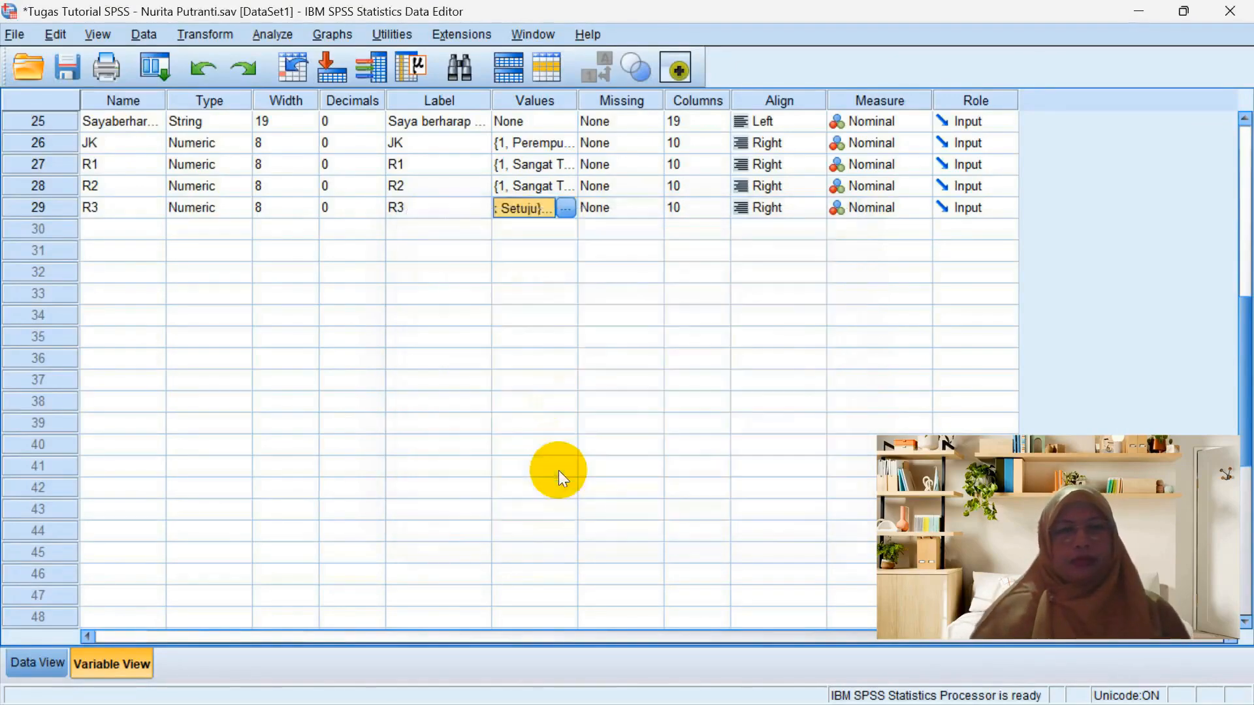
pyautogui.click(435, 338)
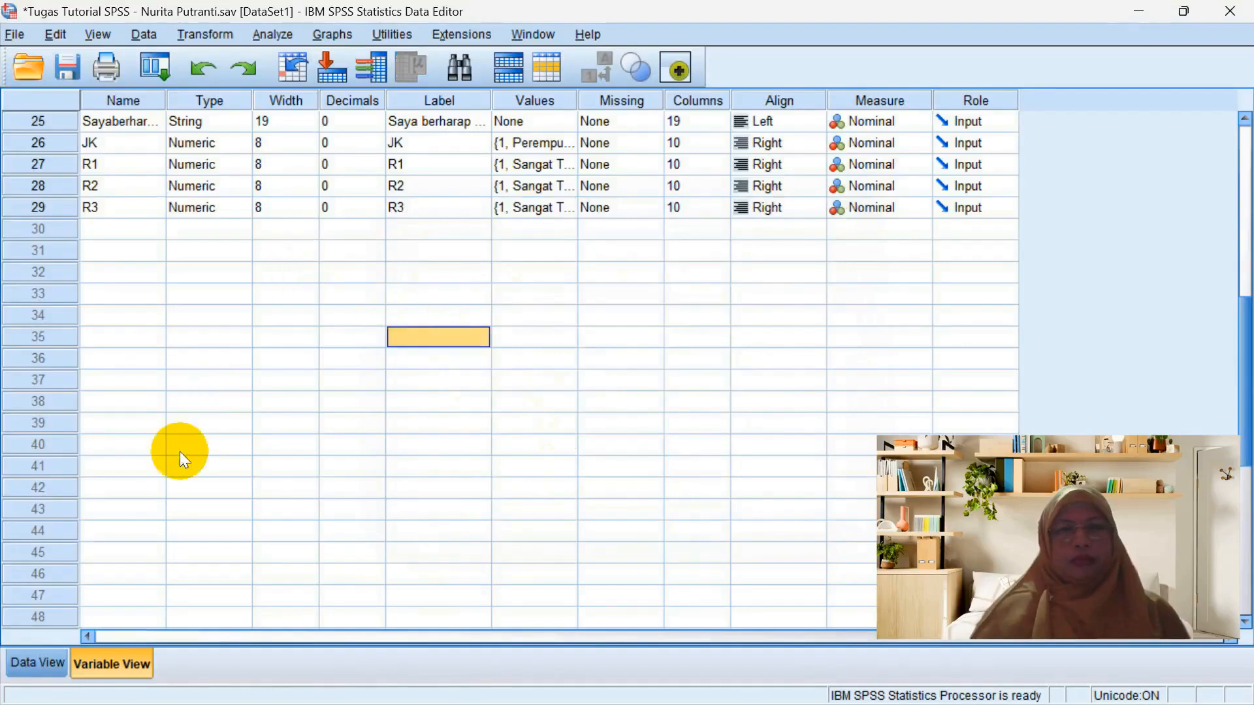
# Open Recode into Different Variables and remove the three previously recoded items from the recode list.
pyautogui.click(215, 36)
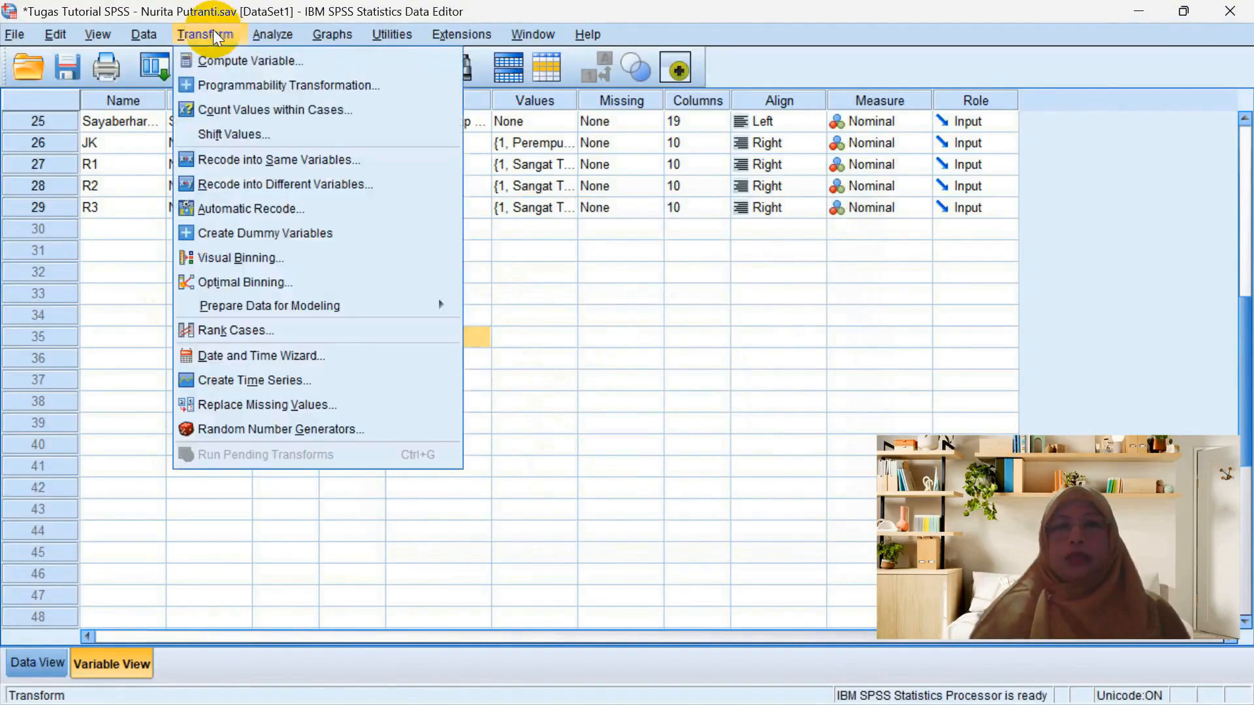
pyautogui.click(254, 183)
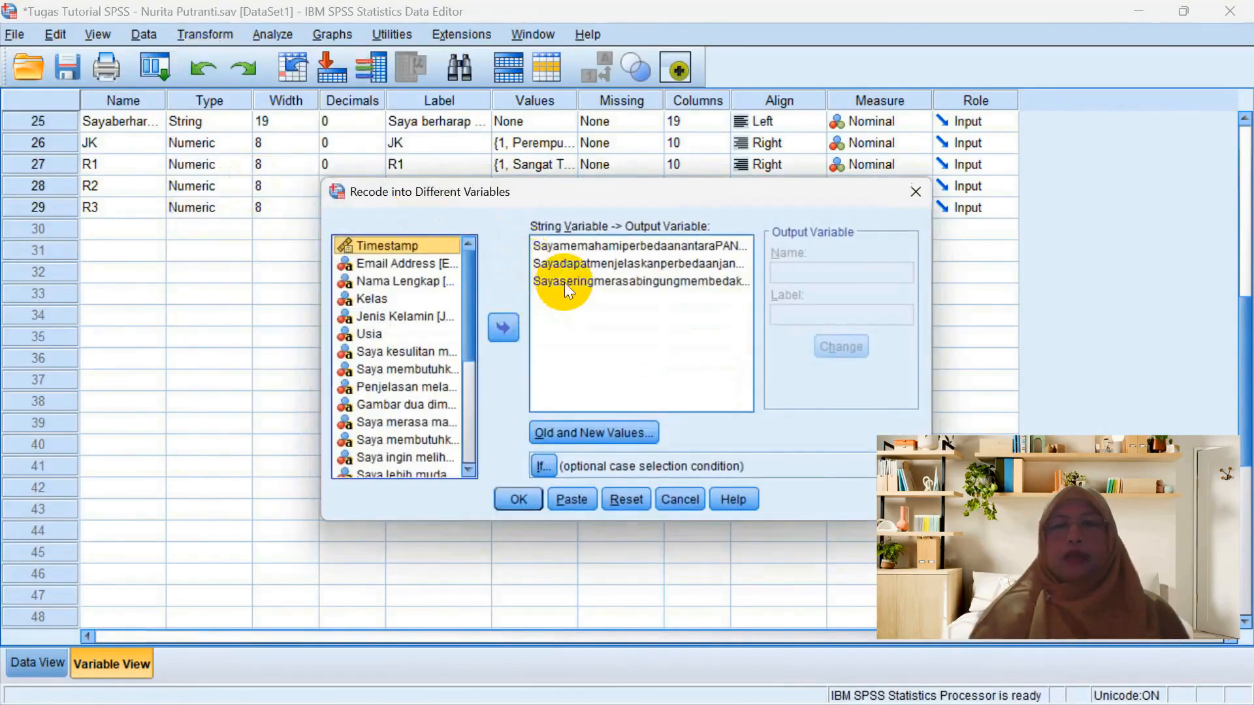
pyautogui.click(565, 281)
pyautogui.click(504, 329)
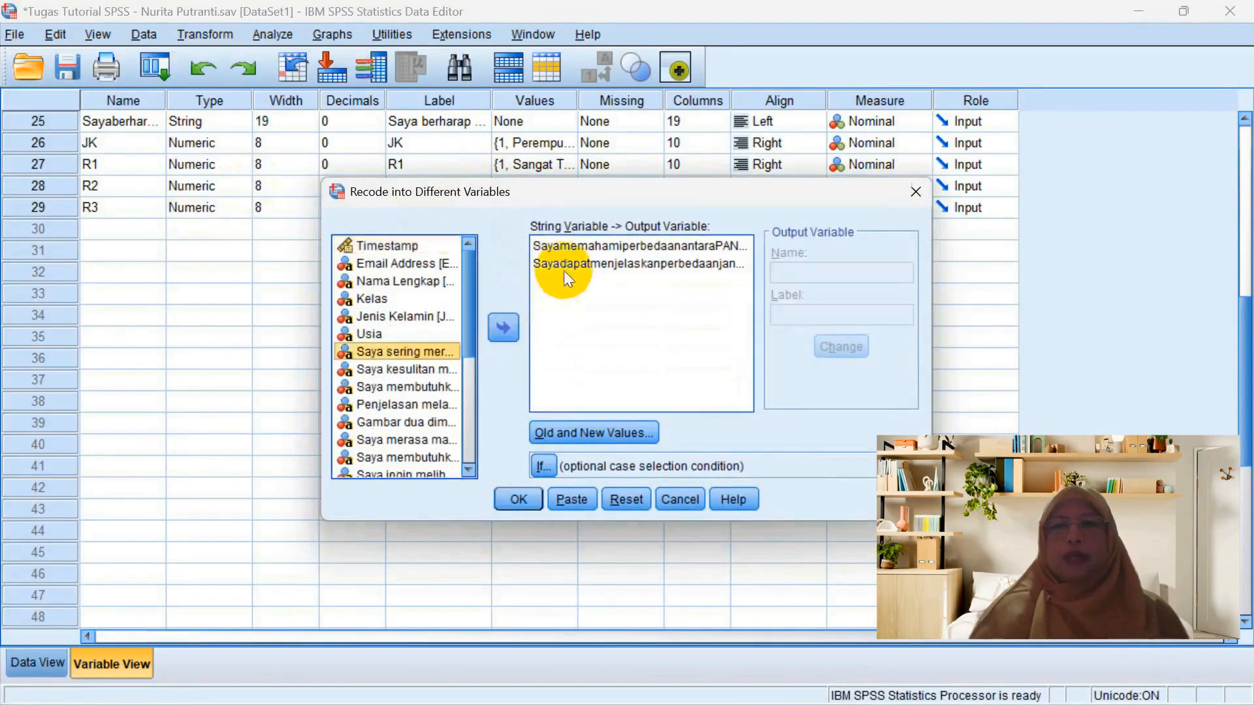
pyautogui.click(565, 263)
pyautogui.click(504, 327)
pyautogui.click(569, 247)
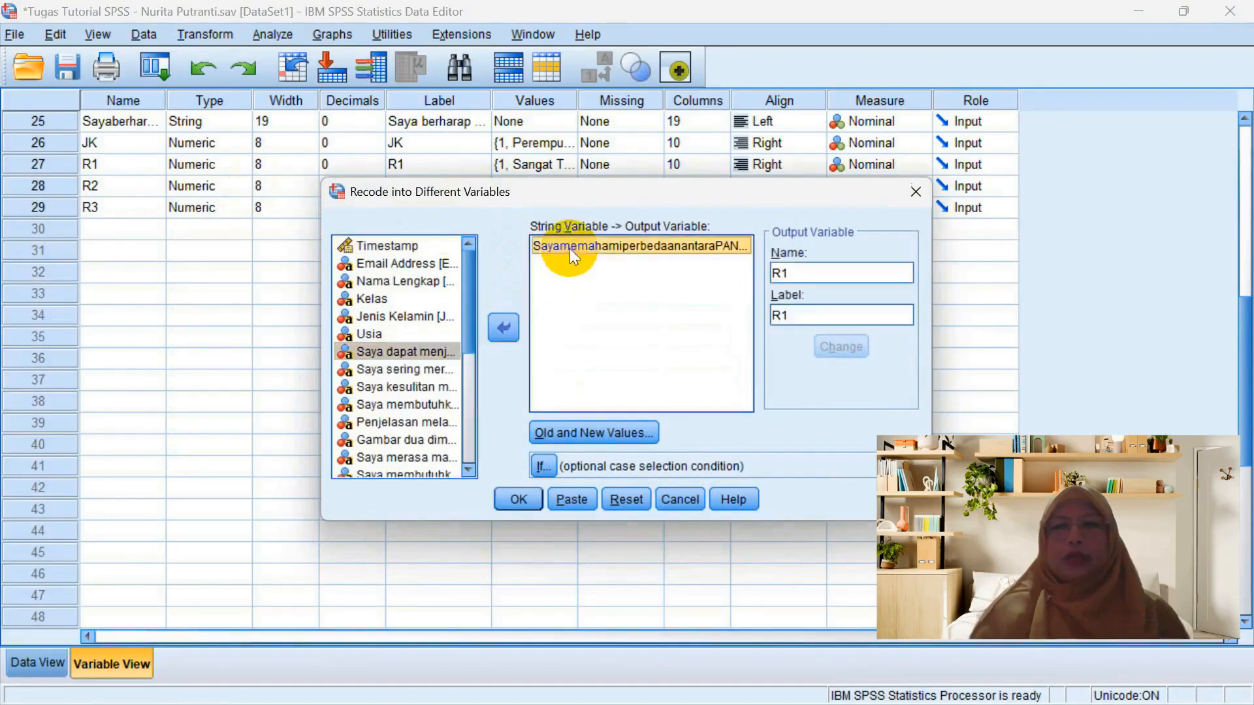
pyautogui.click(507, 327)
# Add the item starting "Saya kesulitan membayangkan luas" to the recode list, with R4 as output variable name and label.
pyautogui.click(436, 406)
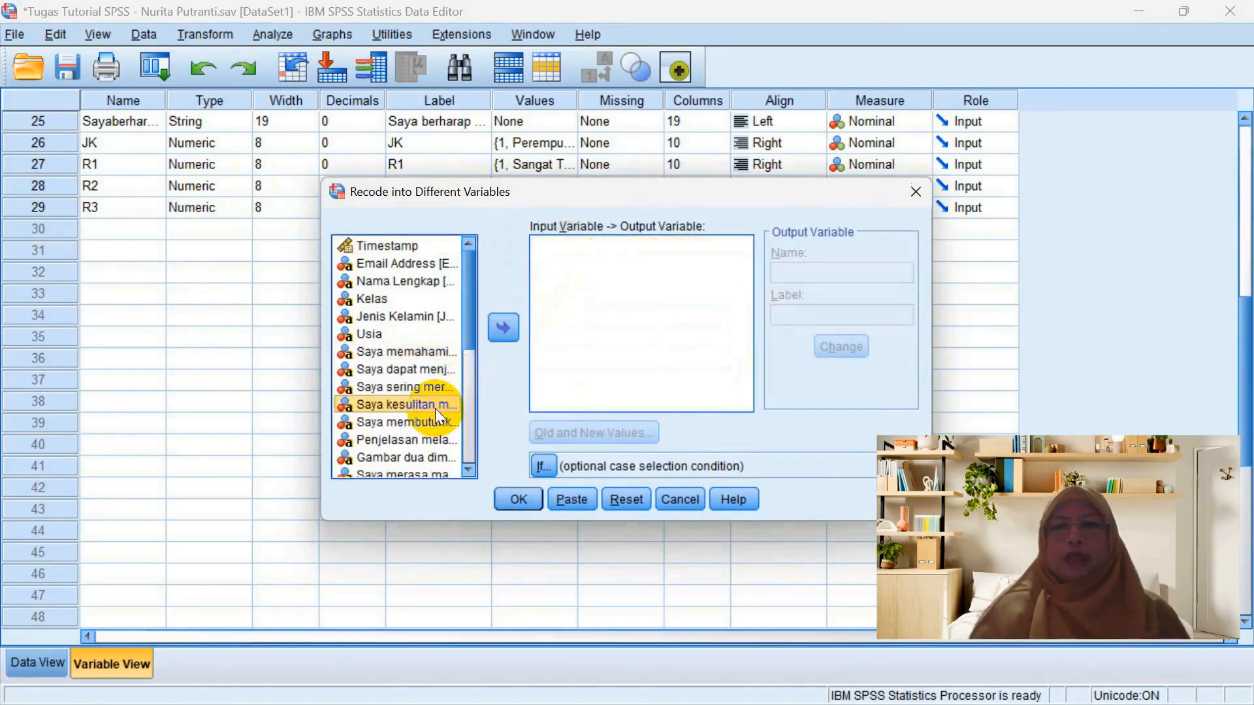
pyautogui.click(506, 327)
pyautogui.click(788, 274)
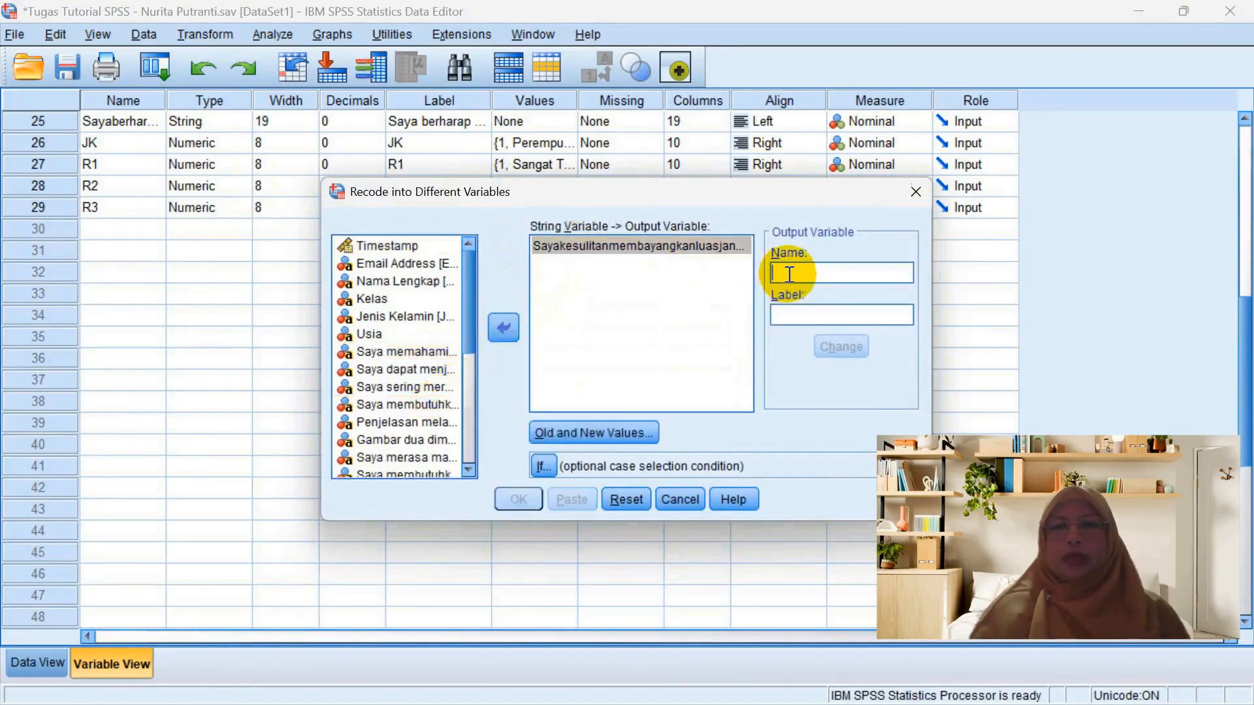
pyautogui.write('R4')
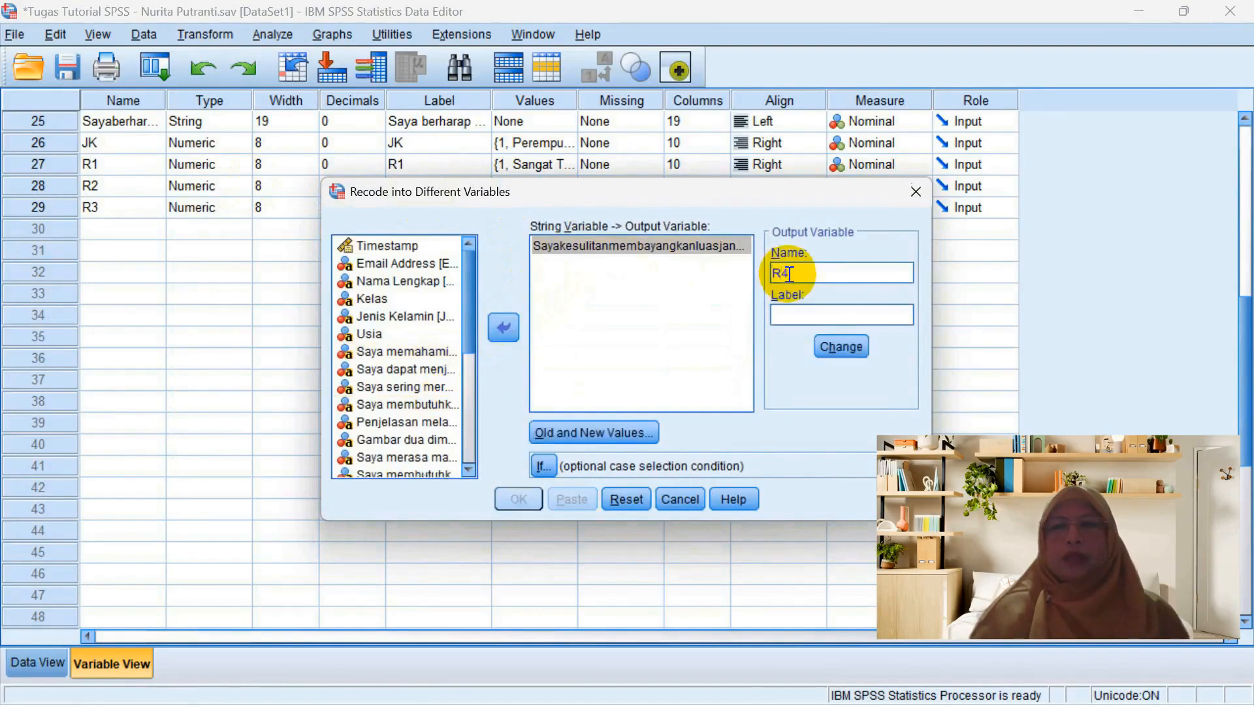
pyautogui.click(788, 309)
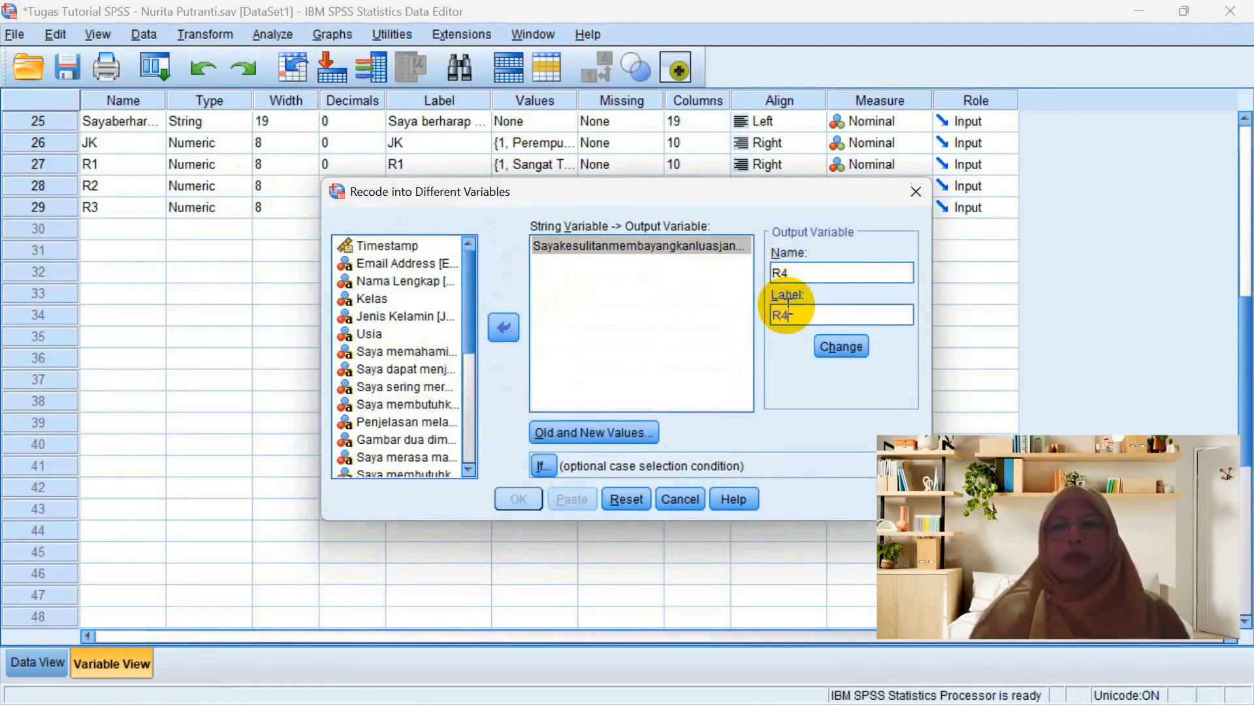
pyautogui.write('R4')
pyautogui.click(828, 342)
# Run the R4 recode with the existing mapping from Sangat Setuju = 4 to Sangat Tidak Setuju = 1, and close the output without saving.
pyautogui.click(625, 431)
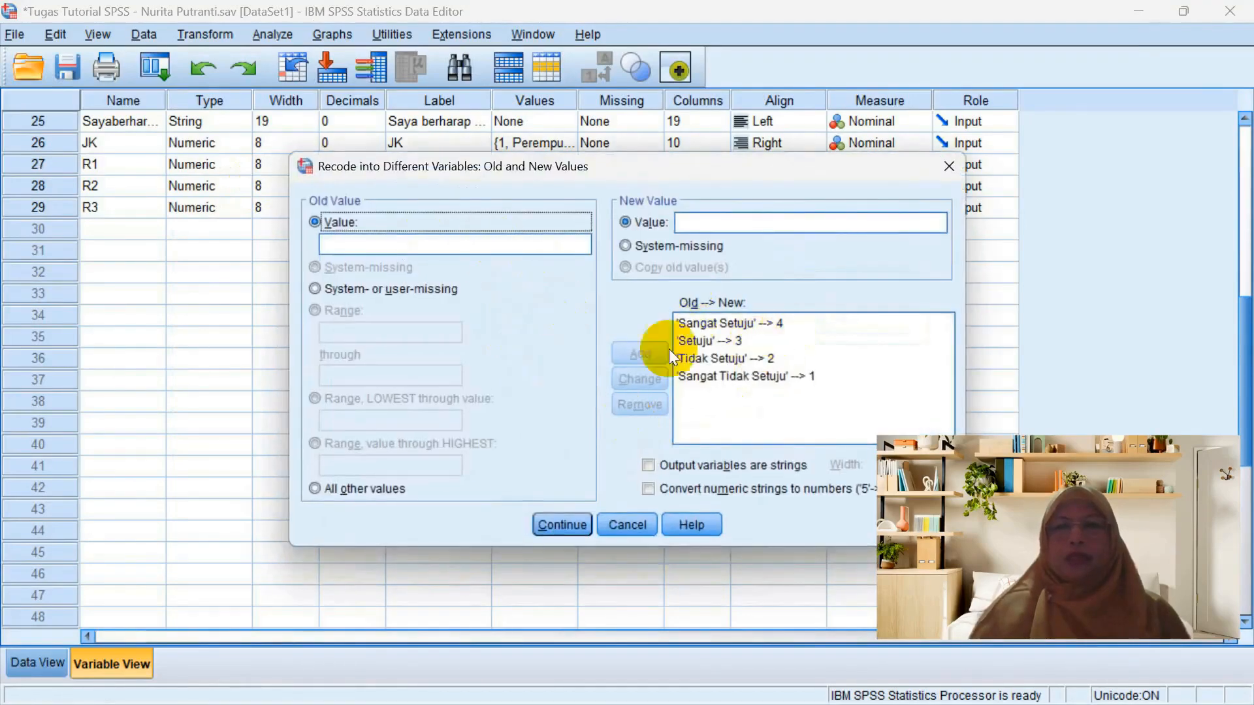
pyautogui.click(561, 525)
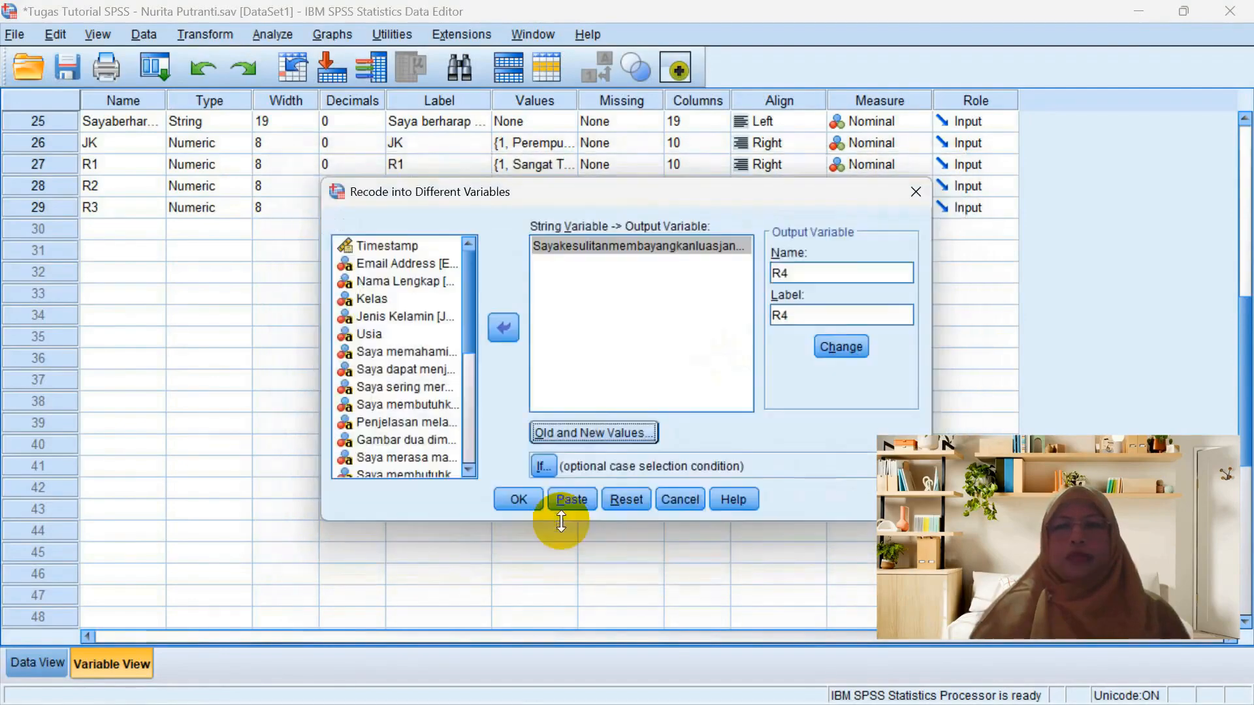
pyautogui.click(529, 499)
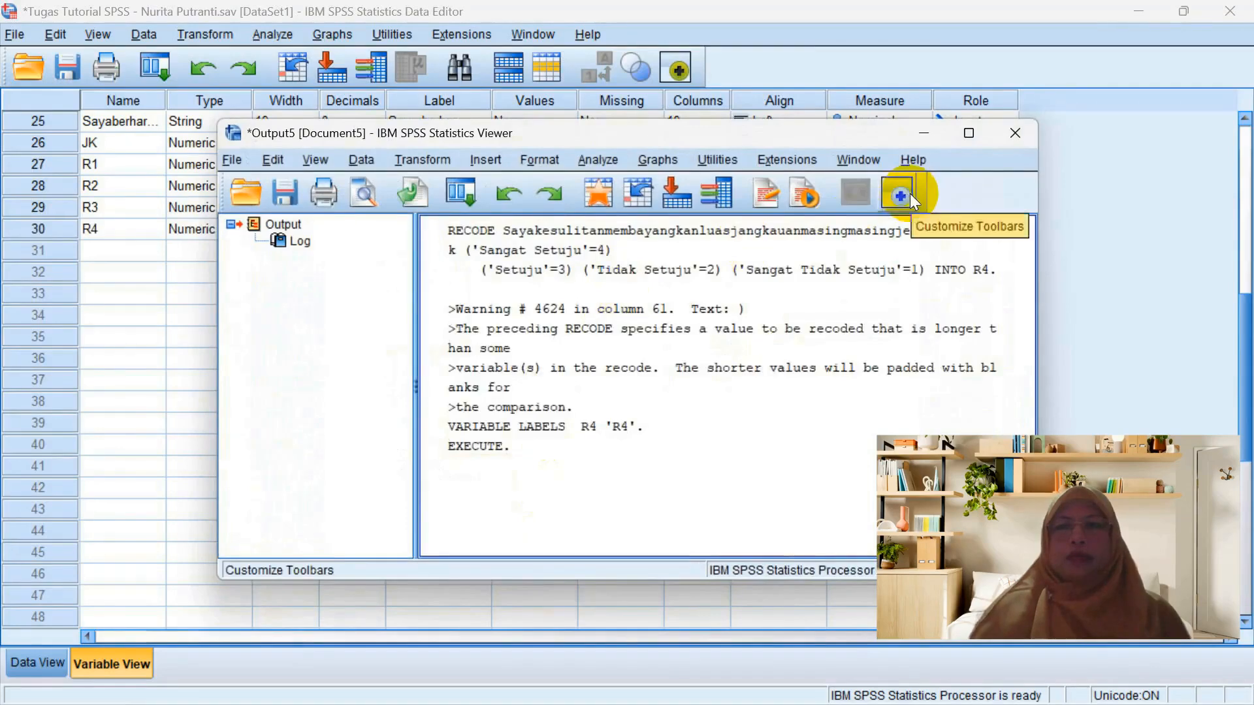
pyautogui.click(1019, 135)
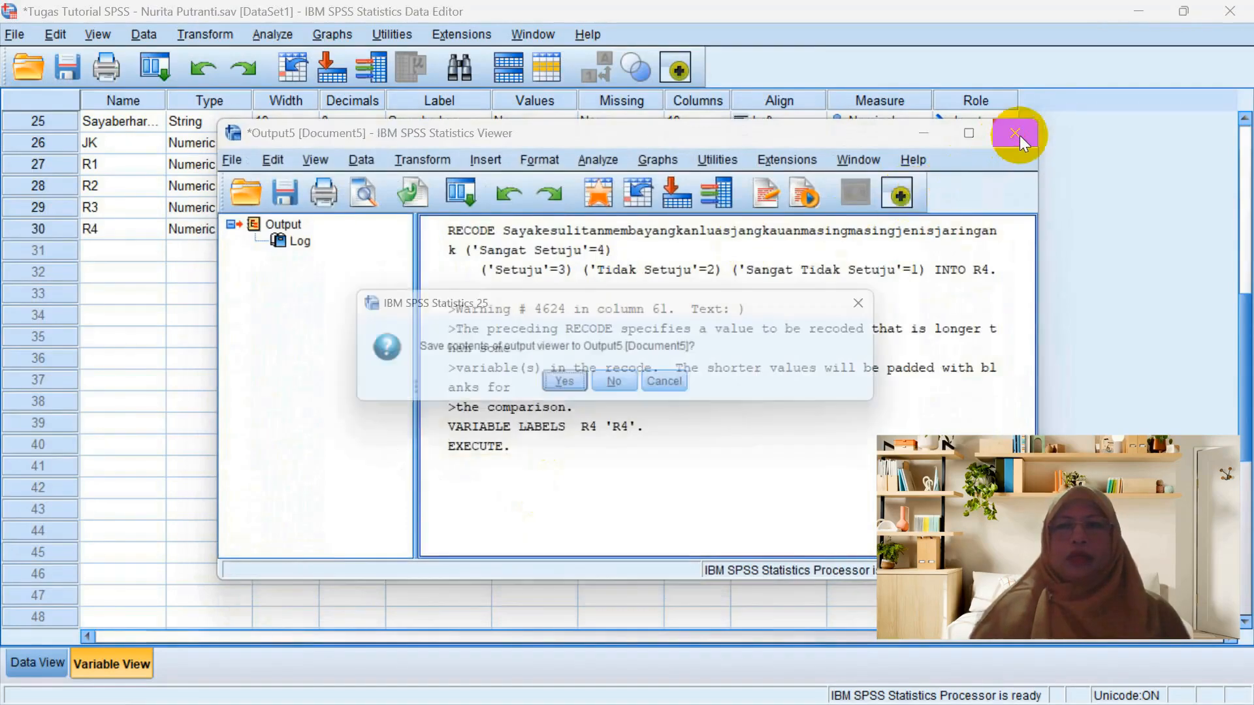
pyautogui.click(620, 386)
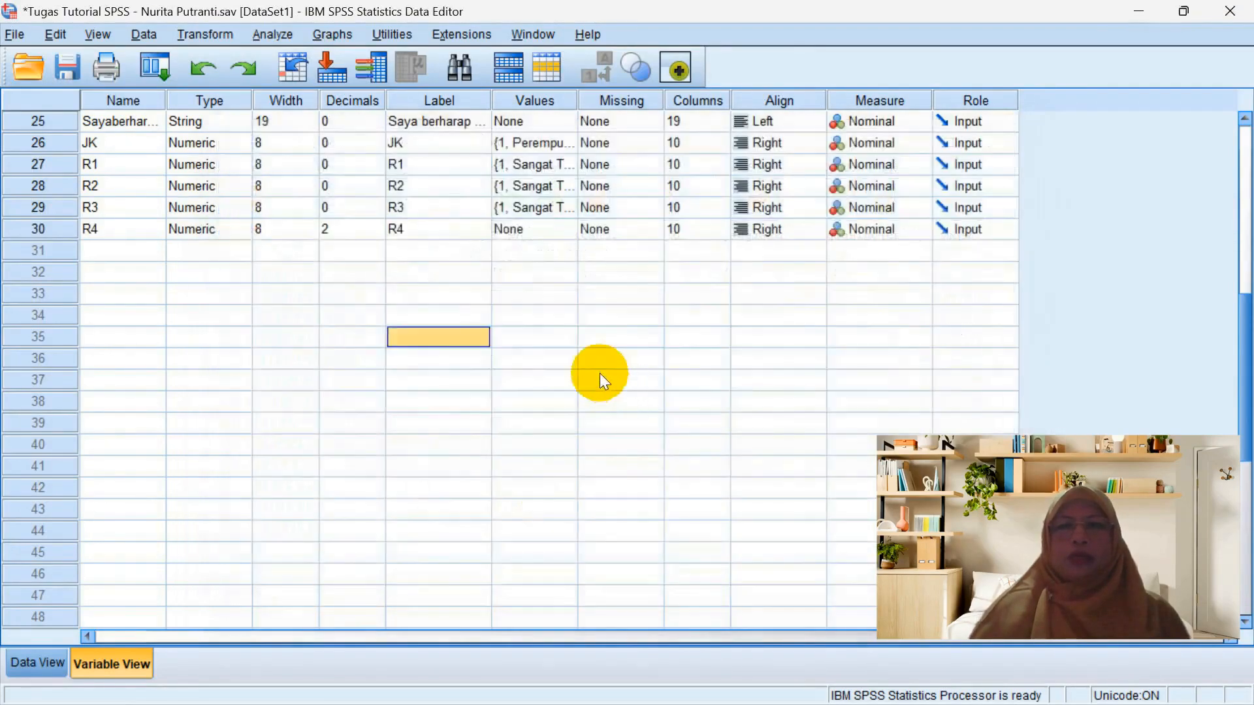
pyautogui.click(544, 233)
pyautogui.click(560, 233)
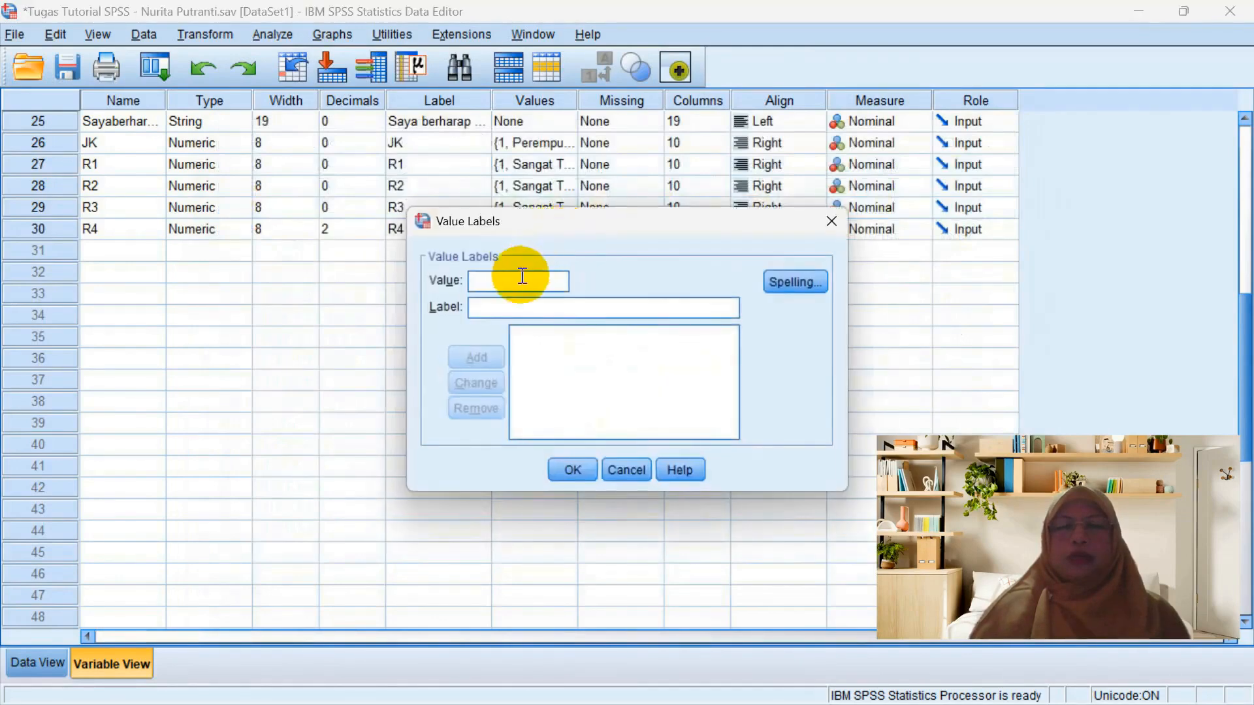
pyautogui.write('4')
pyautogui.click(516, 308)
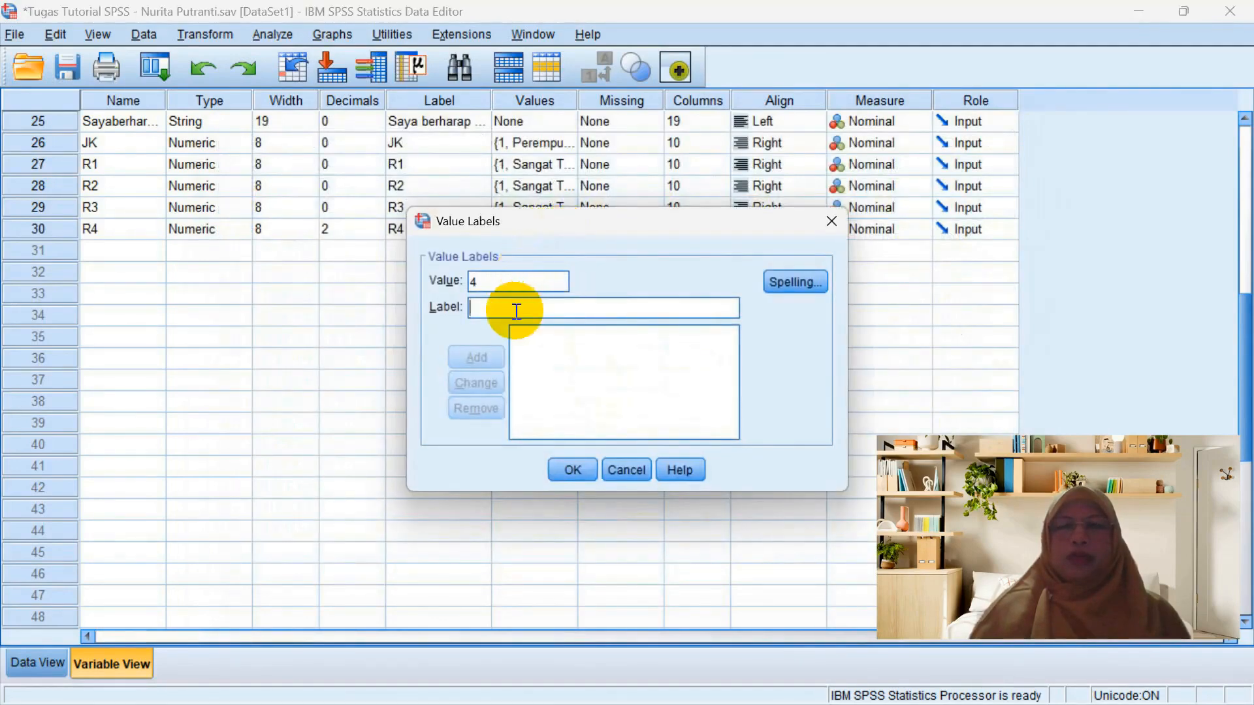
pyautogui.write('Sangat S')
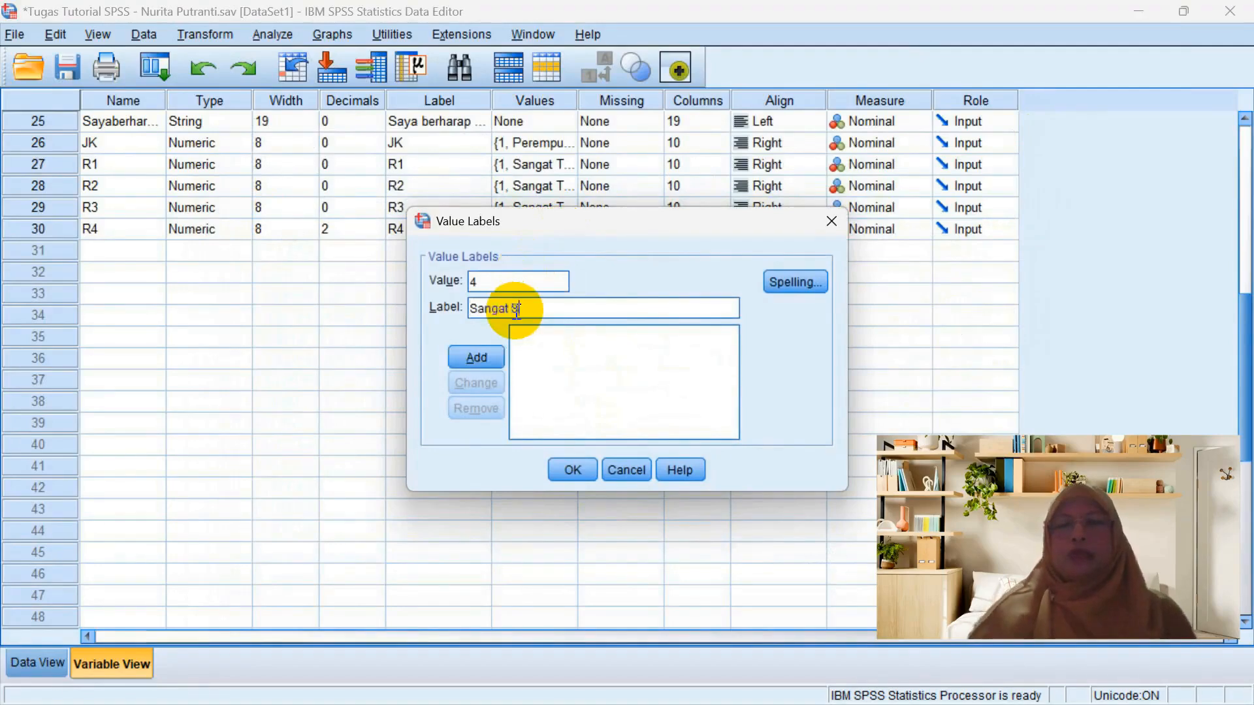
pyautogui.write('etuju')
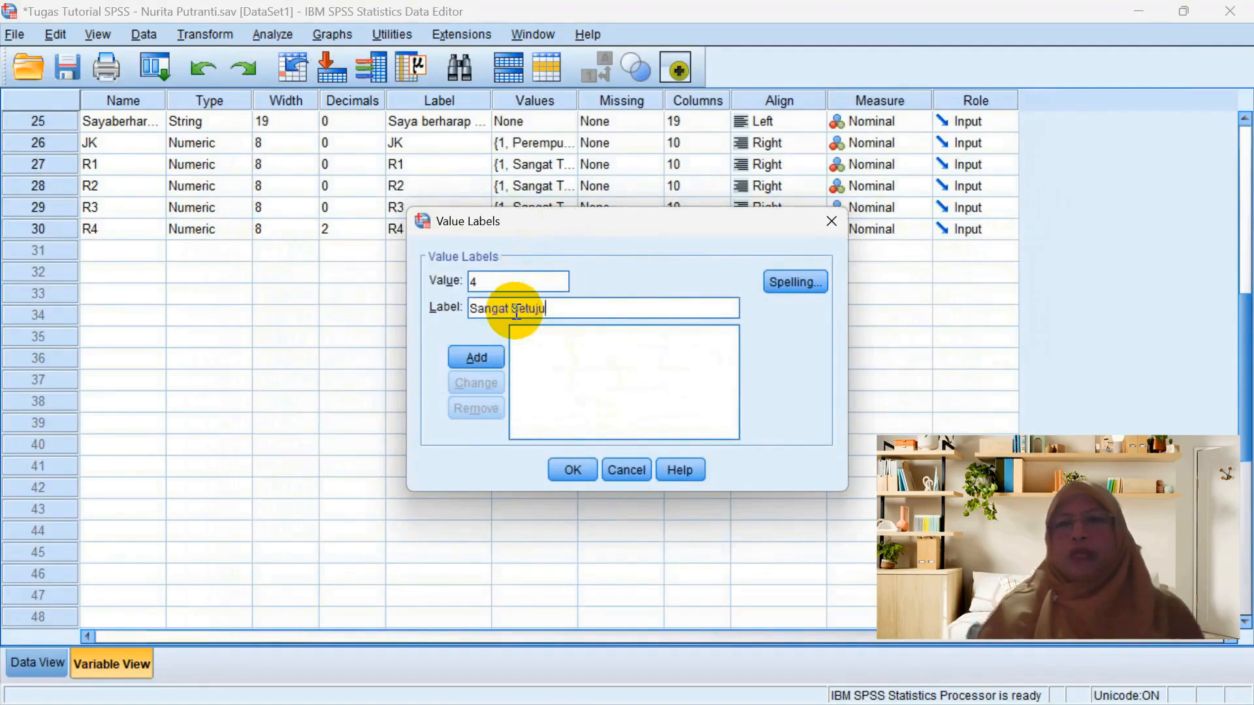
pyautogui.click(475, 354)
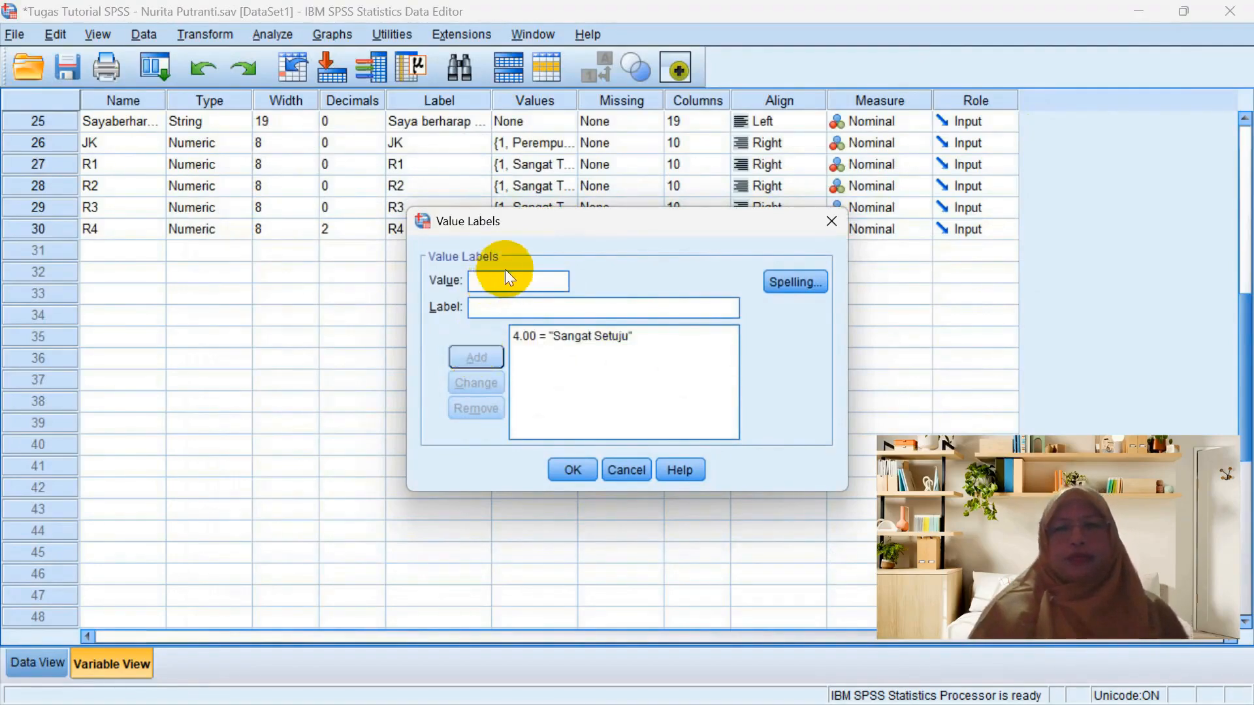
pyautogui.click(567, 374)
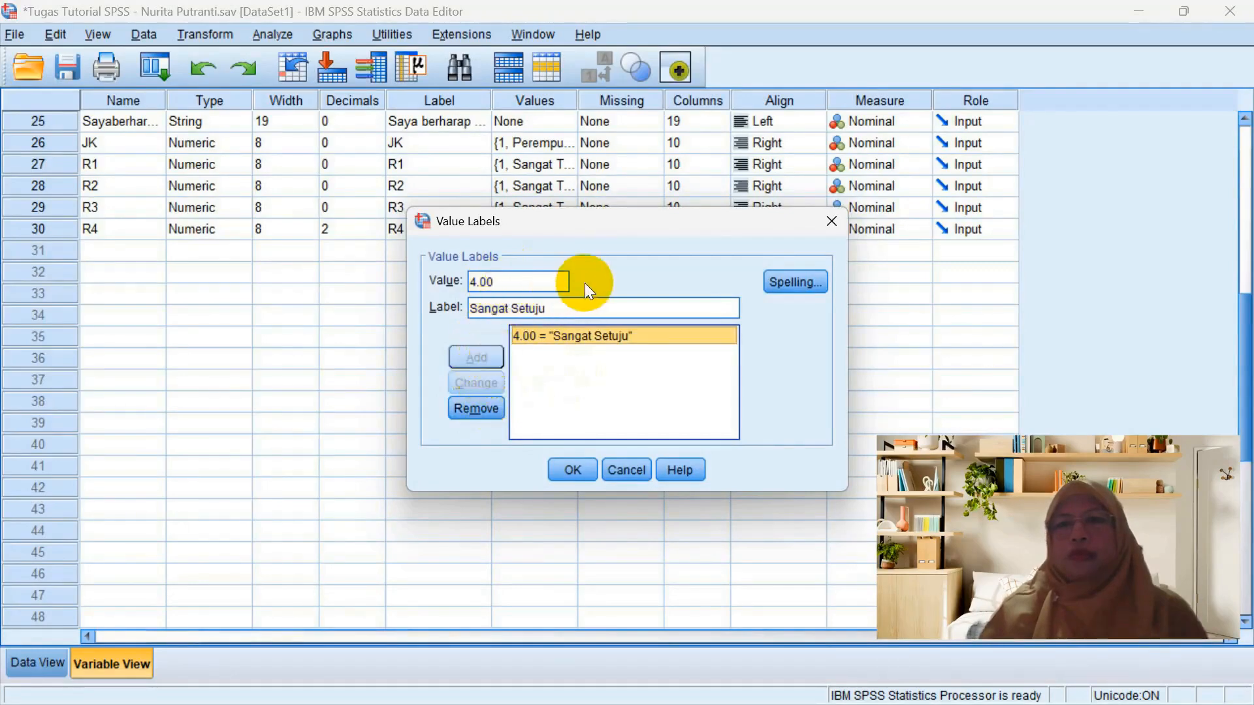
pyautogui.click(623, 468)
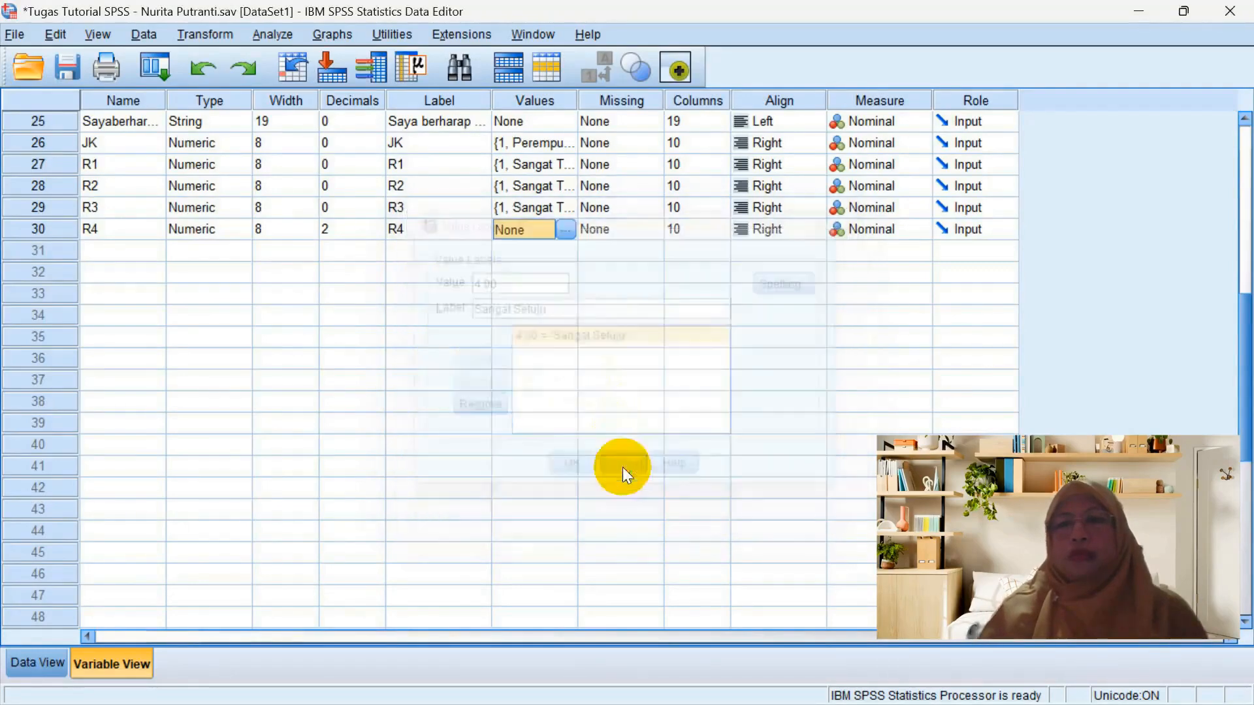
pyautogui.click(565, 229)
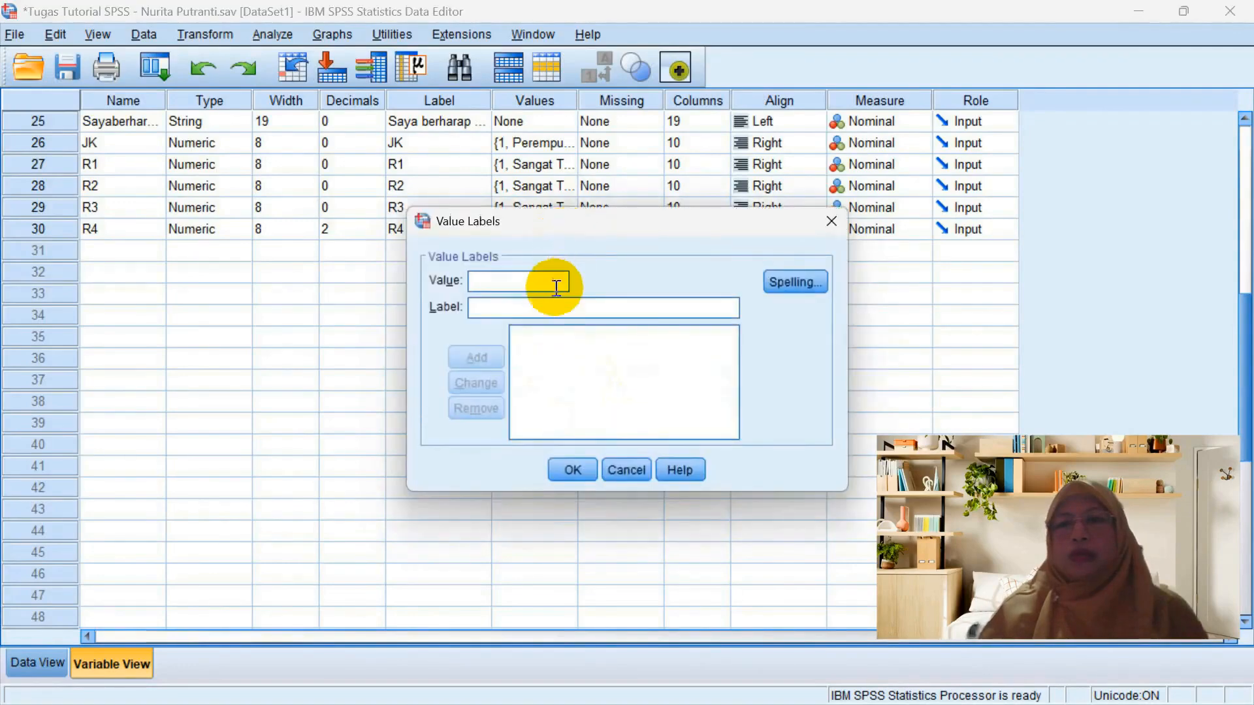
pyautogui.click(627, 470)
# Set the decimals of R4 to 0.
pyautogui.click(337, 228)
pyautogui.click(377, 235)
pyautogui.click(377, 234)
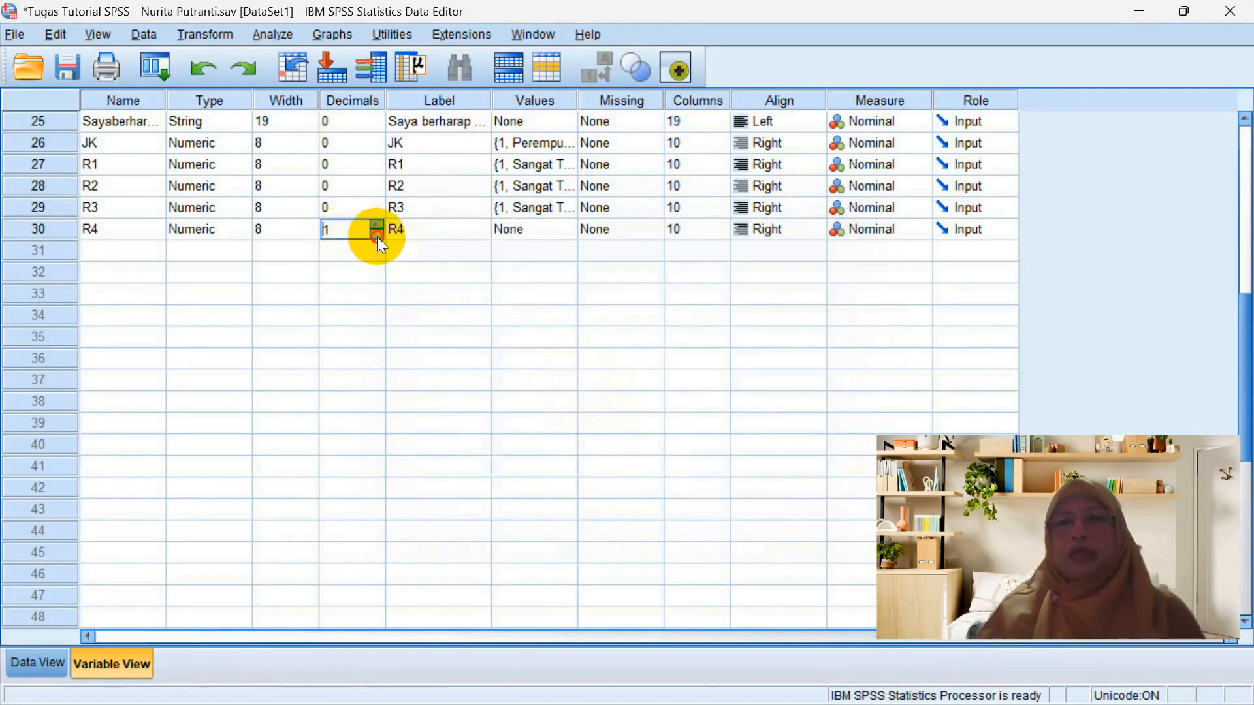
pyautogui.click(526, 230)
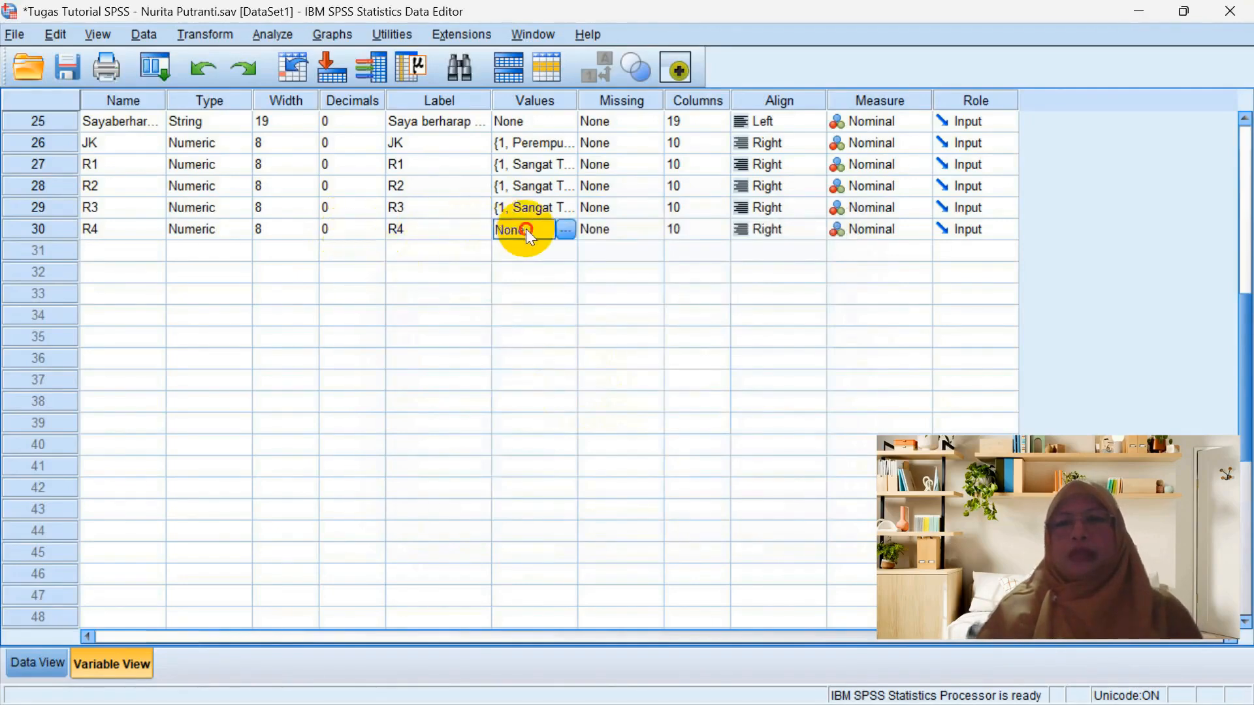
pyautogui.click(560, 228)
pyautogui.click(613, 465)
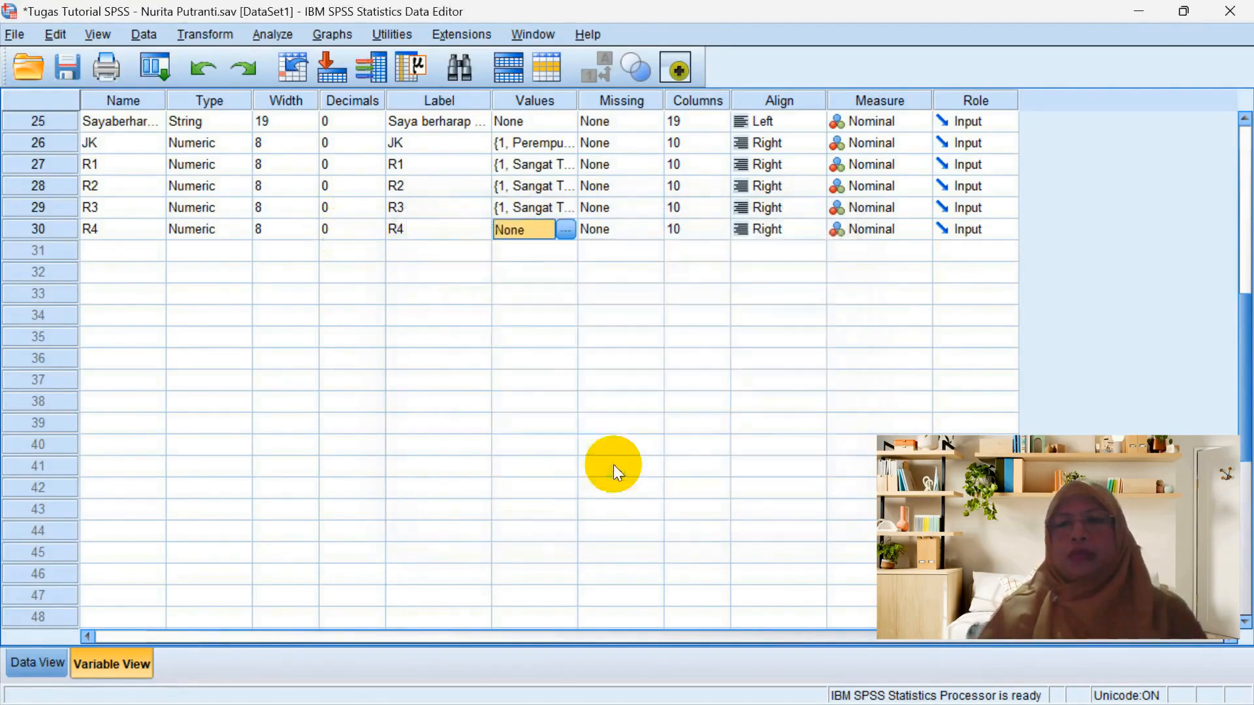
# Copy the value labels of R3 to R4.
pyautogui.click(534, 206)
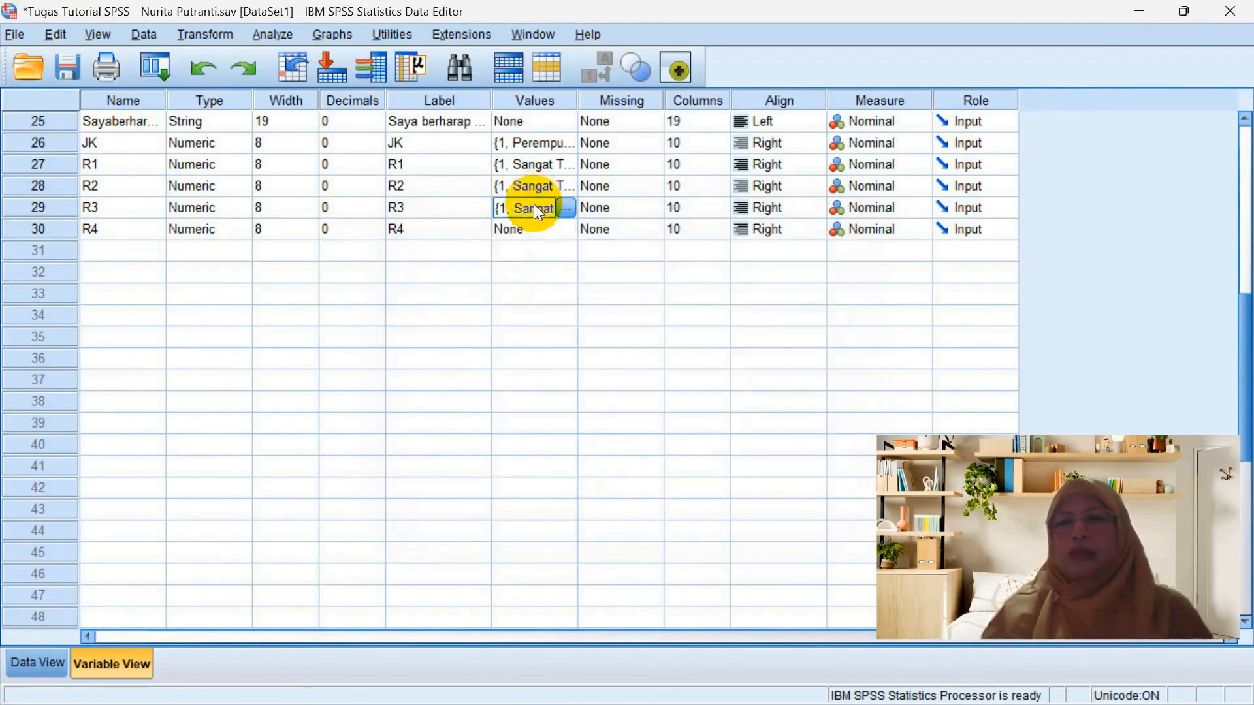
pyautogui.click(535, 225)
pyautogui.hotkey('ctrl', 'v')
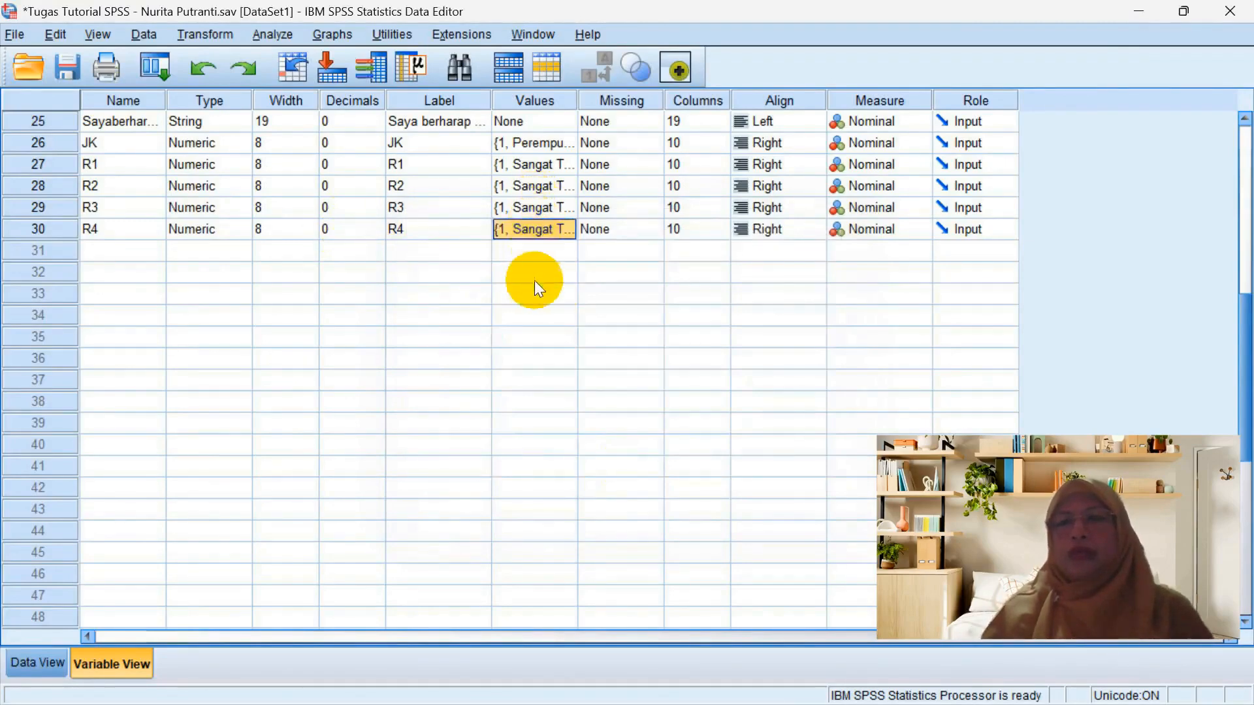
pyautogui.click(500, 276)
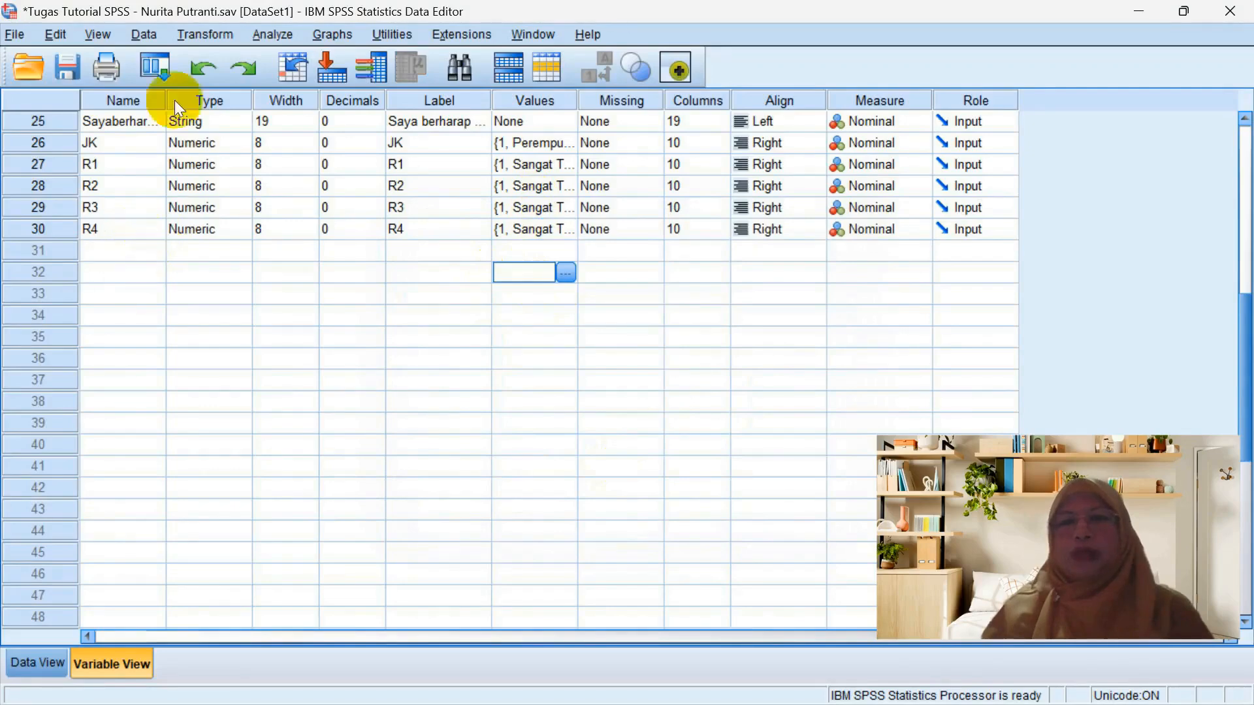
# In Recode into Different Variables, replace the R4 source item with the item starting "Saya membutuhkan bantuan visual".
pyautogui.click(193, 37)
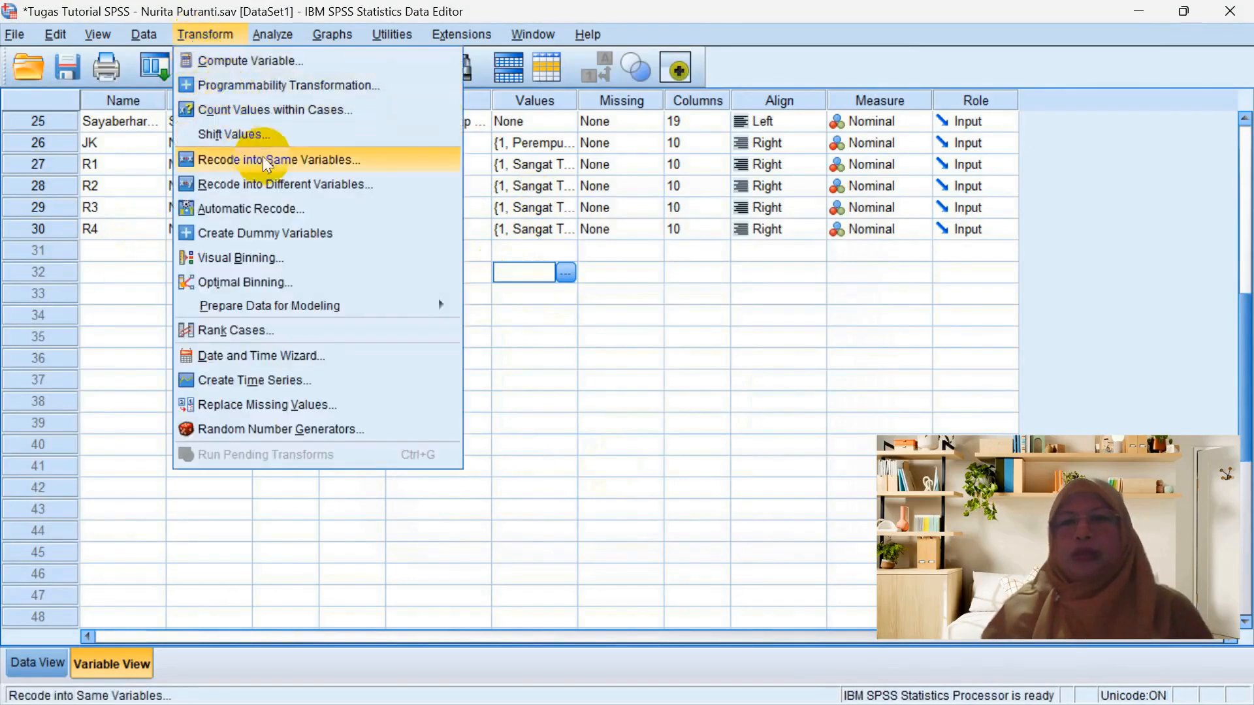
pyautogui.click(274, 183)
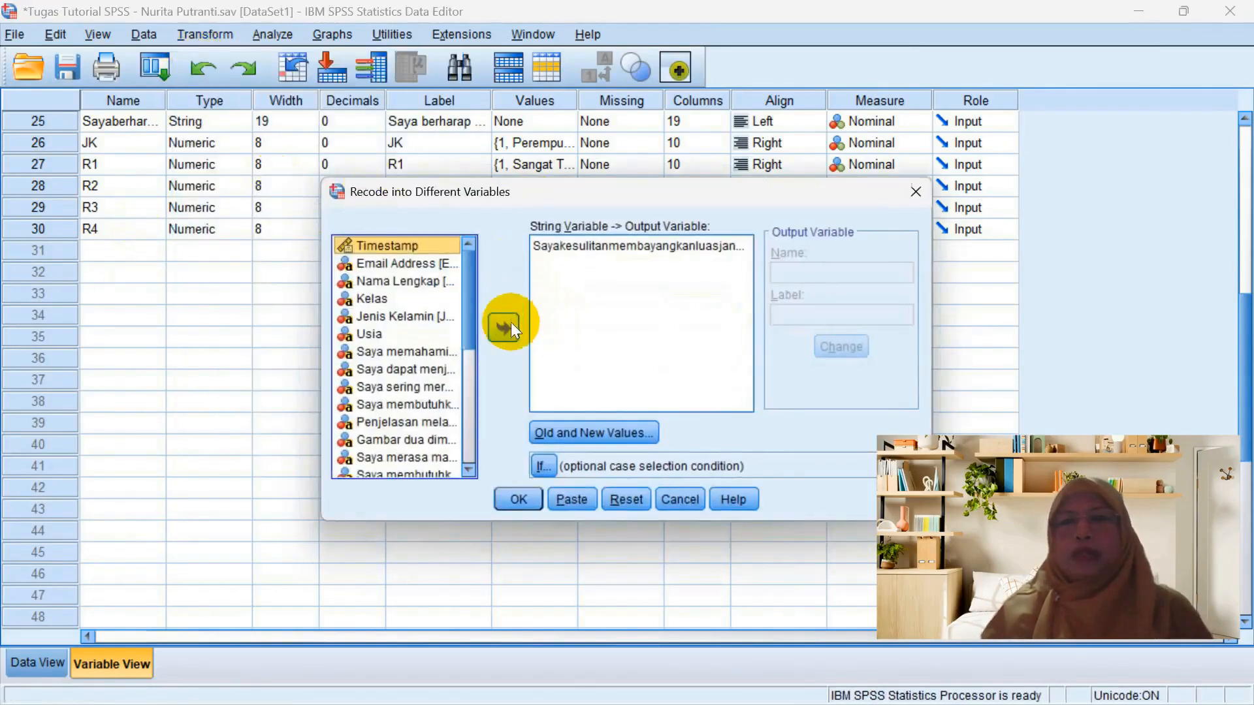
pyautogui.click(561, 243)
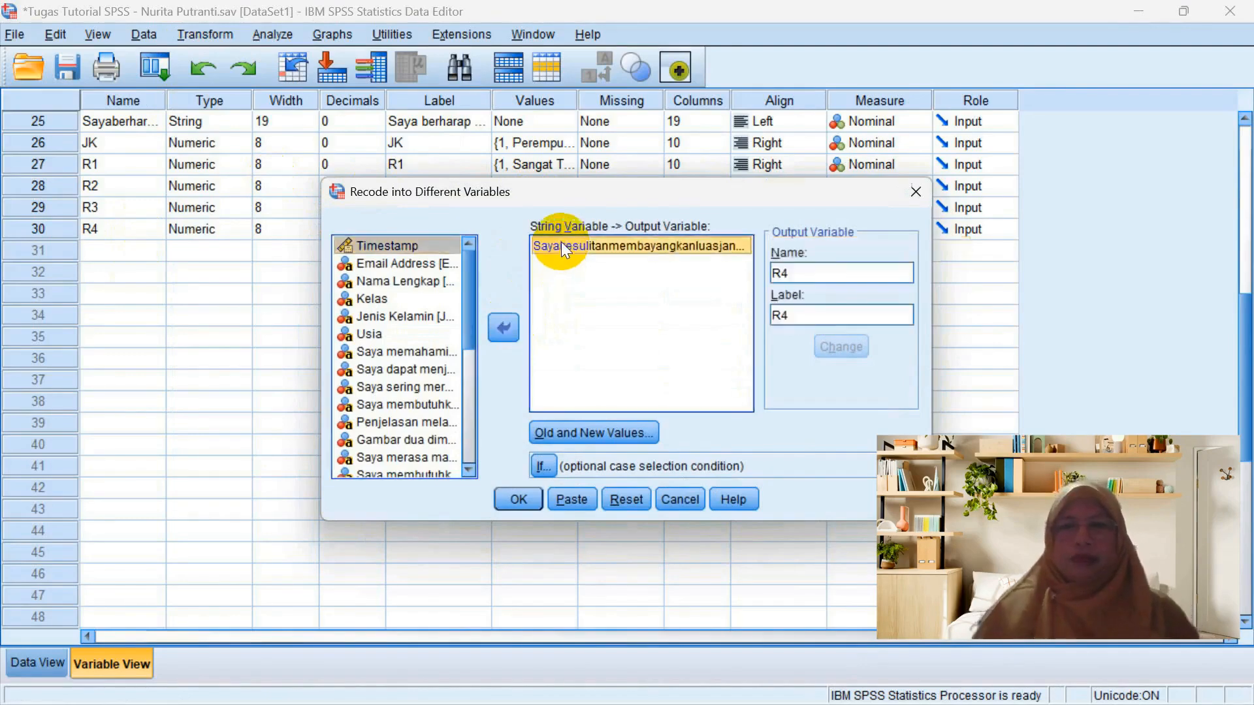
pyautogui.click(504, 327)
pyautogui.click(421, 422)
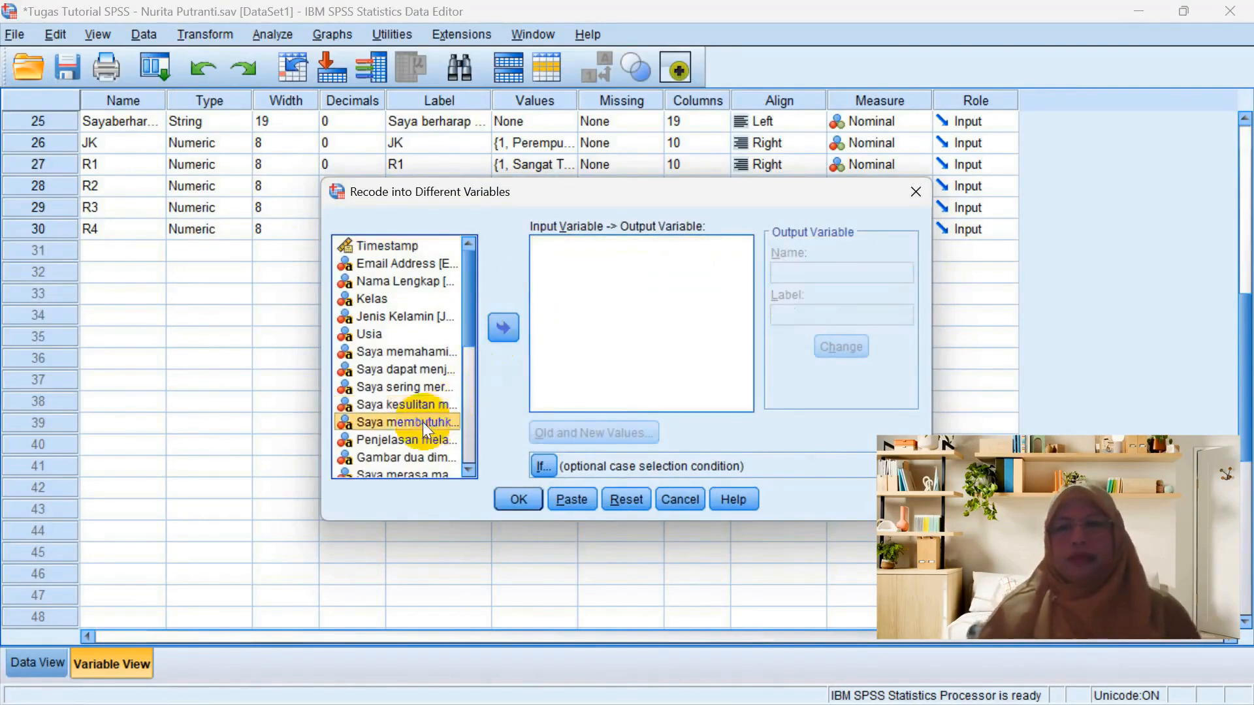
pyautogui.click(503, 329)
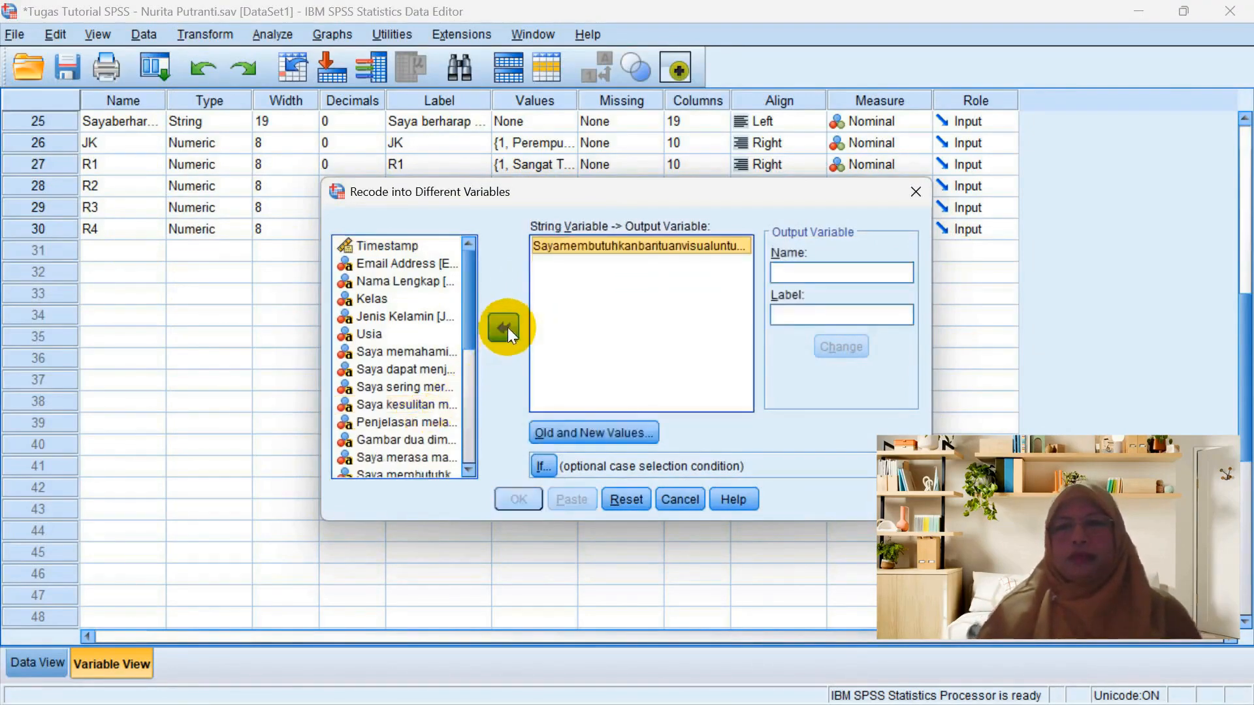
# Assign R5 as both the name and label of the output variable for the visual-aid item.
pyautogui.click(824, 270)
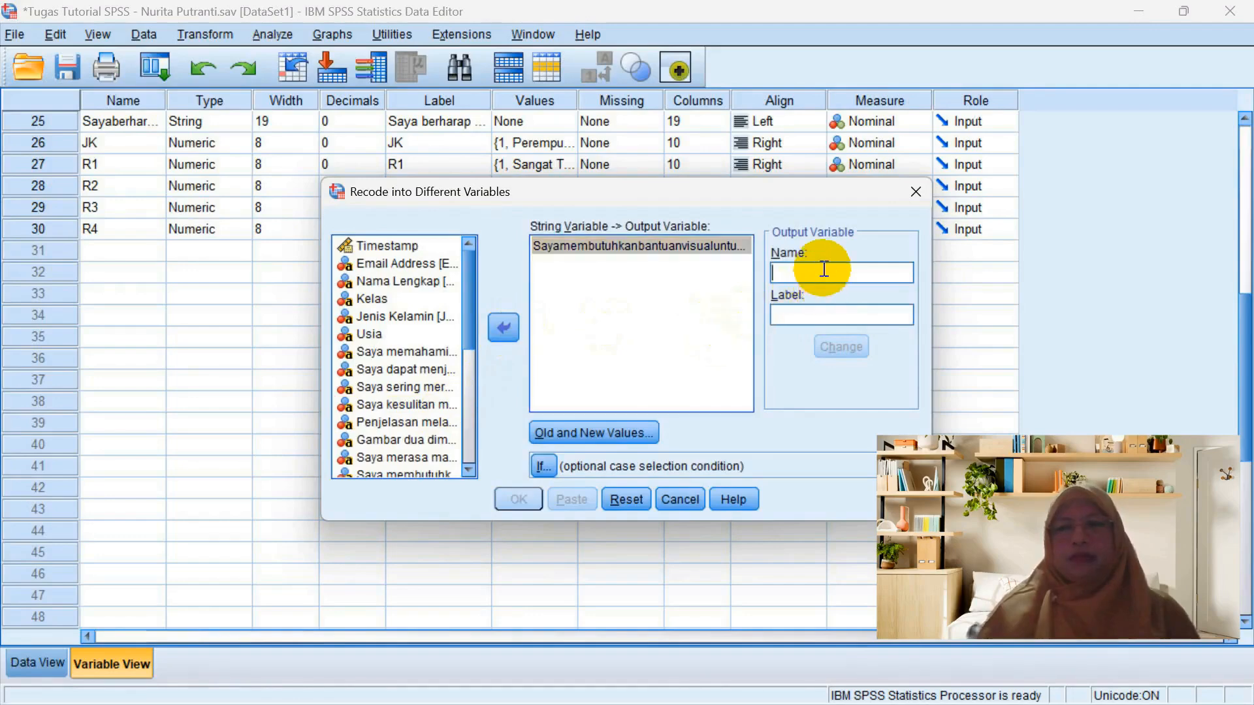
pyautogui.write('R5')
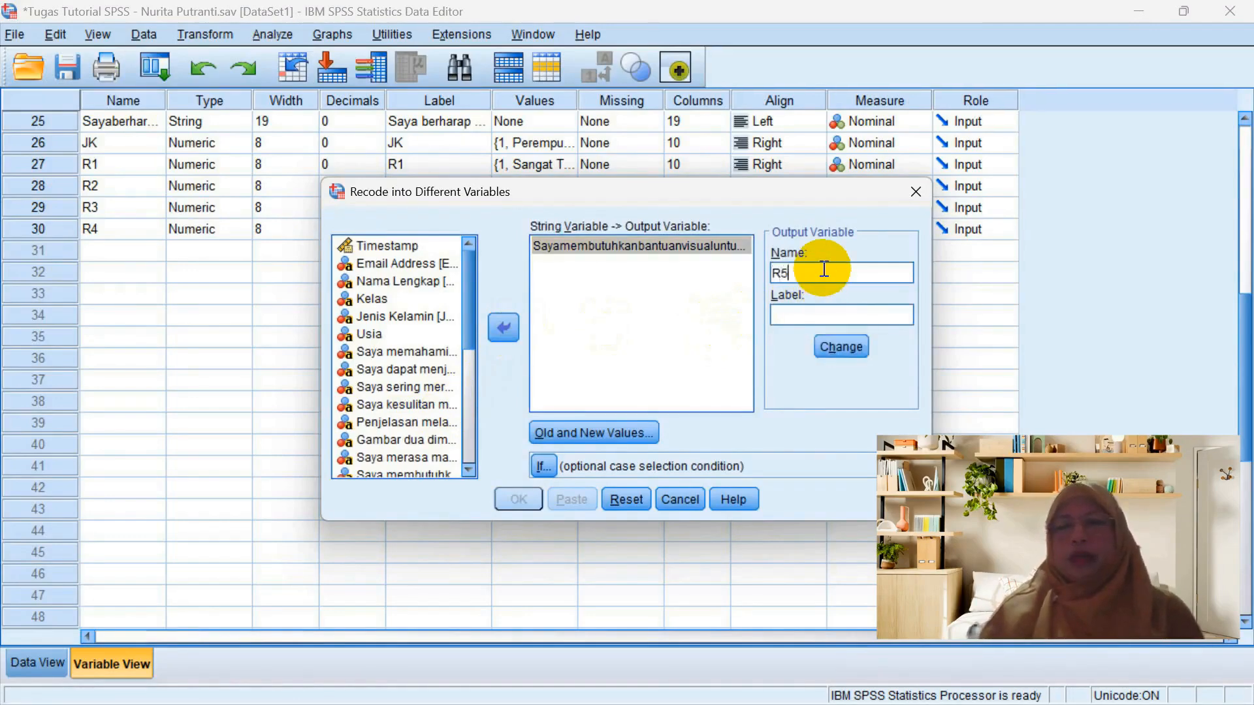
pyautogui.click(820, 312)
pyautogui.write('R5')
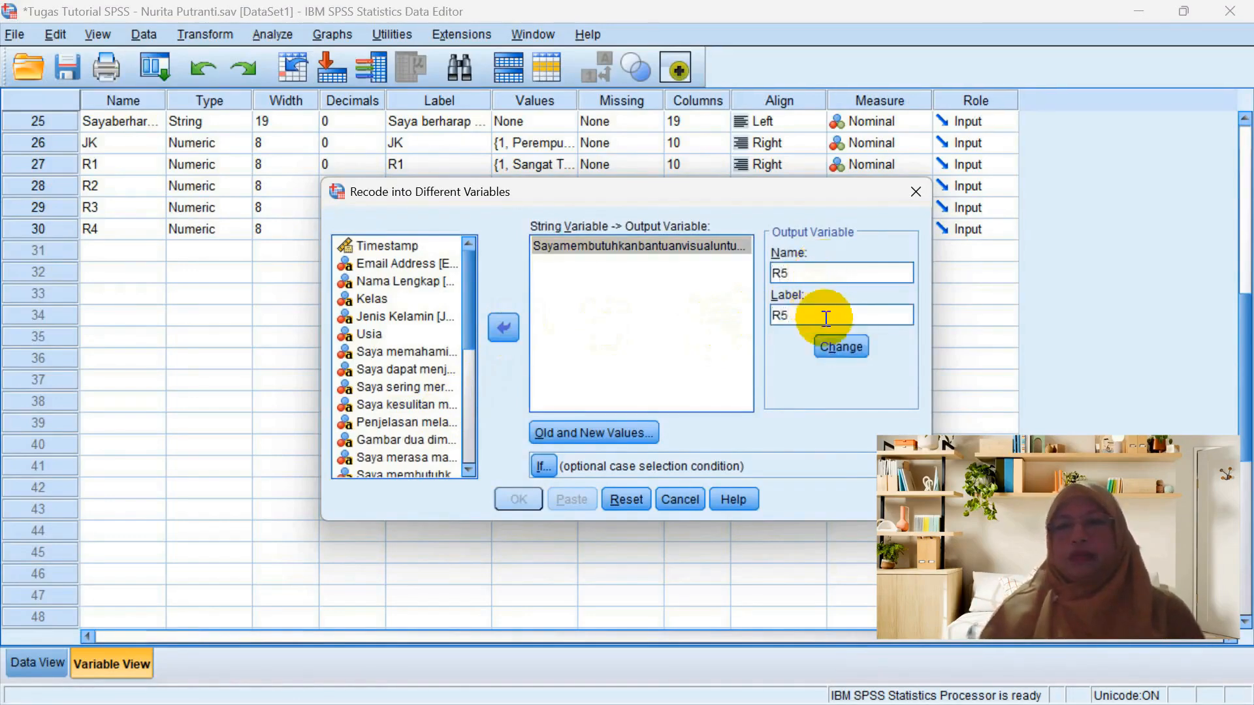
pyautogui.click(833, 347)
# Run the R5 recode with the existing mapping from Sangat Setuju = 4 to Sangat Tidak Setuju = 1, and close the output without saving.
pyautogui.click(647, 436)
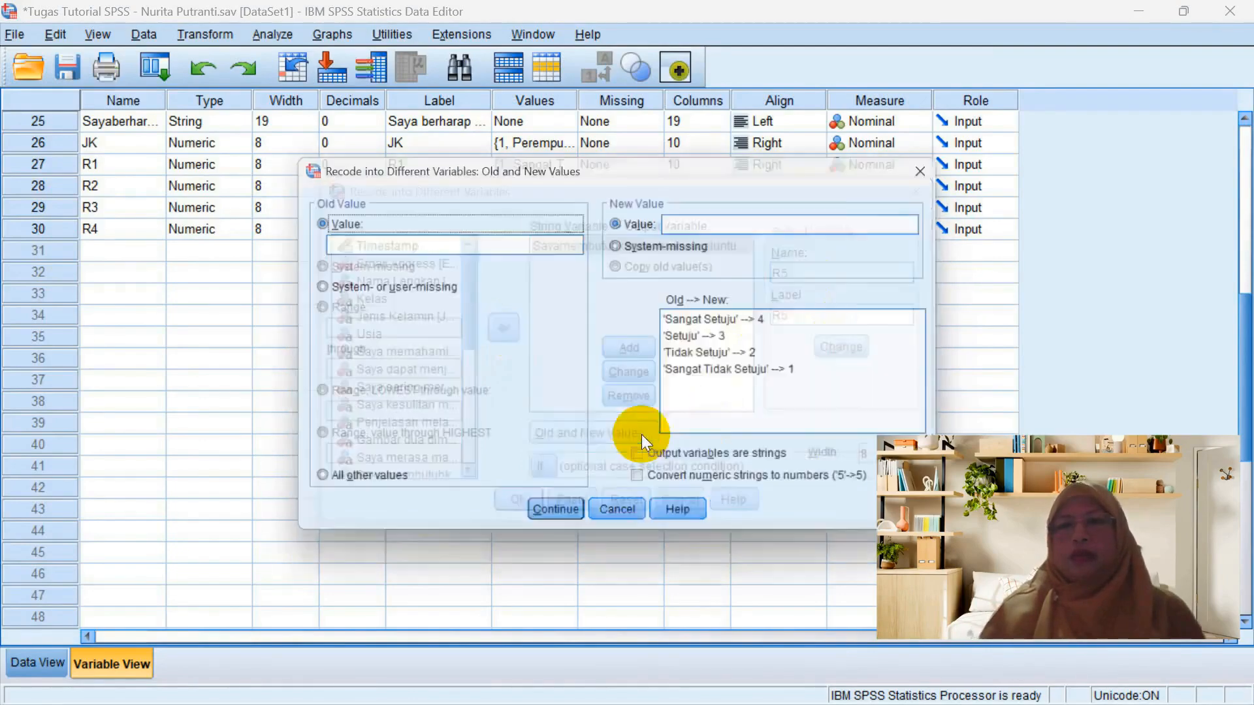
pyautogui.click(563, 525)
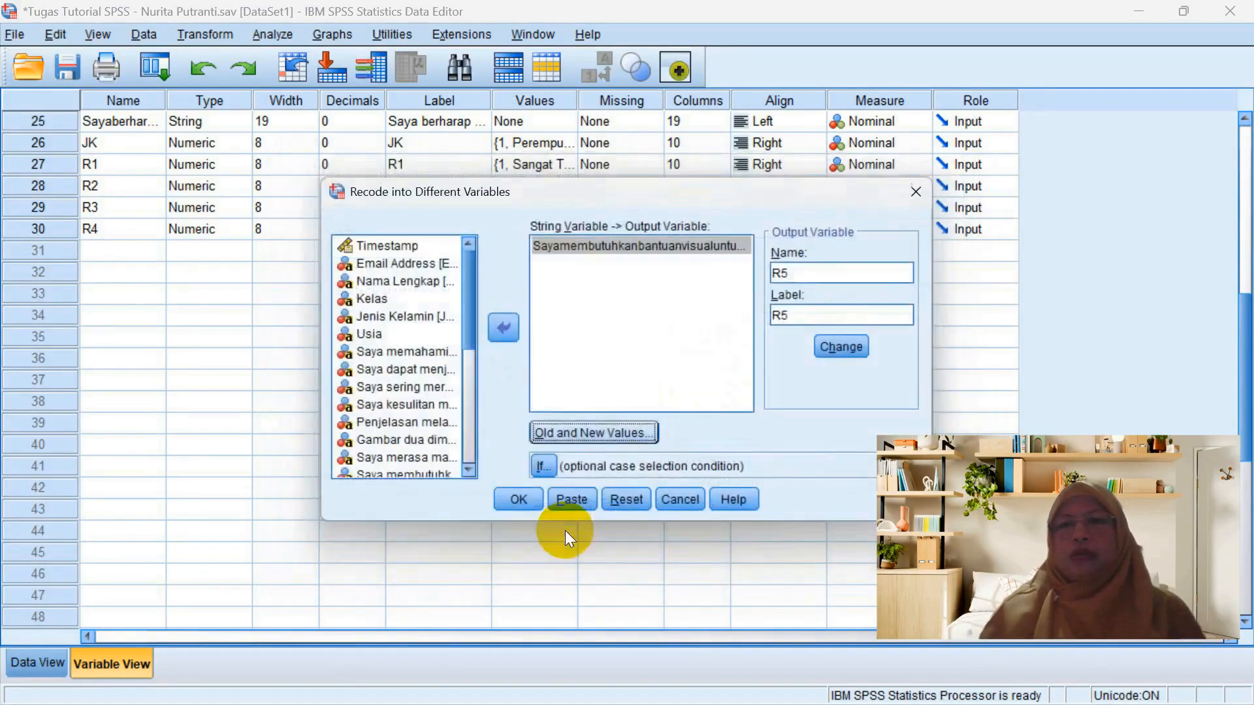
pyautogui.click(526, 501)
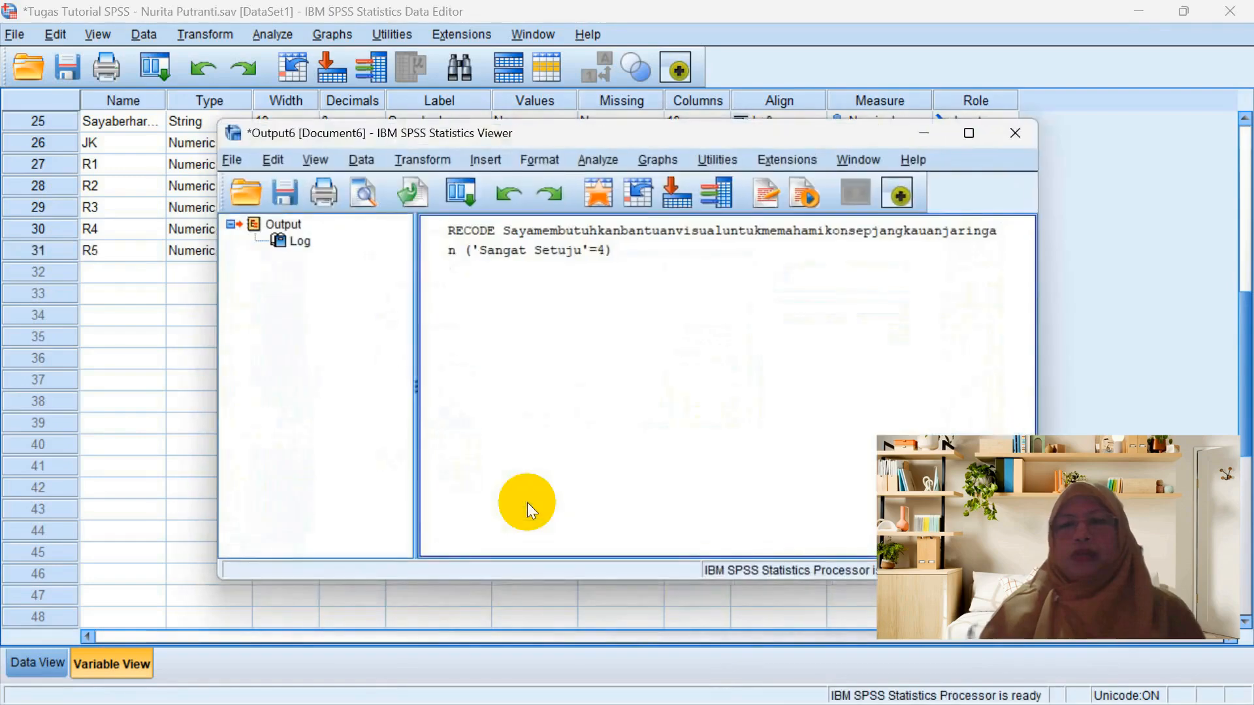
pyautogui.click(1002, 139)
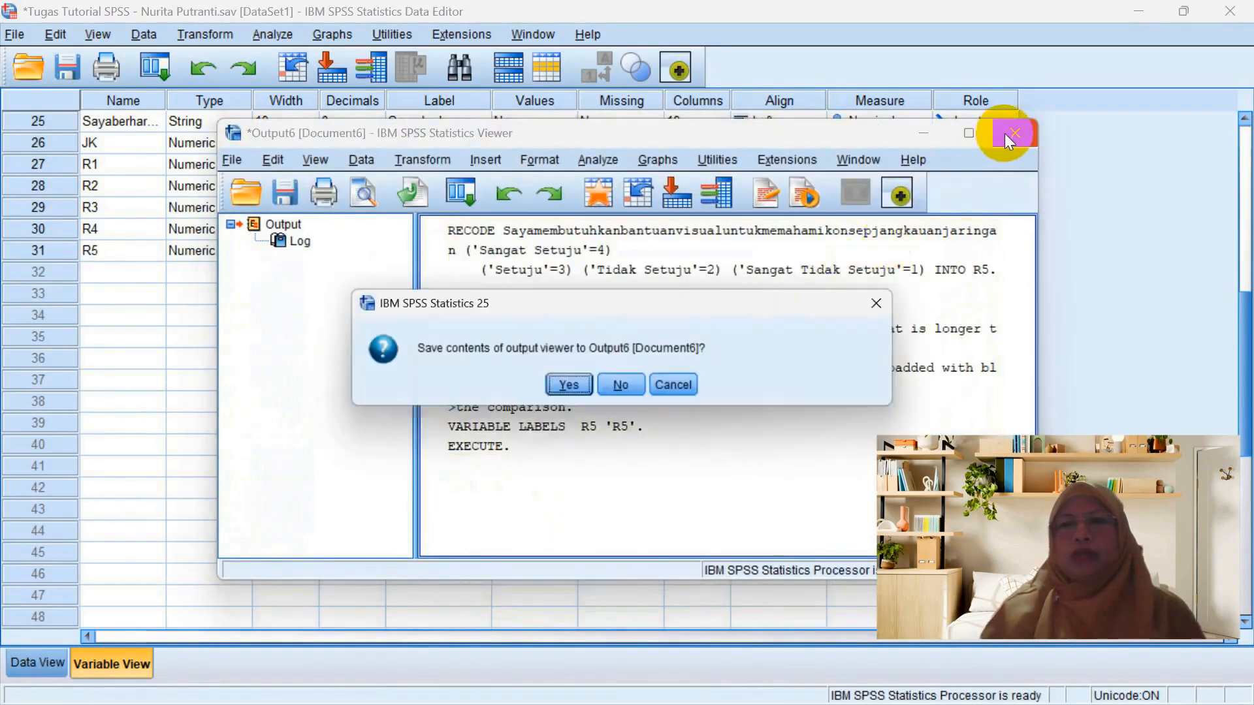
pyautogui.click(621, 384)
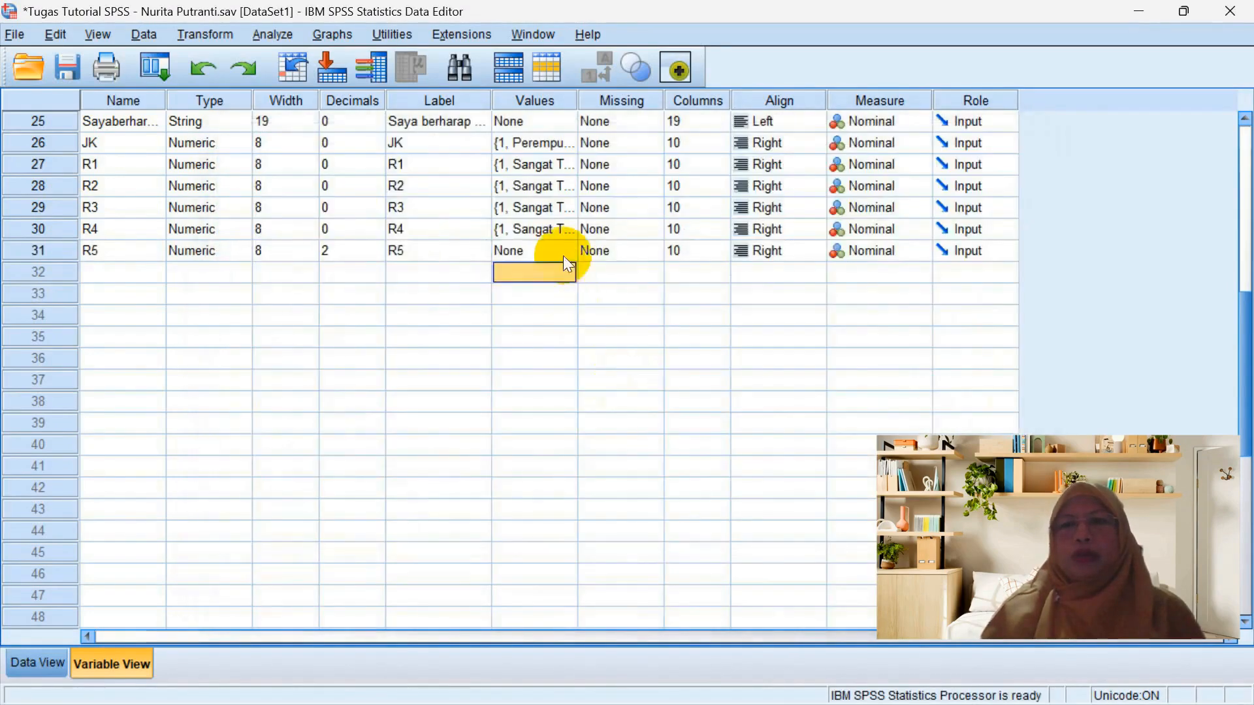
# Copy the value labels of R4 to R5 and set the decimals of R5 to 0.
pyautogui.click(550, 231)
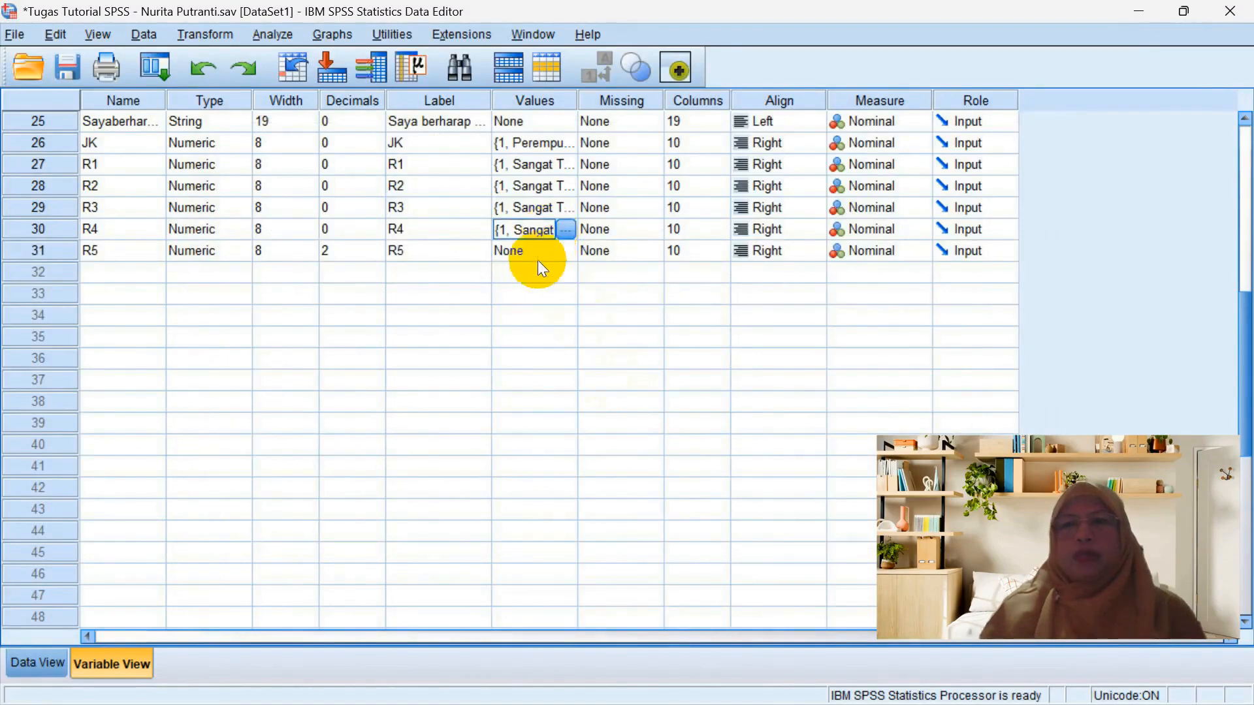
pyautogui.click(542, 248)
pyautogui.hotkey('ctrl', 'v')
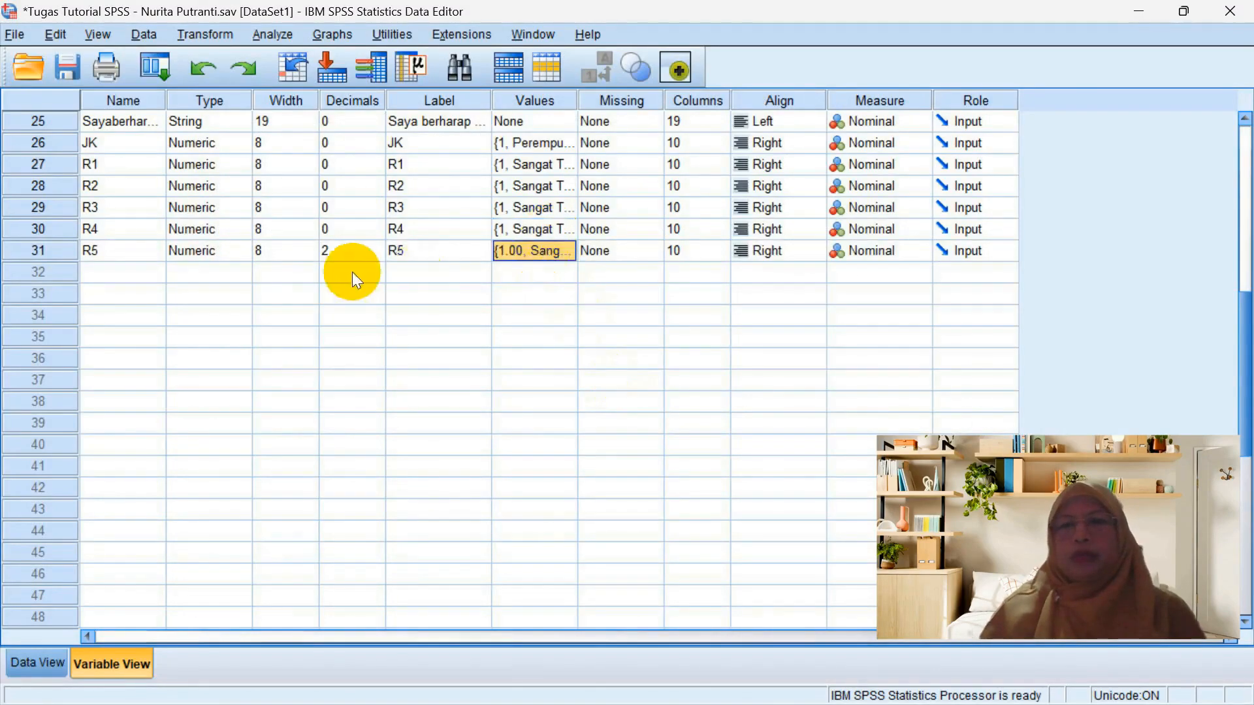
pyautogui.click(355, 252)
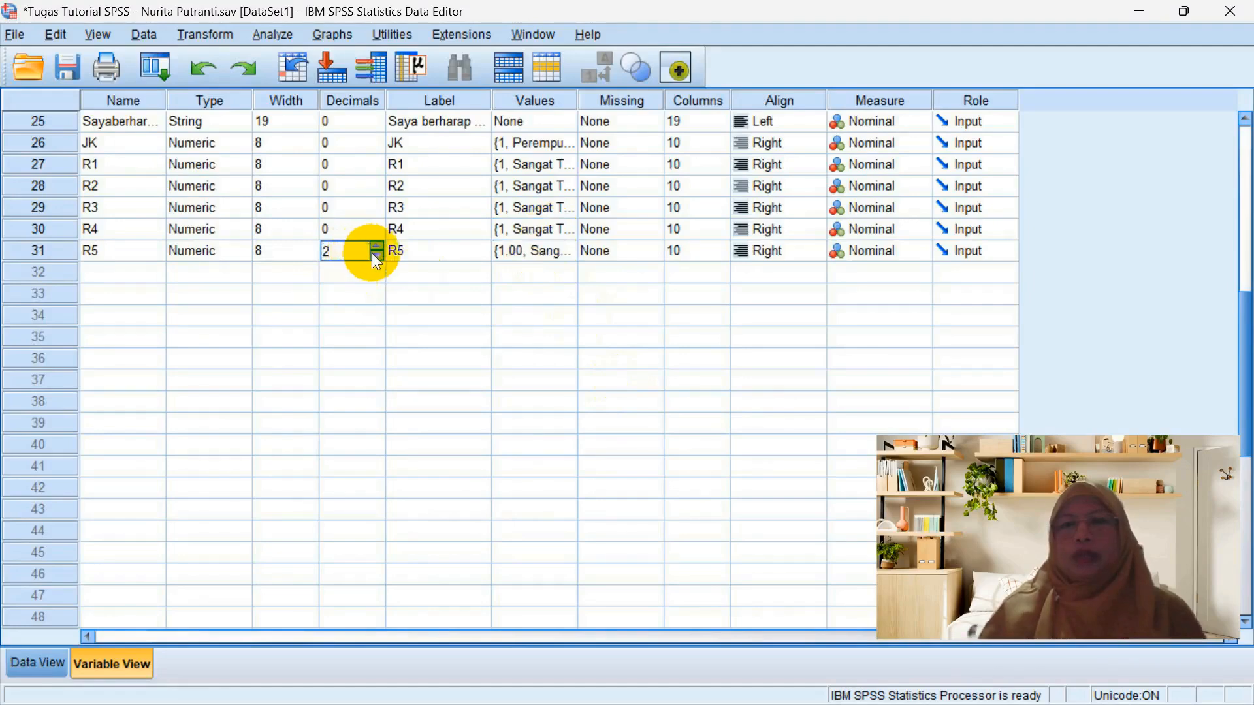
pyautogui.click(378, 255)
pyautogui.click(377, 255)
pyautogui.click(346, 273)
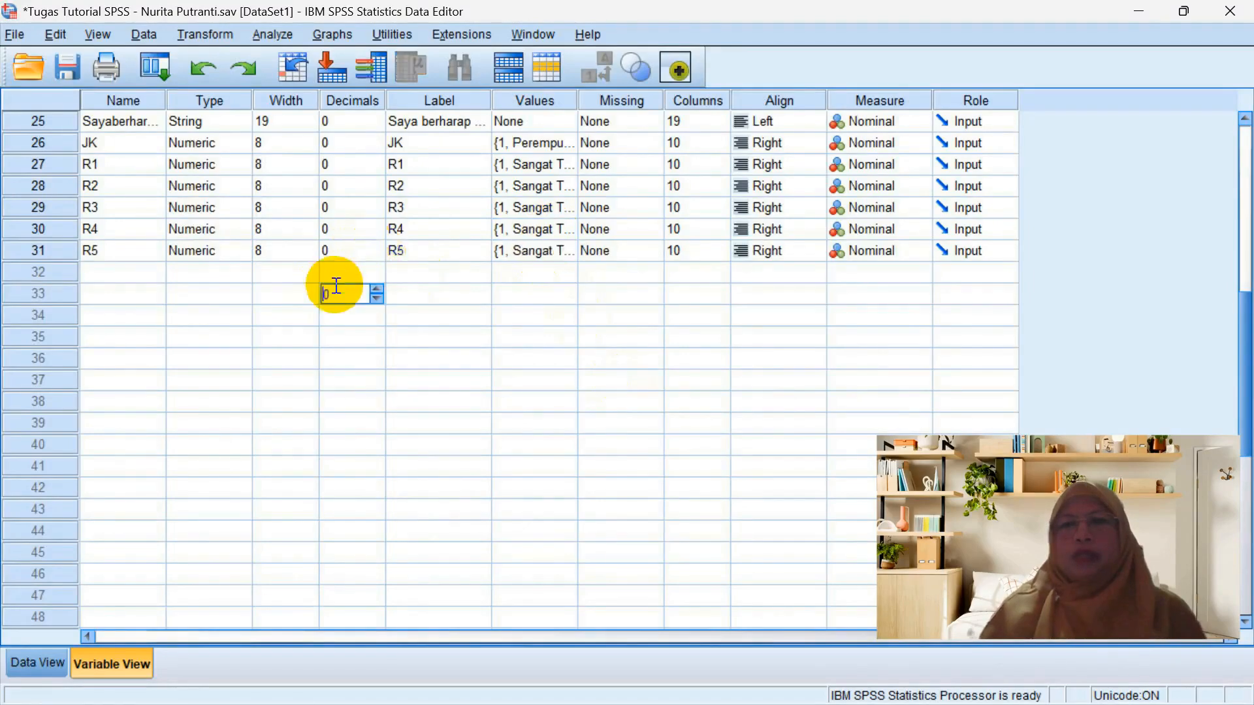
# In Recode into Different Variables, replace the R5 source item with the item starting "Penjelasan melalui ceramah guru".
pyautogui.click(210, 34)
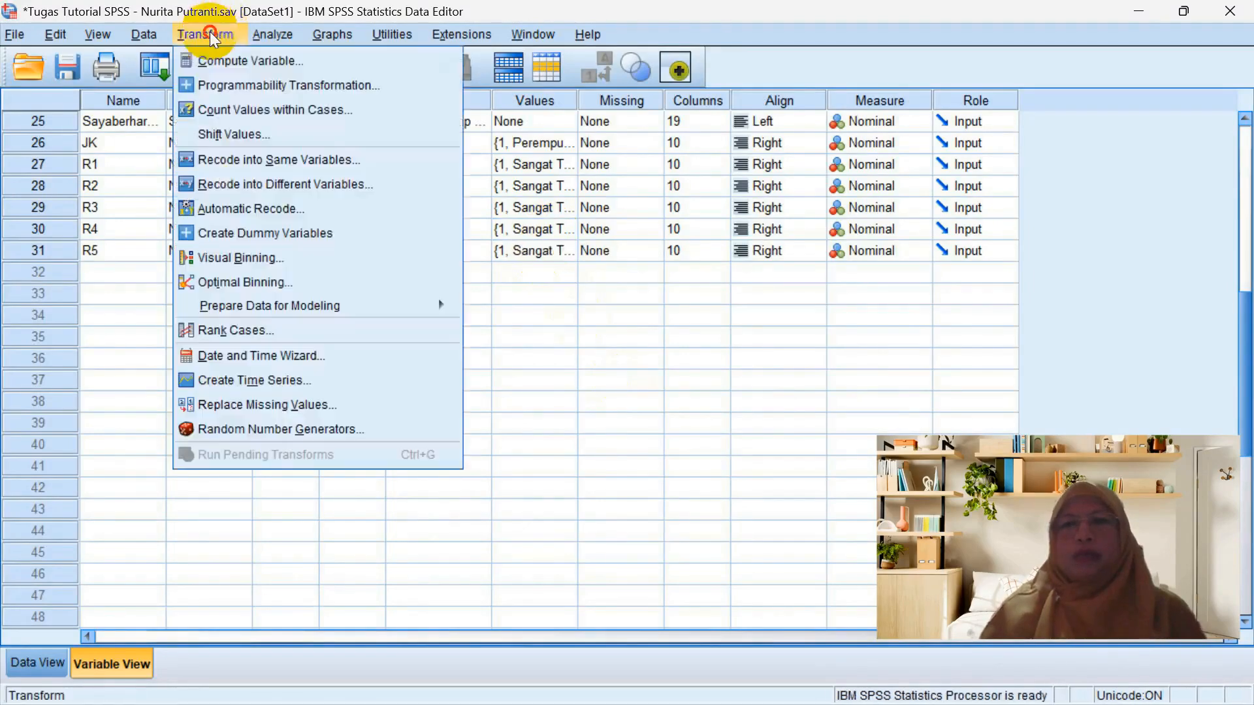
pyautogui.click(273, 184)
pyautogui.click(547, 243)
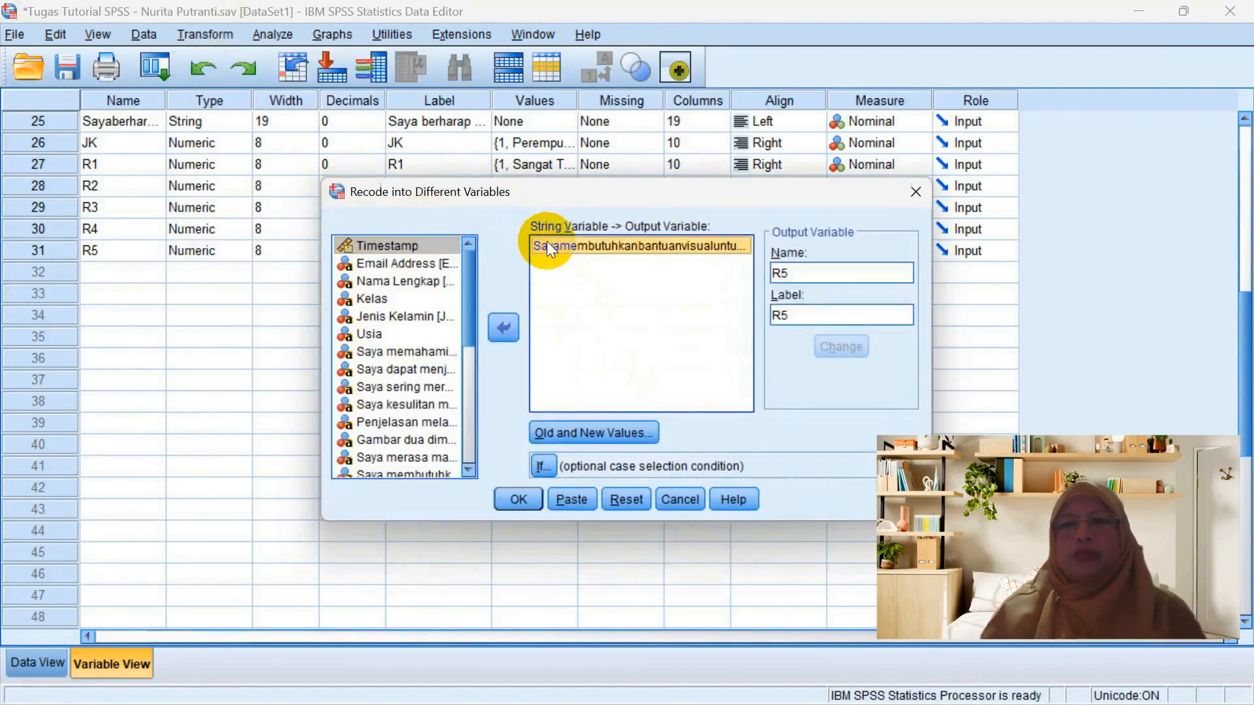
pyautogui.click(501, 326)
pyautogui.click(420, 440)
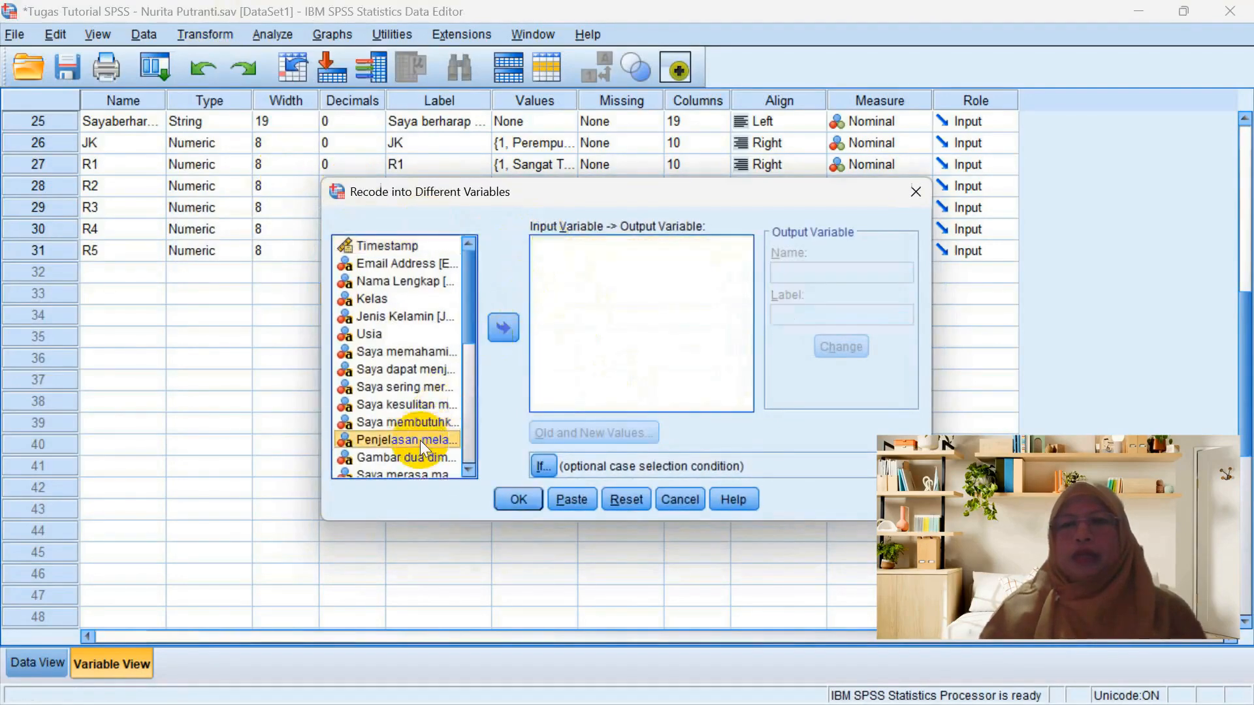
pyautogui.click(499, 328)
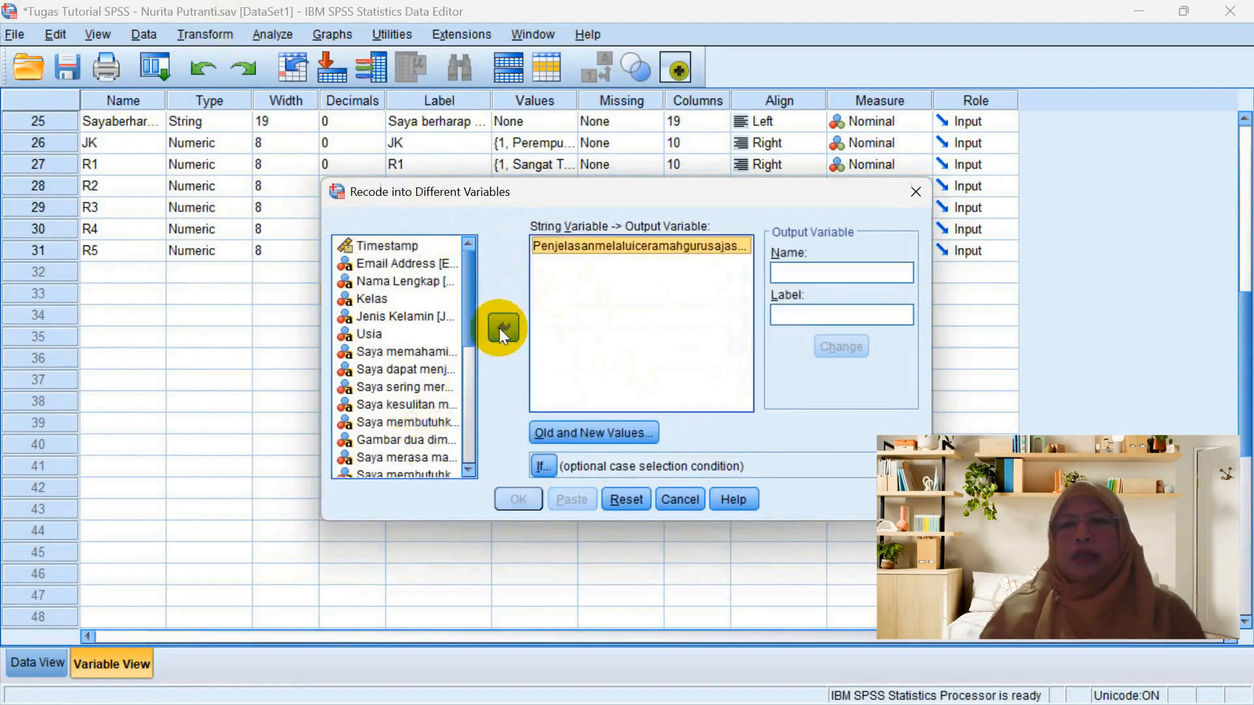
# Assign R6 as both the name and label of the output variable for the teacher-lecture item.
pyautogui.click(797, 273)
pyautogui.write('R6')
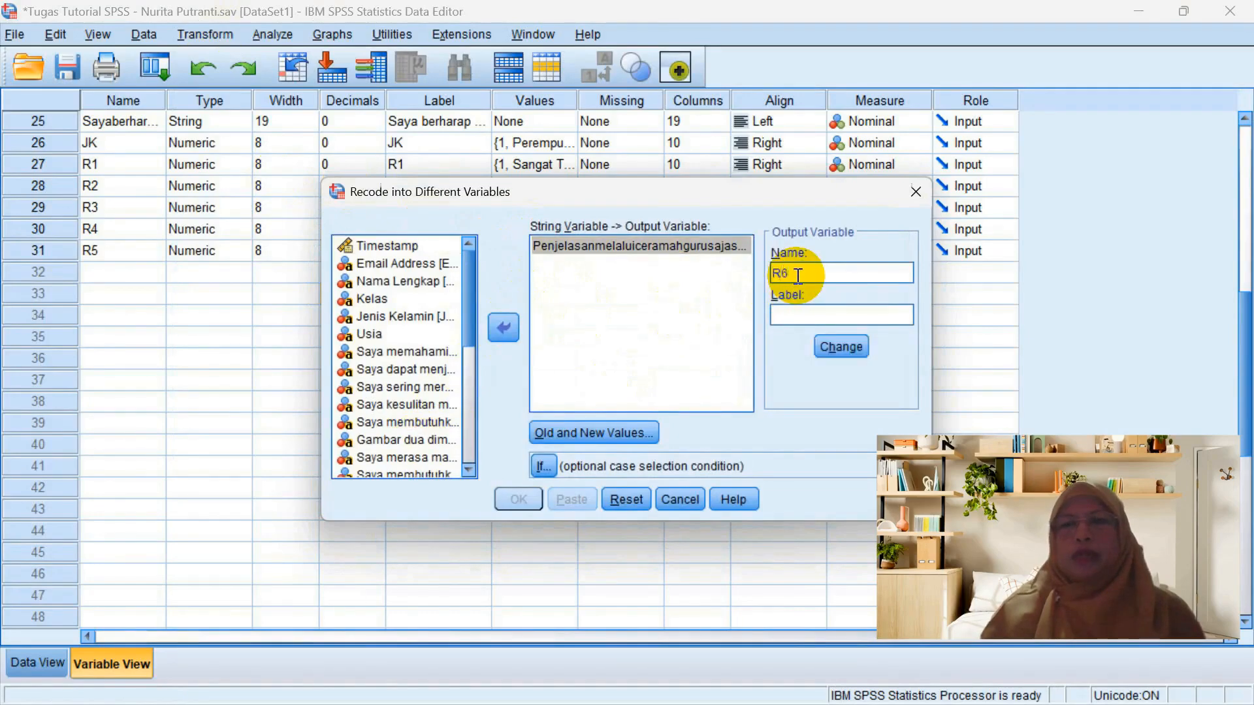
pyautogui.click(790, 314)
pyautogui.write('R6')
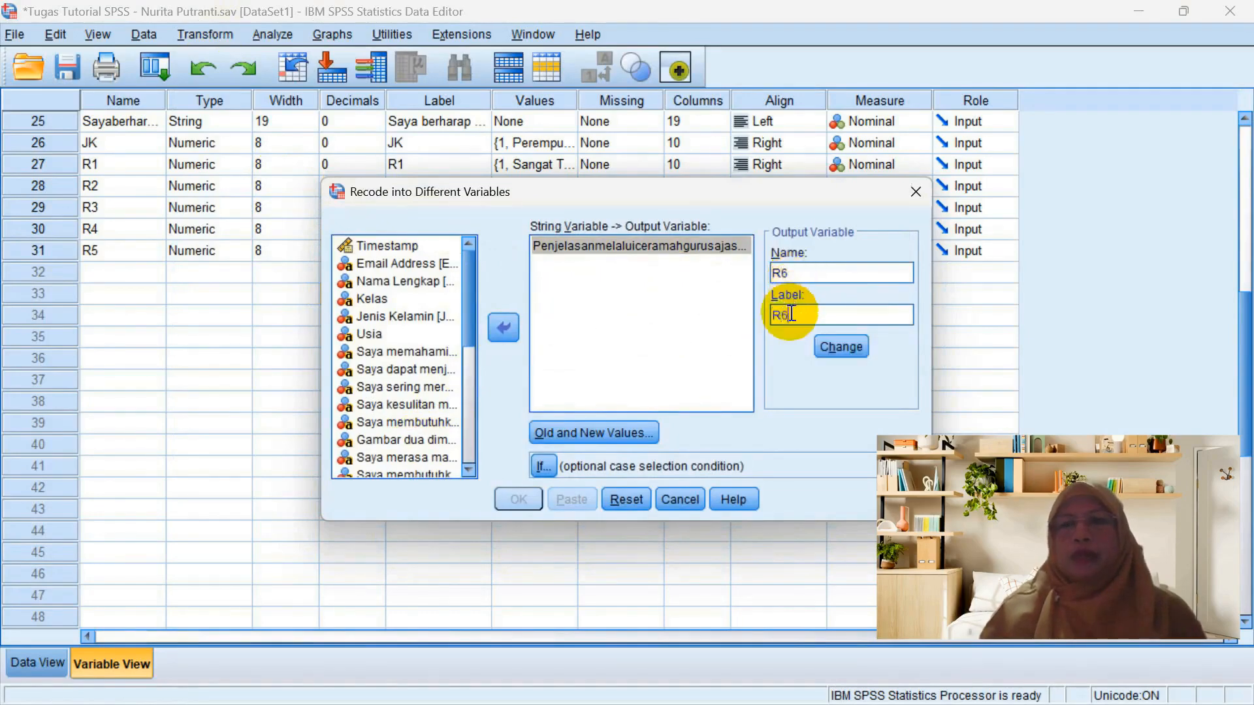
pyautogui.click(833, 347)
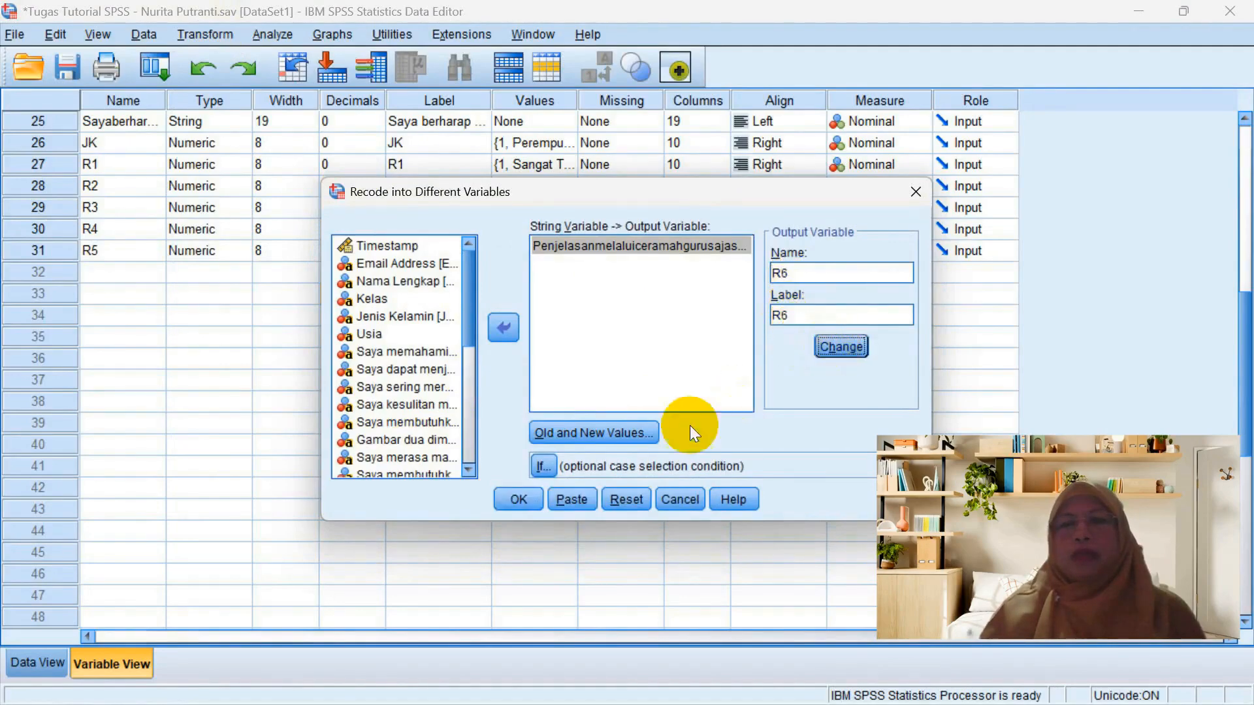
# Run the R6 recode with the existing mapping from Sangat Setuju = 4 to Sangat Tidak Setuju = 1, and close the output without saving.
pyautogui.click(637, 431)
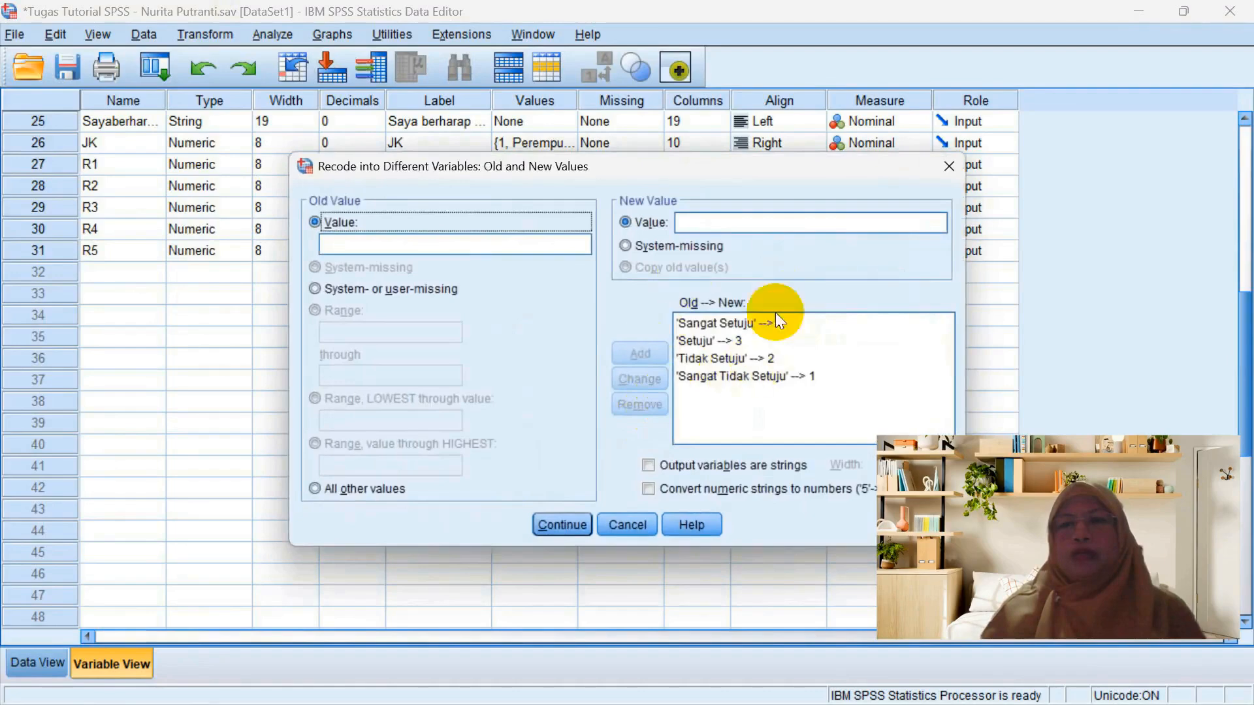
pyautogui.click(561, 525)
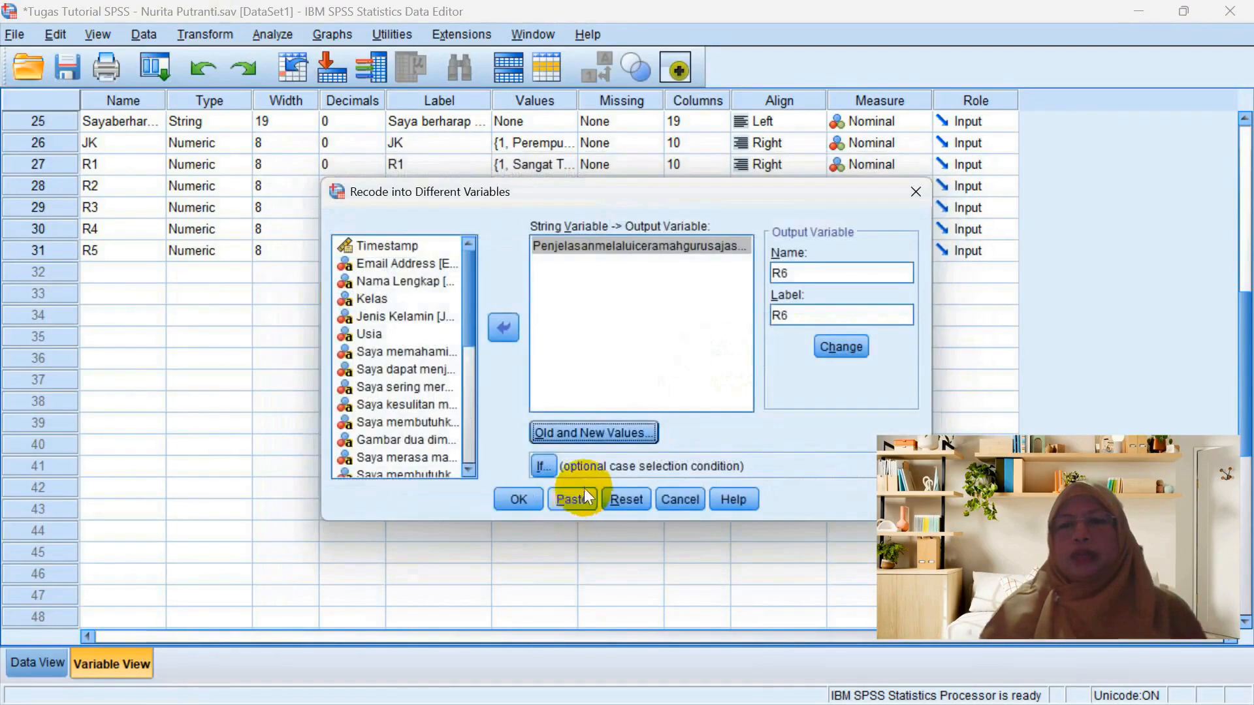
pyautogui.click(529, 504)
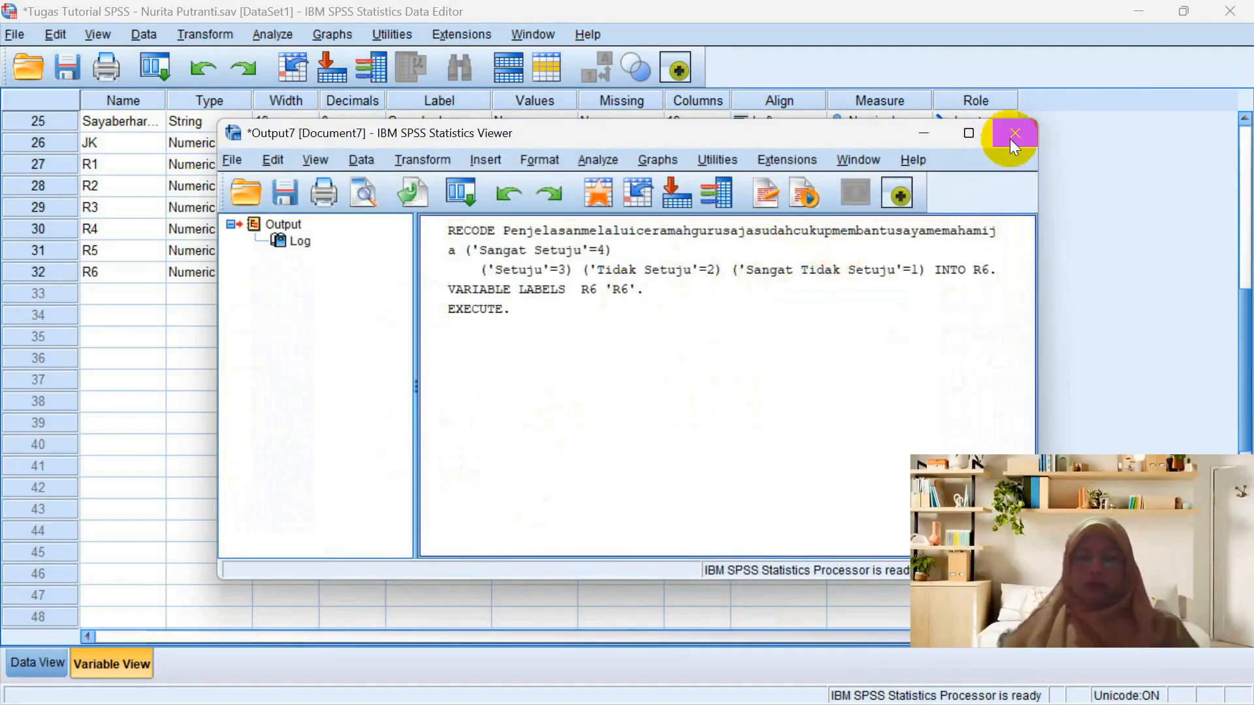
pyautogui.click(1002, 137)
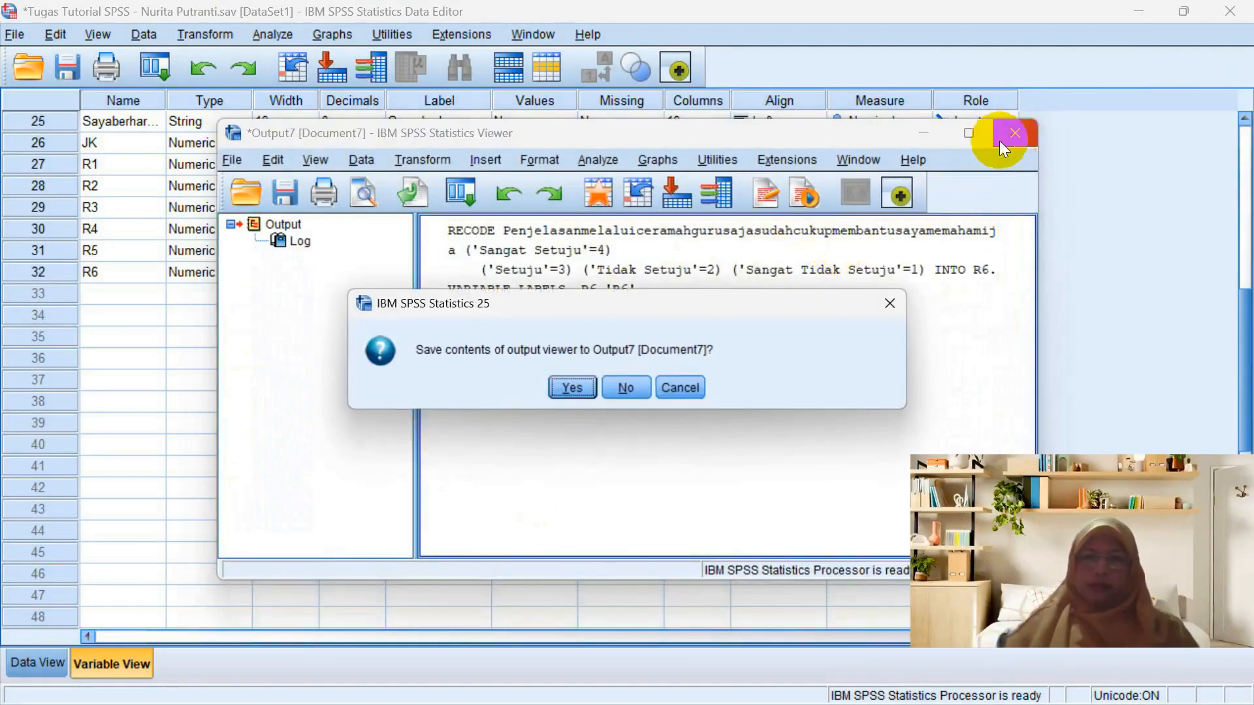
pyautogui.click(630, 386)
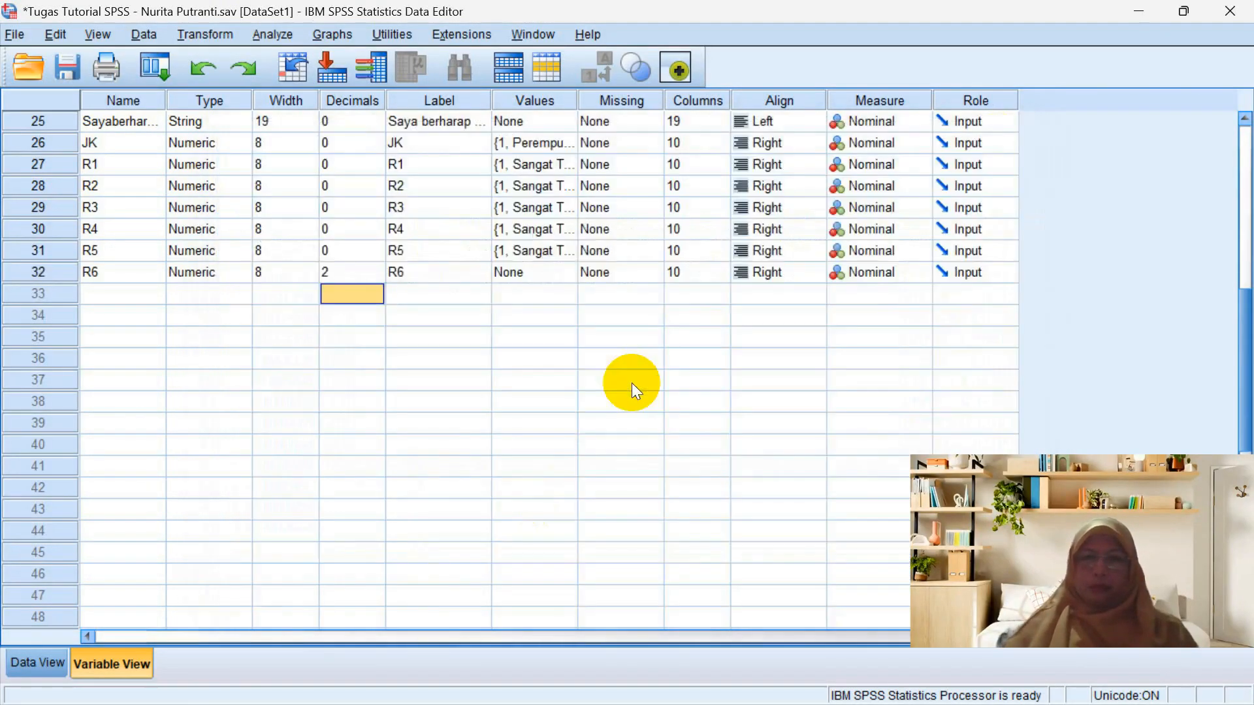
# Copy the value labels of R5 to R6.
pyautogui.click(549, 242)
pyautogui.click(538, 274)
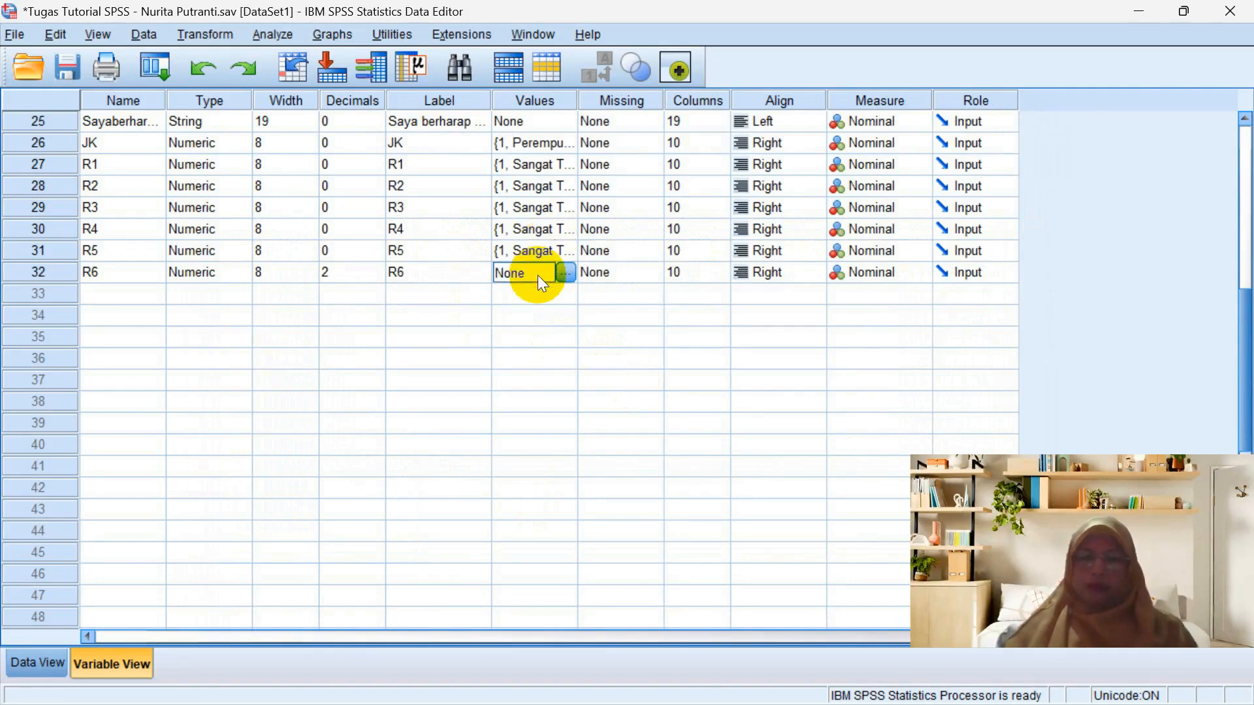
pyautogui.hotkey('ctrl', 'v')
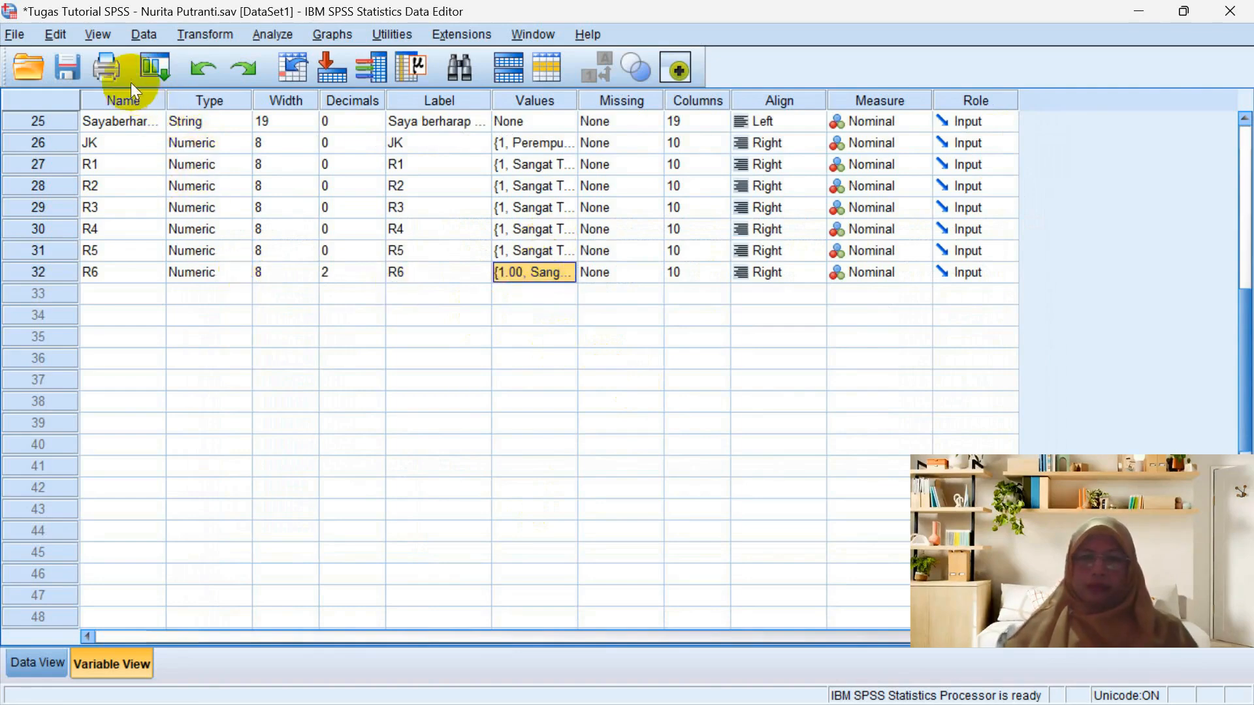
# In Recode into Different Variables, replace the "Penjelasan melalui ceramah guru" input variable with the "Gambar dua dimensi" one.
pyautogui.click(192, 36)
pyautogui.click(293, 184)
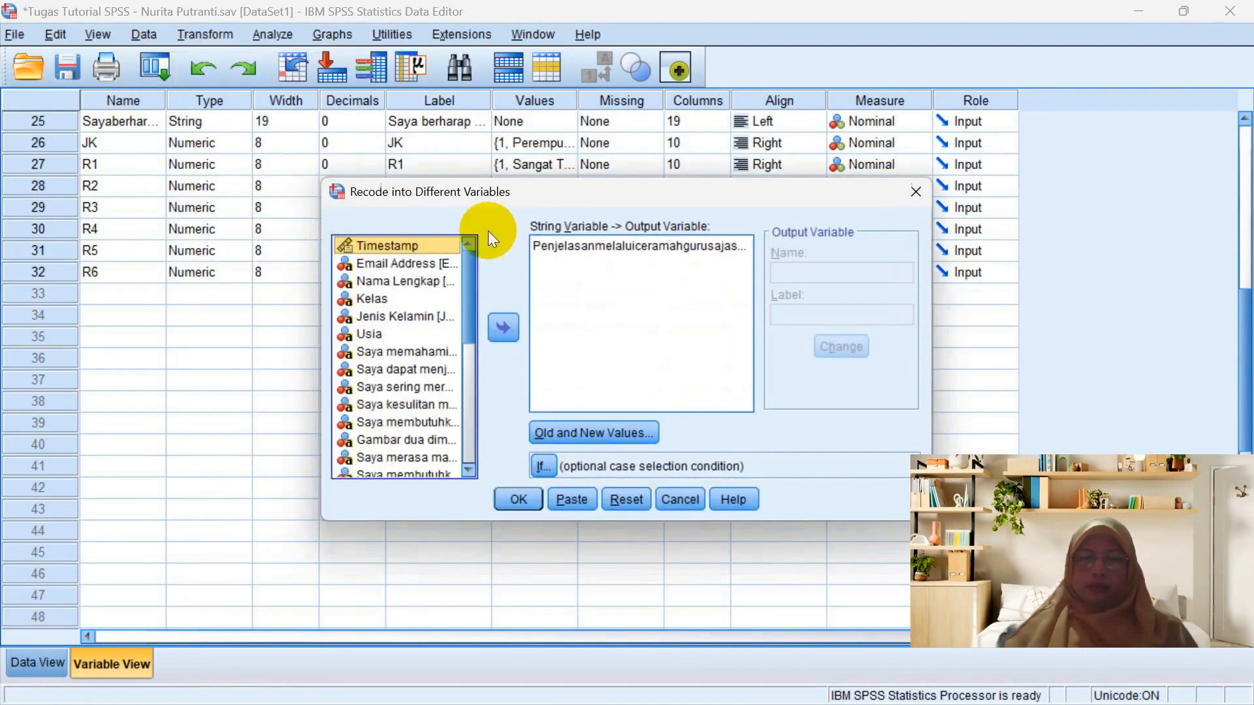
pyautogui.click(576, 246)
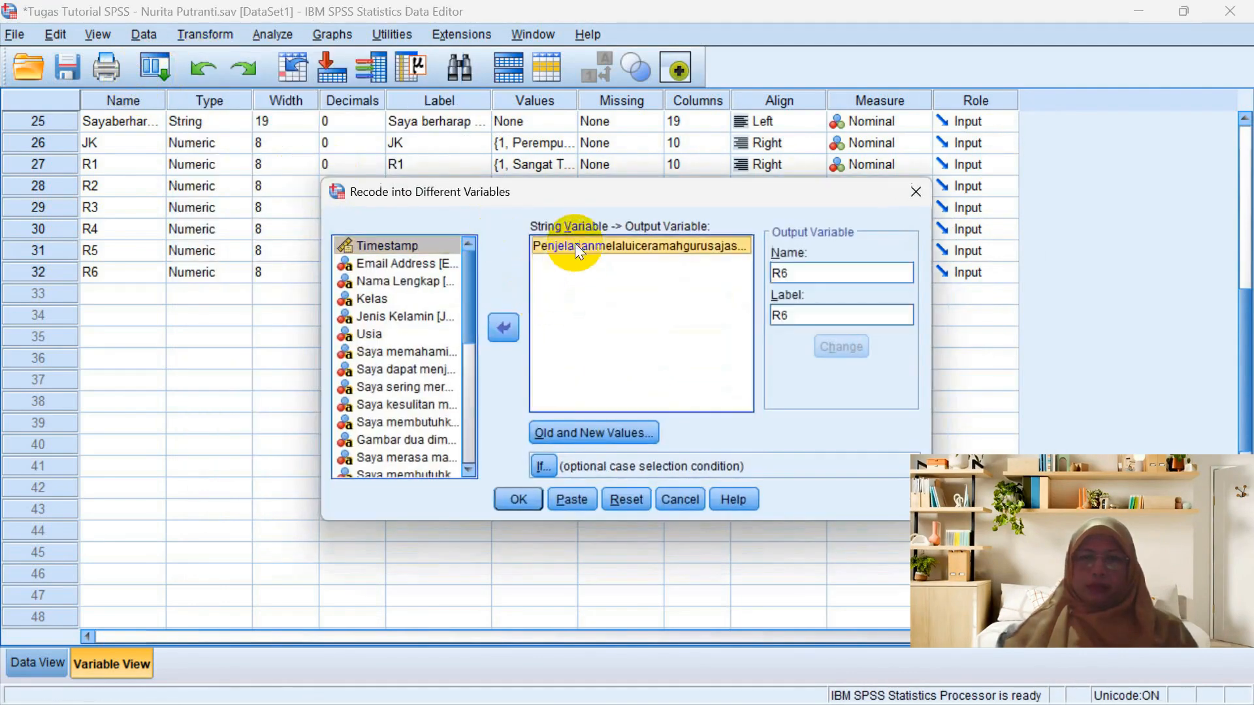
pyautogui.click(503, 329)
pyautogui.click(426, 457)
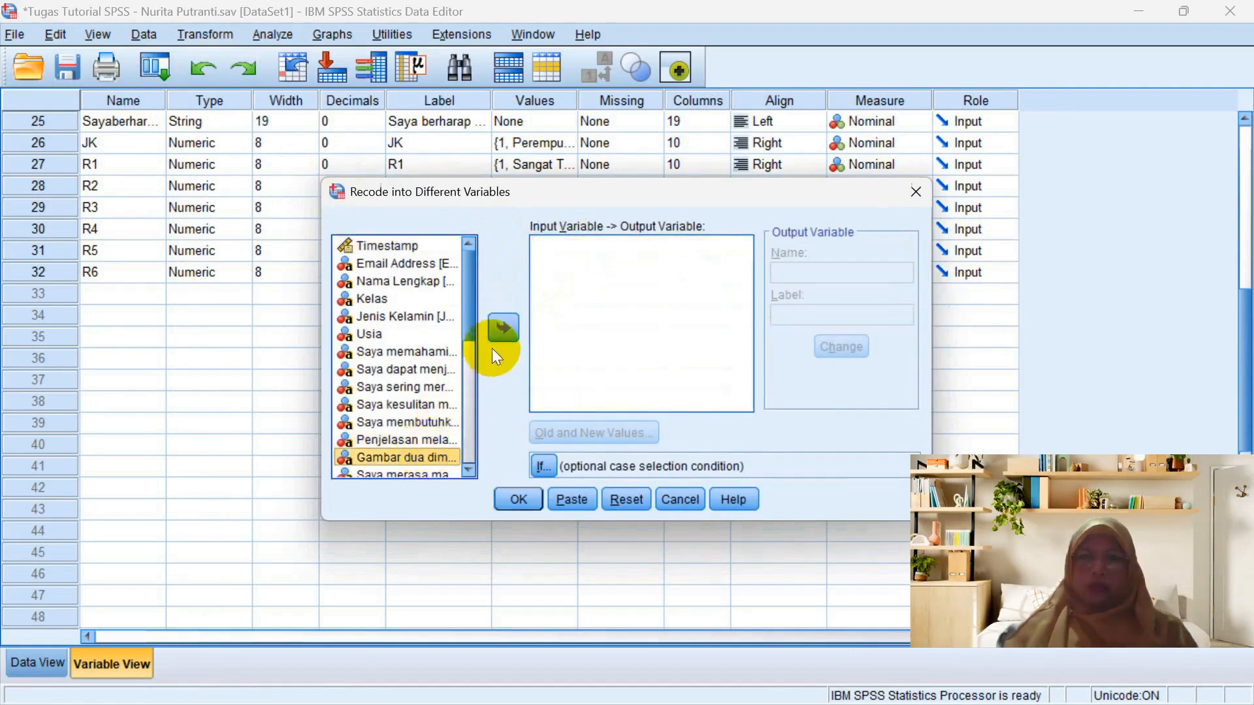
pyautogui.click(501, 331)
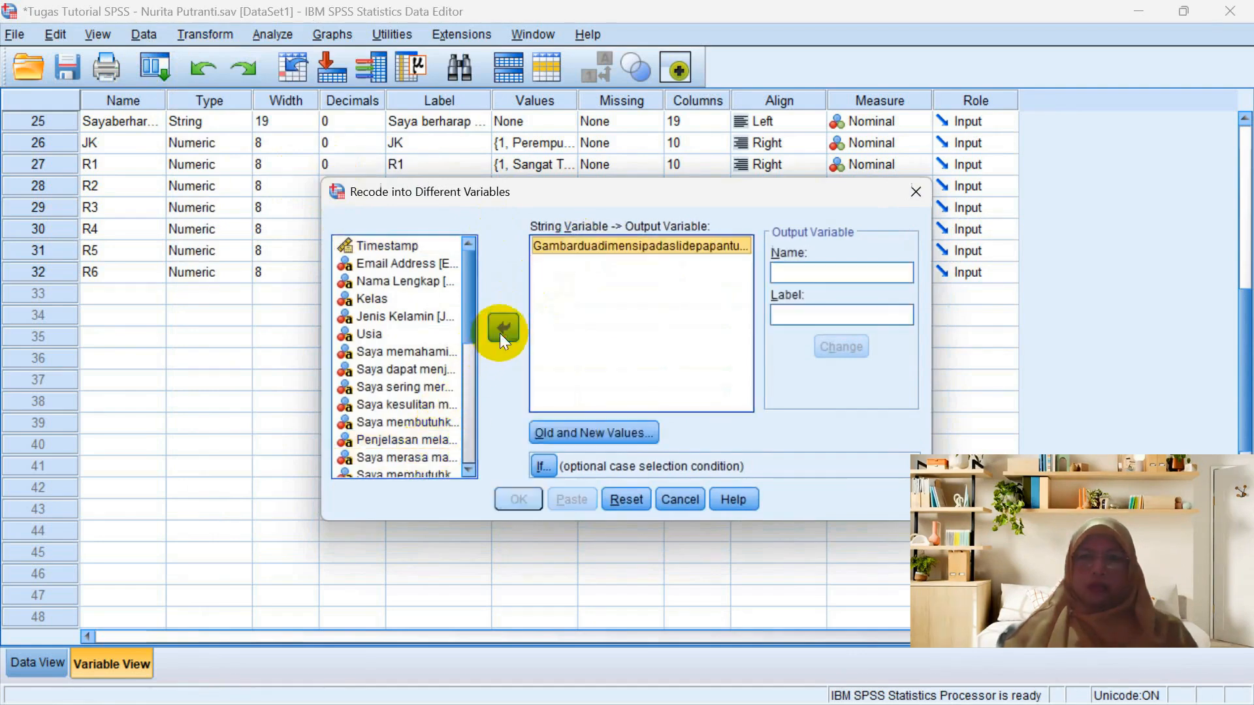
# Name and label the output variable R7 for the "Gambar dua dimensi" item and apply the change.
pyautogui.click(791, 272)
pyautogui.write('R7')
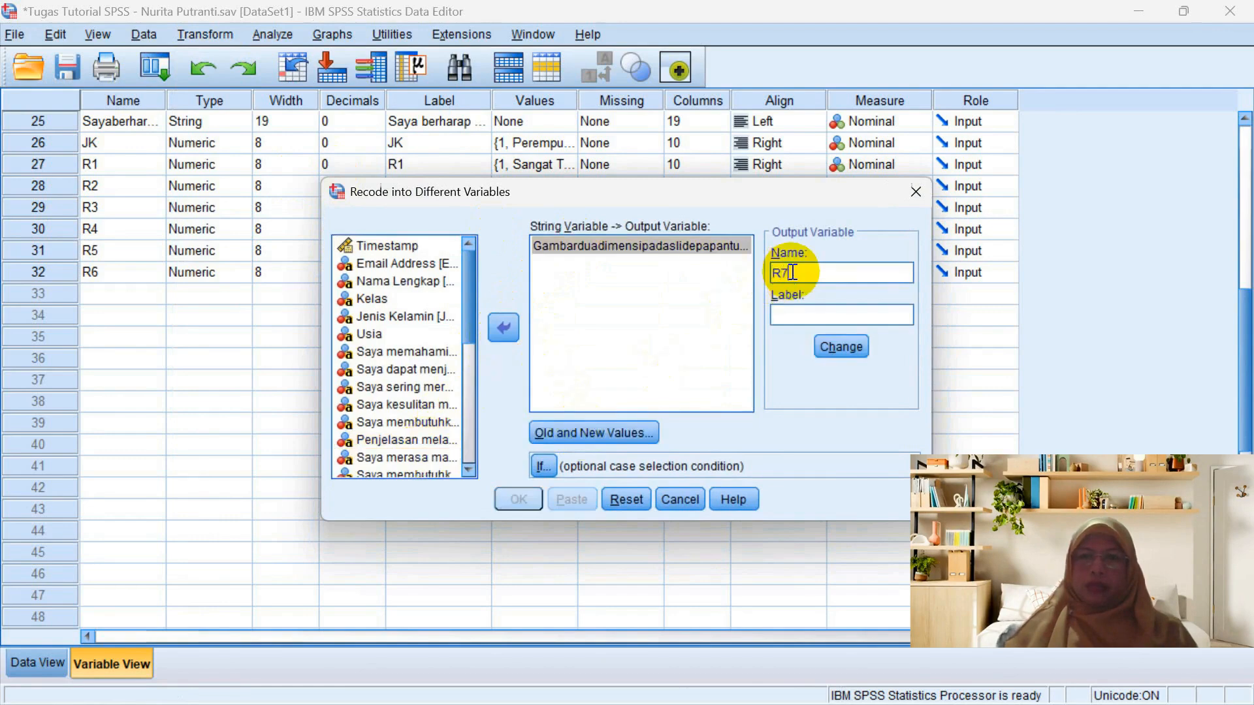
pyautogui.click(799, 316)
pyautogui.write('R')
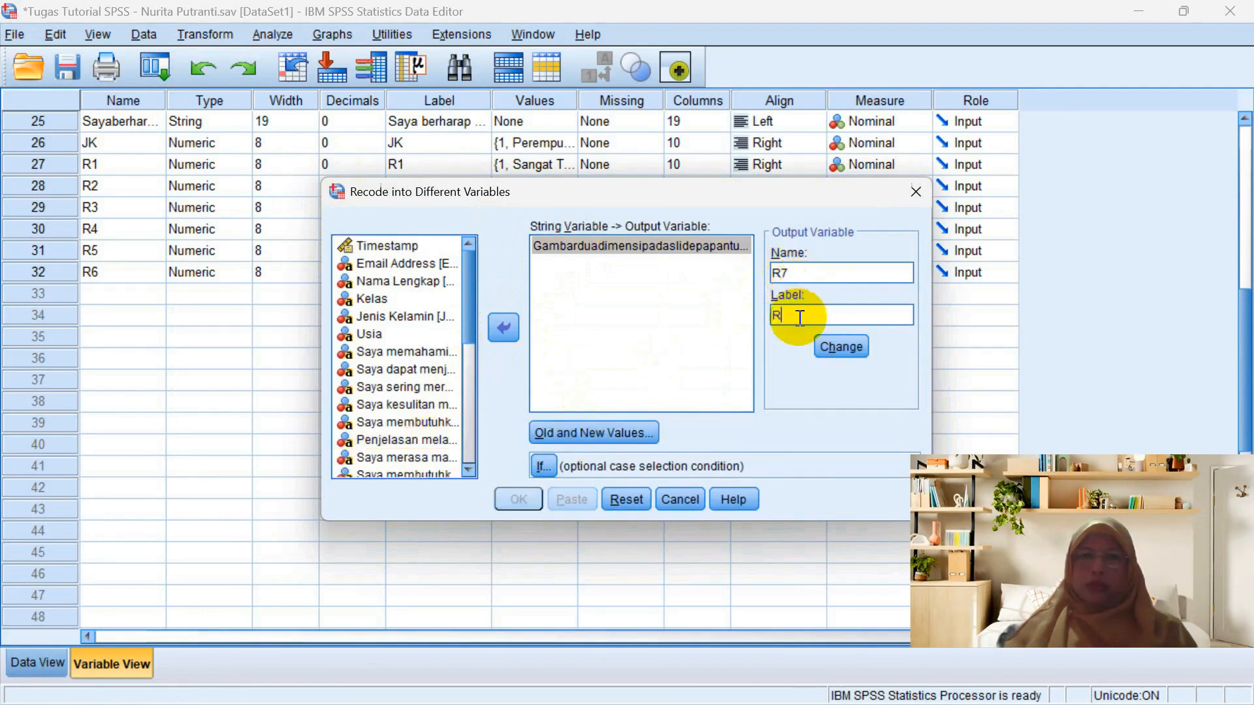
pyautogui.write('8')
pyautogui.press('BackSpace')
pyautogui.write('7')
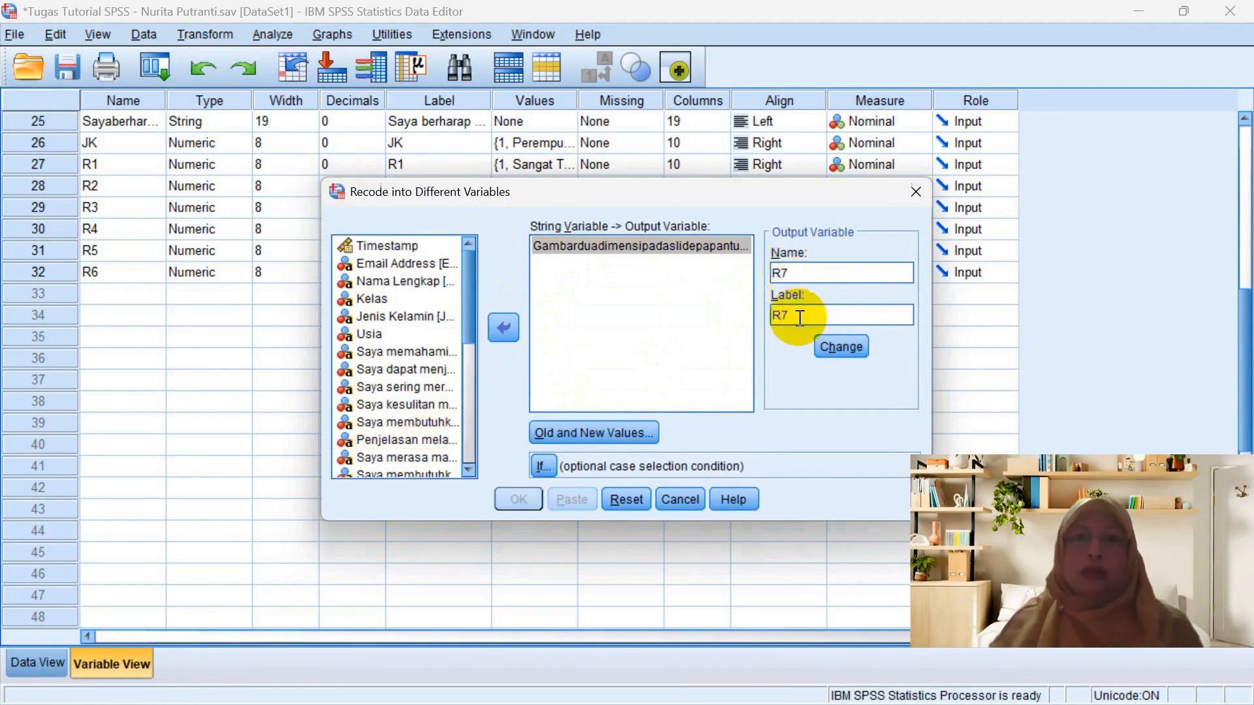
pyautogui.click(841, 347)
# Run the recode into R7 with the existing old-to-new value mapping, and close the output window without saving it.
pyautogui.click(625, 433)
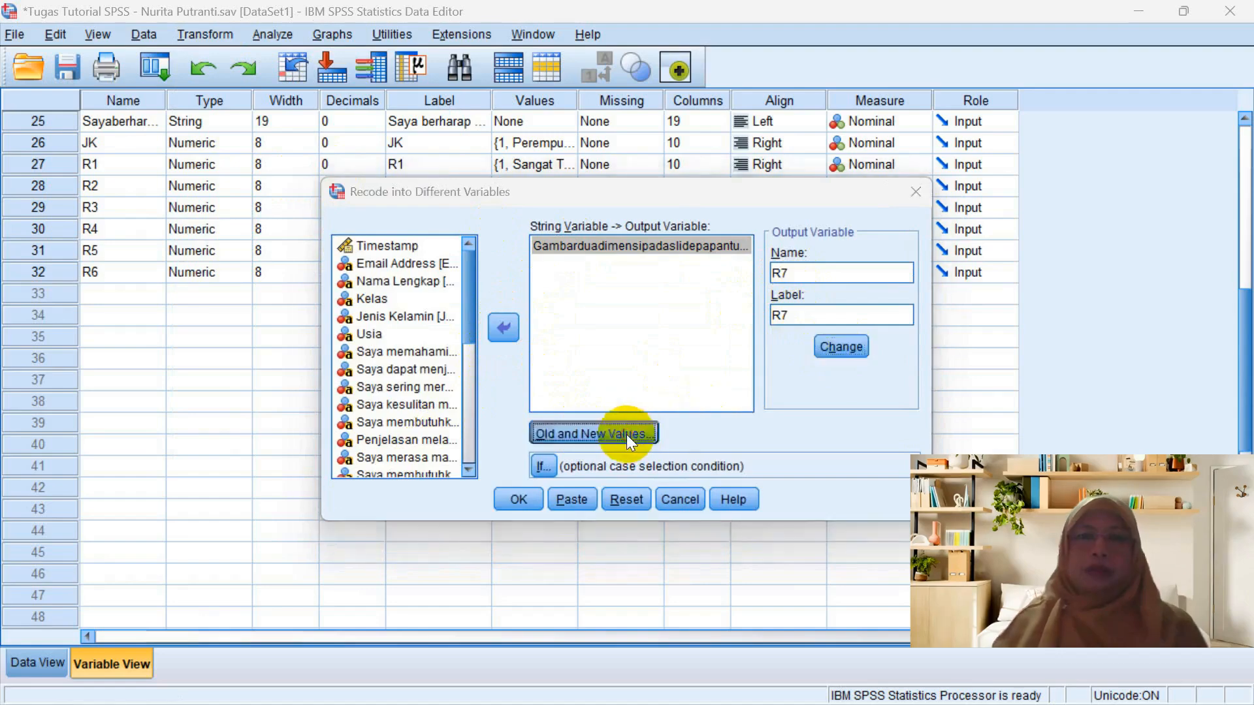
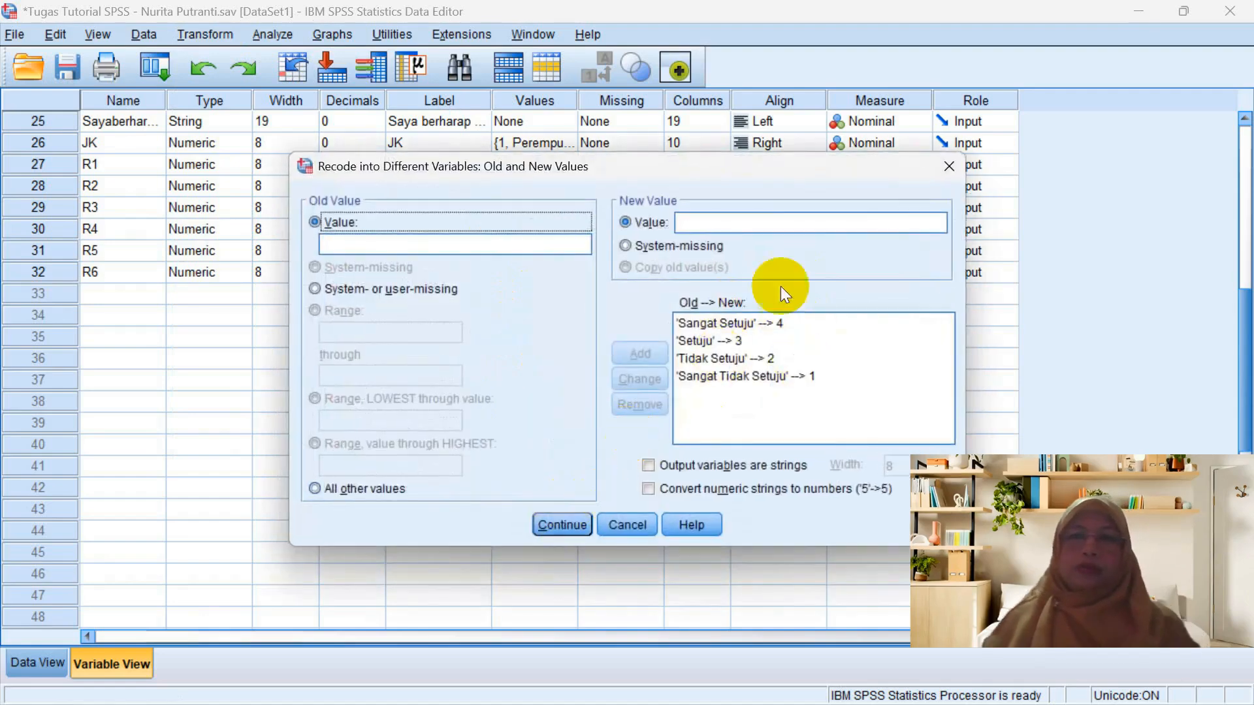
pyautogui.click(570, 525)
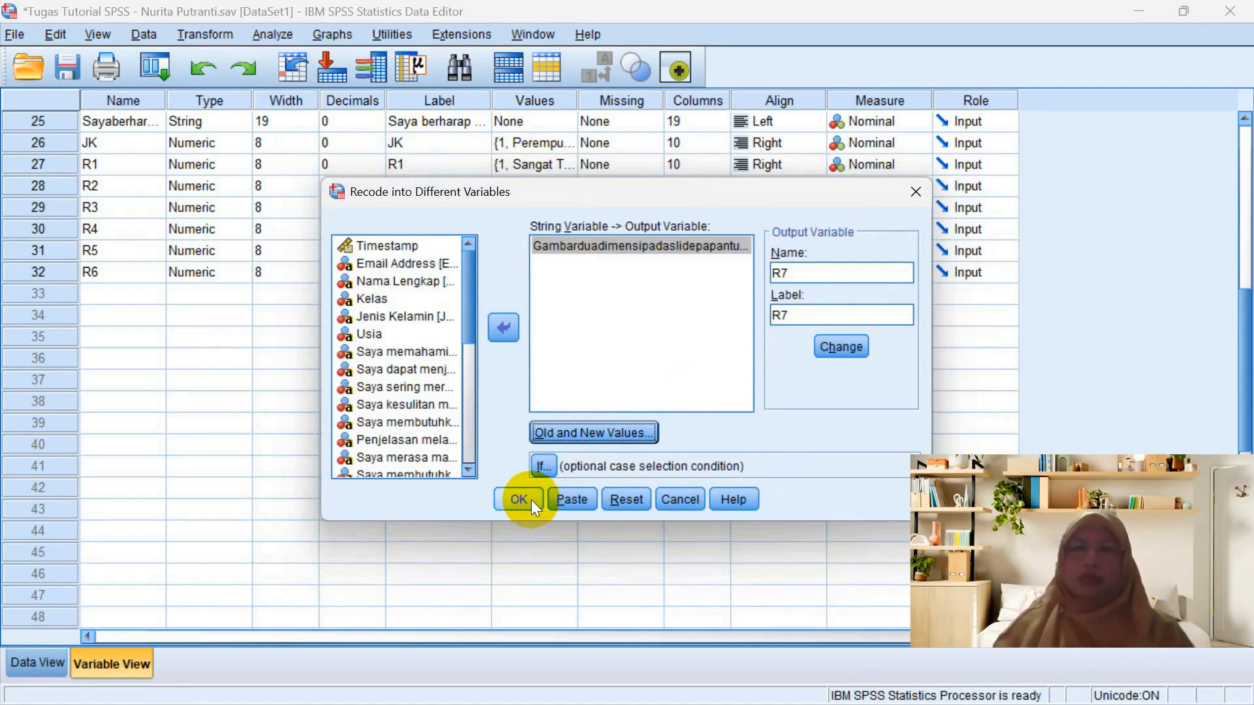
pyautogui.click(518, 500)
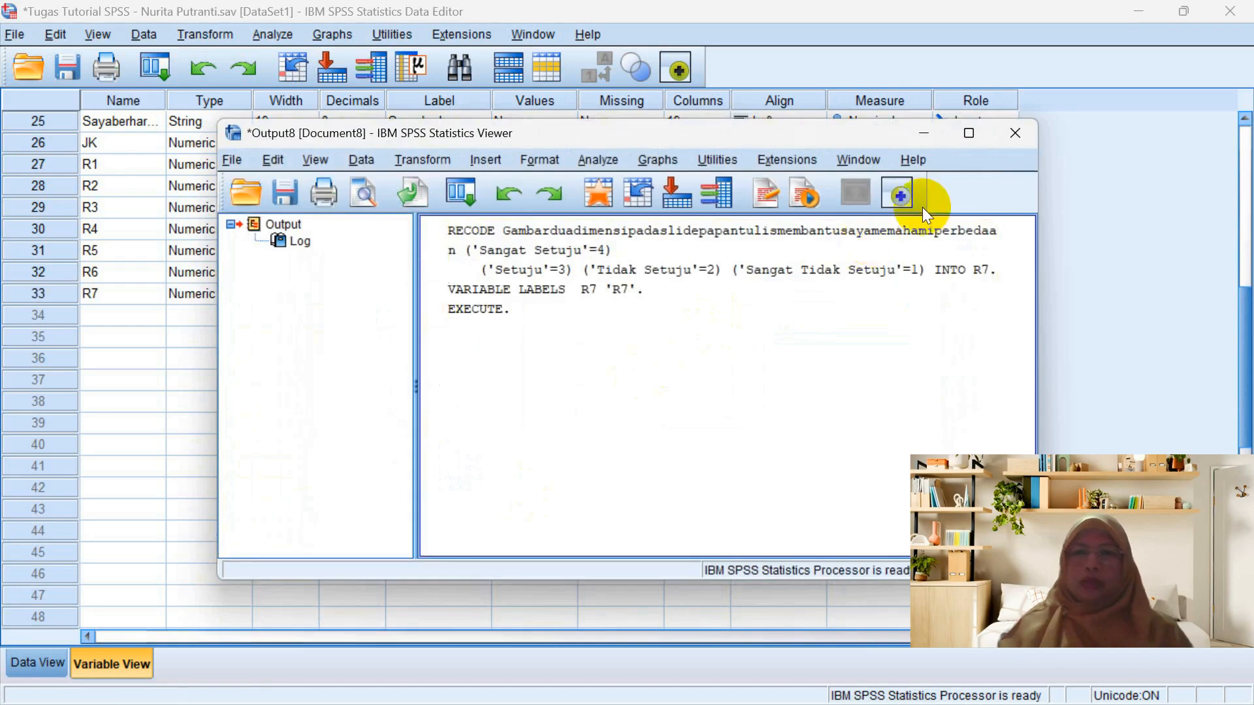
pyautogui.click(1012, 133)
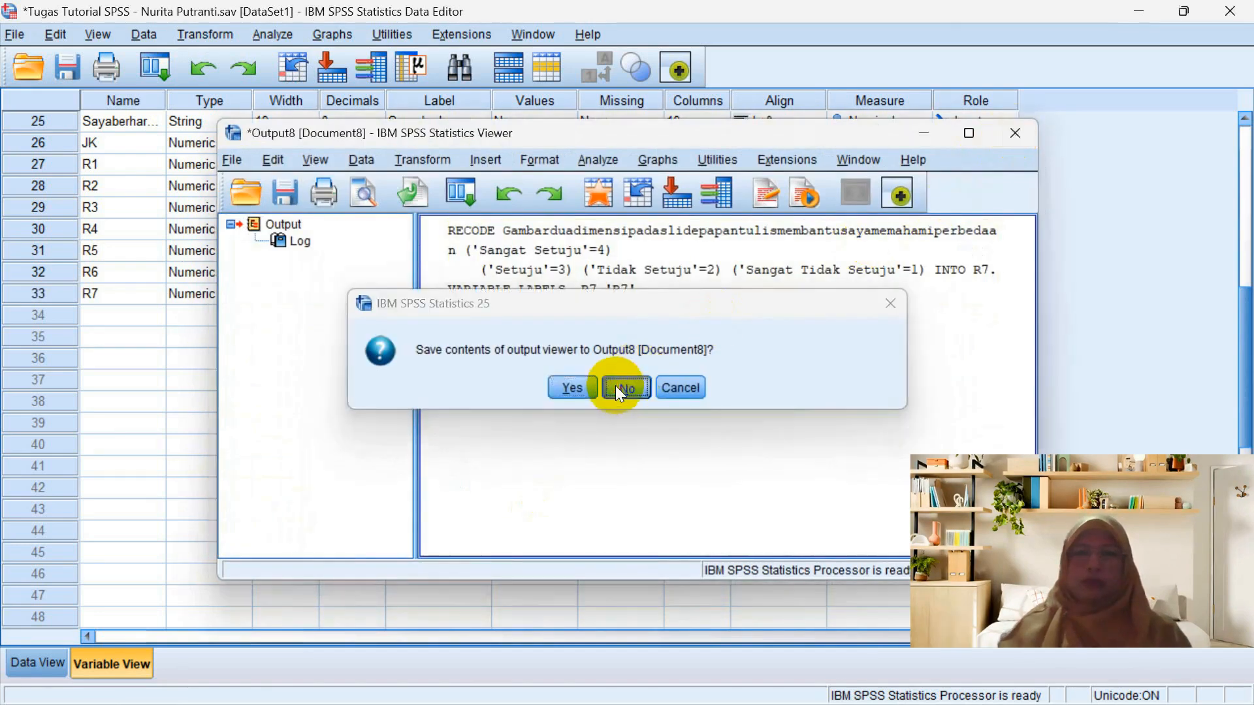
pyautogui.click(609, 382)
# Set the decimals of variables R6 and R7 to 0.
pyautogui.click(542, 292)
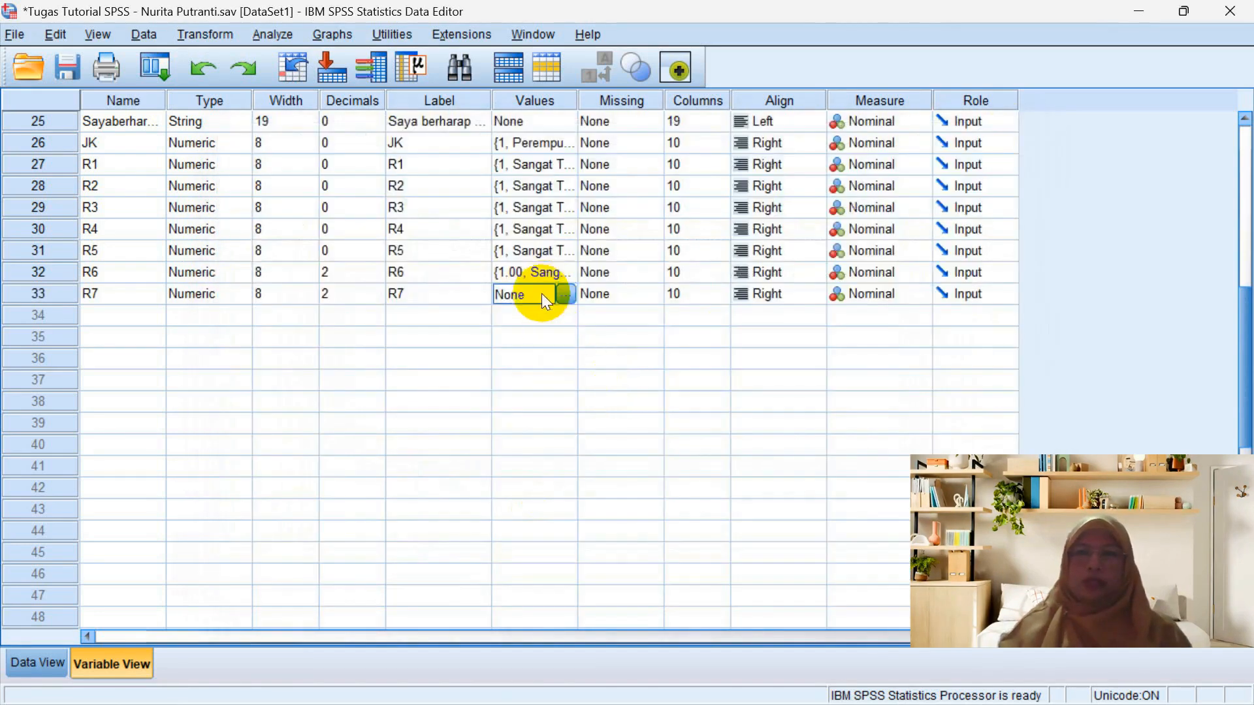
pyautogui.click(330, 272)
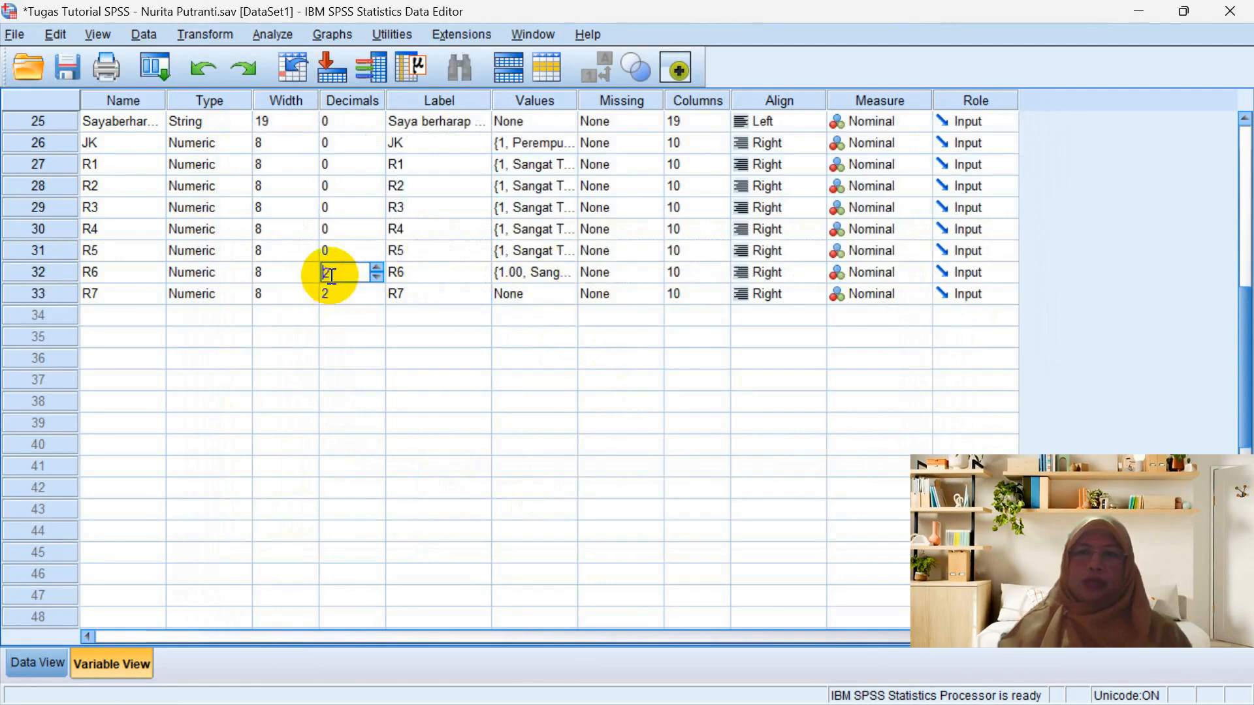
pyautogui.click(376, 277)
pyautogui.click(376, 277)
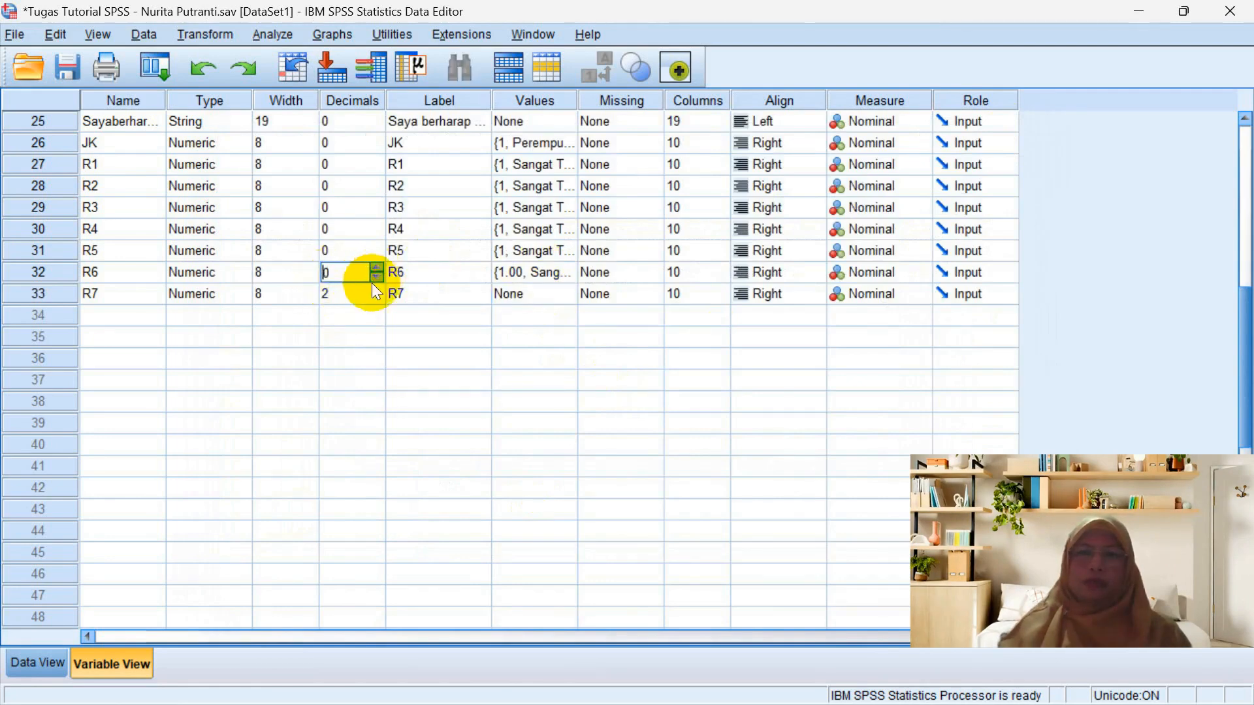
pyautogui.click(363, 295)
pyautogui.click(376, 299)
pyautogui.click(376, 299)
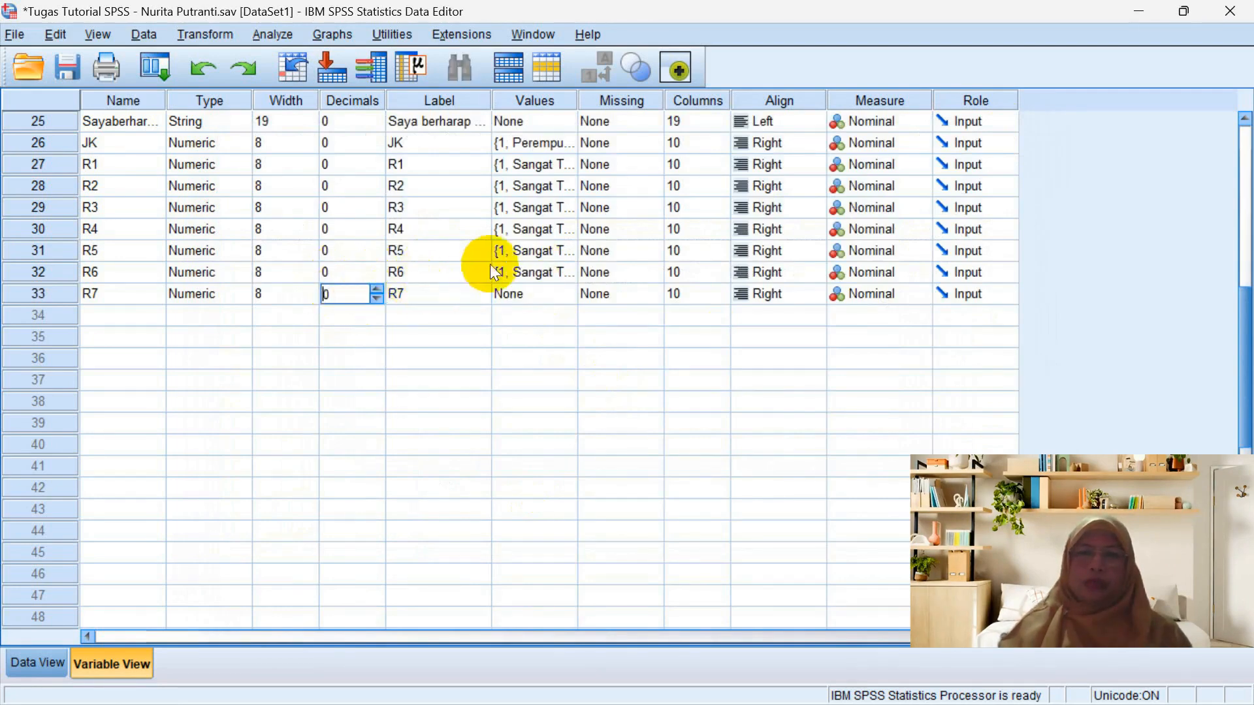
# Copy the value labels of R6 to variable R7.
pyautogui.click(512, 274)
pyautogui.hotkey('ctrl', 'c')
pyautogui.click(531, 299)
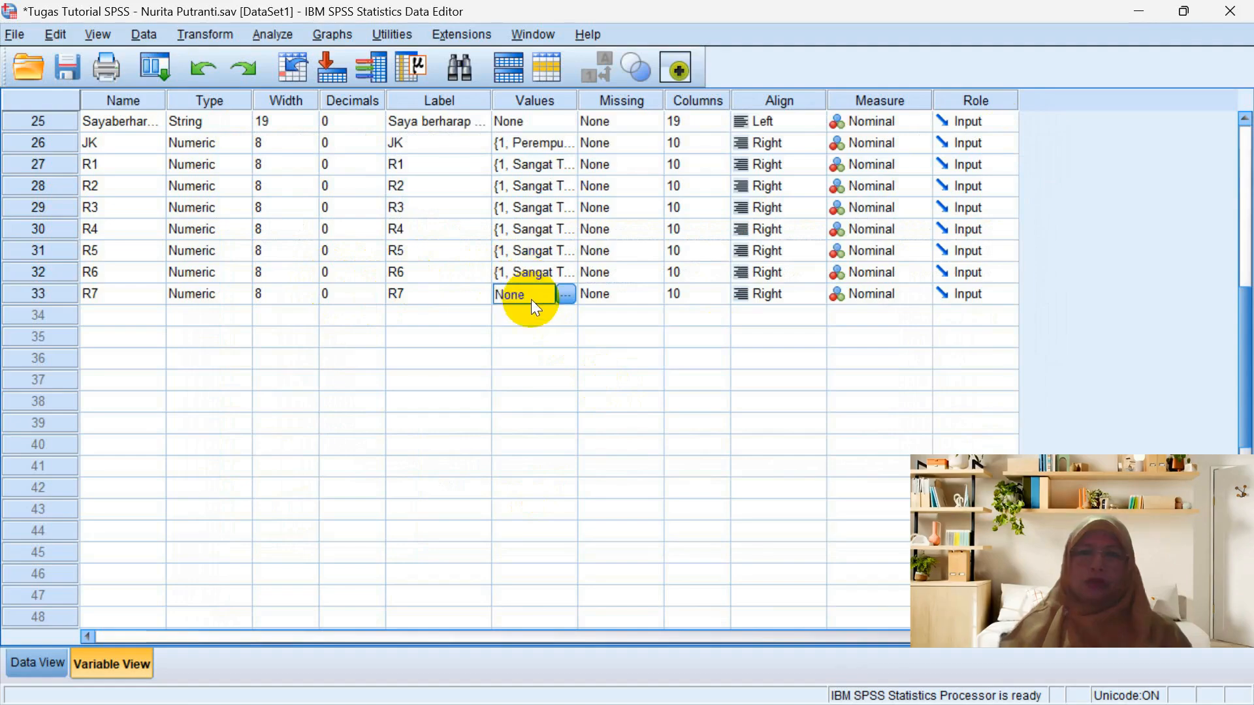
pyautogui.hotkey('ctrl', 'v')
pyautogui.click(488, 379)
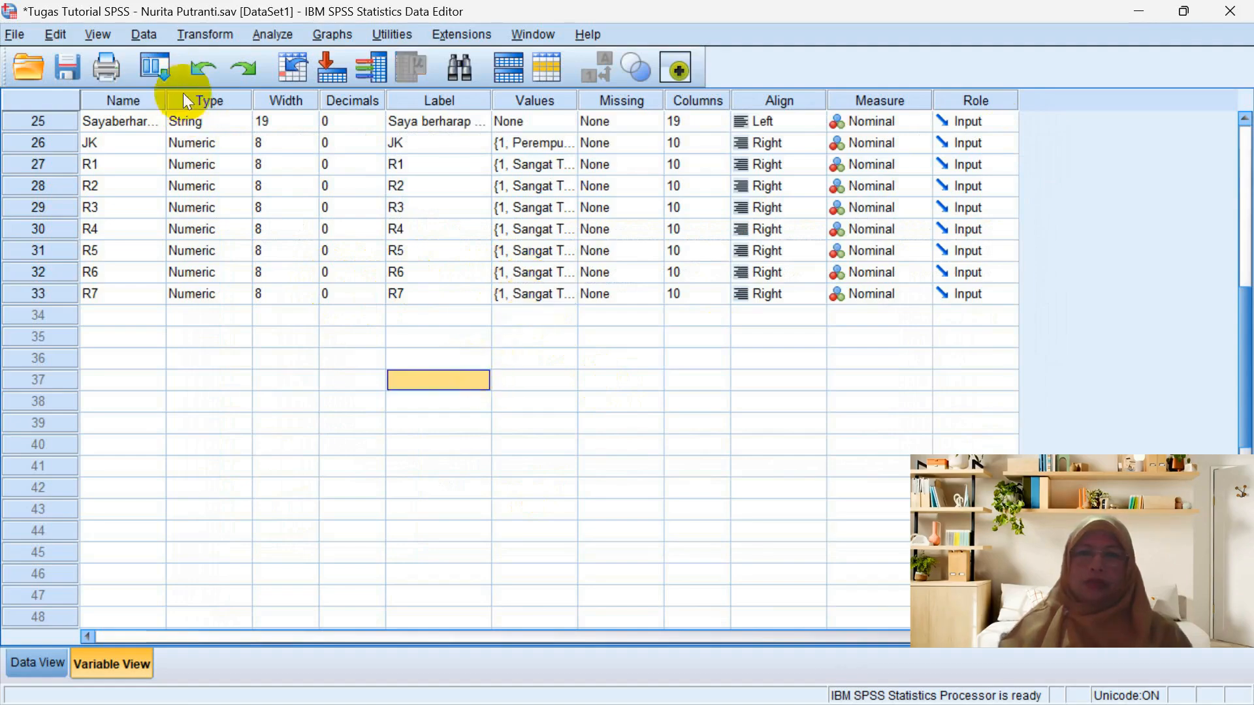
# In Recode into Different Variables, replace the "Gambar dua dimensi" input variable with "Saya merasa materi jaringan komputer".
pyautogui.click(206, 33)
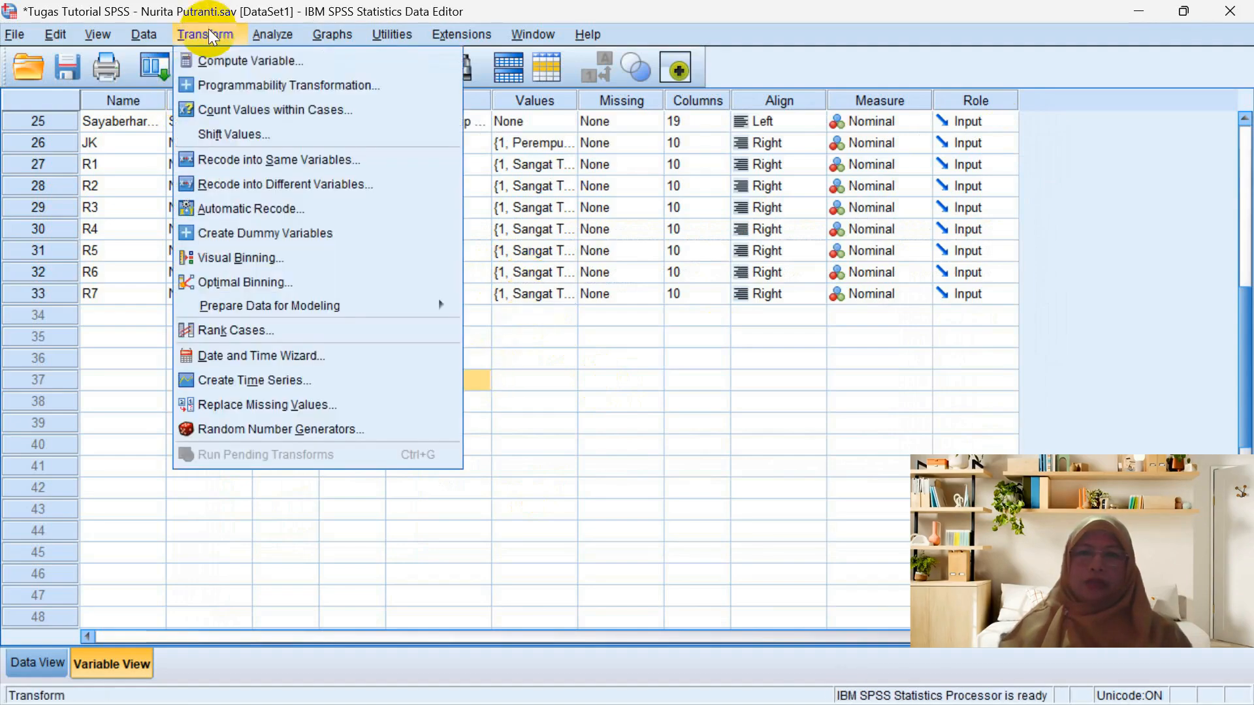
pyautogui.click(284, 186)
pyautogui.click(600, 247)
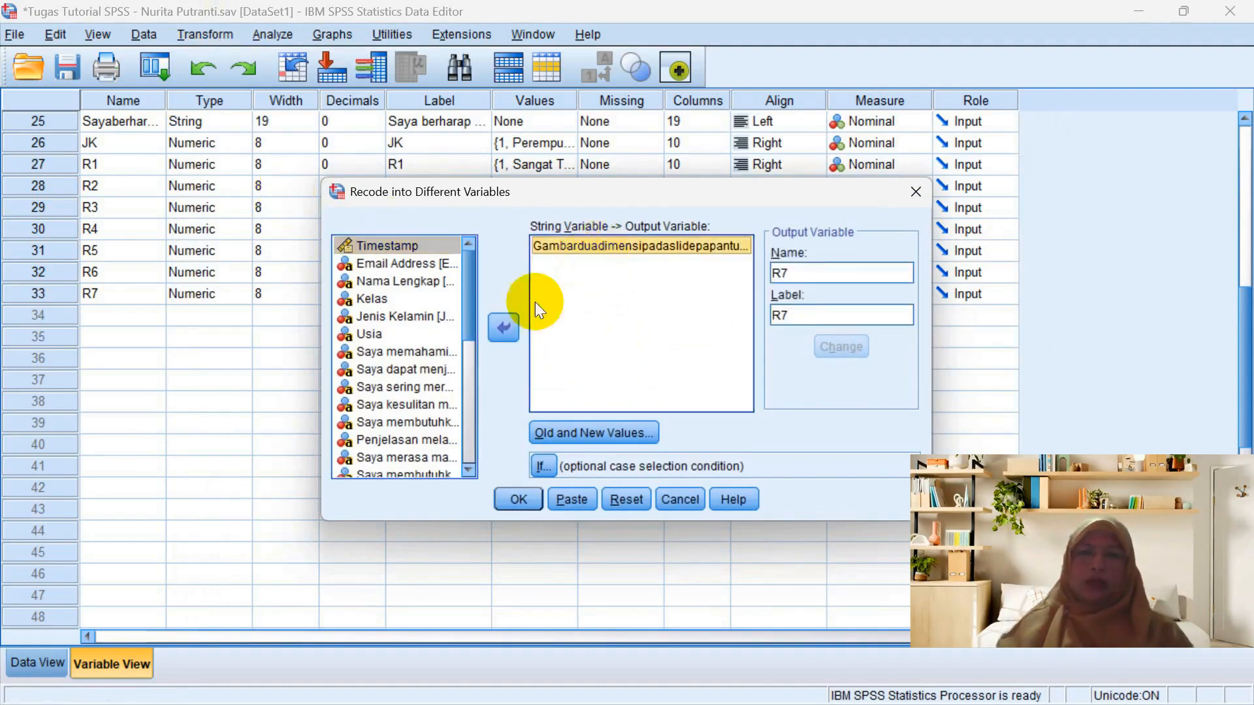
pyautogui.click(503, 327)
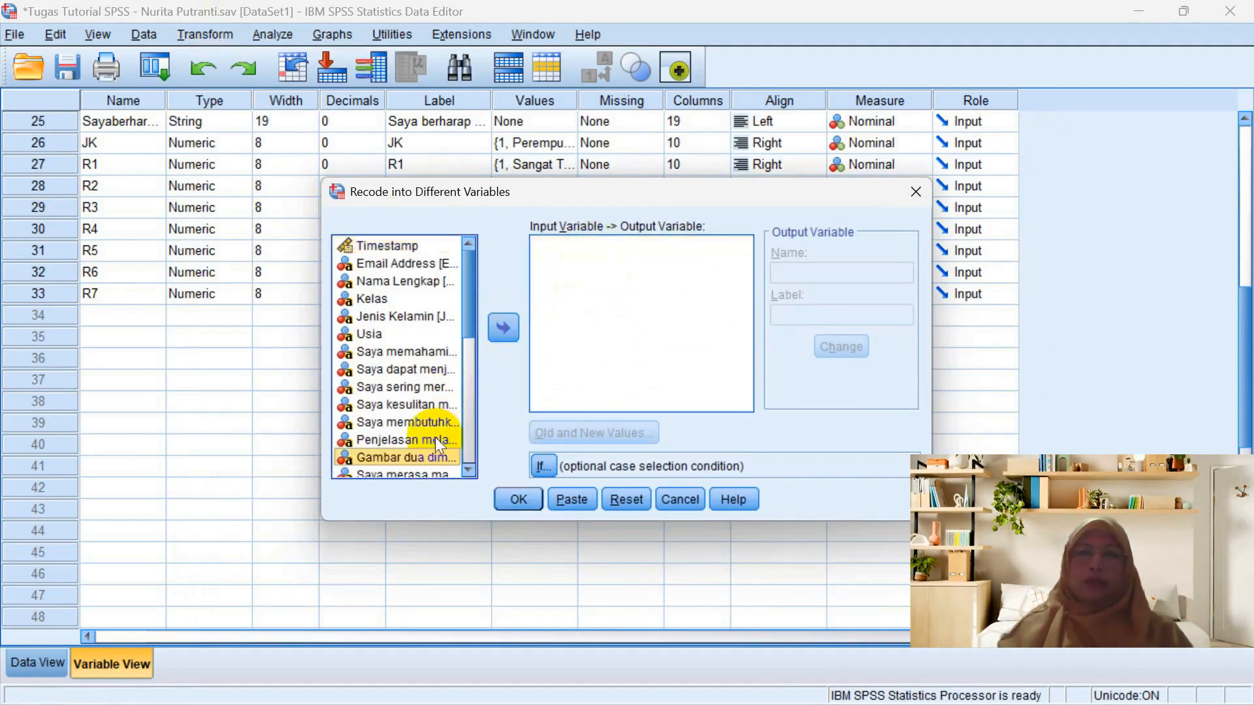
pyautogui.click(465, 468)
pyautogui.click(465, 469)
pyautogui.click(465, 468)
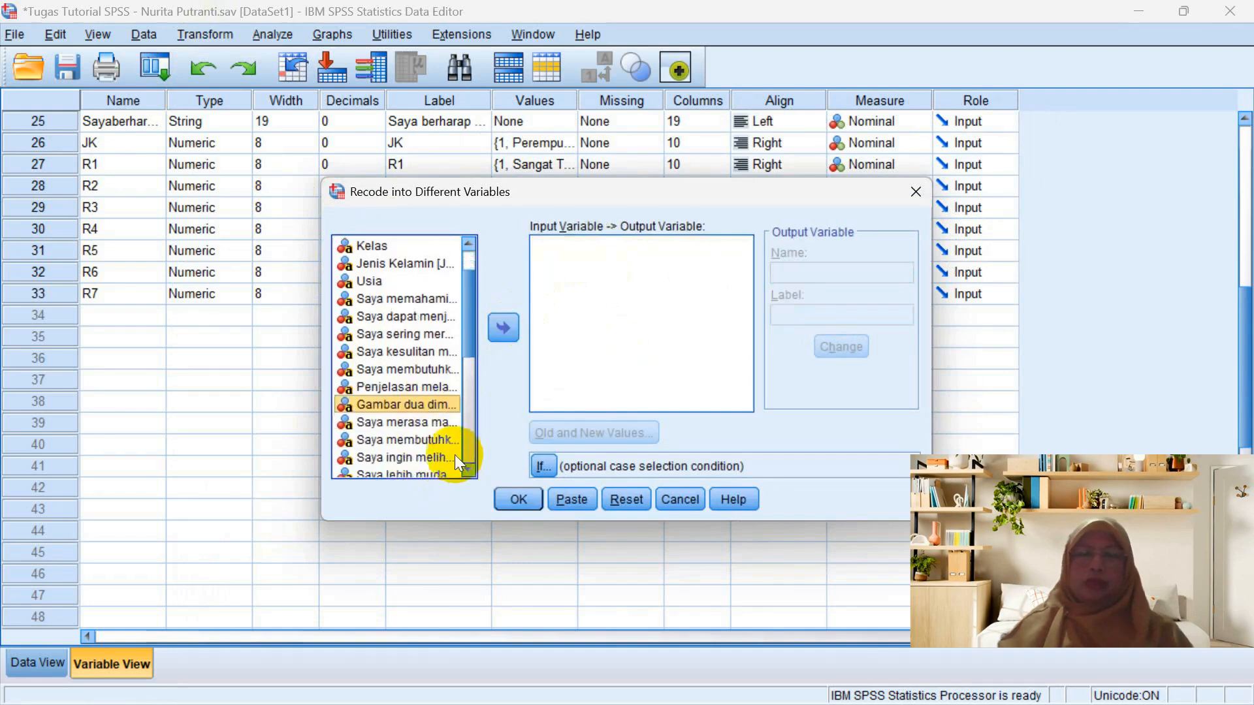
pyautogui.click(428, 421)
pyautogui.click(496, 330)
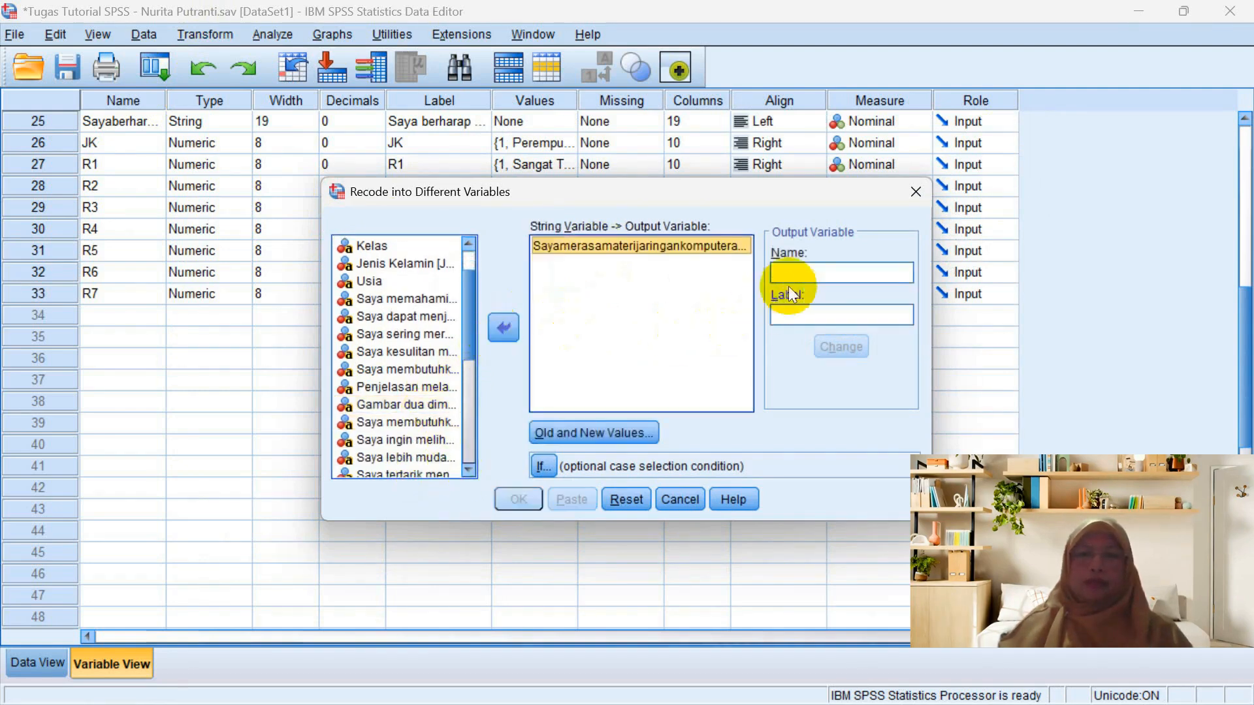
# Name and label the output variable R8 for the "Saya merasa materi jaringan komputer" item and apply the change.
pyautogui.click(798, 272)
pyautogui.write('R8')
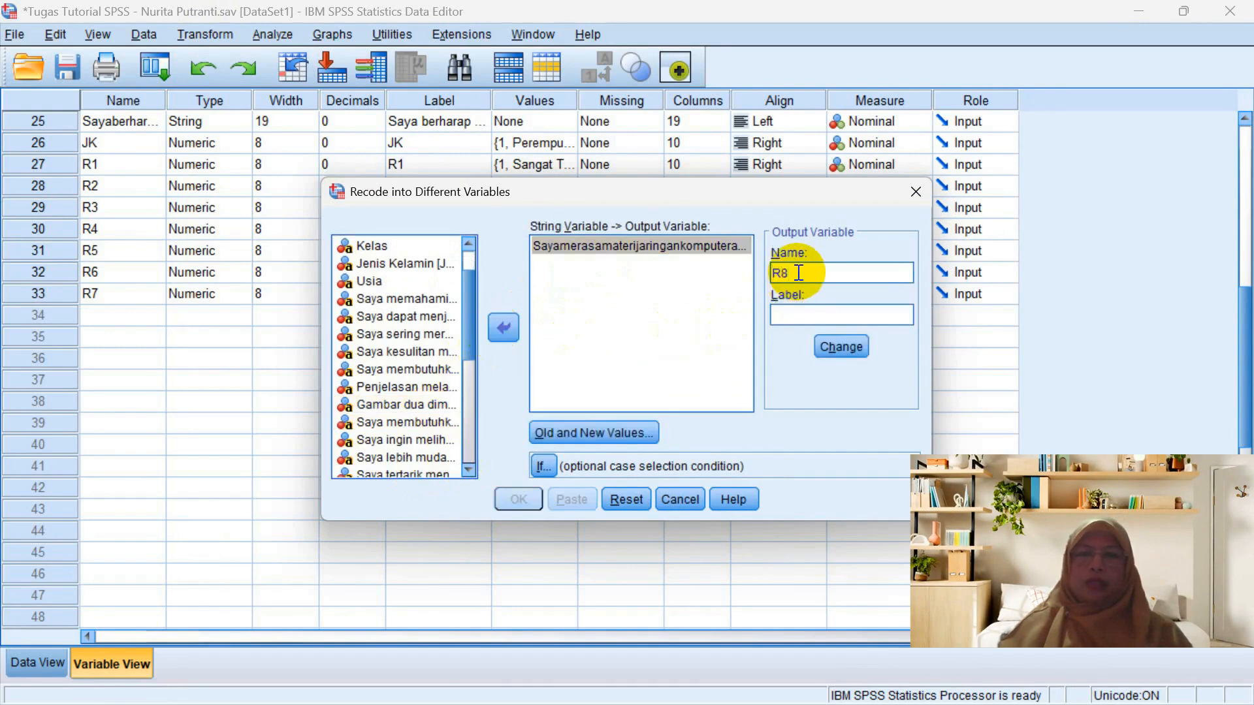
pyautogui.click(799, 317)
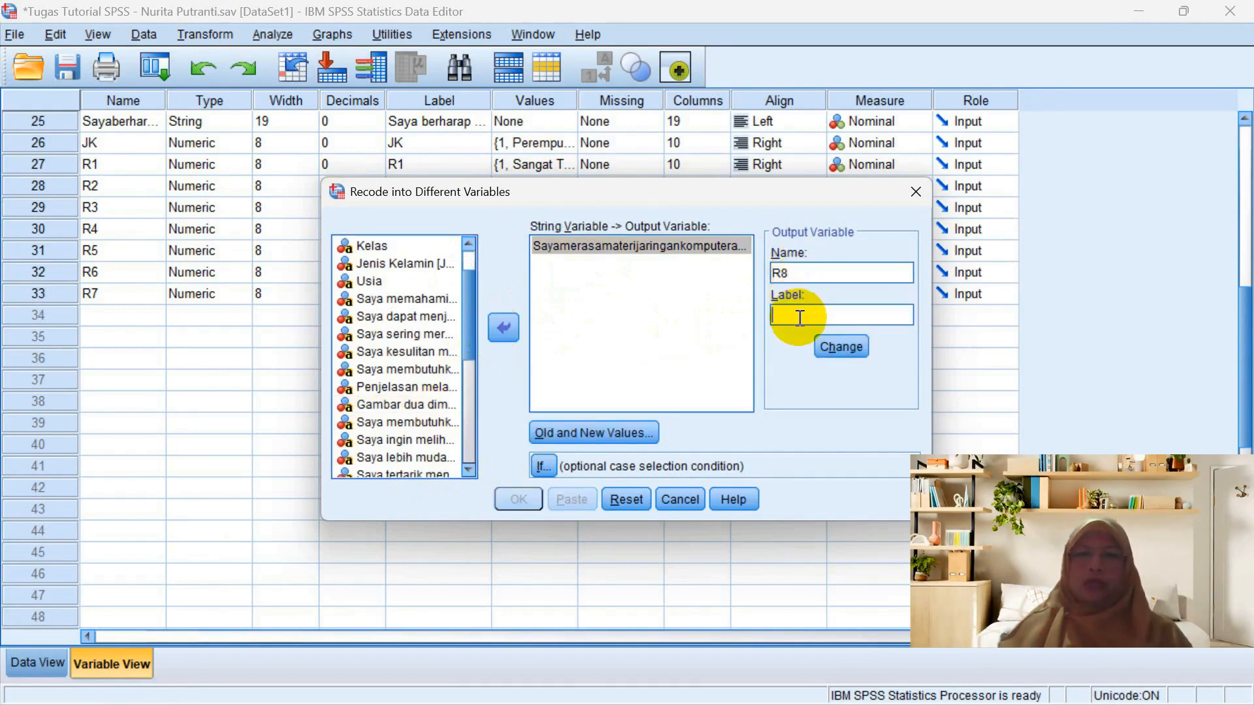
pyautogui.write('R8')
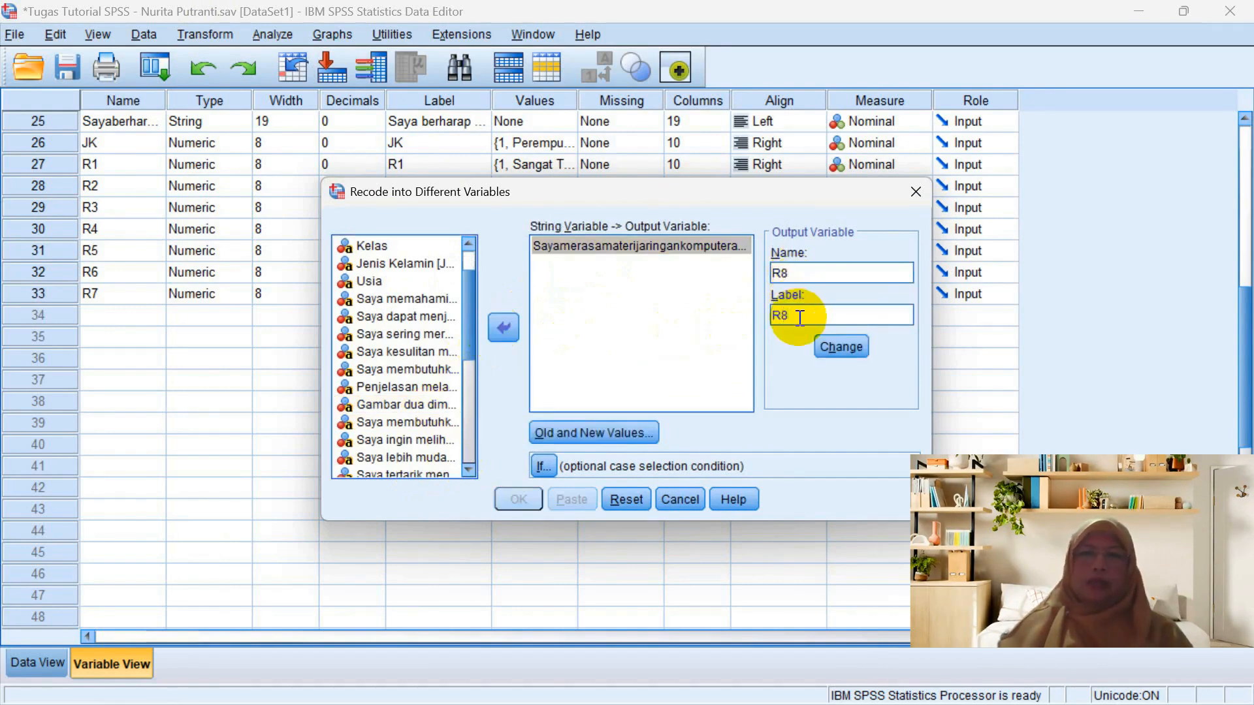
pyautogui.click(829, 345)
# Run the recode into R8 with the existing old-to-new value mapping, and discard the output window without saving.
pyautogui.click(632, 431)
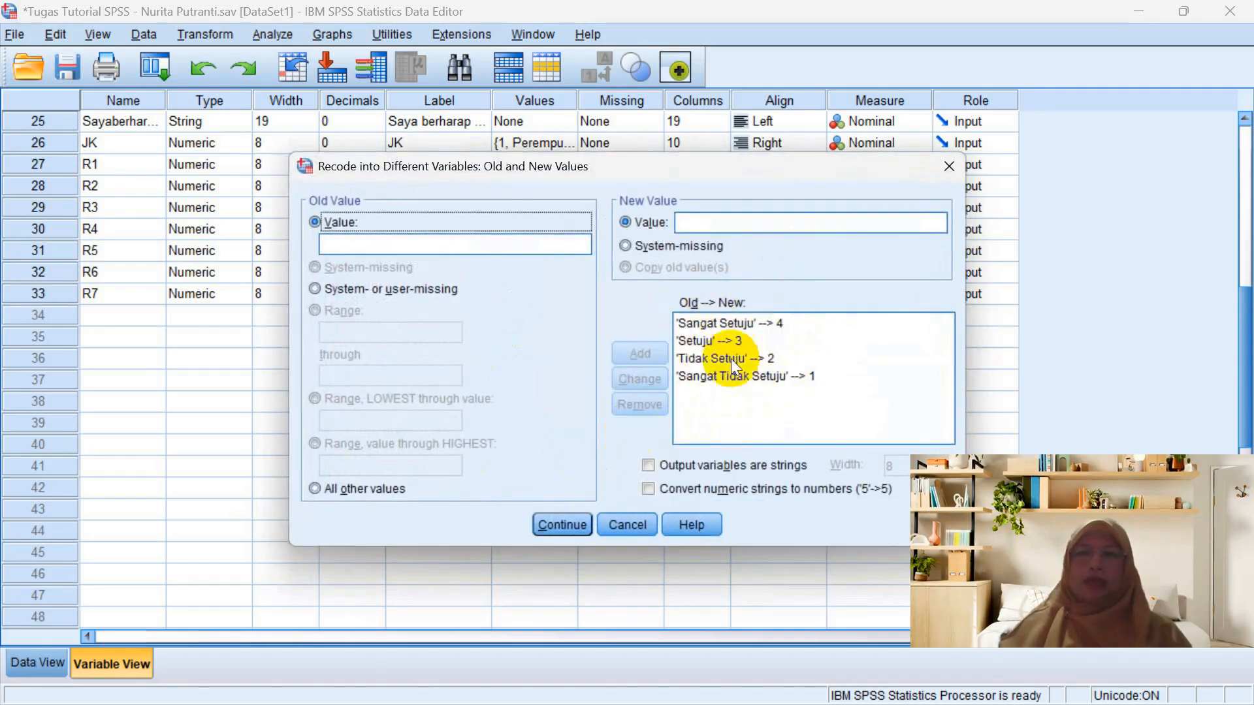
pyautogui.click(554, 520)
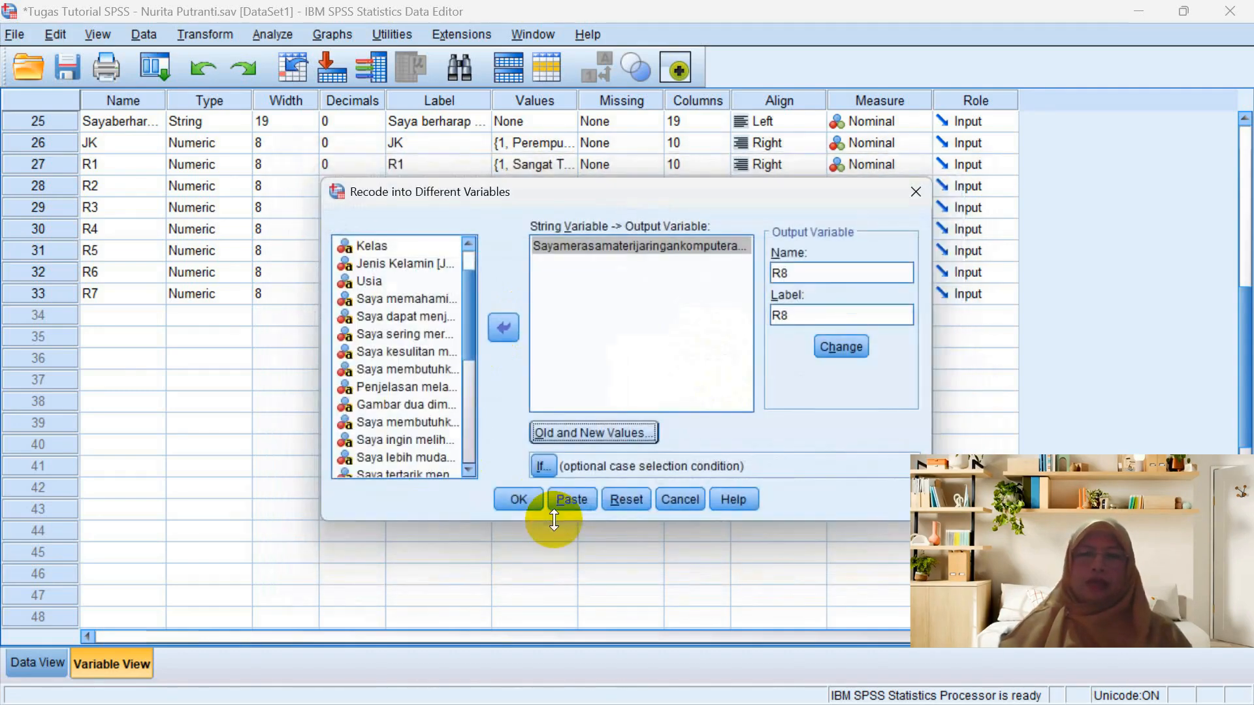
pyautogui.click(520, 498)
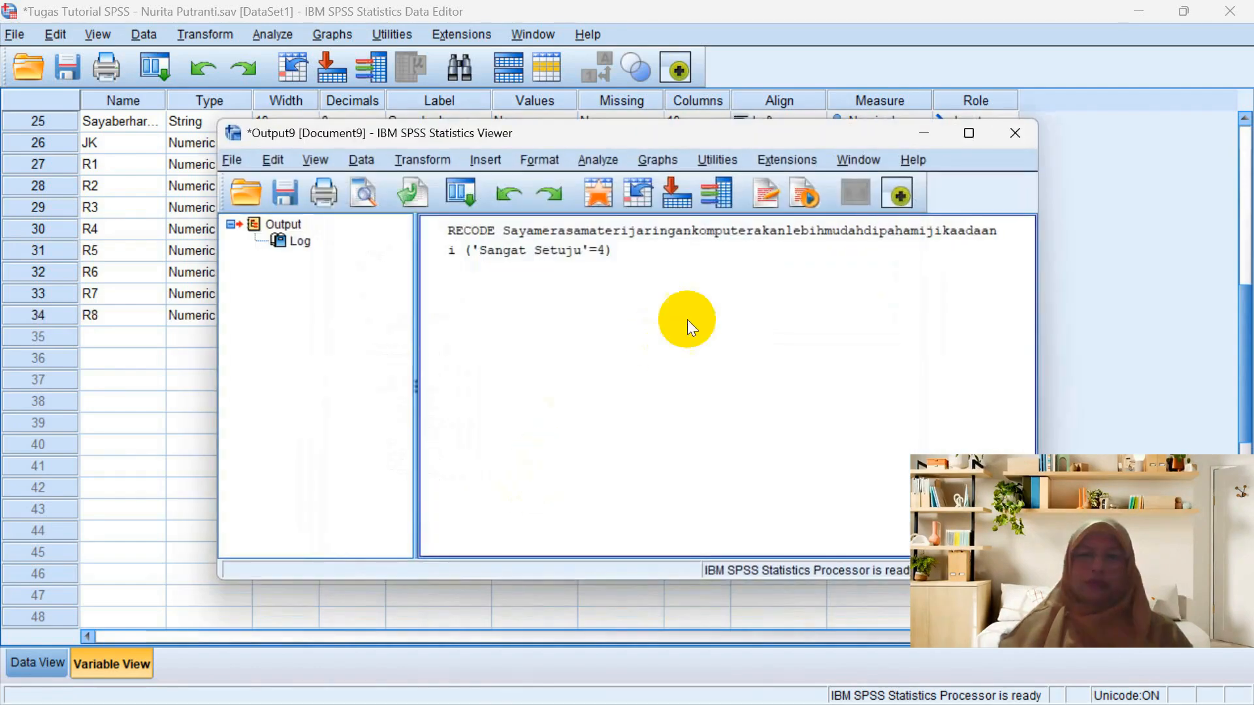
pyautogui.click(1015, 134)
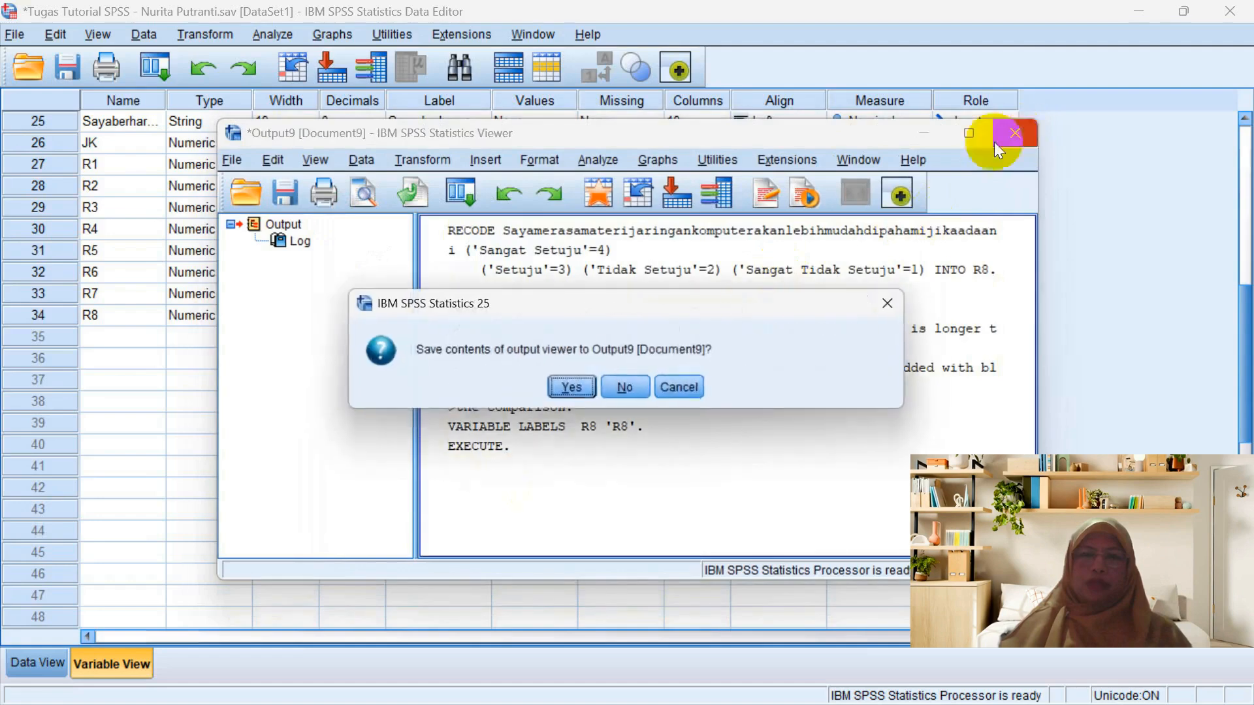
pyautogui.click(624, 388)
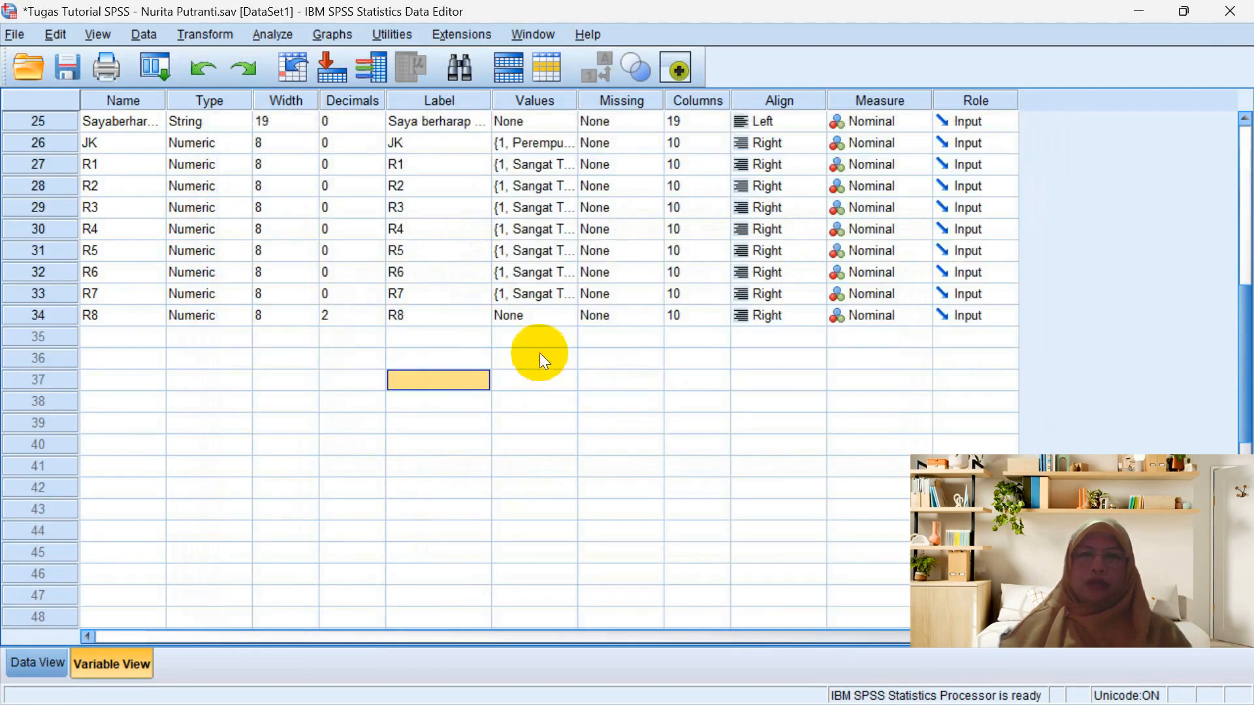
# Set the decimals of R8 to 0 and give it the same value labels as R7.
pyautogui.click(352, 315)
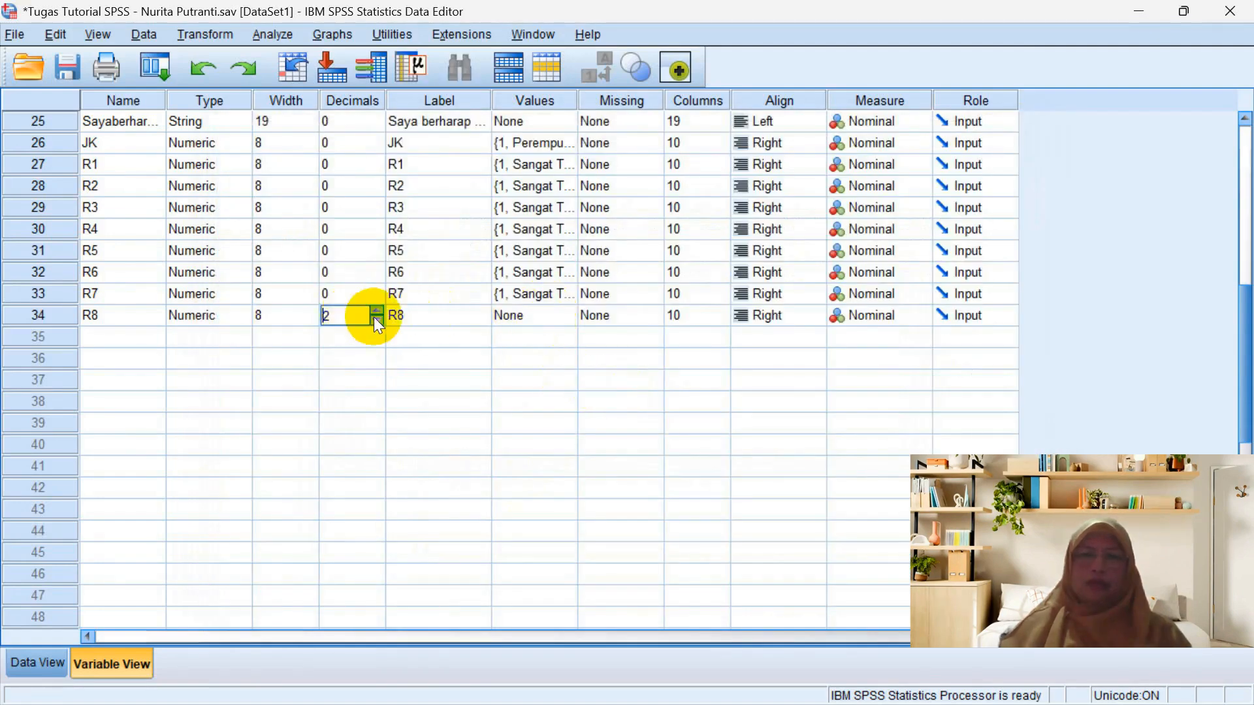
pyautogui.click(376, 319)
pyautogui.click(377, 319)
pyautogui.click(532, 295)
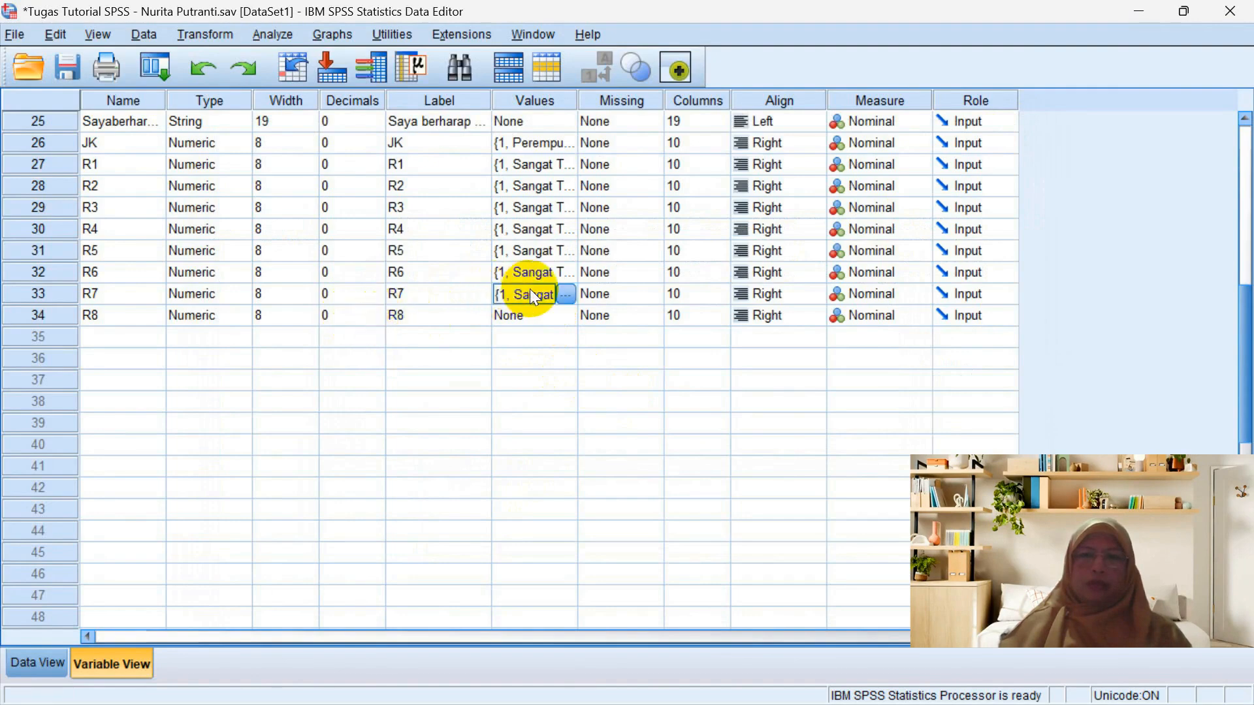
pyautogui.click(529, 316)
pyautogui.hotkey('ctrl', 'v')
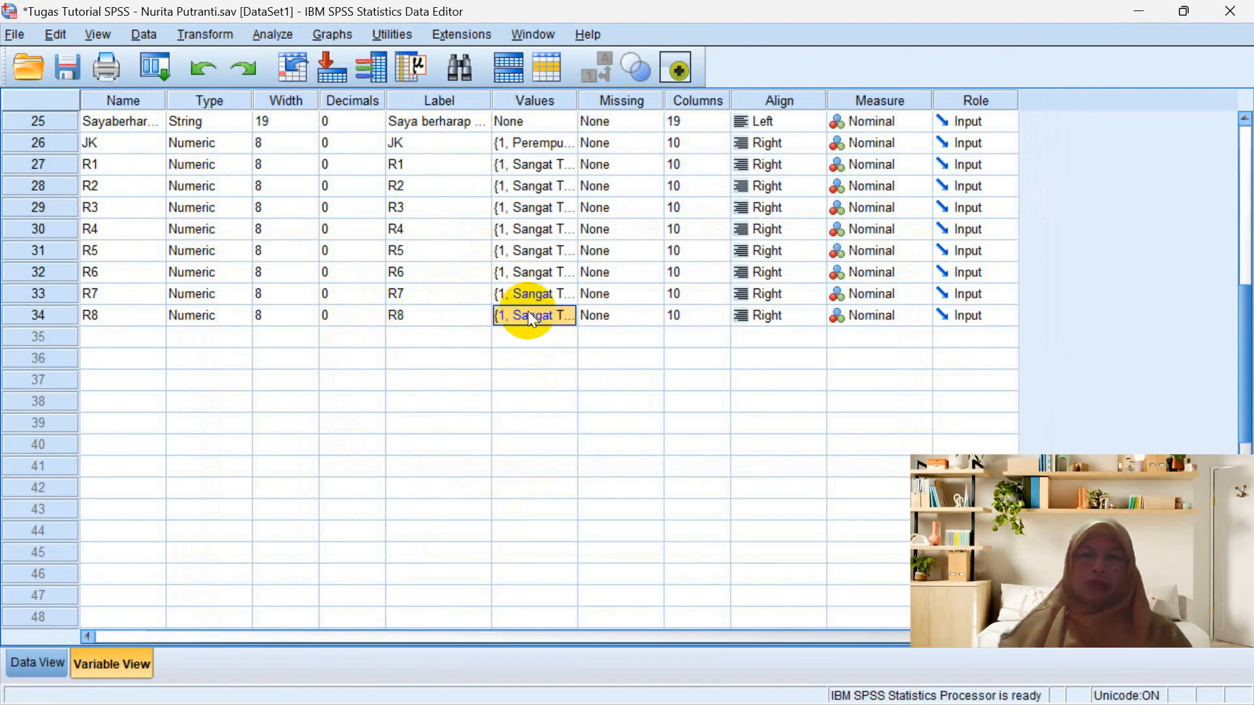
pyautogui.click(333, 337)
# In Recode into Different Variables, replace the "Saya merasa materi jaringan komputer" input variable with "Saya membutuhkan visualisasi tiga dimensi".
pyautogui.click(197, 34)
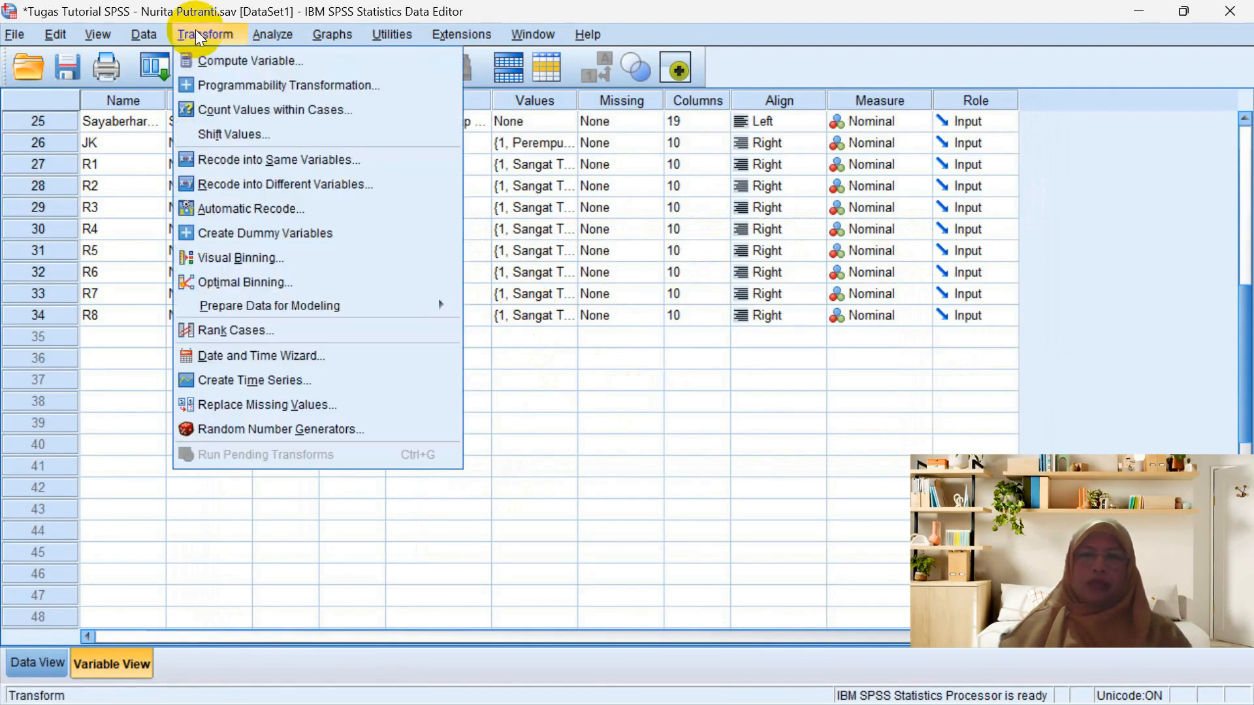
pyautogui.click(265, 182)
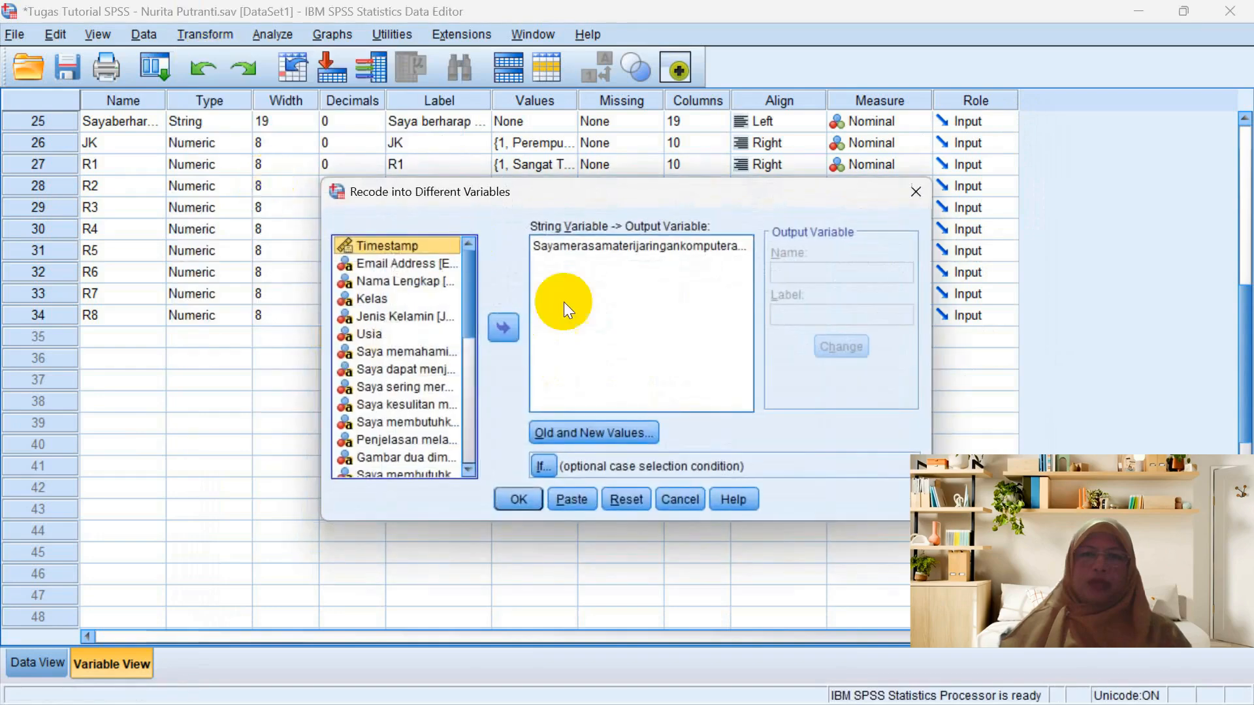
pyautogui.click(587, 246)
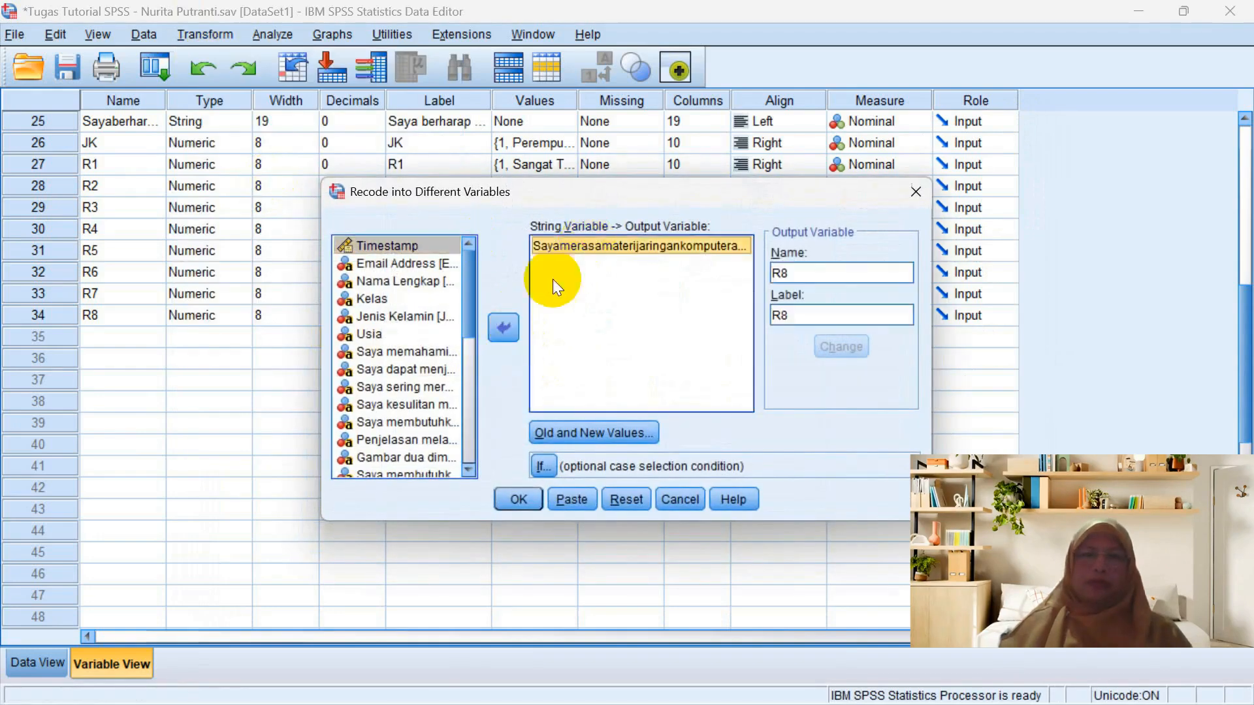
pyautogui.click(503, 326)
pyautogui.click(468, 468)
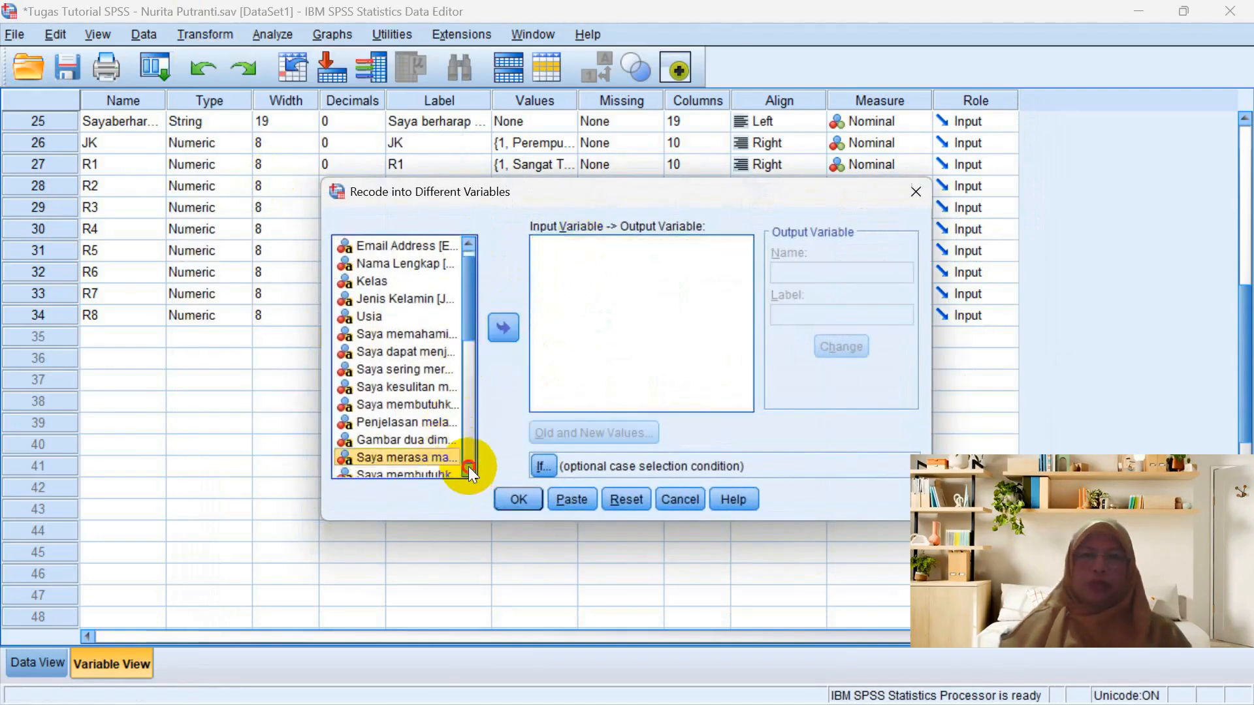
pyautogui.click(468, 469)
pyautogui.click(468, 469)
pyautogui.click(469, 469)
pyautogui.click(468, 469)
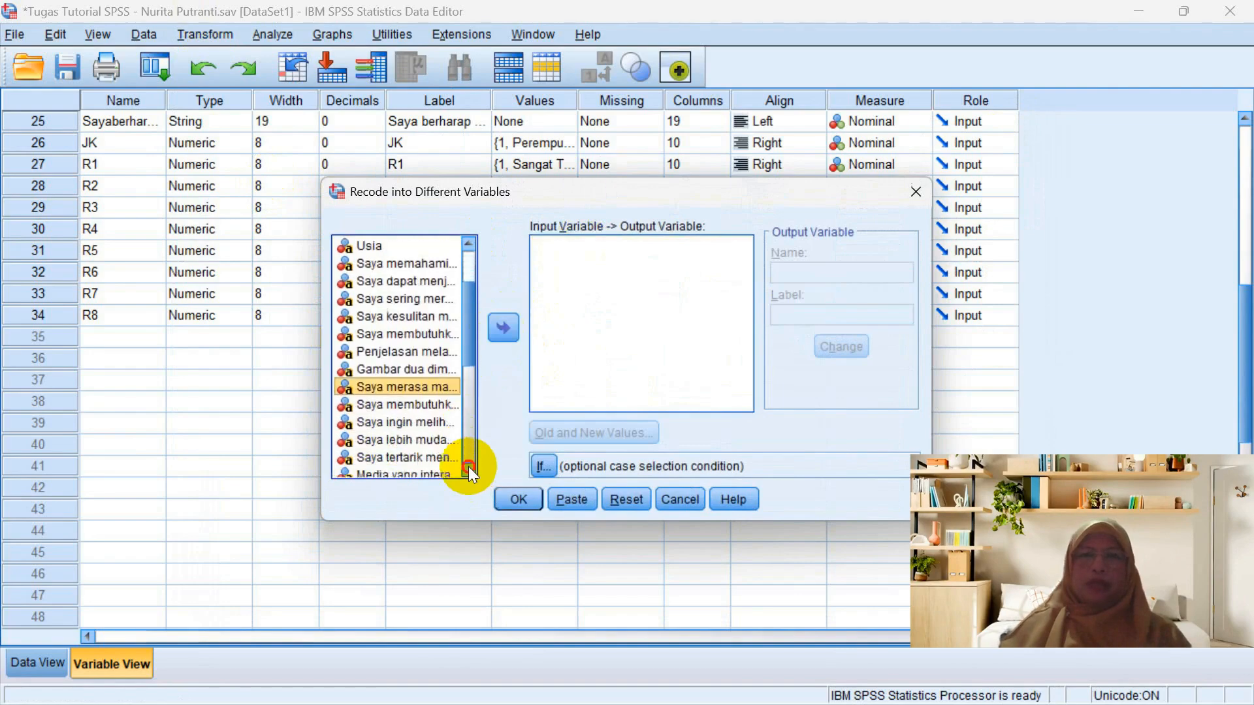
pyautogui.click(434, 405)
pyautogui.click(502, 330)
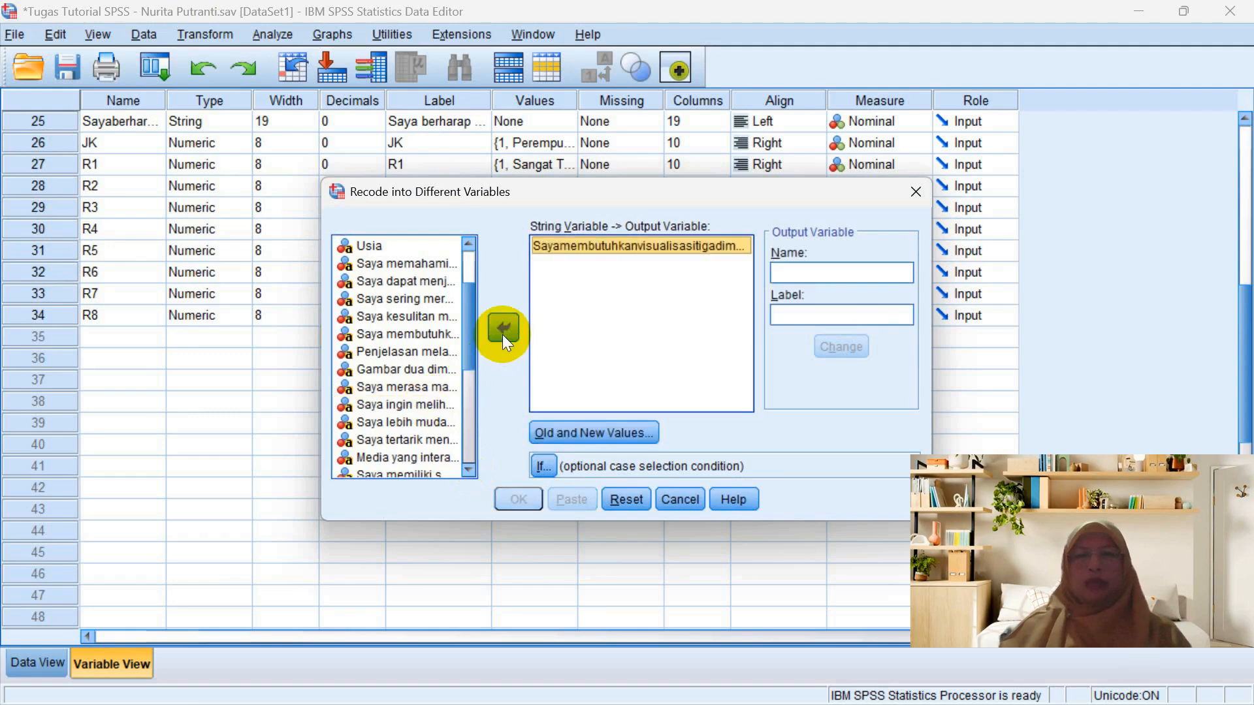
# Name and label the output variable R9 for the "Saya membutuhkan visualisasi tiga dimensi" item and apply the change.
pyautogui.click(826, 274)
pyautogui.write('R')
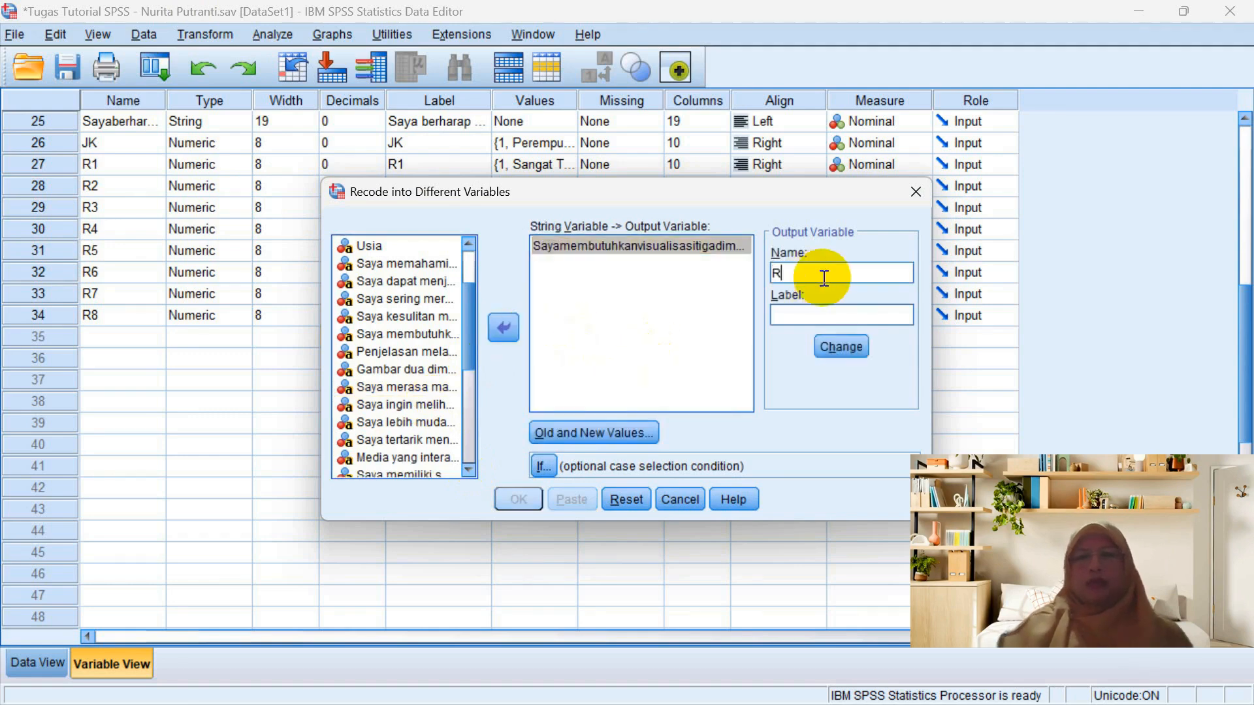
pyautogui.write('9')
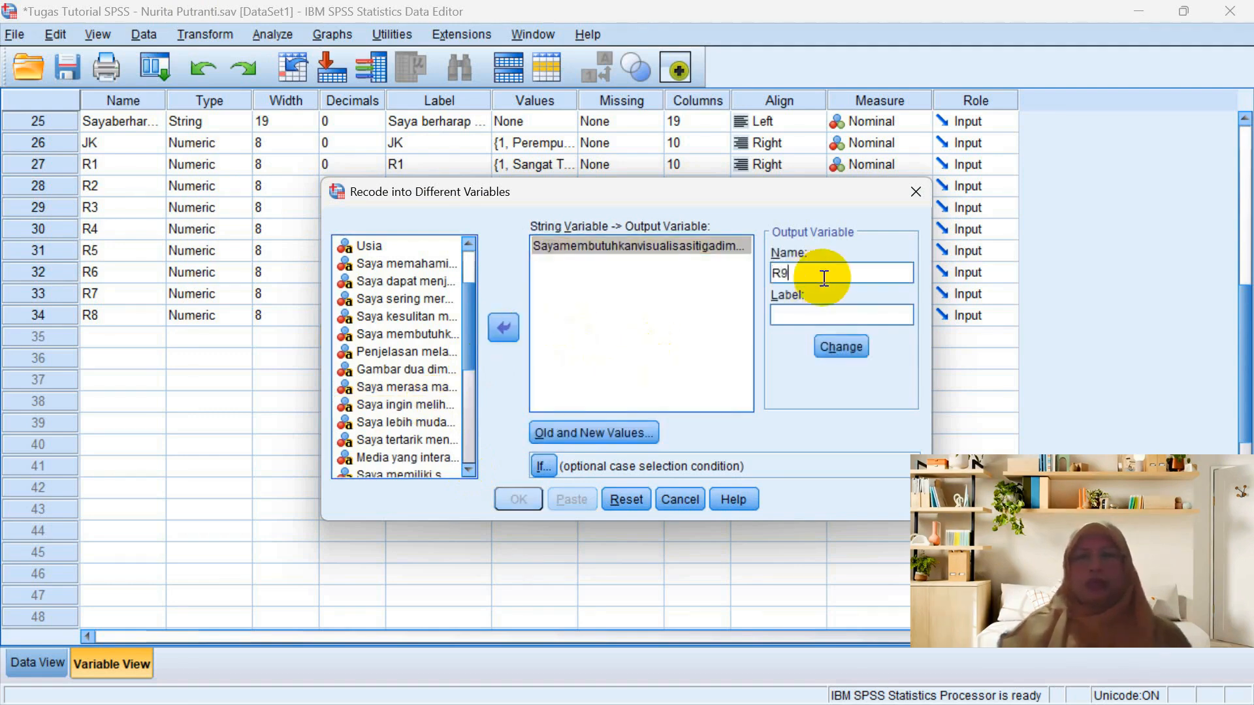
pyautogui.click(816, 318)
pyautogui.write('R9')
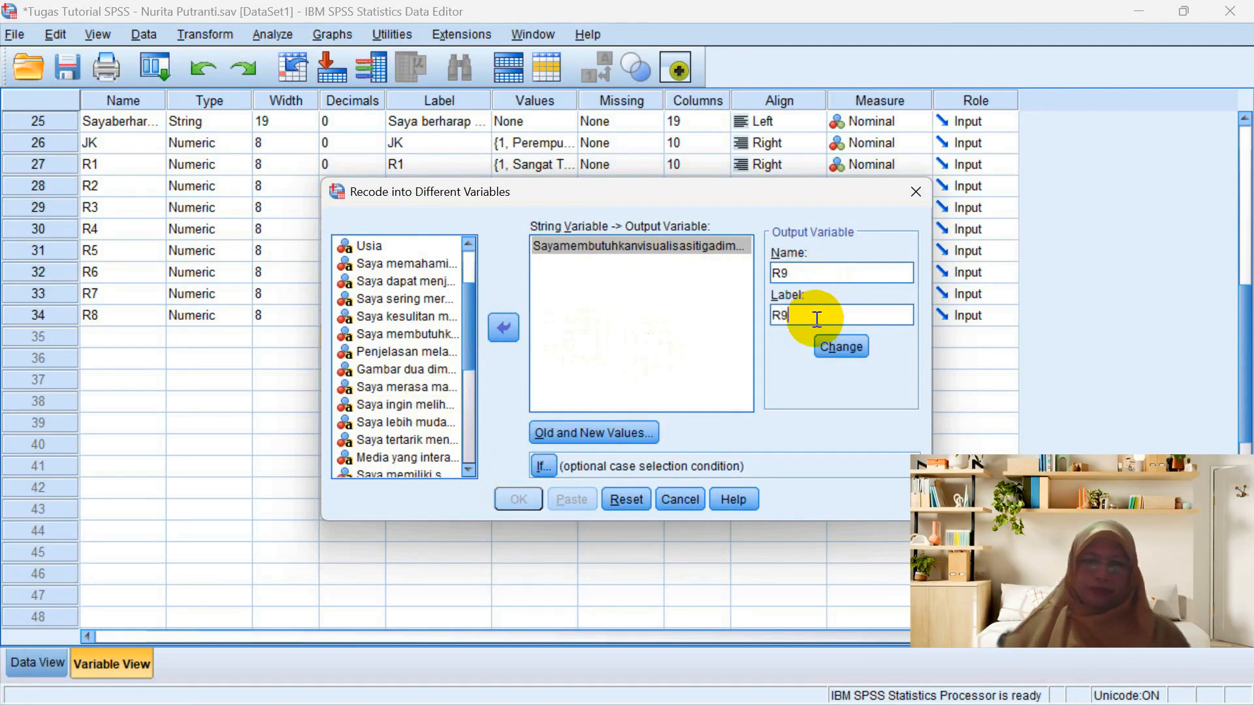
pyautogui.click(838, 348)
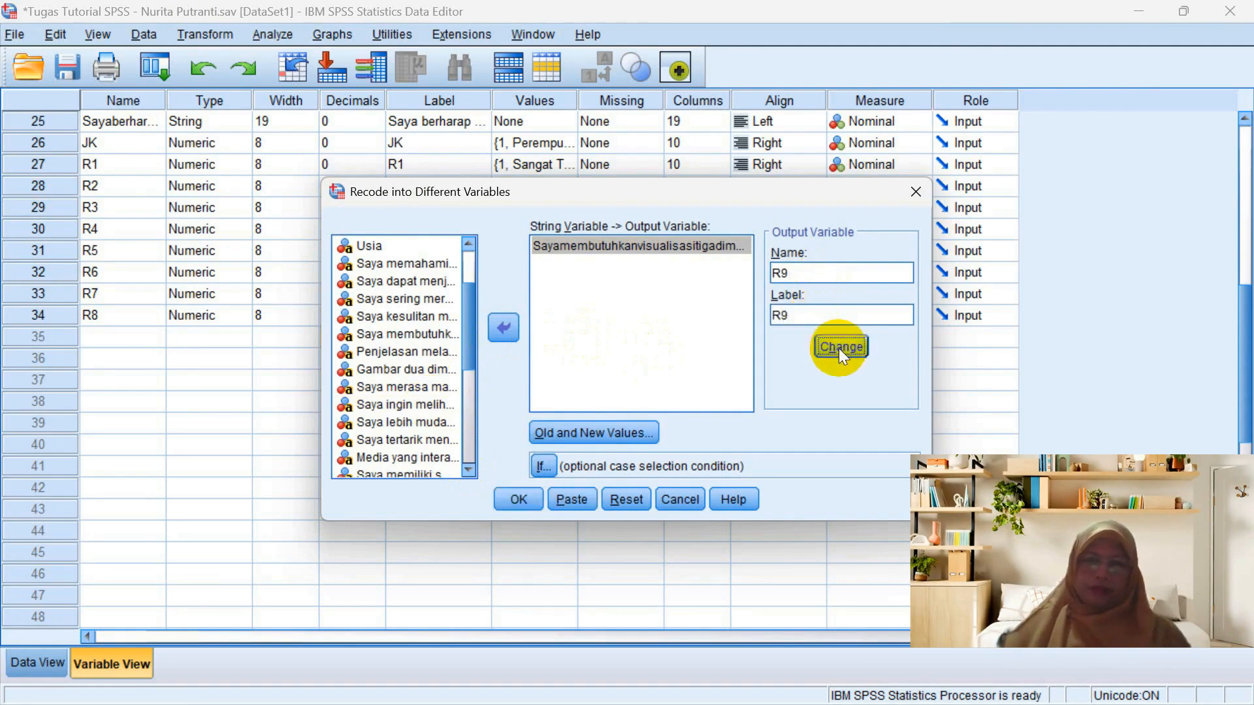
# Check the old-to-new value mapping, run the recode into R9 with it, and discard the output window without saving.
pyautogui.click(632, 432)
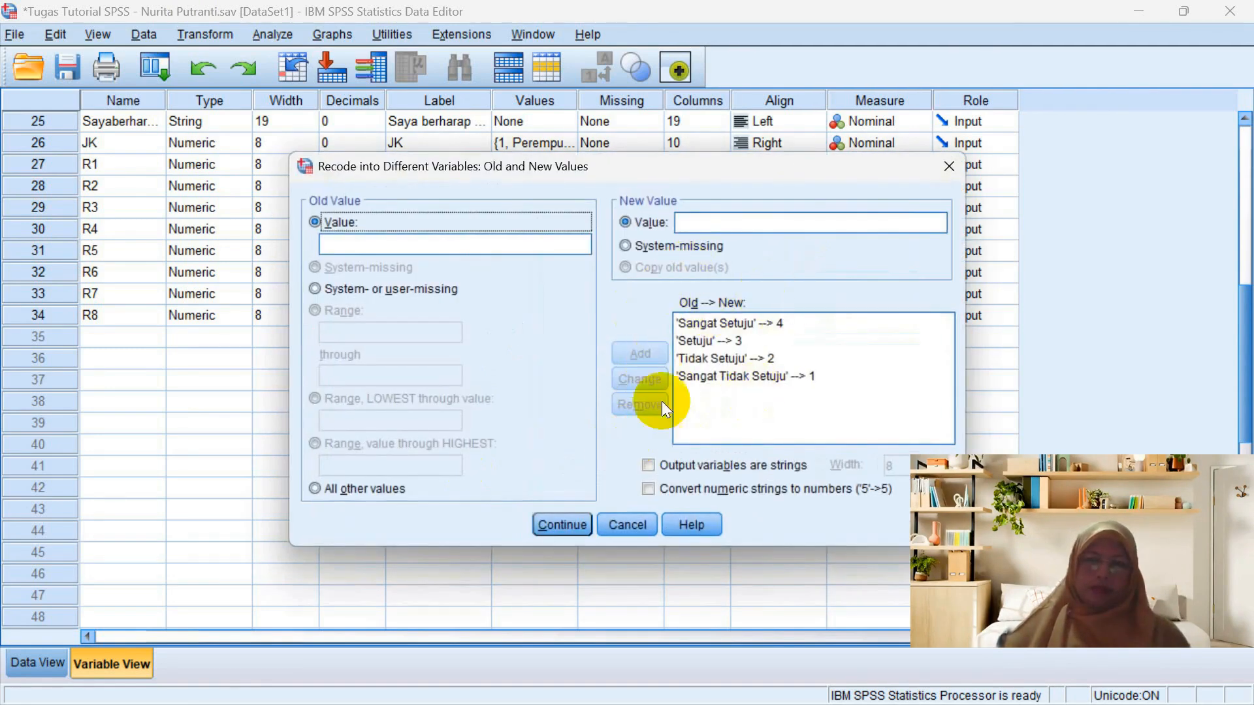
pyautogui.click(559, 528)
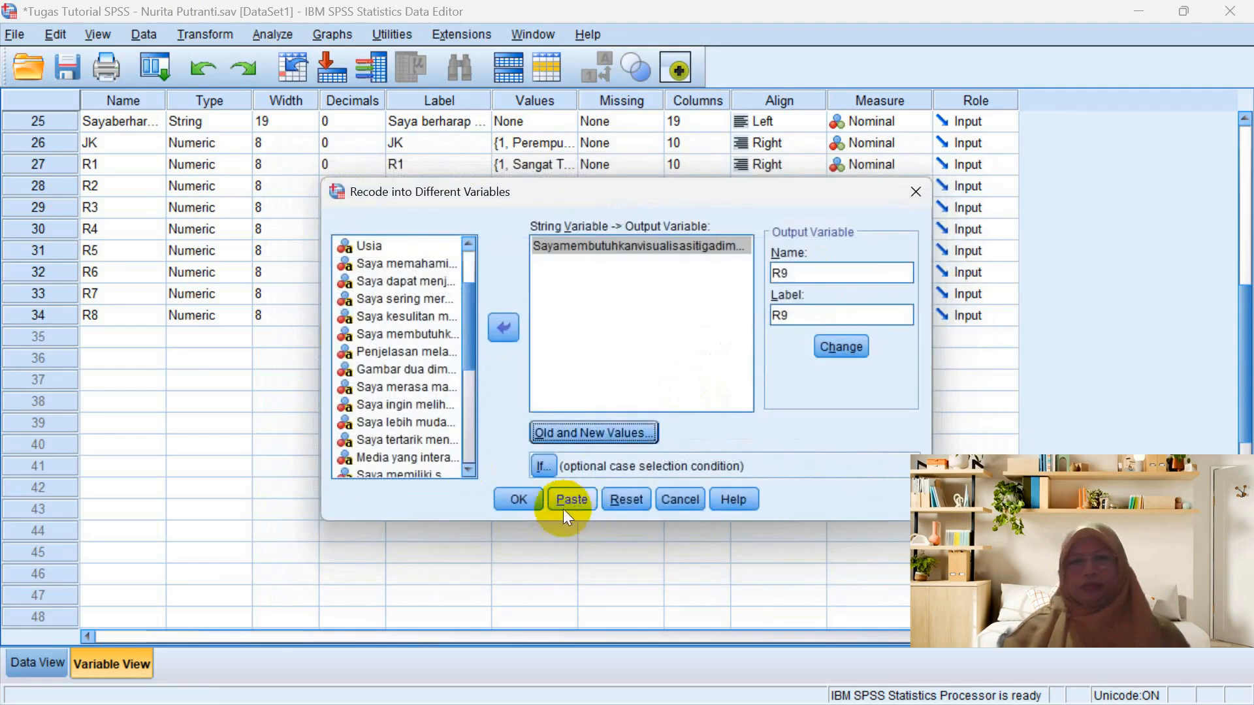
pyautogui.click(518, 500)
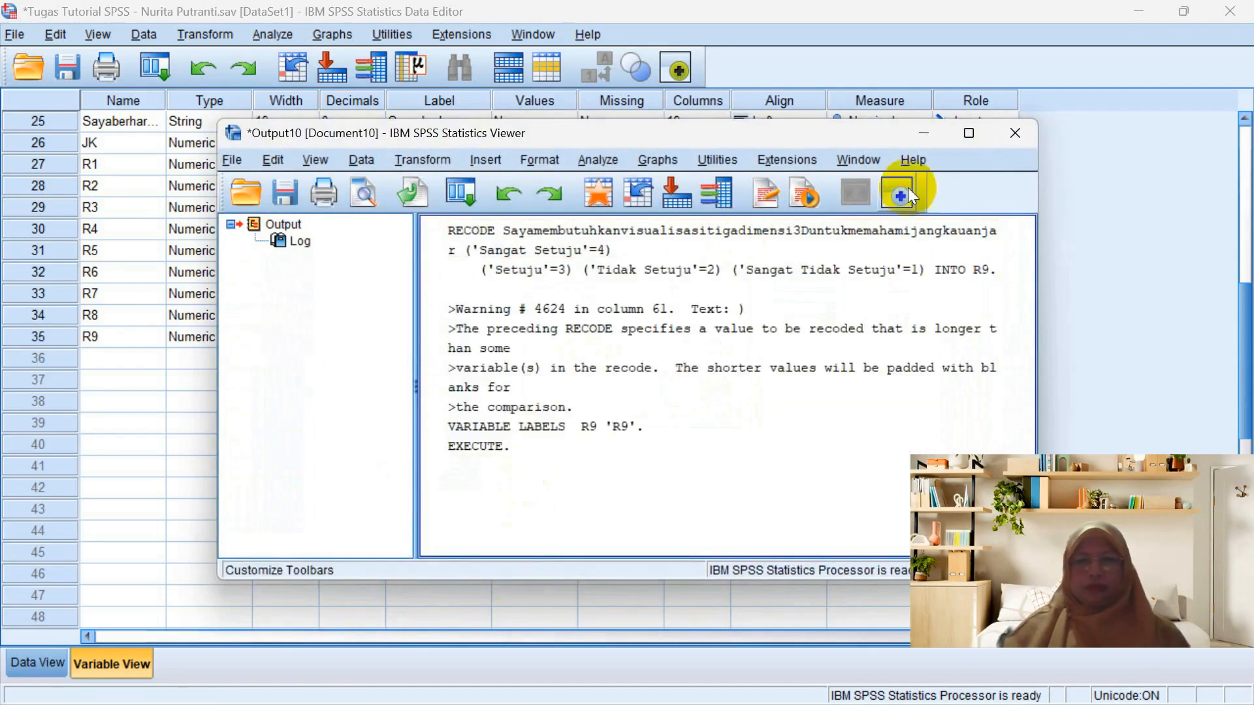
pyautogui.click(1014, 133)
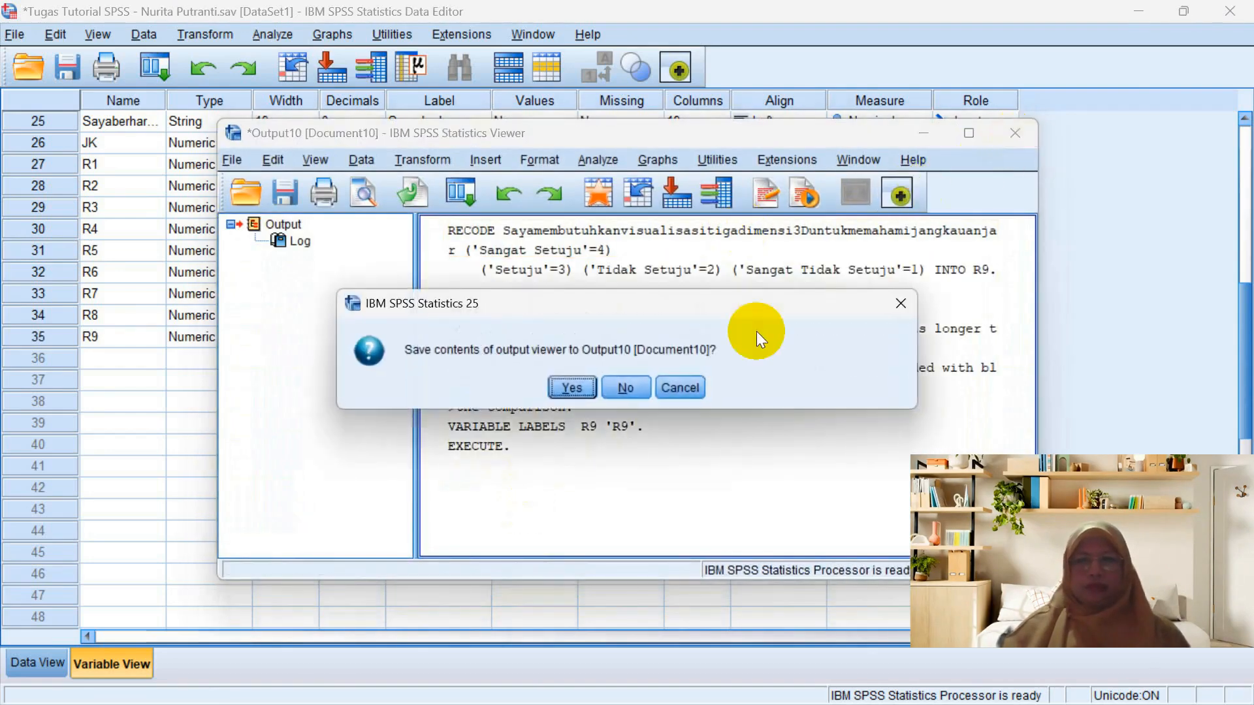
pyautogui.click(623, 389)
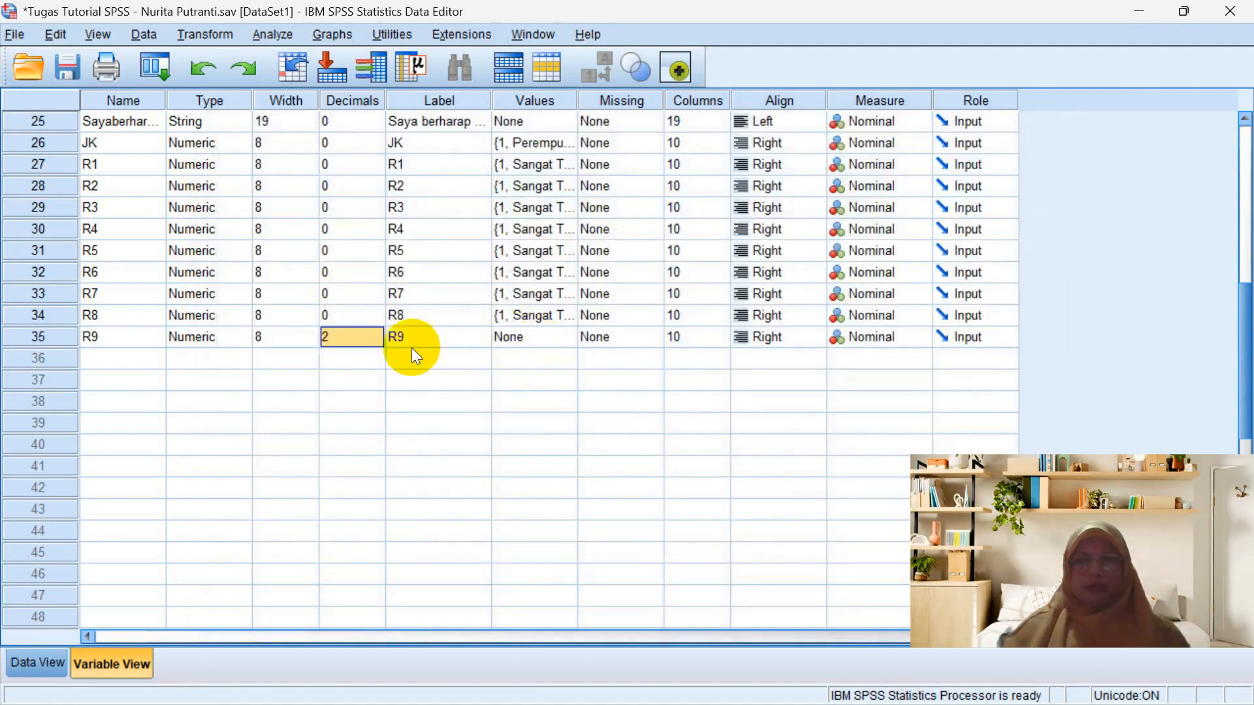
# Set the decimals of R9 to 0 and give it the same value labels as R8.
pyautogui.click(371, 338)
pyautogui.click(376, 341)
pyautogui.click(377, 342)
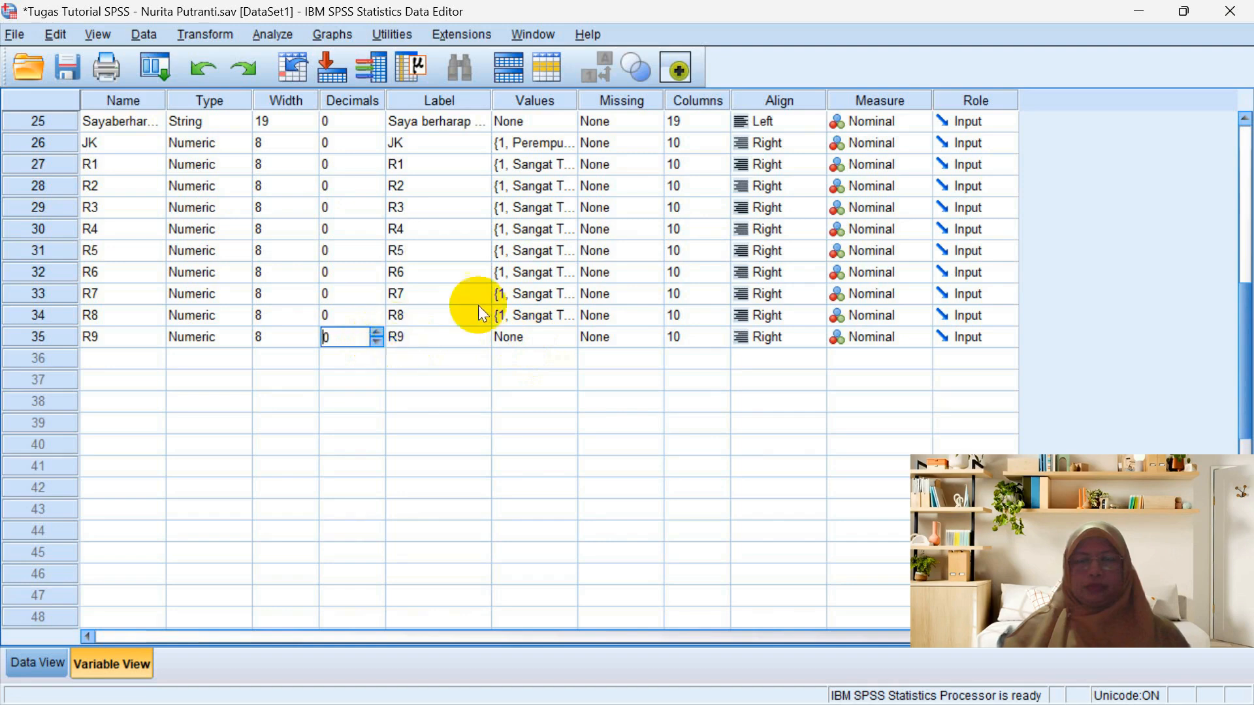
pyautogui.click(526, 317)
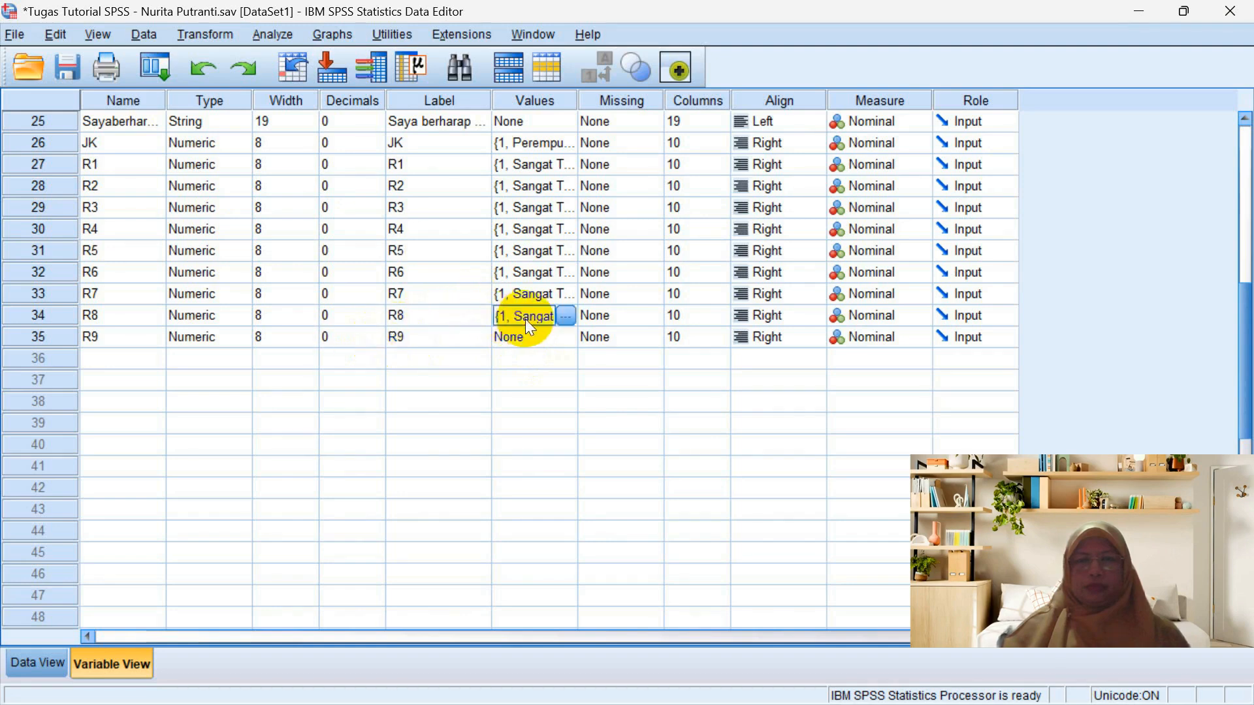
pyautogui.click(524, 342)
pyautogui.hotkey('ctrl', 'v')
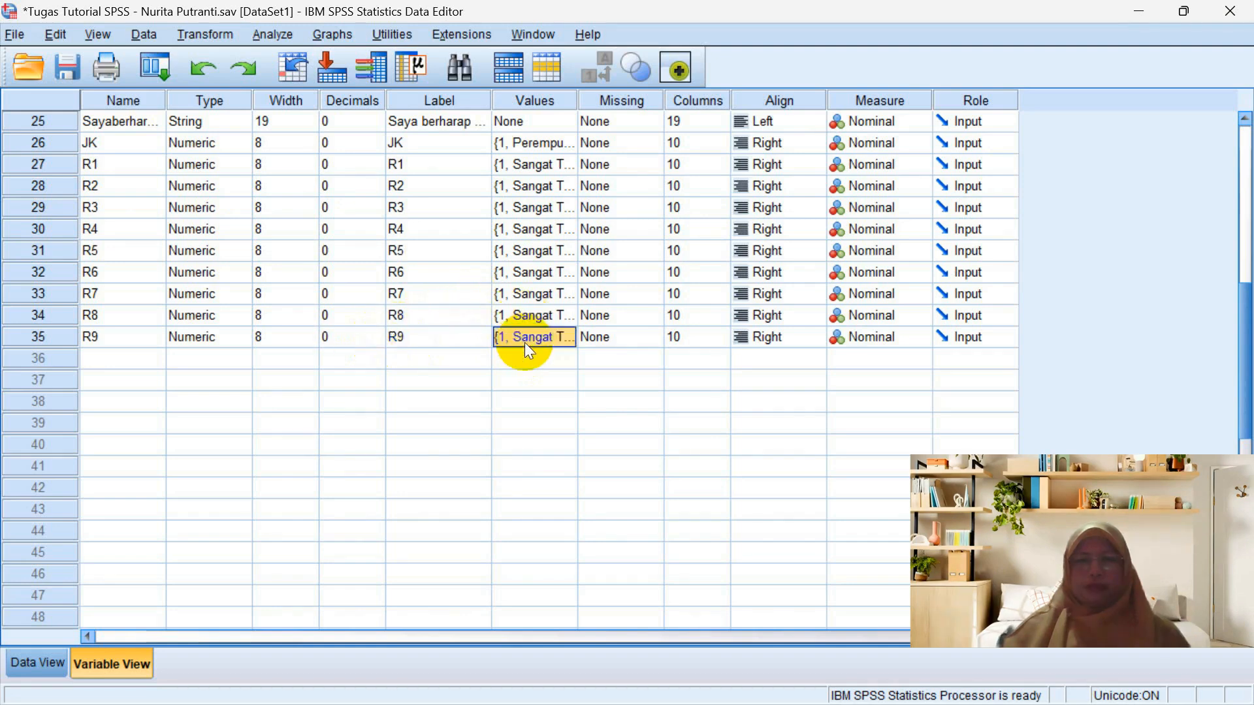
pyautogui.click(515, 410)
# In Recode into Different Variables, replace the "Saya membutuhkan visualisasi tiga dimensi" input variable with "Saya ingin melihat visualisasi aliran data".
pyautogui.click(211, 33)
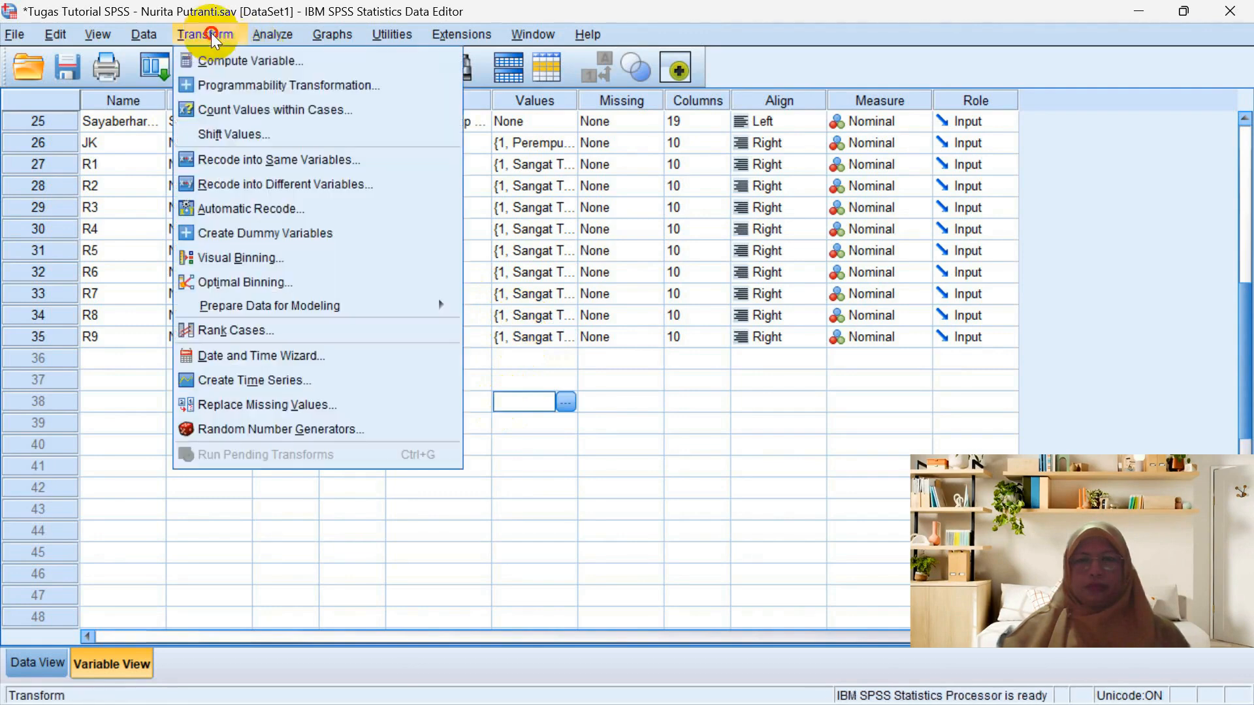
pyautogui.click(260, 186)
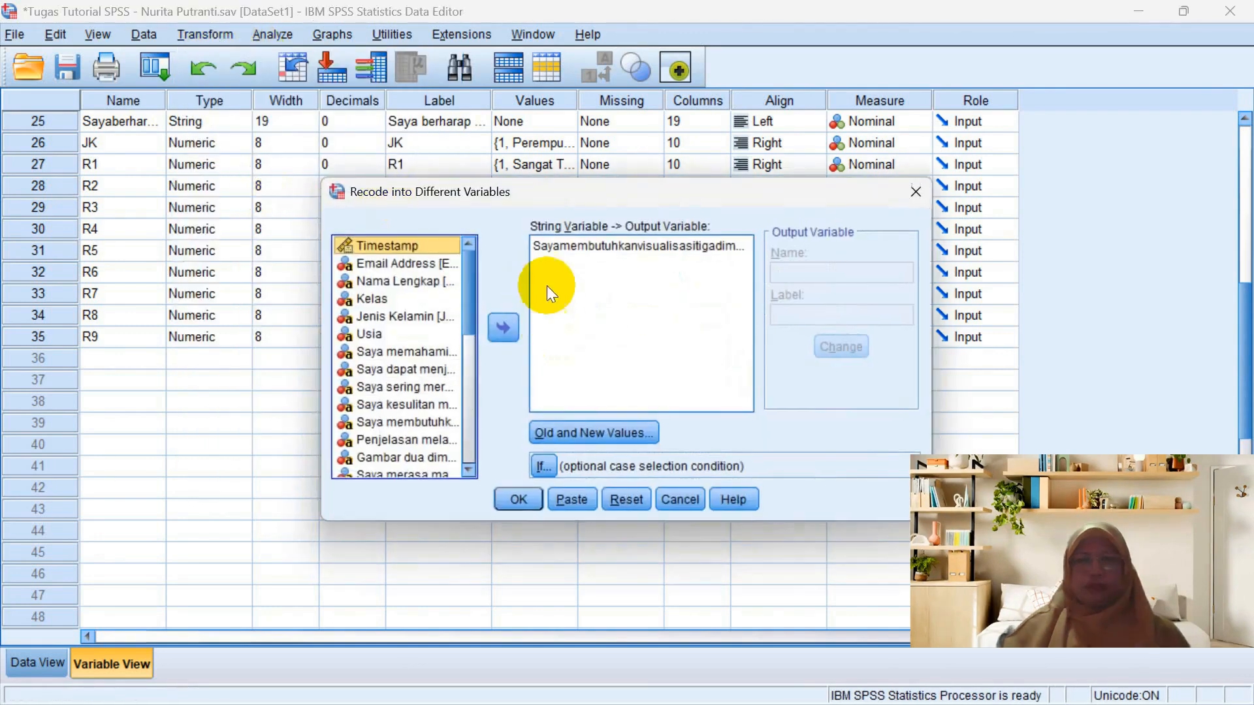
pyautogui.click(565, 246)
pyautogui.click(501, 328)
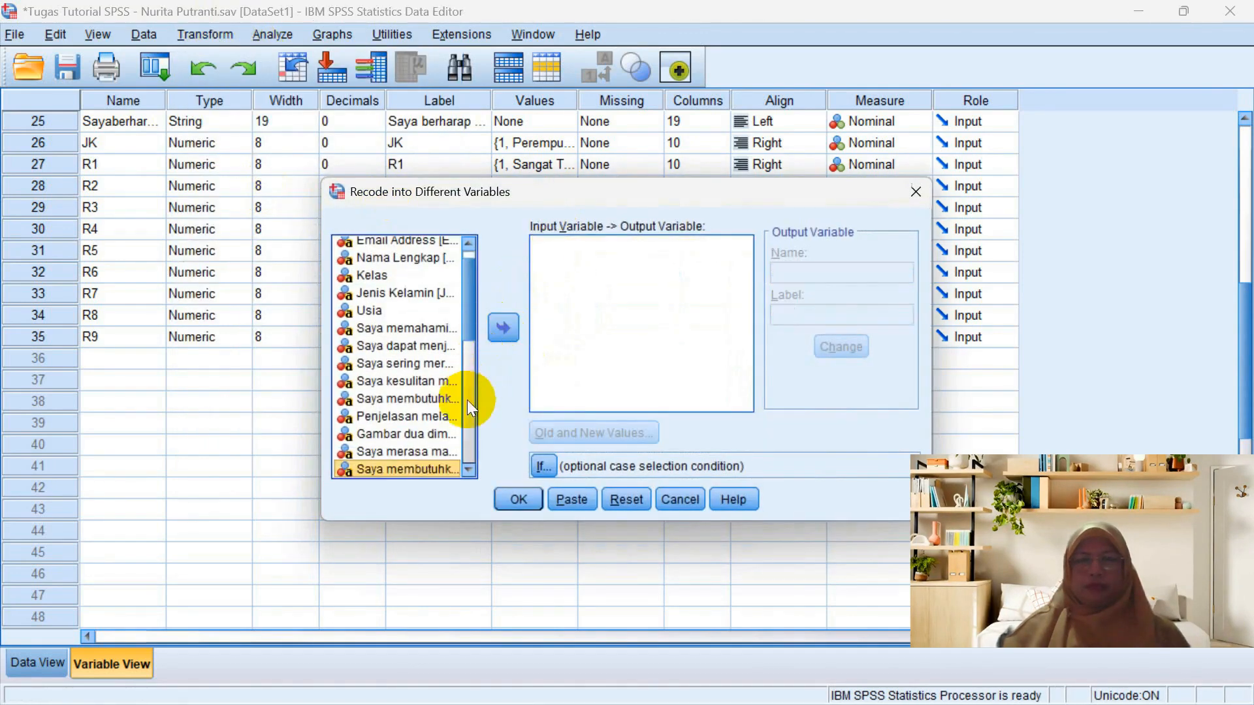
pyautogui.scroll(-5, 465, 468)
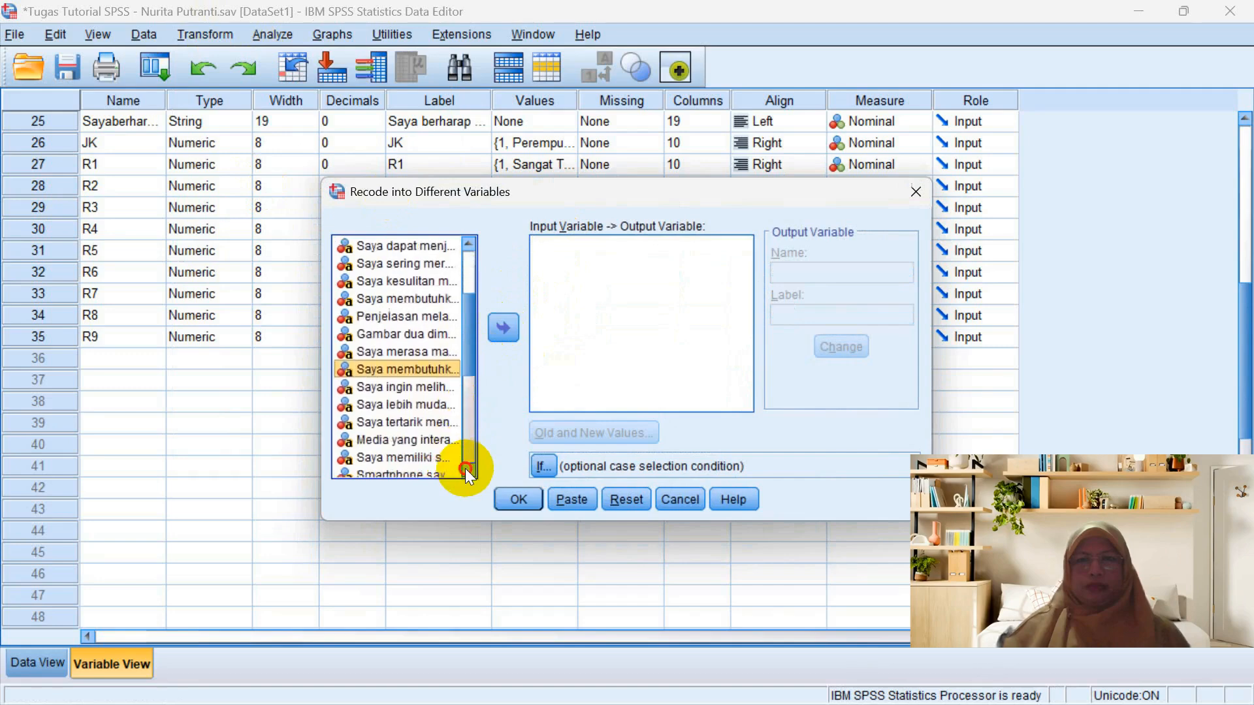
pyautogui.scroll(-3, 465, 468)
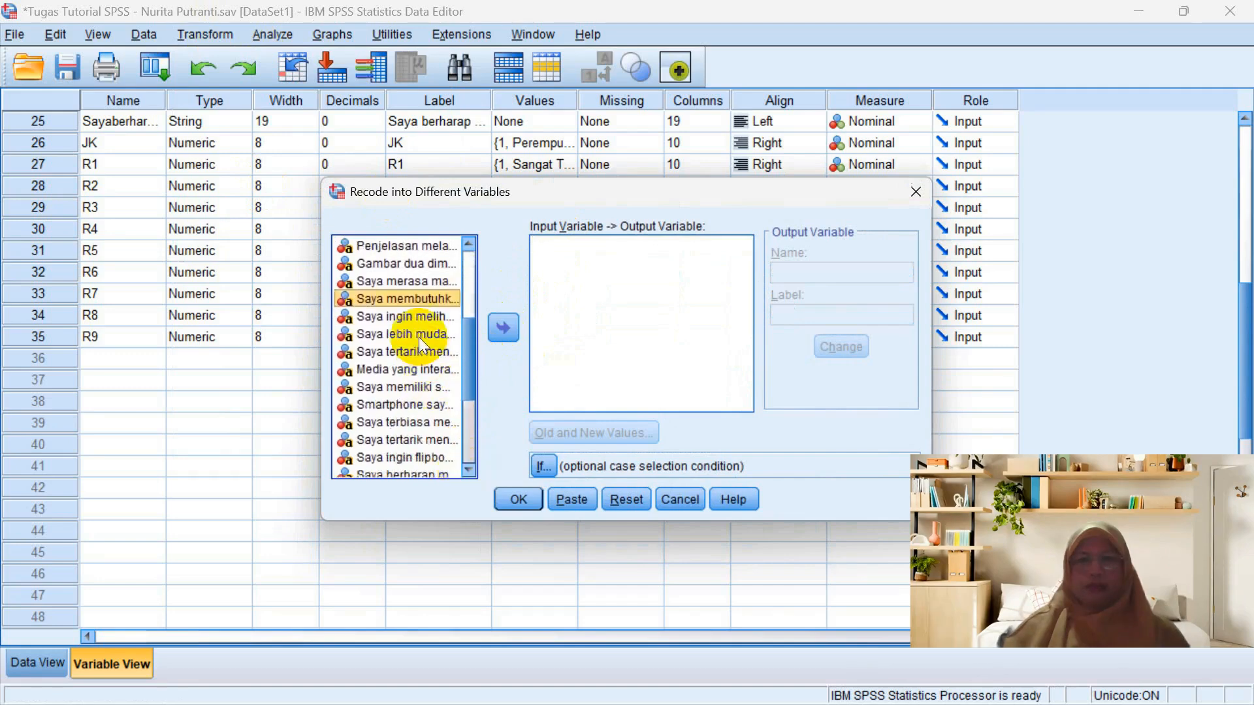
pyautogui.click(413, 316)
pyautogui.click(503, 327)
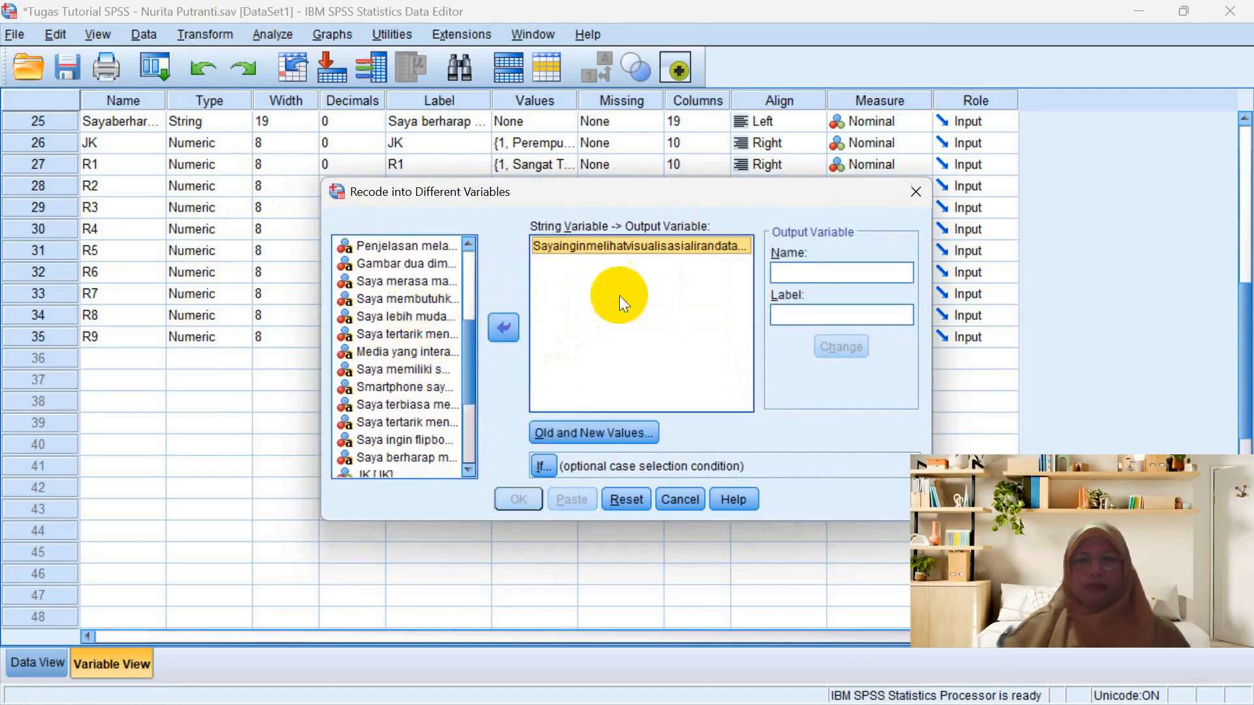
# Name and label the output variable R10 for the "Saya ingin melihat visualisasi aliran data" item and apply the change.
pyautogui.click(795, 272)
pyautogui.write('R1')
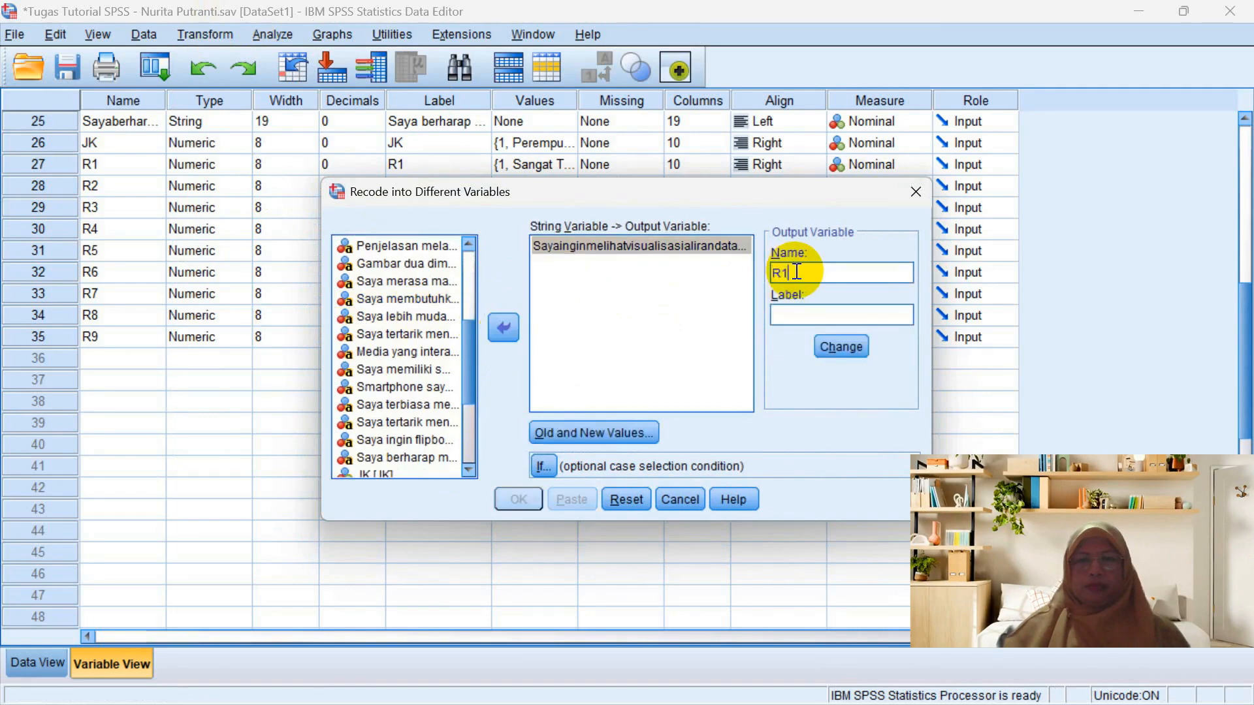
pyautogui.write('0')
pyautogui.click(796, 314)
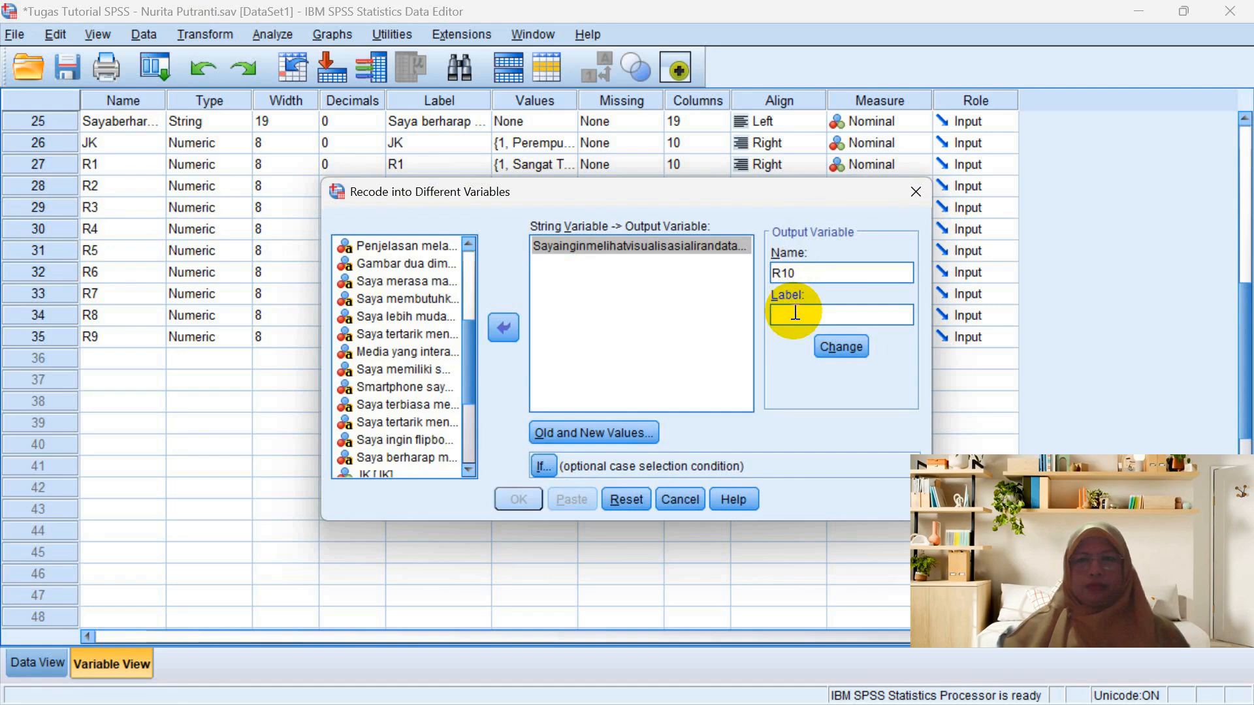
pyautogui.write('R10')
pyautogui.click(818, 341)
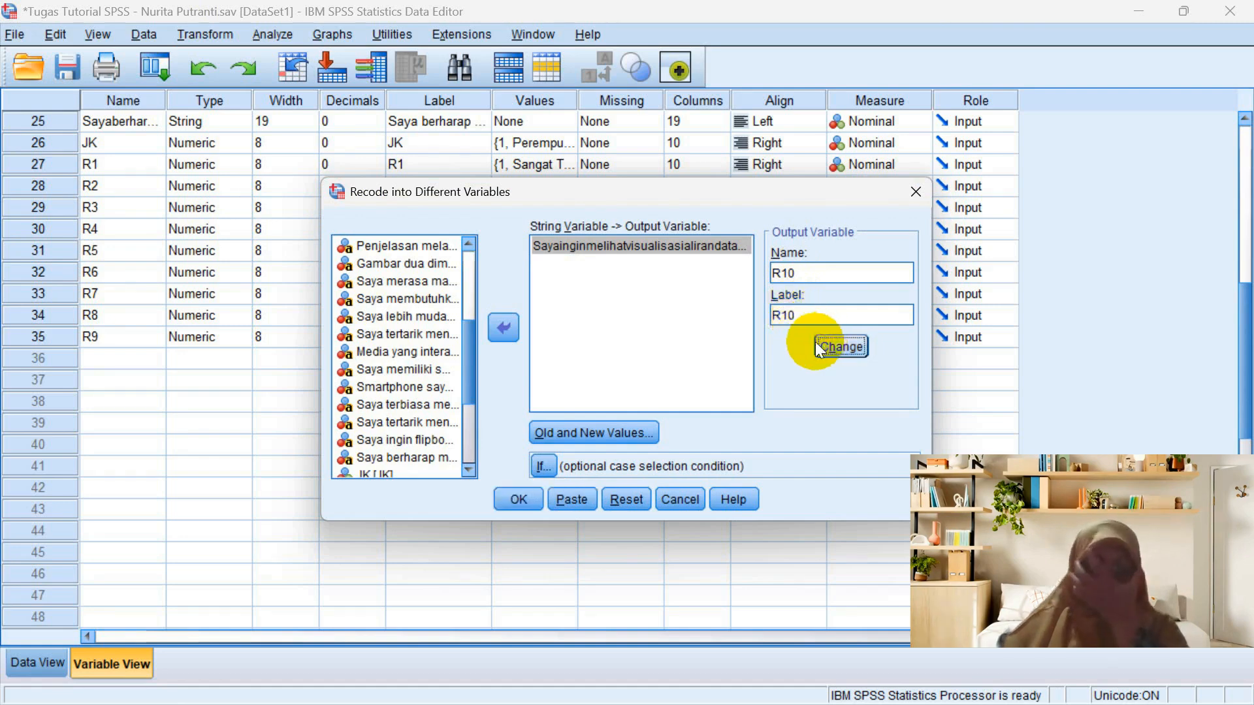
# Check the old-to-new value mapping, run the recode into R10 with it, and discard the output window without saving.
pyautogui.click(649, 429)
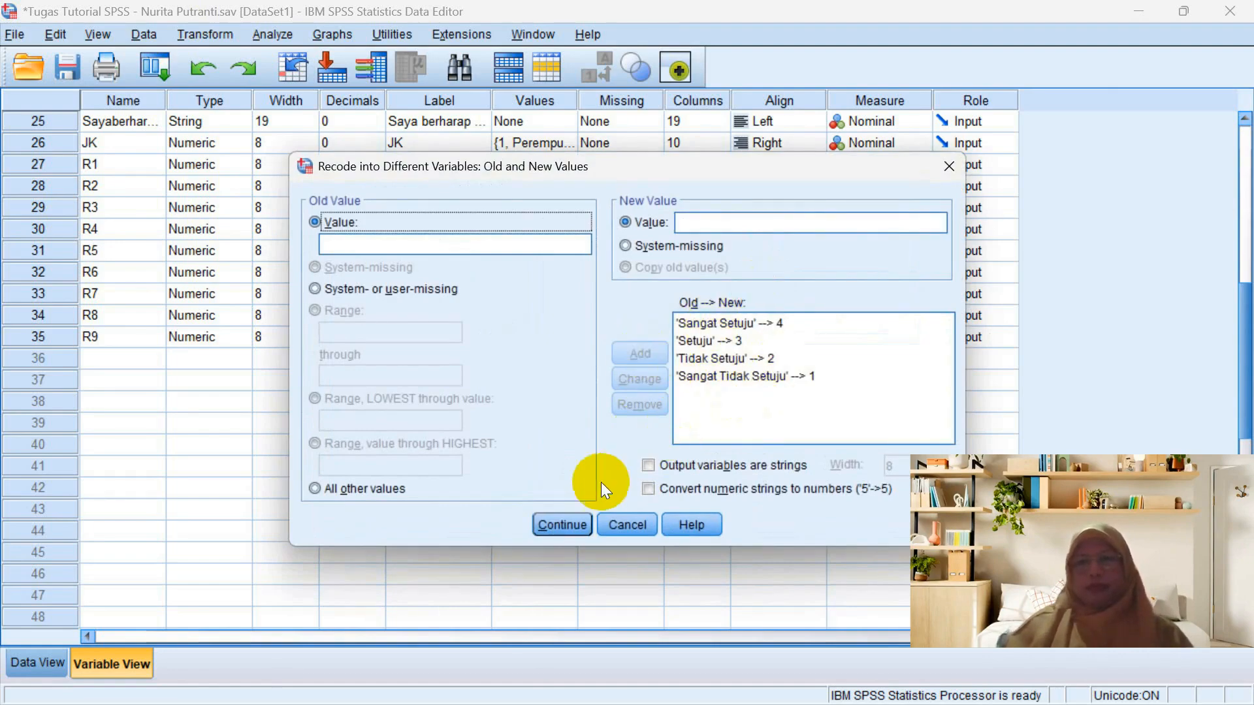
pyautogui.click(570, 516)
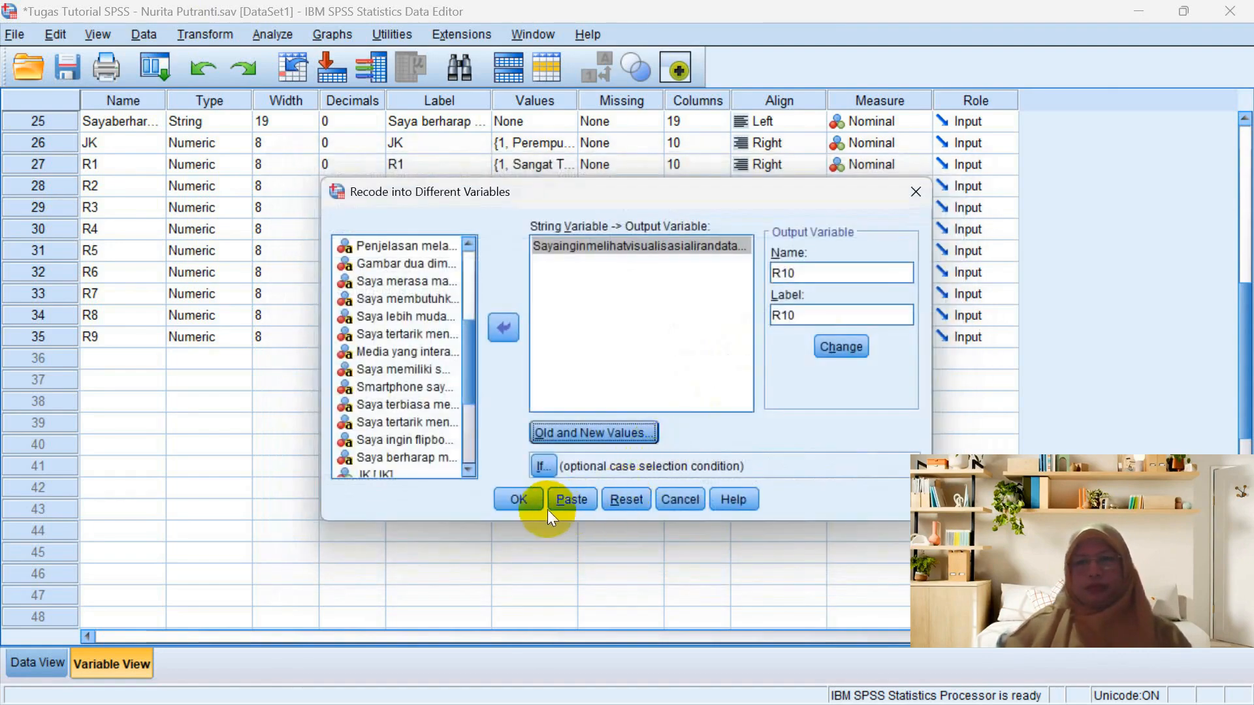
pyautogui.click(523, 500)
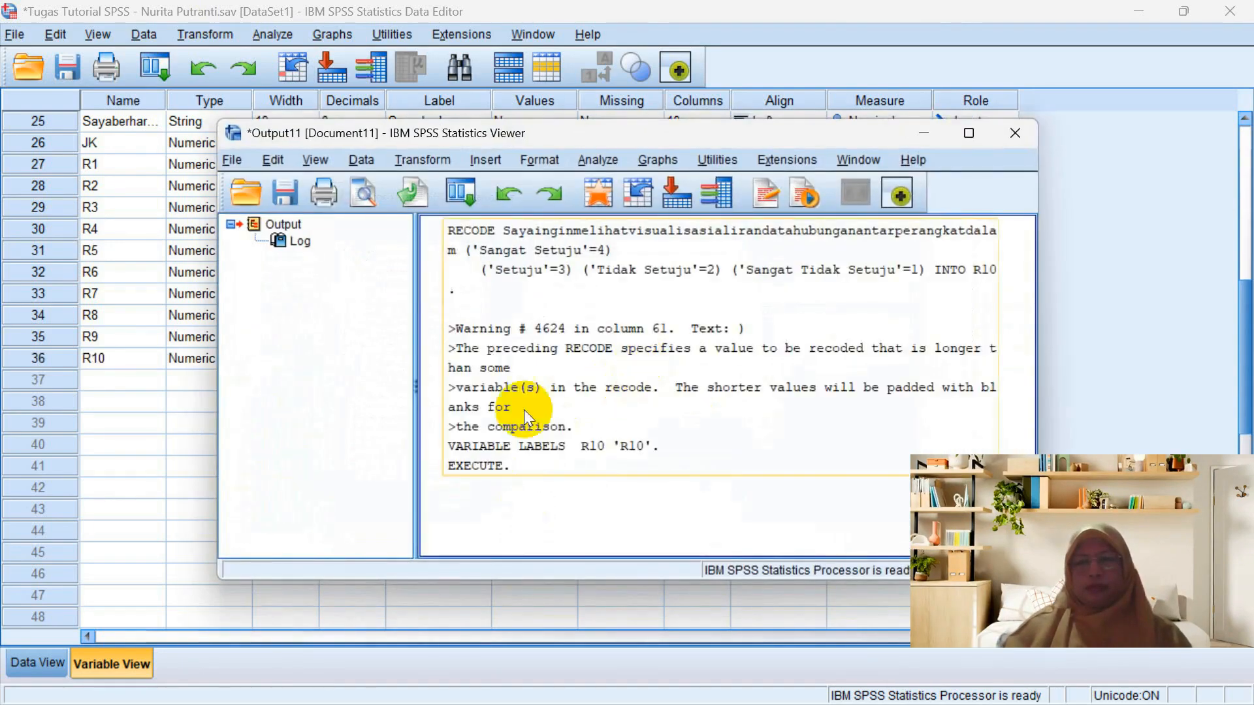
pyautogui.click(1002, 140)
pyautogui.click(630, 385)
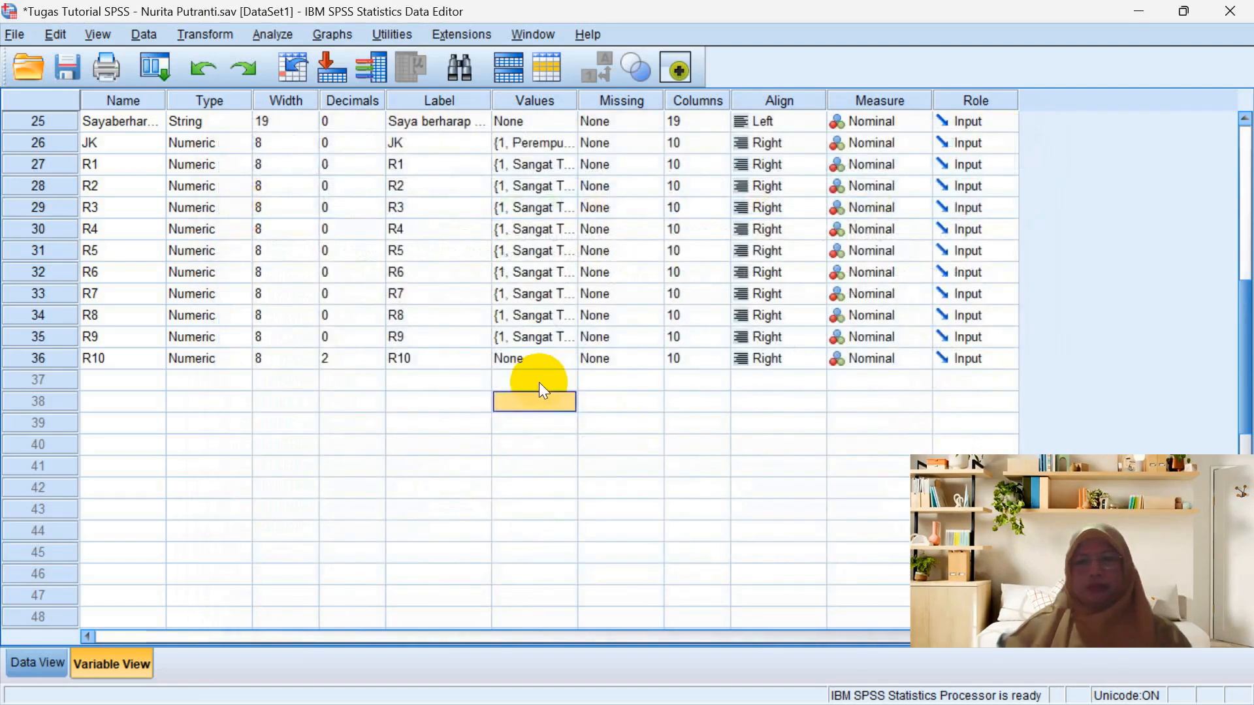
# Set the decimals of R10 to 0 and give it the same value labels as R9.
pyautogui.click(350, 358)
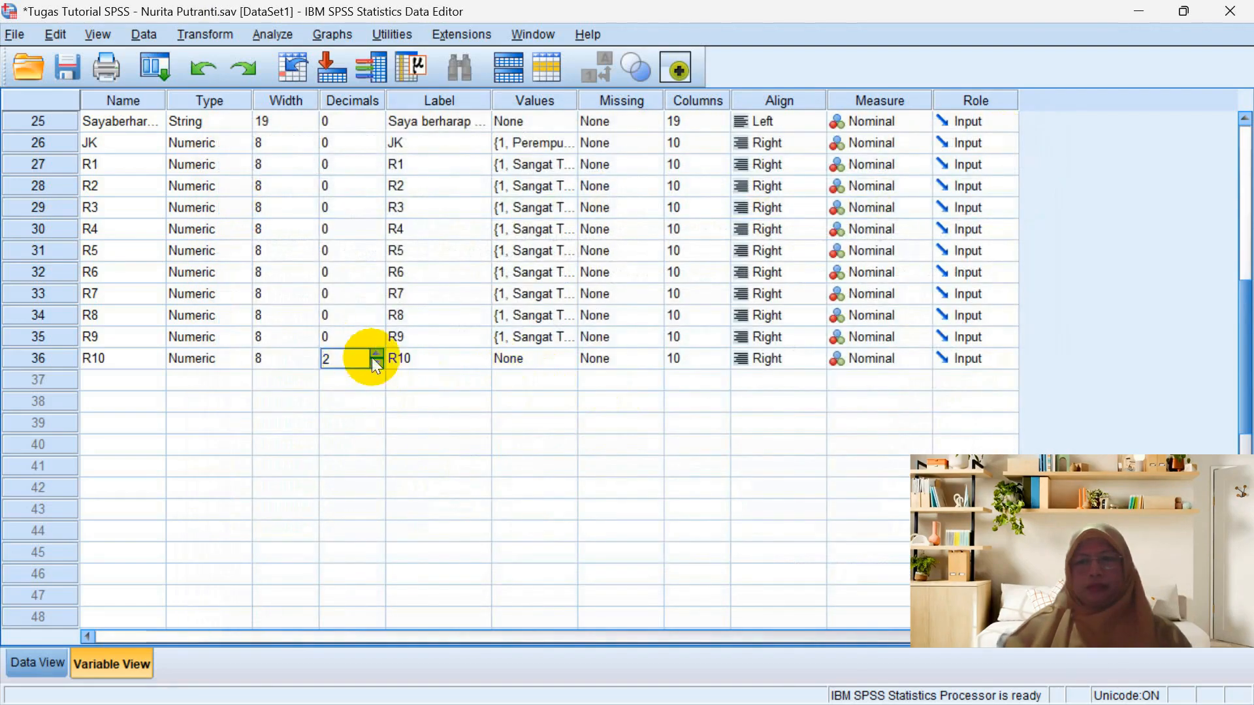
pyautogui.click(376, 363)
pyautogui.click(376, 363)
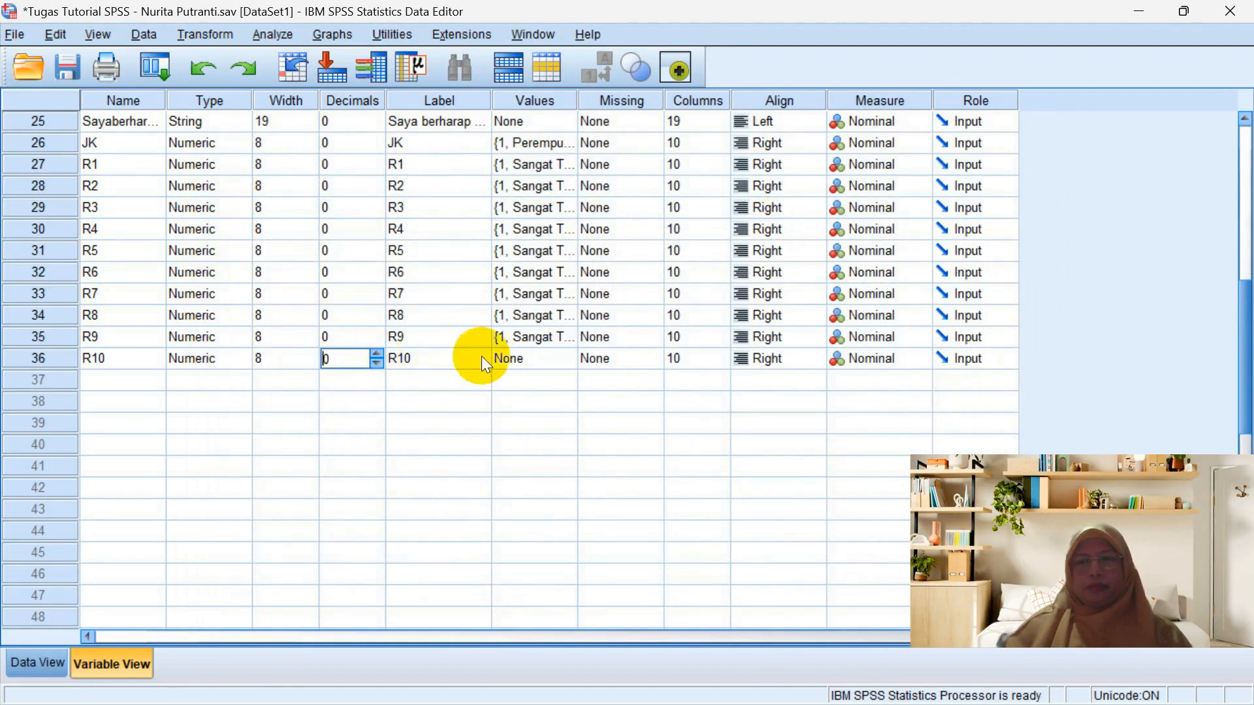
pyautogui.click(523, 357)
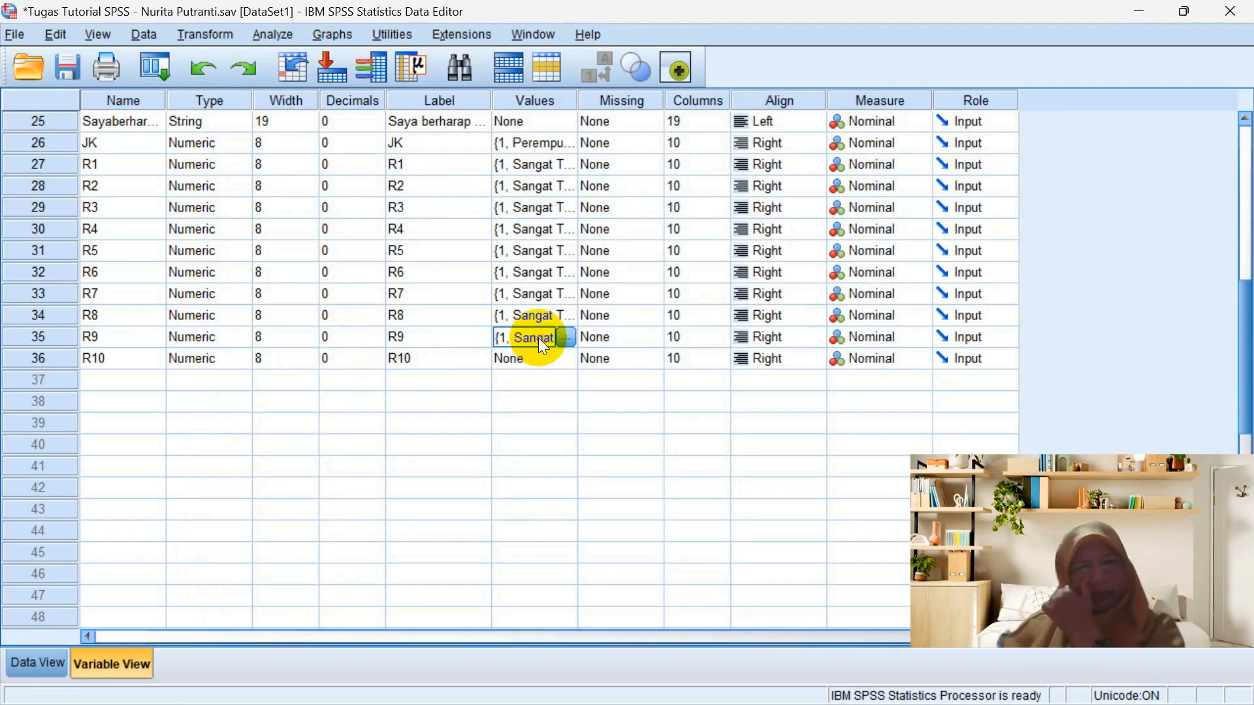
pyautogui.hotkey('ctrl', 'v')
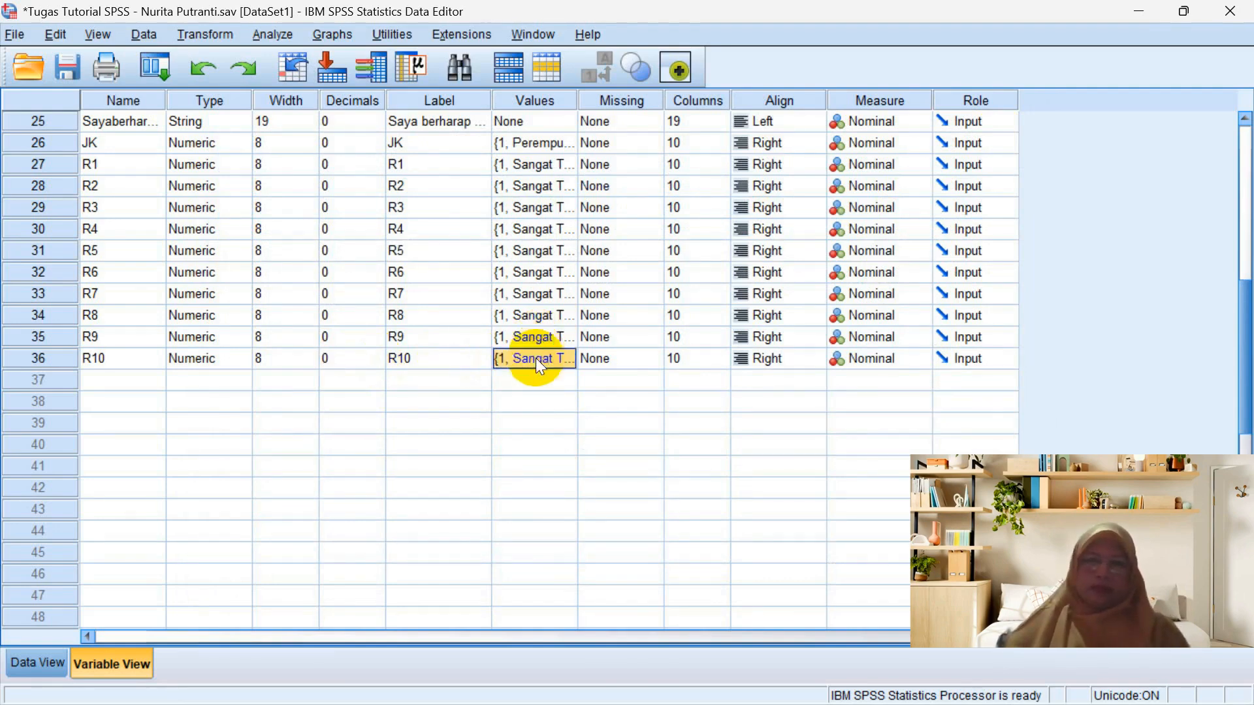
# In Recode into Different Variables, replace the "Saya ingin melihat visualisasi aliran data" input variable with the "Saya lebih mudah memahami materi" item.
pyautogui.click(530, 403)
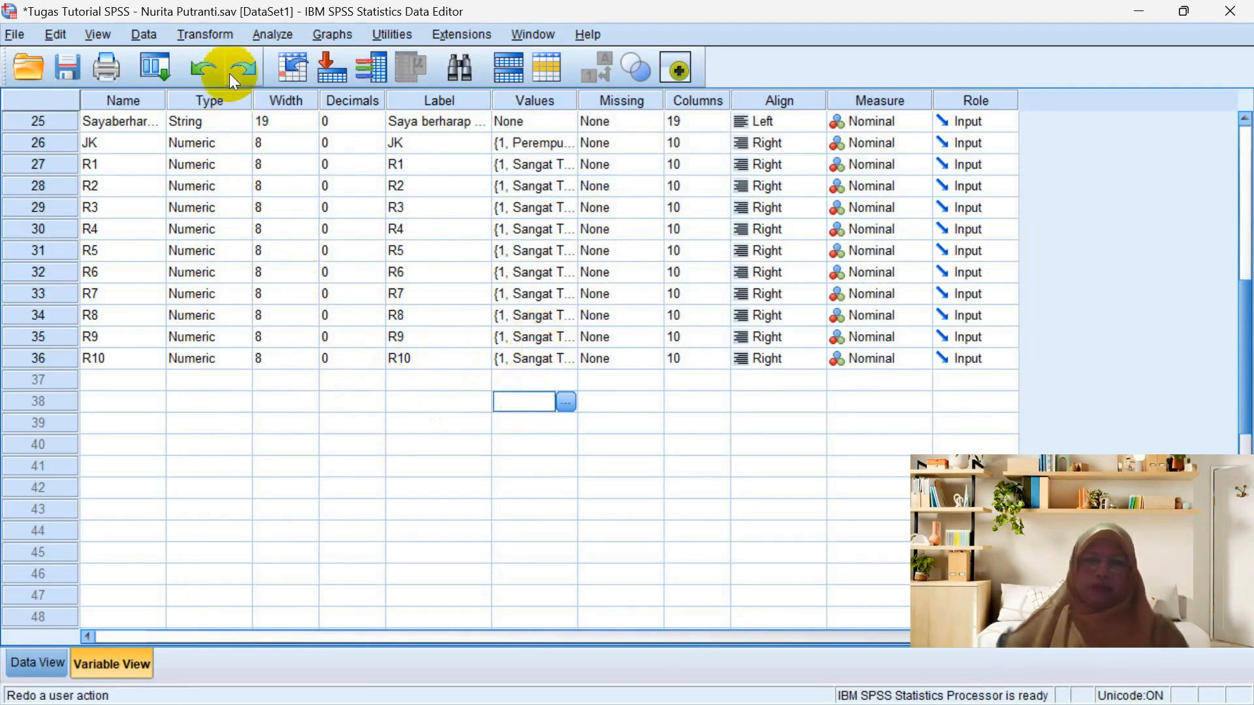
pyautogui.click(225, 34)
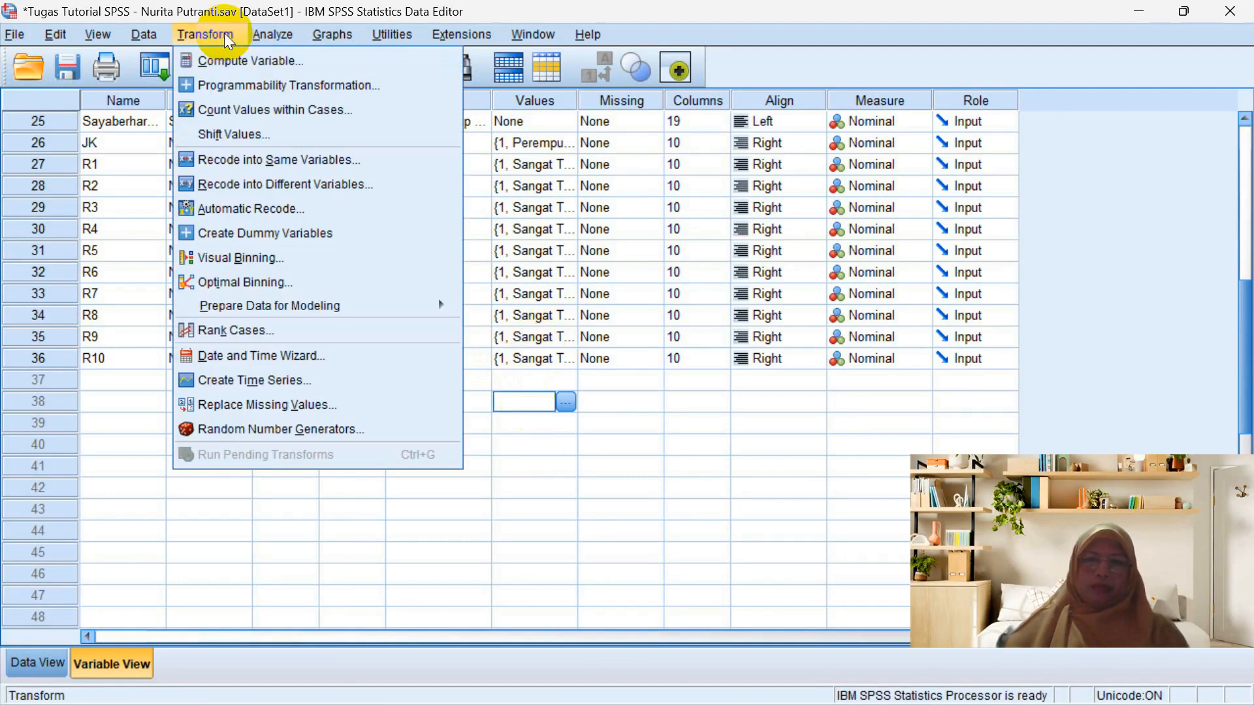
pyautogui.click(351, 185)
pyautogui.click(589, 246)
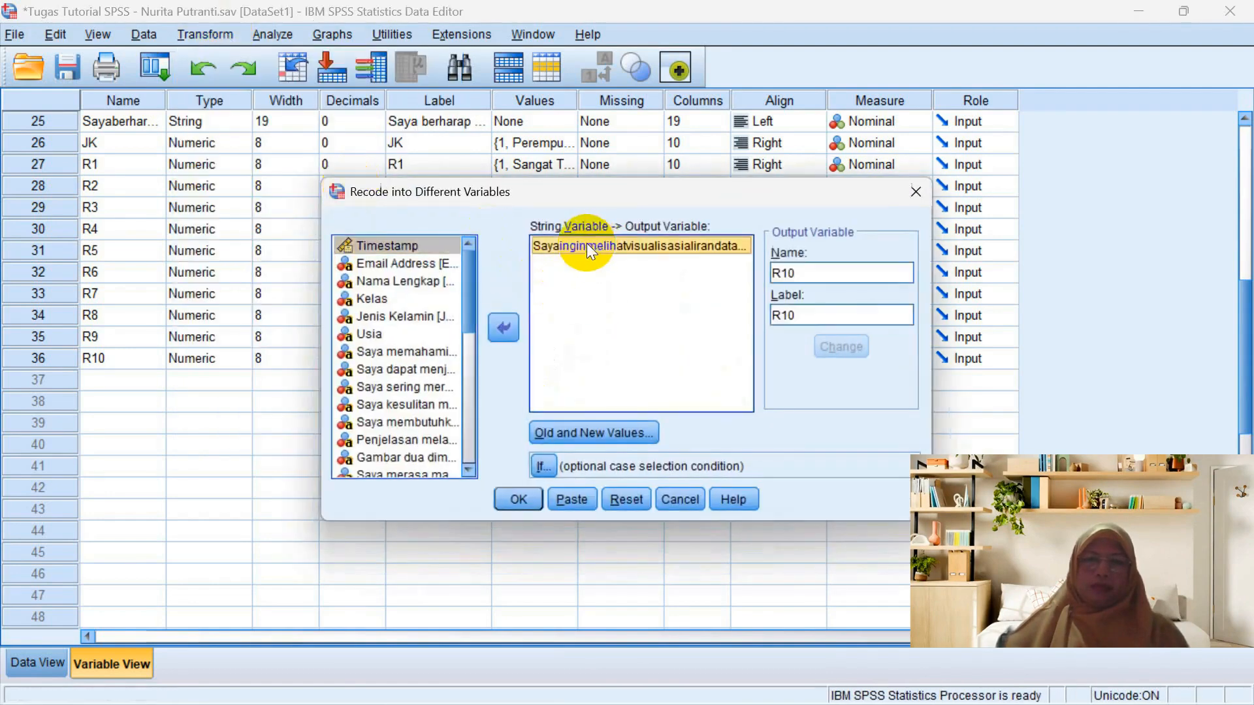
pyautogui.click(501, 326)
pyautogui.click(468, 470)
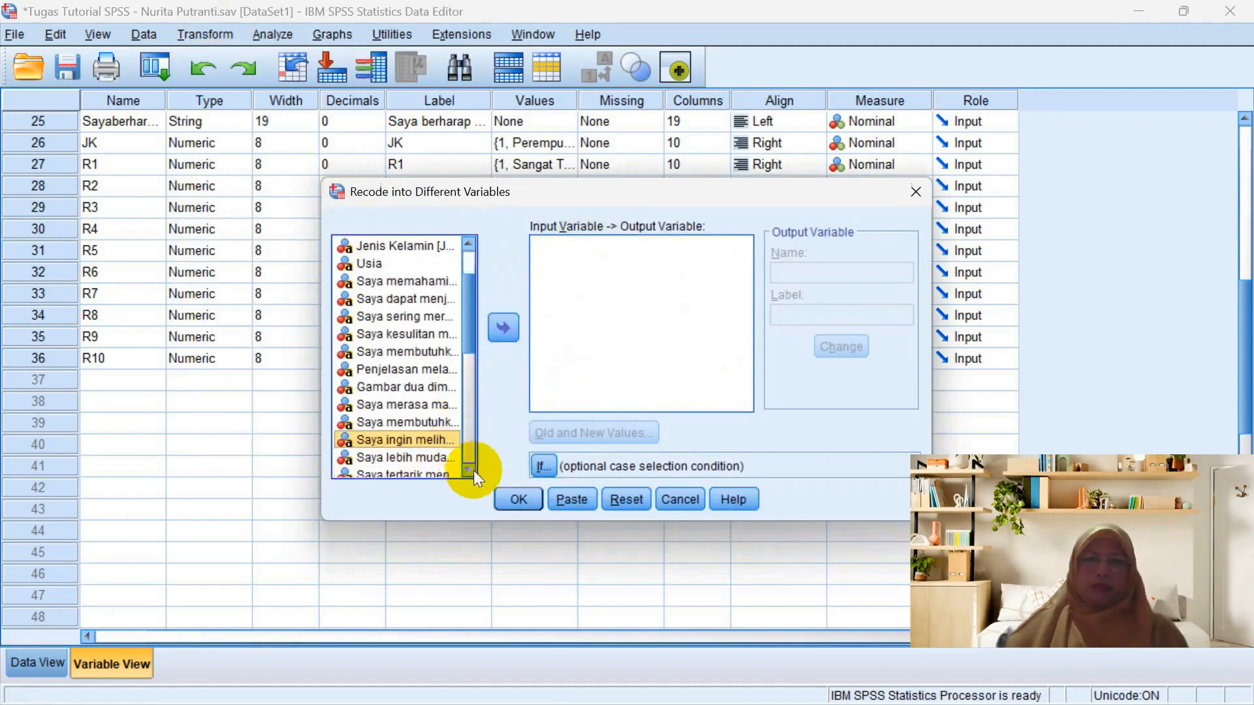
pyautogui.click(470, 470)
pyautogui.click(470, 471)
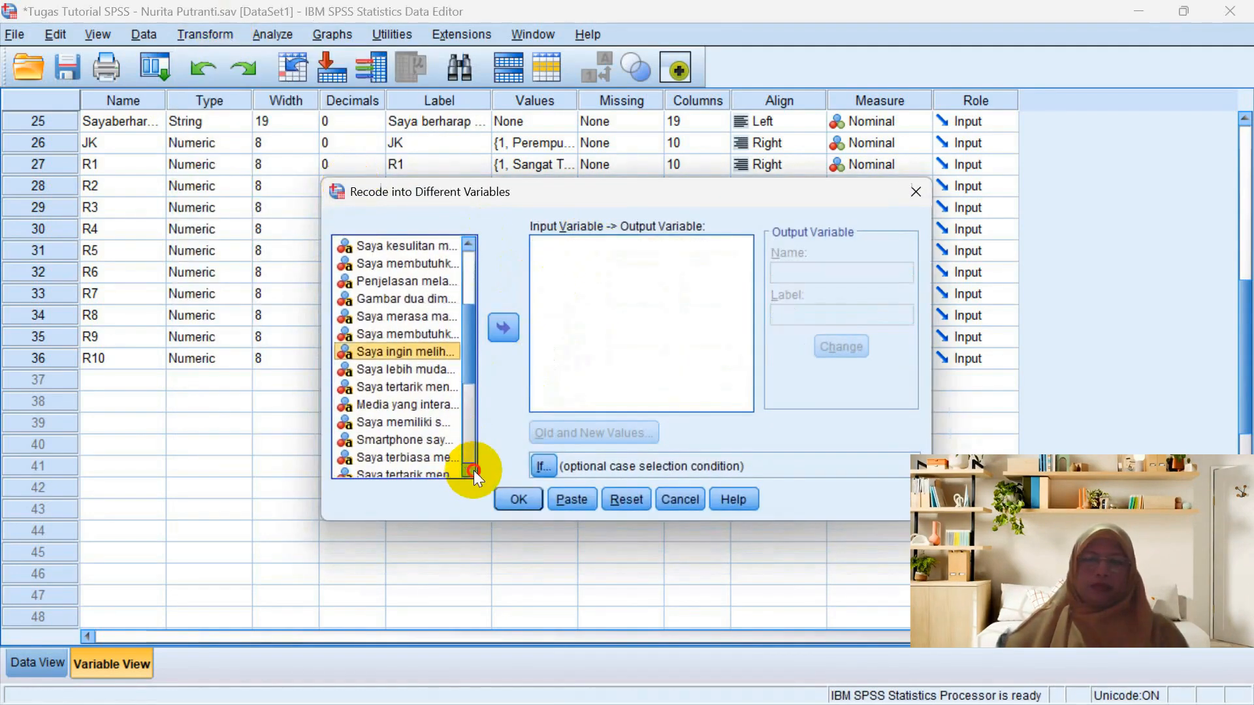
pyautogui.click(436, 369)
pyautogui.click(503, 328)
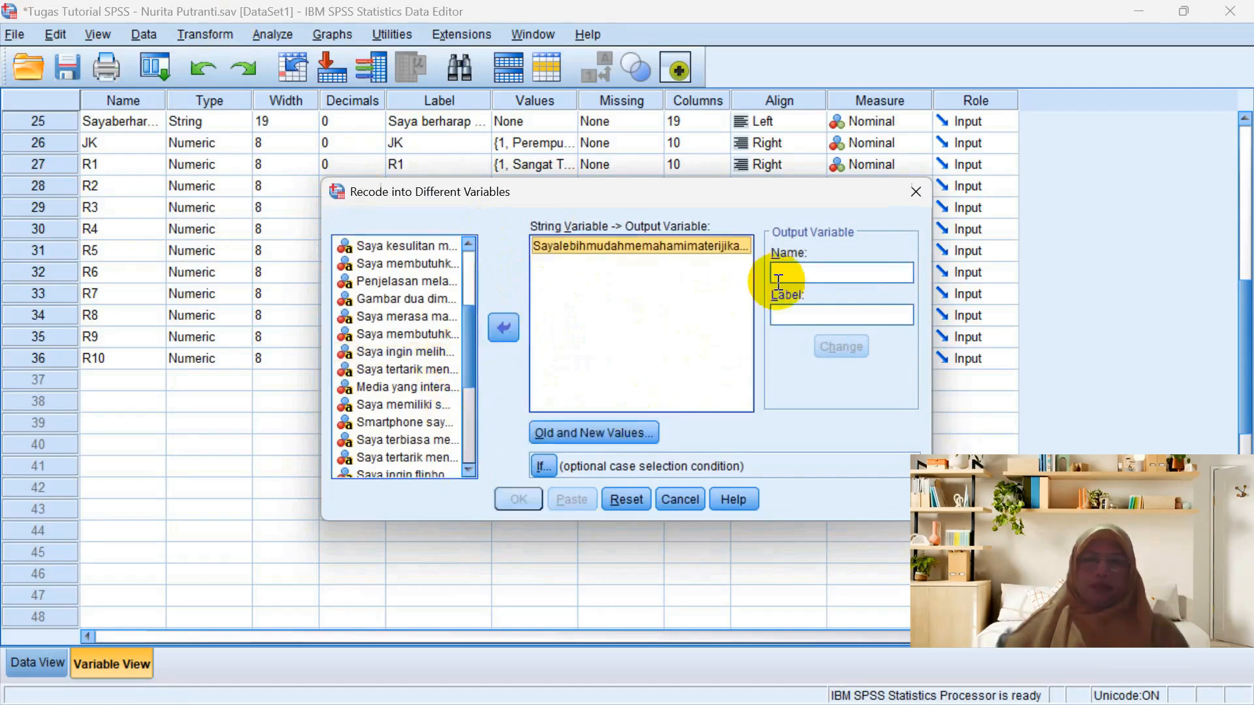
# Name and label the output variable R11 for the "Saya lebih mudah memahami materi" item and apply the change.
pyautogui.click(792, 274)
pyautogui.write('R11')
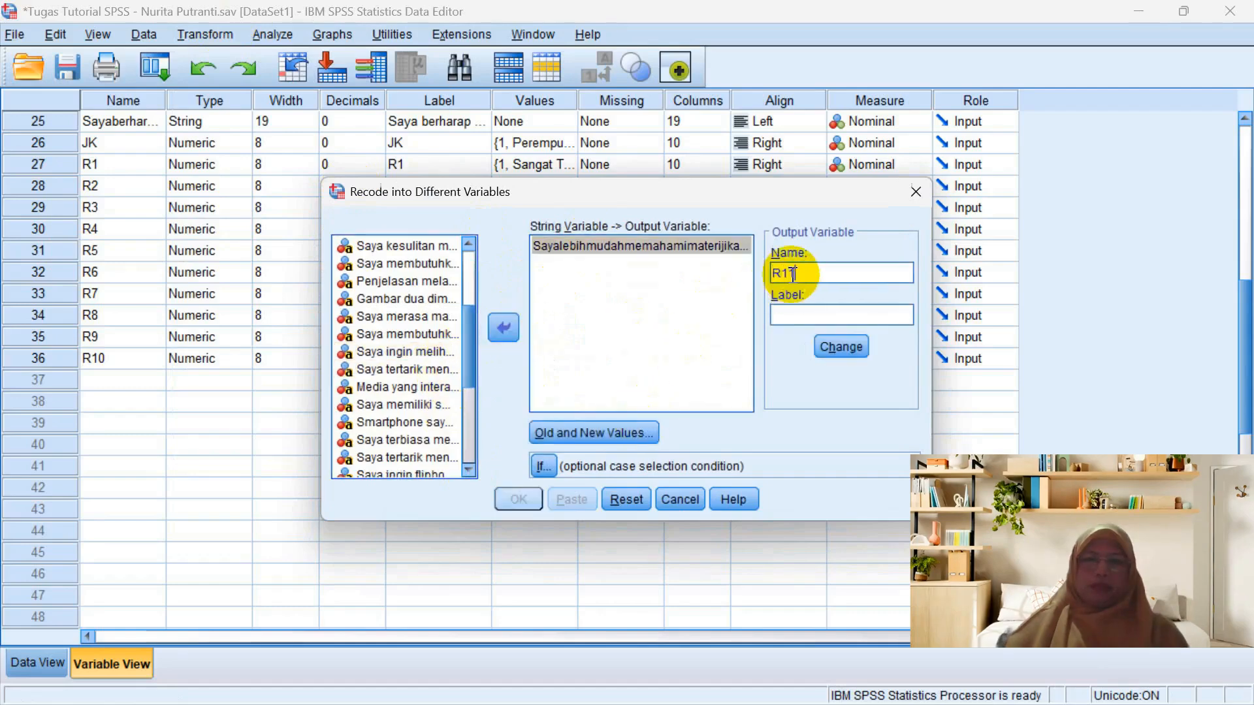
pyautogui.click(793, 308)
pyautogui.write('R11')
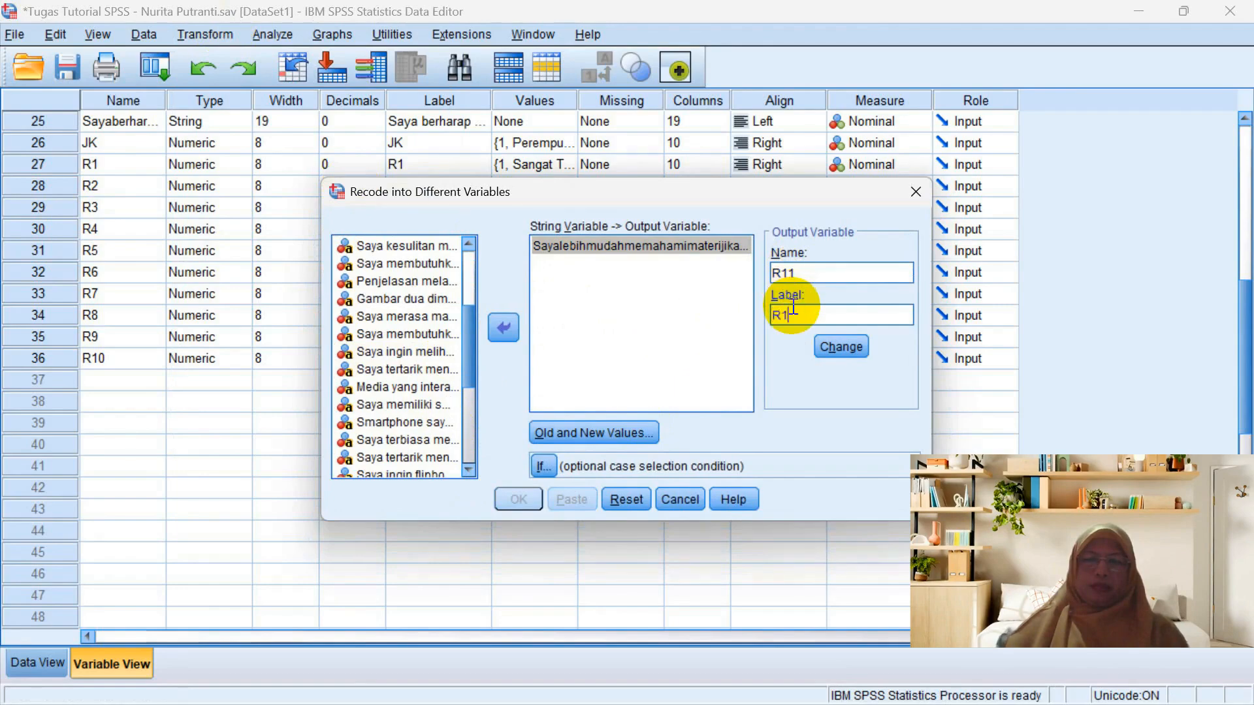
pyautogui.click(823, 337)
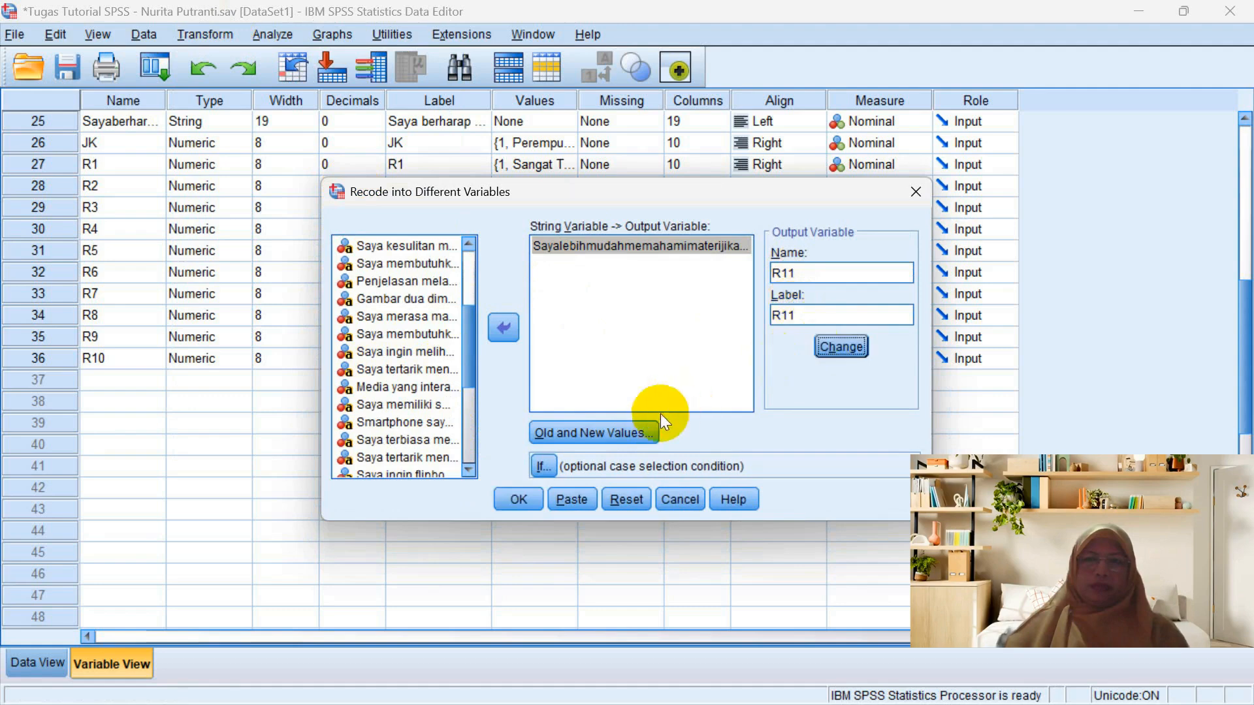
# Check the old-to-new value mapping, run the recode into R11 with it, and discard the output window without saving.
pyautogui.click(628, 428)
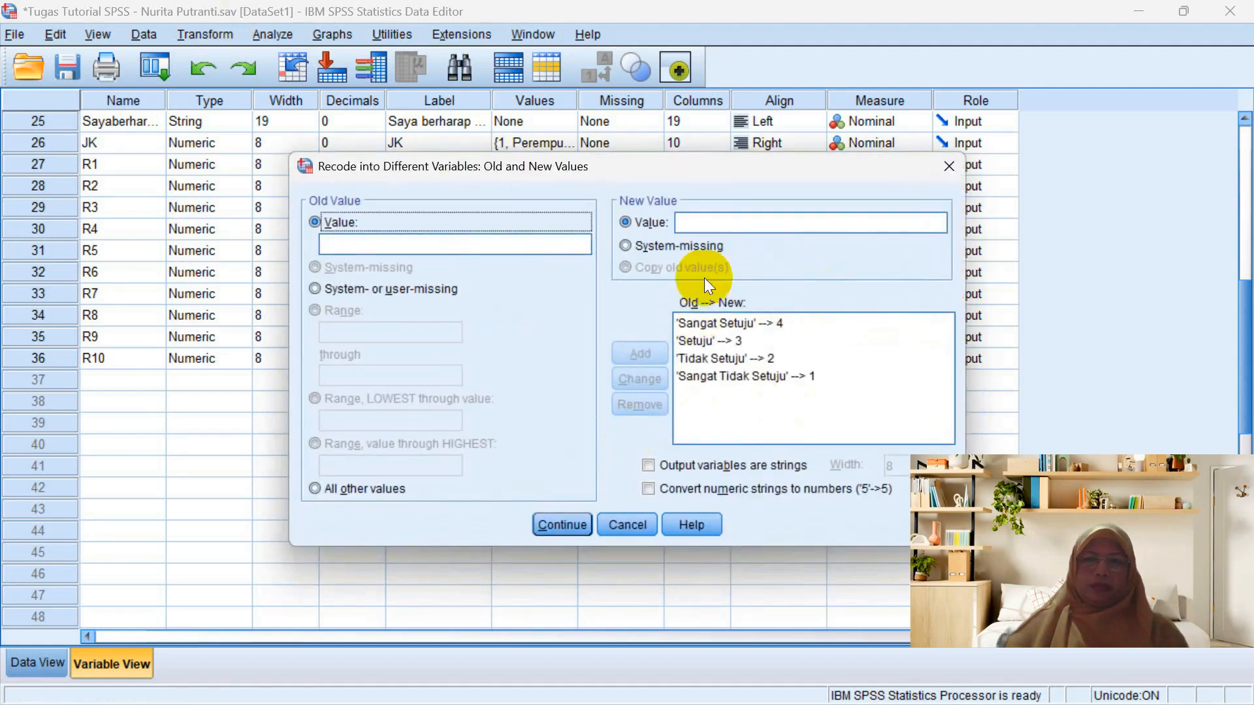
pyautogui.click(560, 522)
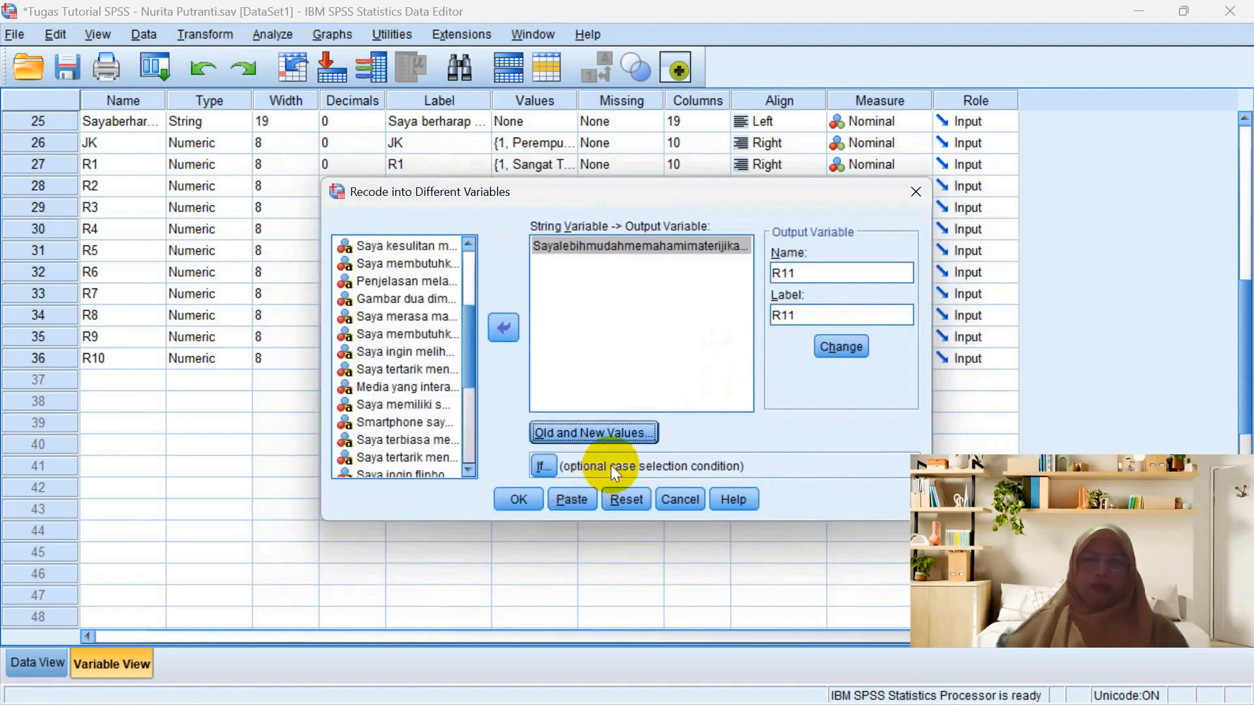
pyautogui.click(517, 507)
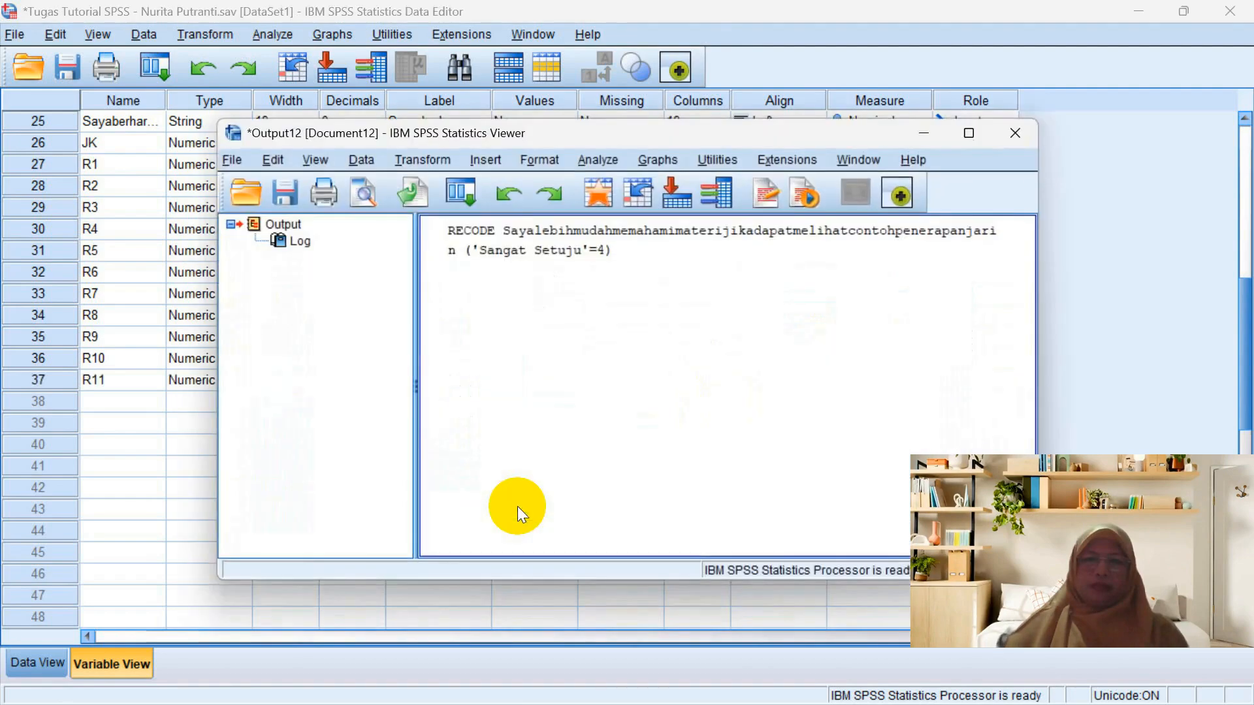
pyautogui.click(1006, 136)
pyautogui.click(627, 392)
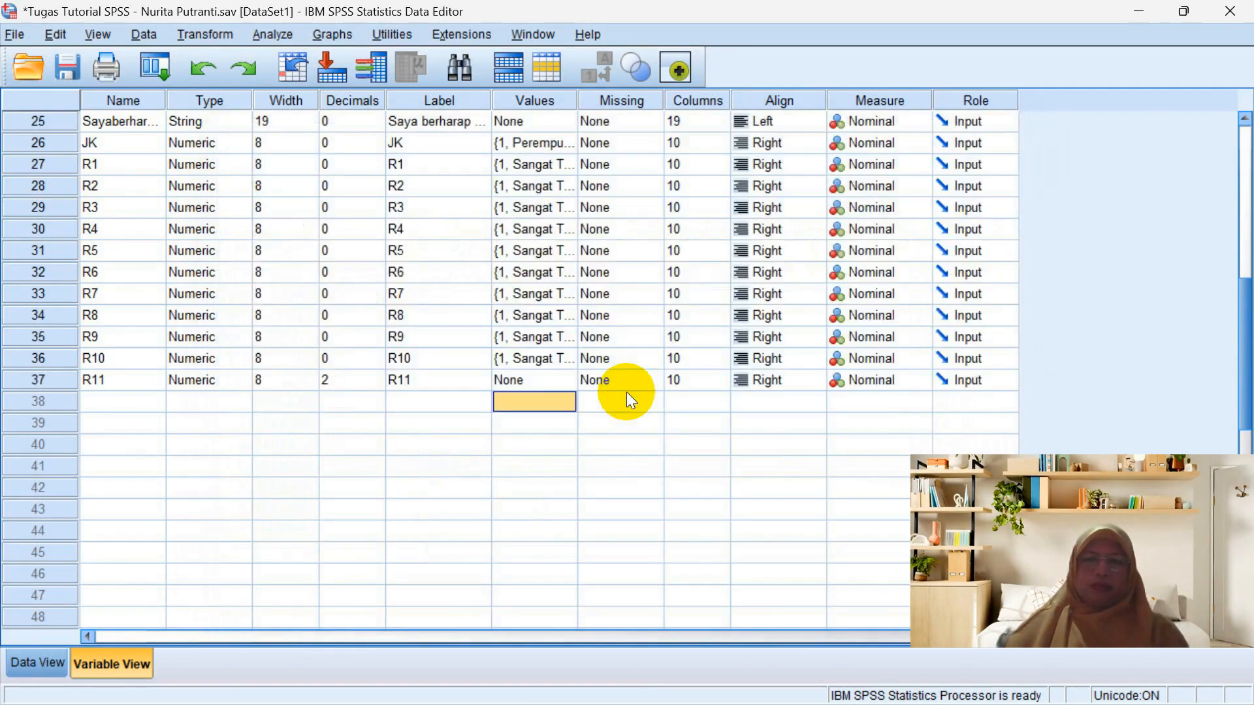
# Set the decimals of R11 to 0 and give it the same value labels as R10.
pyautogui.click(369, 385)
pyautogui.click(376, 384)
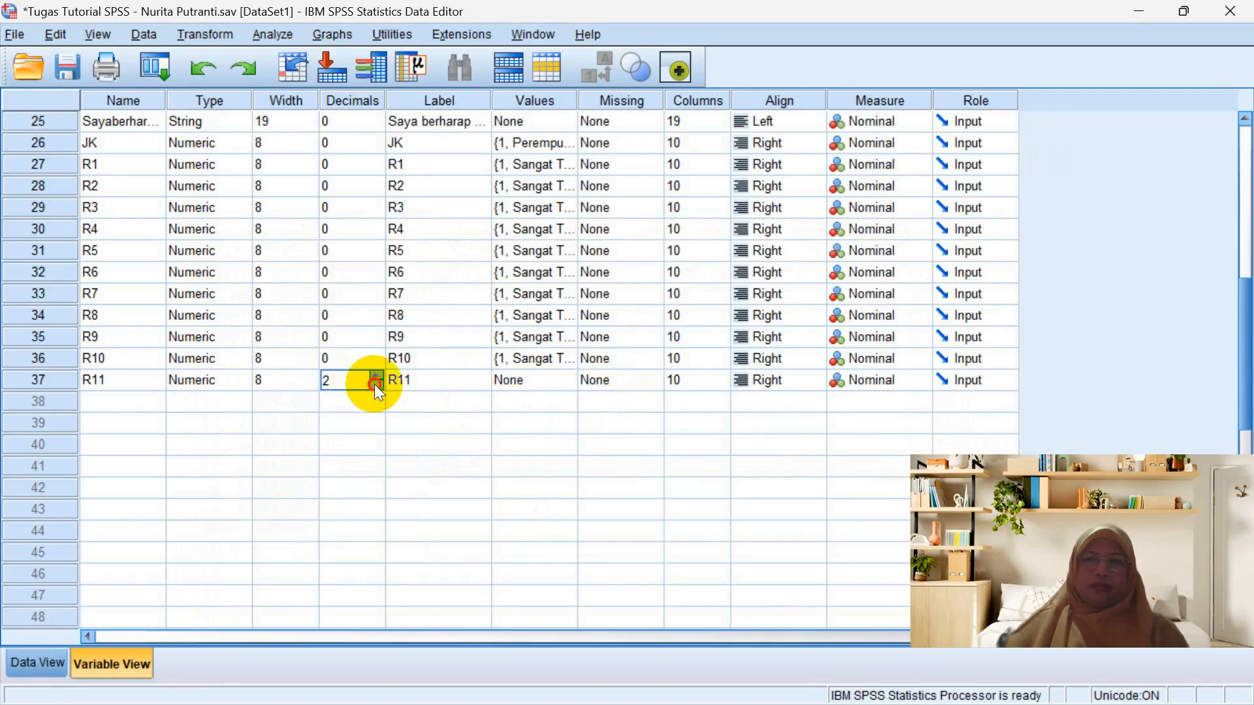
pyautogui.click(376, 384)
pyautogui.click(502, 381)
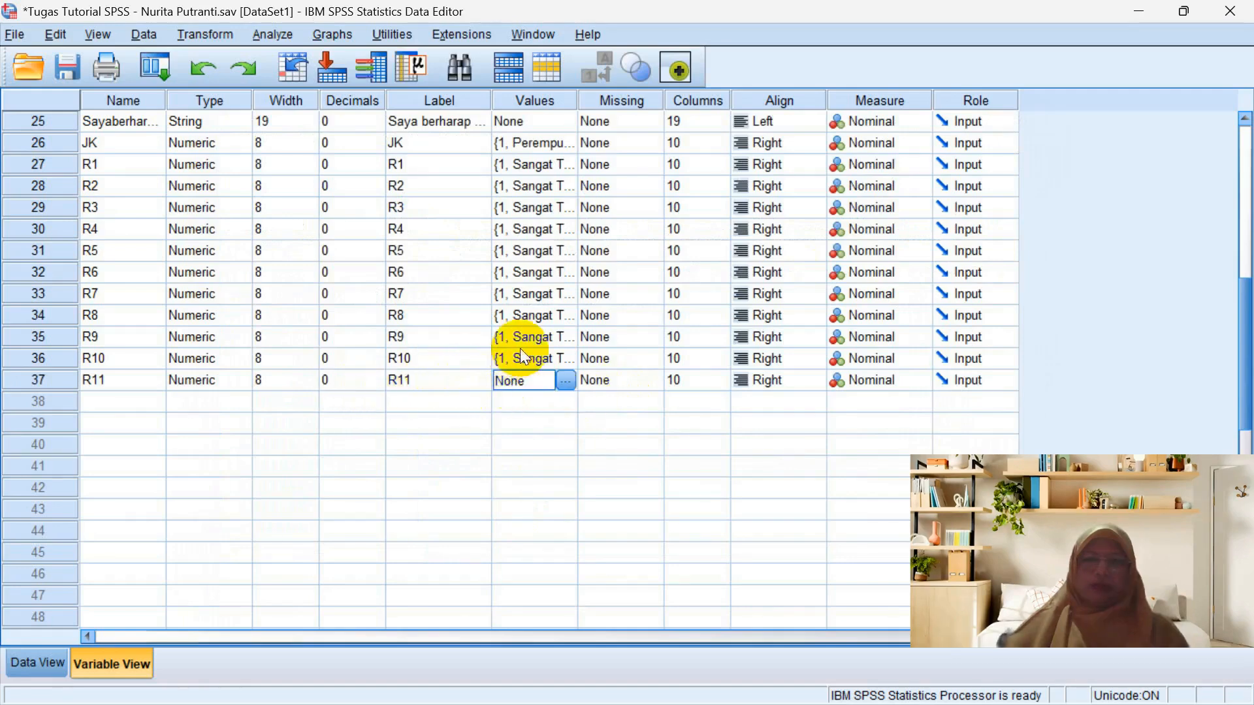
pyautogui.click(521, 350)
pyautogui.click(530, 379)
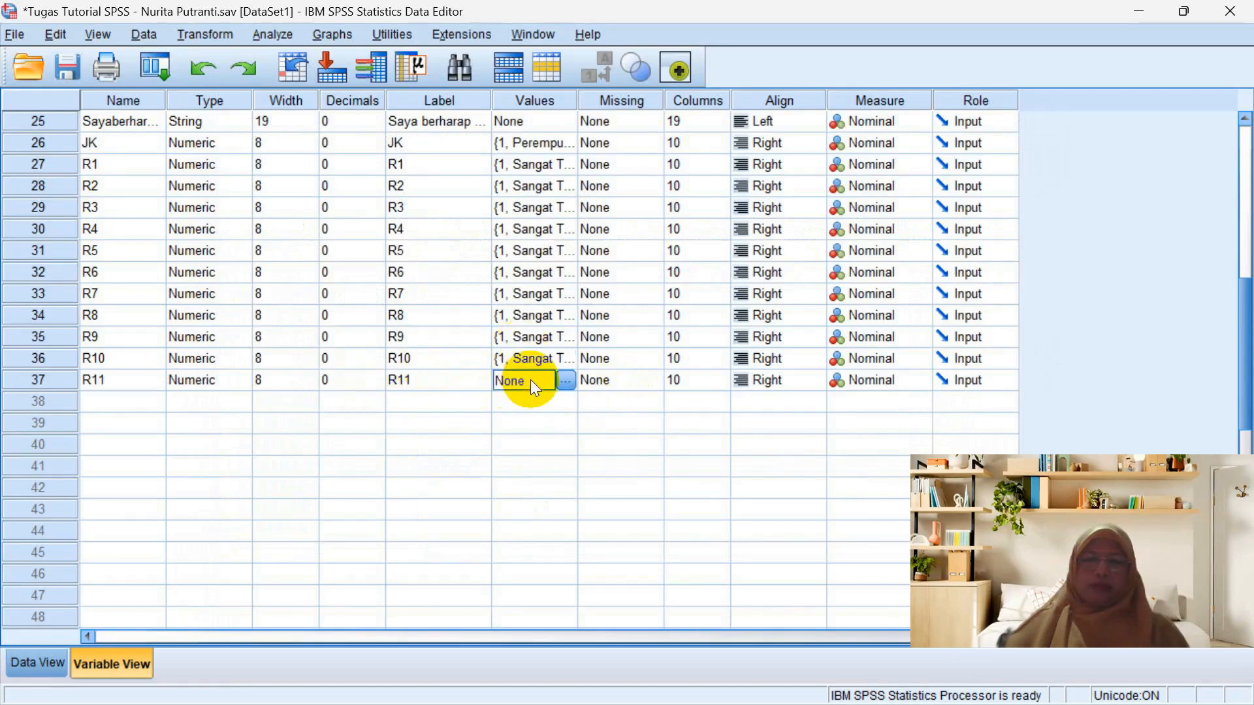
pyautogui.hotkey('ctrl', 'v')
pyautogui.click(443, 402)
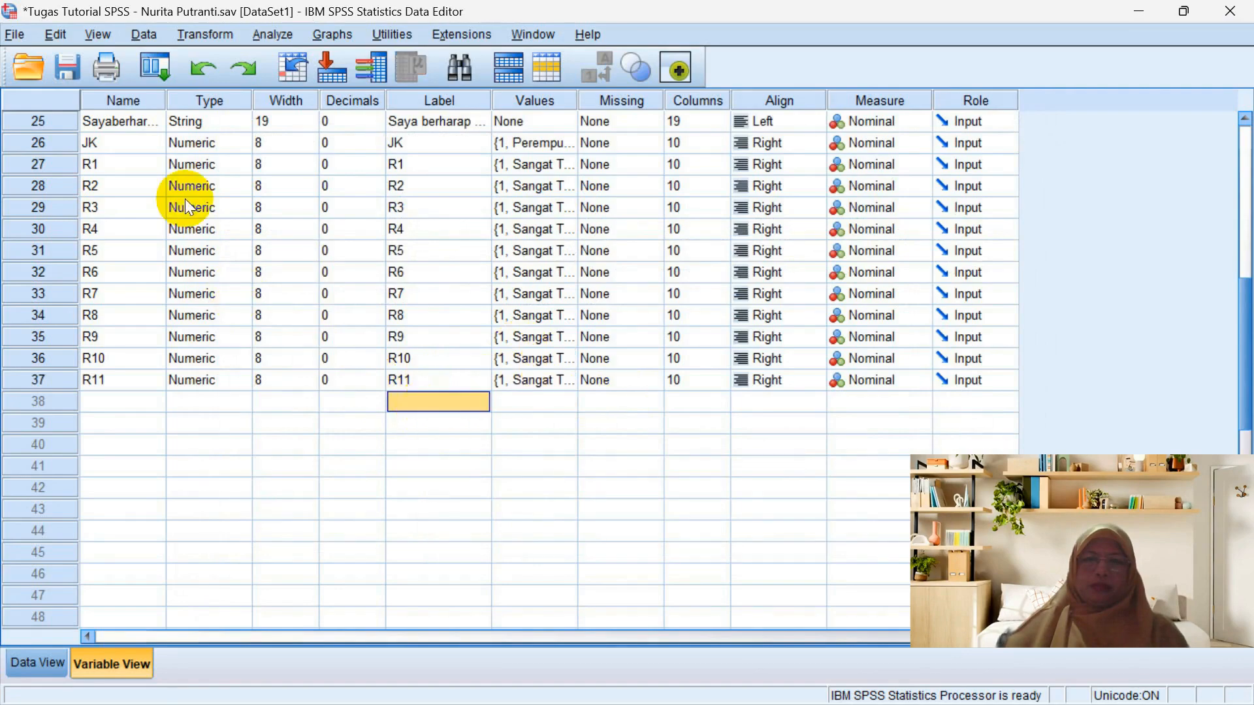
# In Recode into Different Variables, replace the "Saya lebih mudah memahami materi" input variable with the "Saya tertarik menggunakan media pembelajaran" item.
pyautogui.click(182, 34)
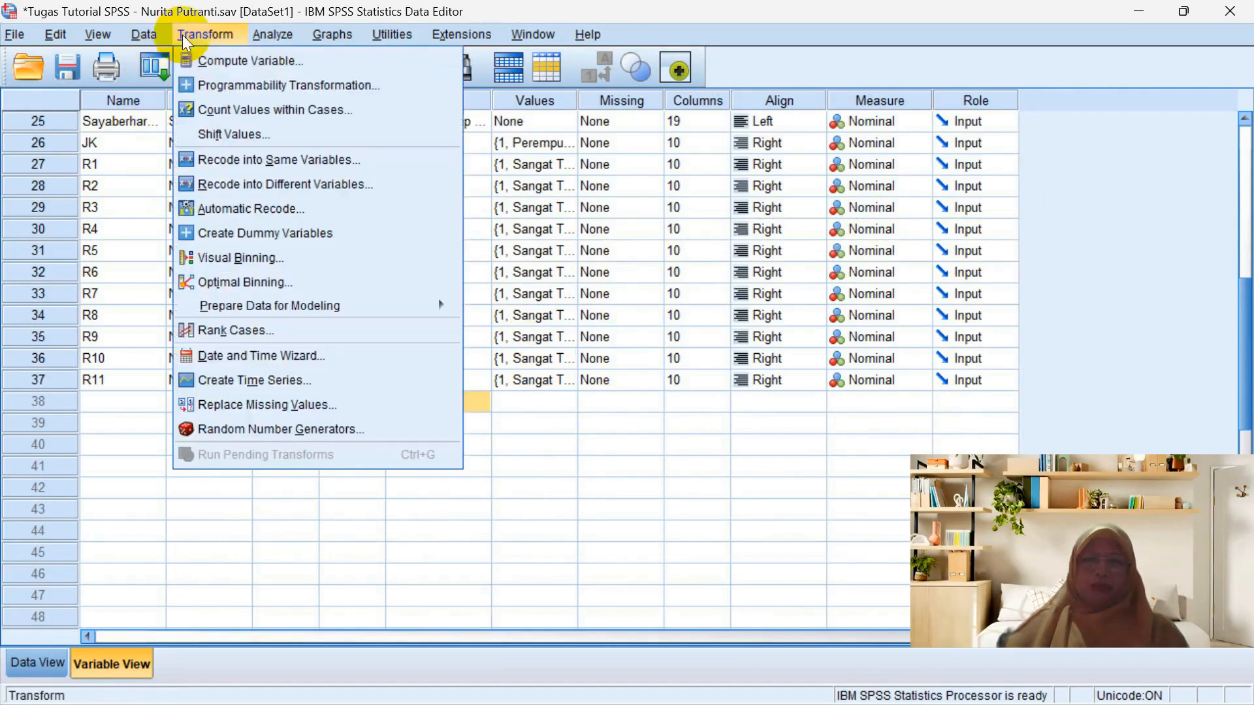
pyautogui.click(297, 183)
pyautogui.click(582, 248)
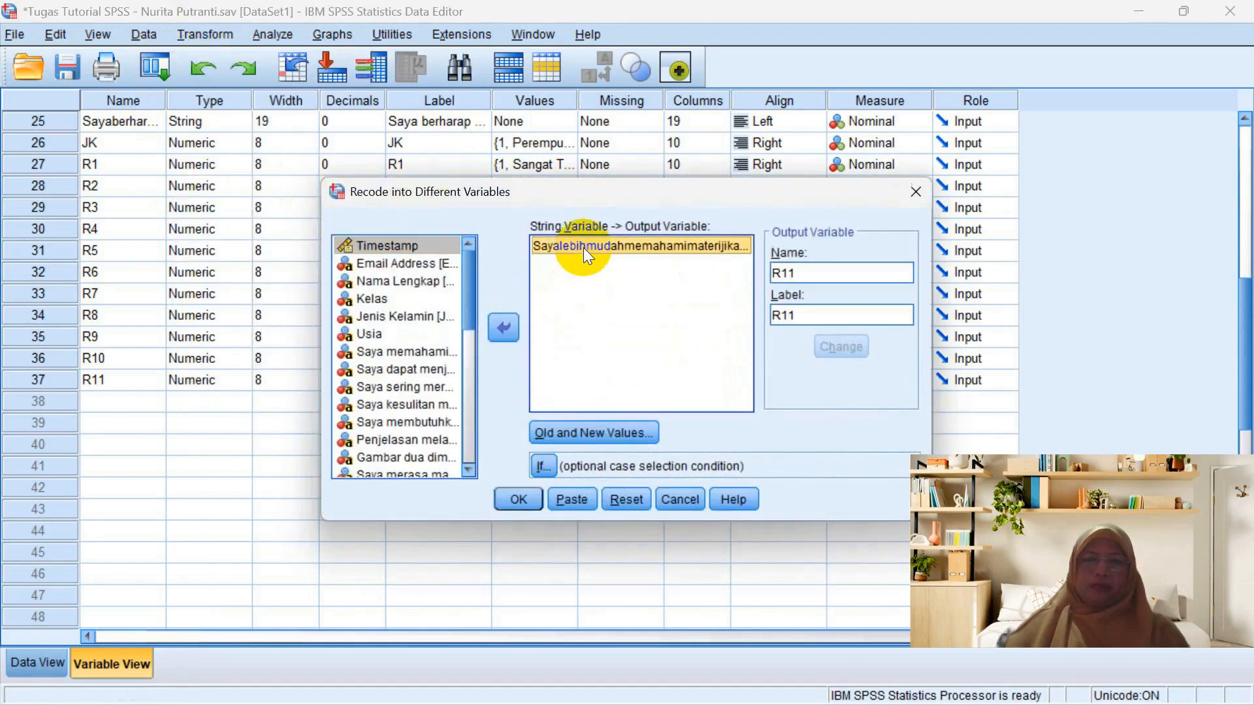
pyautogui.click(503, 327)
pyautogui.click(468, 468)
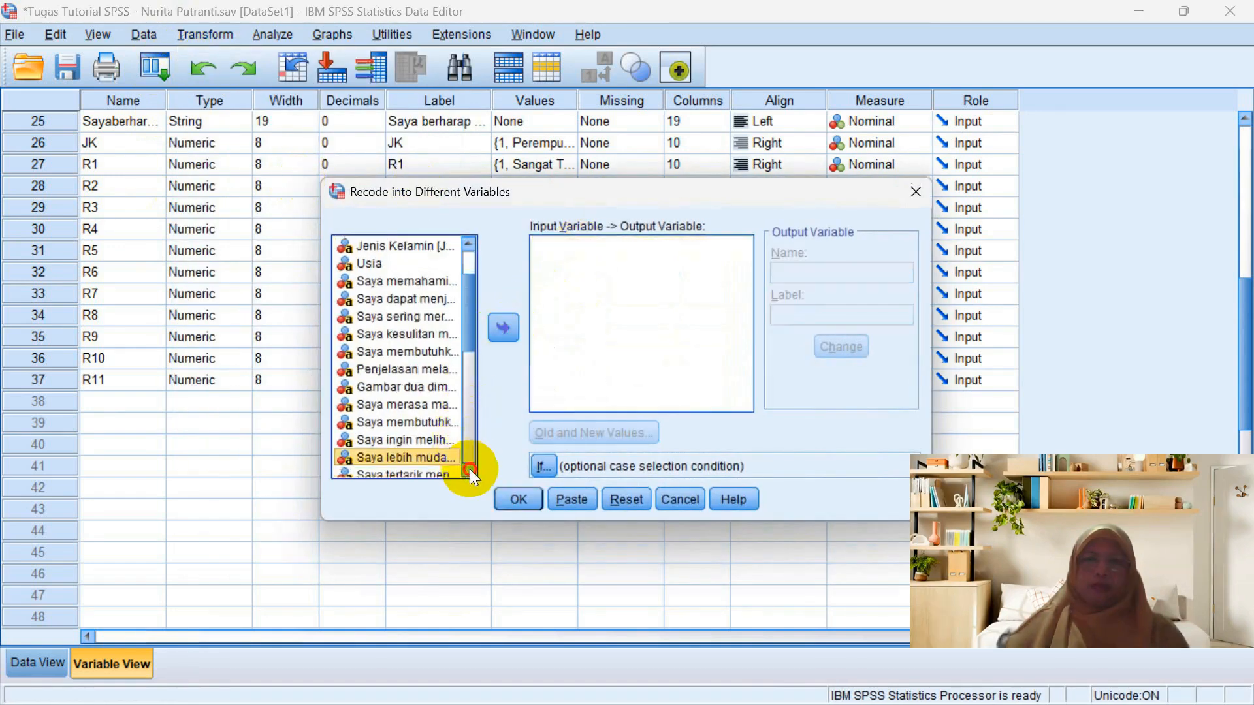
pyautogui.click(468, 469)
pyautogui.click(468, 469)
pyautogui.click(469, 469)
pyautogui.click(468, 469)
pyautogui.click(468, 469)
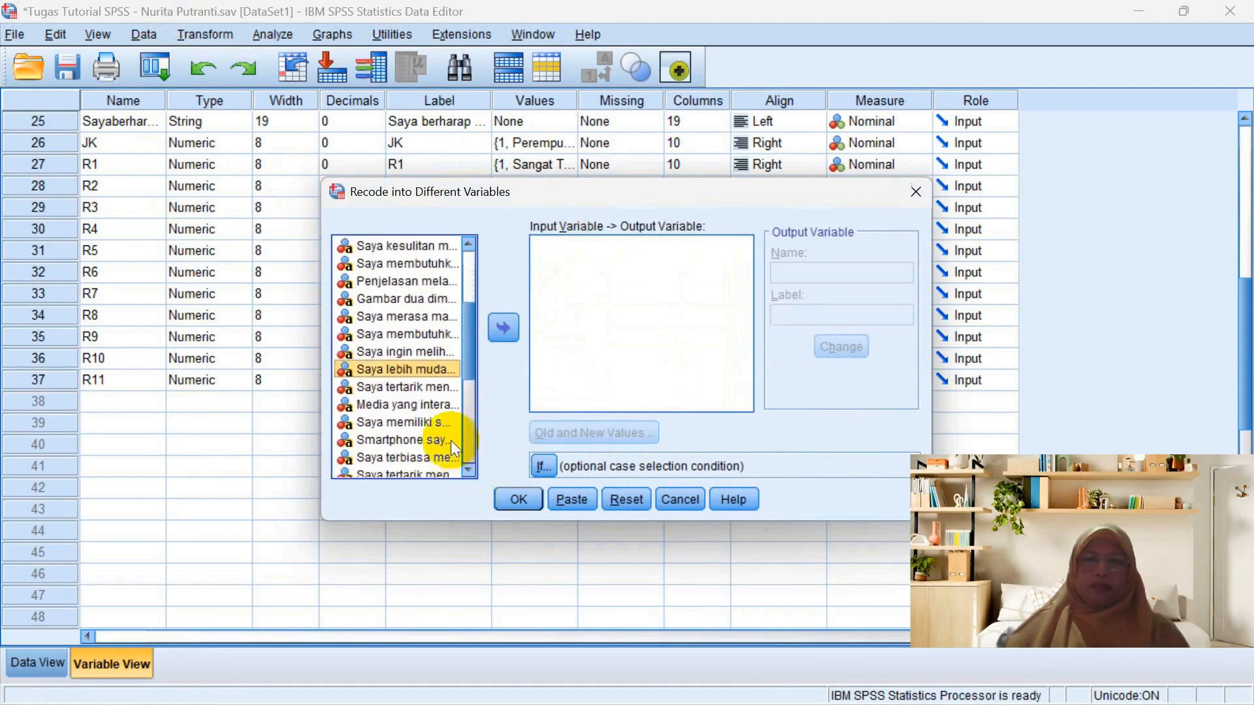
pyautogui.click(418, 388)
pyautogui.click(502, 327)
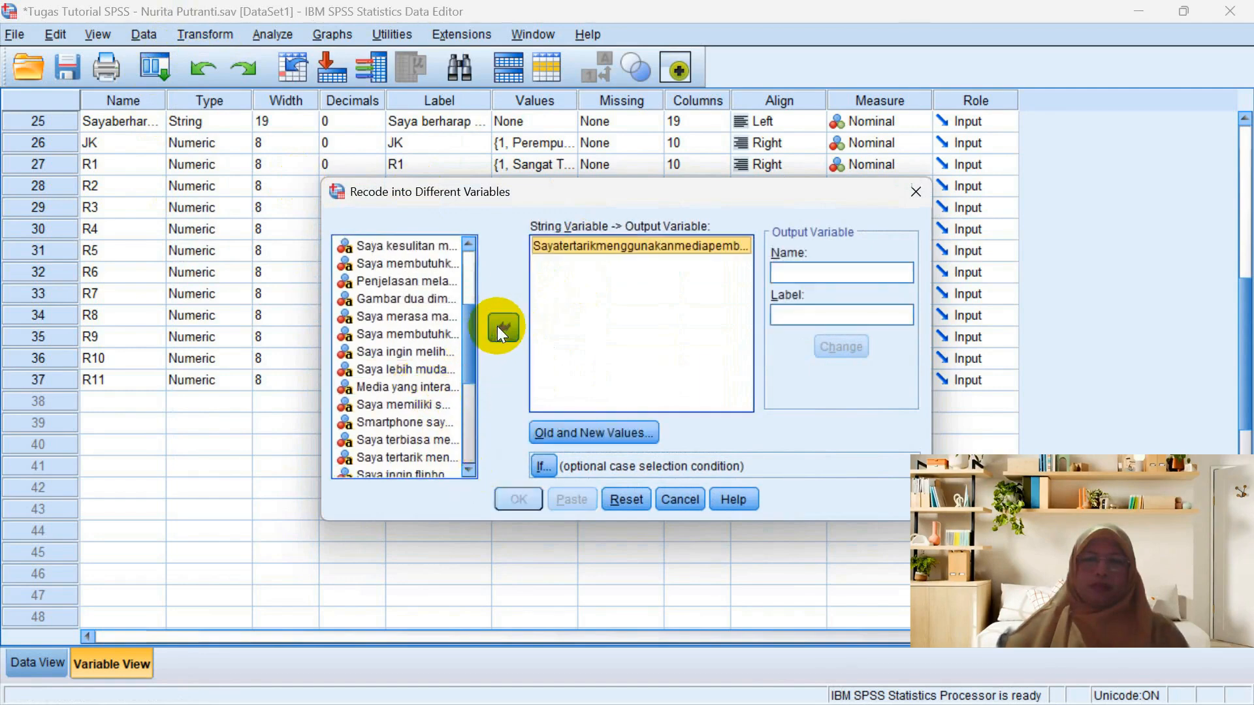
# Name and label the output variable R12 for the "Saya tertarik menggunakan media pembelajaran" item and apply the change.
pyautogui.click(790, 272)
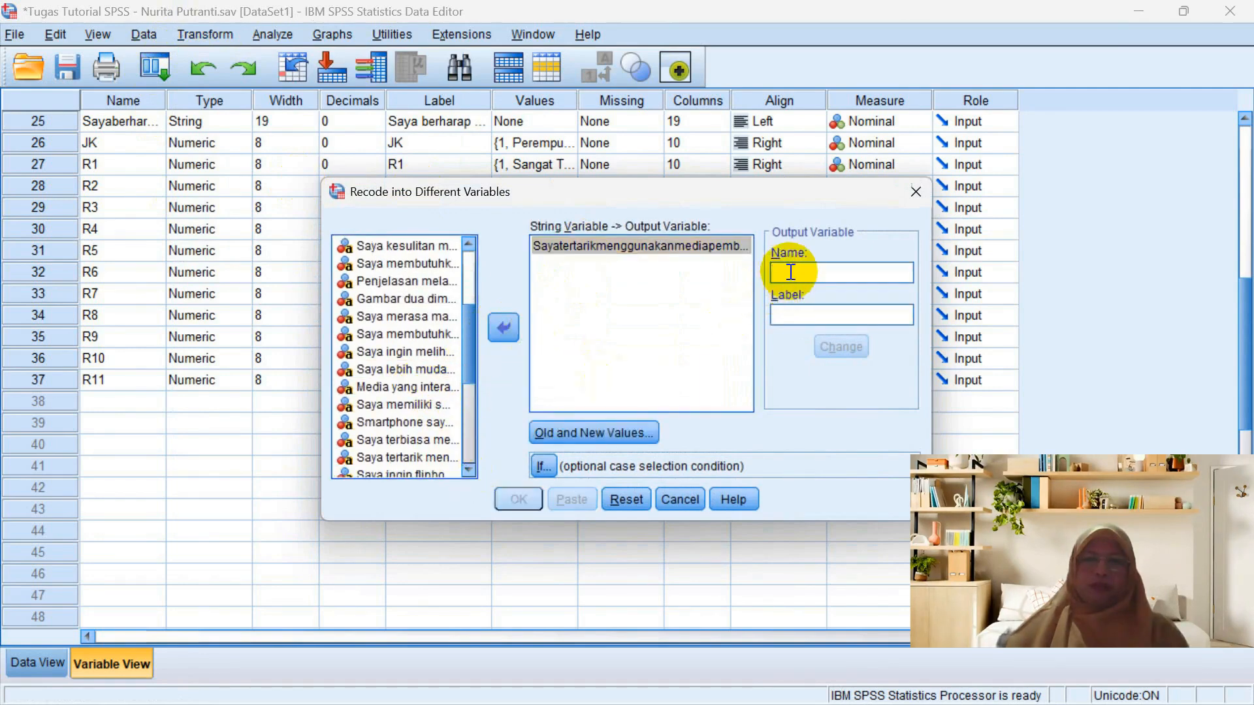
pyautogui.write('R12')
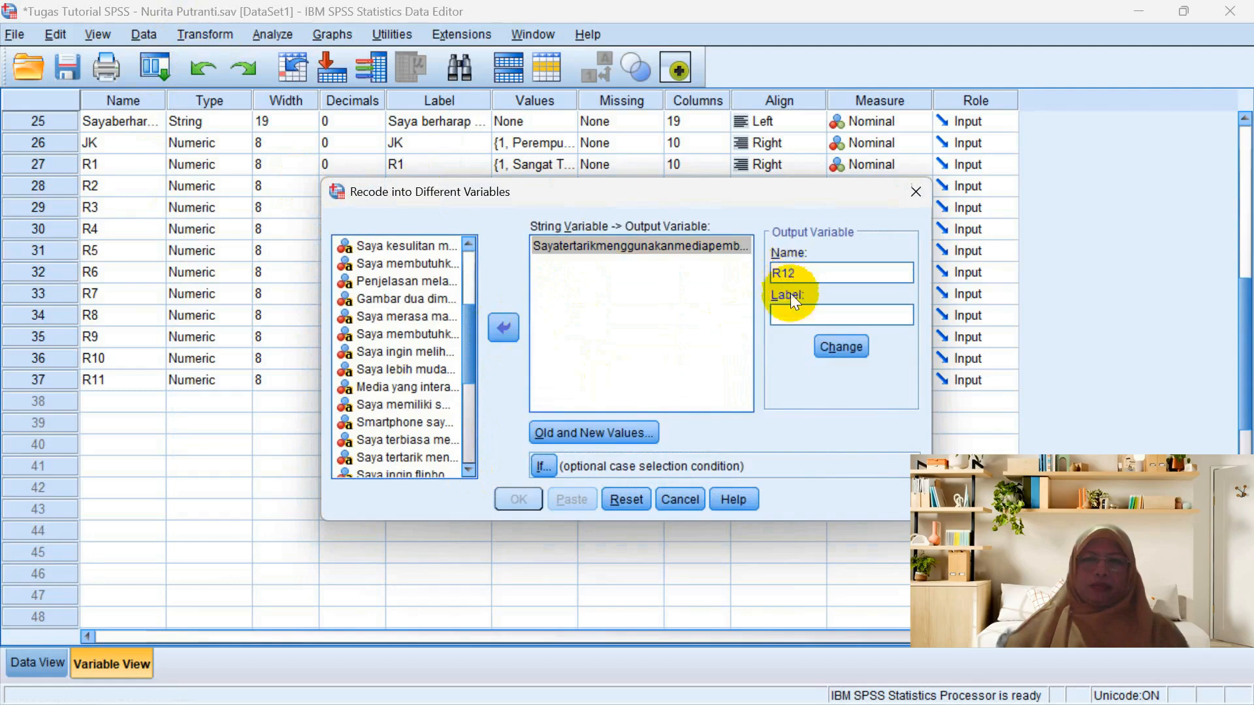
pyautogui.click(791, 313)
pyautogui.write('R12')
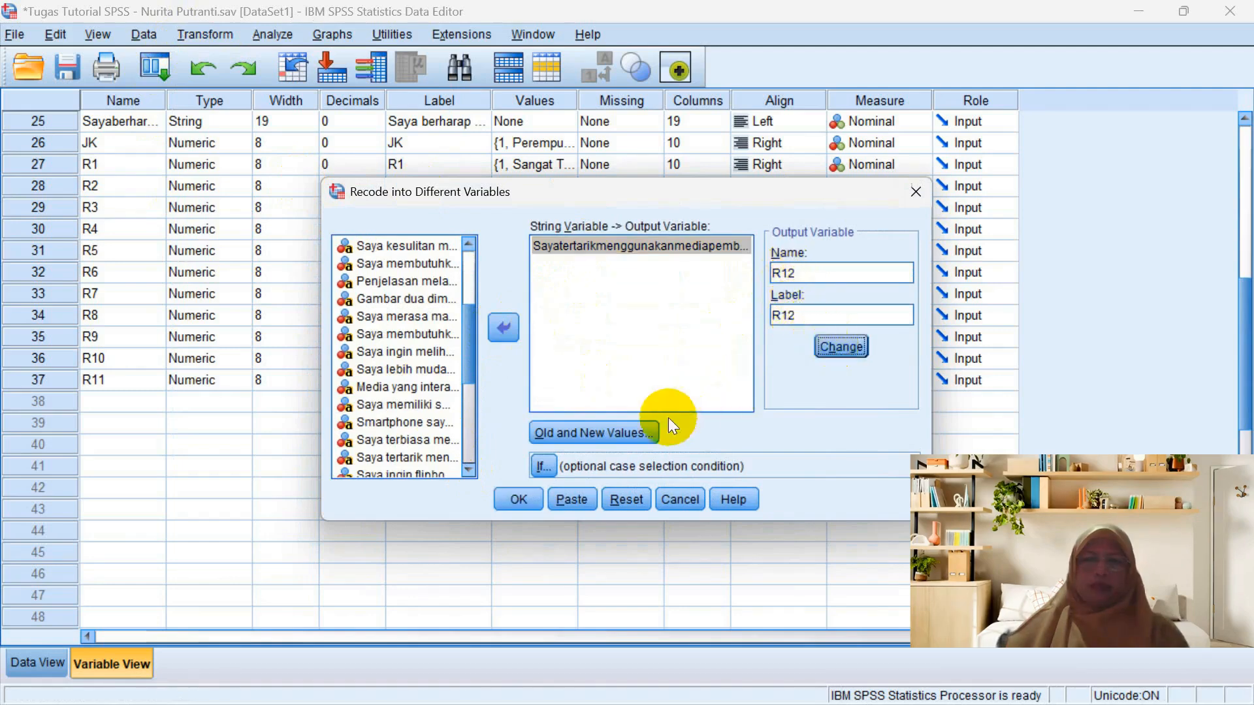
# Check the old-to-new value mapping, run the recode into R12 with it, and discard the output window without saving.
pyautogui.click(622, 432)
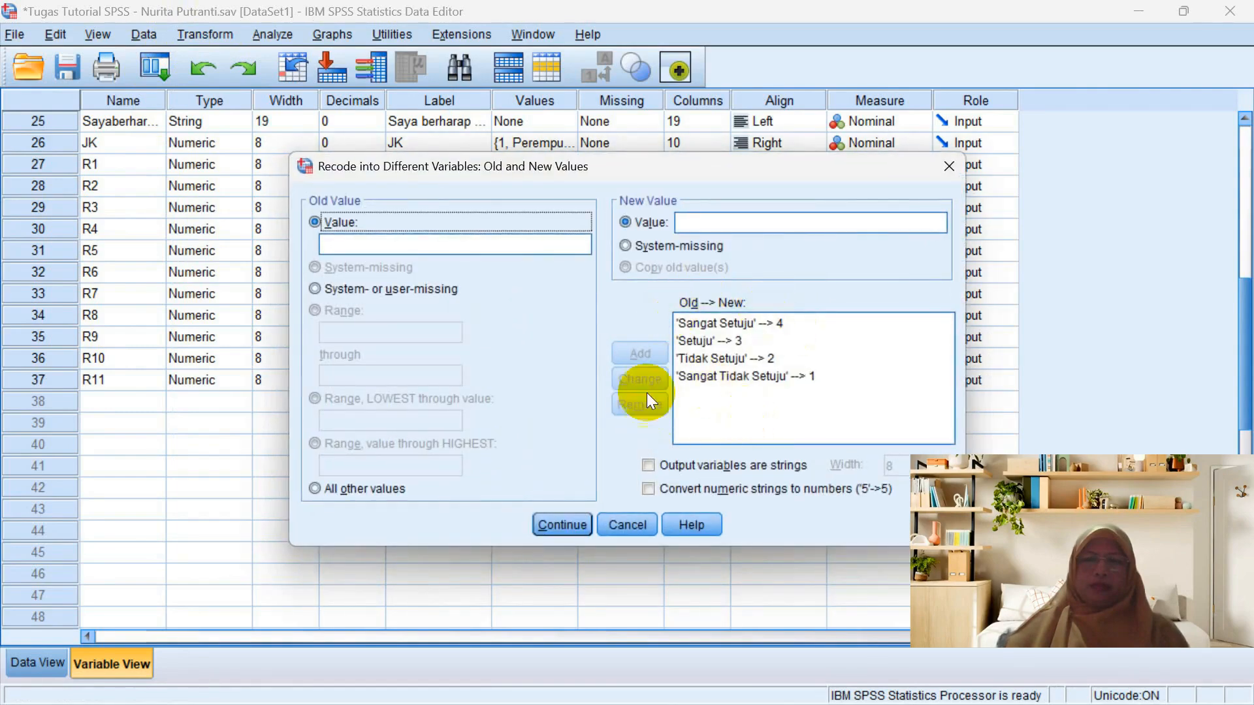
pyautogui.click(567, 519)
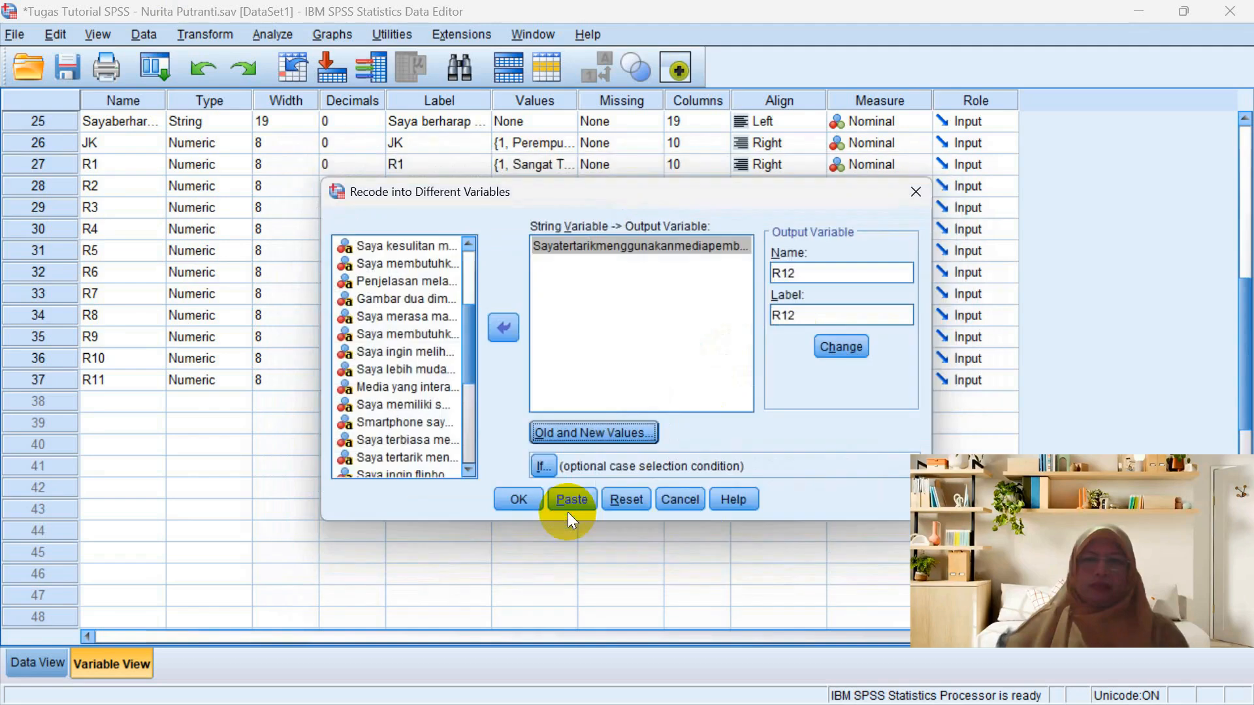
pyautogui.click(531, 498)
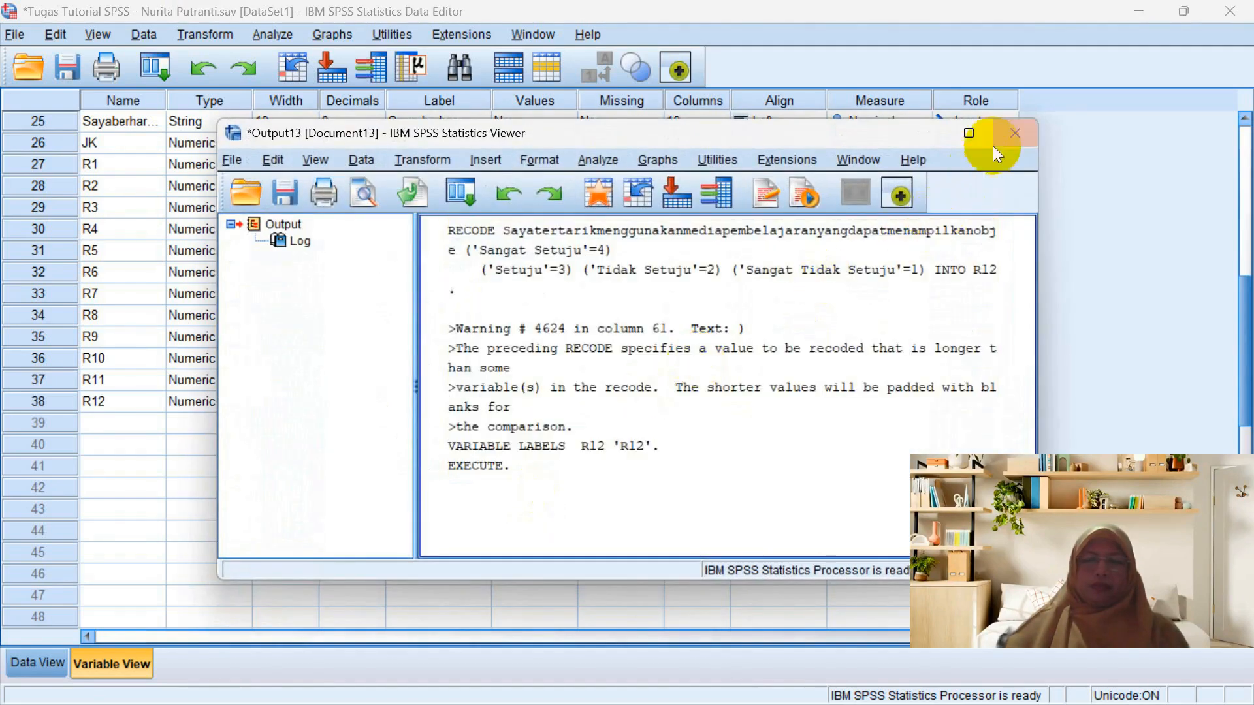
pyautogui.click(1015, 133)
pyautogui.click(635, 385)
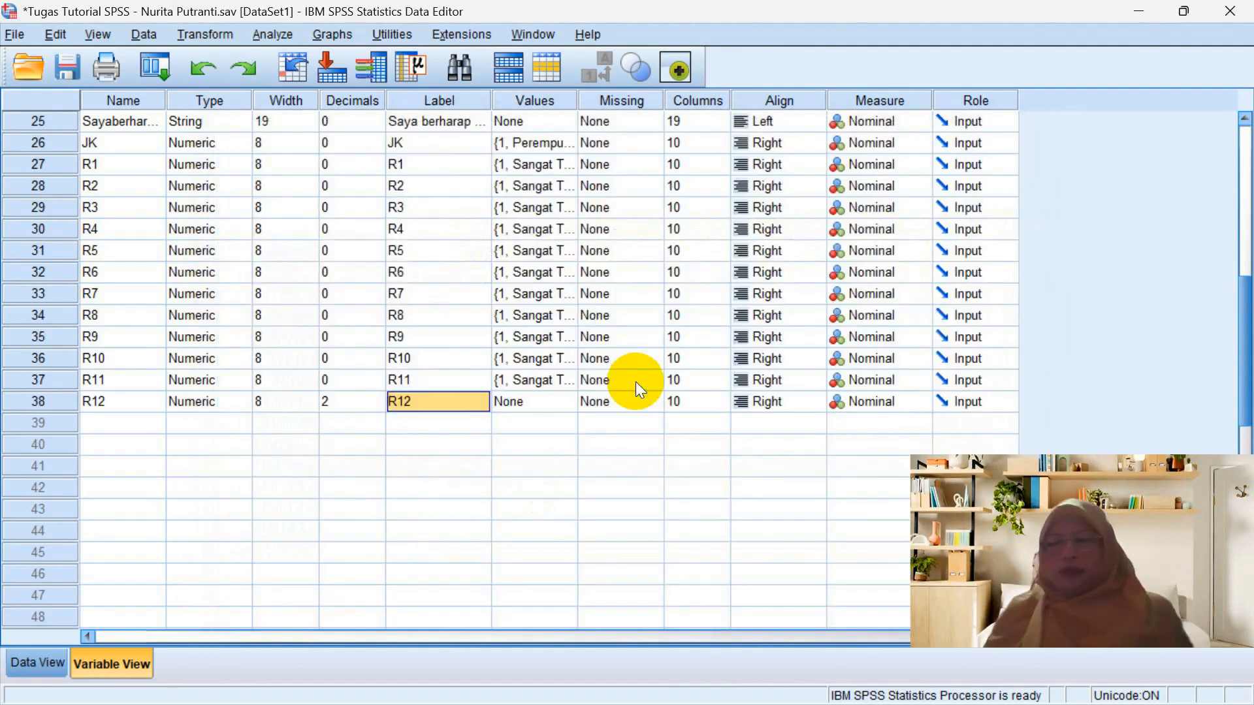
# Set the decimals of R12 to 0 and give it the same value labels as R11.
pyautogui.click(357, 404)
pyautogui.click(377, 406)
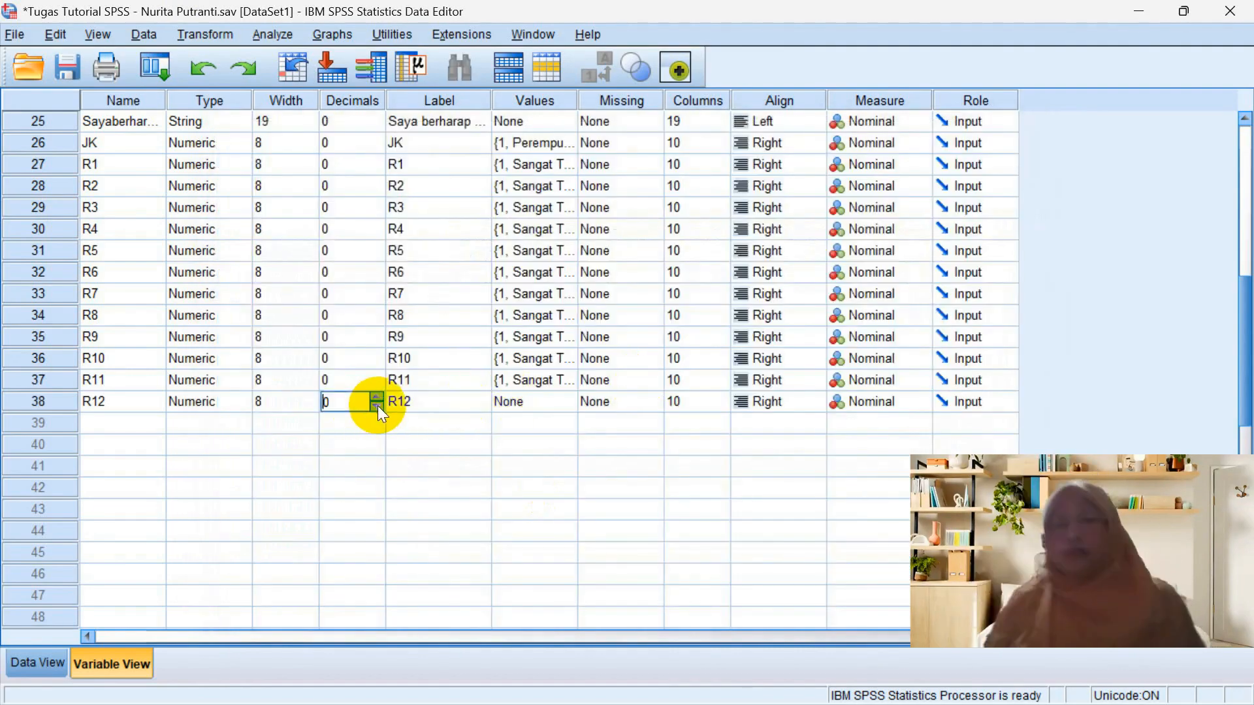
pyautogui.click(377, 405)
pyautogui.click(519, 380)
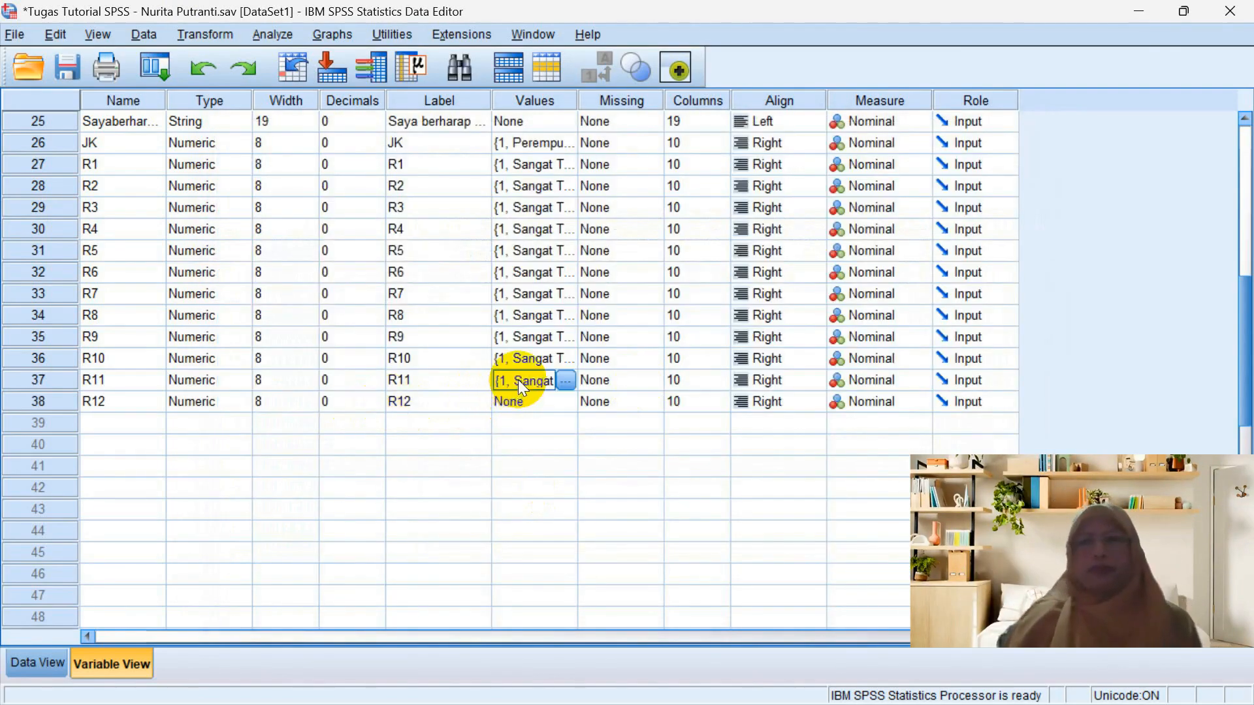
pyautogui.click(512, 402)
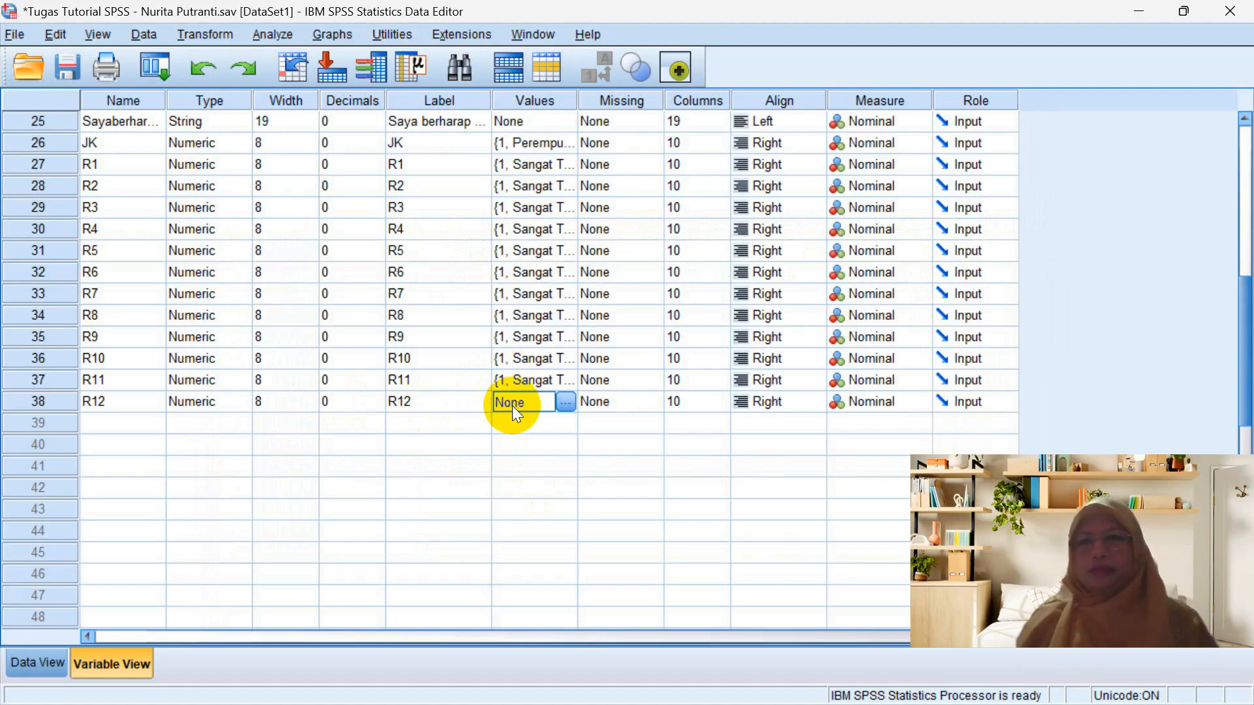
pyautogui.hotkey('ctrl', 'v')
pyautogui.click(131, 421)
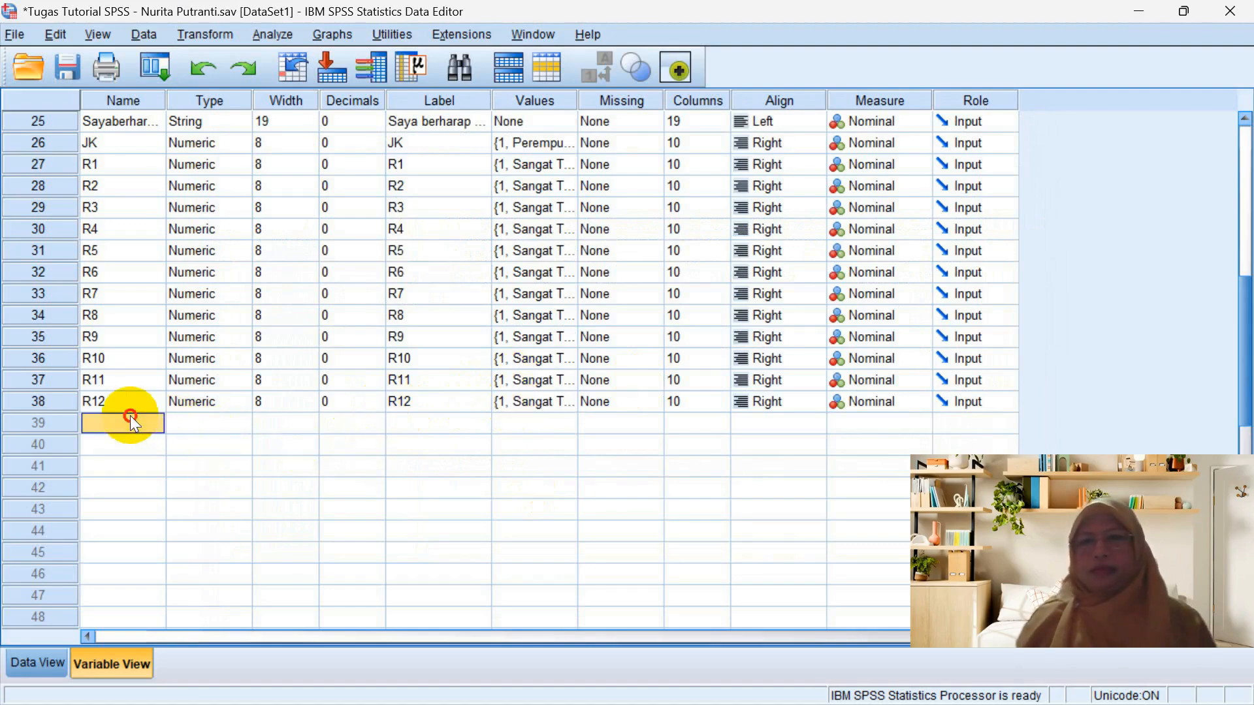
# In Recode into Different Variables, replace the "Saya tertarik menggunakan media pembelajaran" input variable with the "Media yang interaktif membuat saya lebih tertarik" item.
pyautogui.click(213, 34)
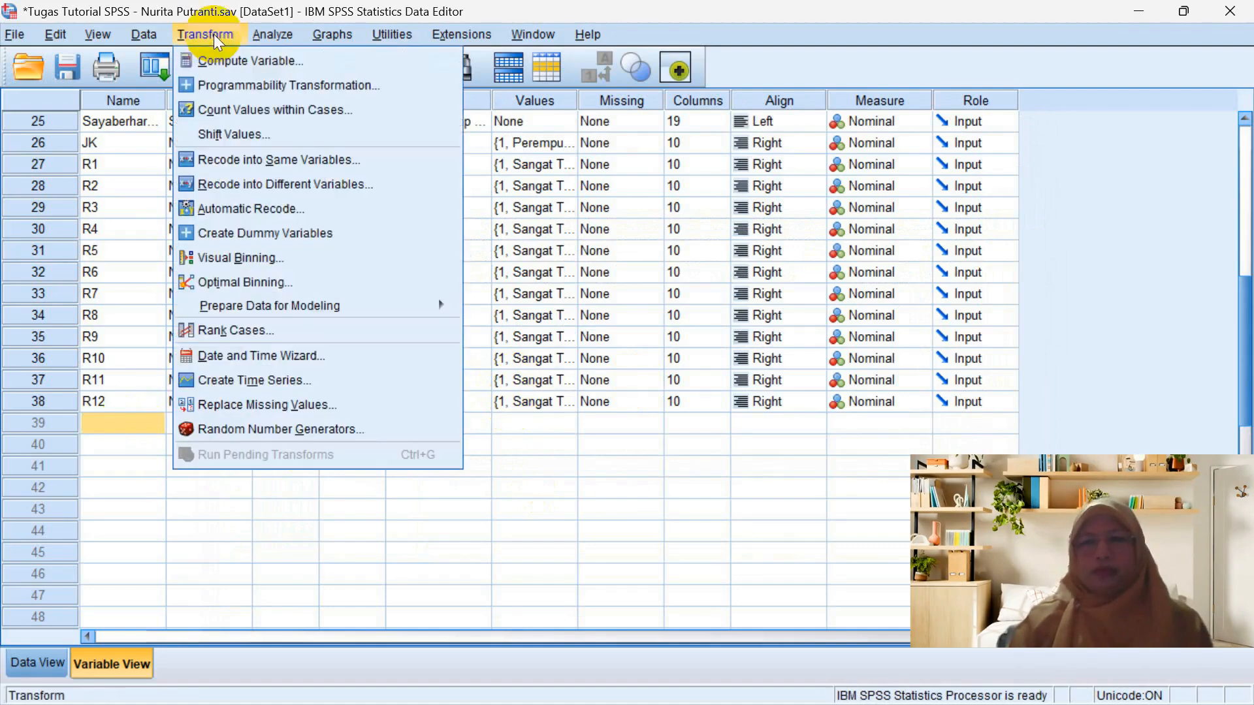
pyautogui.click(283, 180)
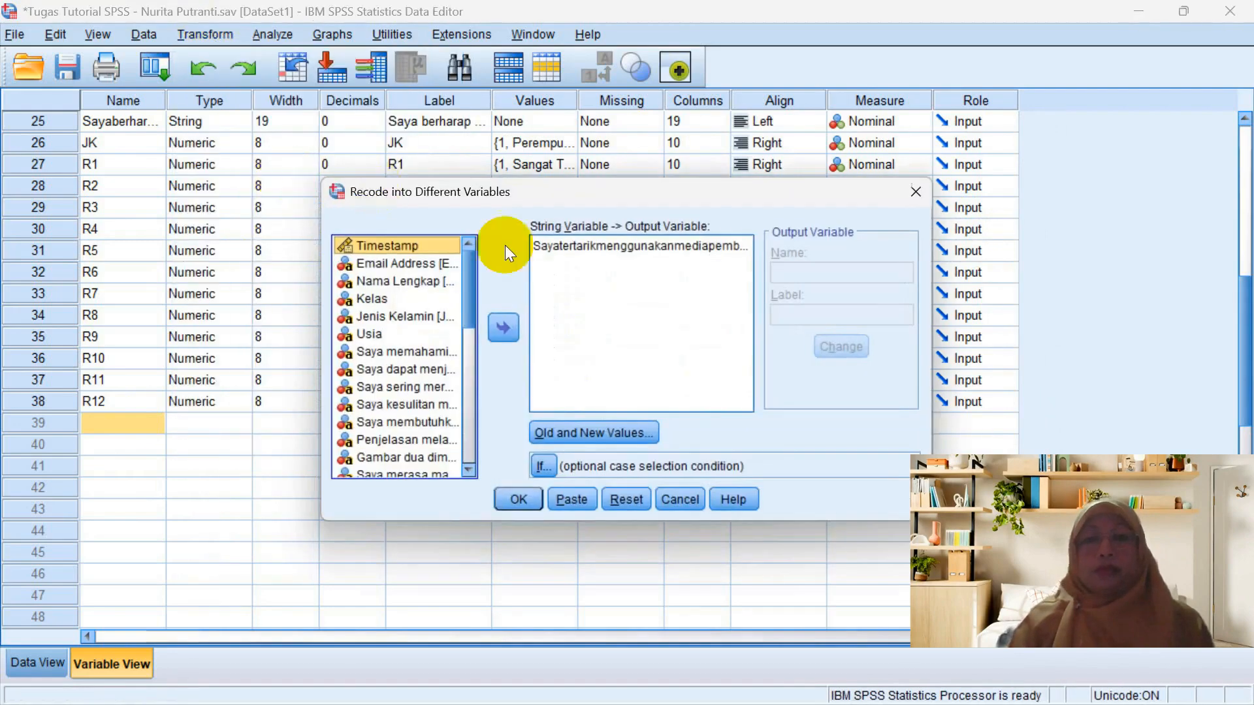
pyautogui.click(566, 246)
pyautogui.click(504, 330)
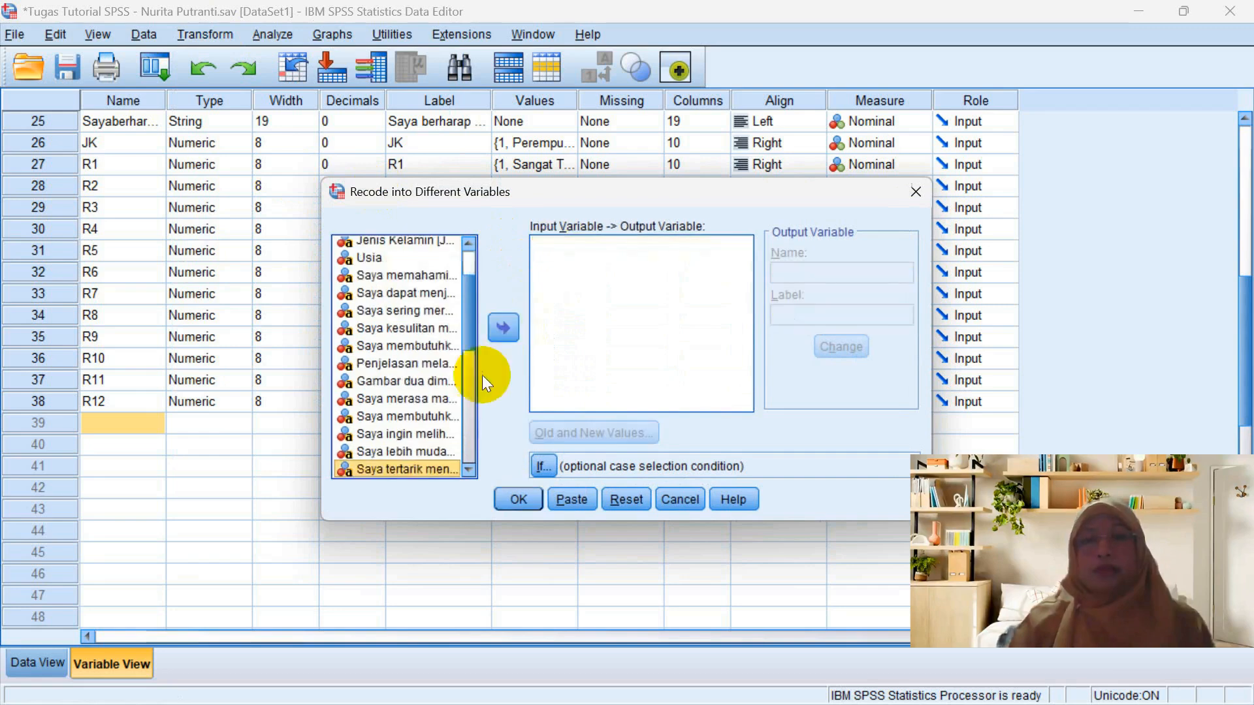
pyautogui.click(468, 469)
pyautogui.click(468, 469)
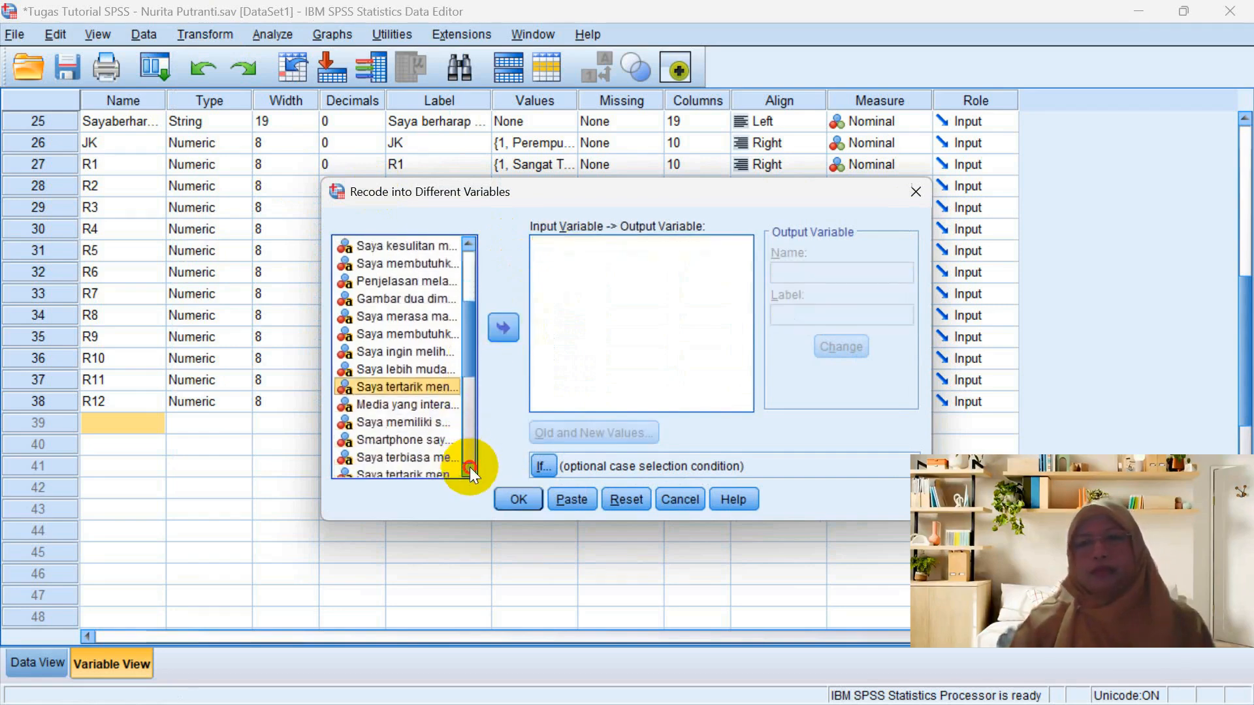
pyautogui.click(429, 404)
pyautogui.click(504, 328)
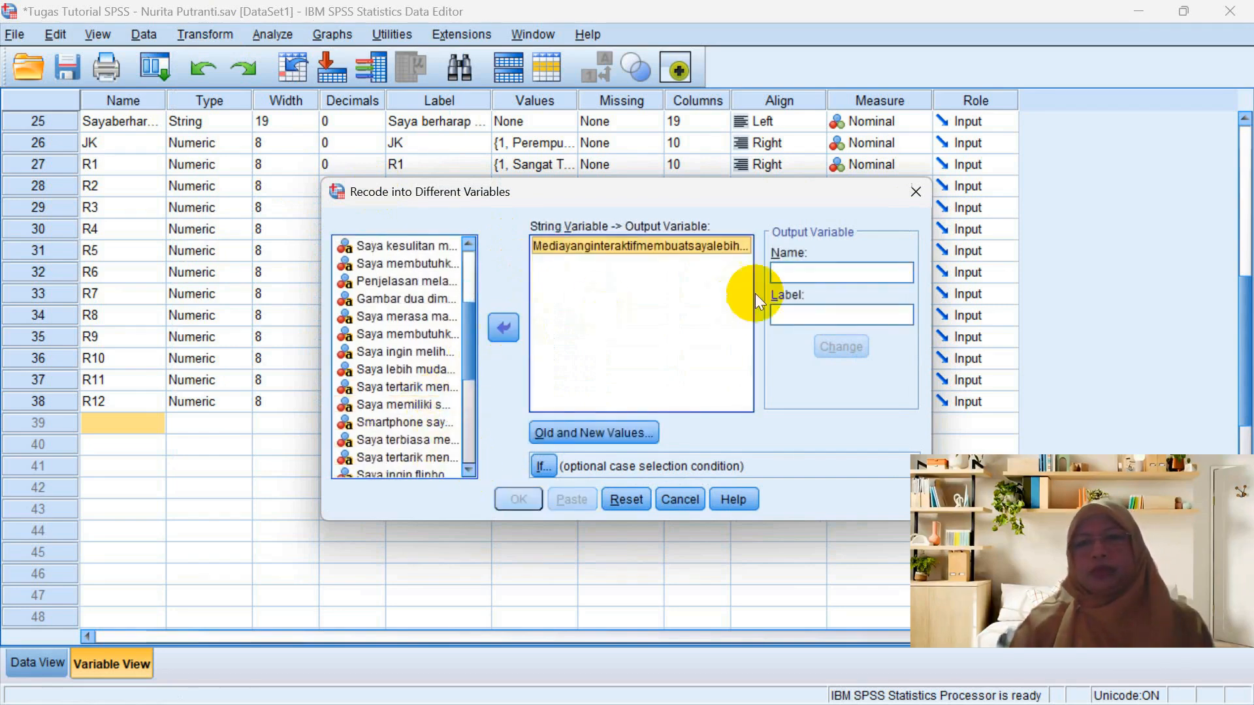
# Name and label the output variable R13 for the "Media yang interaktif" item and apply the change.
pyautogui.click(791, 271)
pyautogui.write('R1')
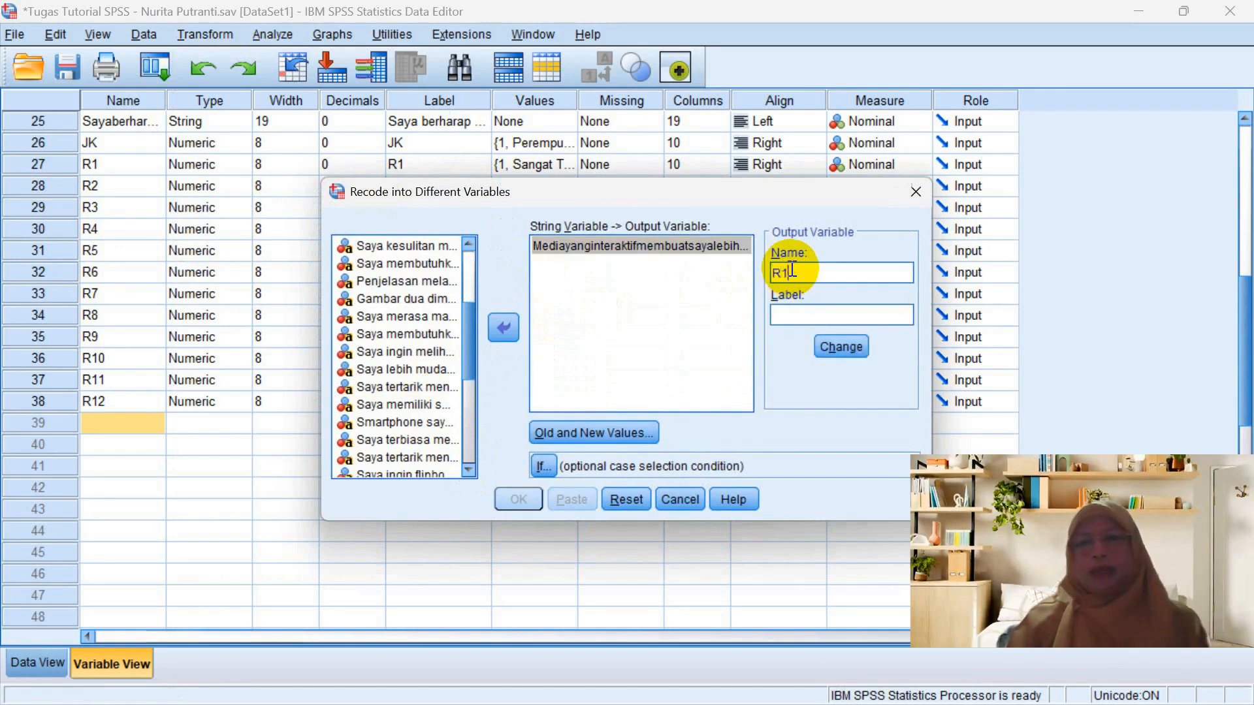
pyautogui.write('3')
pyautogui.click(792, 316)
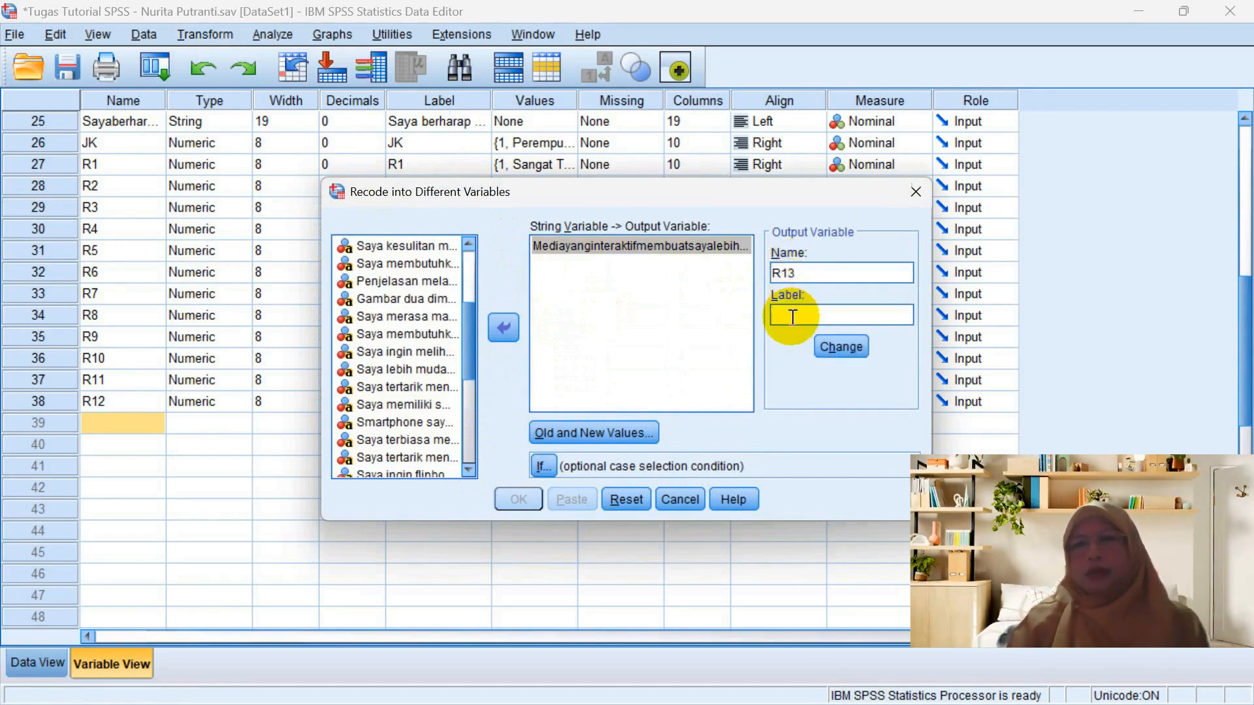
pyautogui.write('R13')
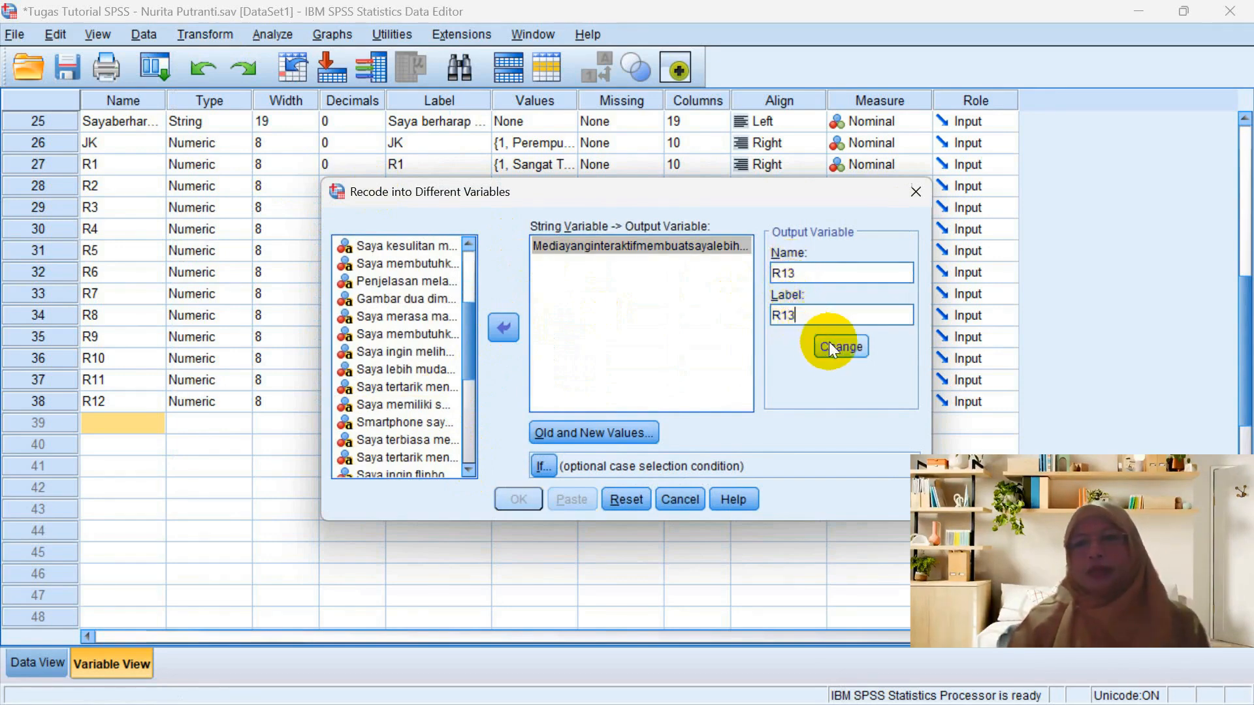
pyautogui.click(829, 342)
# Check the old-to-new value mapping, run the recode into R13 with it, and discard the output window without saving.
pyautogui.click(637, 433)
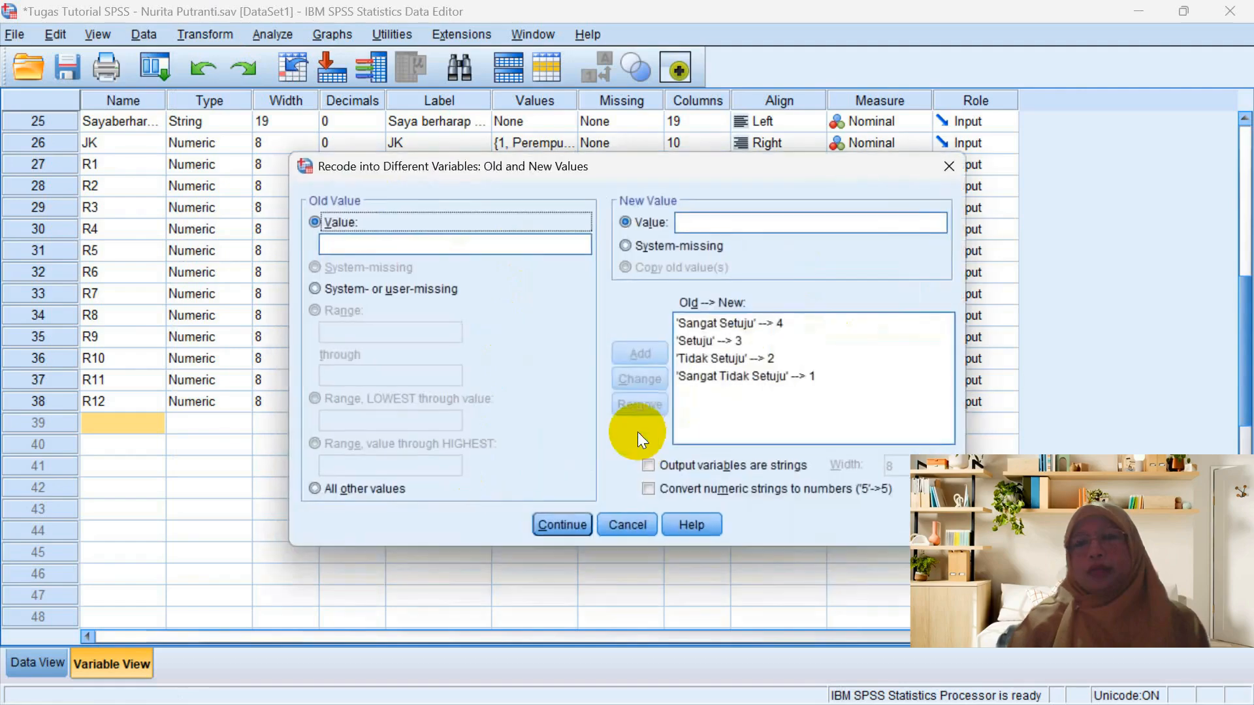
pyautogui.click(563, 527)
pyautogui.click(533, 497)
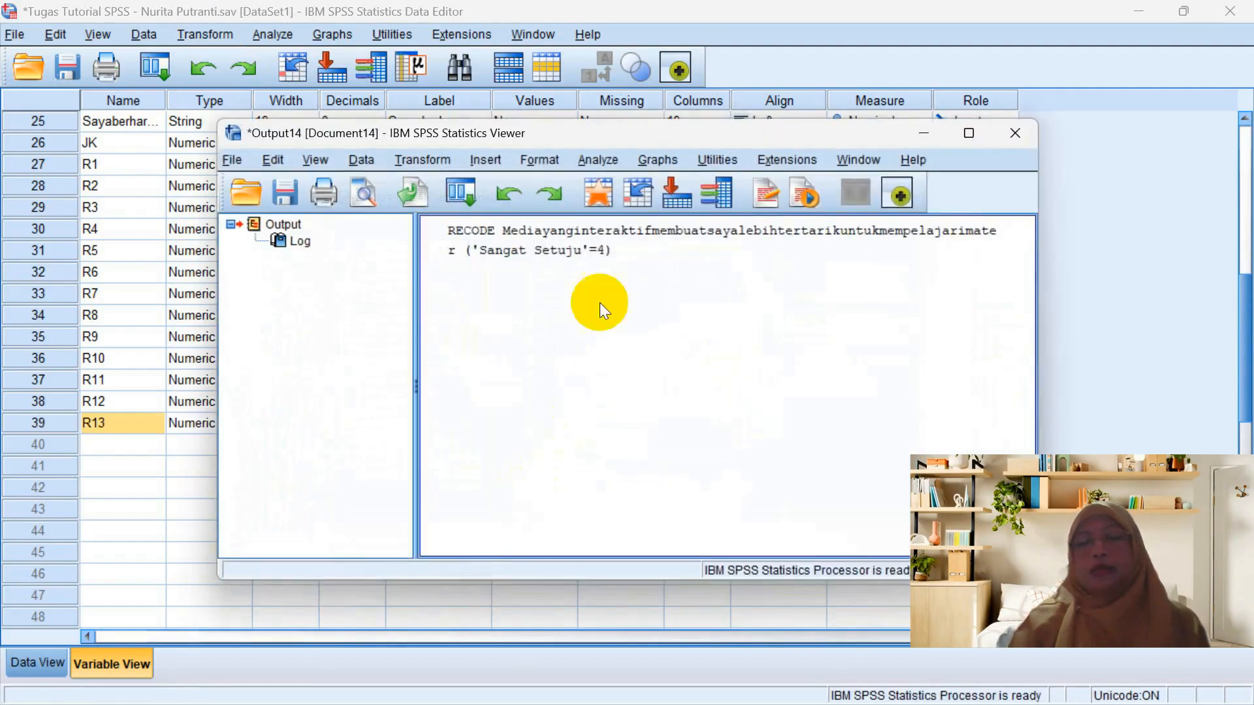
pyautogui.click(1015, 132)
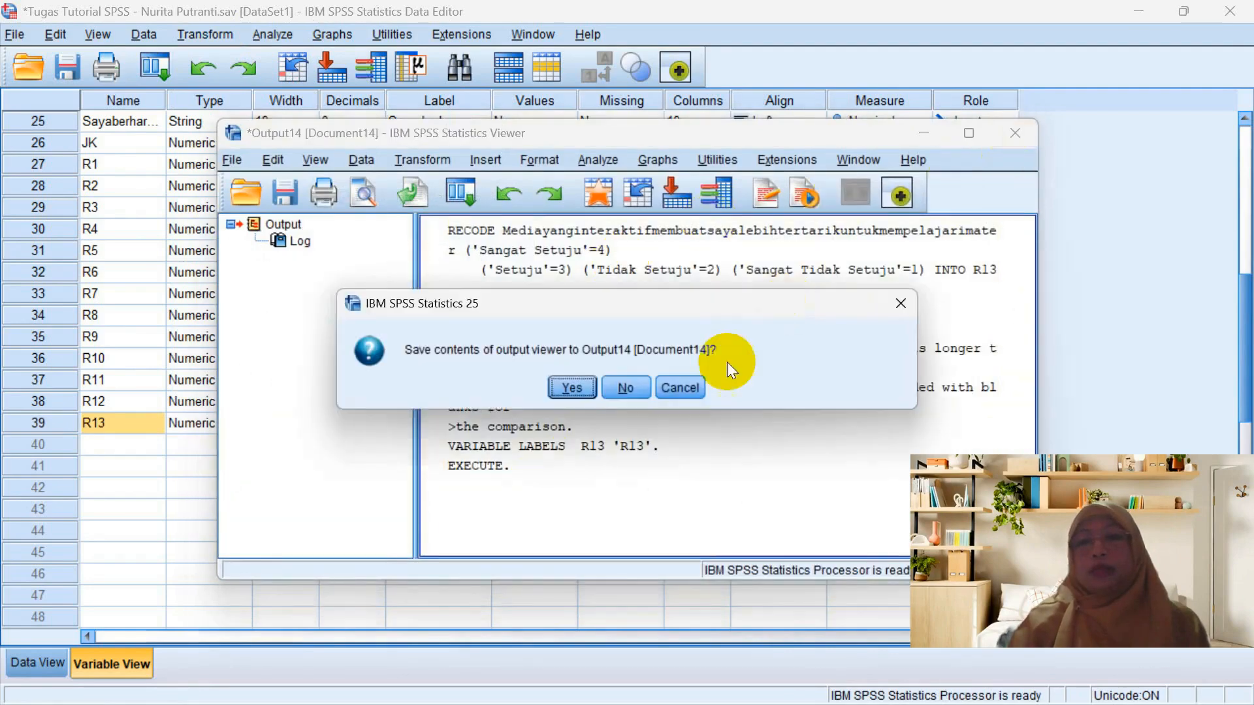
pyautogui.click(625, 388)
# Set the decimals of R13 to 0 and give it the same value labels as R12.
pyautogui.click(340, 423)
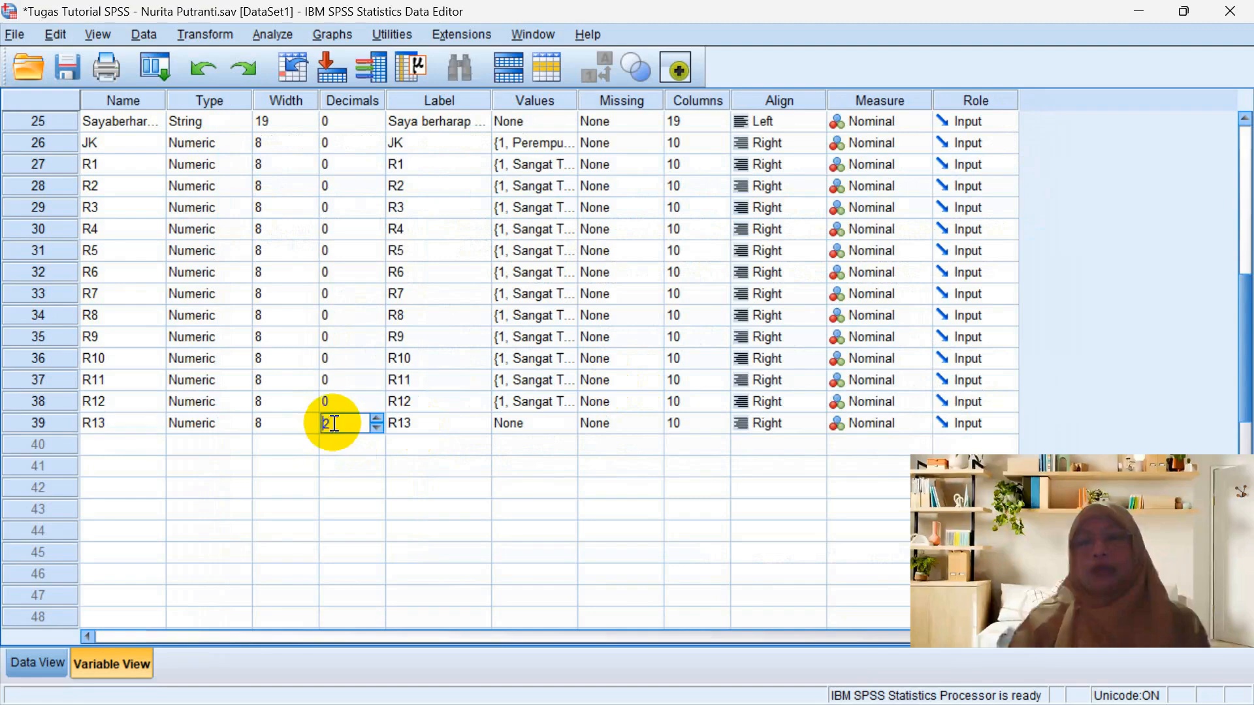
pyautogui.click(376, 428)
pyautogui.click(376, 427)
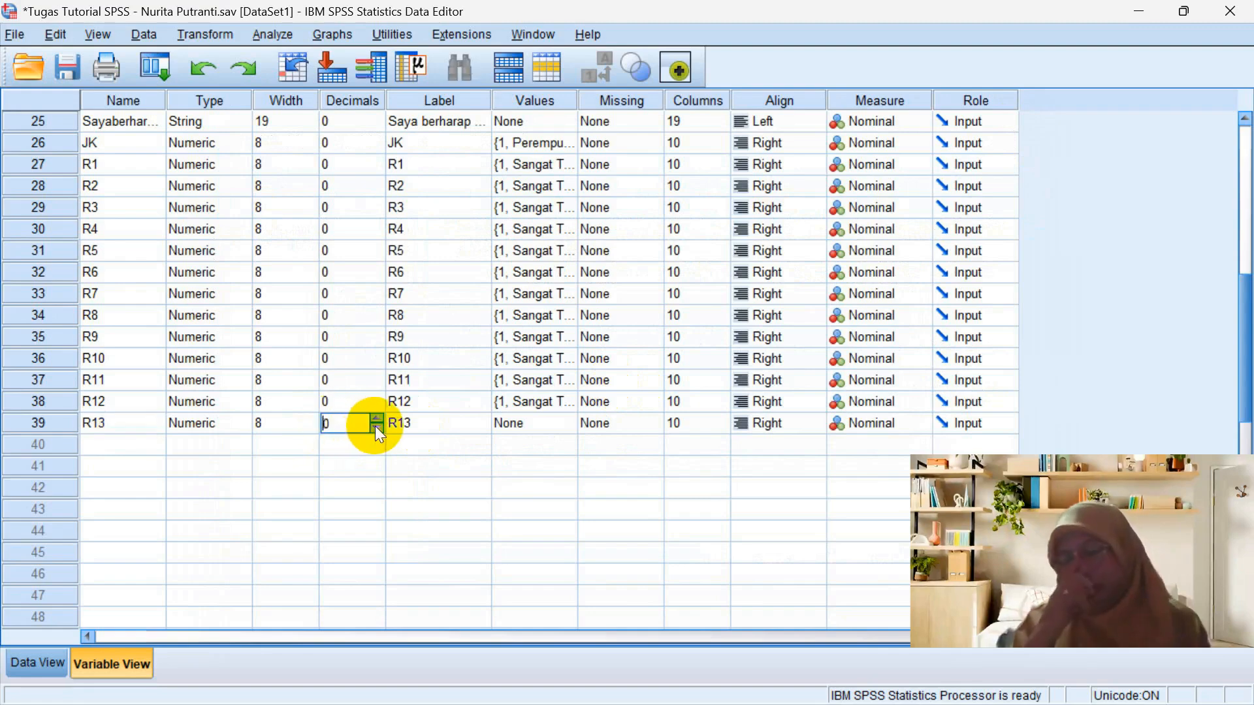
pyautogui.click(528, 397)
pyautogui.click(536, 424)
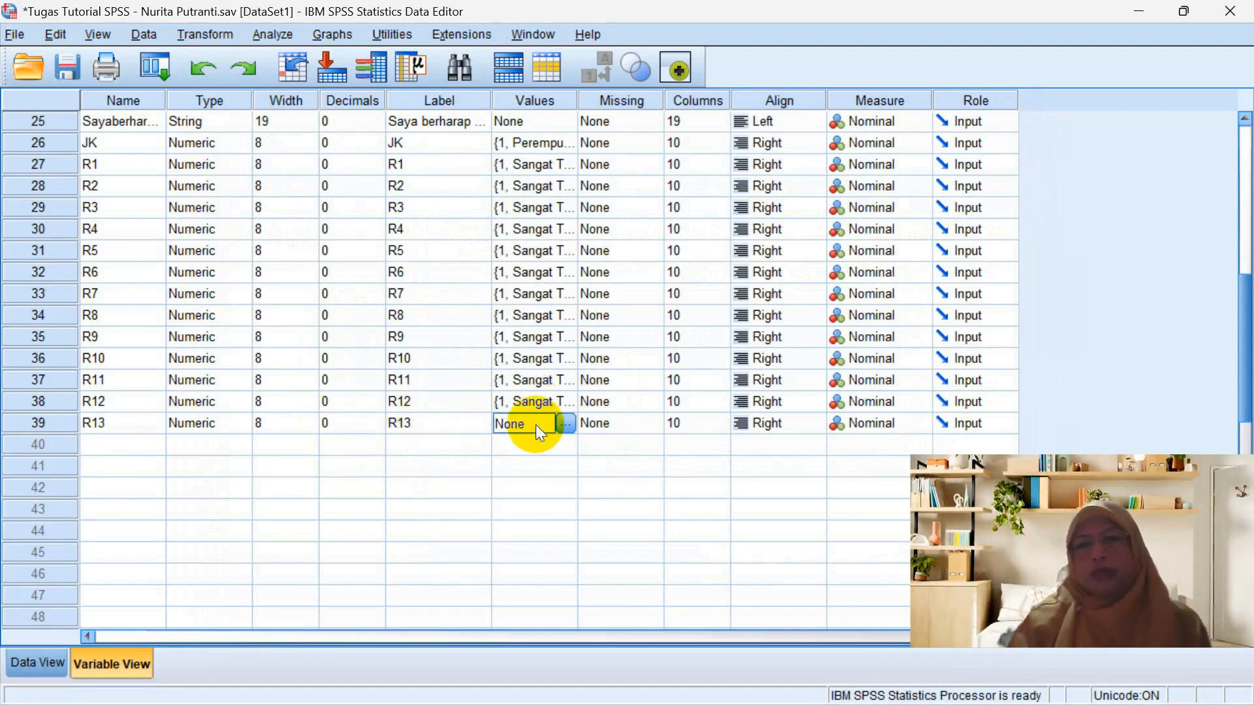
pyautogui.hotkey('ctrl', 'v')
pyautogui.click(484, 474)
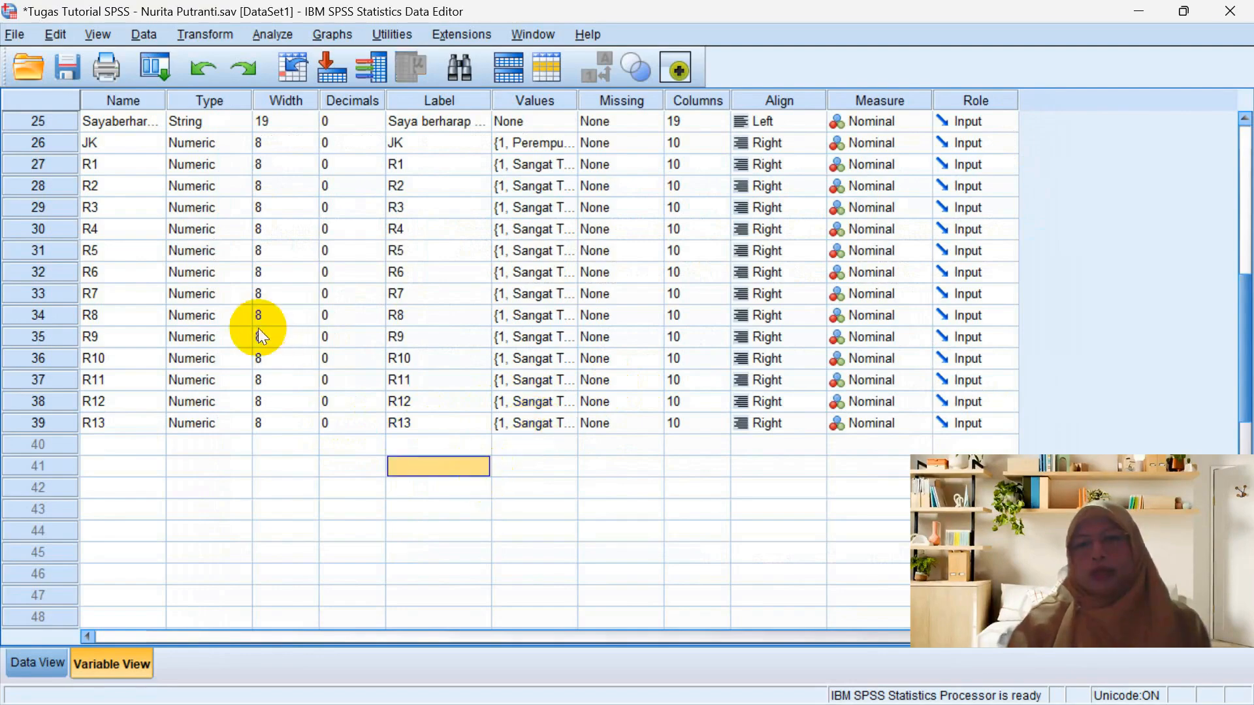
# In Recode into Different Variables, replace the "Media yang interaktif" input variable with the "Saya memiliki smartphone yang dapat digunakan untuk pembelajaran" item.
pyautogui.click(194, 34)
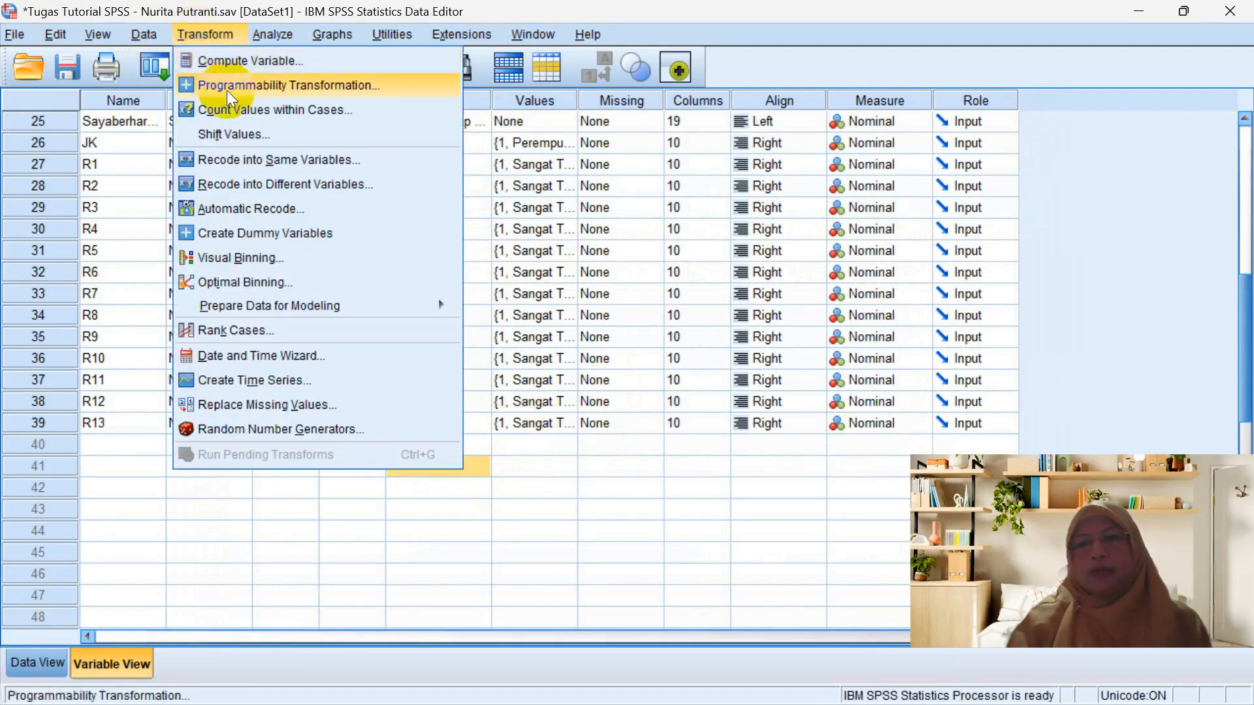
pyautogui.click(272, 184)
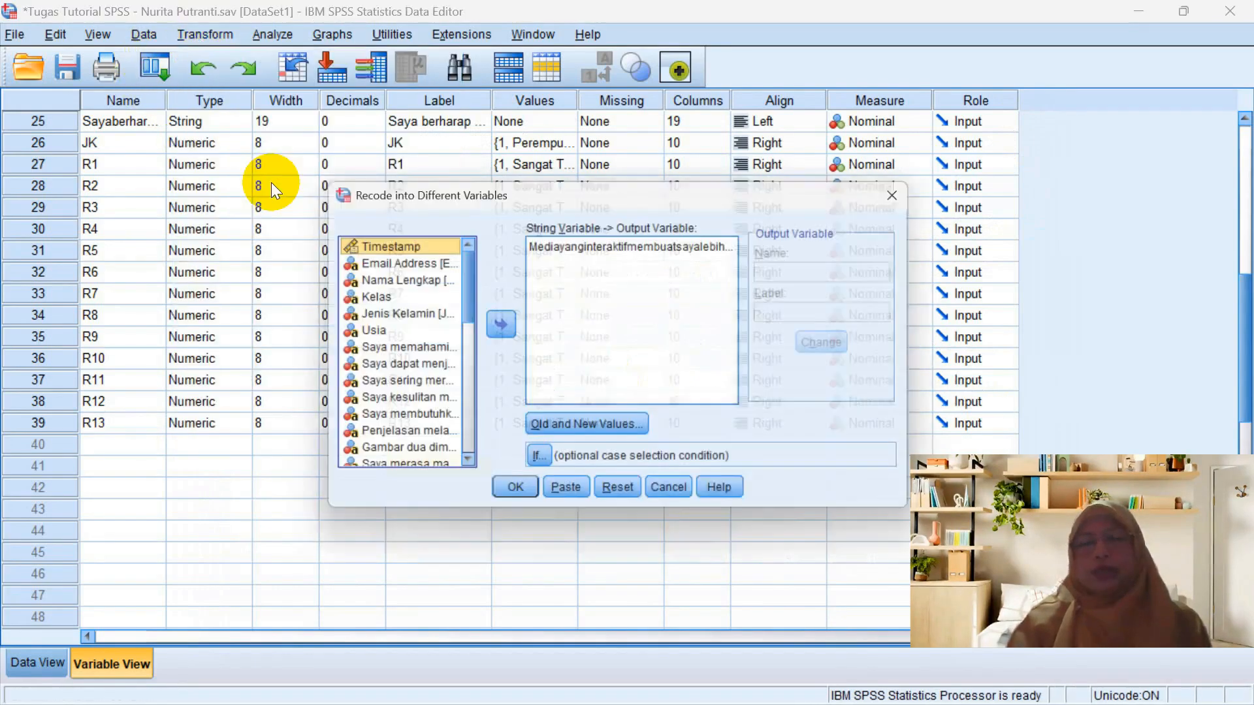
pyautogui.click(572, 248)
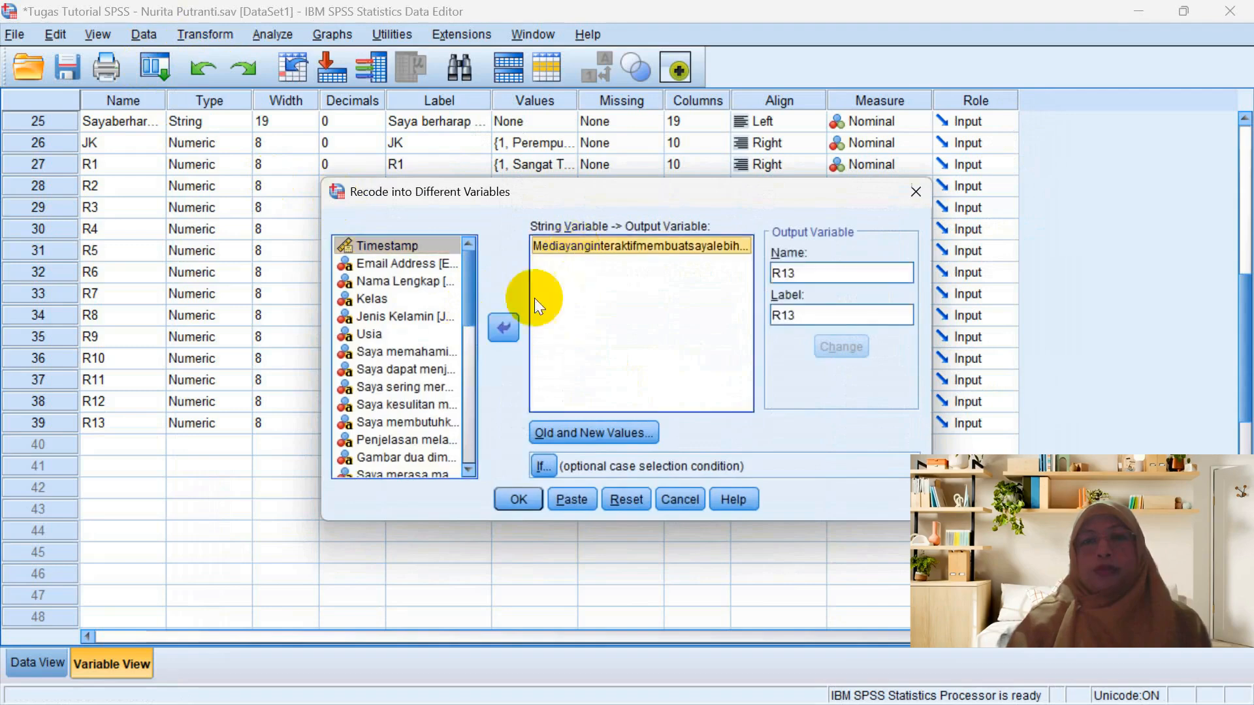
pyautogui.click(503, 327)
pyautogui.scroll(-4, 467, 473)
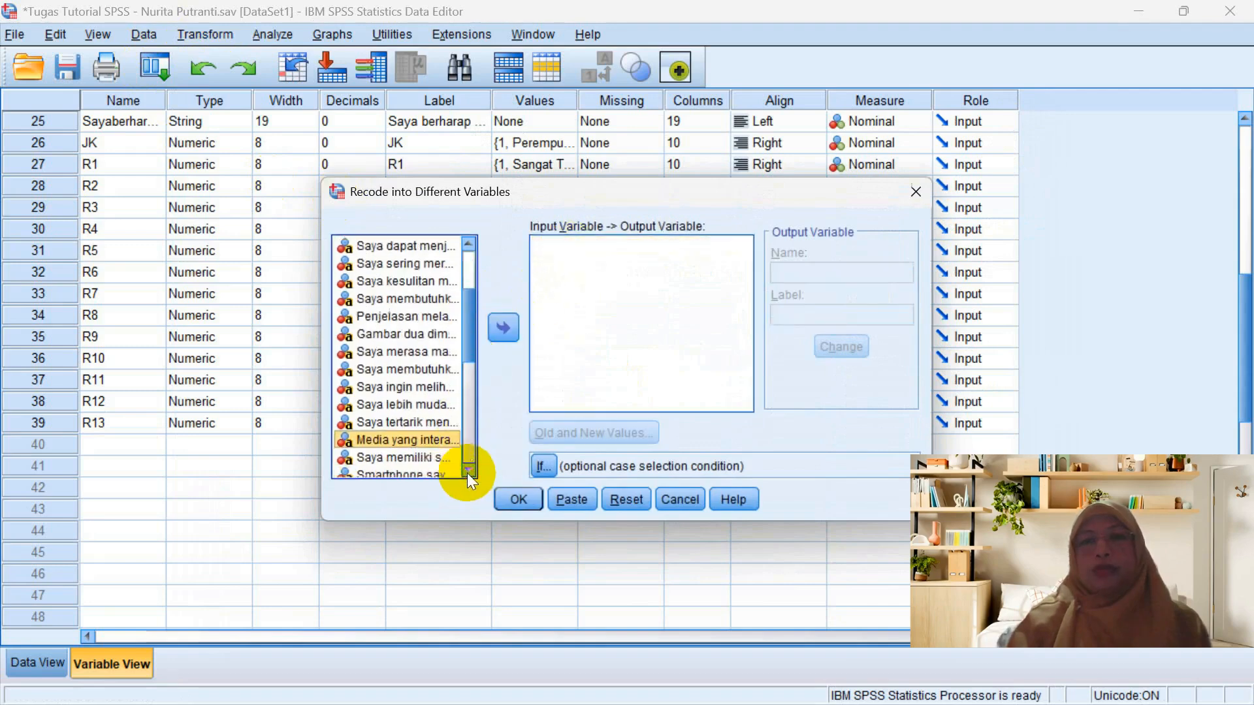
pyautogui.click(436, 421)
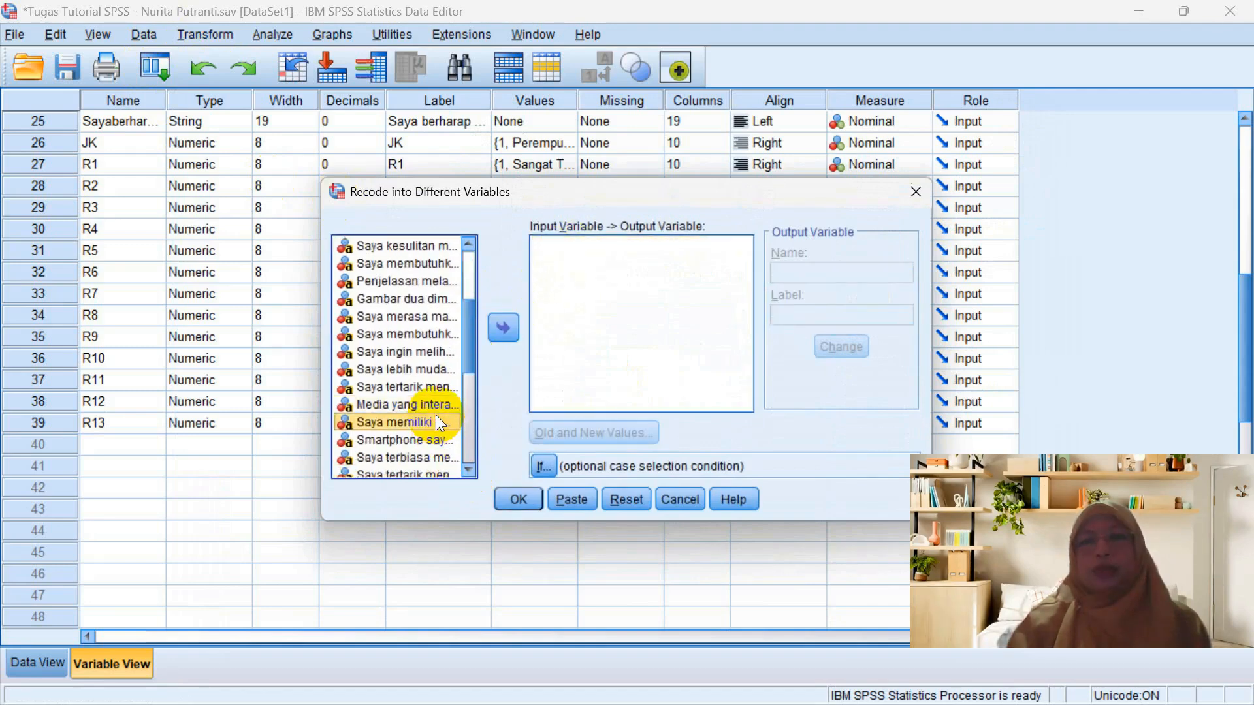
pyautogui.click(504, 330)
# Name and label the output variable R14 for the "Saya memiliki smartphone" item and apply the change.
pyautogui.click(811, 270)
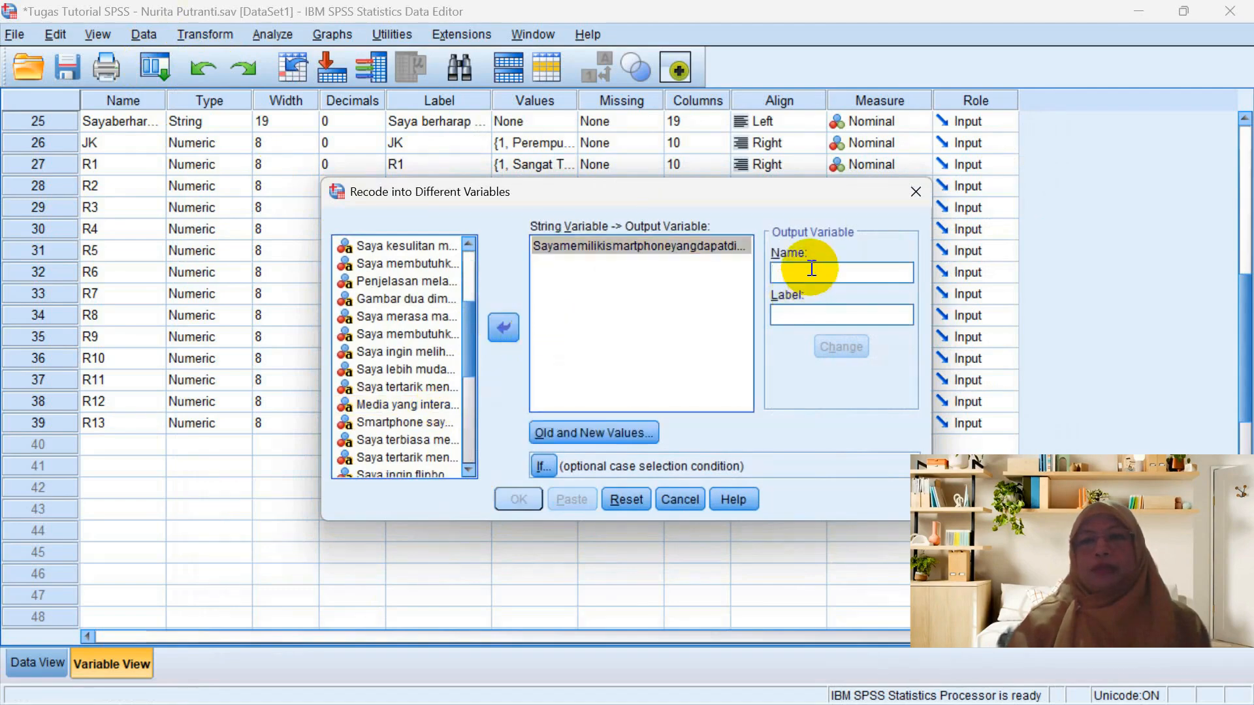
pyautogui.write('R14')
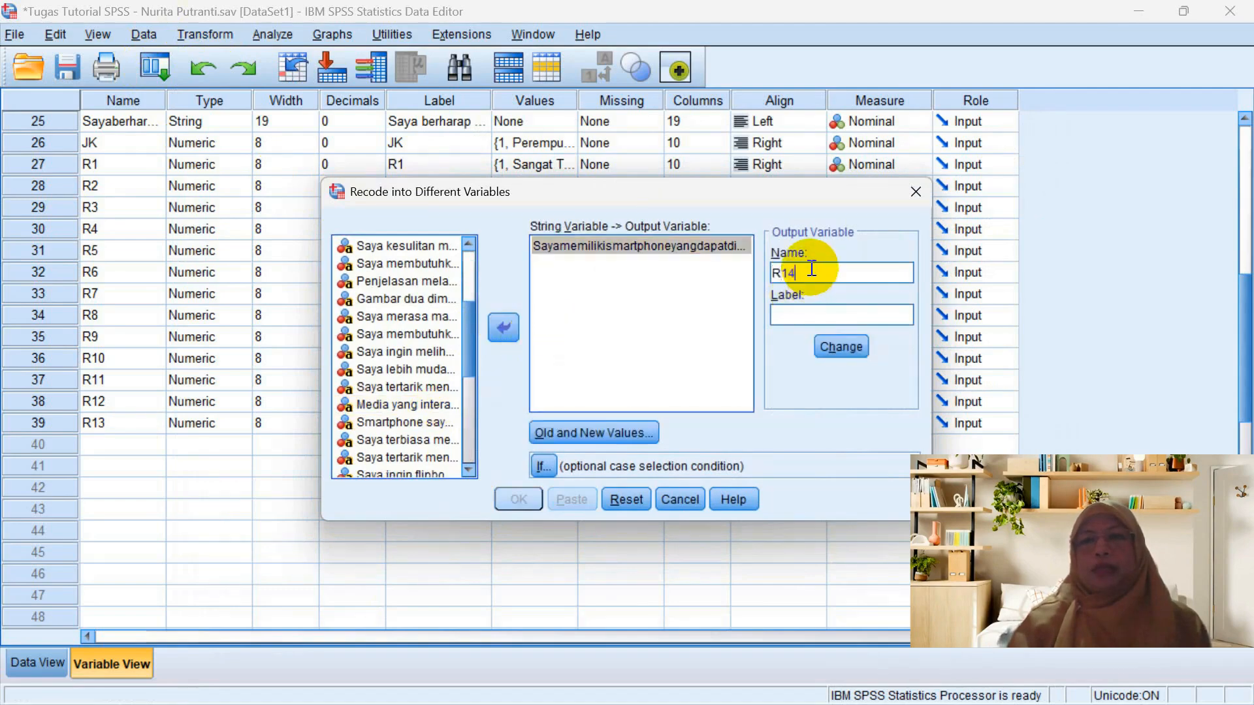
pyautogui.click(808, 319)
pyautogui.write('R14')
pyautogui.click(833, 344)
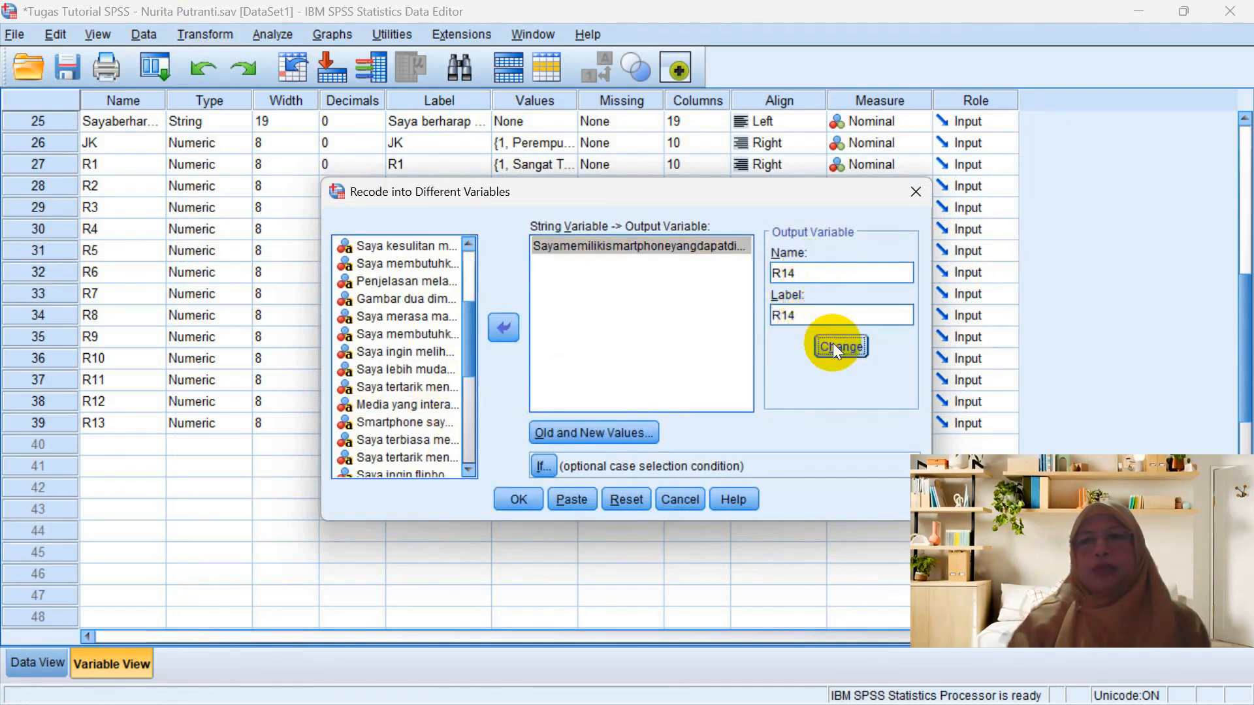
# Check the old-to-new value mapping, run the recode into R14 with it, and discard the output window without saving.
pyautogui.click(585, 431)
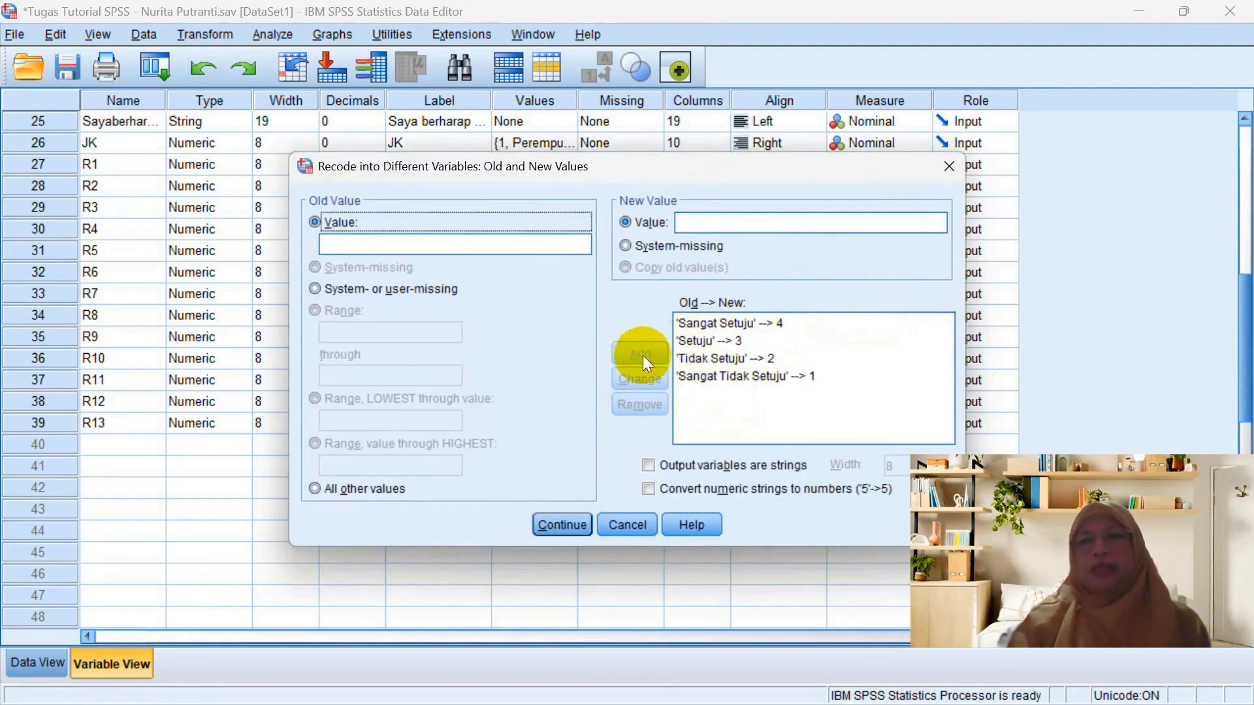
pyautogui.click(563, 524)
pyautogui.click(515, 500)
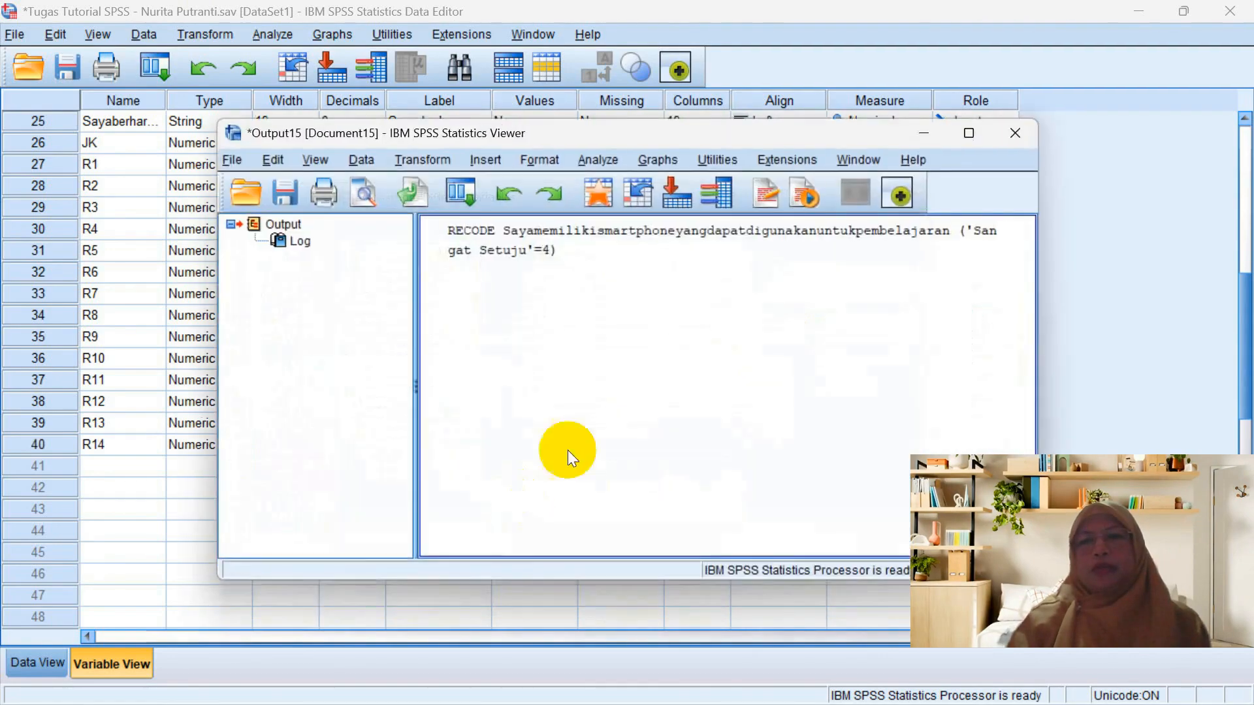
pyautogui.click(1005, 135)
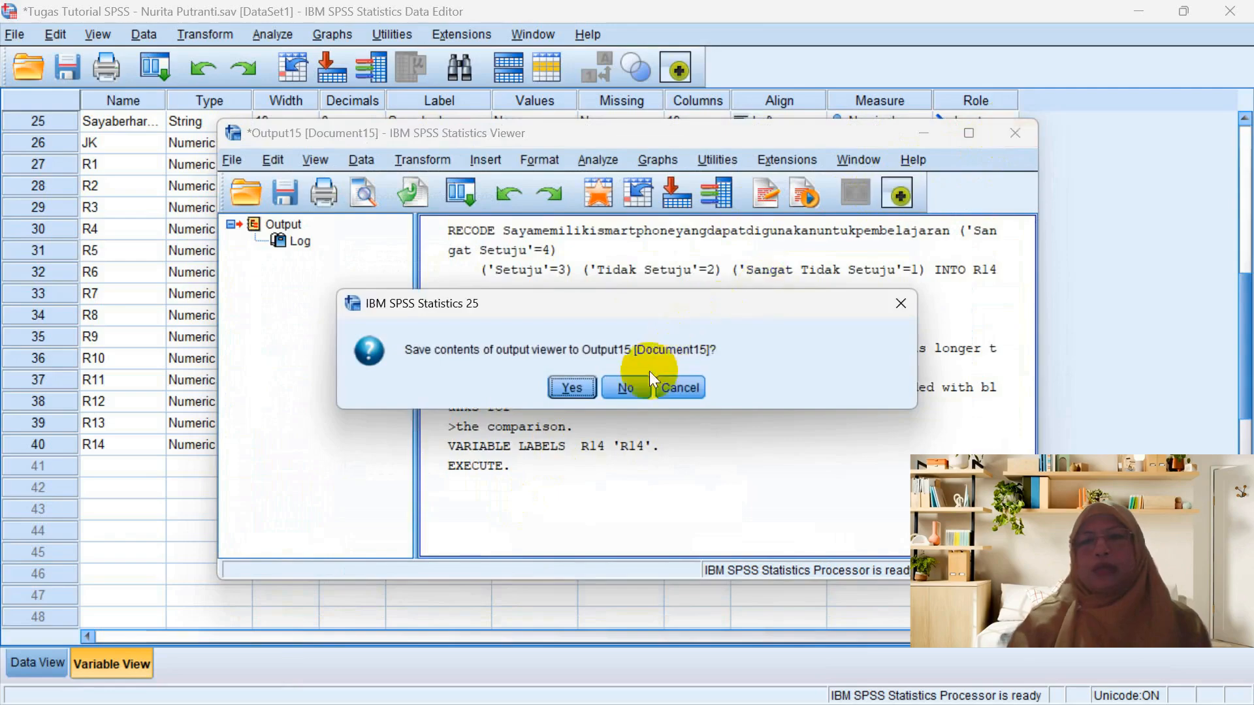
pyautogui.click(627, 388)
# Set the decimals of R14 to 0 and give it the same value labels as R13.
pyautogui.click(340, 449)
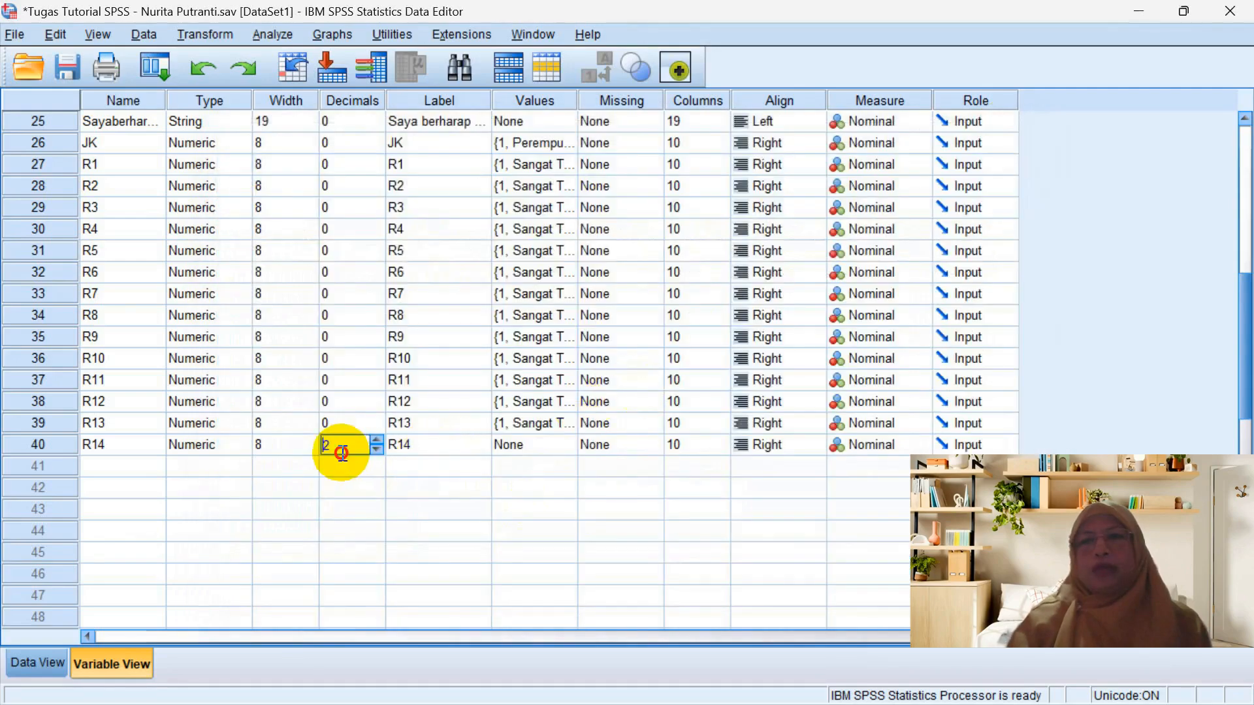
pyautogui.click(378, 451)
pyautogui.click(378, 451)
pyautogui.click(516, 421)
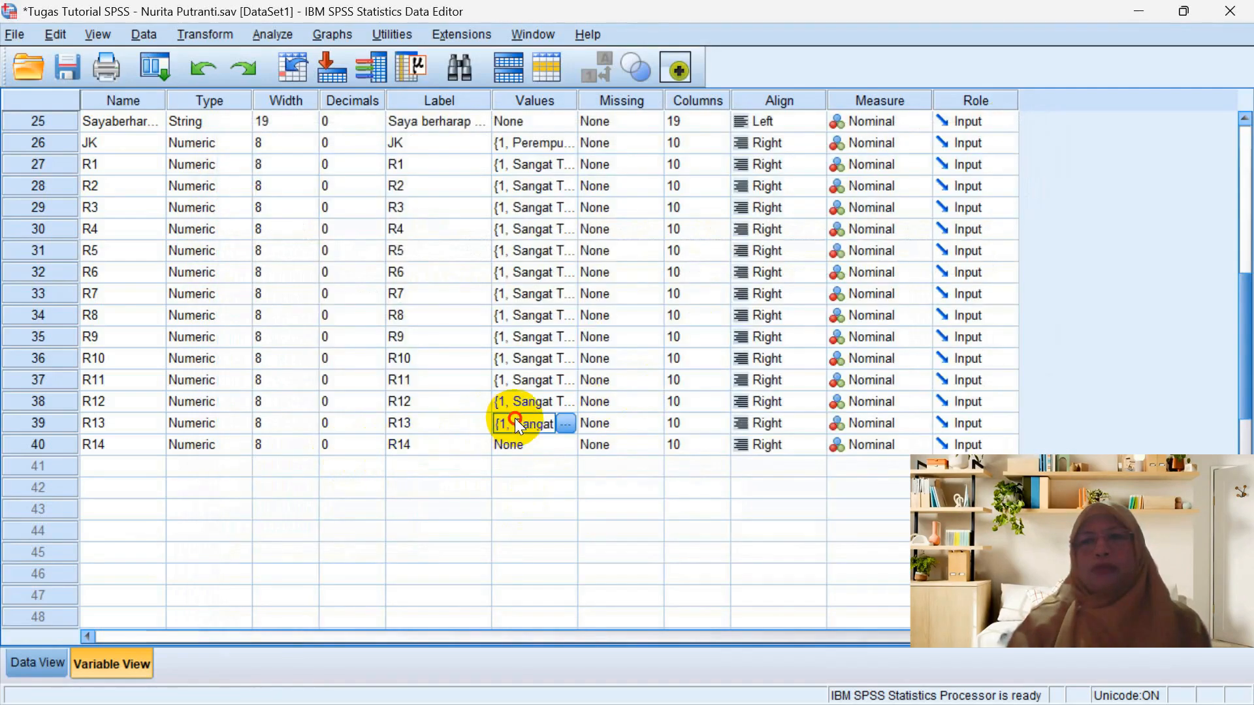
pyautogui.click(520, 450)
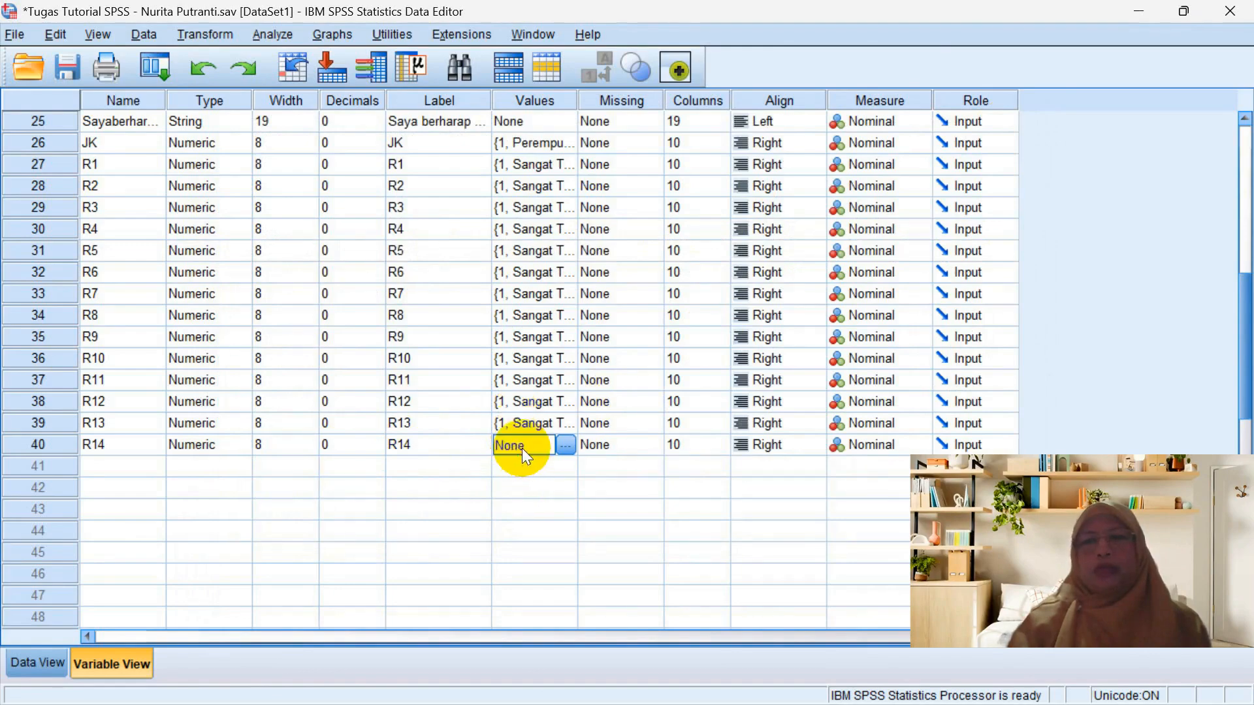
pyautogui.hotkey('ctrl', 'v')
pyautogui.click(126, 464)
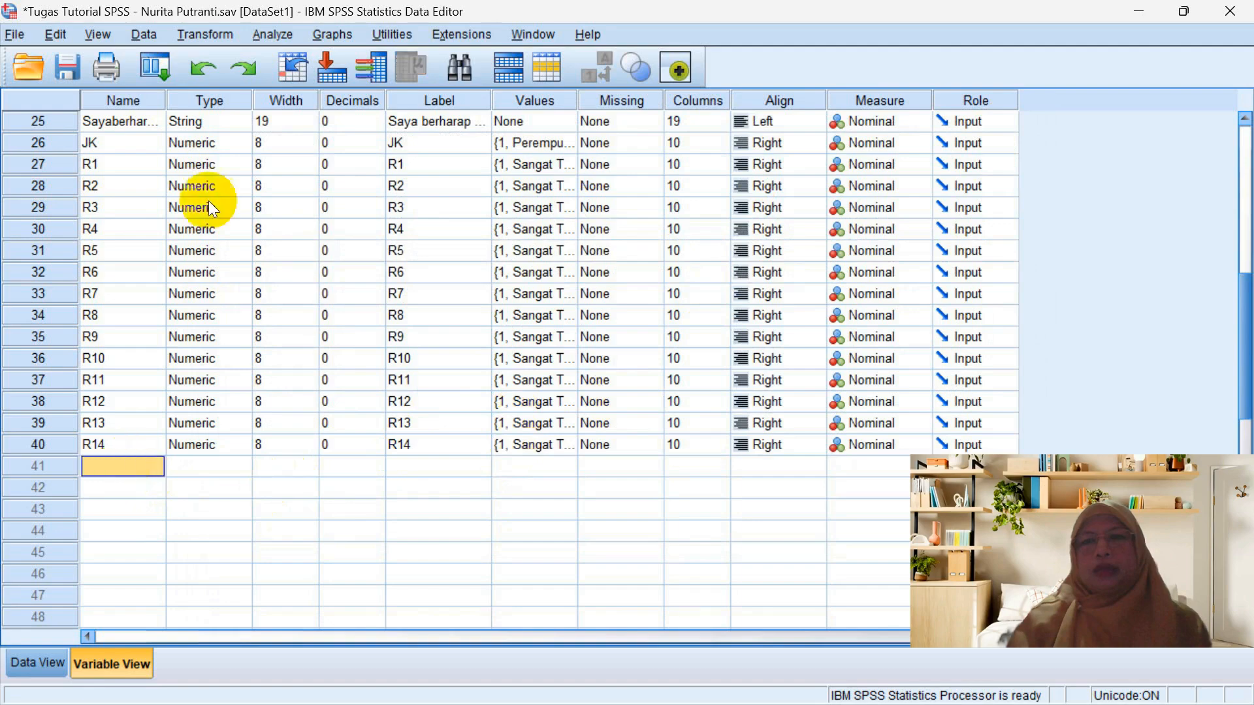
# In Recode into Different Variables, replace the "Saya memiliki smartphone" input variable with the "Smartphone saya mendukung" item.
pyautogui.click(215, 35)
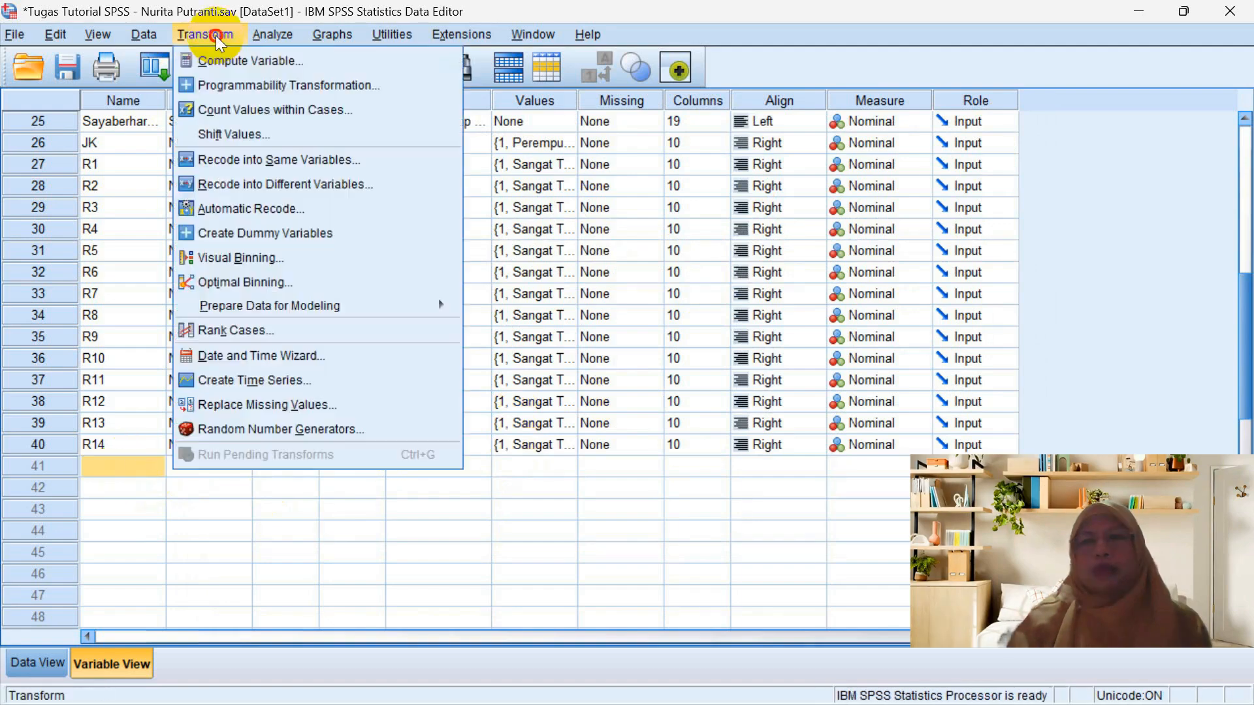
pyautogui.click(297, 184)
pyautogui.click(561, 245)
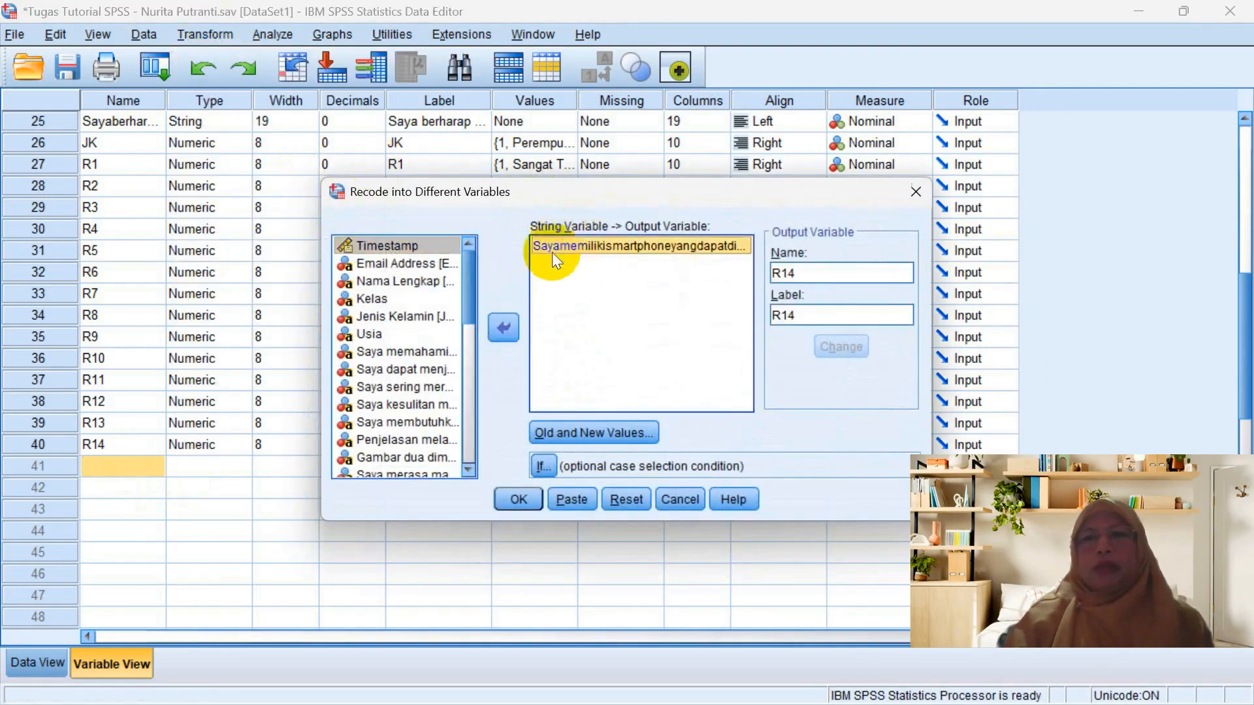
pyautogui.click(503, 326)
pyautogui.scroll(-3, 467, 470)
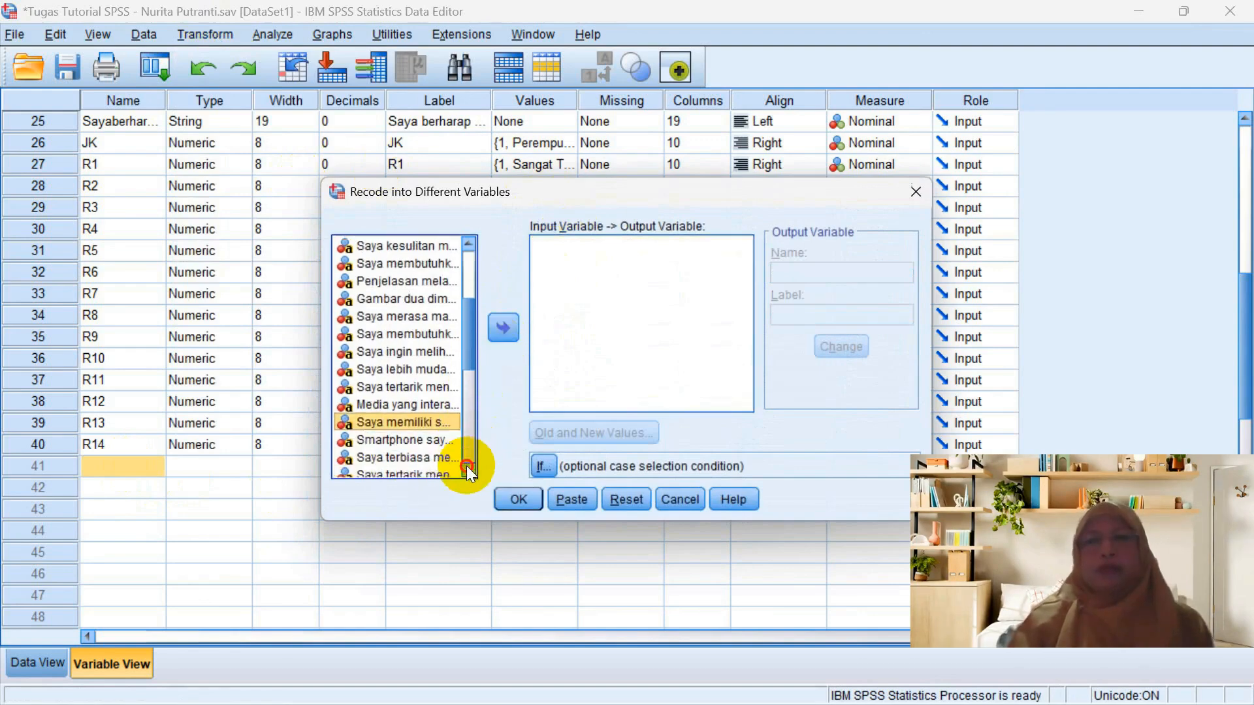
pyautogui.click(424, 388)
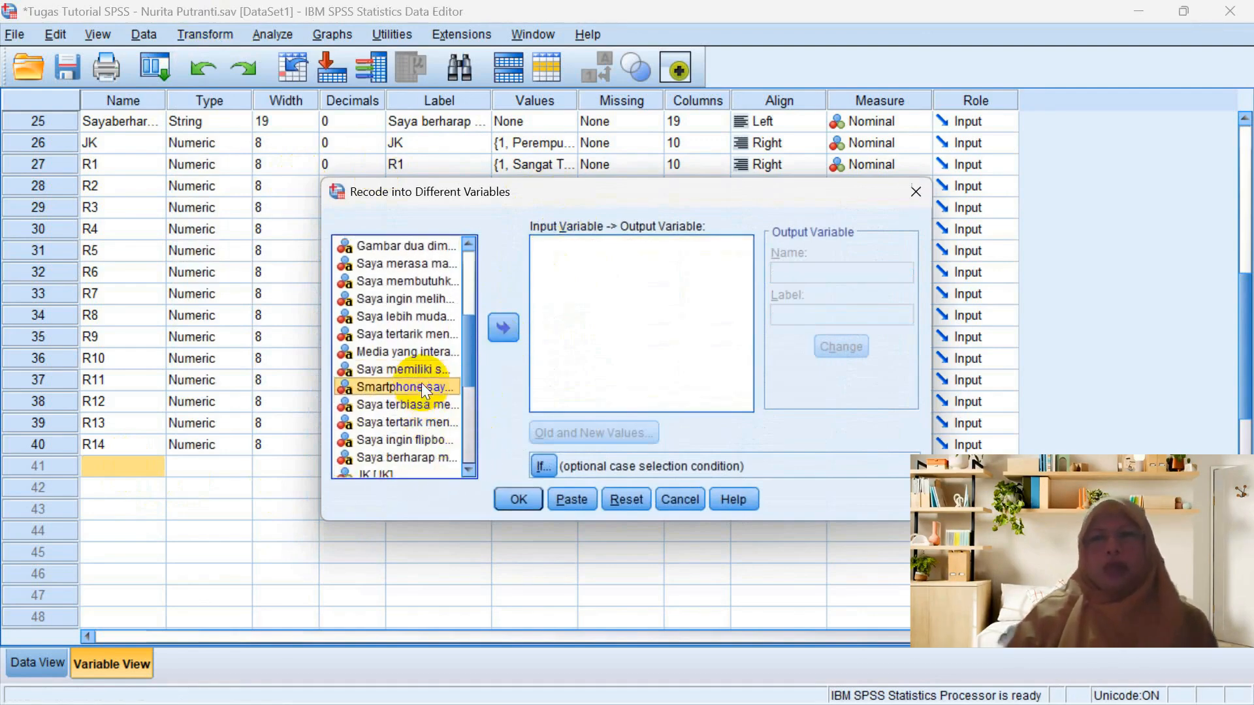
pyautogui.click(503, 329)
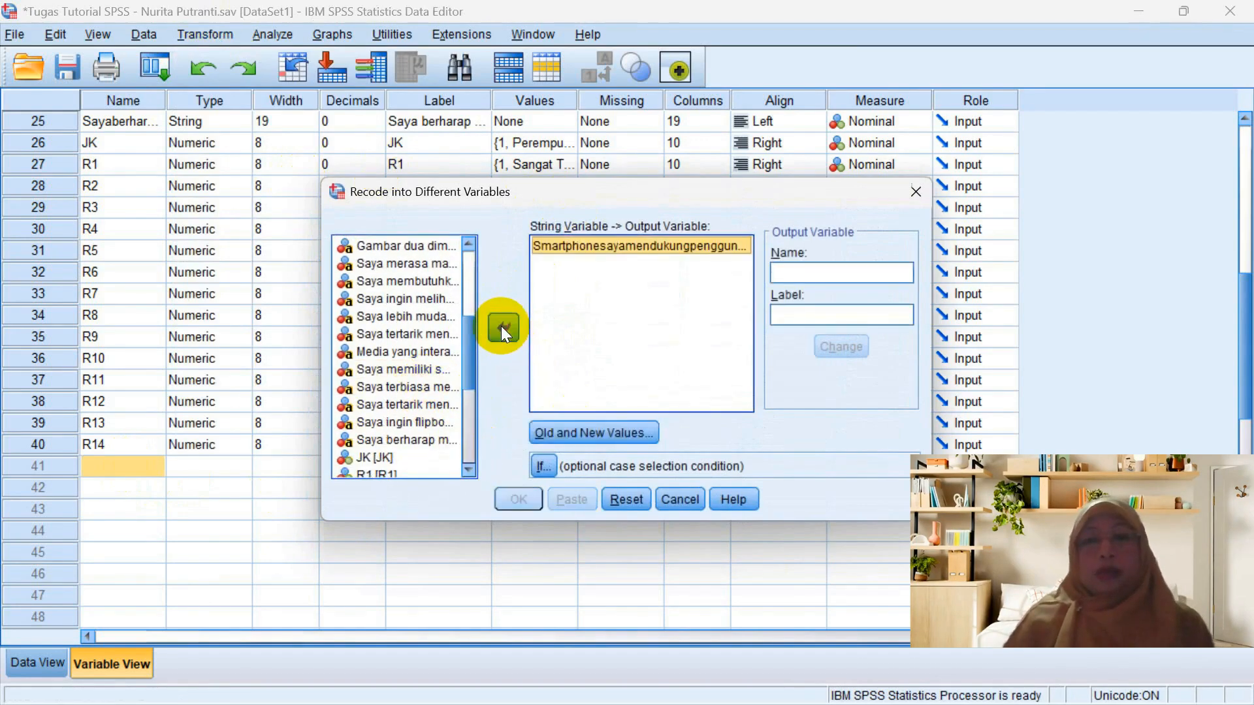
# Name and label the output variable R15 for the "Smartphone saya mendukung" item and apply the change.
pyautogui.click(792, 269)
pyautogui.write('R')
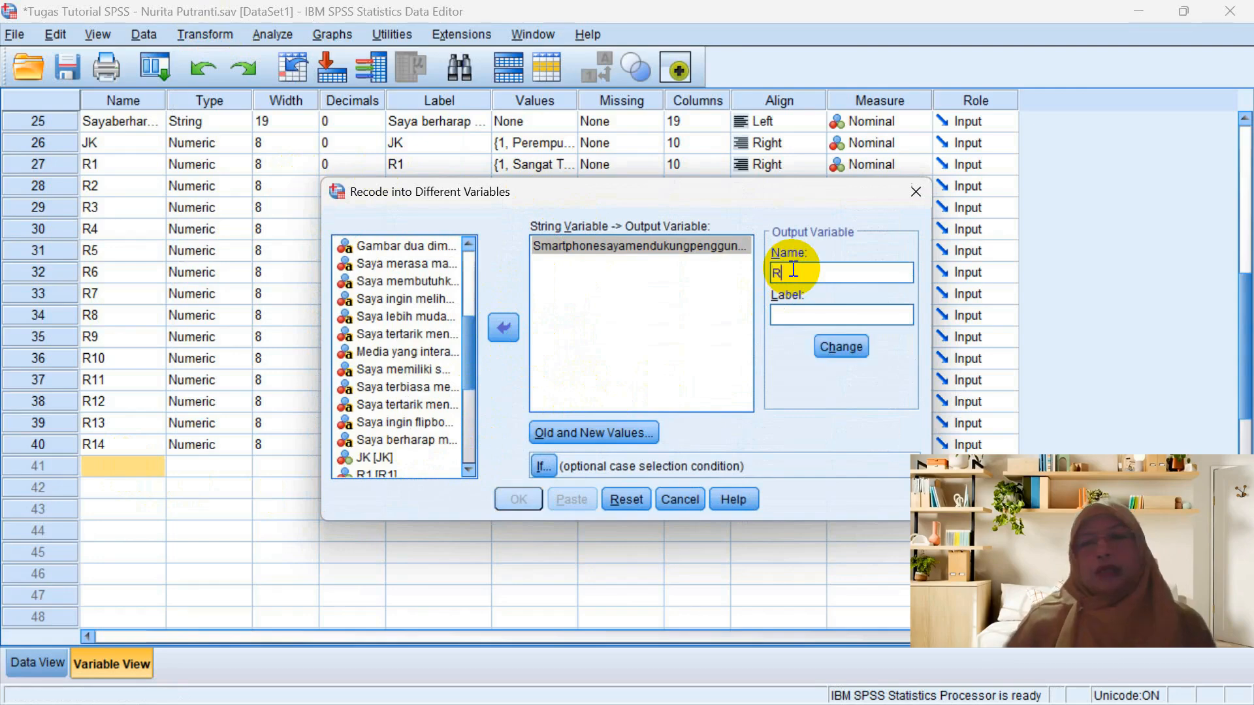
pyautogui.write('15')
pyautogui.click(792, 315)
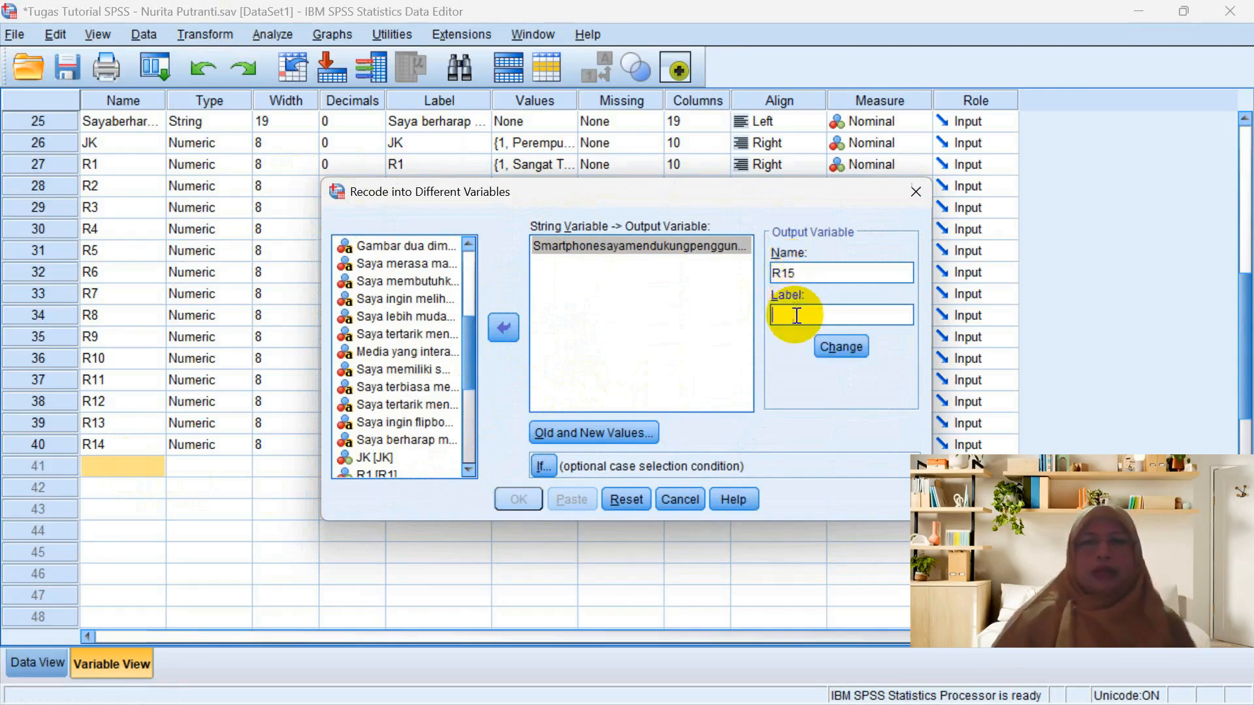
pyautogui.write('R15')
pyautogui.click(828, 347)
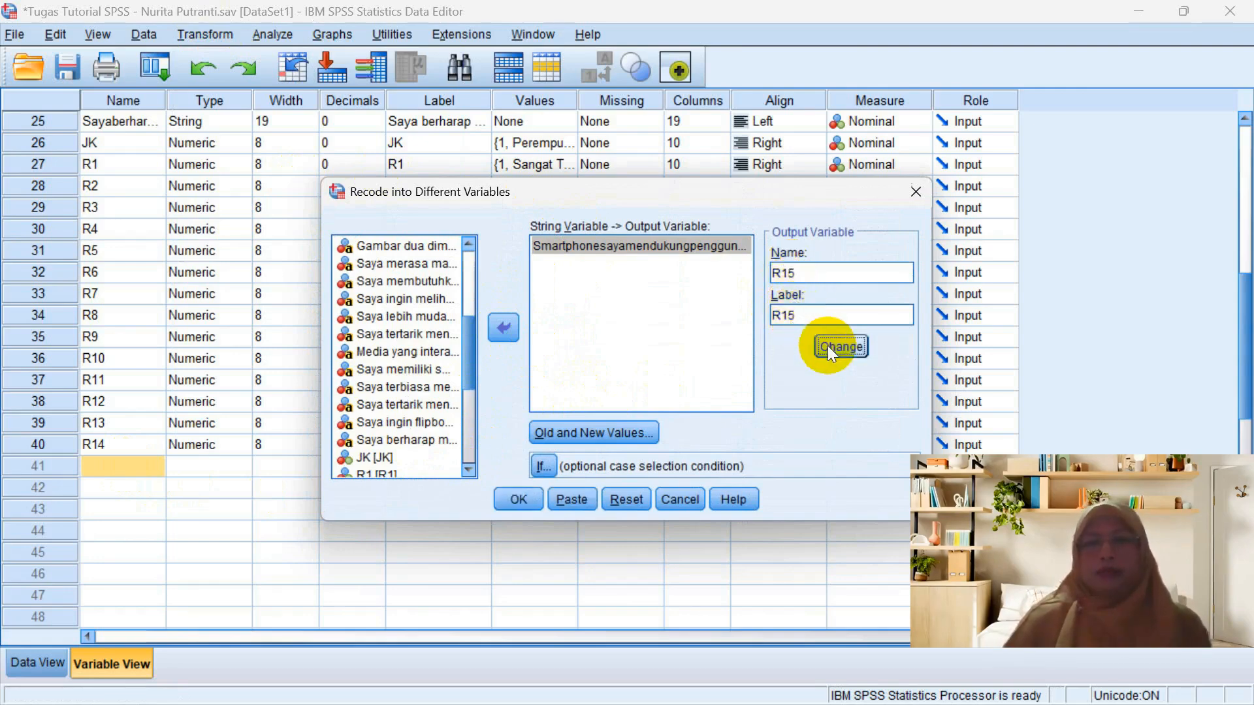
# Check the old-to-new value mapping, run the recode into R15 with it, and discard the output window without saving.
pyautogui.click(624, 430)
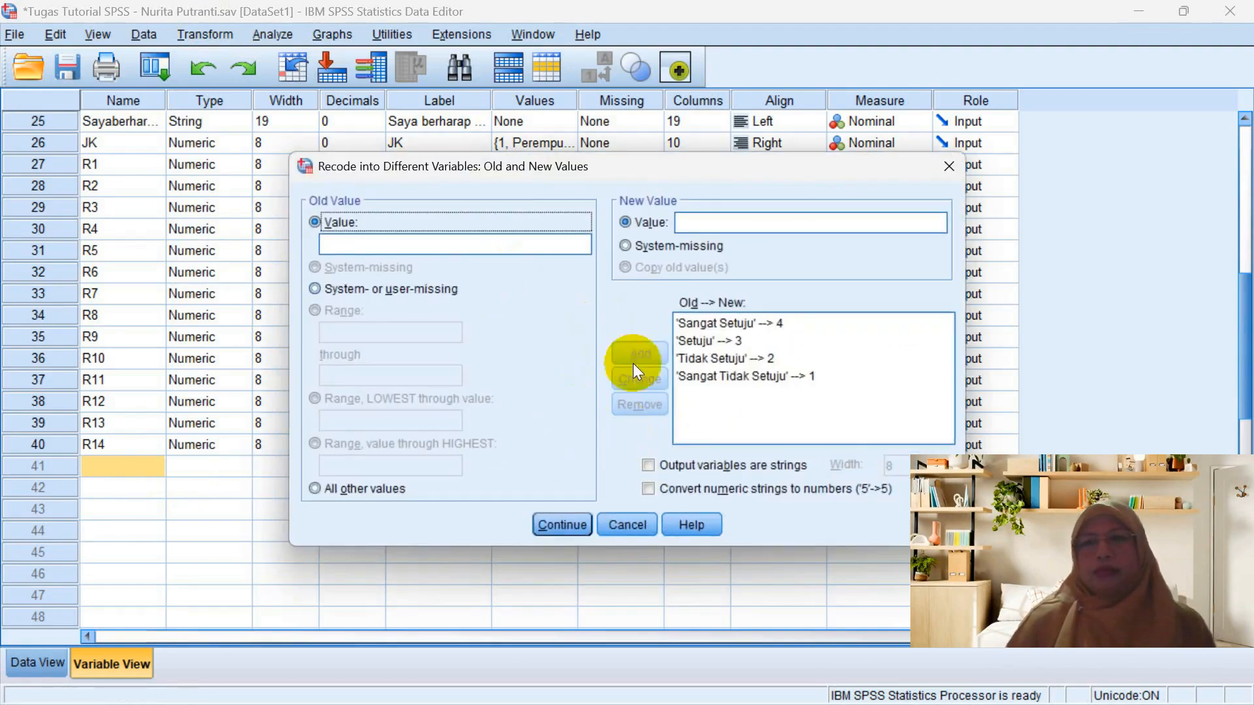
pyautogui.click(563, 525)
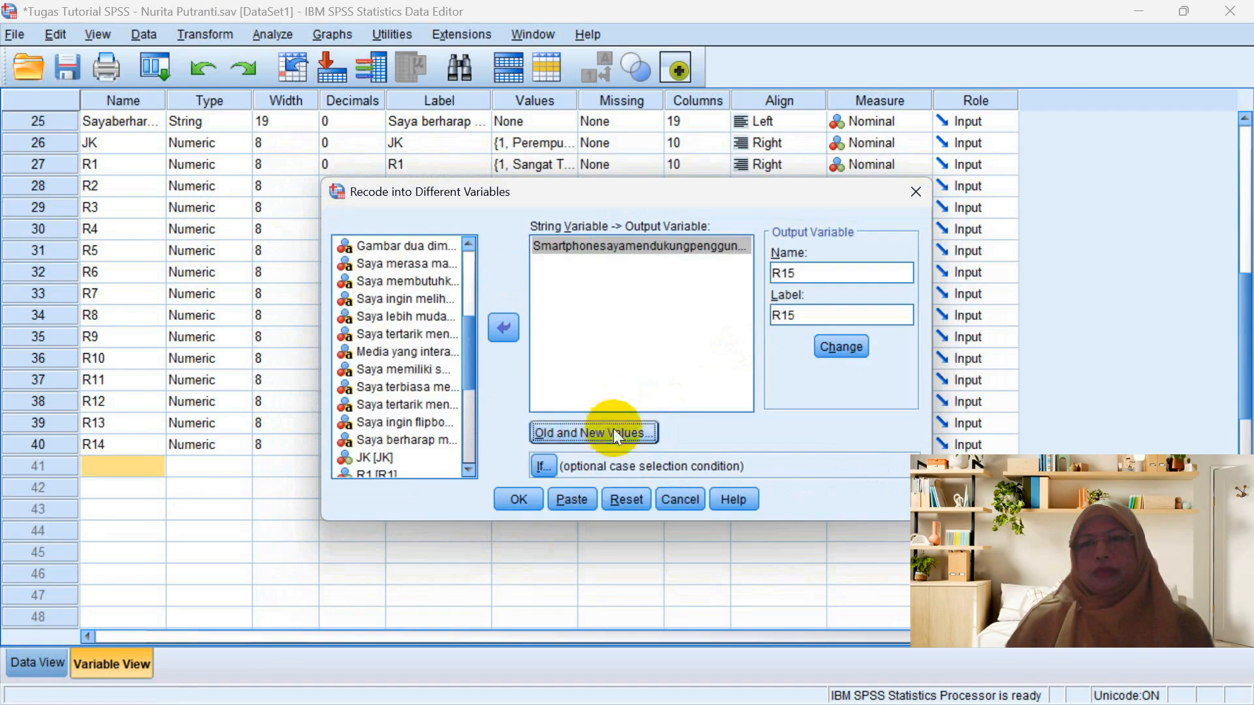
pyautogui.click(536, 495)
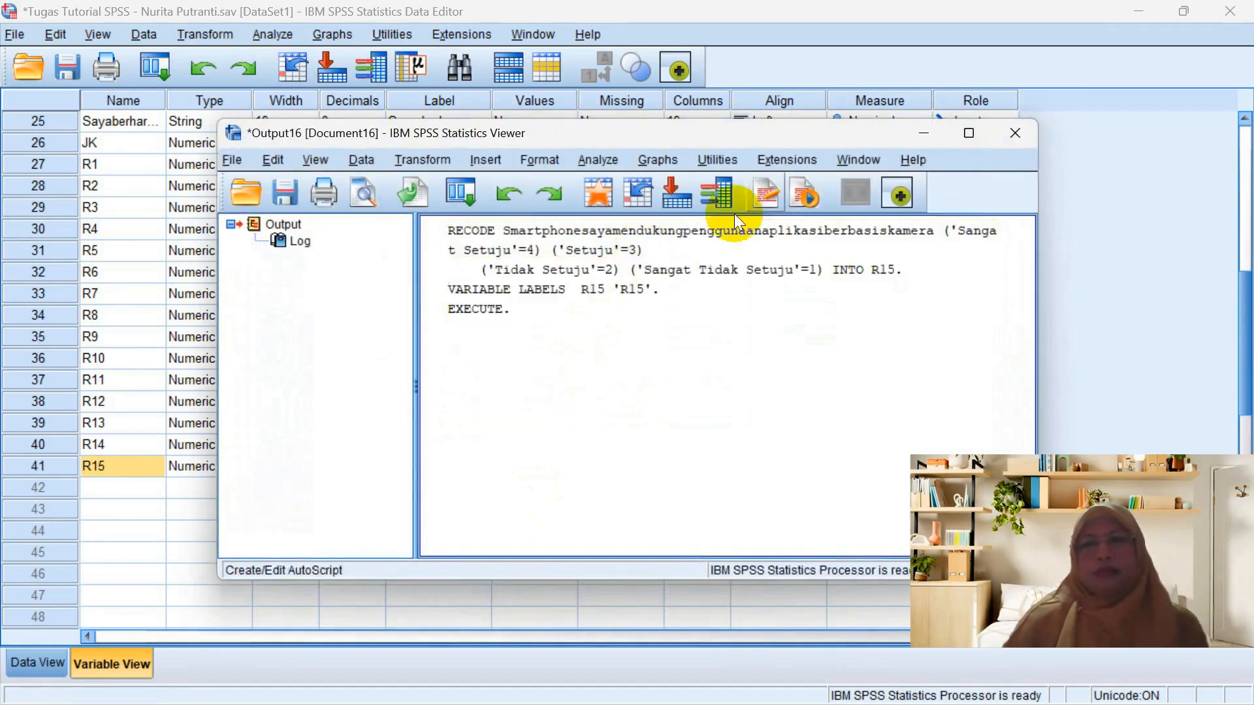
pyautogui.click(1012, 137)
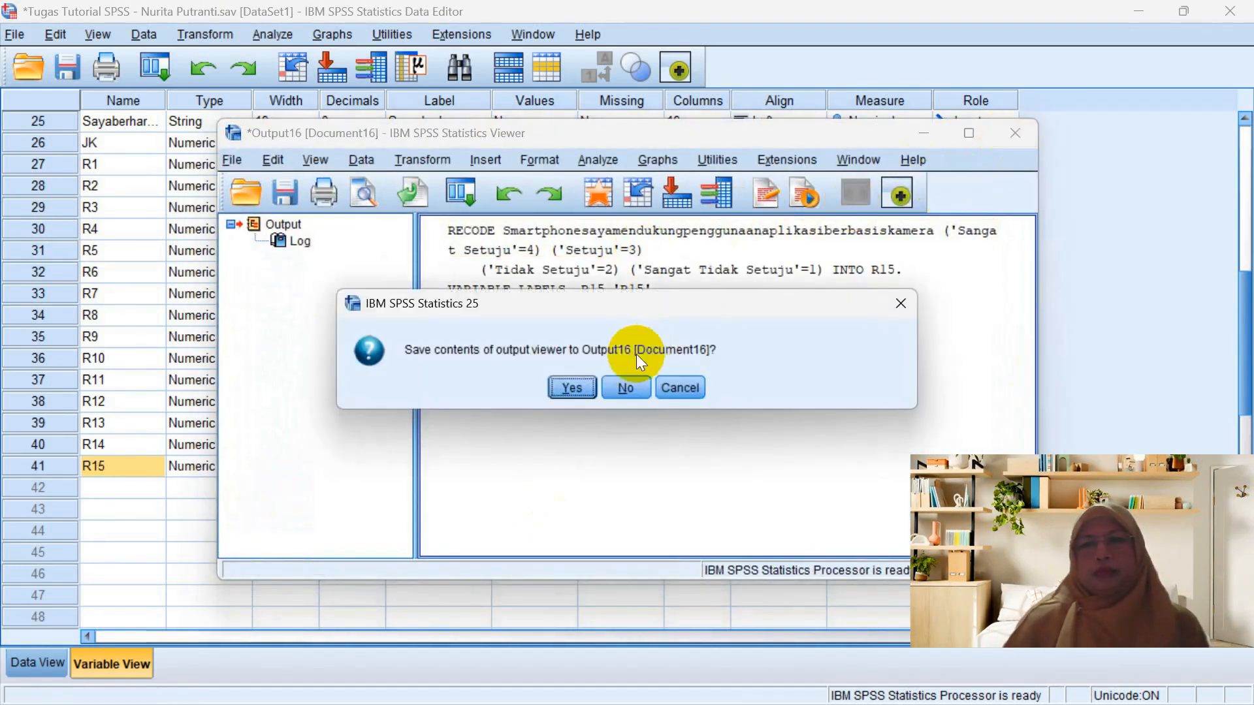
pyautogui.click(625, 386)
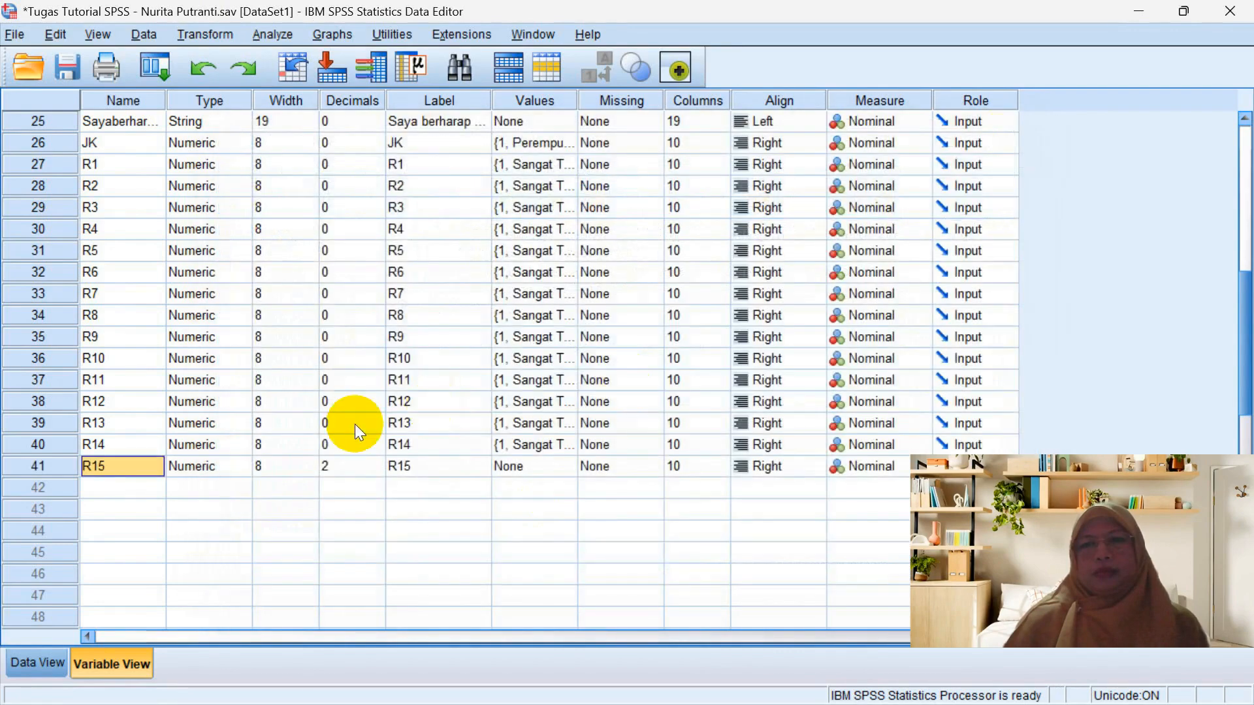
# Set the decimals of R15 to 0 and give it the same value labels as R14.
pyautogui.click(349, 465)
pyautogui.click(381, 470)
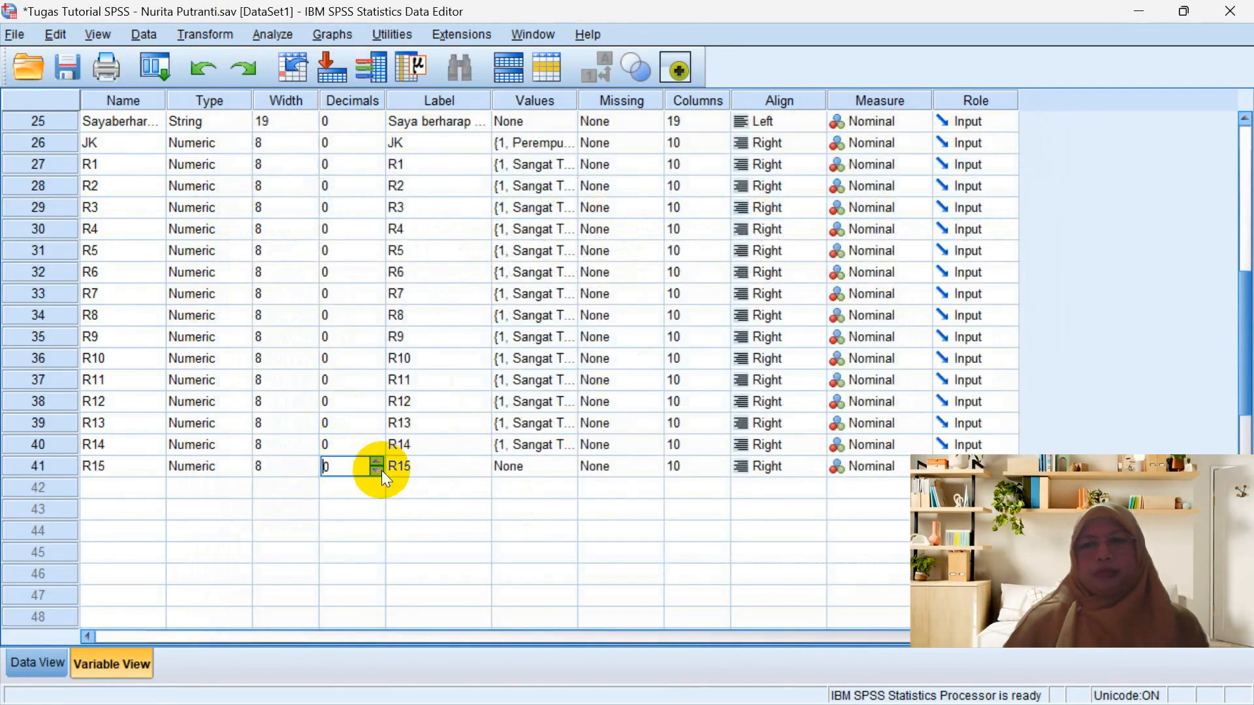
pyautogui.click(516, 468)
pyautogui.click(521, 437)
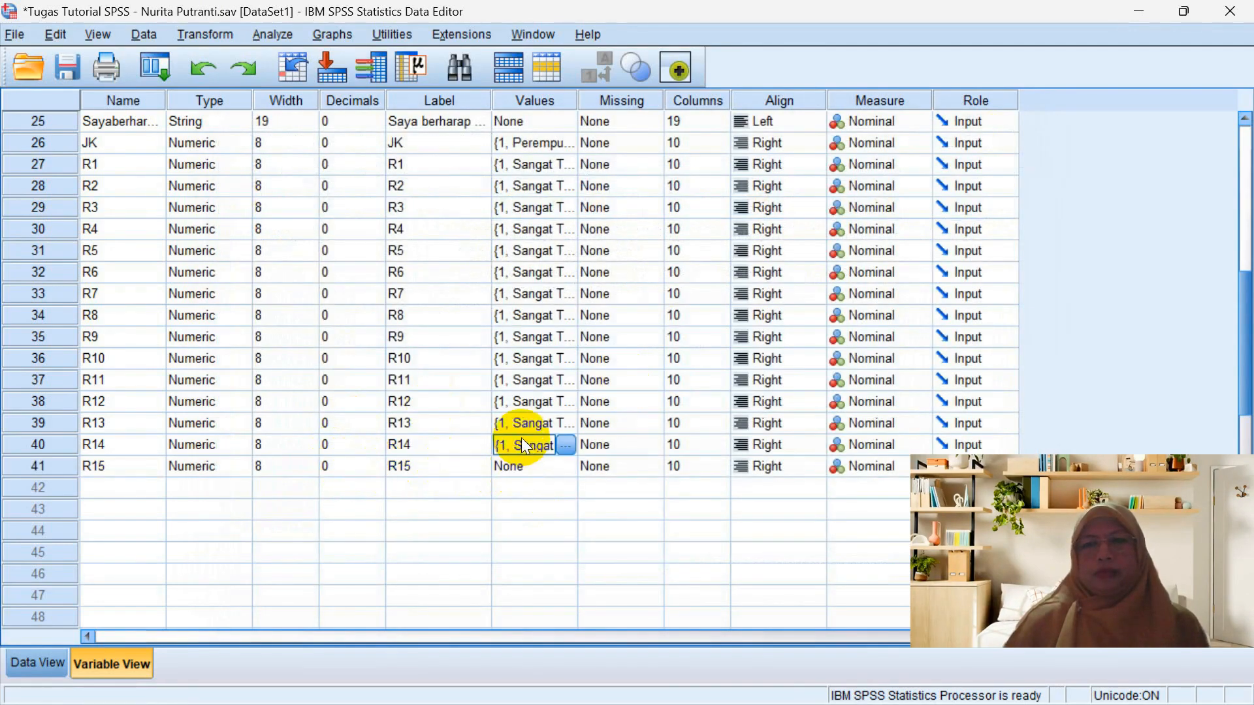
pyautogui.click(526, 468)
pyautogui.hotkey('ctrl', 'v')
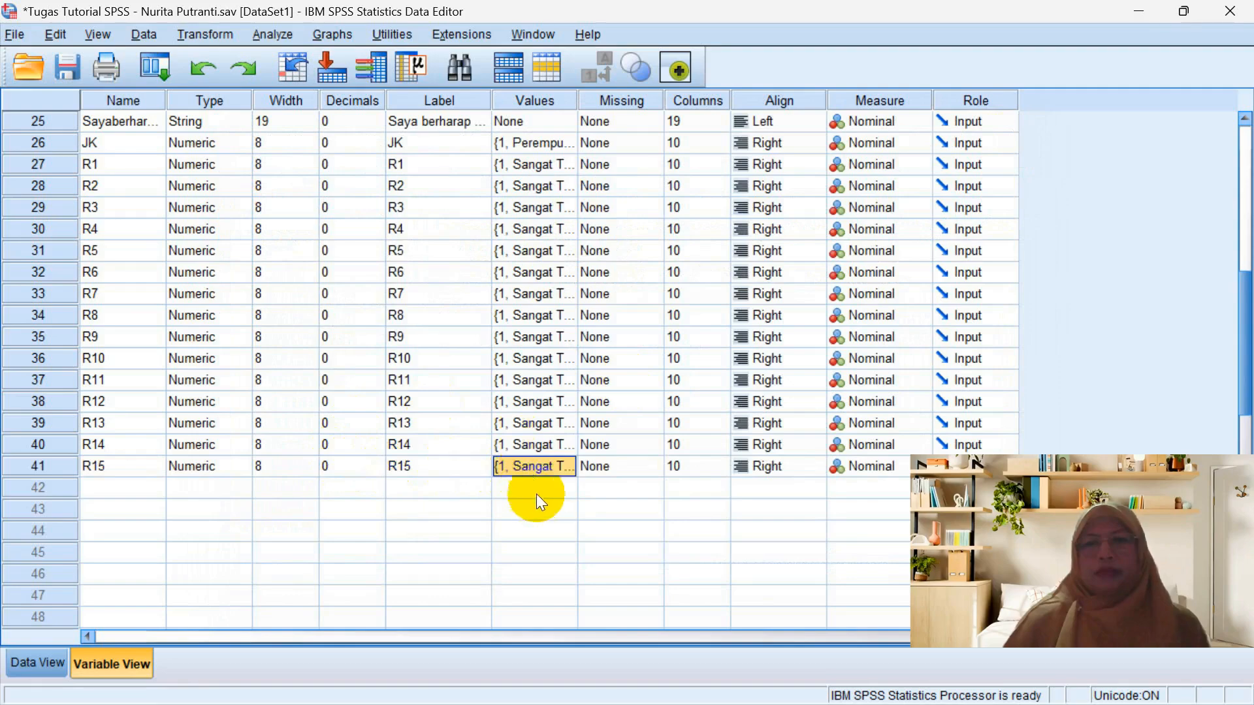
pyautogui.click(537, 499)
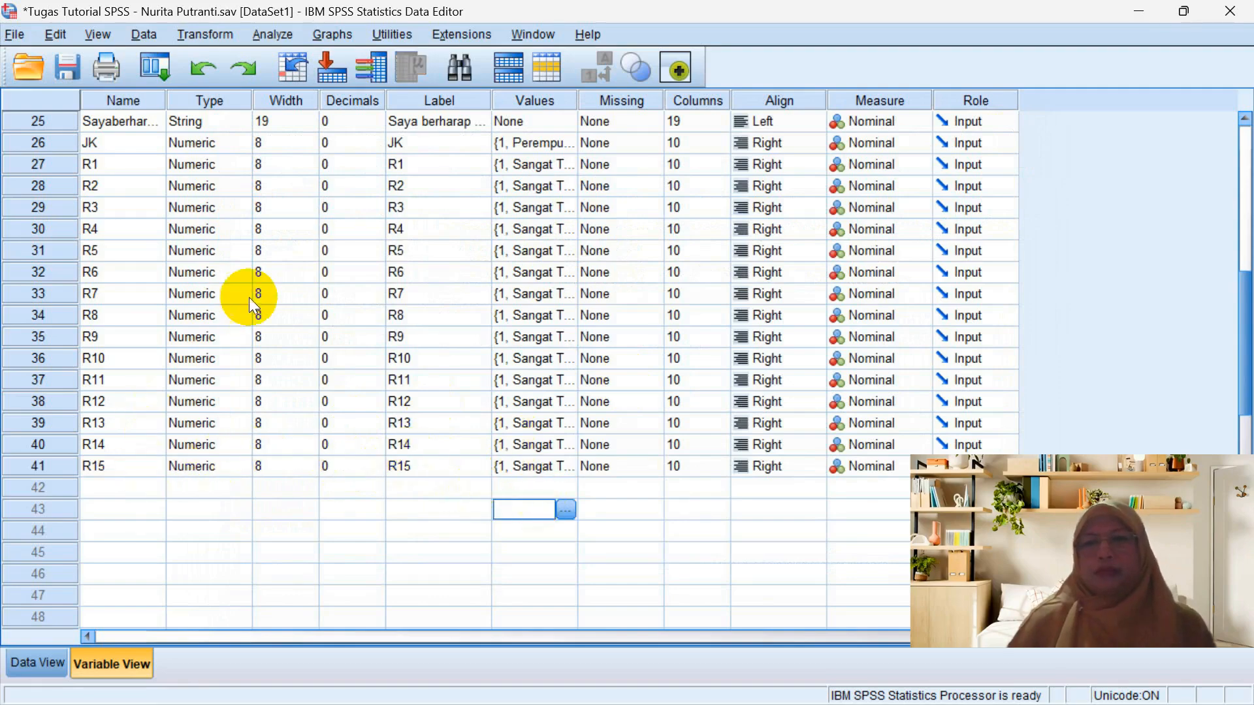
# In Recode into Different Variables, replace the "Smartphone saya mendukung" input variable with the "Saya terbiasa menggunakan aplikasi" item.
pyautogui.click(195, 37)
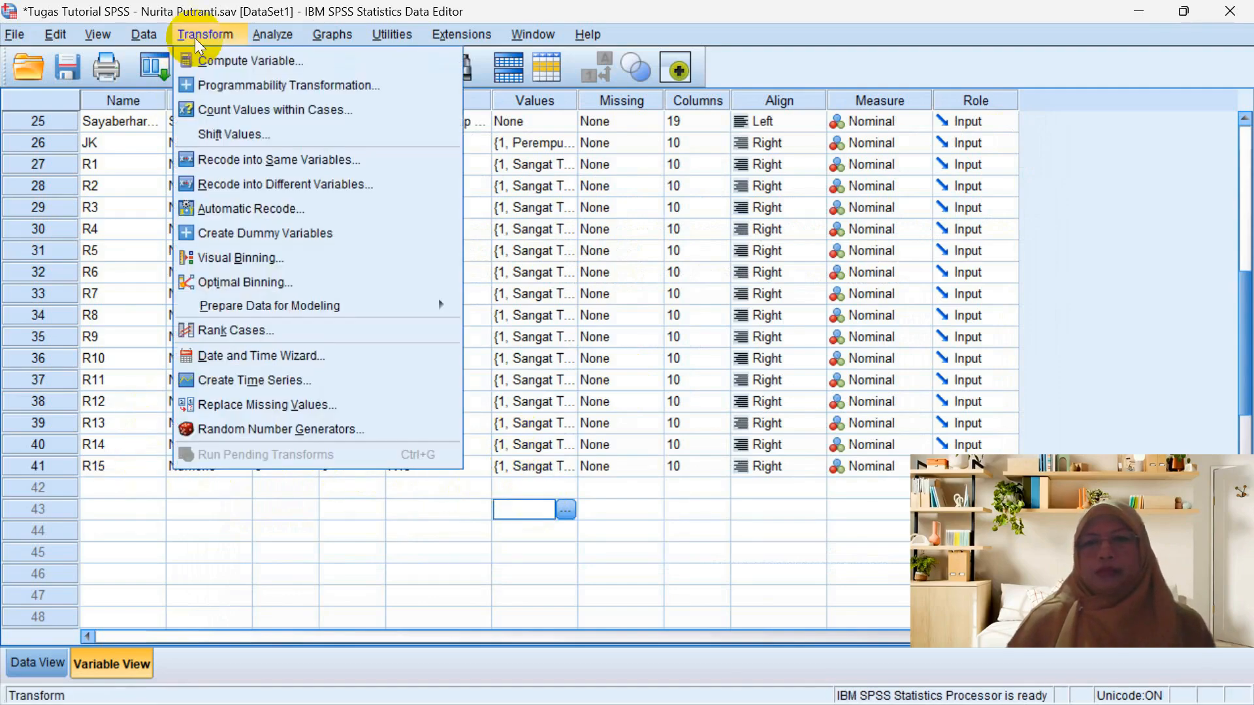
pyautogui.click(323, 177)
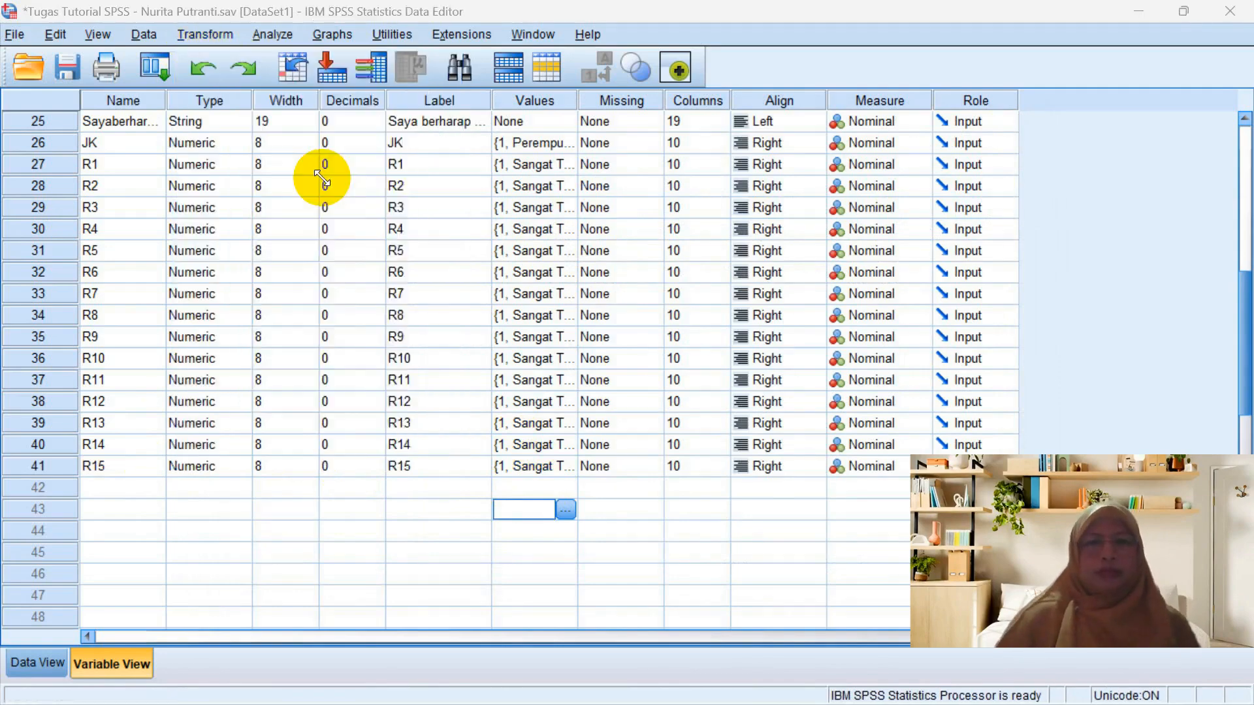
pyautogui.click(586, 247)
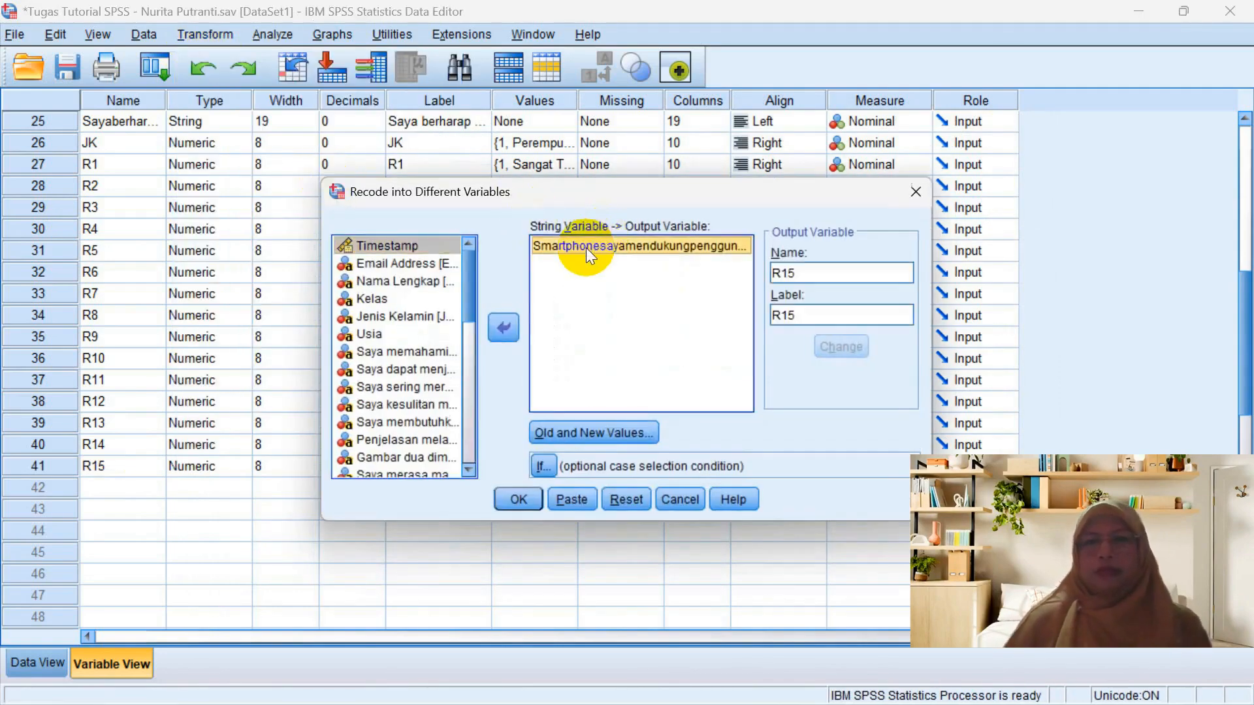
pyautogui.click(504, 327)
pyautogui.scroll(-6, 467, 465)
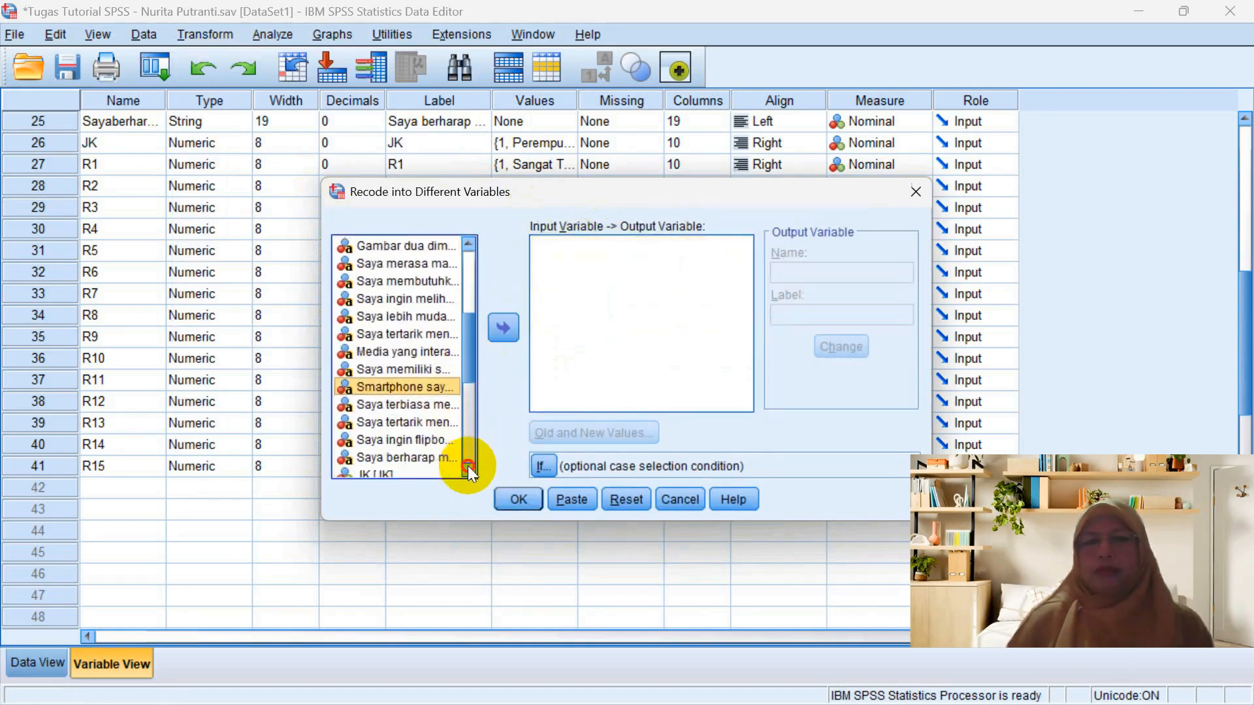
pyautogui.click(428, 387)
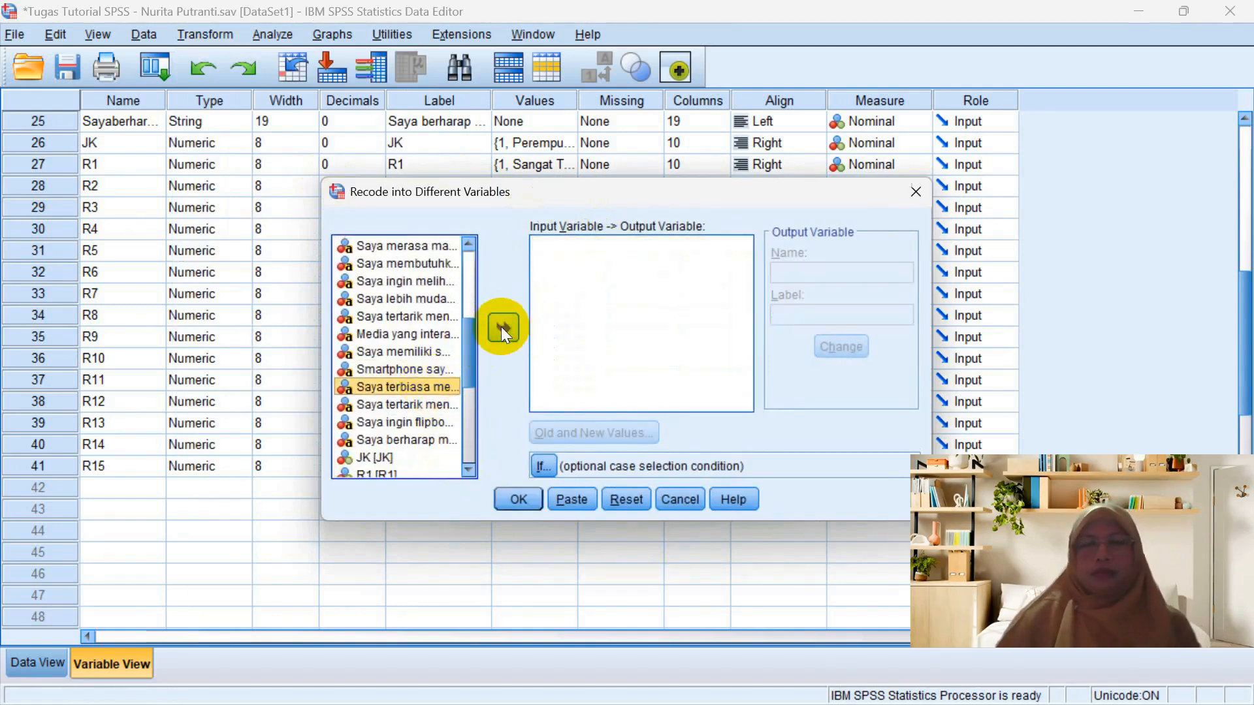
pyautogui.click(502, 330)
# Name and label the output variable R16 for the "Saya terbiasa menggunakan aplikasi" item and apply the change.
pyautogui.click(797, 271)
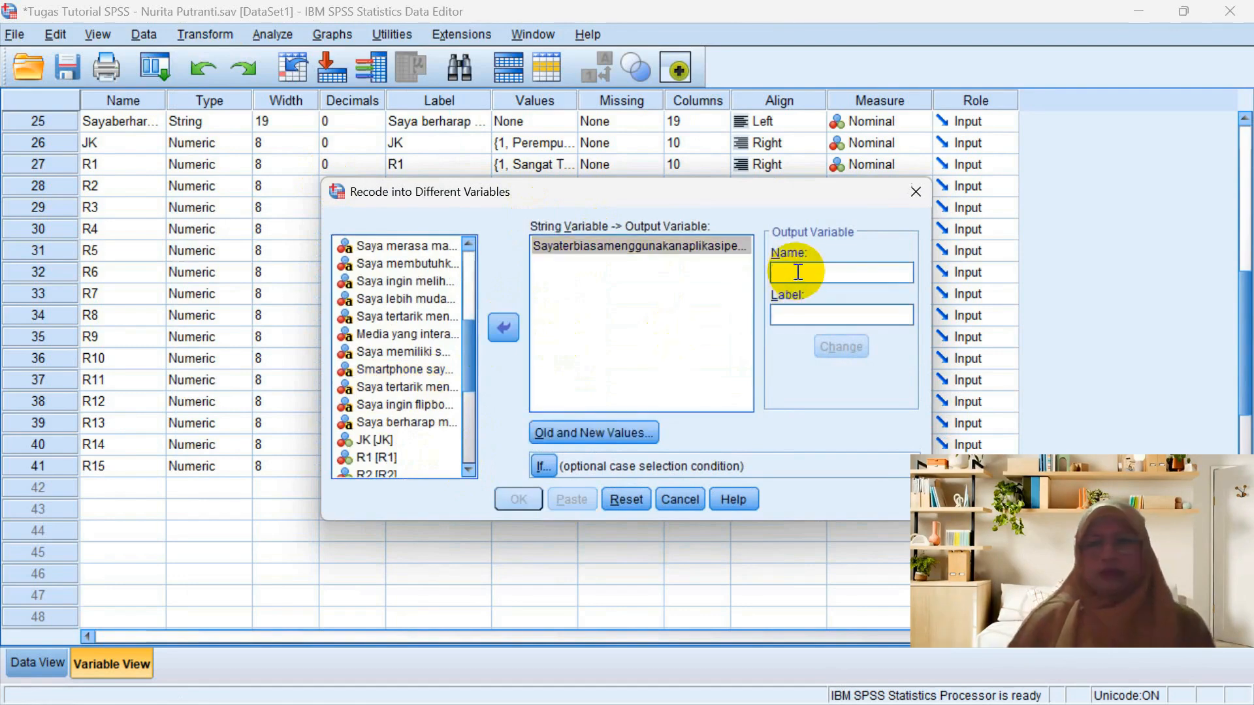
pyautogui.write('R16')
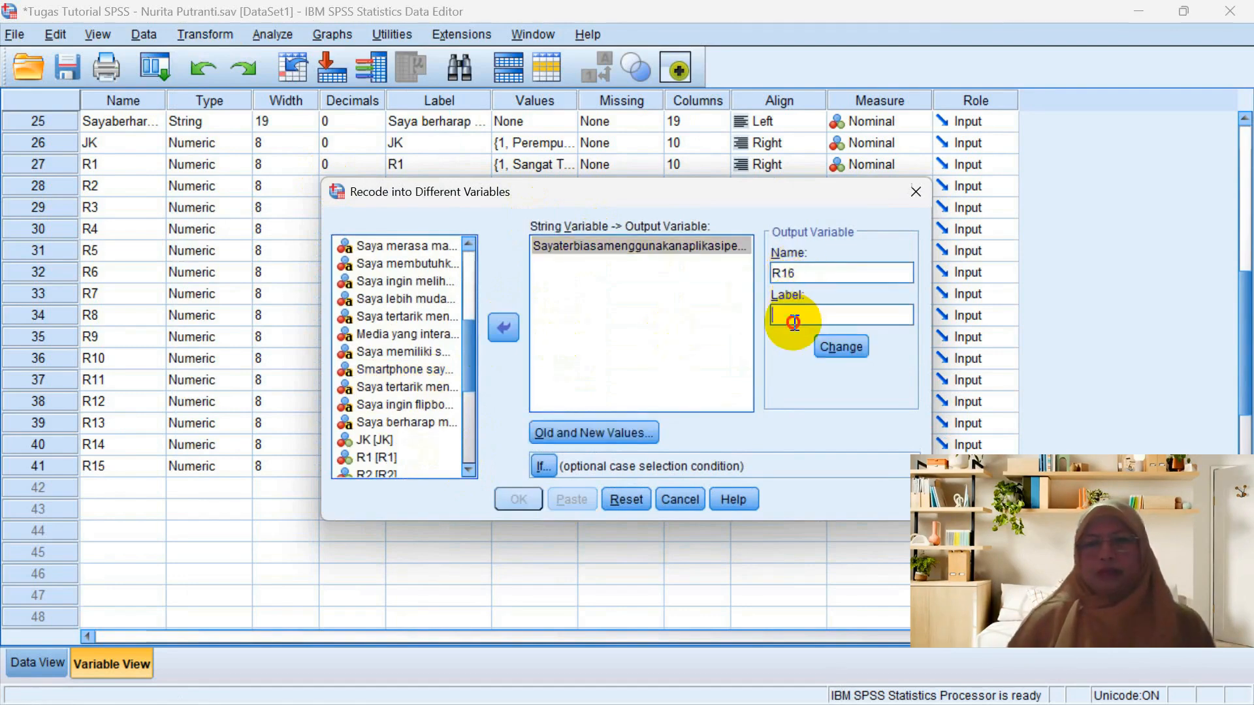
pyautogui.click(794, 320)
pyautogui.write('R16')
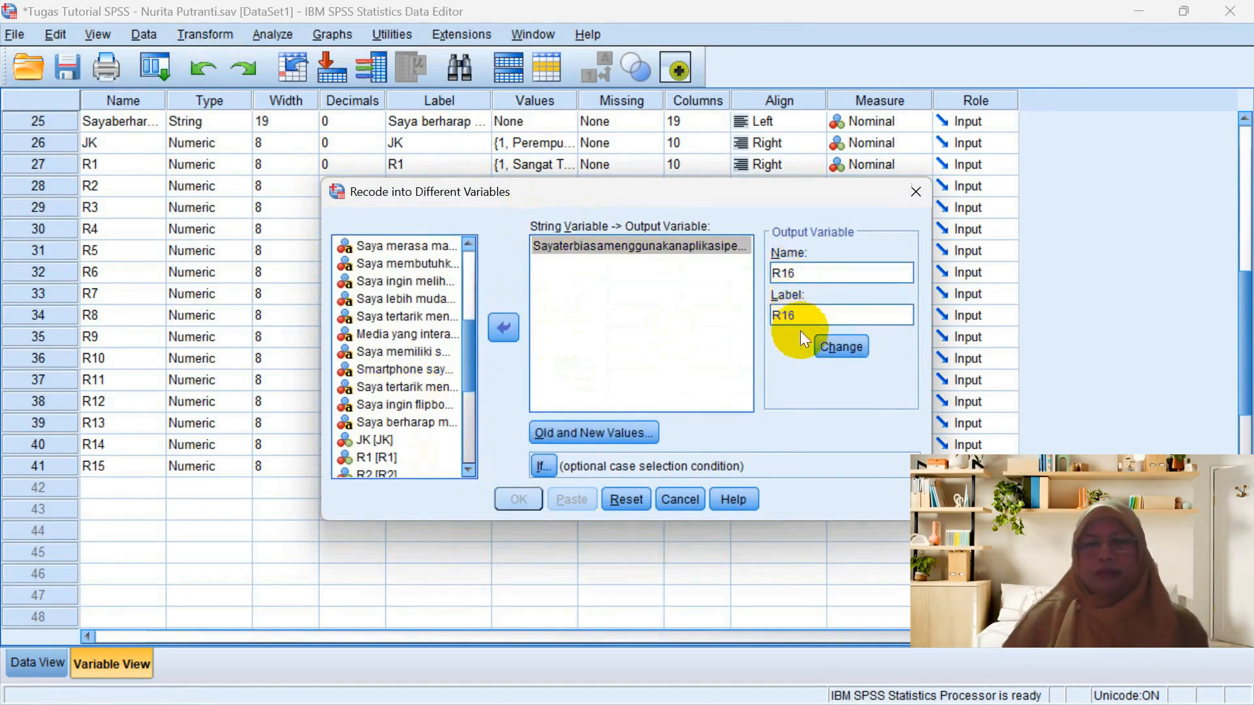
pyautogui.click(841, 347)
# Check the old-to-new value mapping, run the recode into R16 with it, and discard the output window without saving.
pyautogui.click(637, 432)
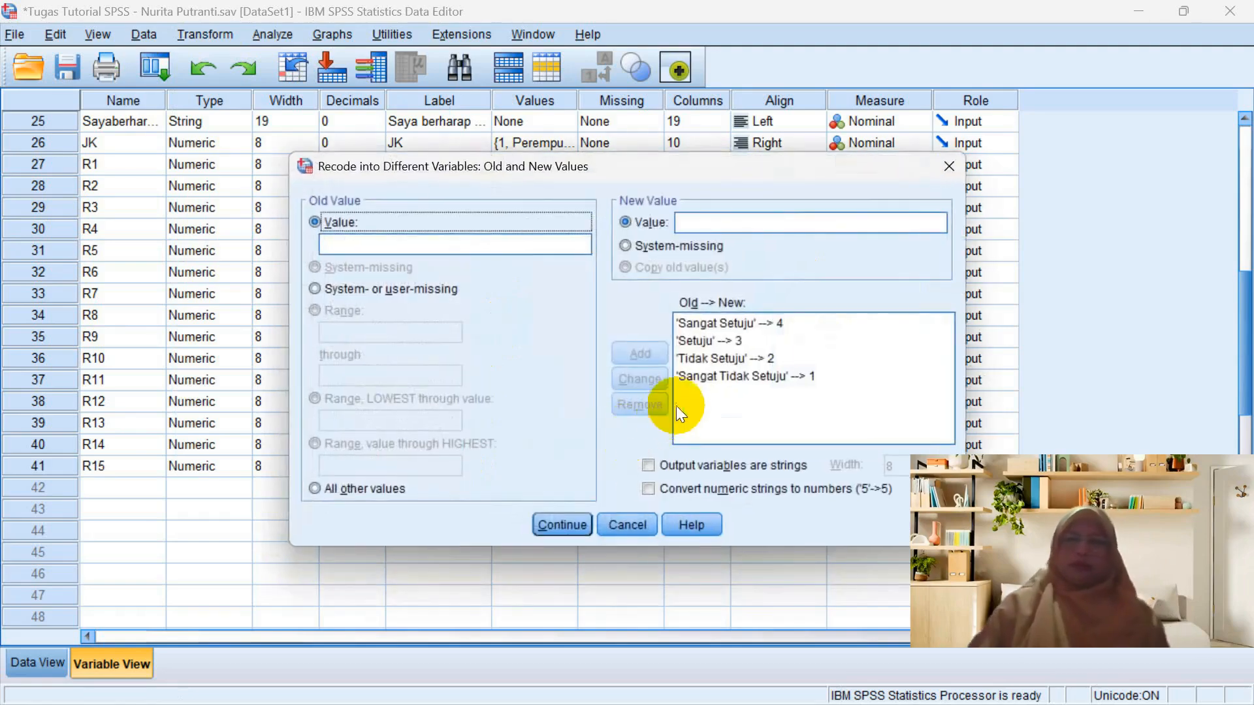
pyautogui.click(566, 520)
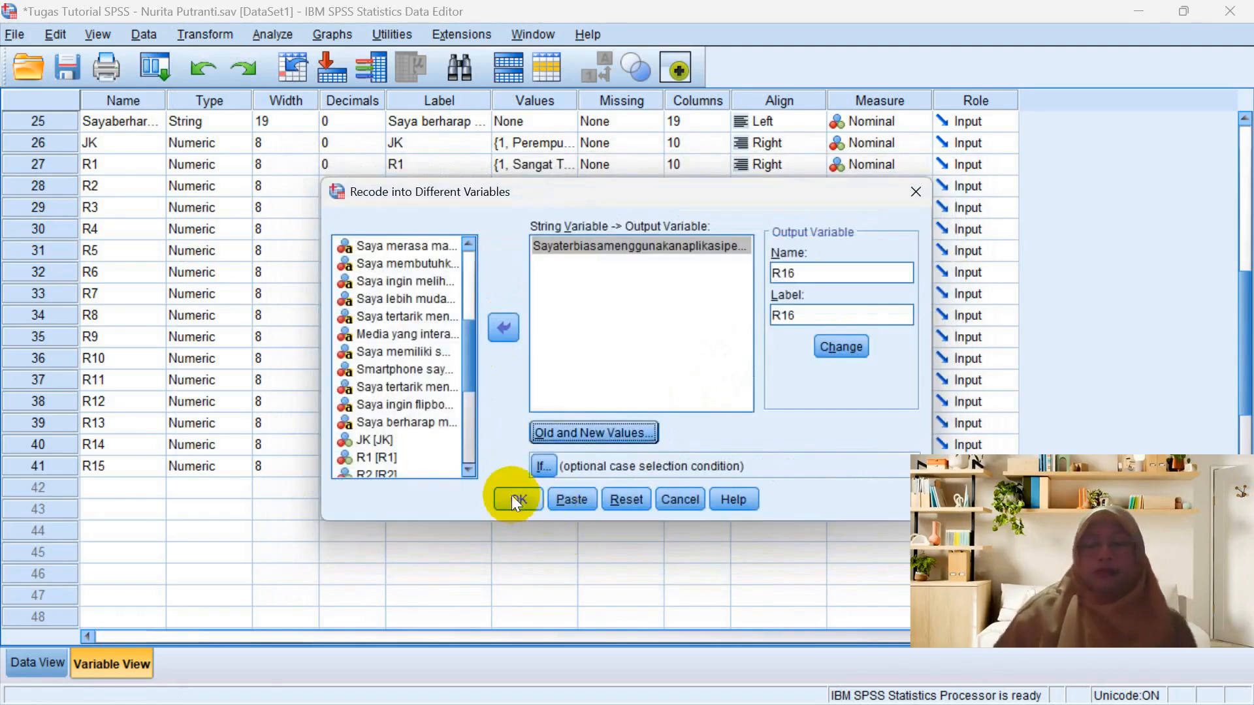
pyautogui.click(513, 496)
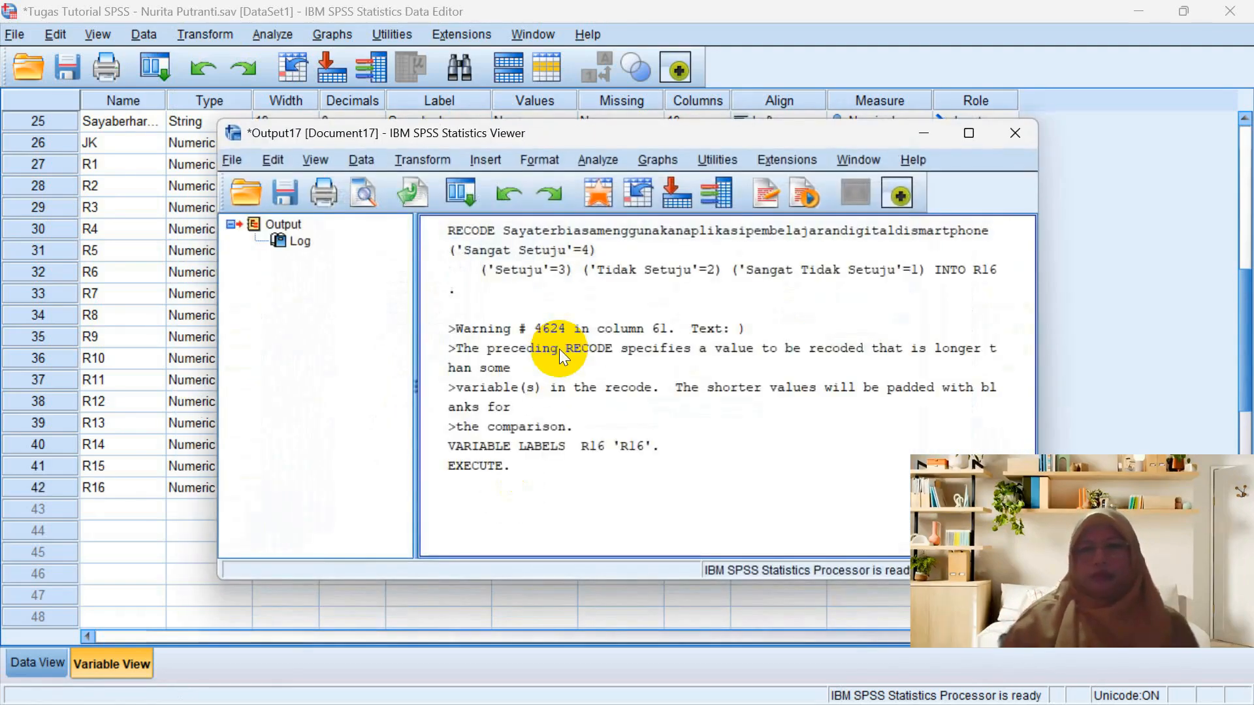
pyautogui.click(1008, 134)
pyautogui.click(621, 388)
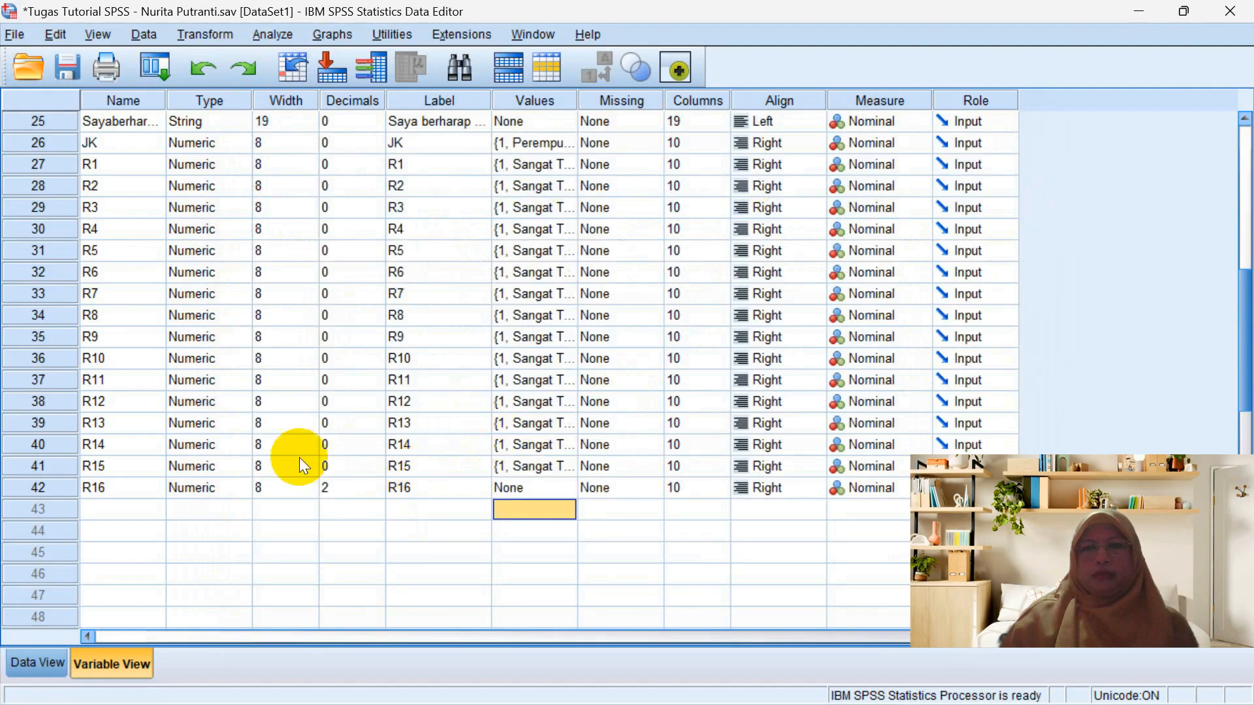
# Set the decimals of R16 to 0 and give it the same value labels as R15.
pyautogui.click(149, 511)
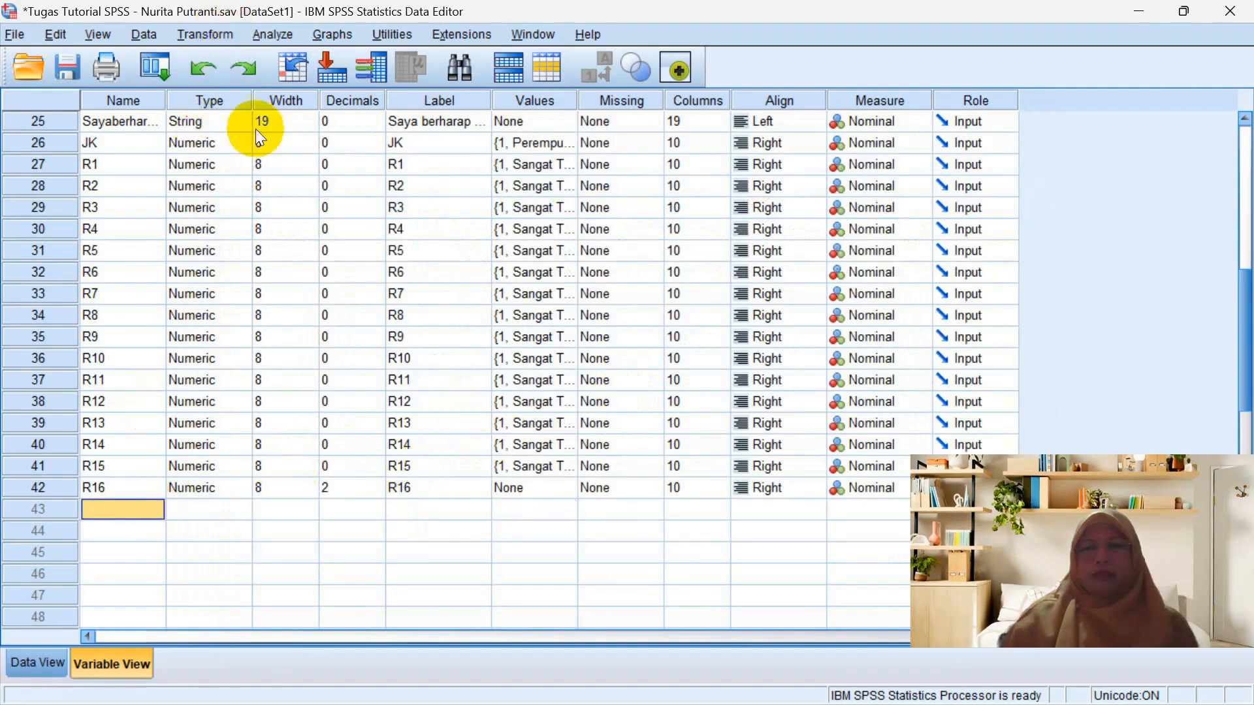
pyautogui.click(357, 488)
pyautogui.click(376, 493)
pyautogui.click(377, 493)
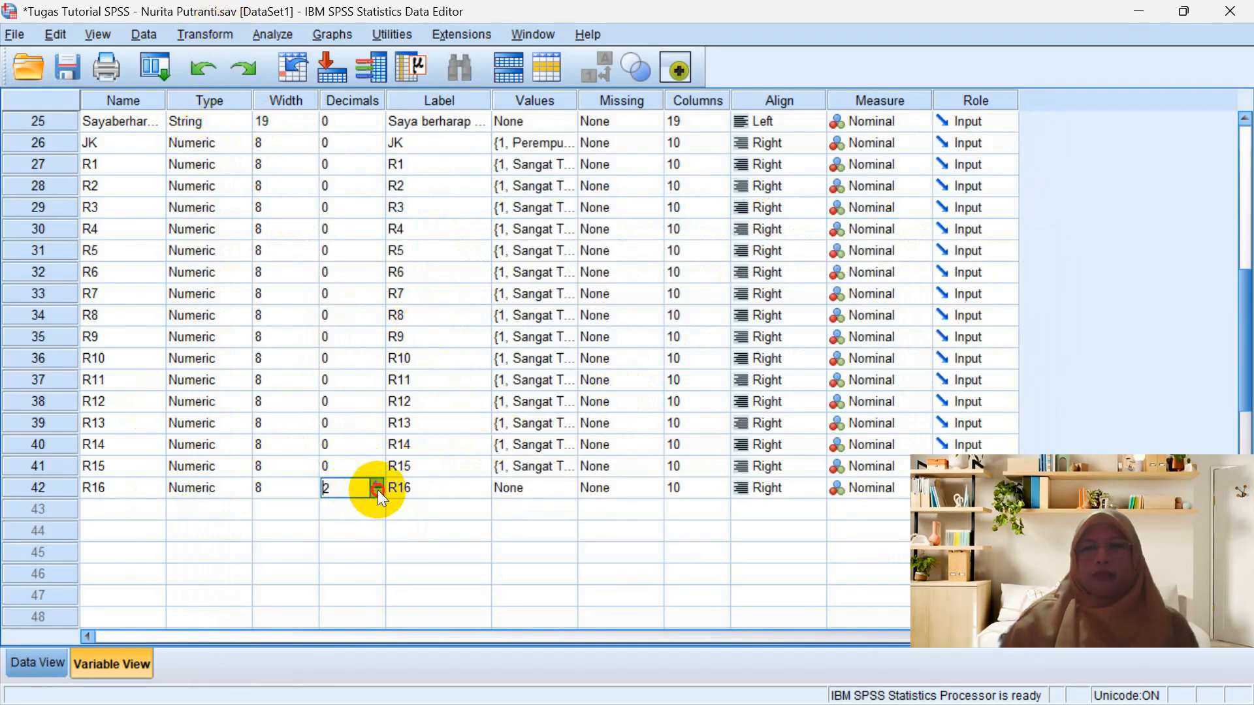
pyautogui.click(526, 465)
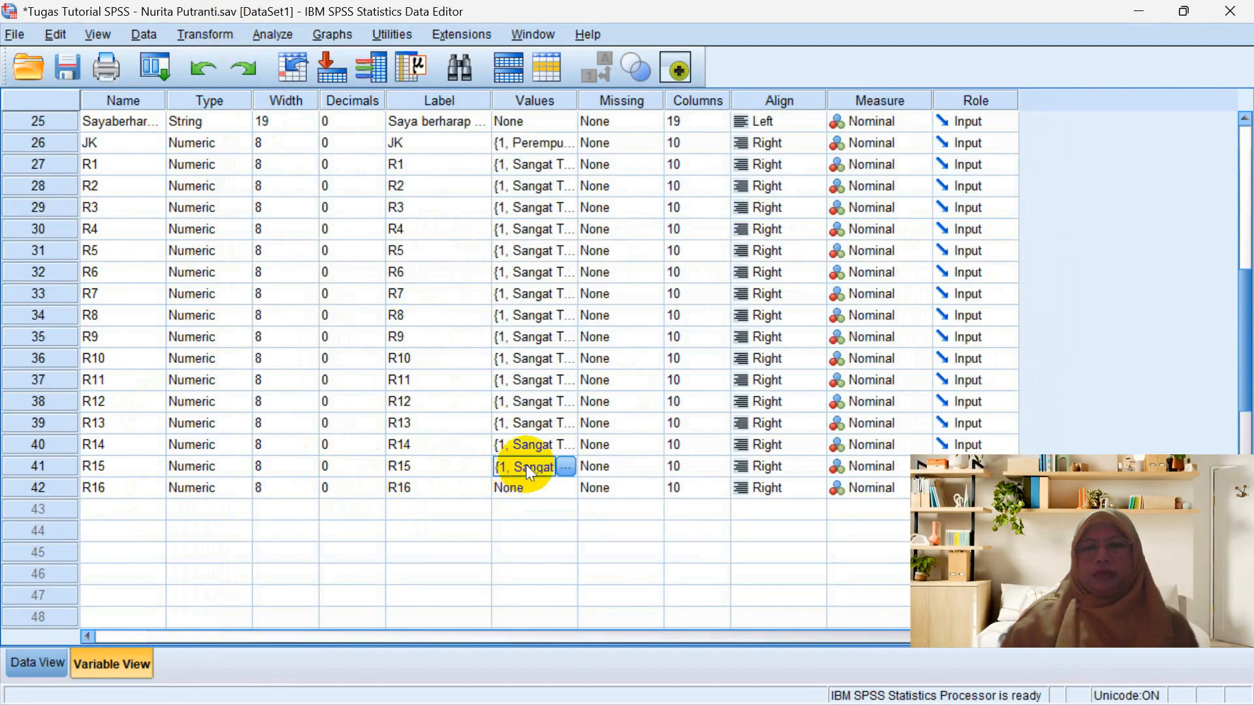
pyautogui.click(527, 489)
pyautogui.hotkey('ctrl', 'v')
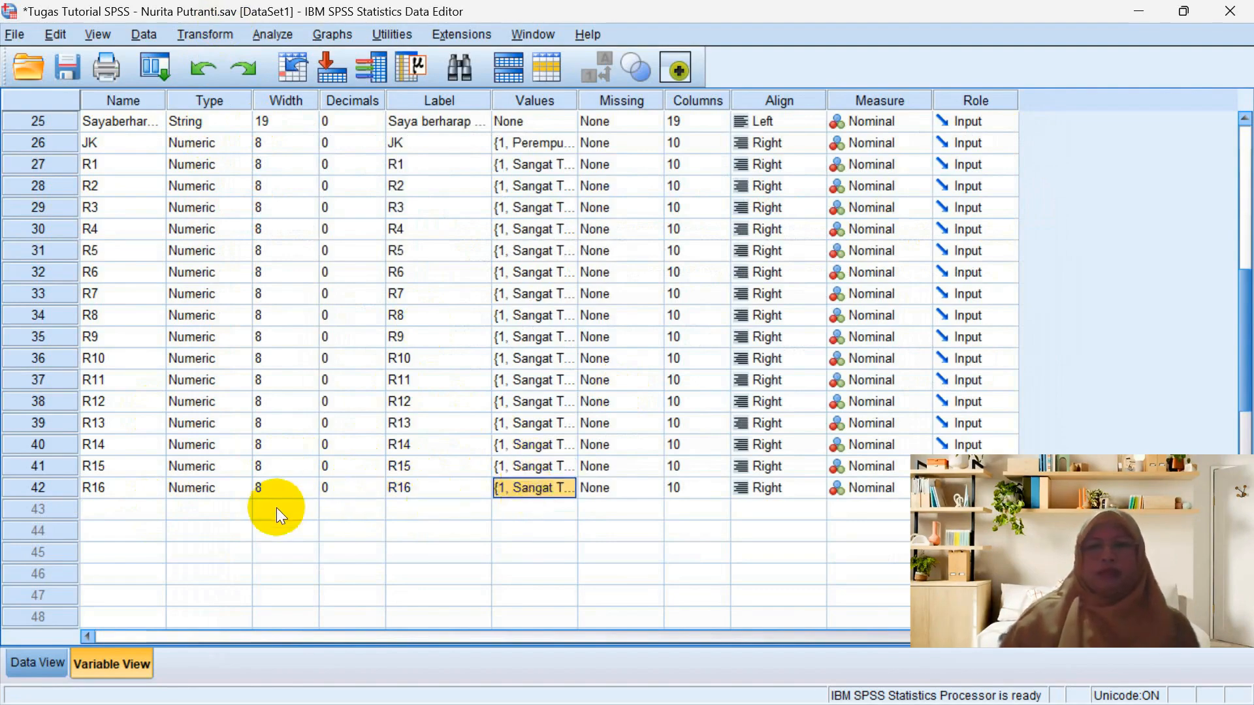
pyautogui.click(140, 513)
# In Recode into Different Variables, replace the "Saya terbiasa menggunakan aplikasi" input variable with the "Saya tertarik menggunakan flipbook" item.
pyautogui.click(213, 37)
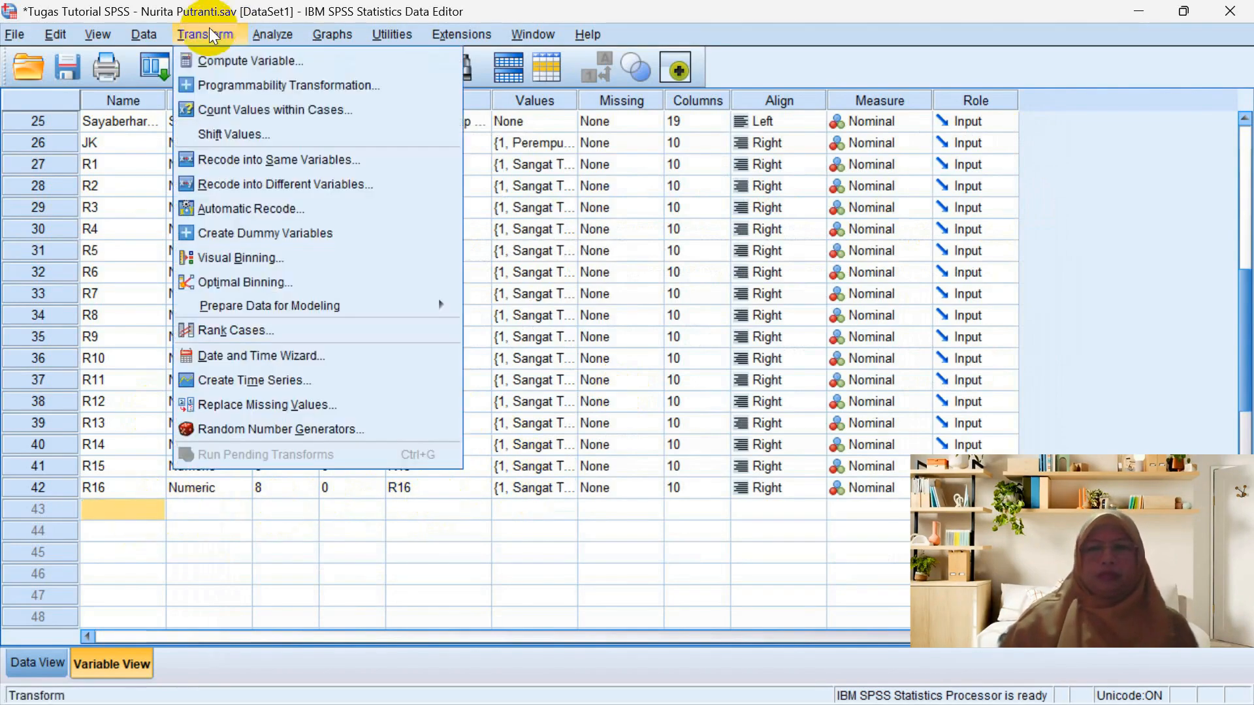
pyautogui.click(327, 185)
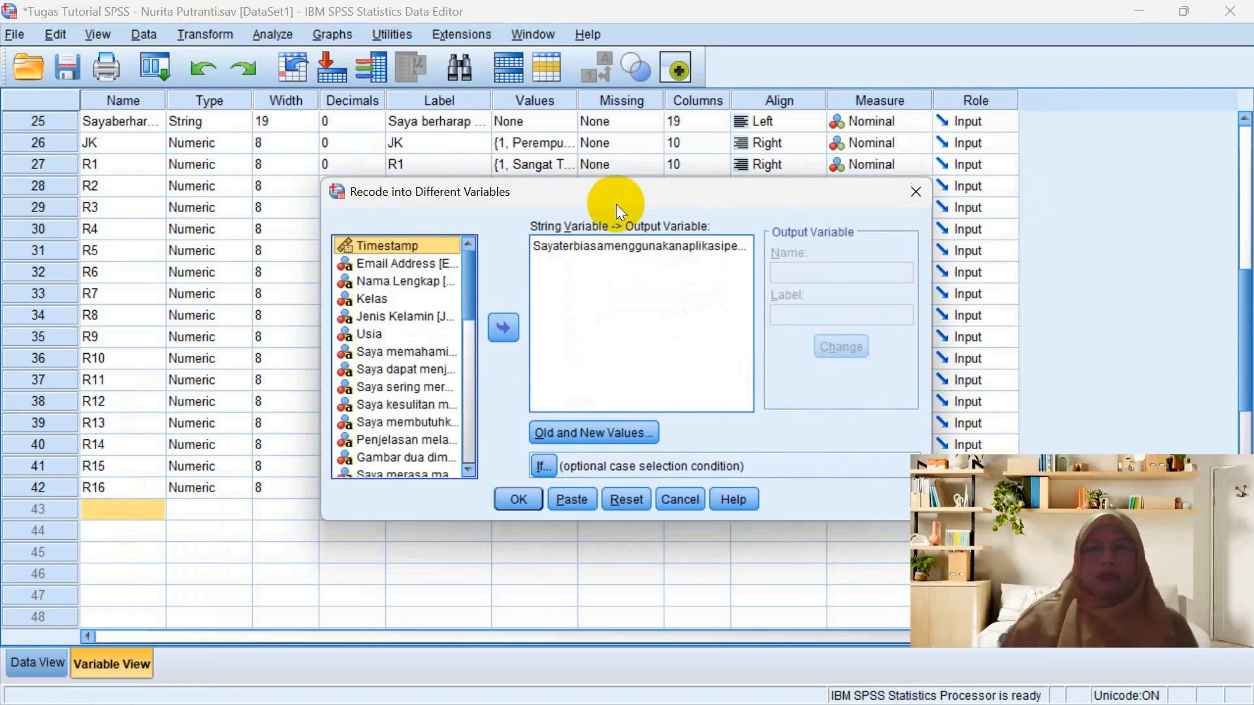
pyautogui.click(612, 243)
pyautogui.click(500, 321)
pyautogui.click(468, 467)
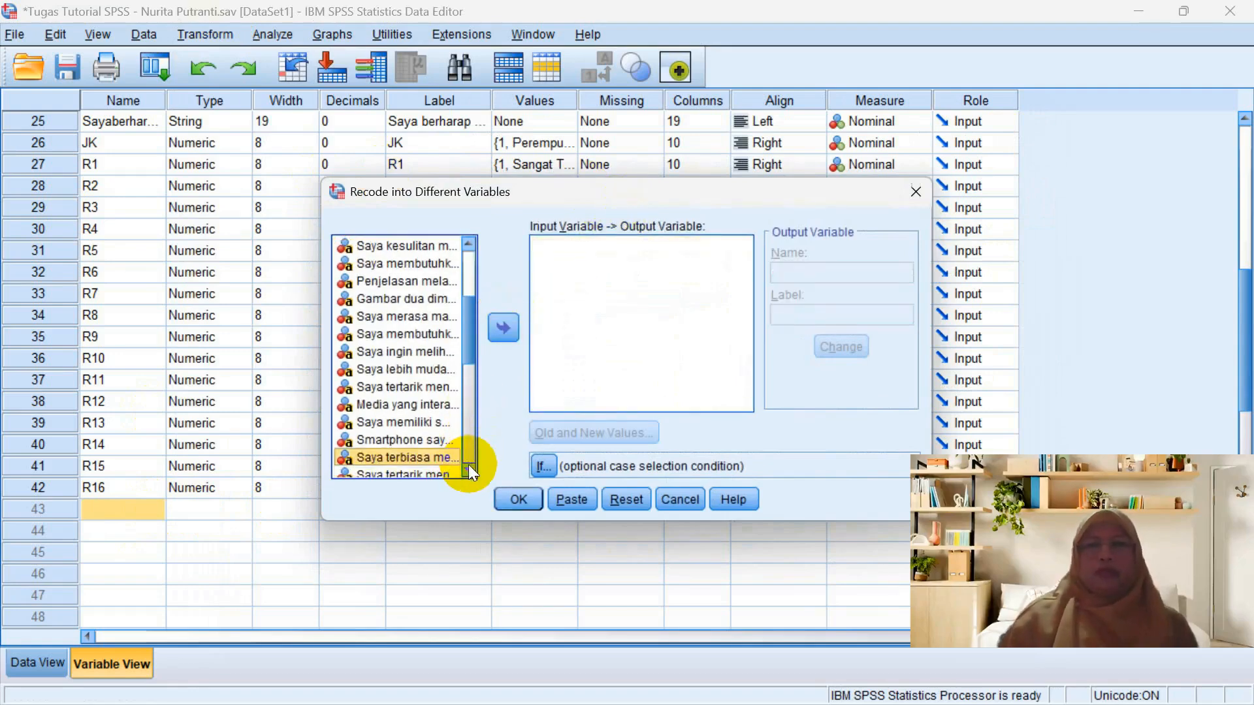
pyautogui.click(468, 464)
pyautogui.click(468, 464)
pyautogui.click(468, 464)
pyautogui.click(468, 464)
pyautogui.click(421, 404)
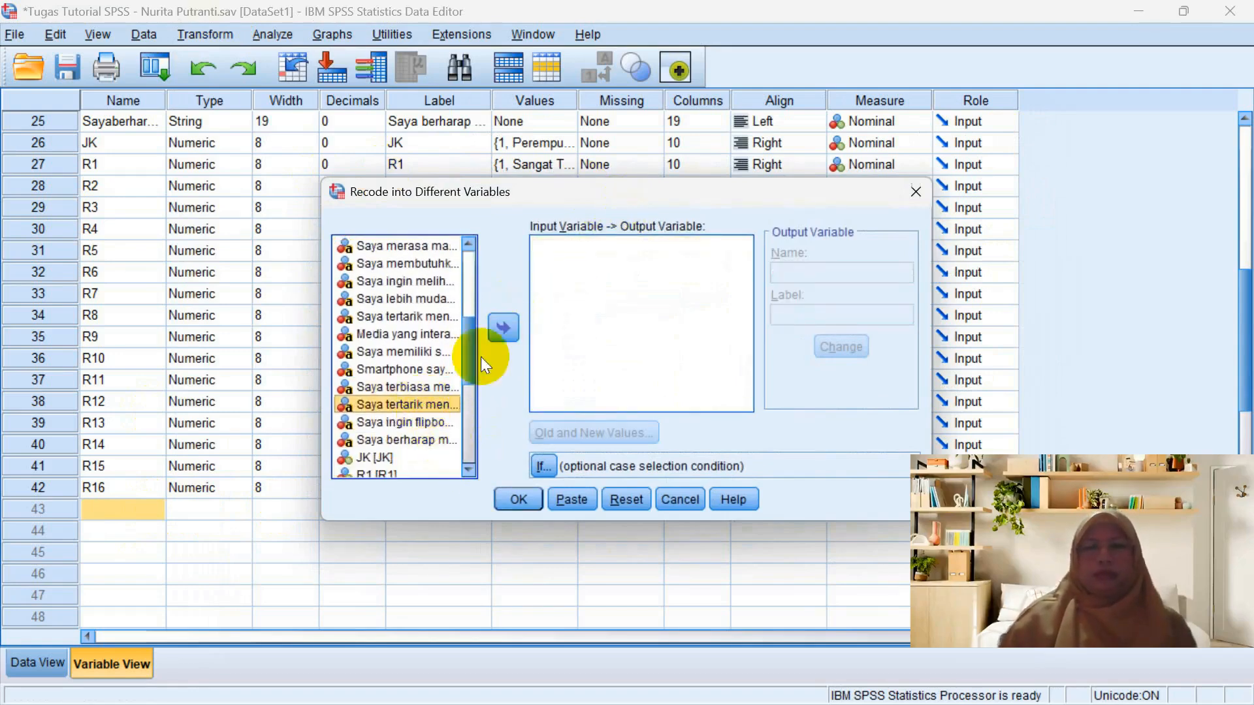
pyautogui.click(503, 328)
# Name and label the output variable R17 for the "Saya tertarik menggunakan flipbook" item and apply the change.
pyautogui.click(787, 271)
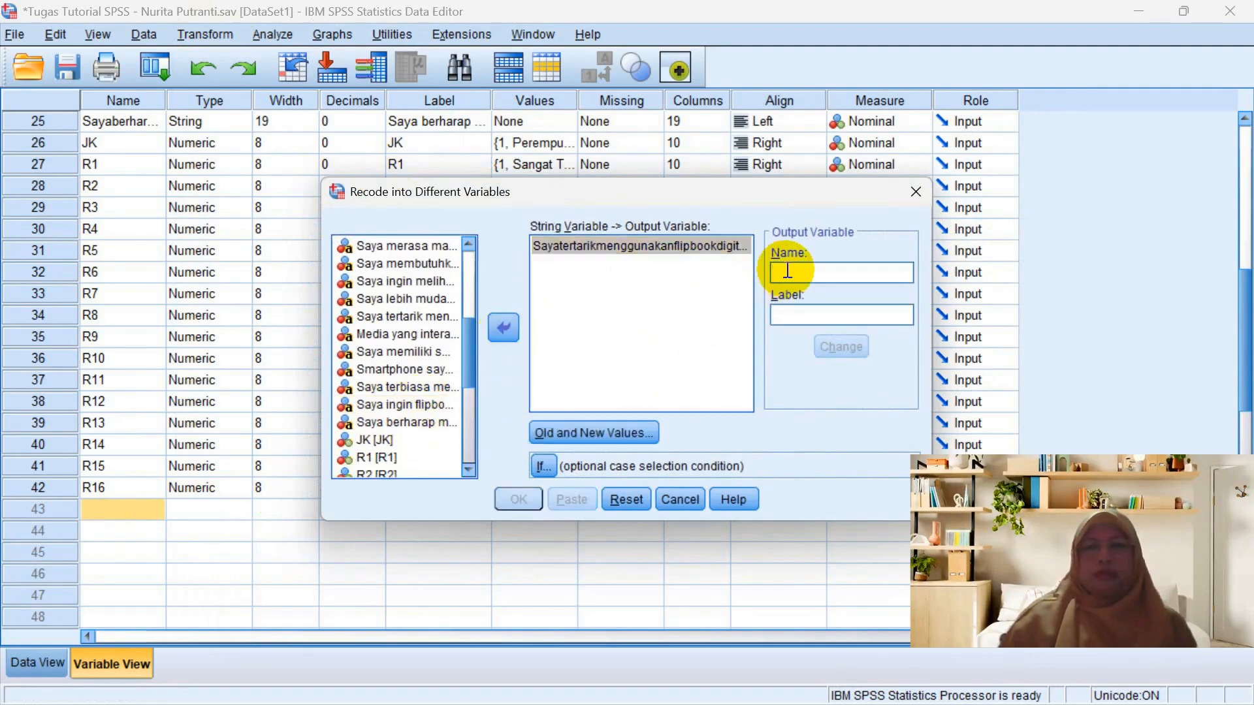
pyautogui.write('R17')
pyautogui.click(788, 317)
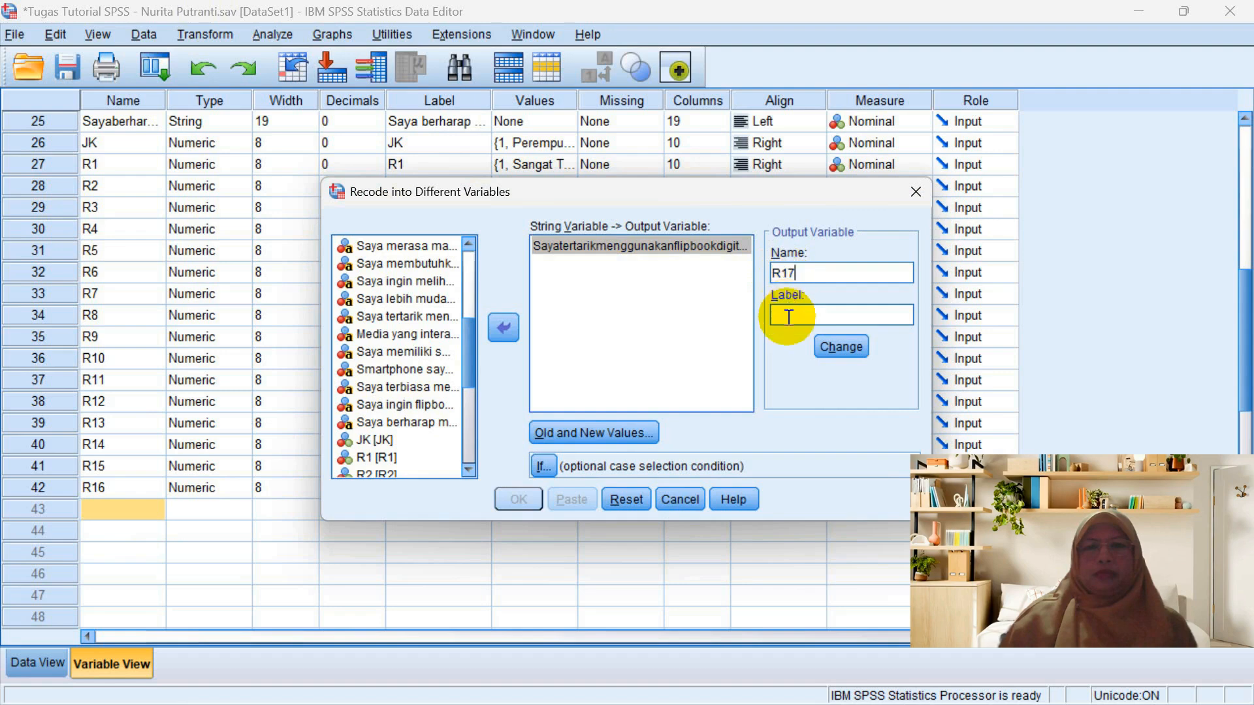
pyautogui.write('R17')
pyautogui.click(828, 343)
# Check the old-to-new value mapping, run the recode into R17 with it, and discard the output window without saving.
pyautogui.click(630, 431)
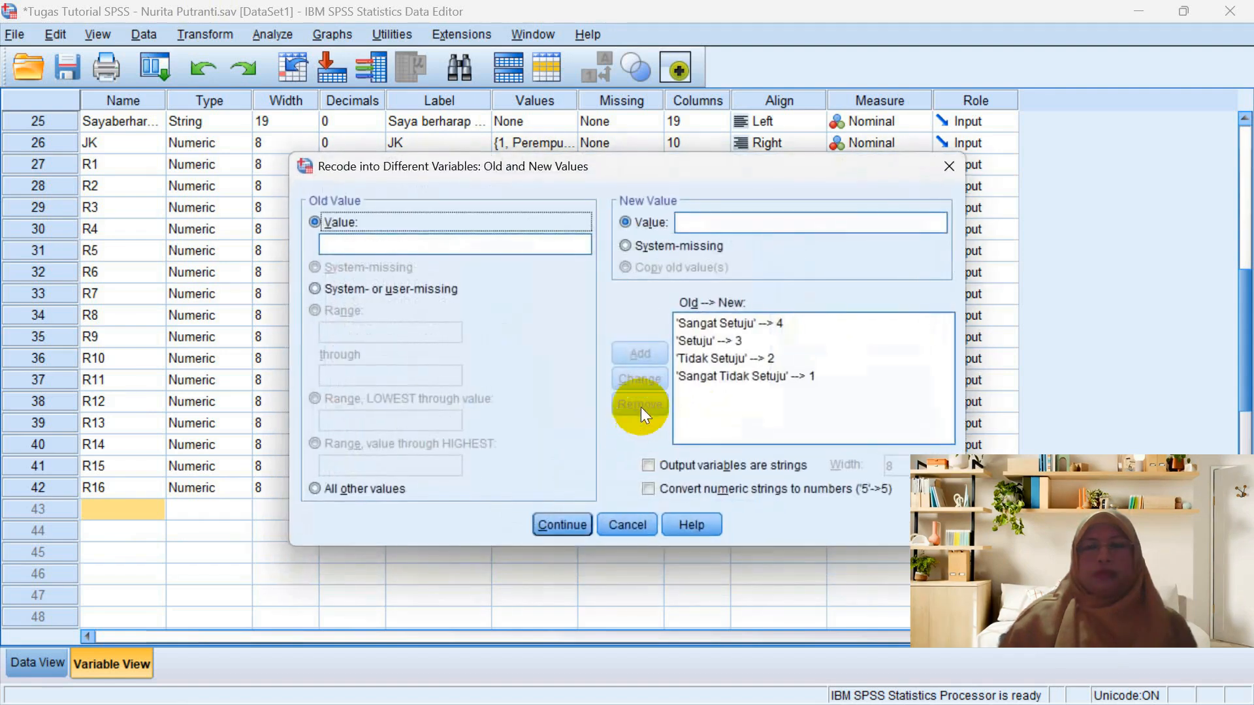
pyautogui.click(574, 528)
pyautogui.click(525, 496)
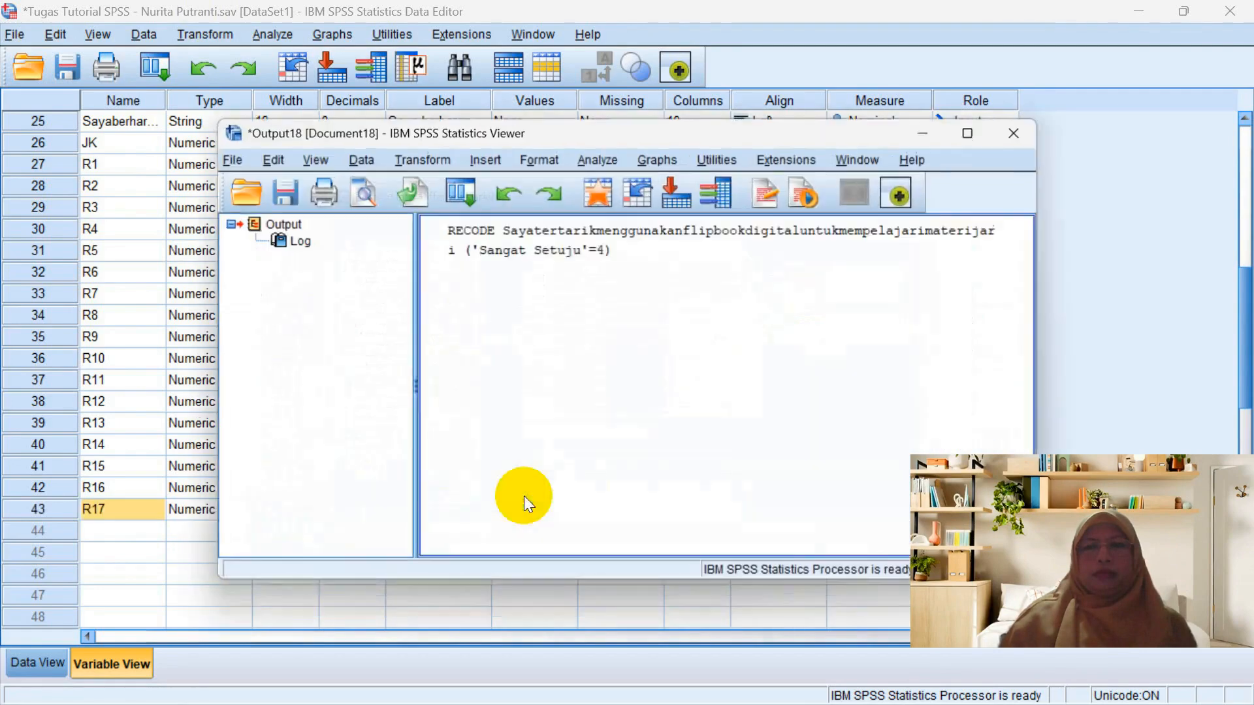
pyautogui.click(1014, 133)
pyautogui.click(620, 386)
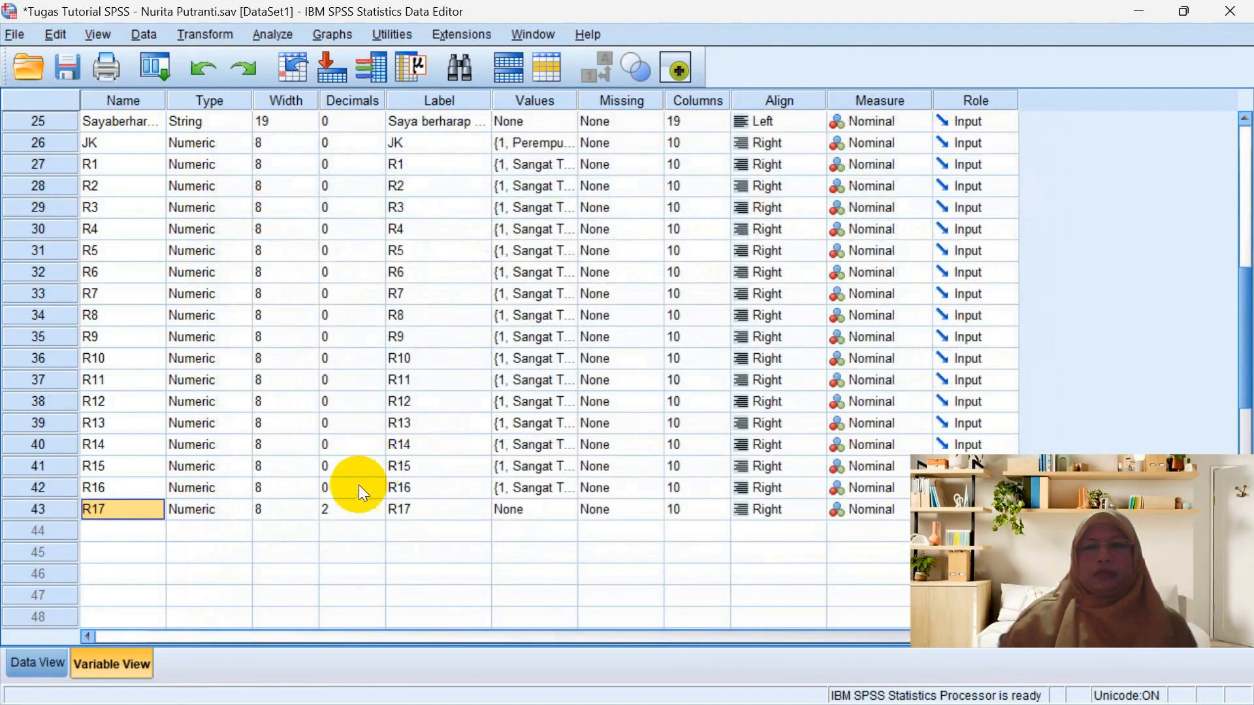
# Set the decimals of R17 to 0 and give it the same value labels as R16.
pyautogui.click(351, 509)
pyautogui.click(376, 514)
pyautogui.click(375, 511)
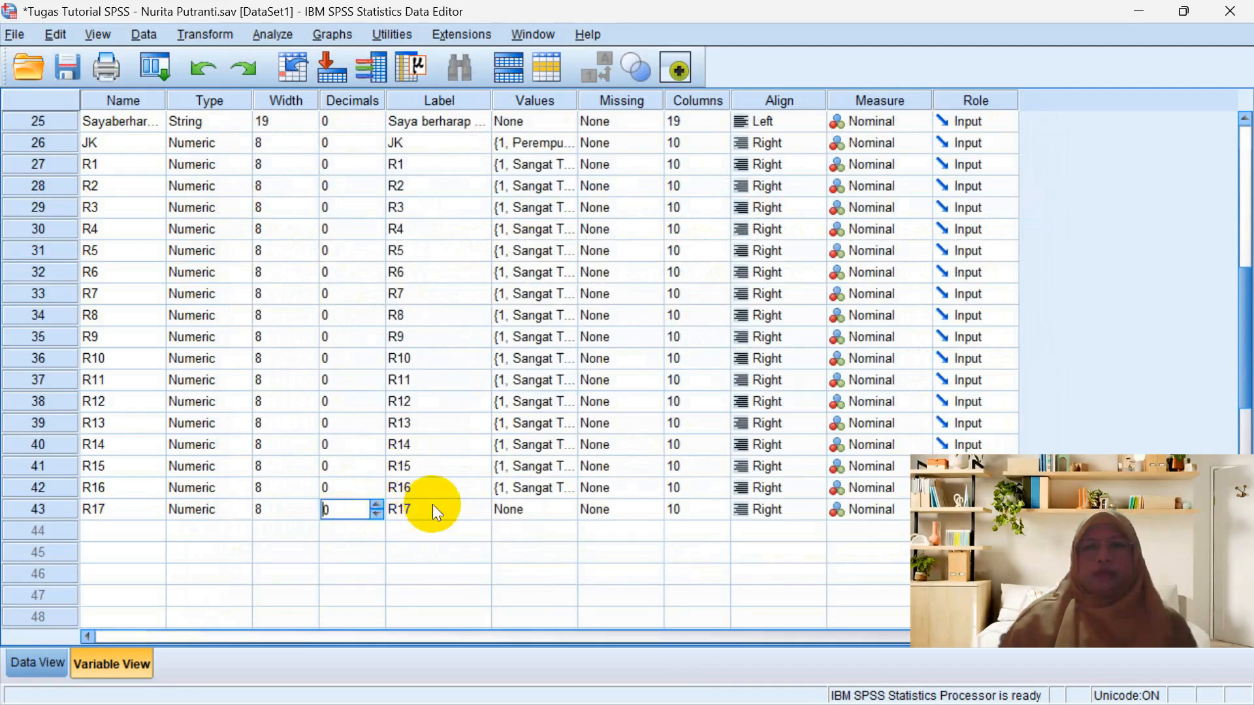
pyautogui.click(528, 500)
pyautogui.click(534, 494)
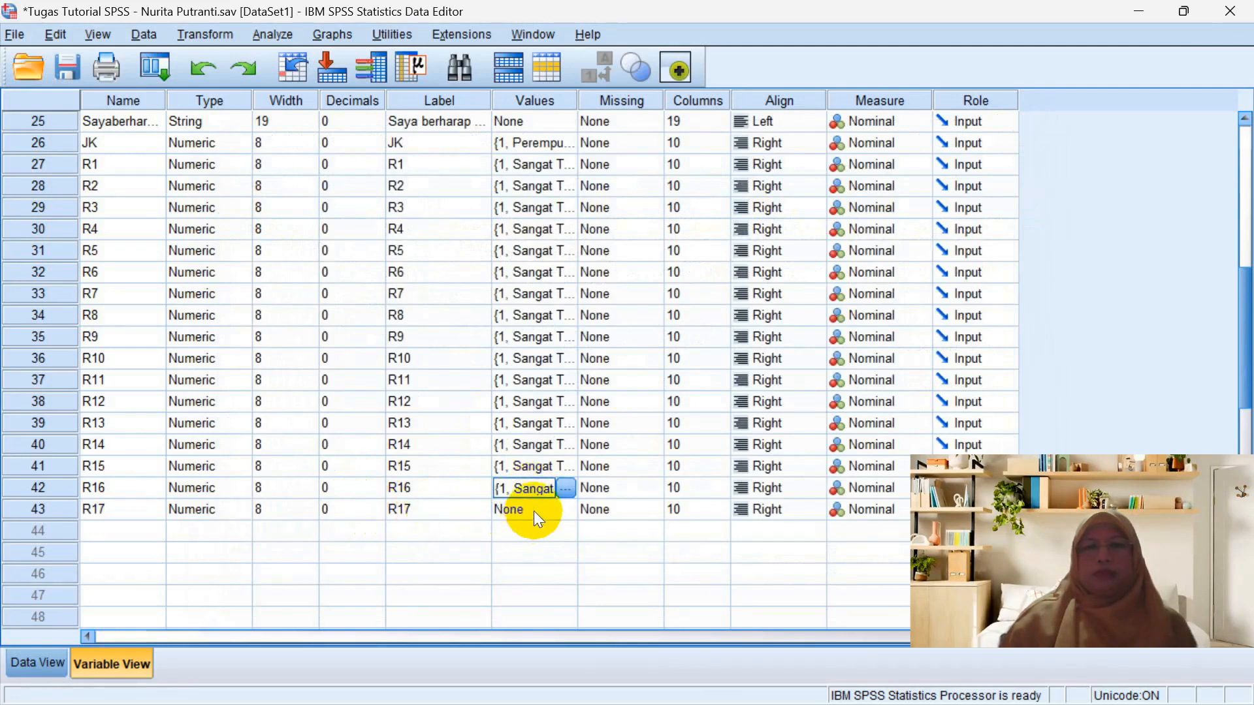
pyautogui.click(534, 511)
pyautogui.hotkey('ctrl', 'v')
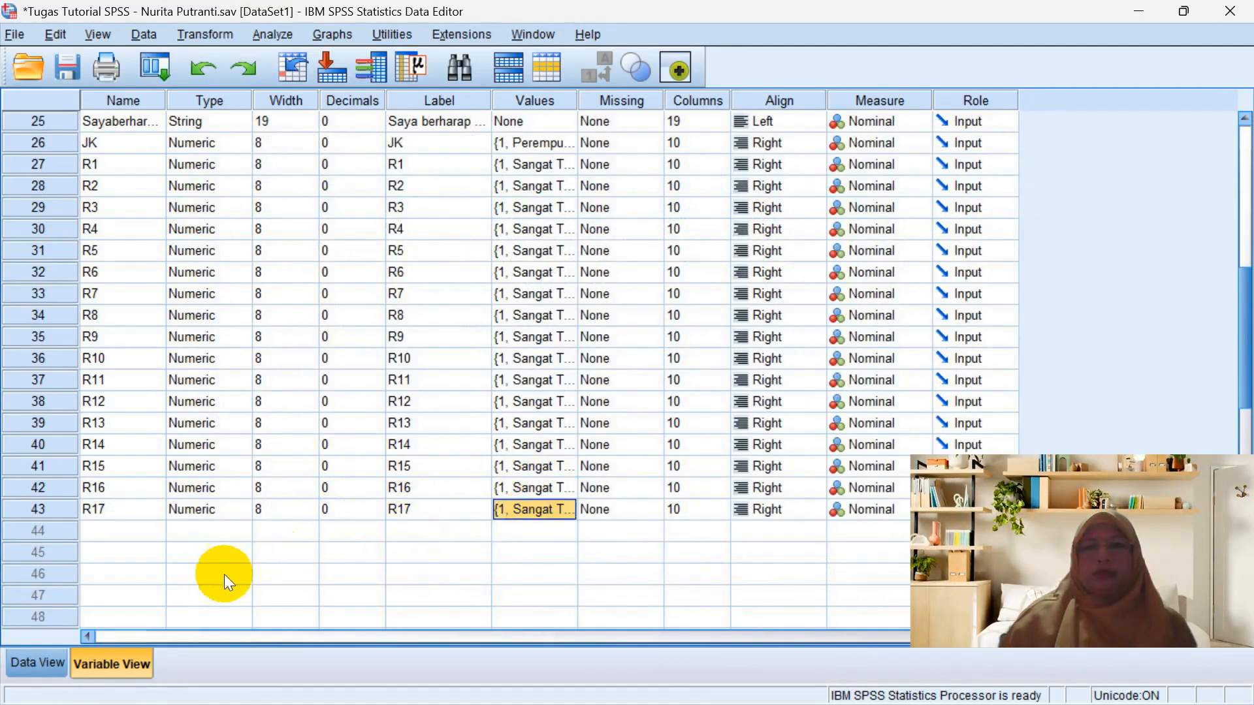
pyautogui.click(201, 531)
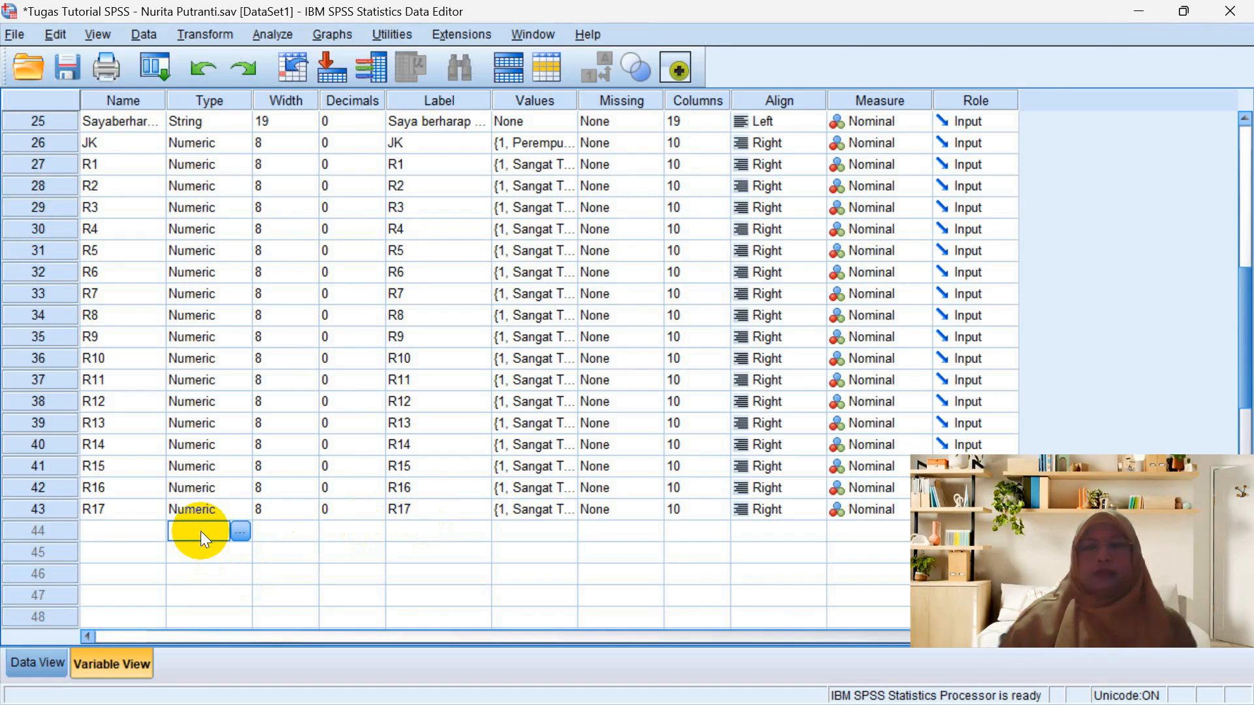
# In Recode into Different Variables, replace the "Saya tertarik menggunakan flipbook" input variable with the "Saya ingin flipbook dilengkapi" item.
pyautogui.click(227, 42)
pyautogui.click(269, 178)
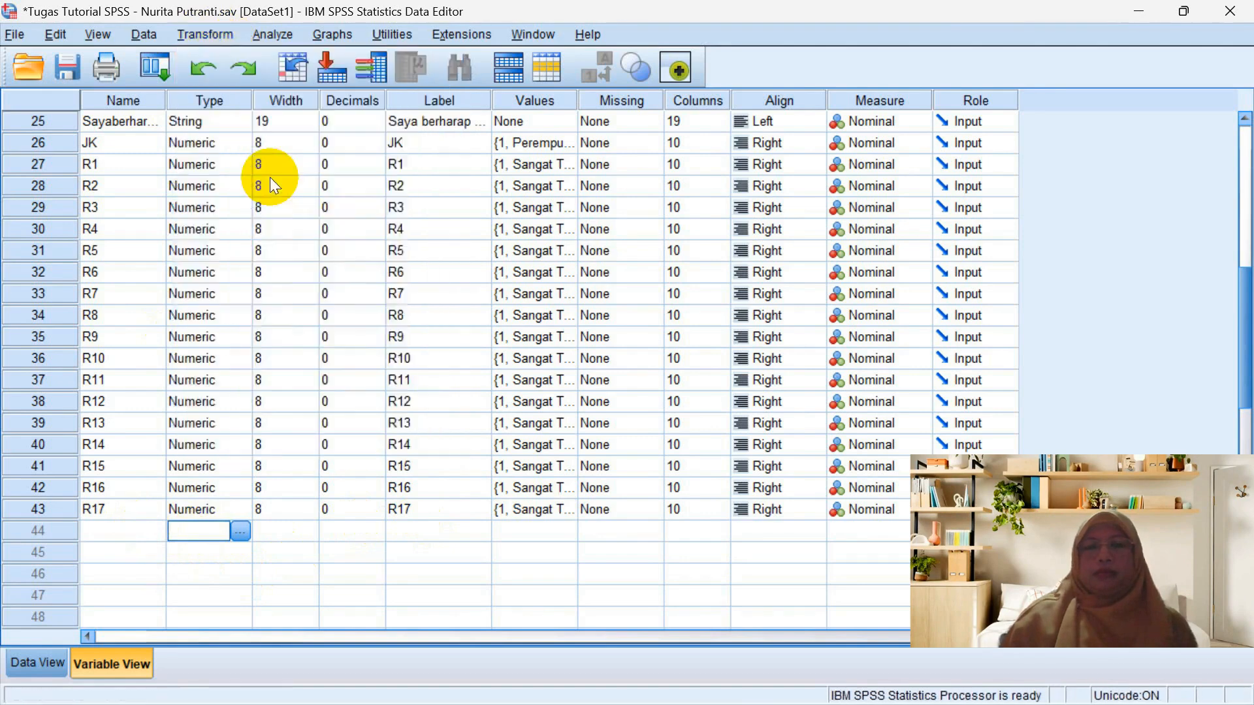
pyautogui.click(559, 244)
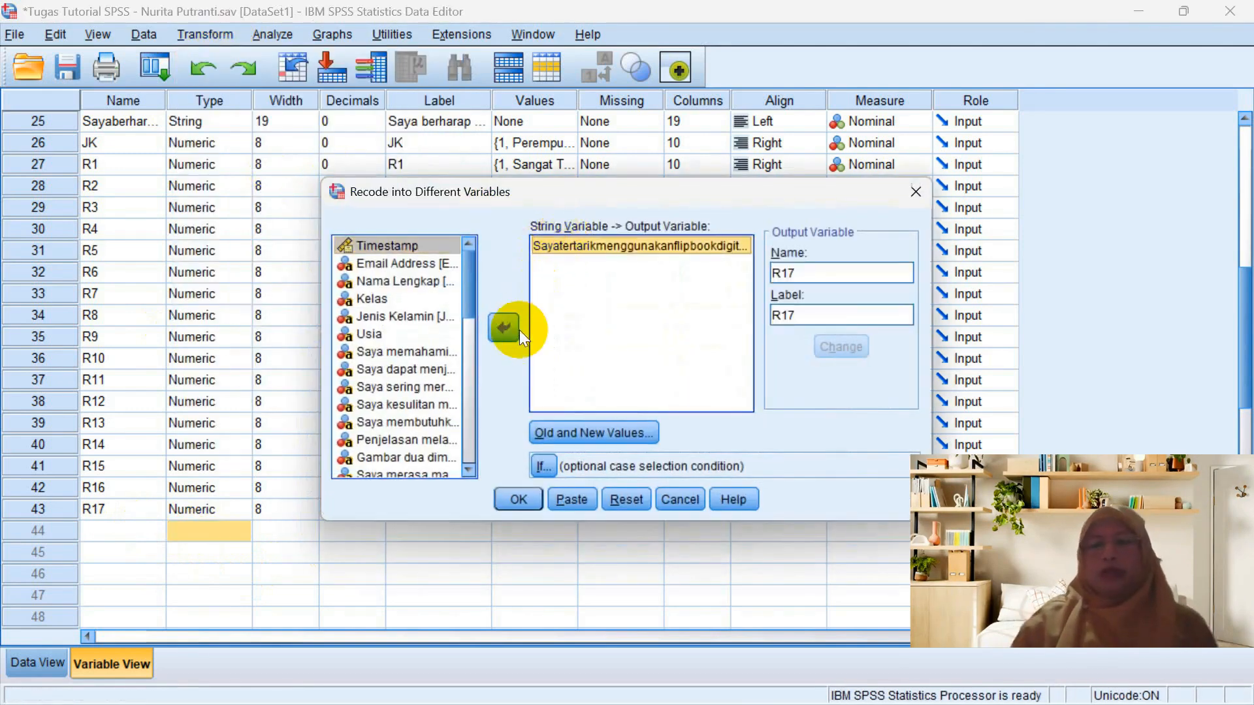
pyautogui.click(503, 328)
pyautogui.click(470, 469)
pyautogui.click(470, 469)
pyautogui.click(470, 469)
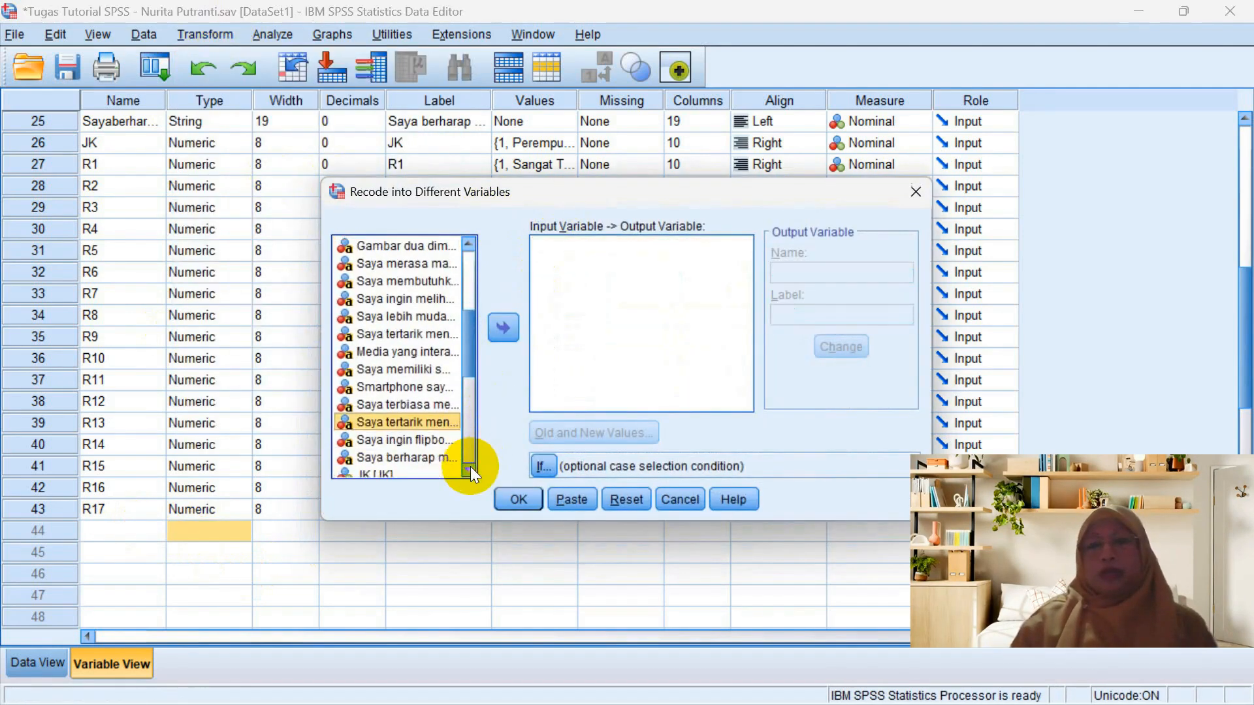
pyautogui.click(470, 466)
pyautogui.click(432, 423)
pyautogui.click(503, 329)
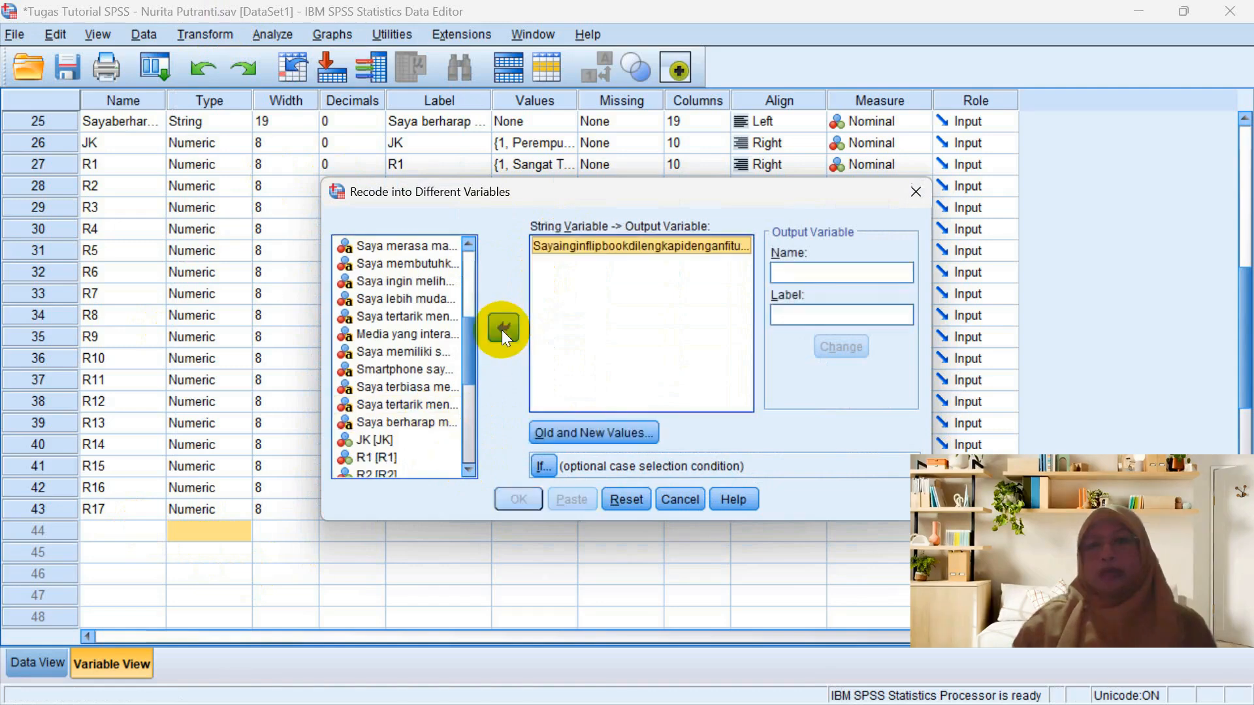
# Name and label the output variable R18 for the "Saya ingin flipbook dilengkapi" item and apply the change.
pyautogui.click(792, 272)
pyautogui.write('R18')
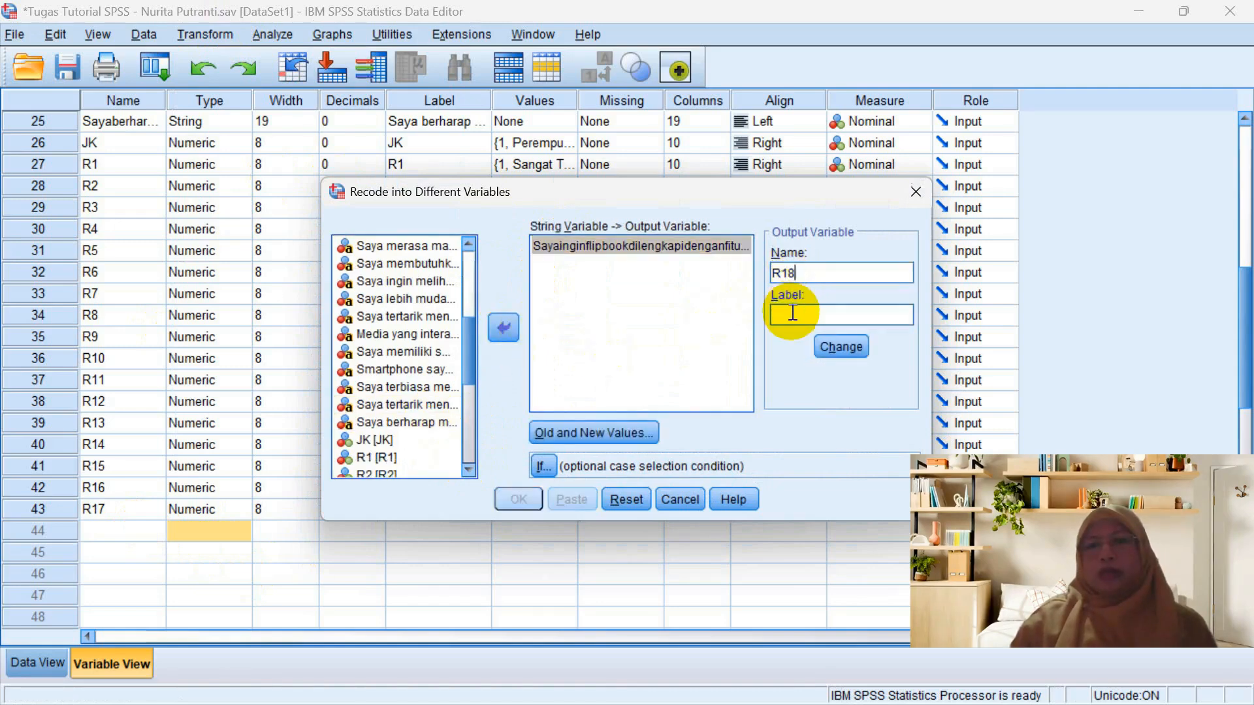
pyautogui.click(792, 313)
pyautogui.write('R18')
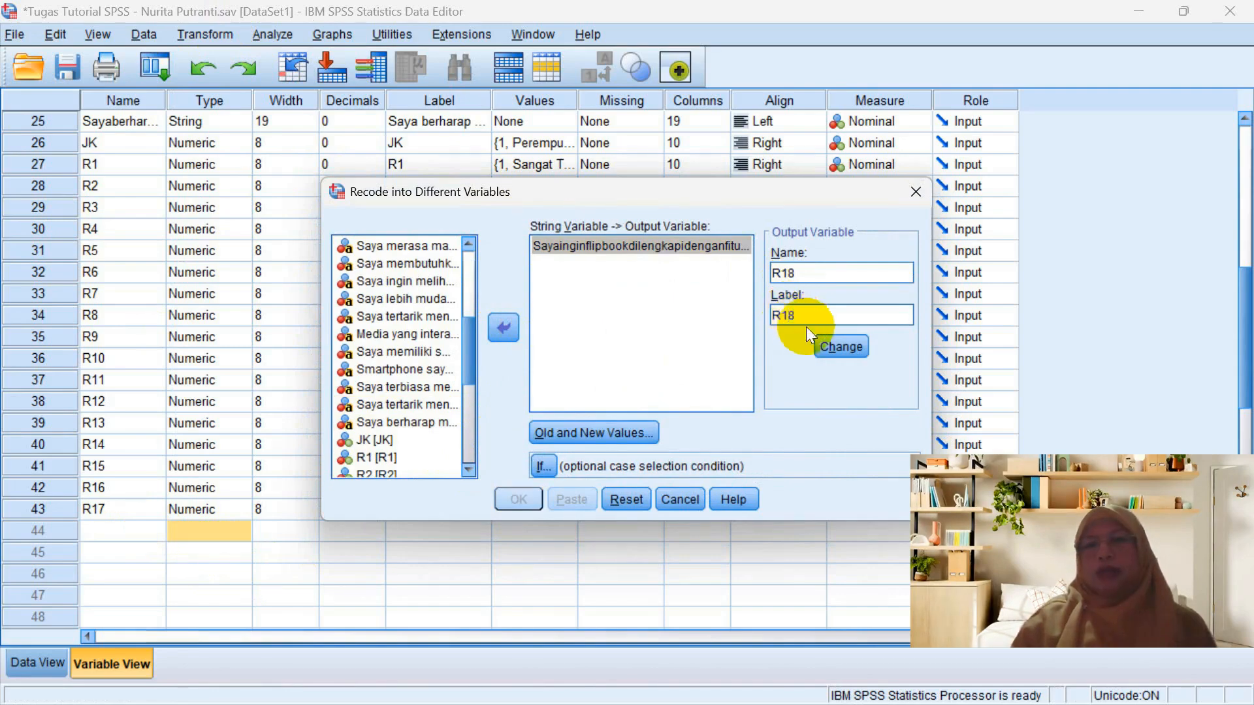
pyautogui.click(843, 348)
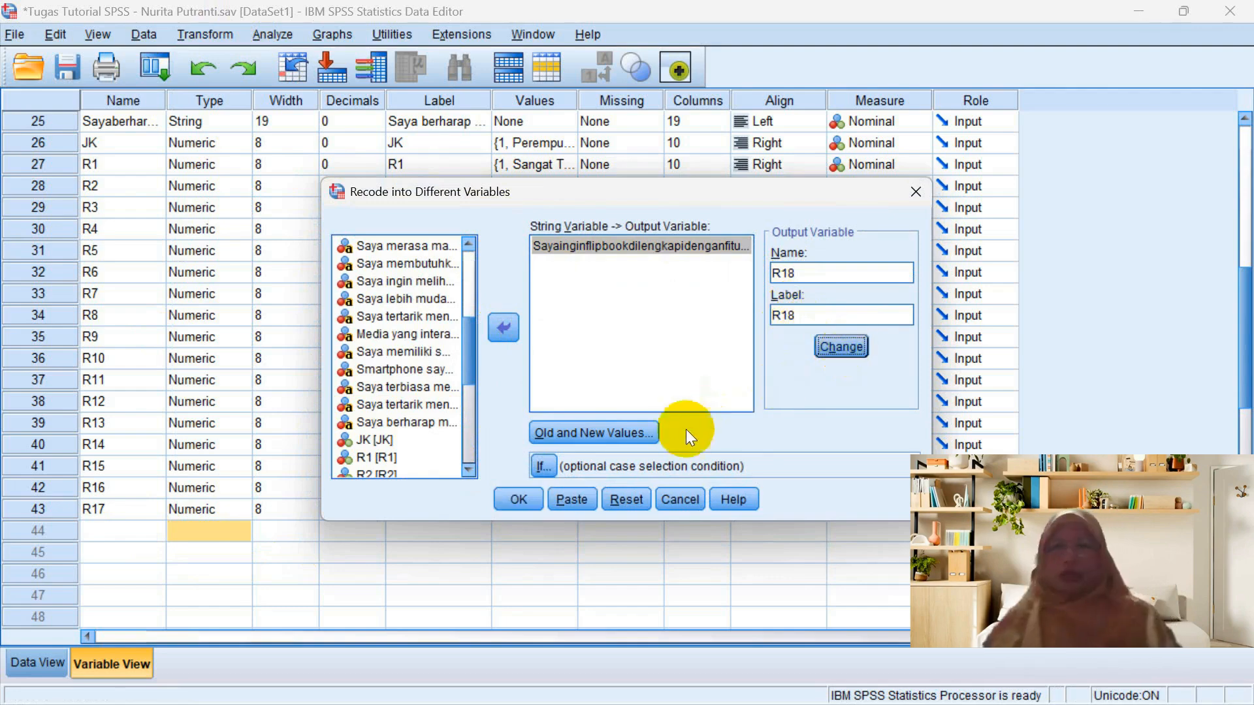
# Keep the existing old-to-new value mapping, run the recode into R18, and discard the output window without saving.
pyautogui.click(646, 433)
pyautogui.click(563, 525)
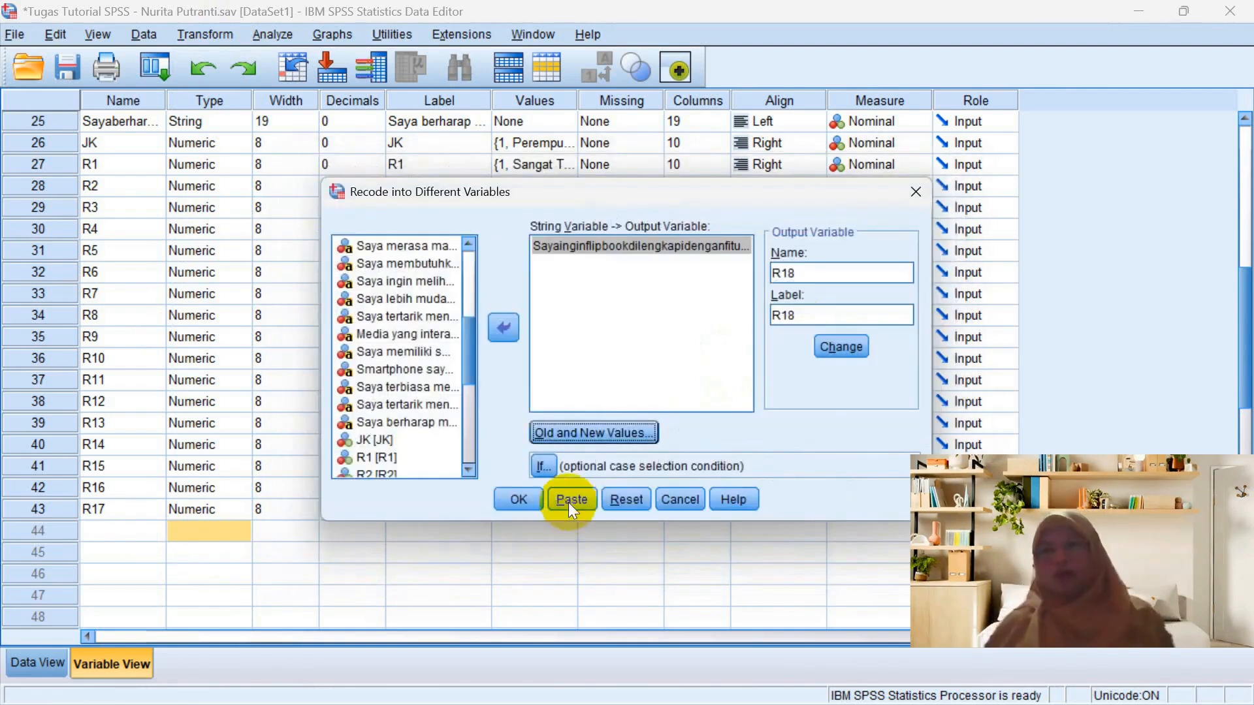
pyautogui.click(517, 496)
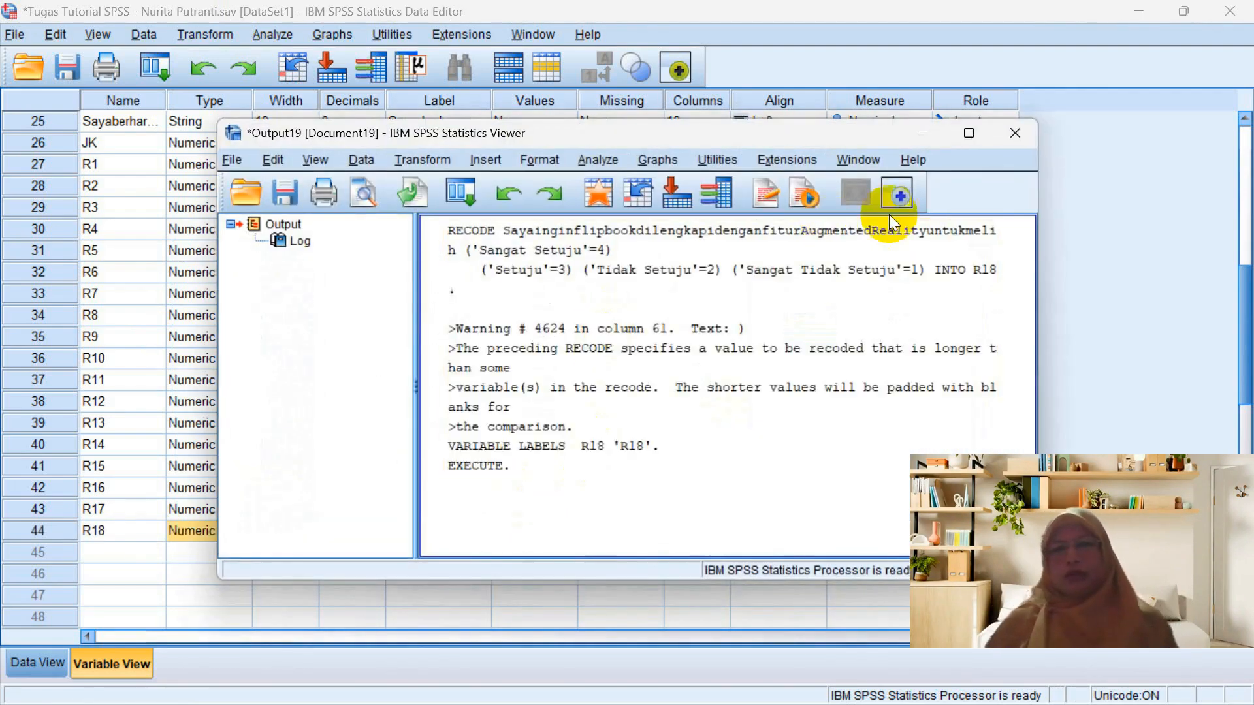
pyautogui.click(1015, 134)
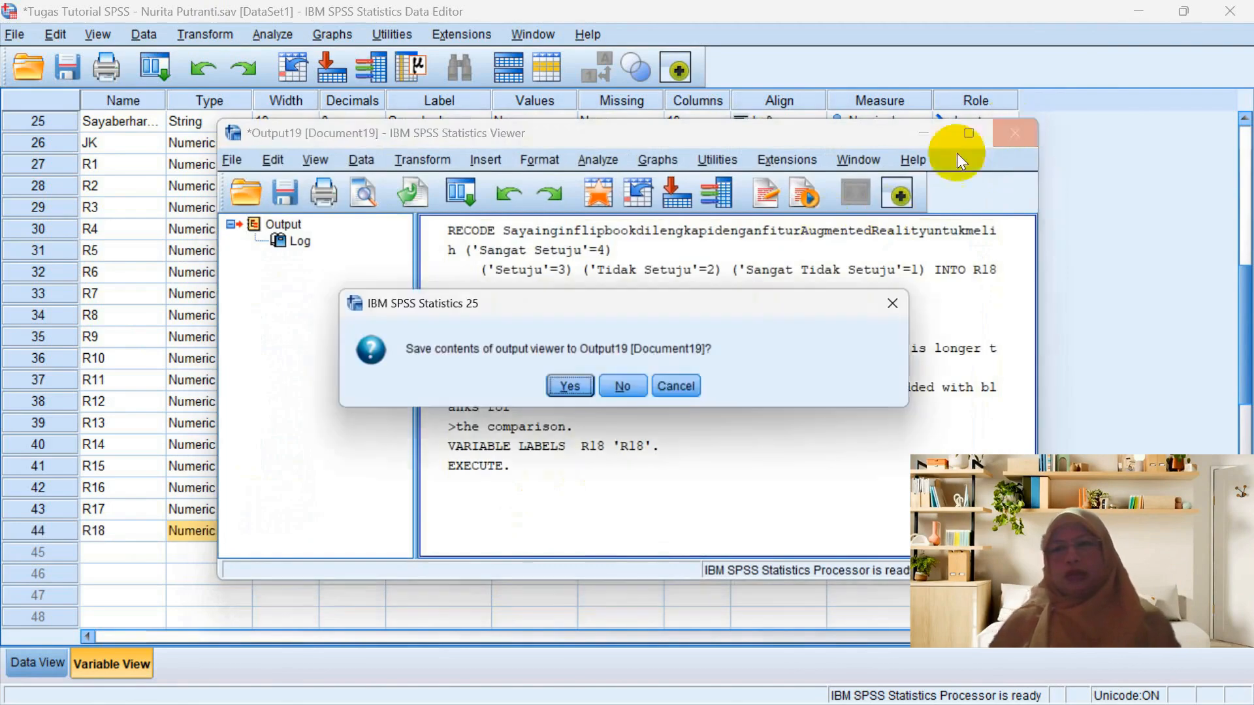
pyautogui.click(622, 389)
# Set the decimals of R18 to 0 and give it the same value labels as R17.
pyautogui.click(338, 536)
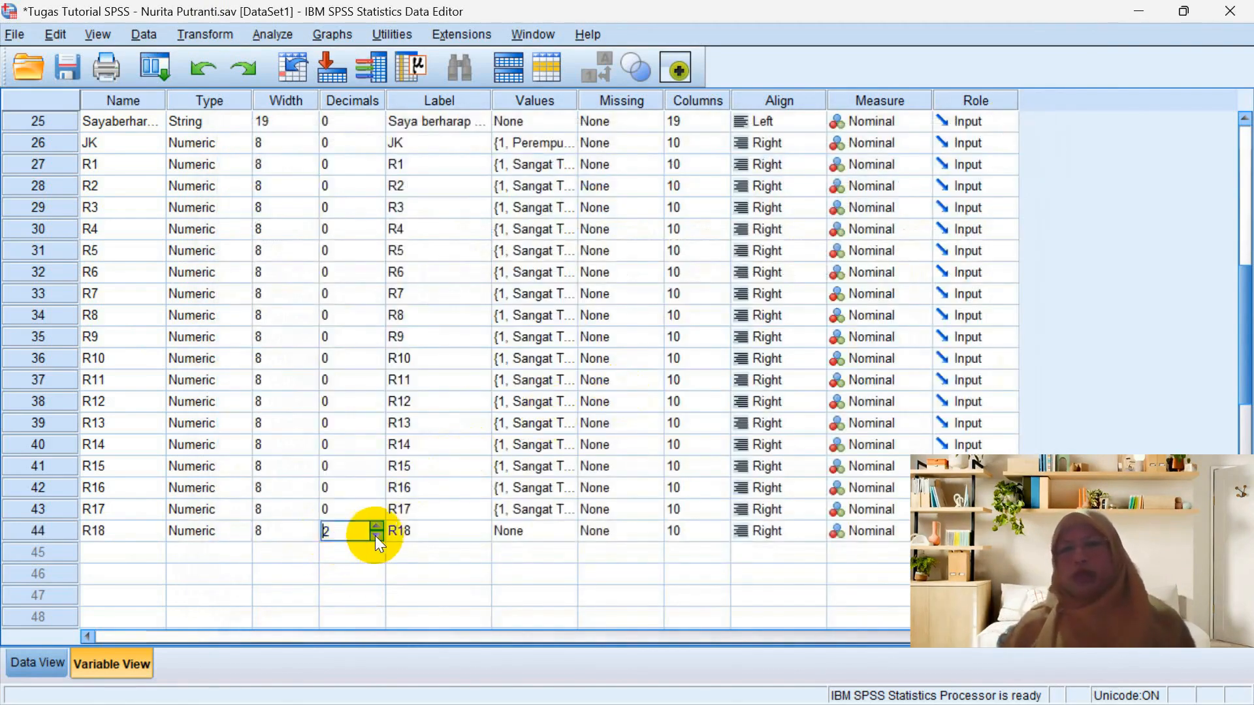
pyautogui.click(378, 535)
pyautogui.click(377, 535)
pyautogui.click(524, 513)
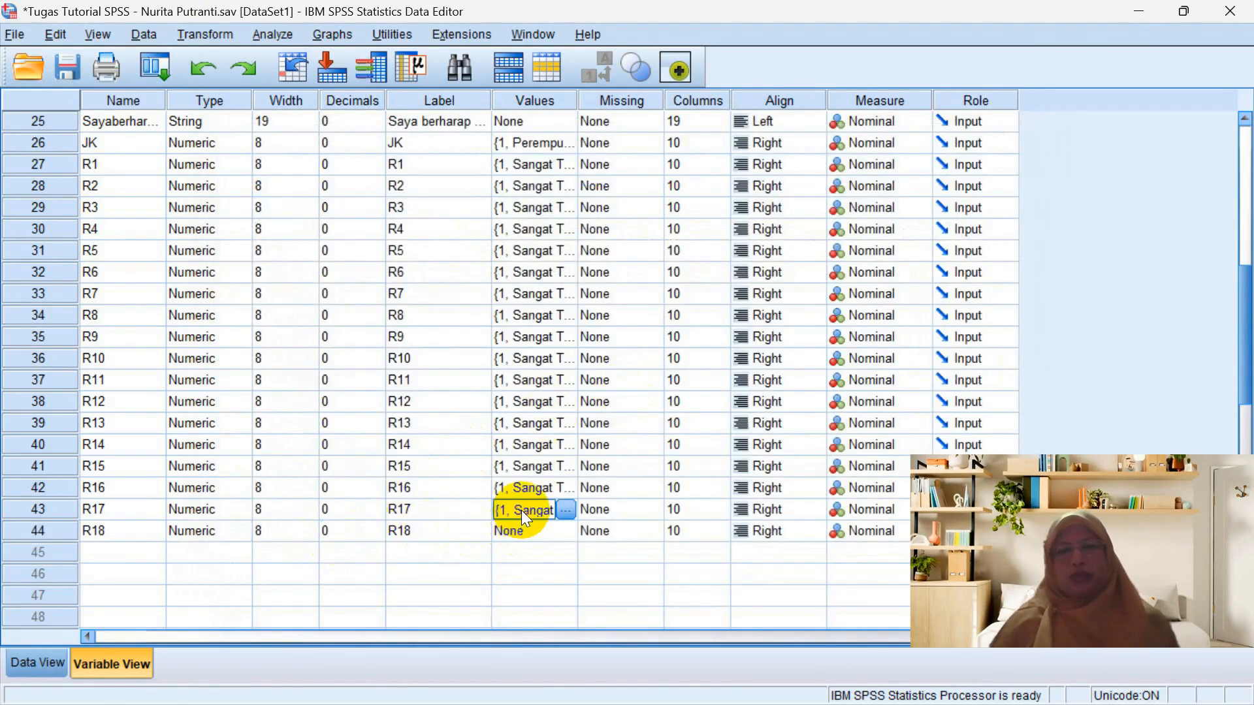
pyautogui.click(519, 531)
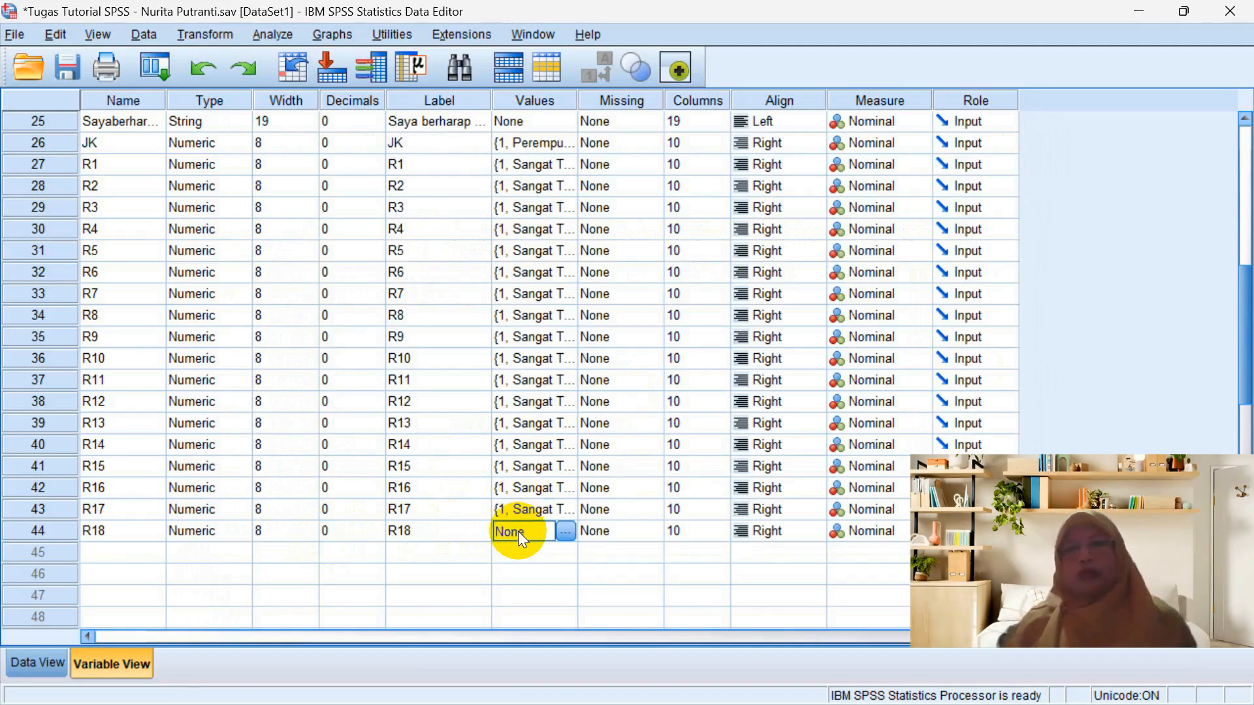
pyautogui.hotkey('ctrl', 'v')
pyautogui.click(606, 554)
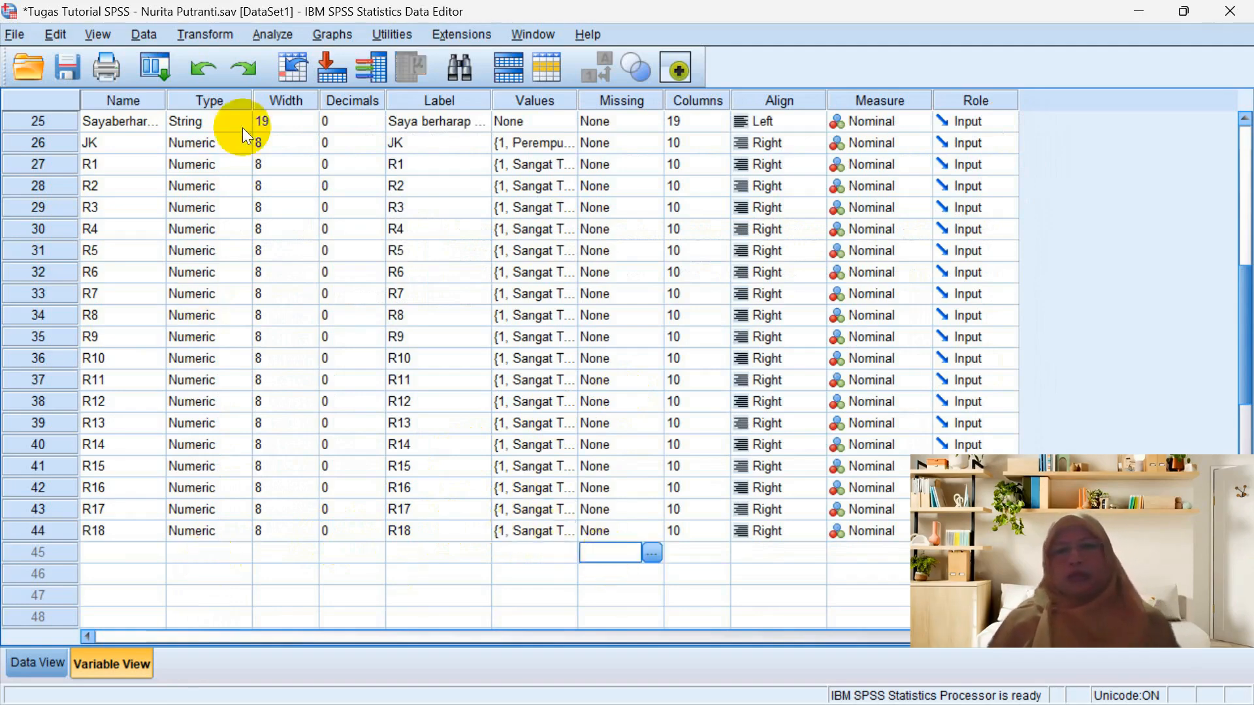
# In Recode into Different Variables, replace the "Saya ingin flipbook dilengkapi" input variable with the "Saya berharap media pembelajaran" item.
pyautogui.click(218, 39)
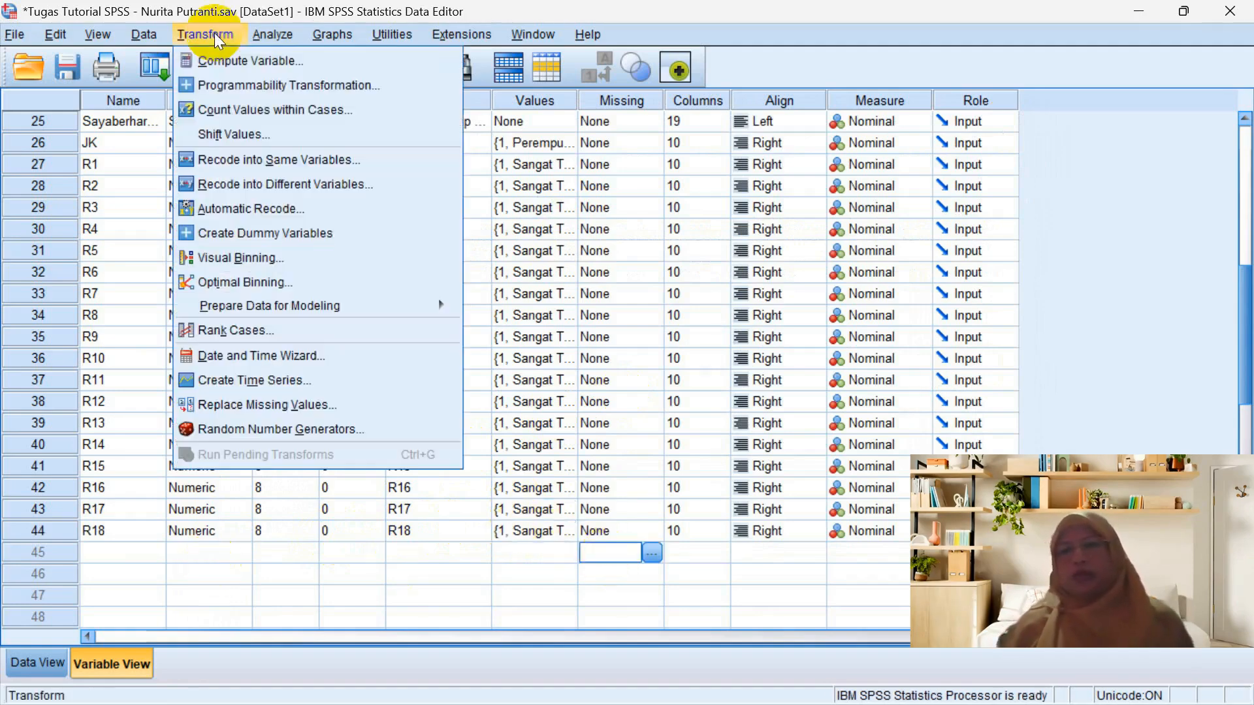
pyautogui.click(262, 185)
pyautogui.click(571, 245)
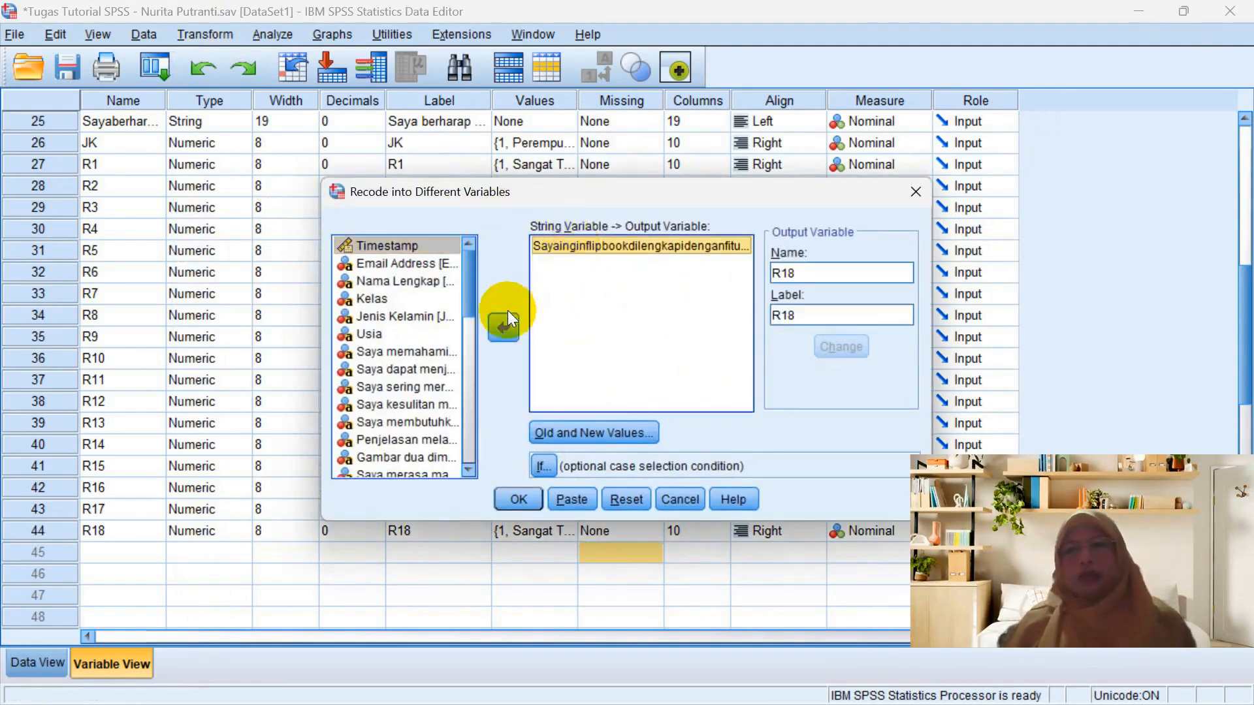
pyautogui.click(502, 326)
pyautogui.scroll(-1, 466, 460)
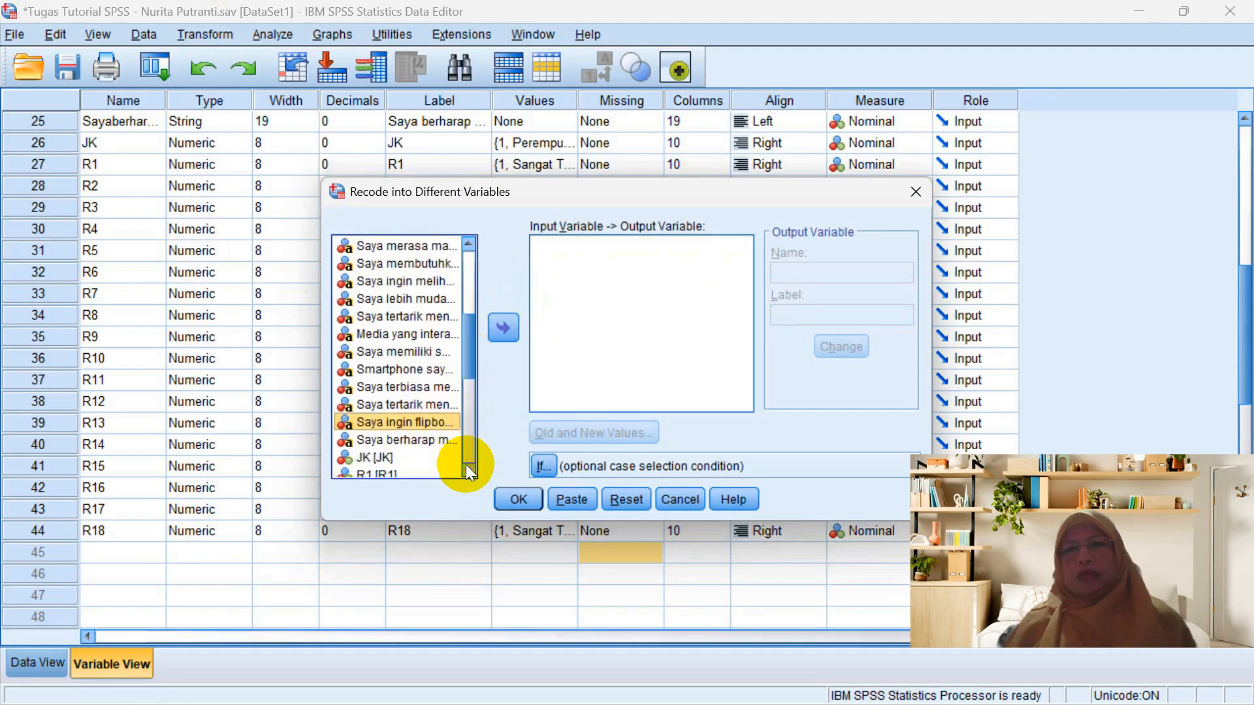
pyautogui.click(435, 442)
pyautogui.click(503, 328)
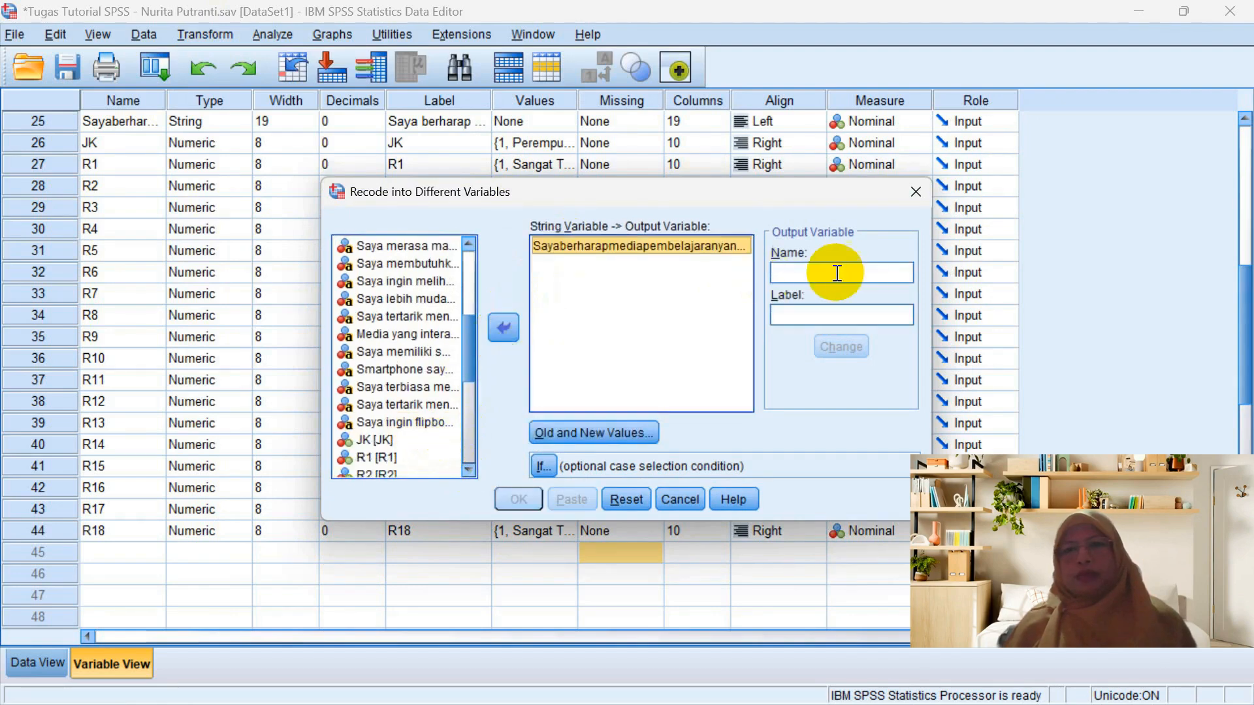
# Name and label the output variable R19 for the "Saya berharap media pembelajaran" item and apply the change.
pyautogui.click(841, 272)
pyautogui.write('R19')
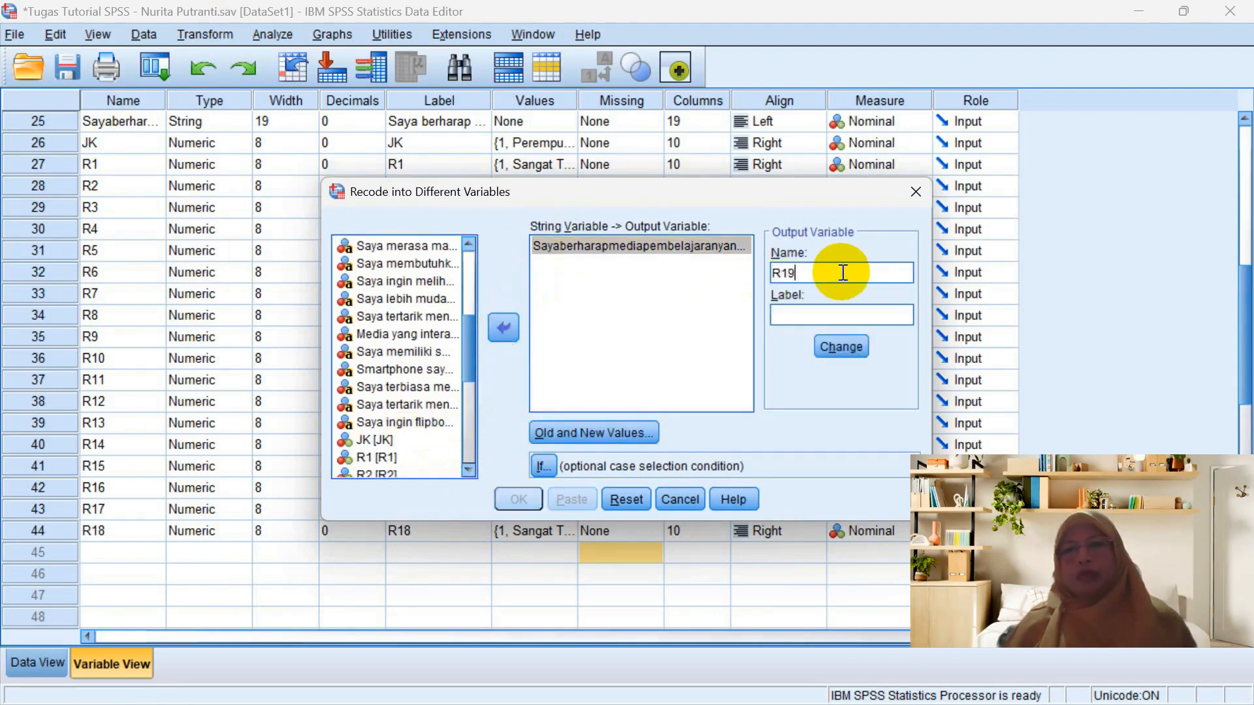
pyautogui.click(841, 313)
pyautogui.write('R19')
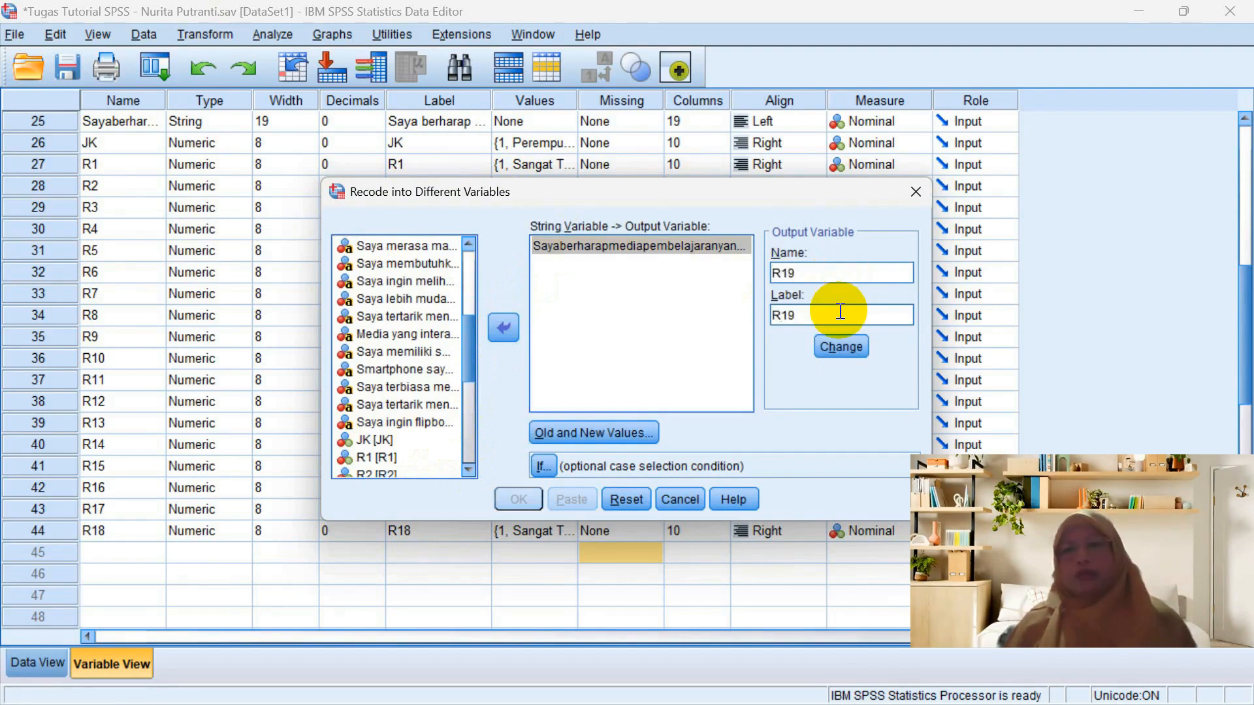
pyautogui.click(837, 348)
# Check the old-to-new value mapping, run the recode into R19 with it, and discard the output window without saving.
pyautogui.click(556, 433)
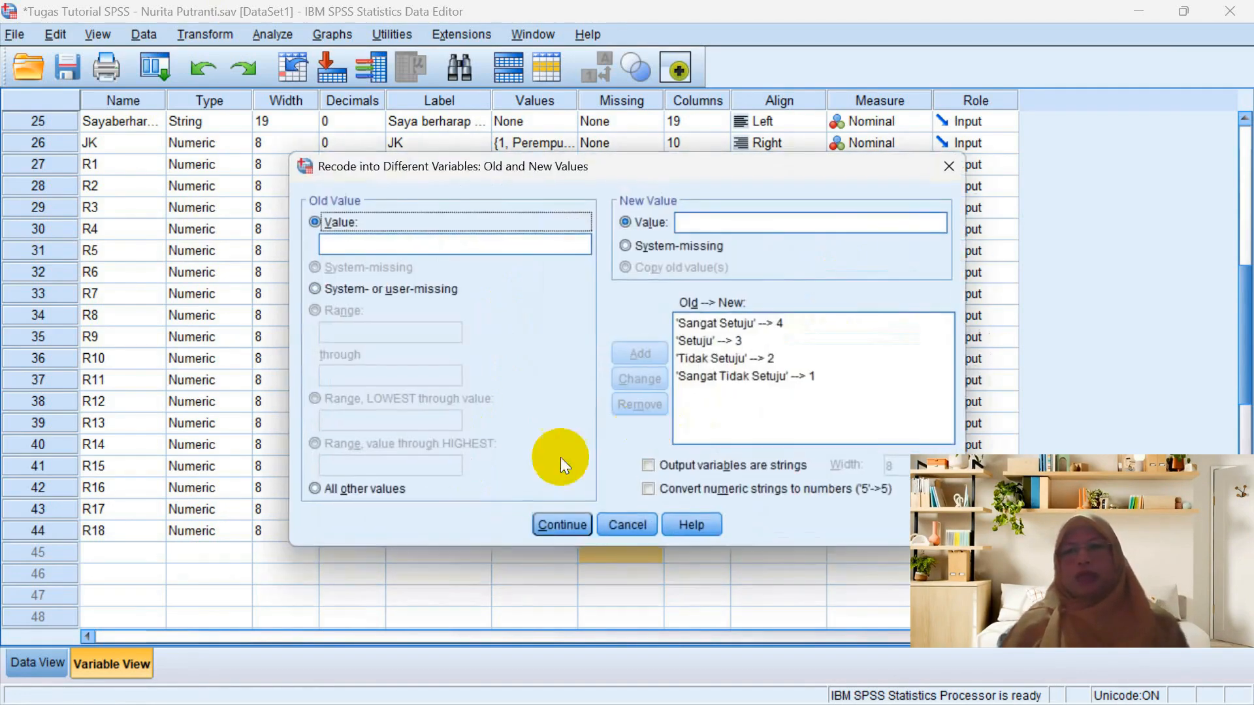
pyautogui.click(562, 525)
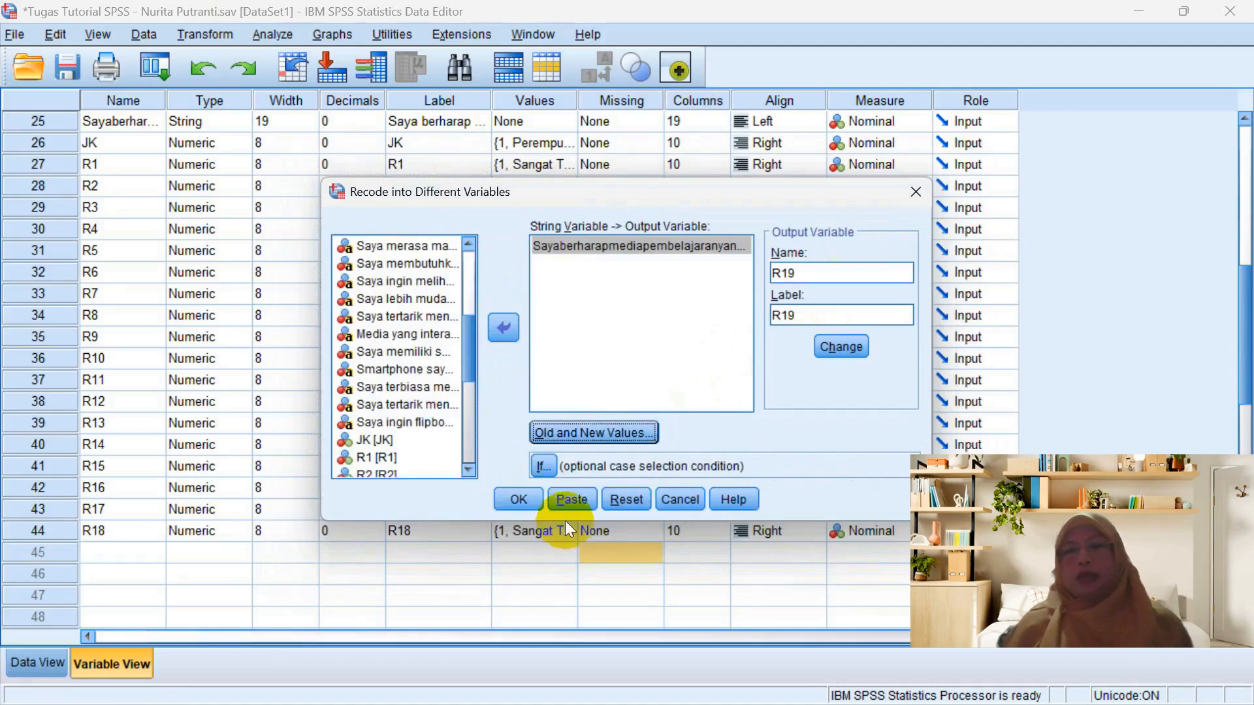
pyautogui.click(512, 504)
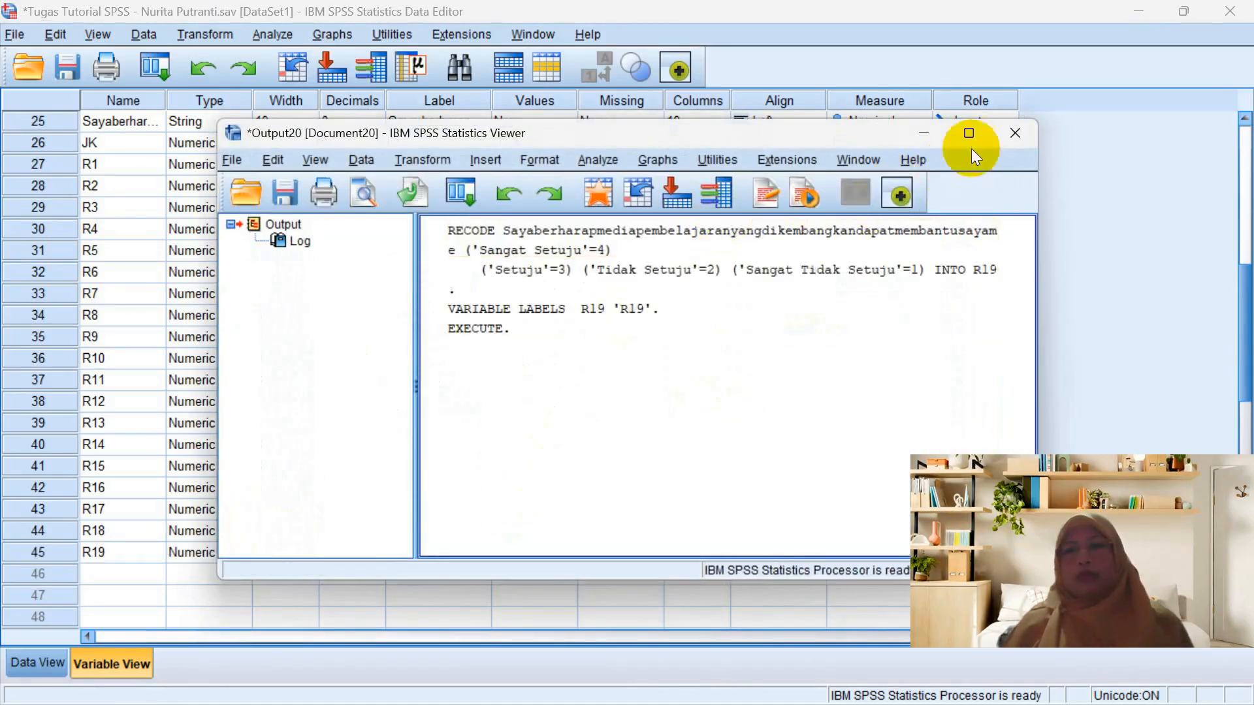
pyautogui.click(1015, 133)
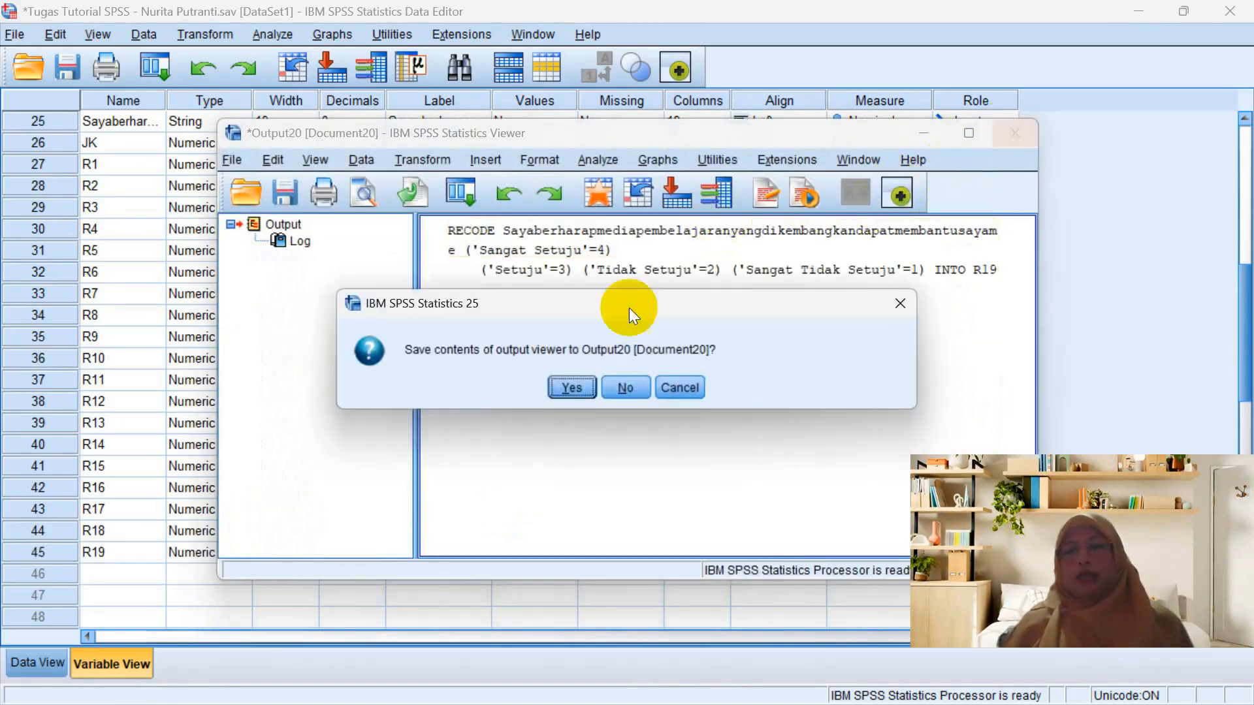
pyautogui.click(625, 387)
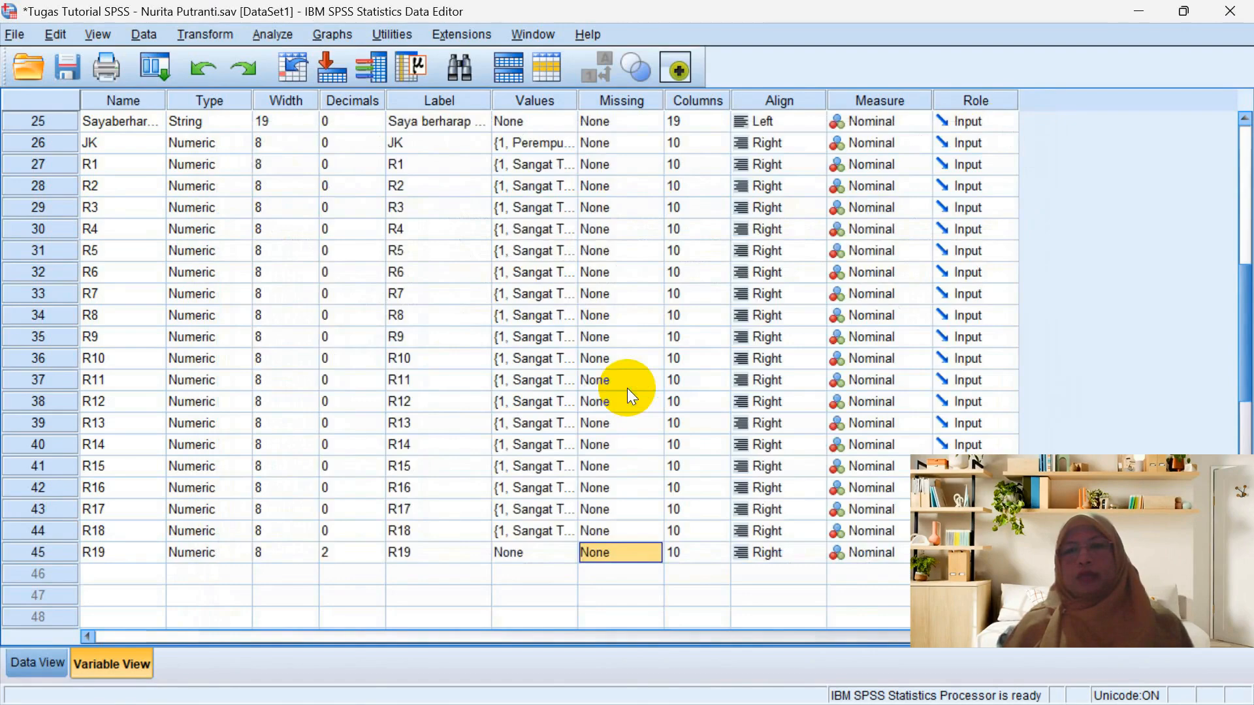
# Set the decimals of R19 to 0 and give it the same value labels as R18.
pyautogui.click(377, 547)
pyautogui.click(377, 549)
pyautogui.click(377, 556)
pyautogui.click(376, 556)
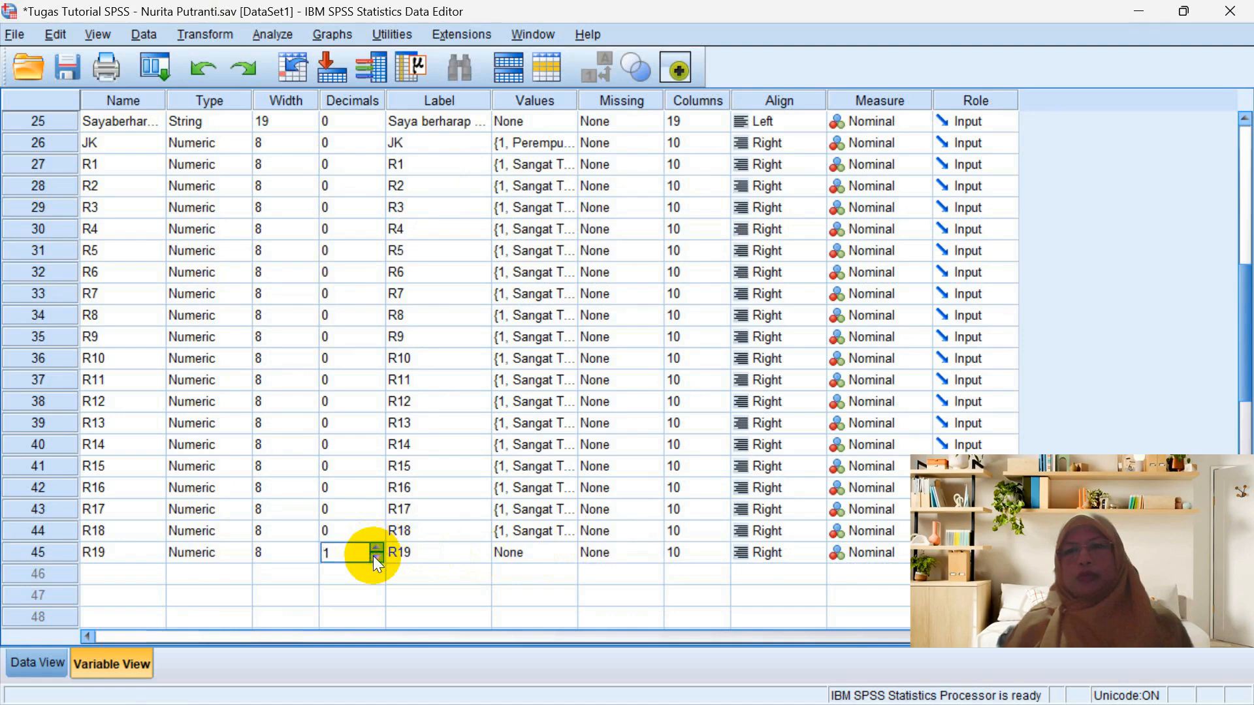
pyautogui.click(377, 556)
pyautogui.click(535, 533)
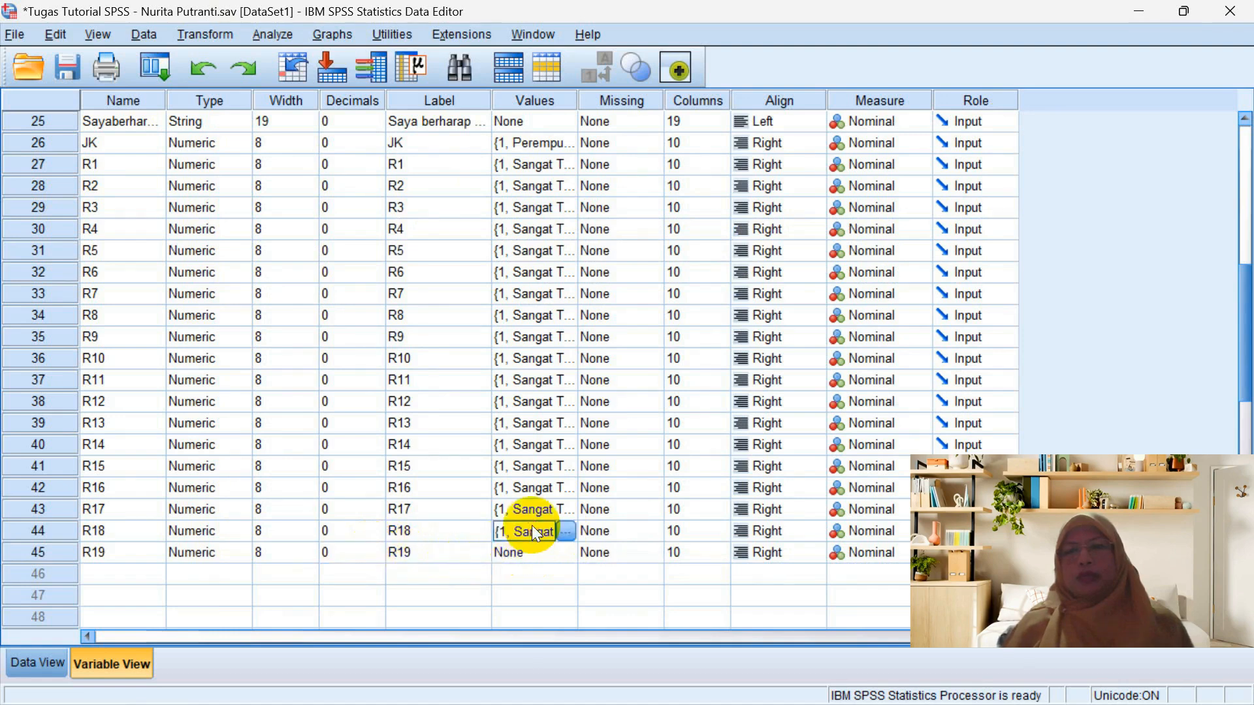
pyautogui.click(531, 551)
pyautogui.hotkey('ctrl', 'v')
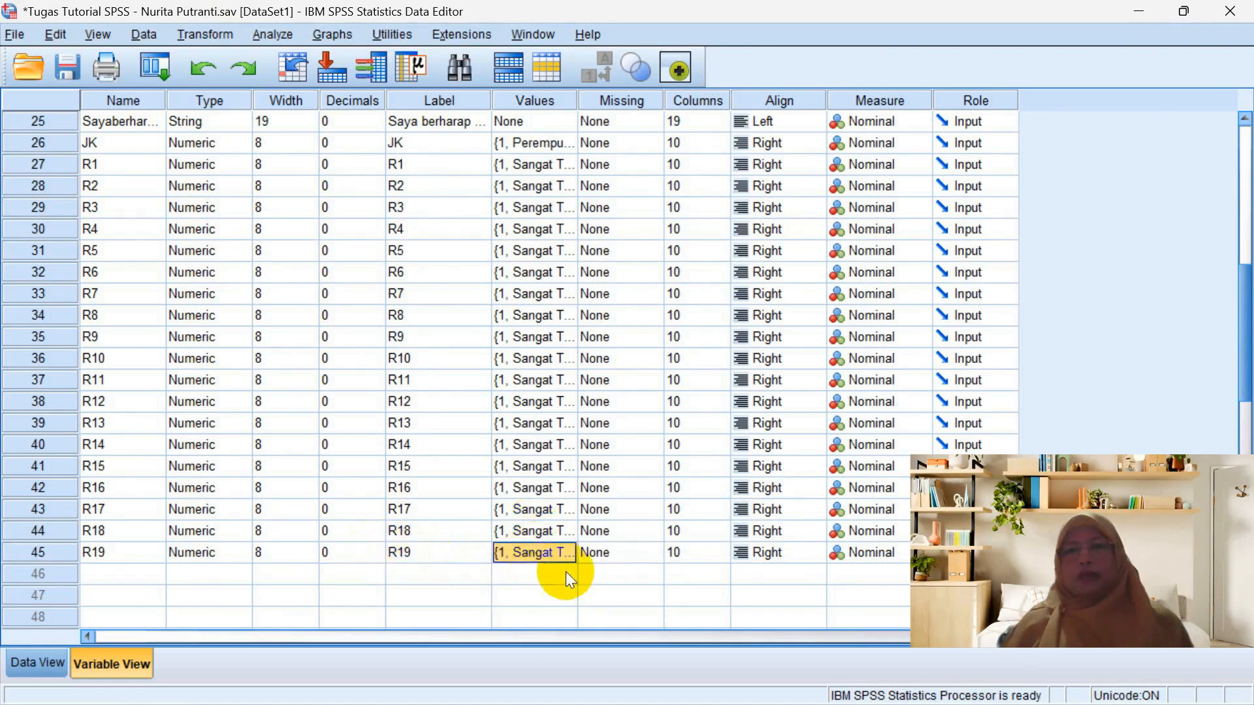
# Set the measurement level of variables R19, R18, R17, R16 and R15 to Ordinal.
pyautogui.click(625, 577)
pyautogui.click(846, 550)
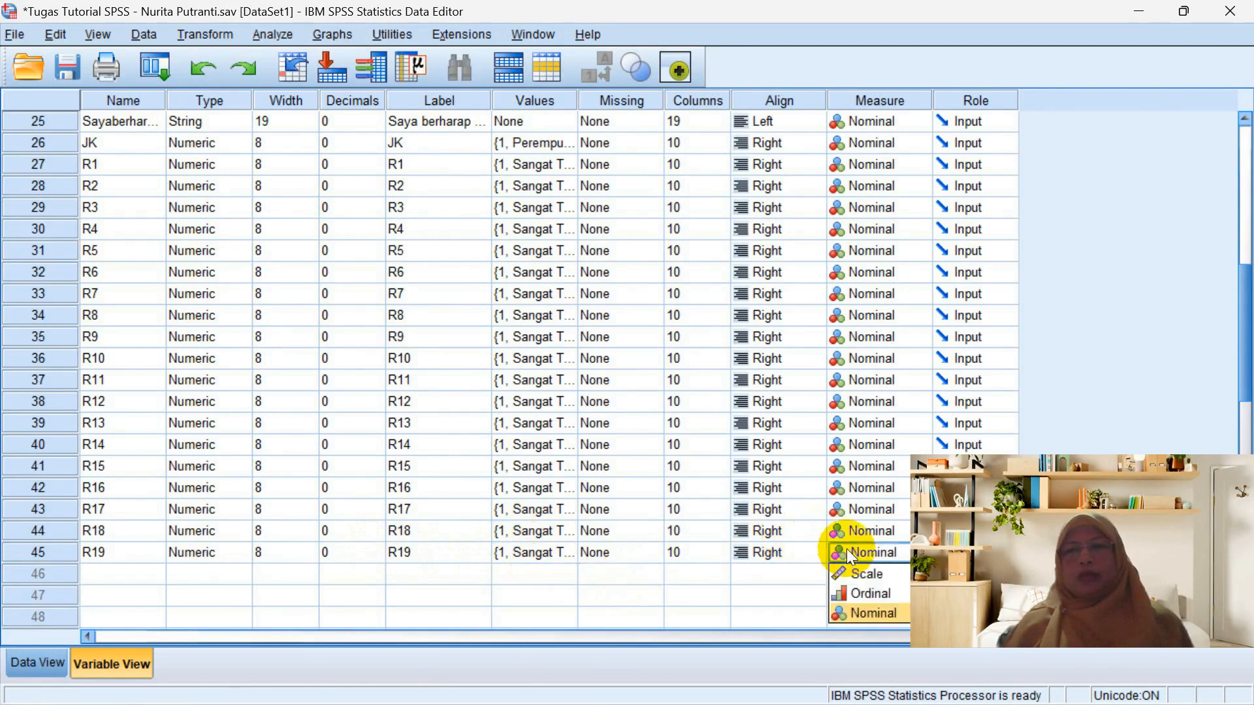
pyautogui.click(864, 589)
pyautogui.click(880, 532)
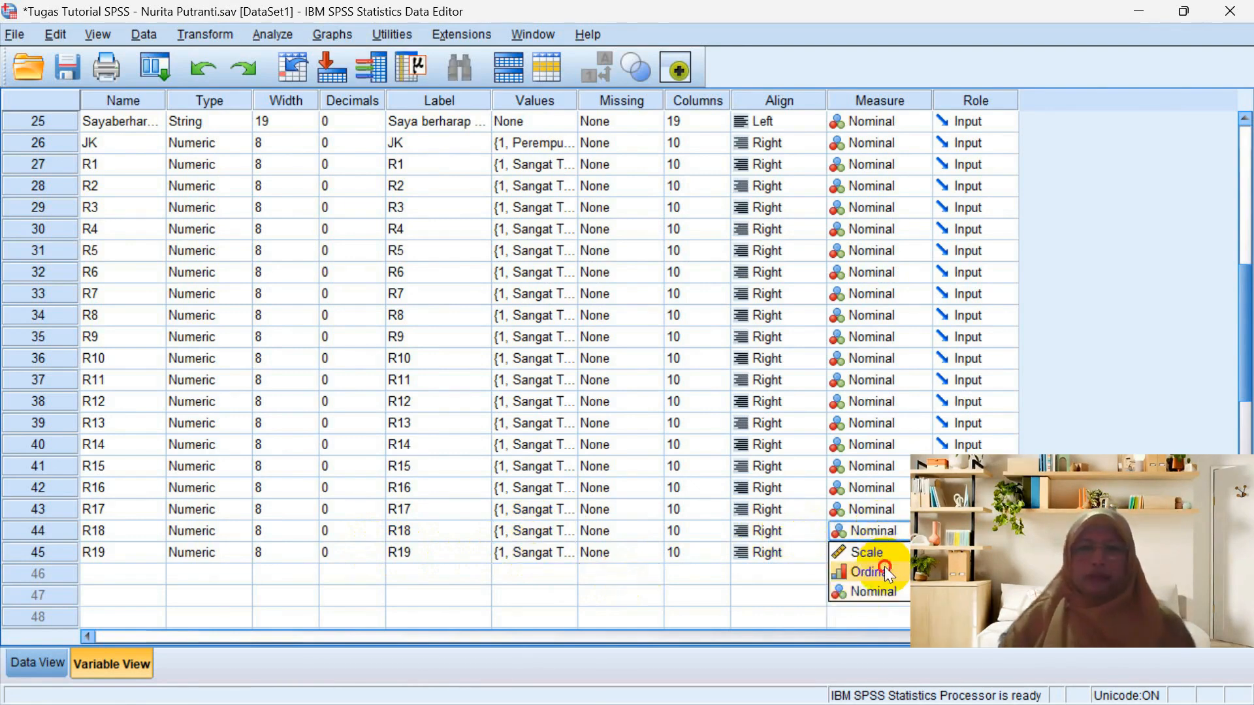
pyautogui.click(884, 568)
pyautogui.click(879, 511)
pyautogui.click(878, 549)
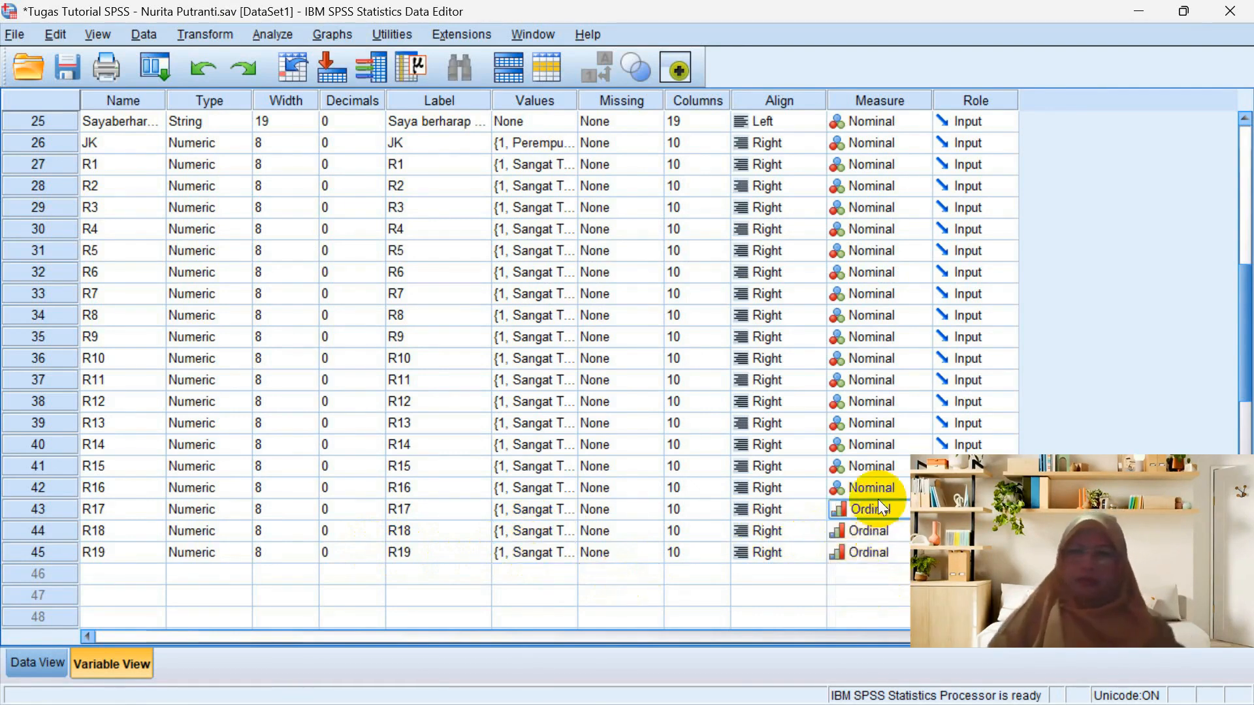
pyautogui.click(879, 486)
pyautogui.click(882, 528)
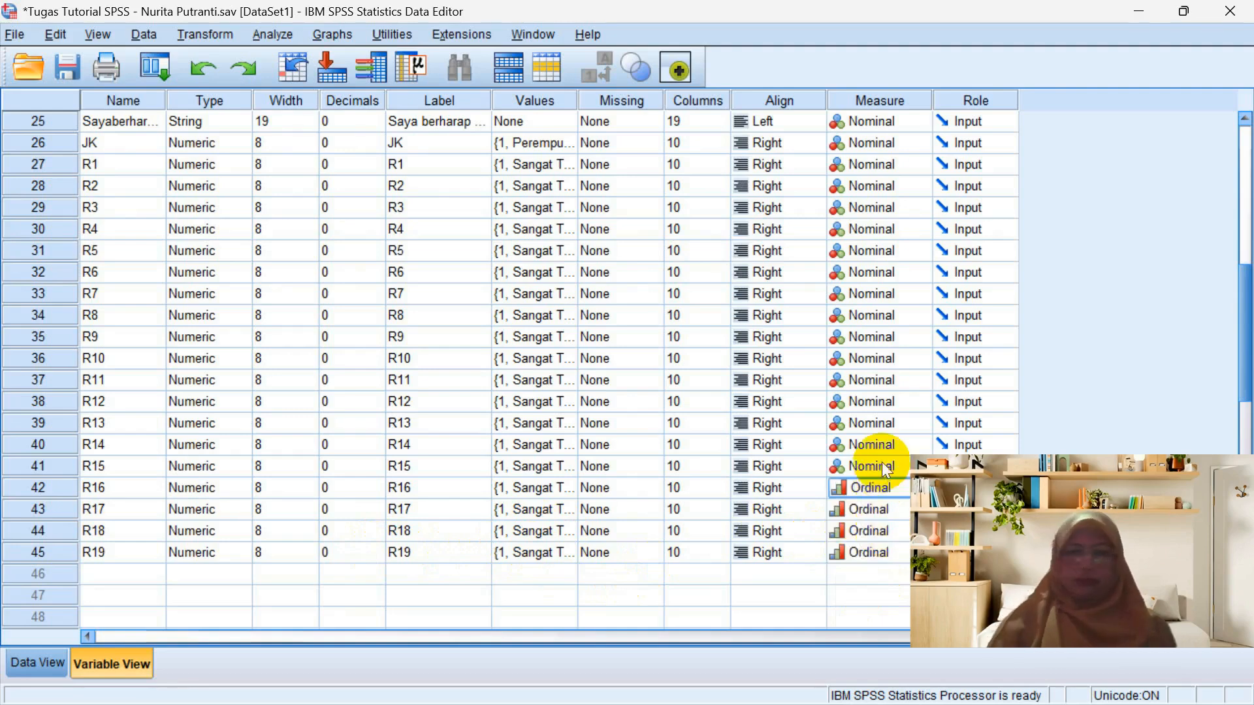
pyautogui.click(882, 464)
pyautogui.click(888, 504)
# Set the measurement level of variables R14, R13, R12, R11 and R10 to Ordinal.
pyautogui.click(887, 443)
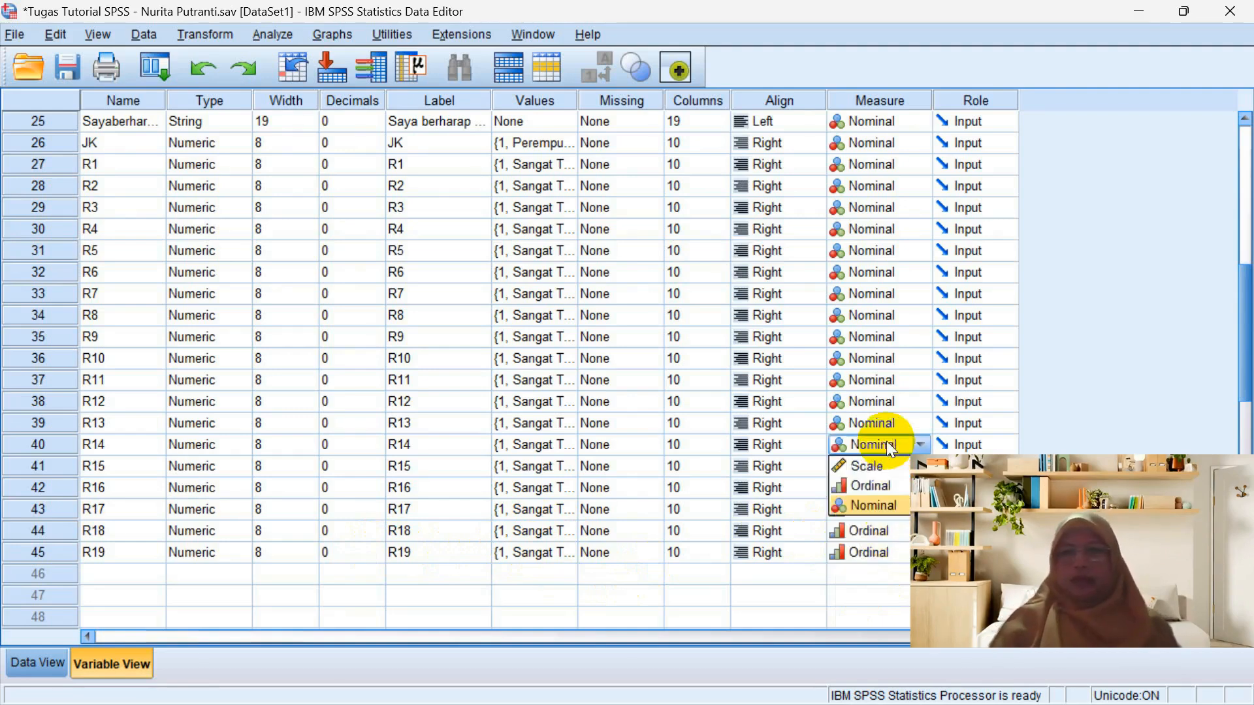
pyautogui.click(888, 477)
pyautogui.click(884, 425)
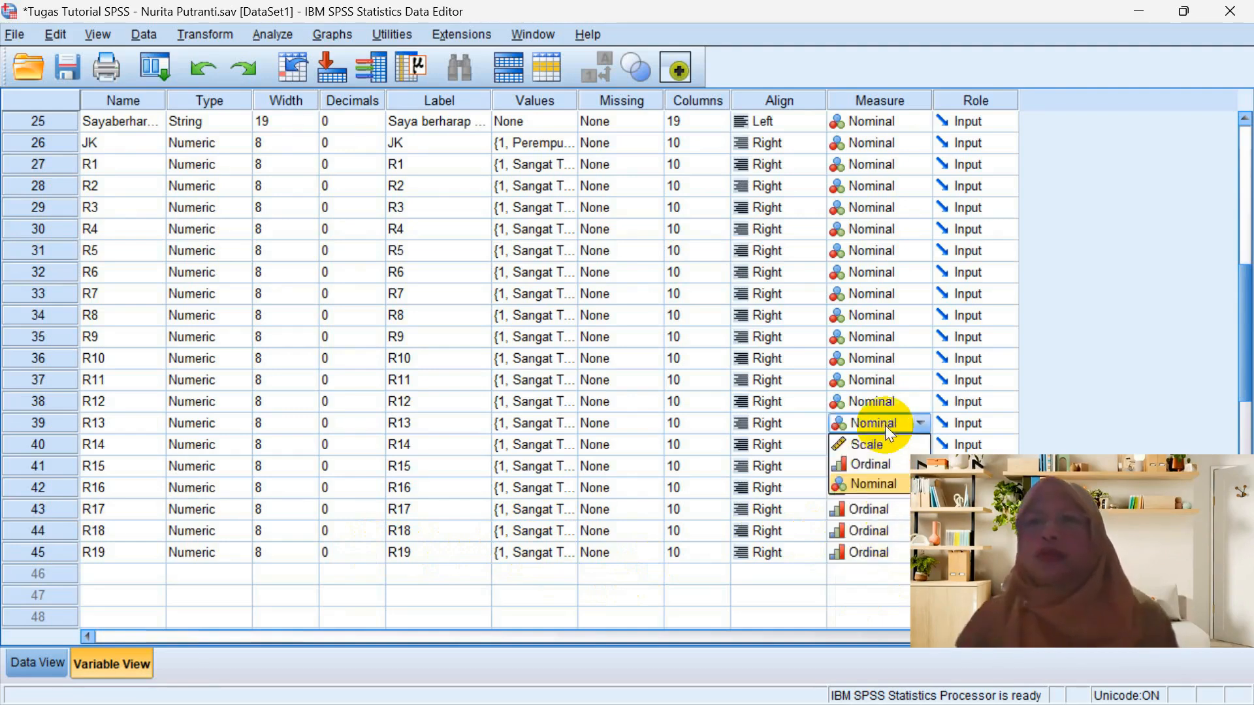
pyautogui.click(887, 464)
pyautogui.click(883, 400)
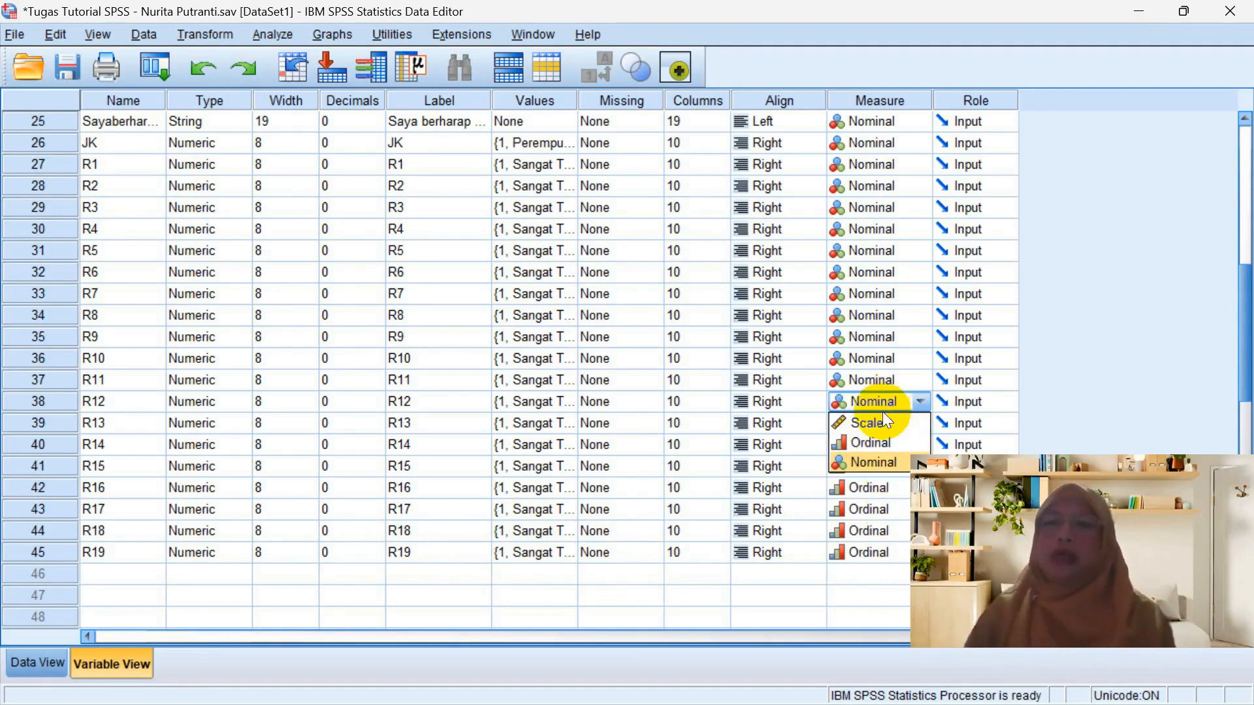
pyautogui.click(883, 436)
pyautogui.click(882, 375)
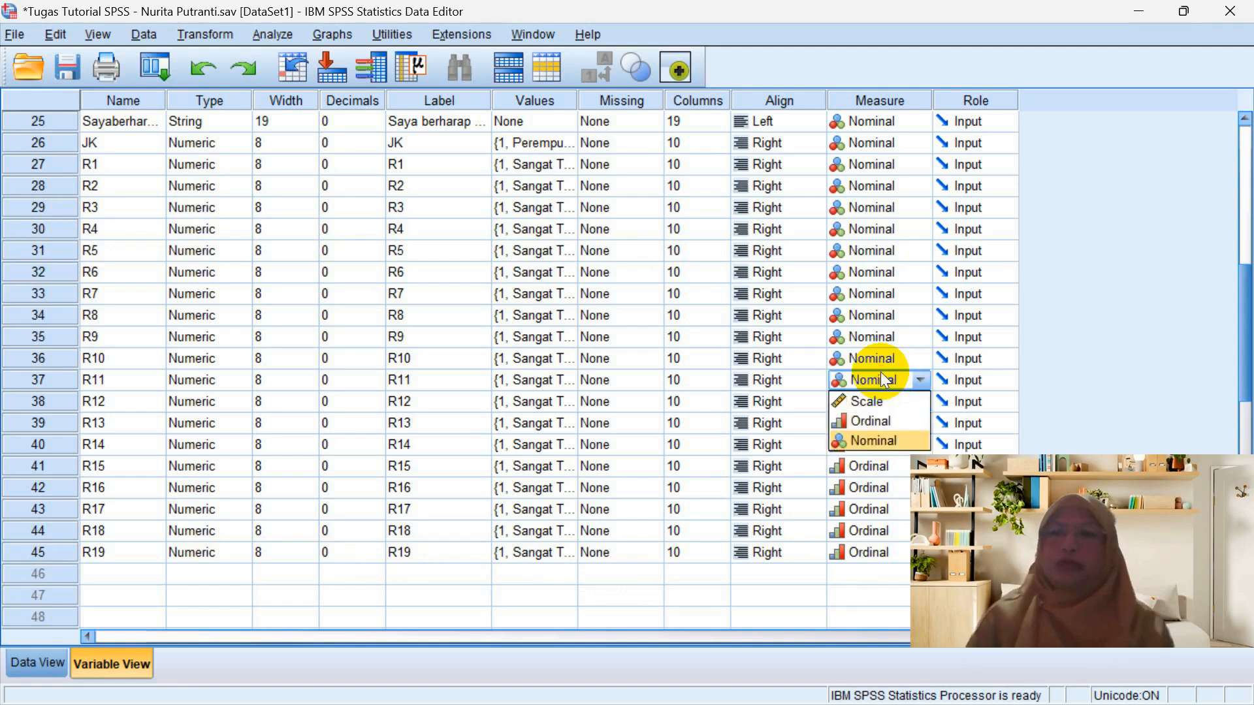
pyautogui.click(883, 419)
pyautogui.click(881, 359)
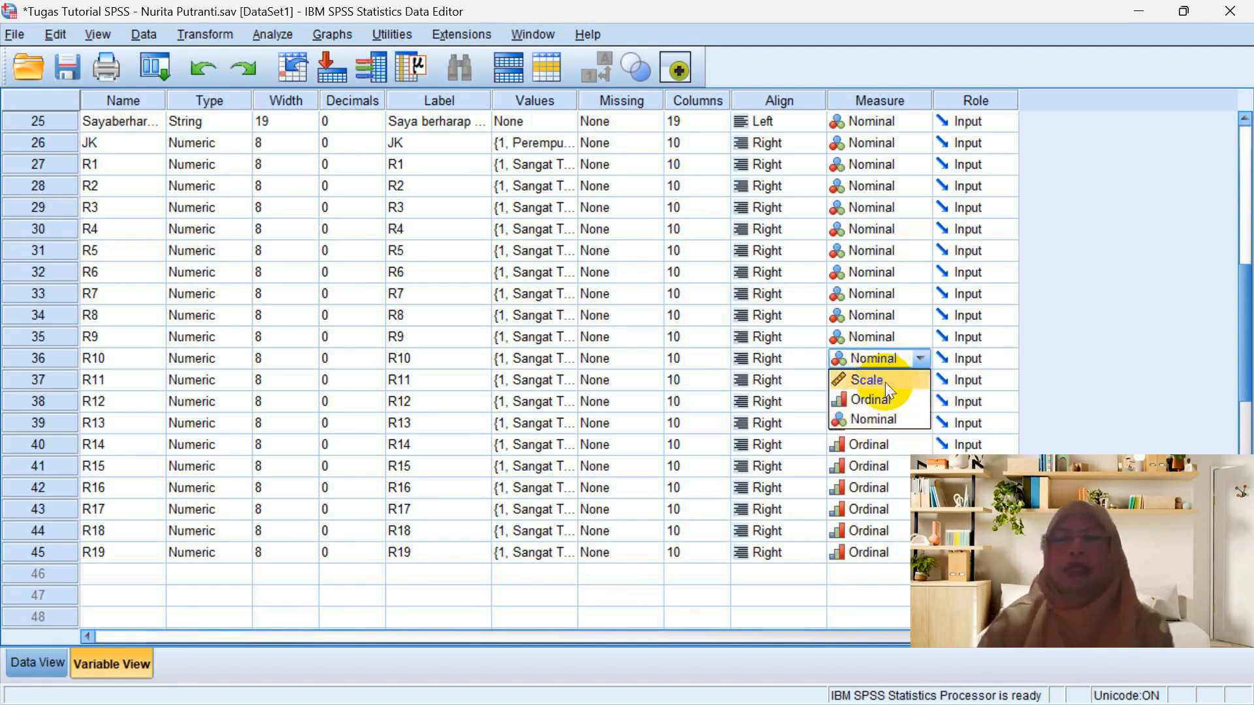
pyautogui.click(886, 397)
# Set the measurement level of variables R9, R8, R7, R6 and R5 to Ordinal.
pyautogui.click(889, 337)
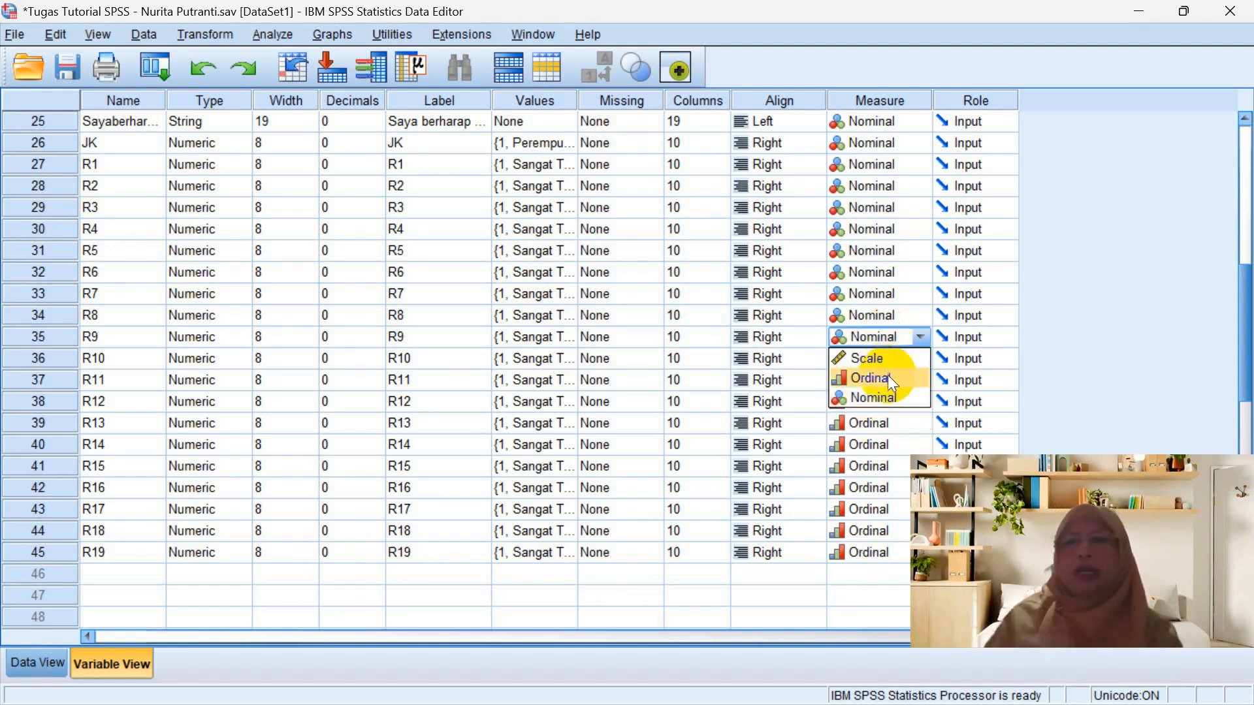
pyautogui.click(887, 377)
pyautogui.click(886, 315)
pyautogui.click(888, 356)
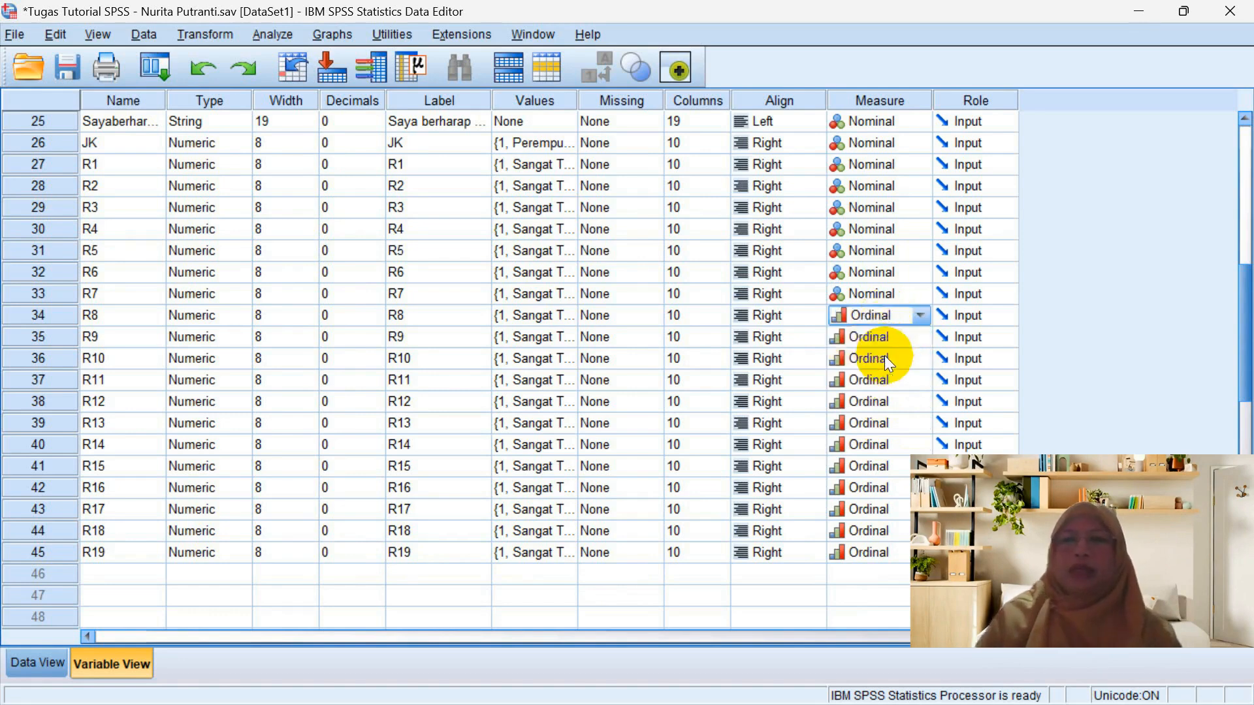
pyautogui.click(880, 288)
pyautogui.click(884, 332)
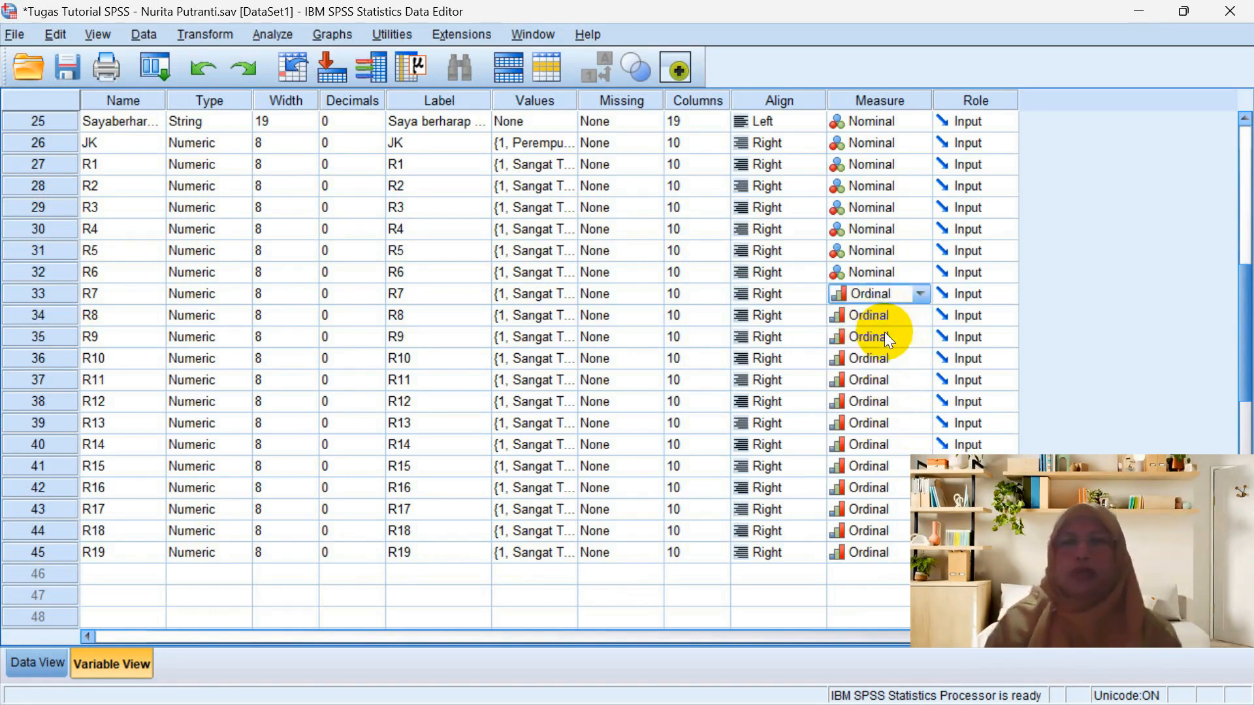
pyautogui.click(880, 265)
pyautogui.click(883, 312)
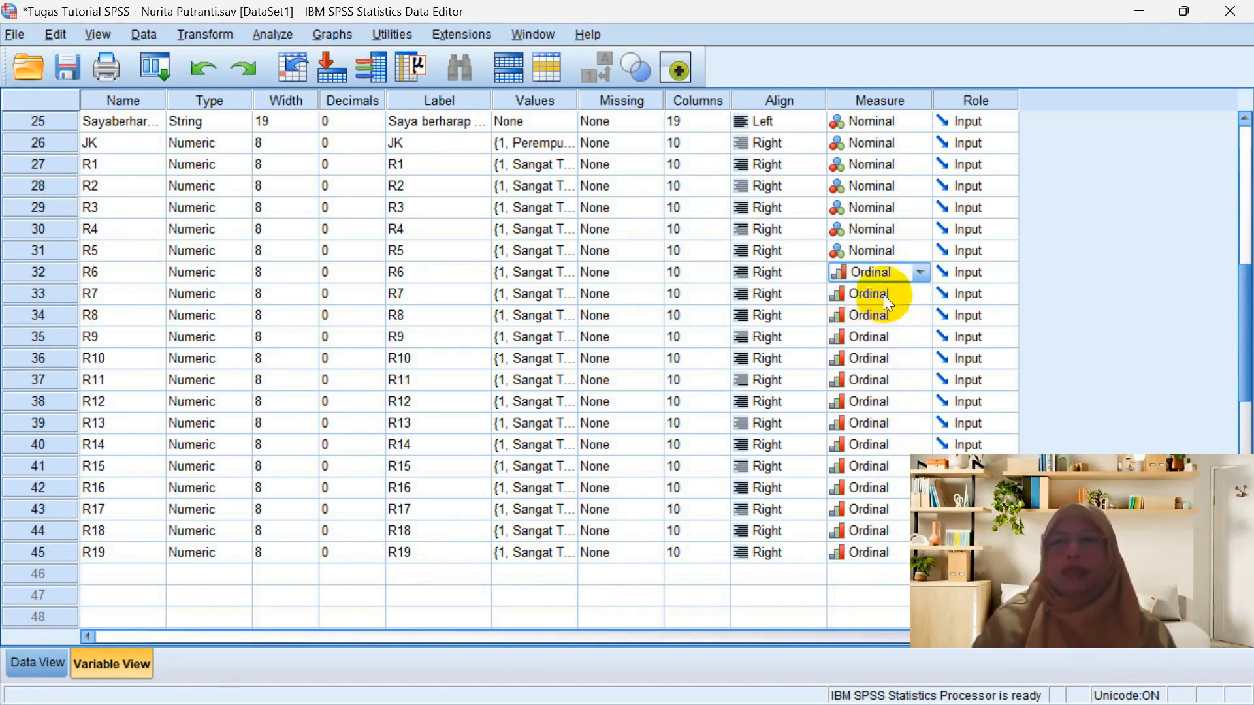
pyautogui.click(883, 246)
pyautogui.click(879, 290)
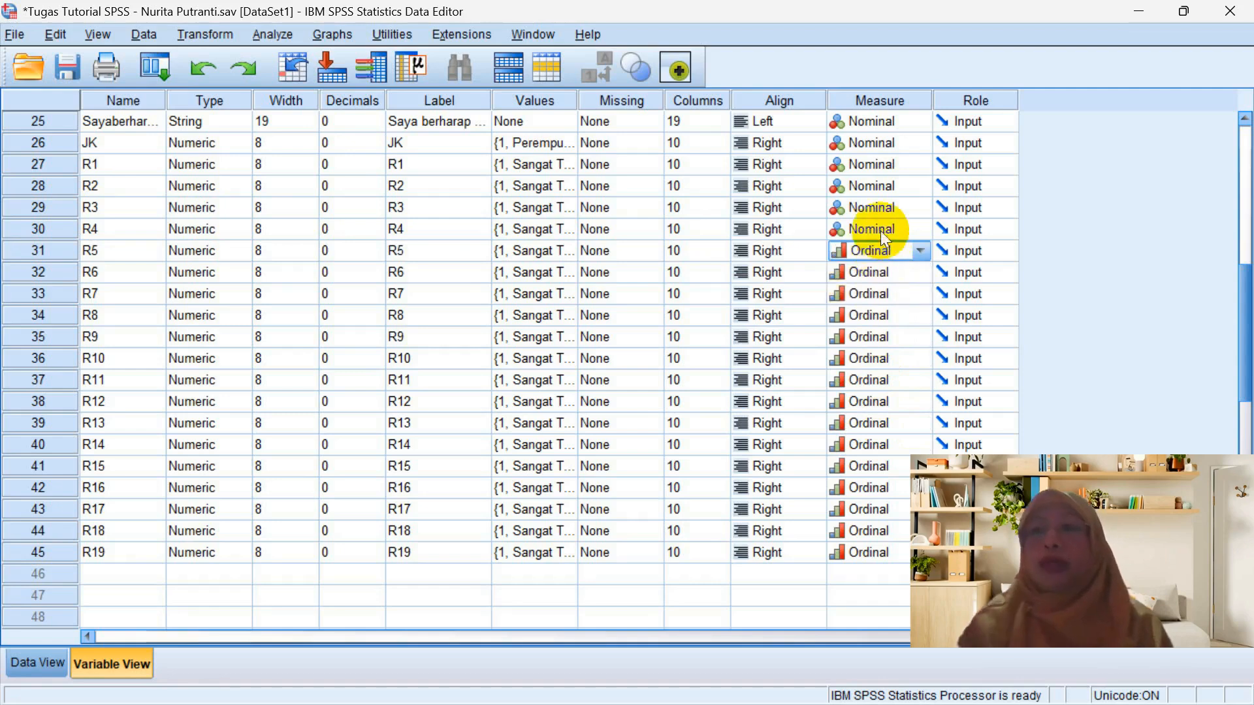
# Set the measurement level of variables R4, R3, R2 and R1 to Ordinal.
pyautogui.click(882, 228)
pyautogui.click(888, 270)
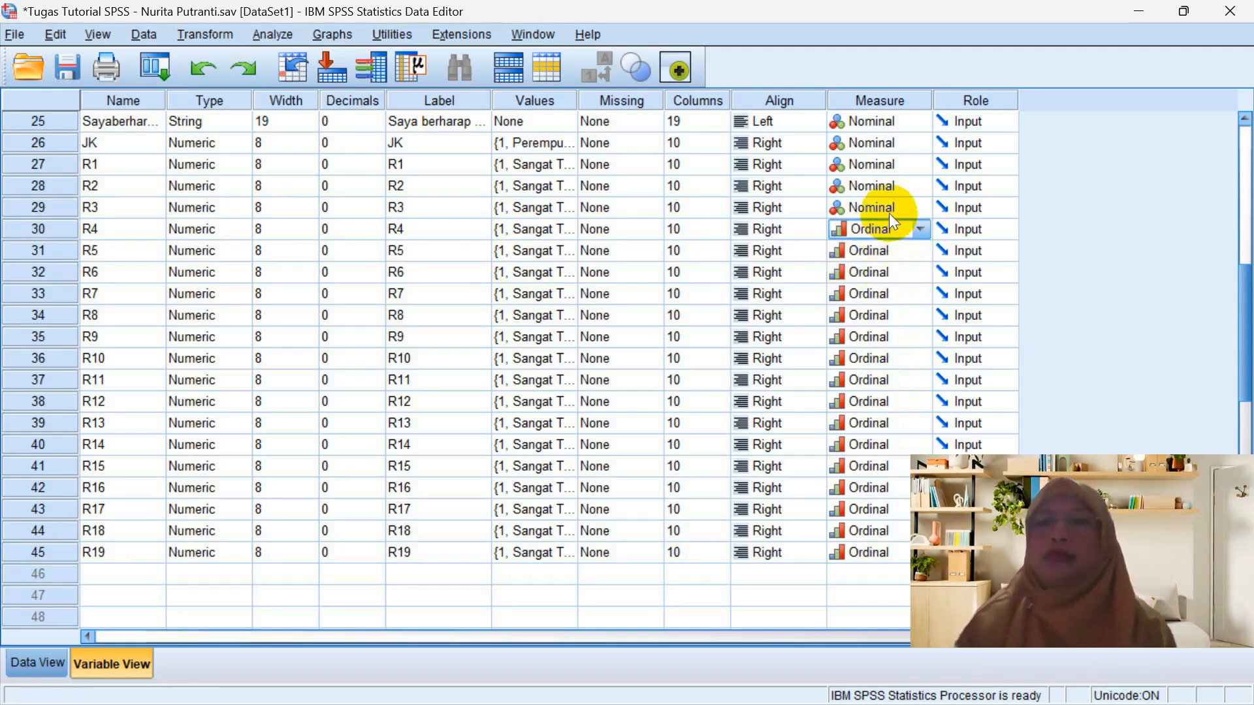
pyautogui.click(891, 208)
pyautogui.click(888, 249)
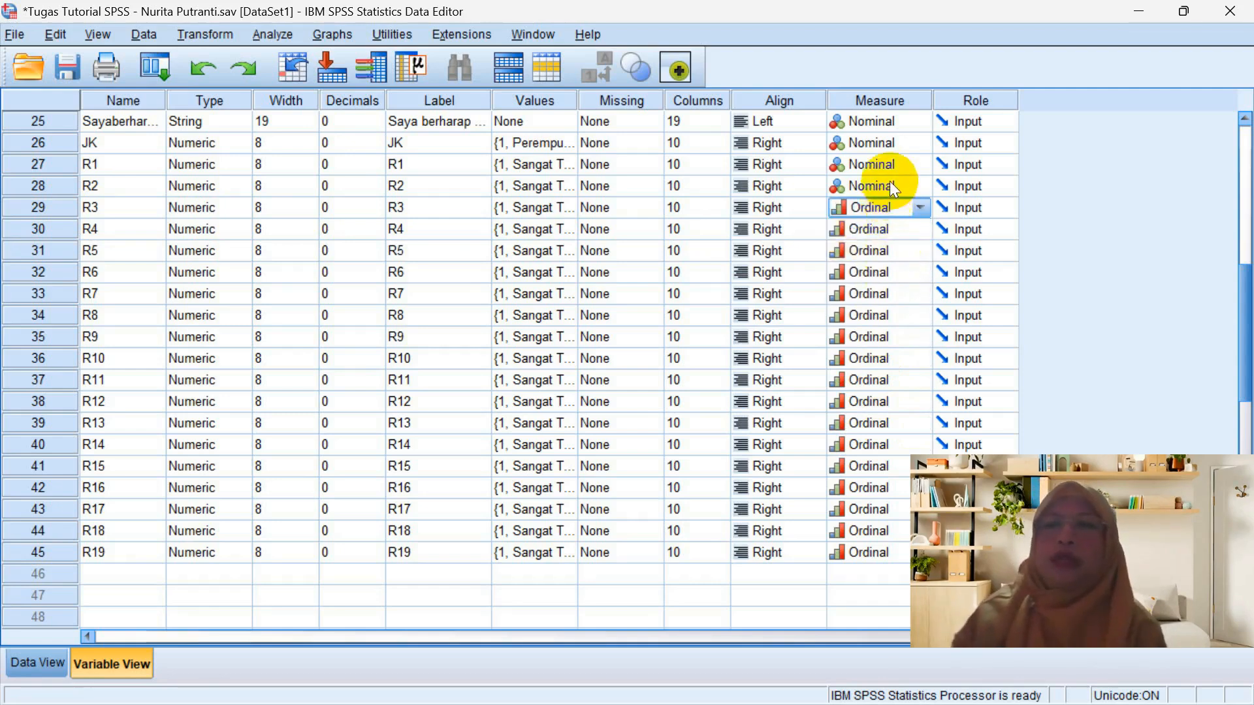
pyautogui.click(889, 183)
pyautogui.click(888, 222)
pyautogui.click(902, 163)
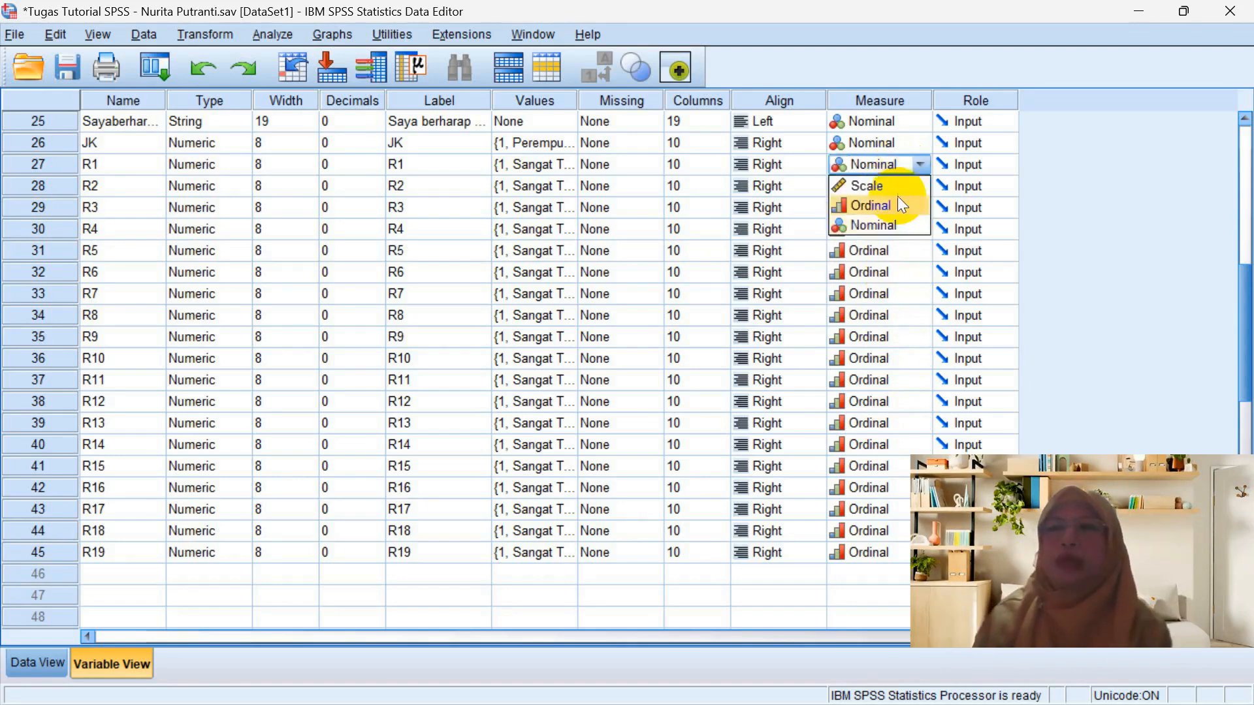
pyautogui.click(901, 206)
# Try the Ordinal measurement level for the JK variable and set it back to Nominal.
pyautogui.click(891, 143)
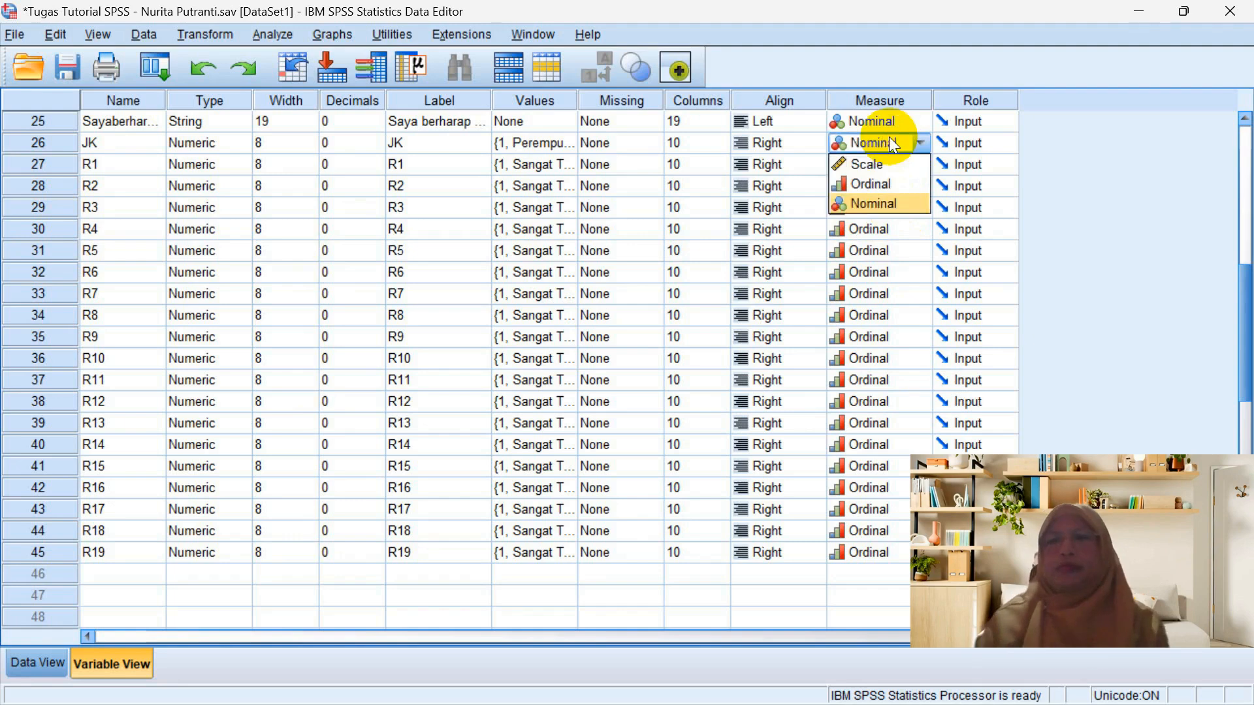
pyautogui.click(1064, 159)
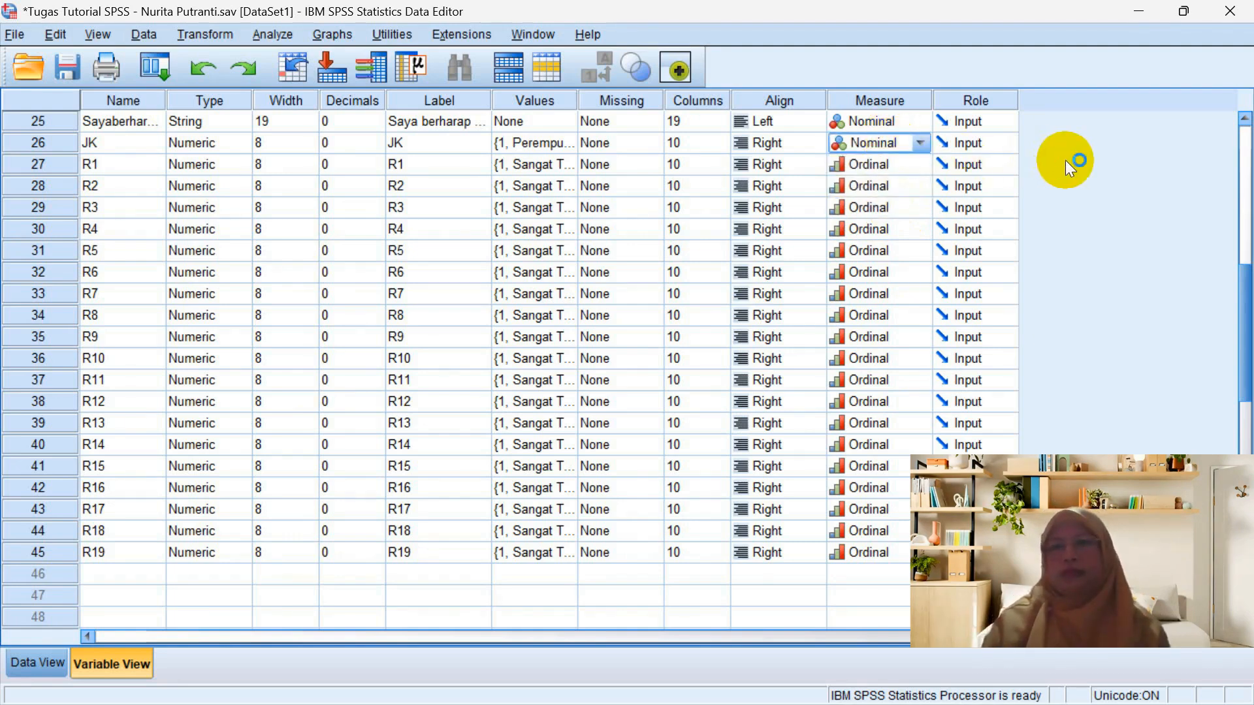
pyautogui.click(883, 140)
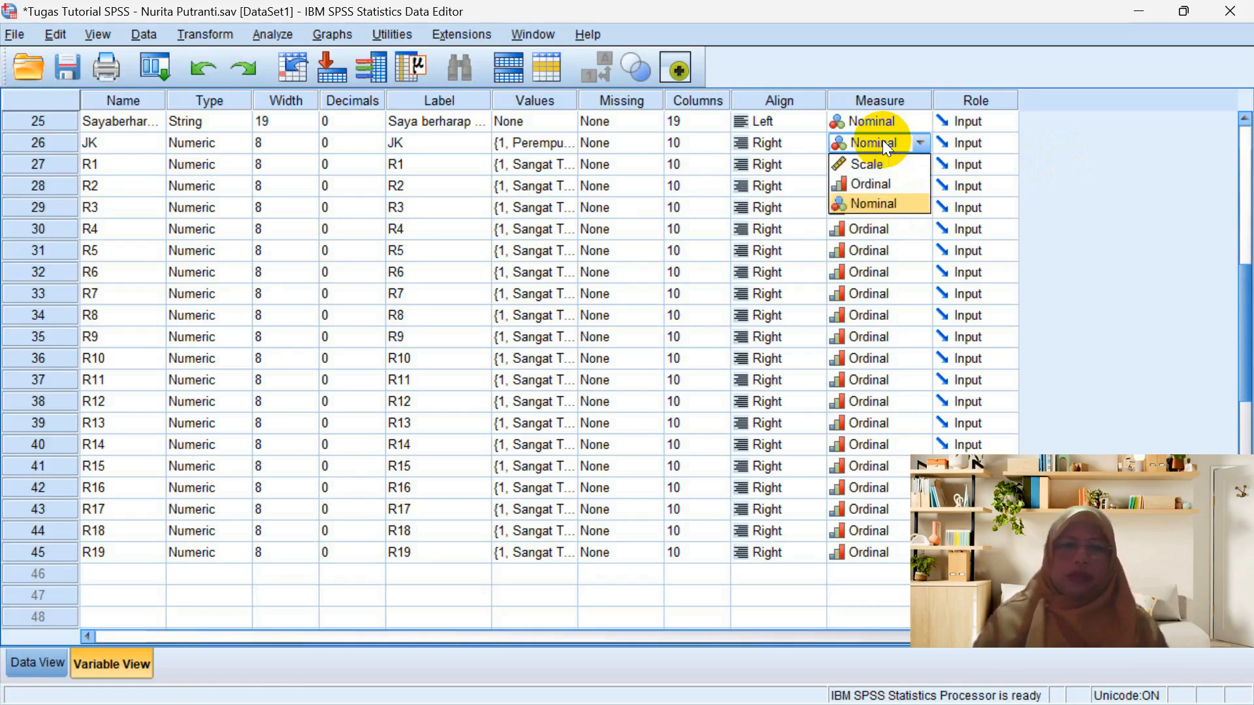
pyautogui.click(887, 180)
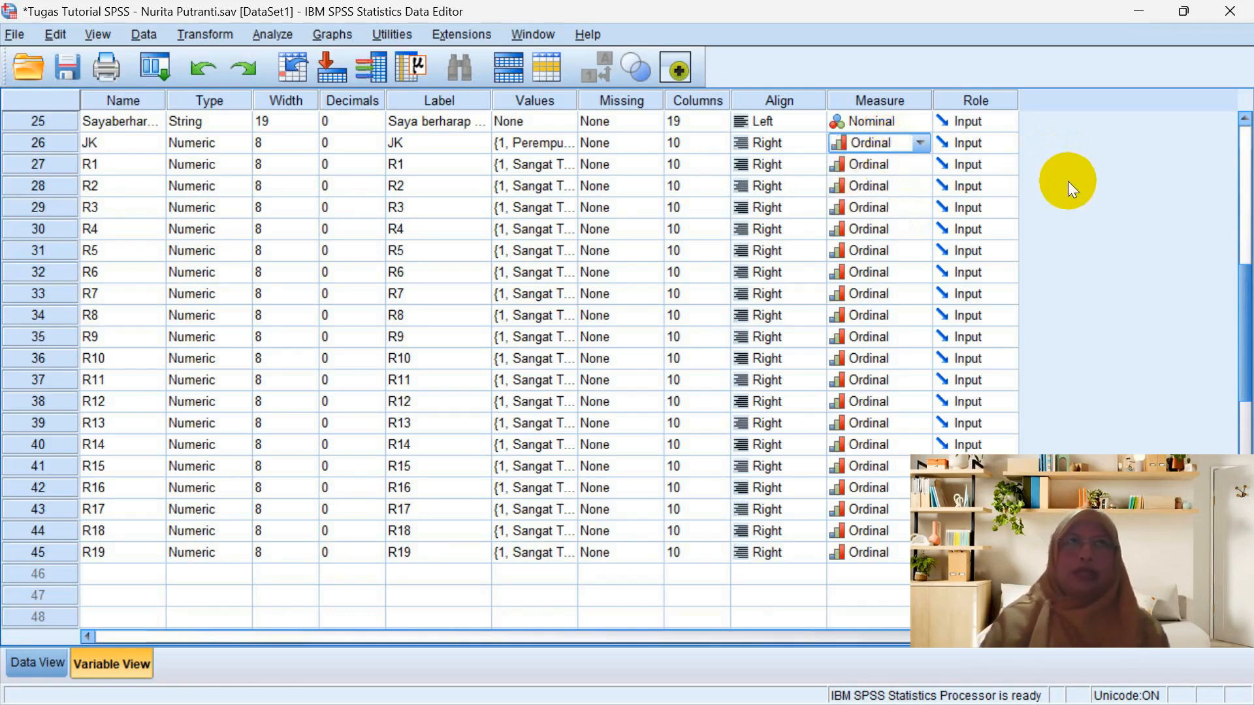
pyautogui.click(883, 143)
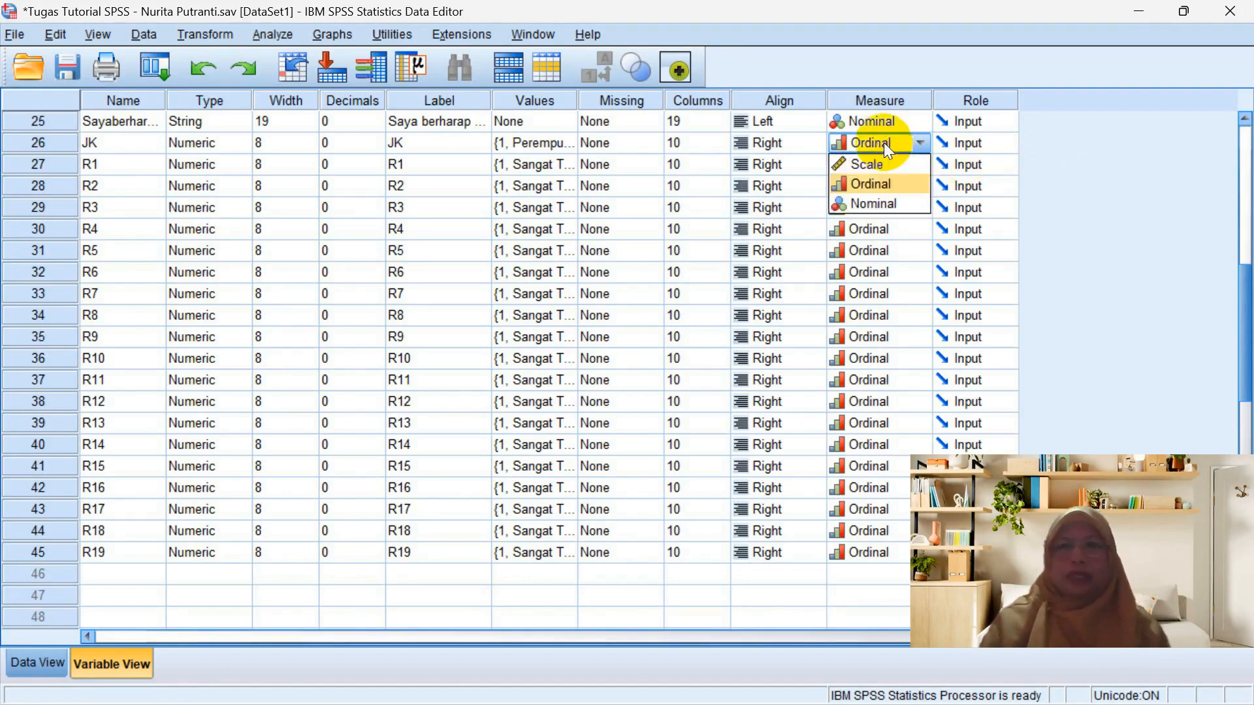
pyautogui.click(876, 204)
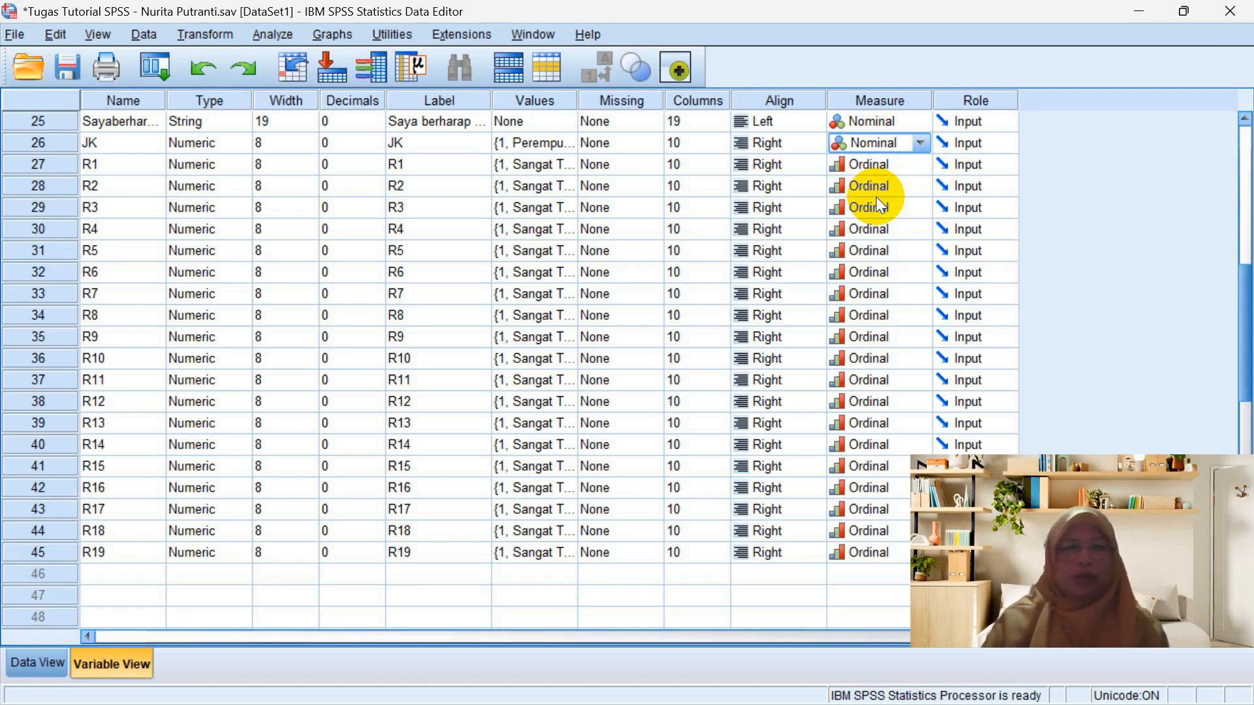